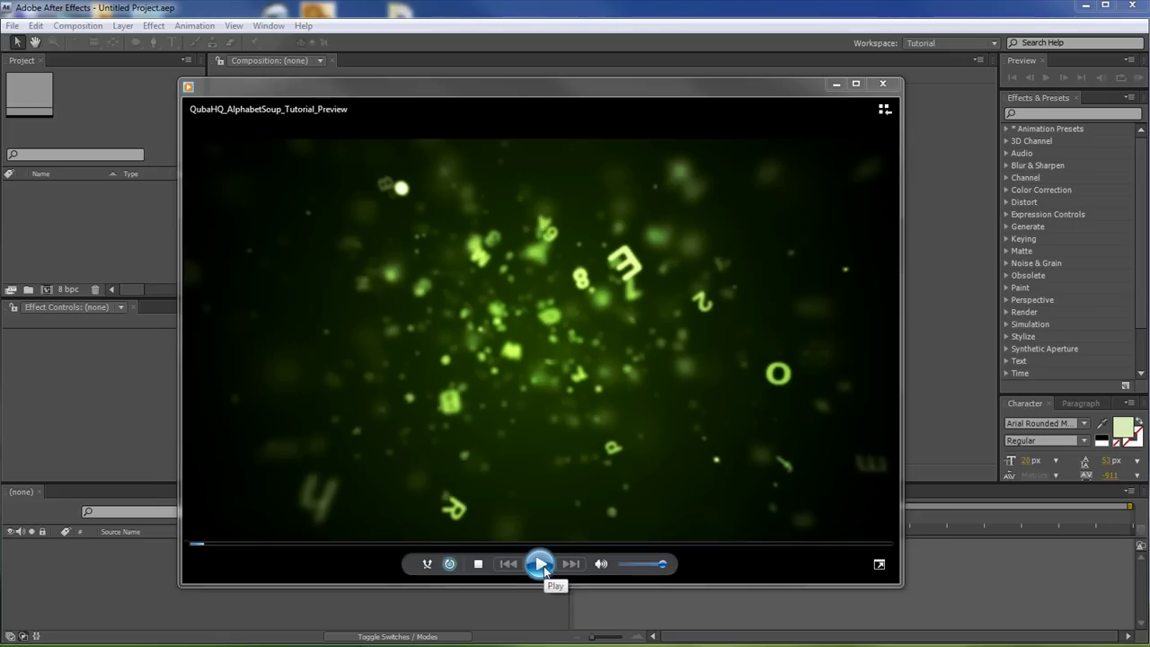
# - Play the QubaHQ_AlphabetSoup_Tutorial_Preview video to review the target effect, and close the player
pyautogui.click(541, 564)
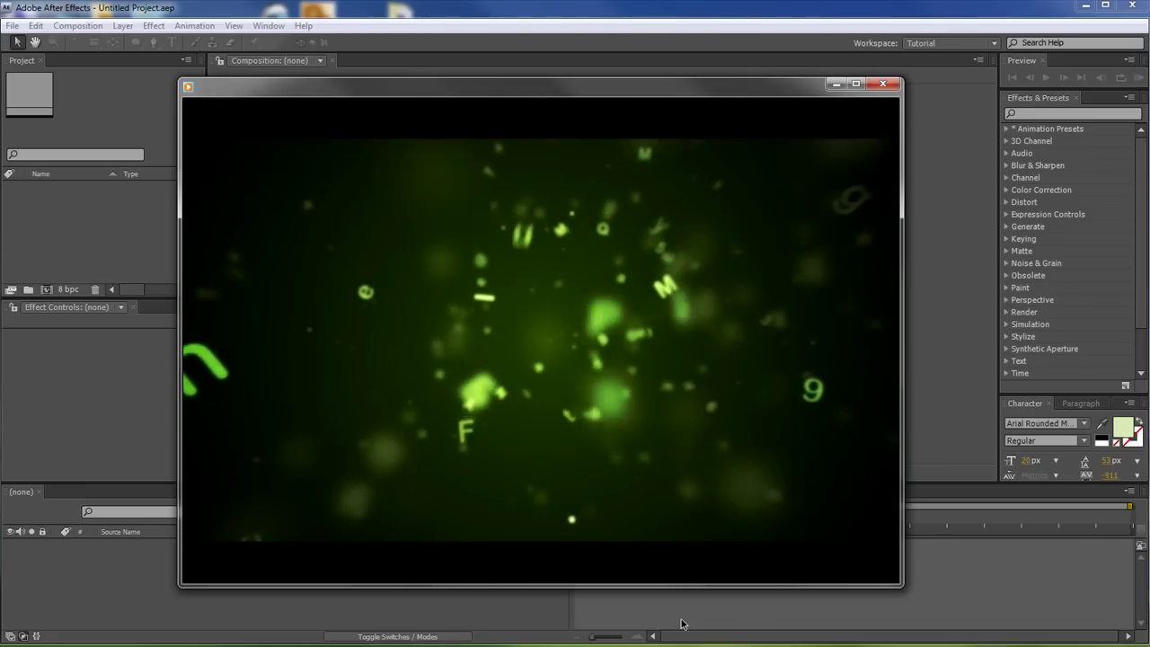
pyautogui.moveTo(540, 563)
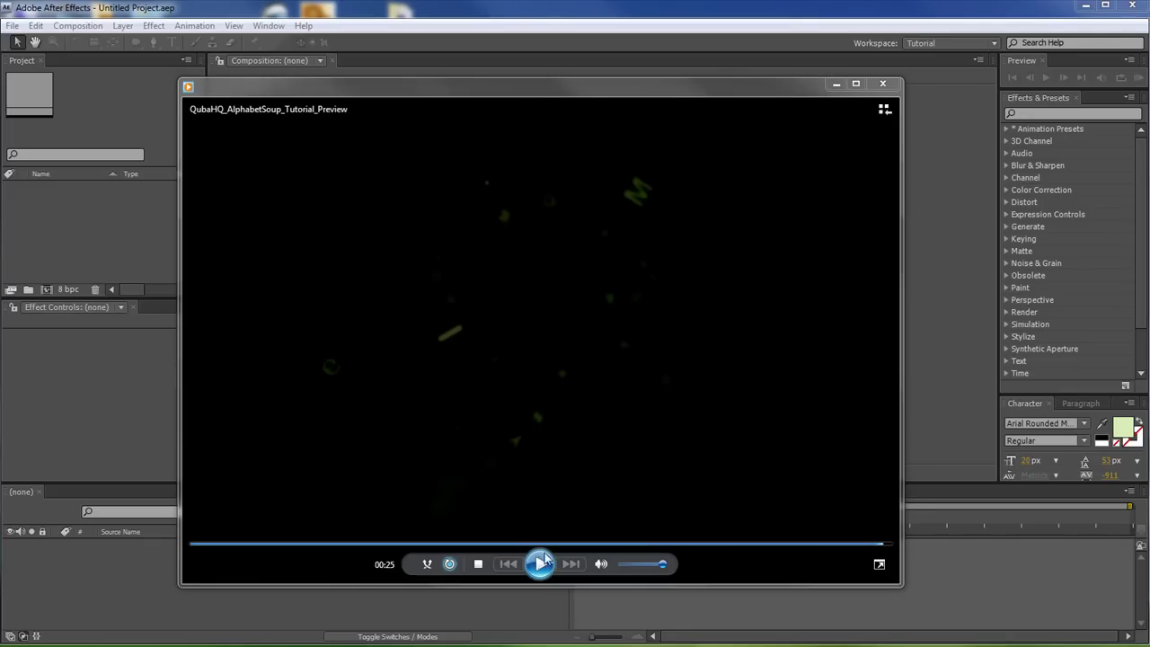
pyautogui.click(882, 85)
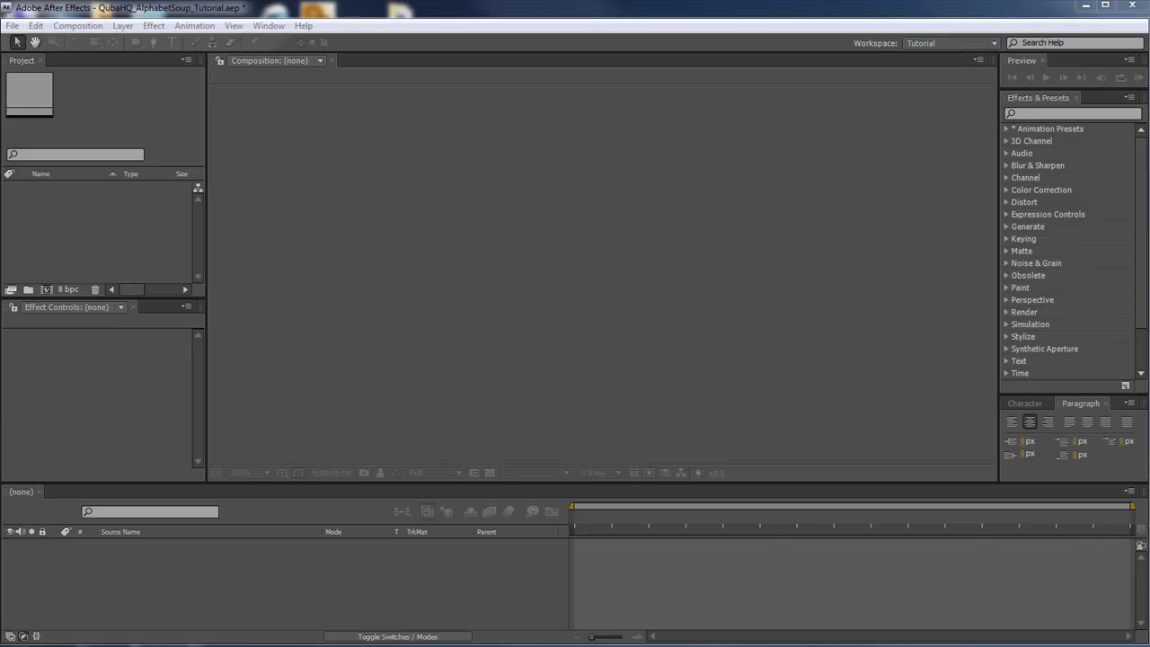
# - Create a new composition using the OldSchool PAL Widescreen SqPix preset
pyautogui.click(47, 289)
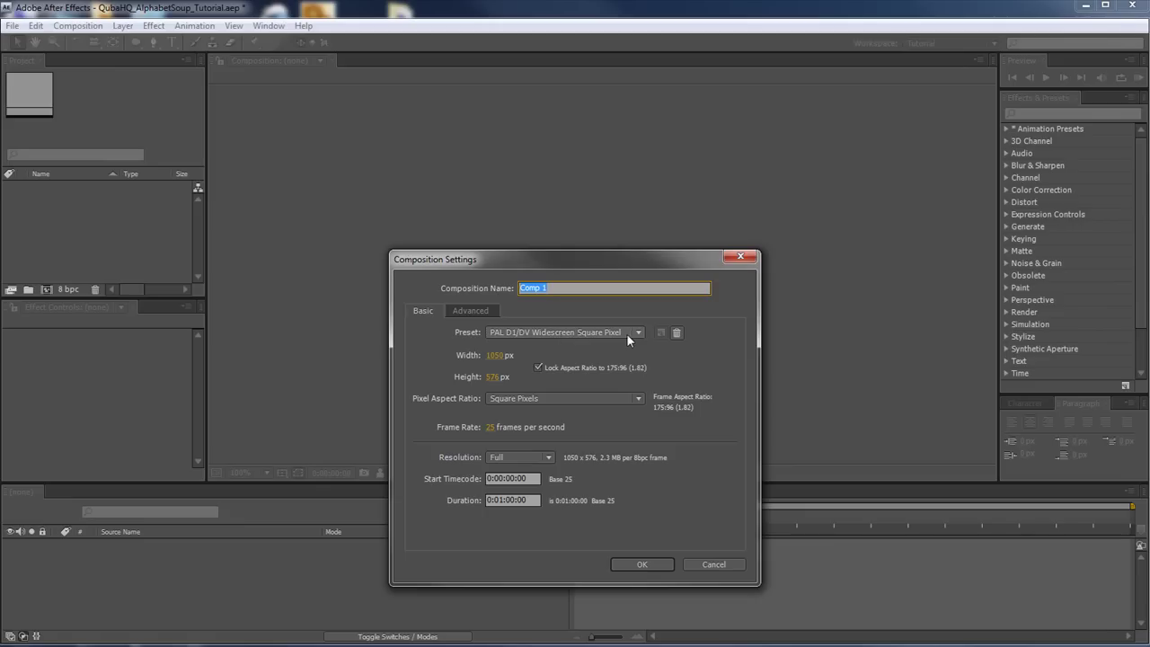
pyautogui.moveTo(609, 263); pyautogui.dragTo(502, 24)
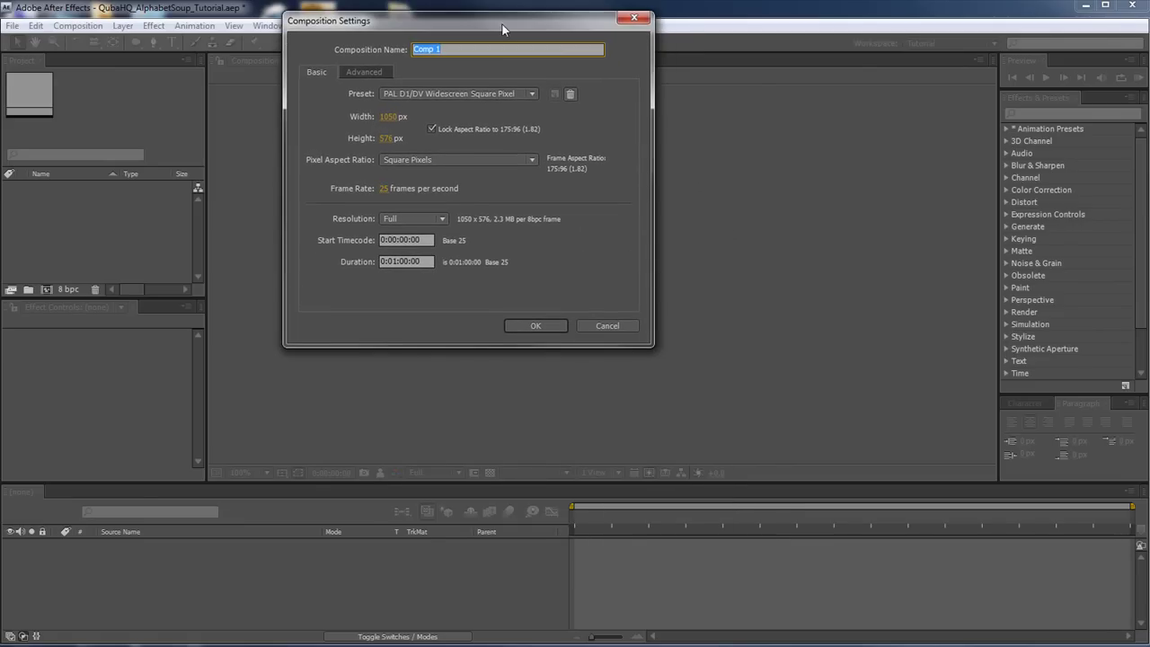
pyautogui.click(485, 93)
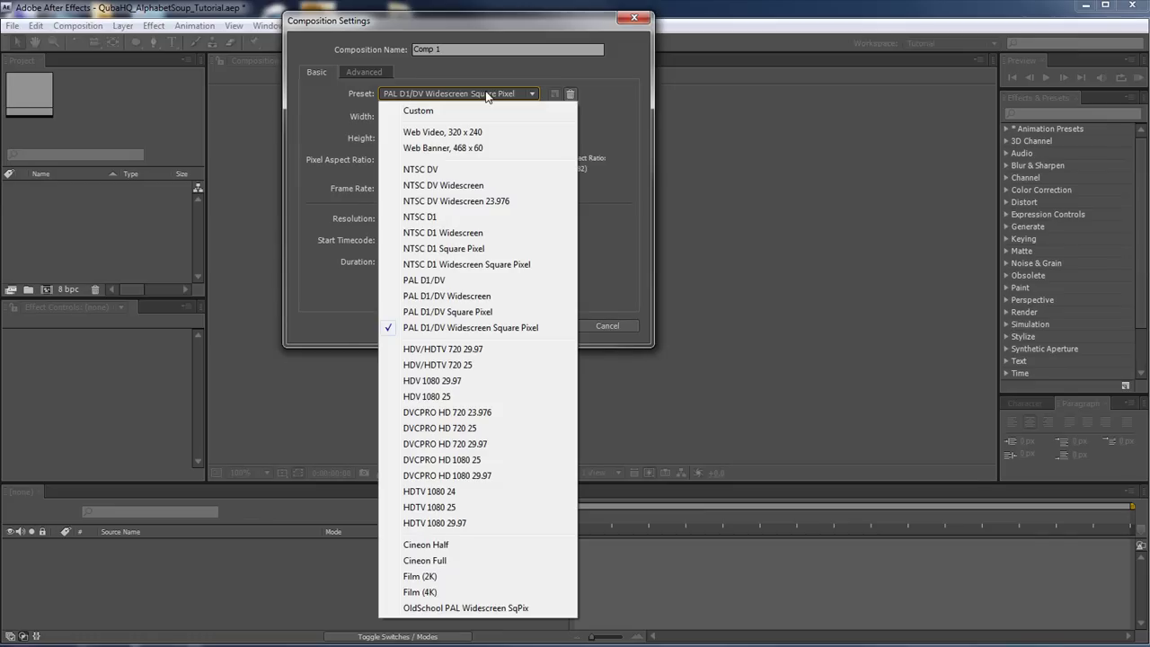
pyautogui.click(452, 608)
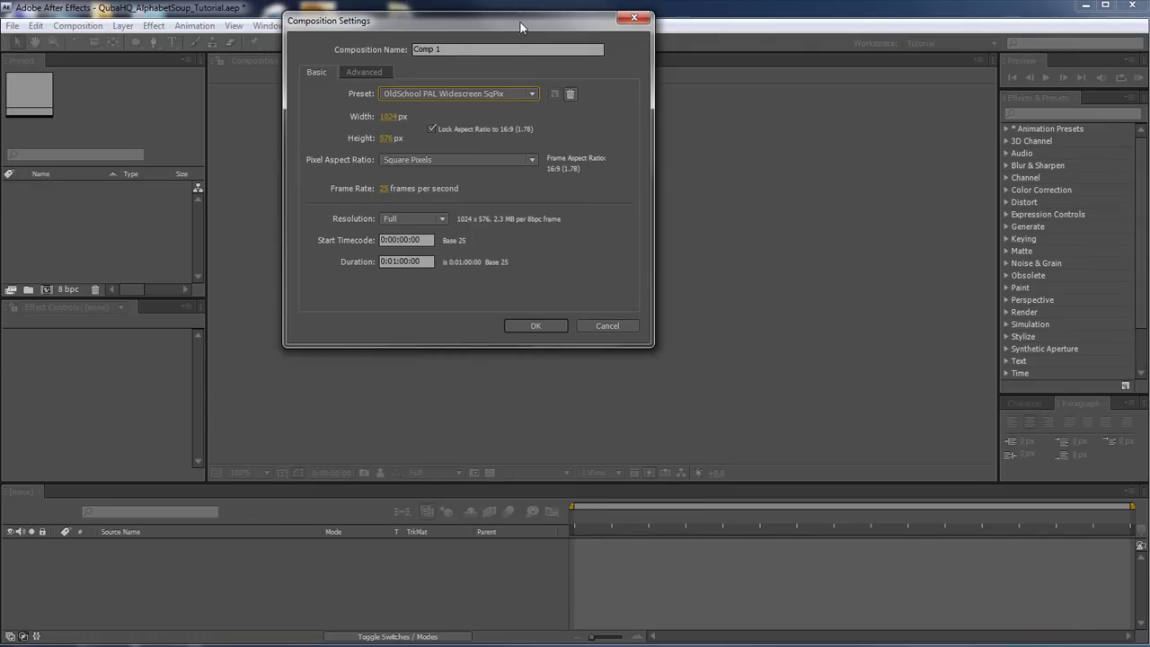
pyautogui.moveTo(521, 28); pyautogui.dragTo(643, 232)
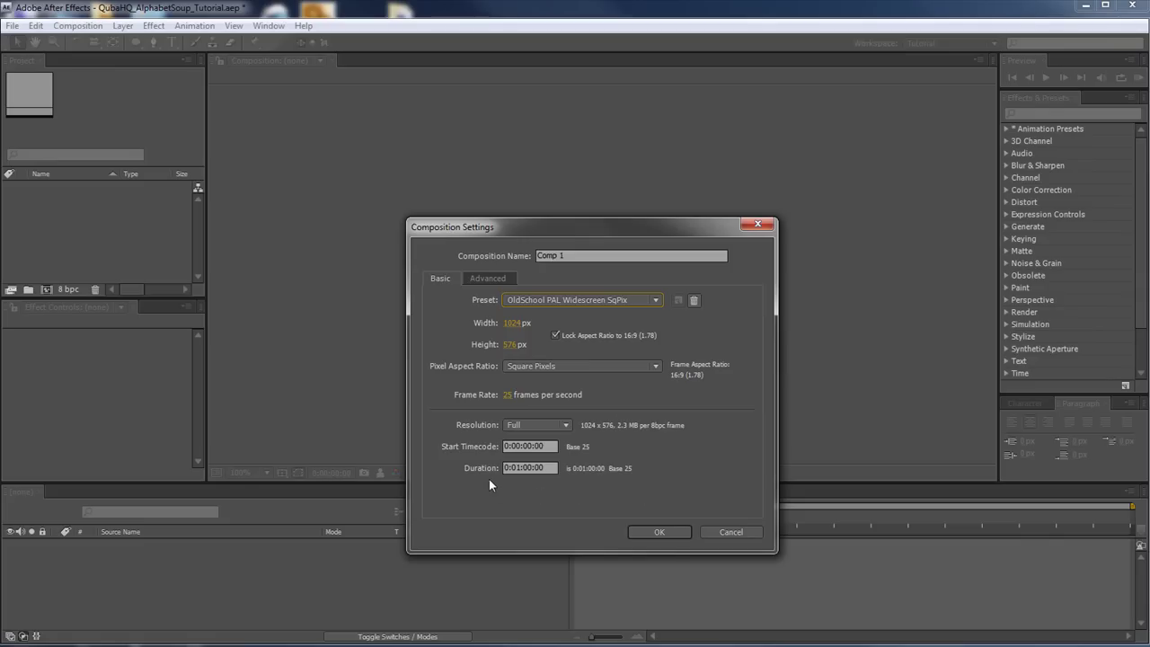
pyautogui.click(667, 530)
# - Set the composition viewer's magnification to Fit up to 100%, enlarge the timeline area and show the character settings
pyautogui.click(267, 472)
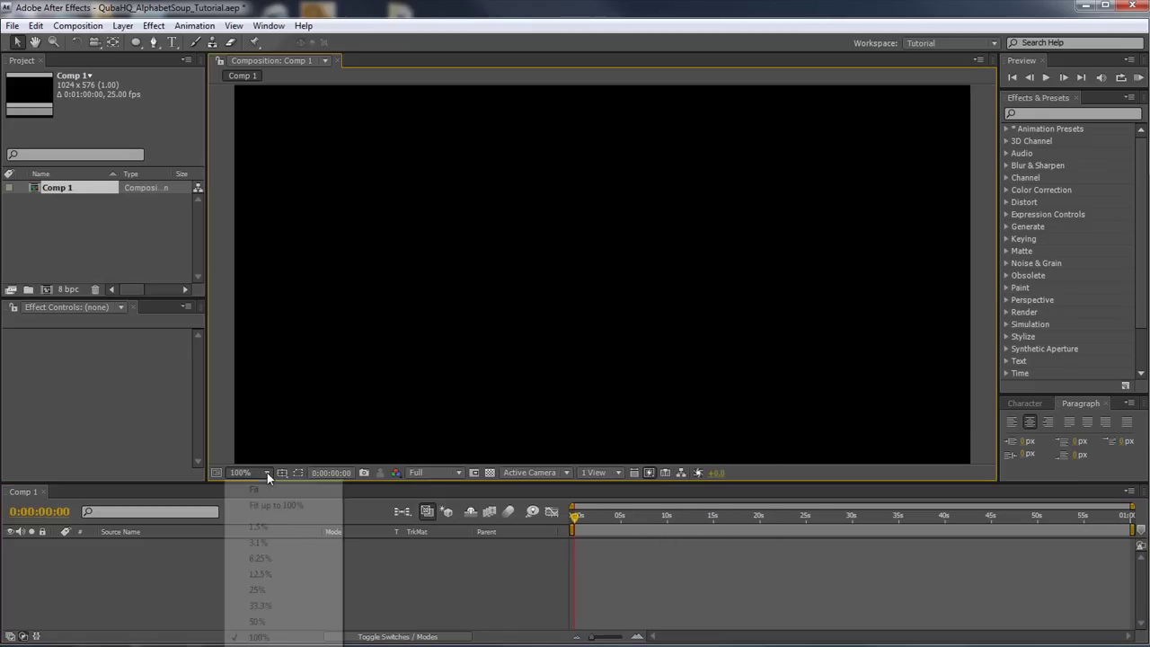
pyautogui.click(282, 507)
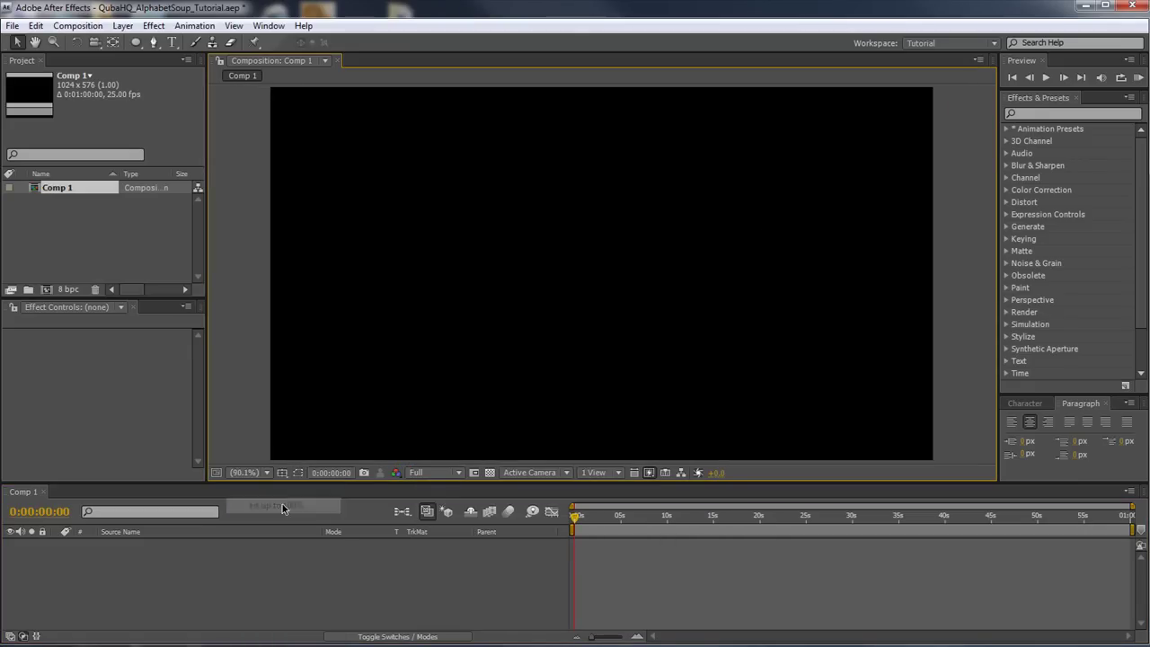
pyautogui.moveTo(441, 483); pyautogui.dragTo(444, 437)
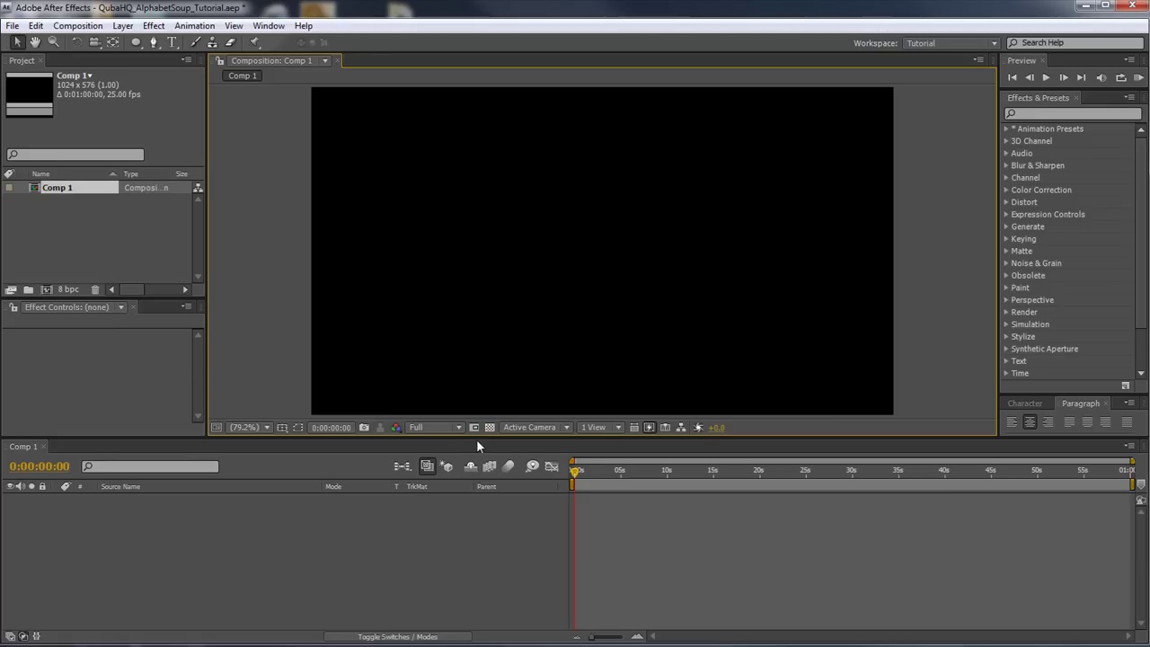
pyautogui.hotkey('ctrl', 't')
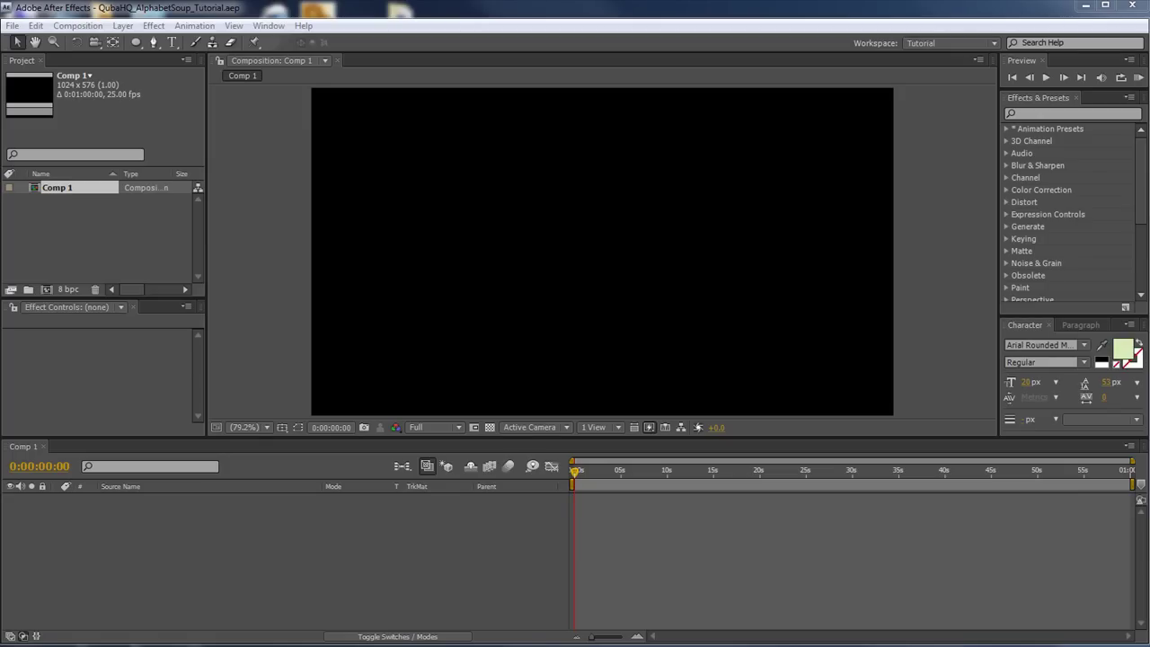
# - Switch to Notepad, copy the whole line of lowercase letters, uppercase letters and digits, and return to After Effects
pyautogui.hotkey('alt', 'Tab')
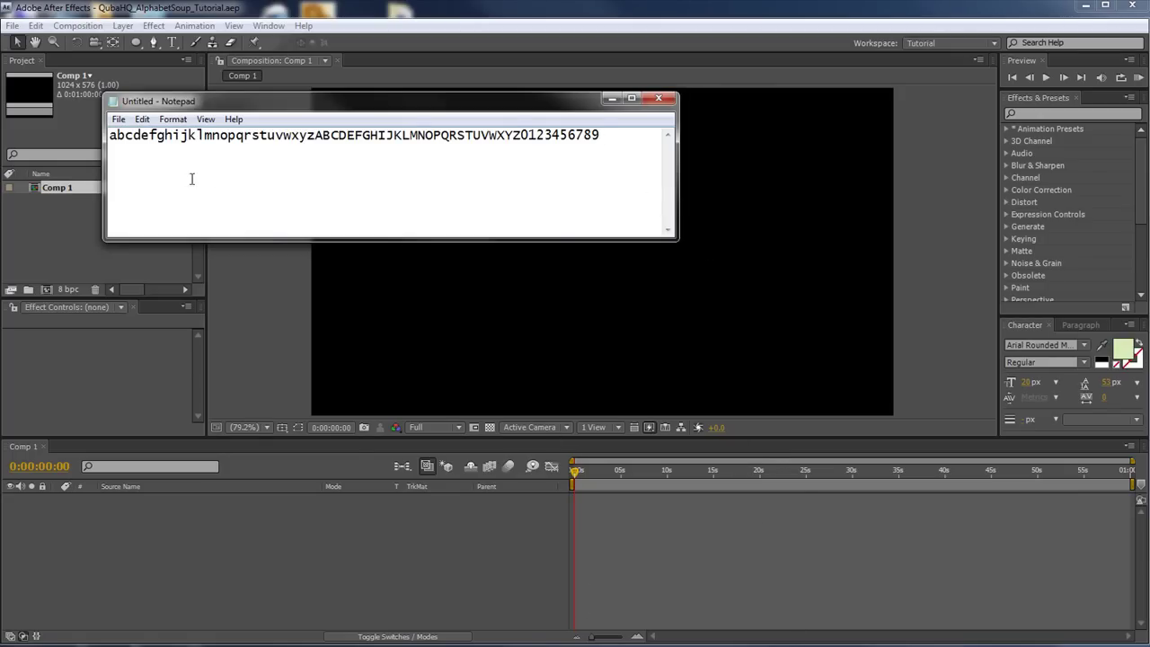
pyautogui.moveTo(109, 135); pyautogui.dragTo(620, 139)
pyautogui.rightClick(387, 134)
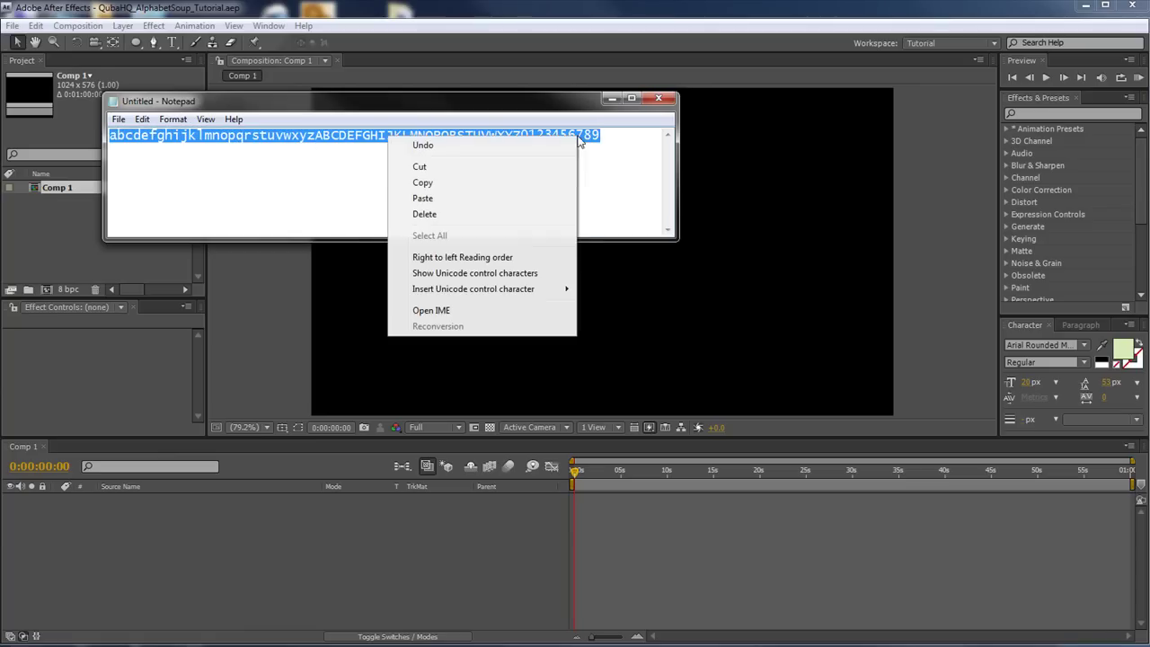
pyautogui.click(491, 185)
pyautogui.click(438, 20)
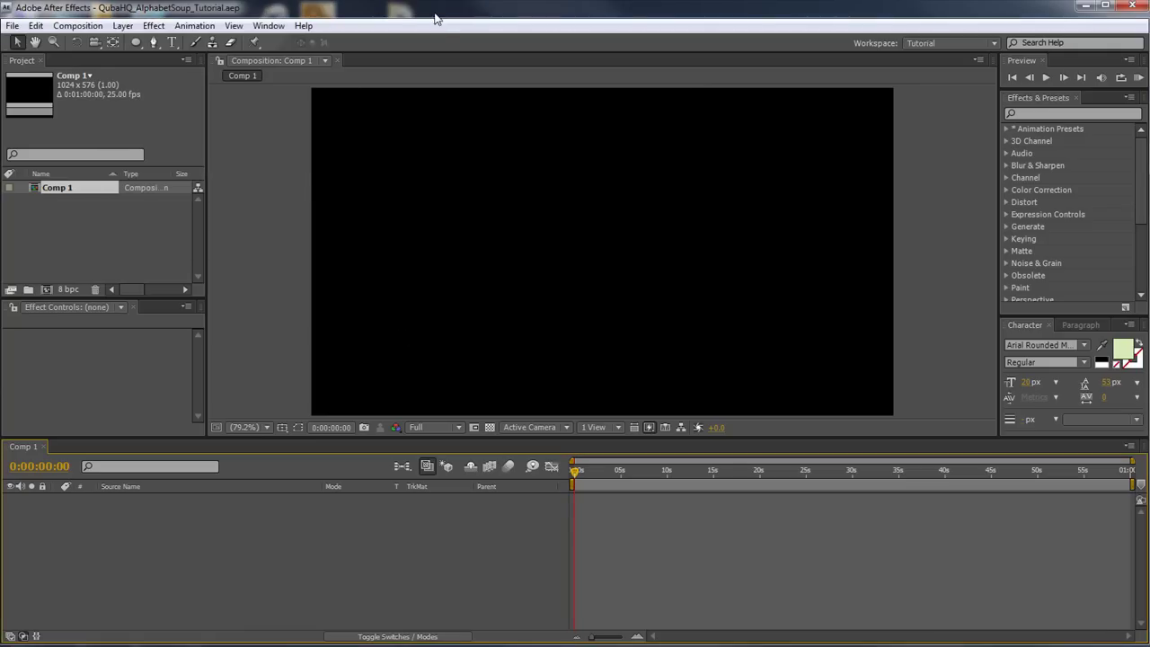
# - Create a text layer near the middle of the composition and paste the copied letters and digits into it
pyautogui.click(173, 42)
pyautogui.click(583, 258)
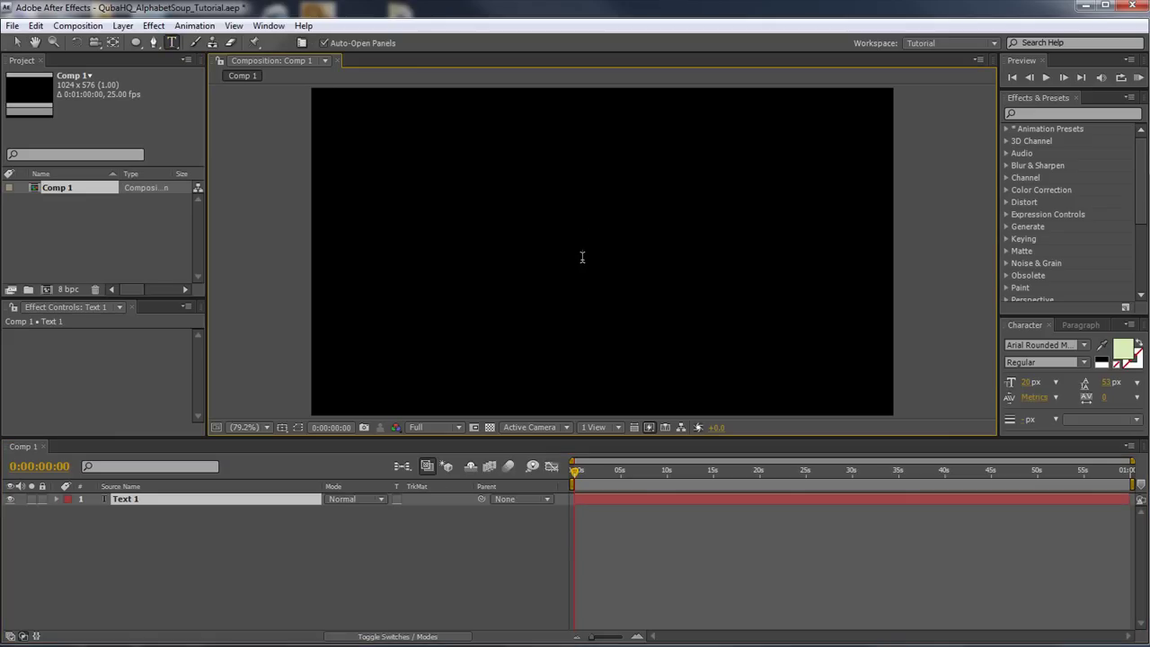
pyautogui.hotkey('ctrl', 'v')
# - Set the font size of all the alphabet text to 50 px
pyautogui.hotkey('ctrl', 'a')
pyautogui.click(1029, 384)
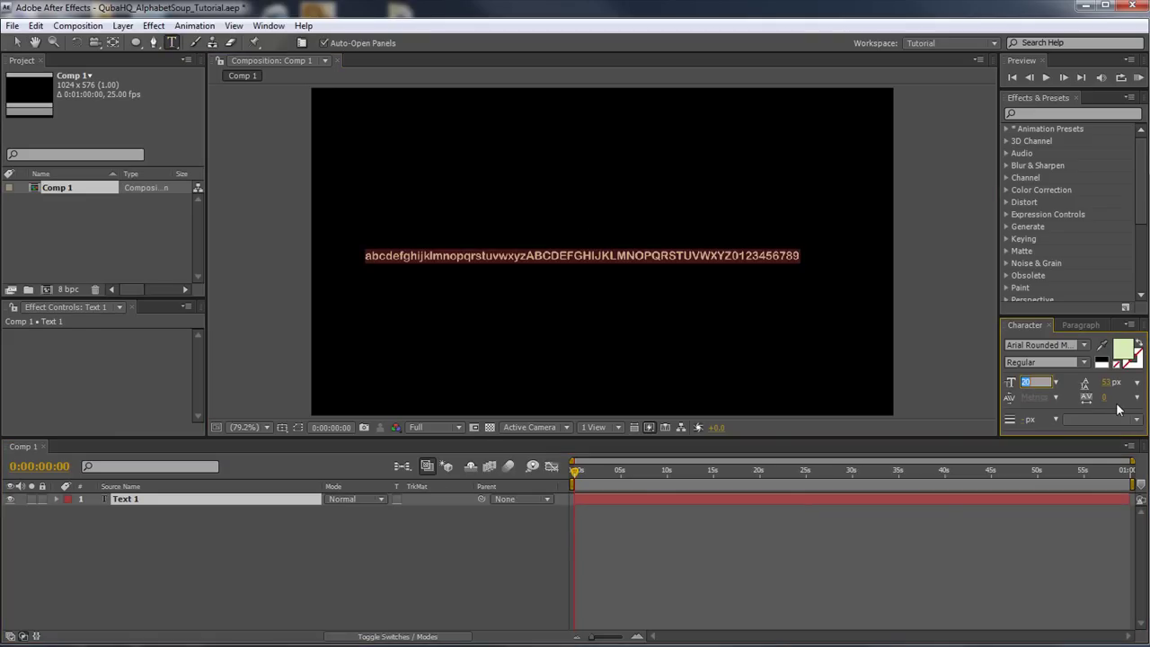
pyautogui.write('50')
pyautogui.press('Return')
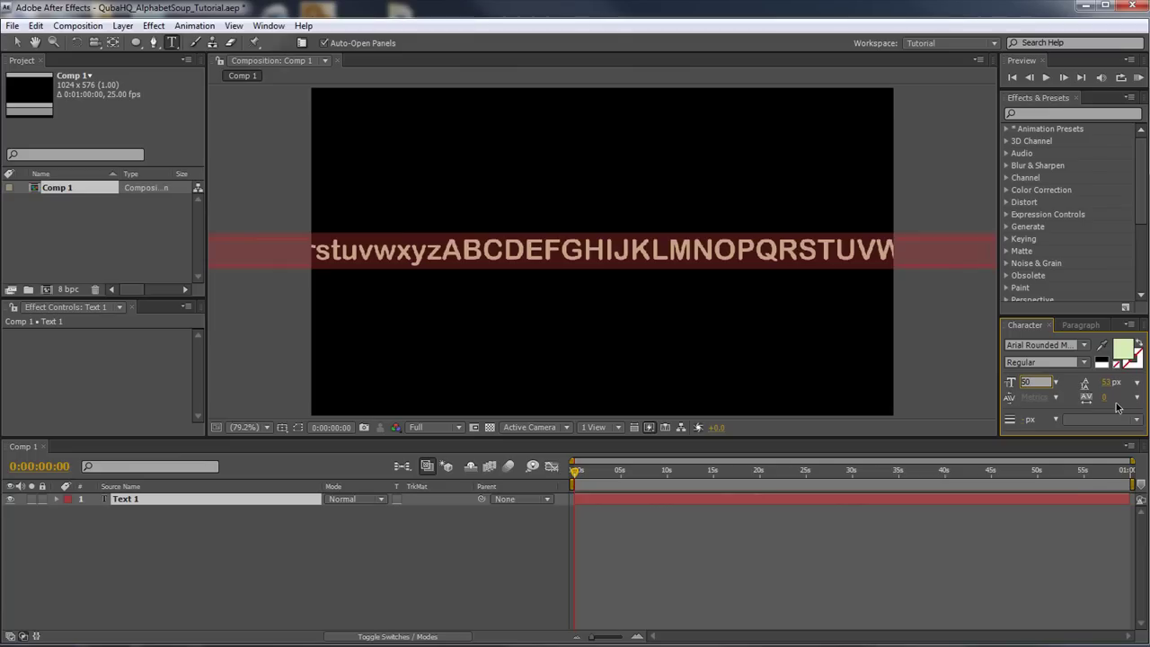
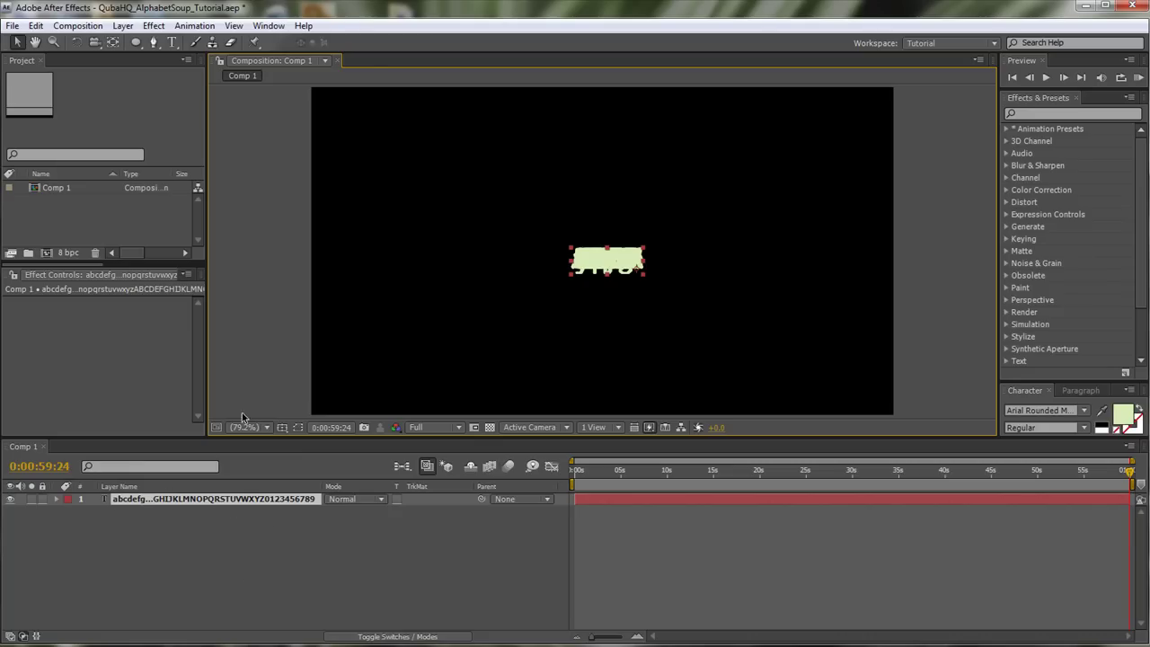
# - Add a new adjustment layer above the text and name it Controller
pyautogui.click(123, 25)
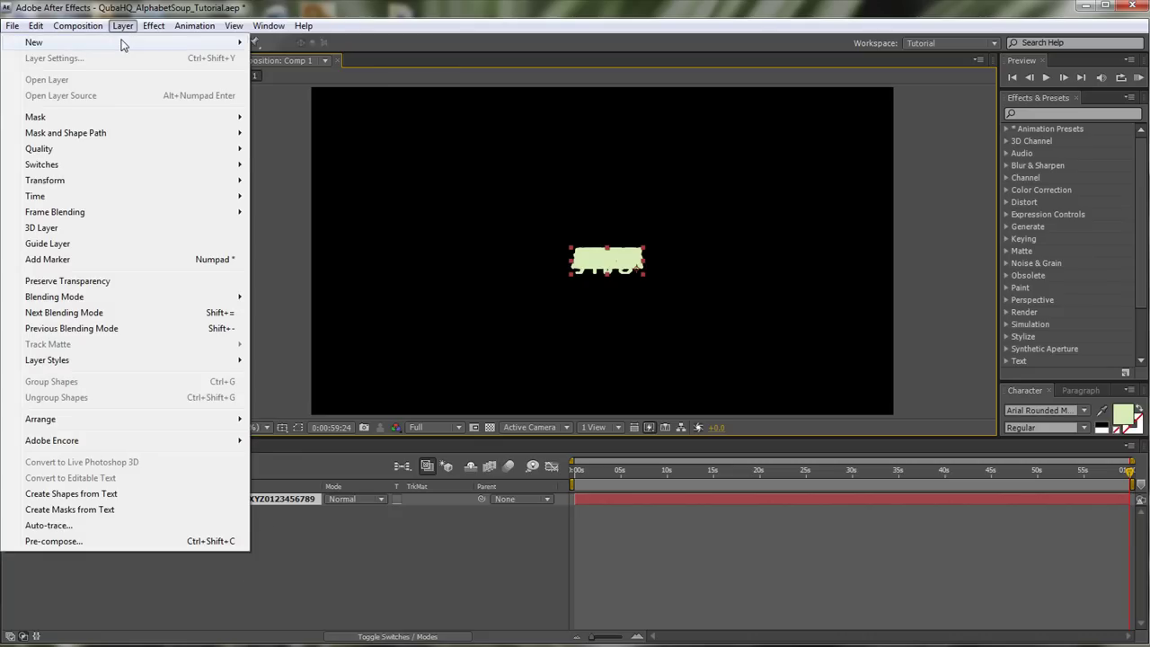
pyautogui.moveTo(134, 42)
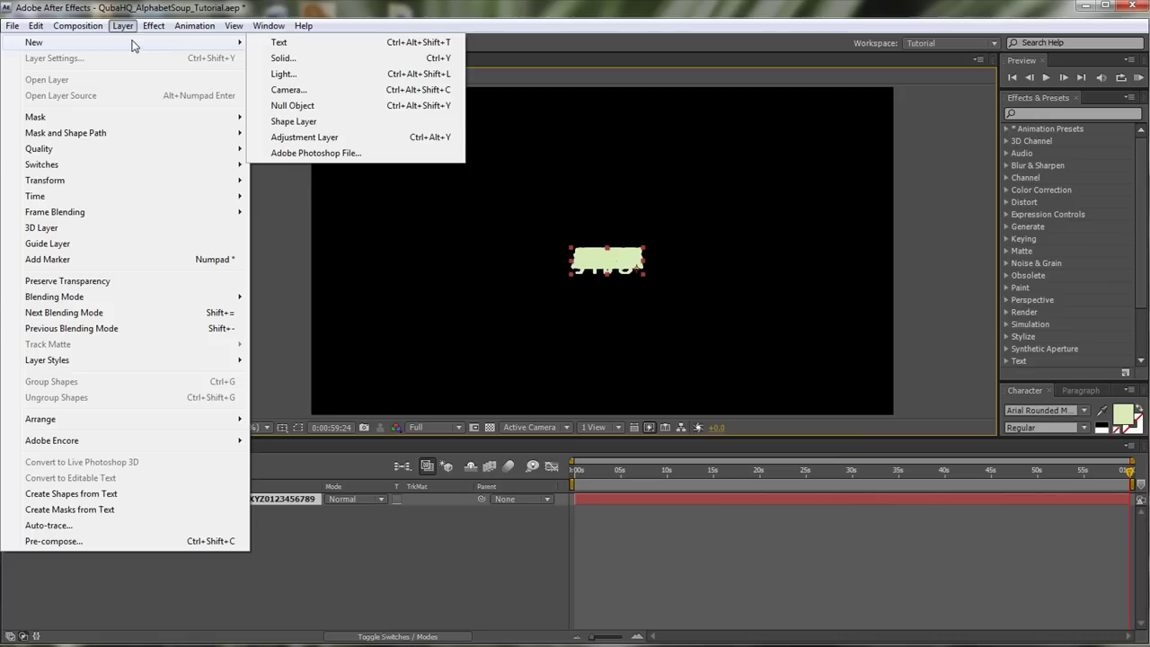
pyautogui.click(331, 137)
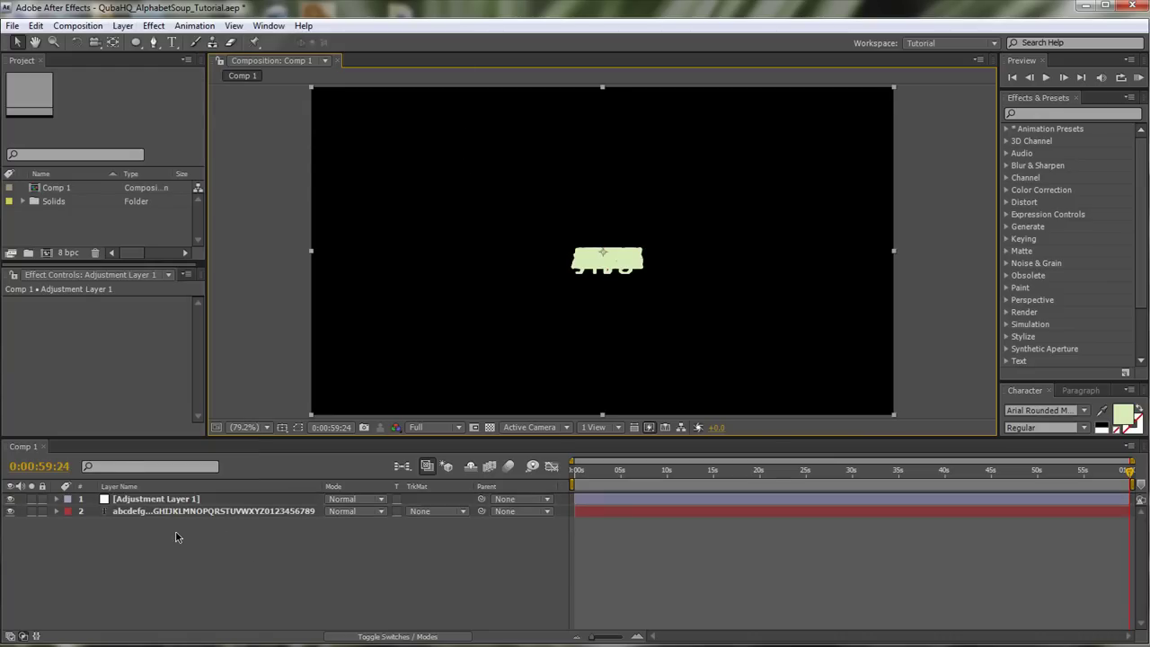
pyautogui.press('Return')
pyautogui.write('Cont')
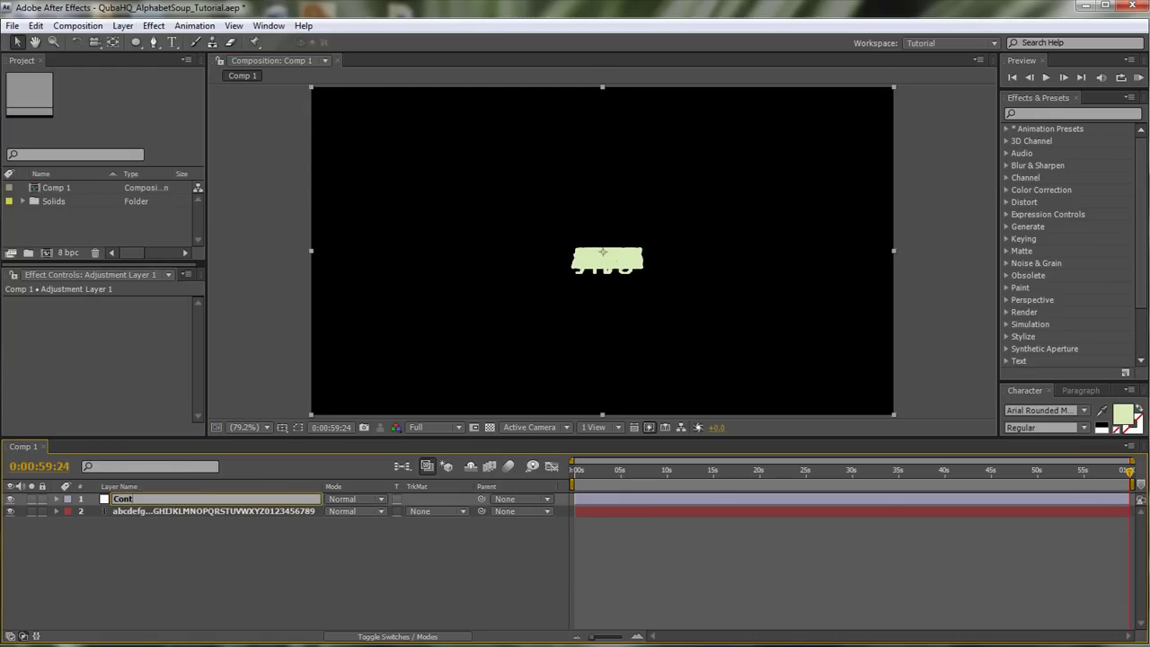
pyautogui.write('ro')
pyautogui.press('BackSpace')
pyautogui.write('ro')
pyautogui.press('Return')
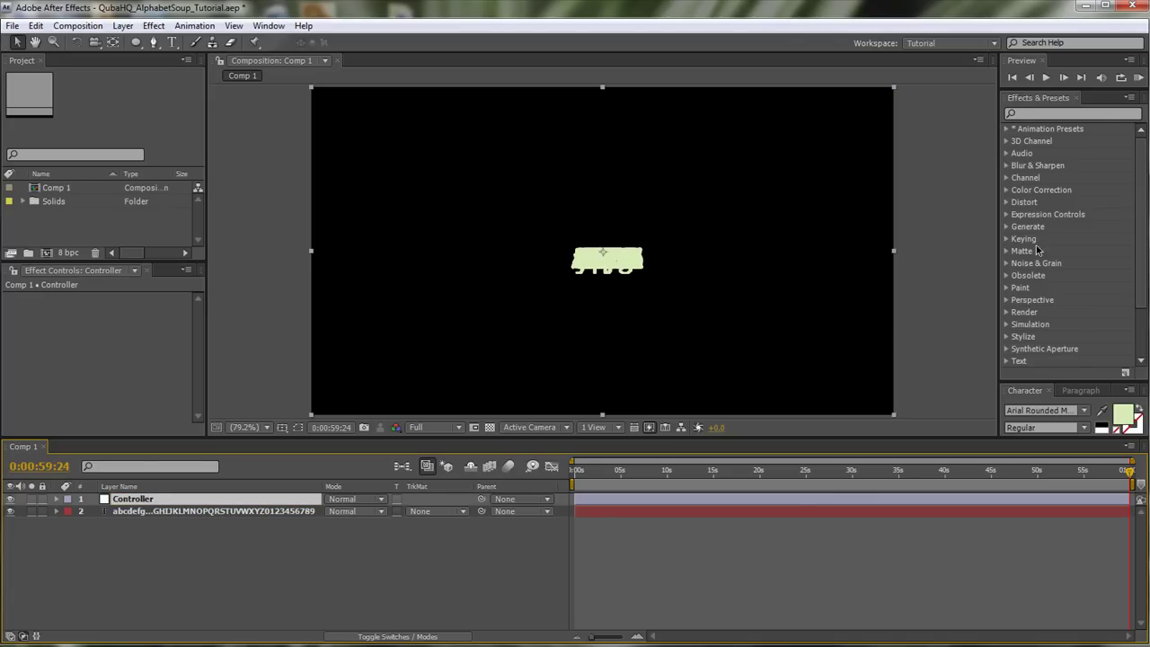
# - Apply a Color Control expression effect to the Controller layer and rename it Text Color
pyautogui.click(1008, 215)
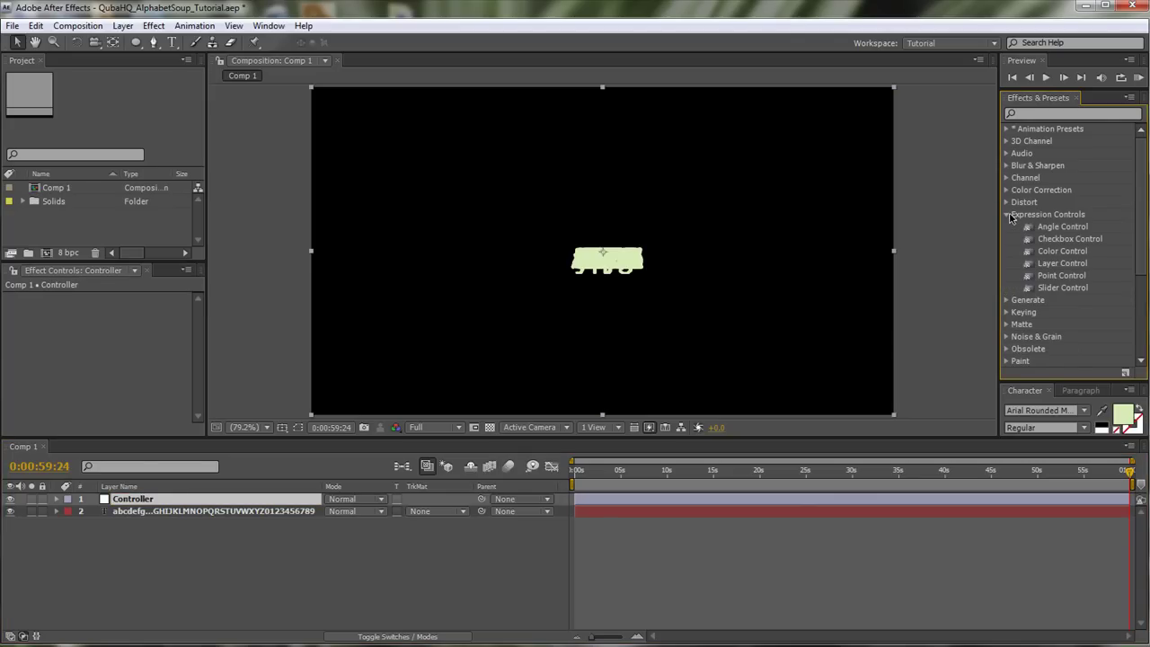
pyautogui.doubleClick(1063, 252)
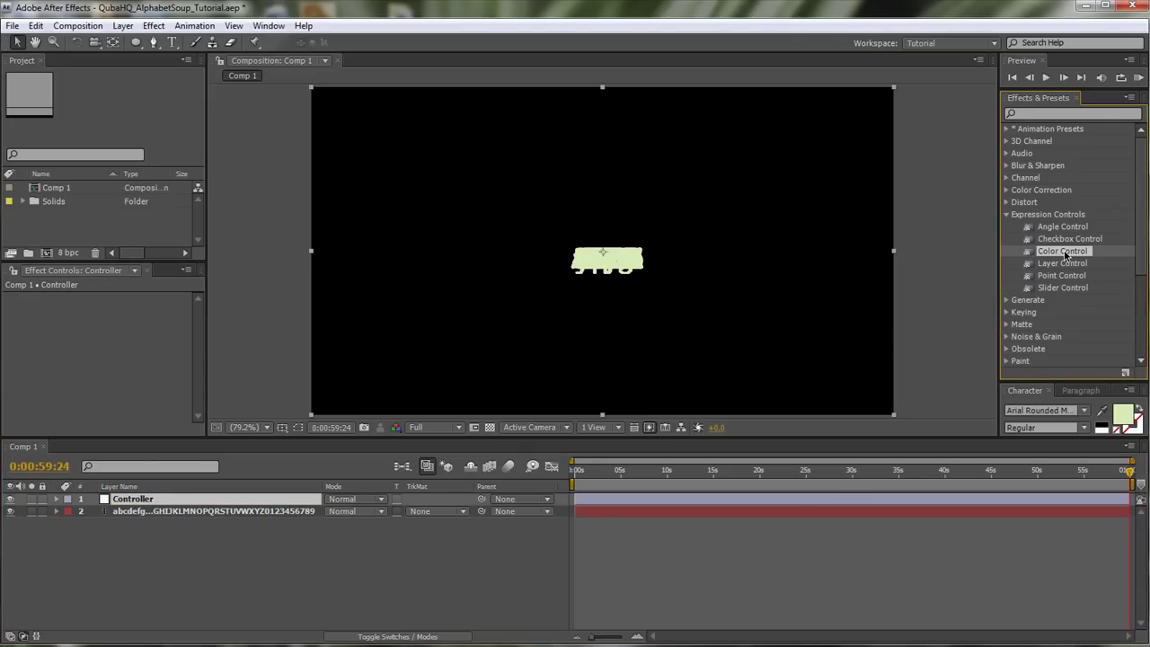
pyautogui.click(55, 302)
pyautogui.press('Return')
pyautogui.write('Text Colo')
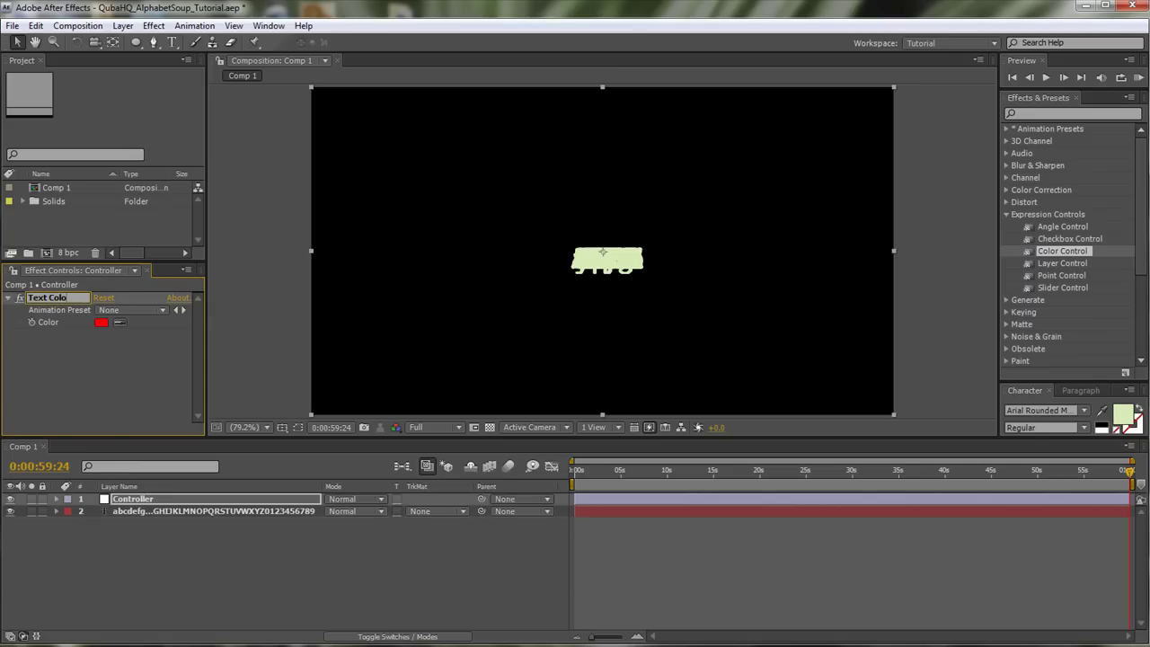
pyautogui.write('r')
pyautogui.press('Return')
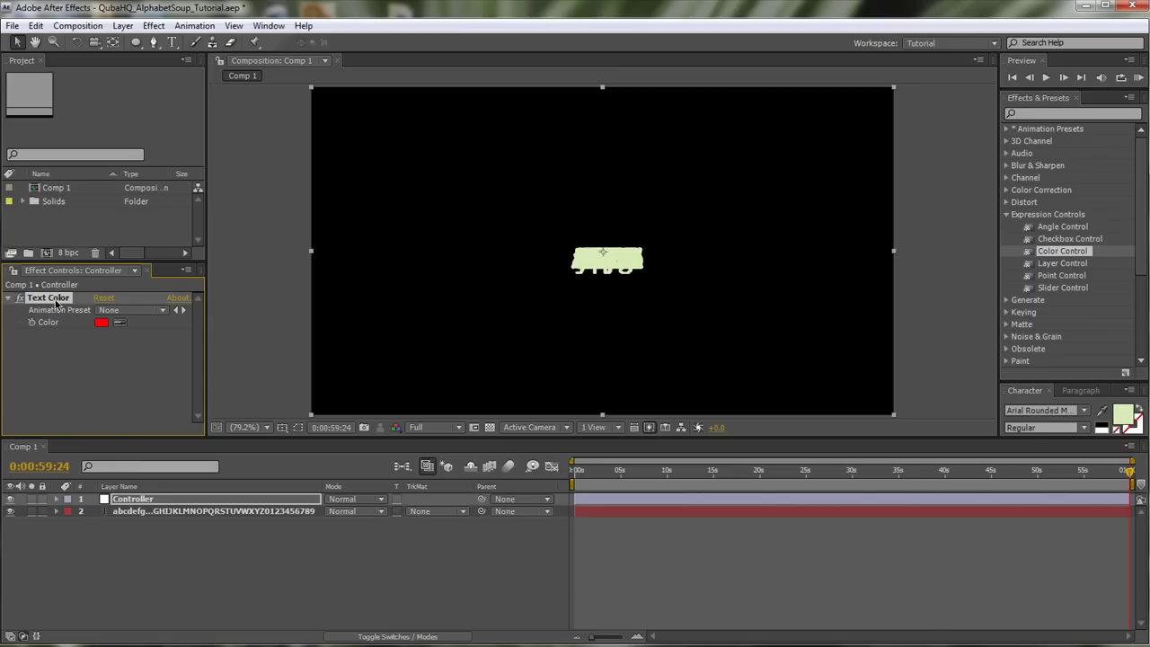
# - Set the Text Color control's colour to a pale yellow-green
pyautogui.click(102, 323)
pyautogui.moveTo(605, 490); pyautogui.dragTo(606, 485)
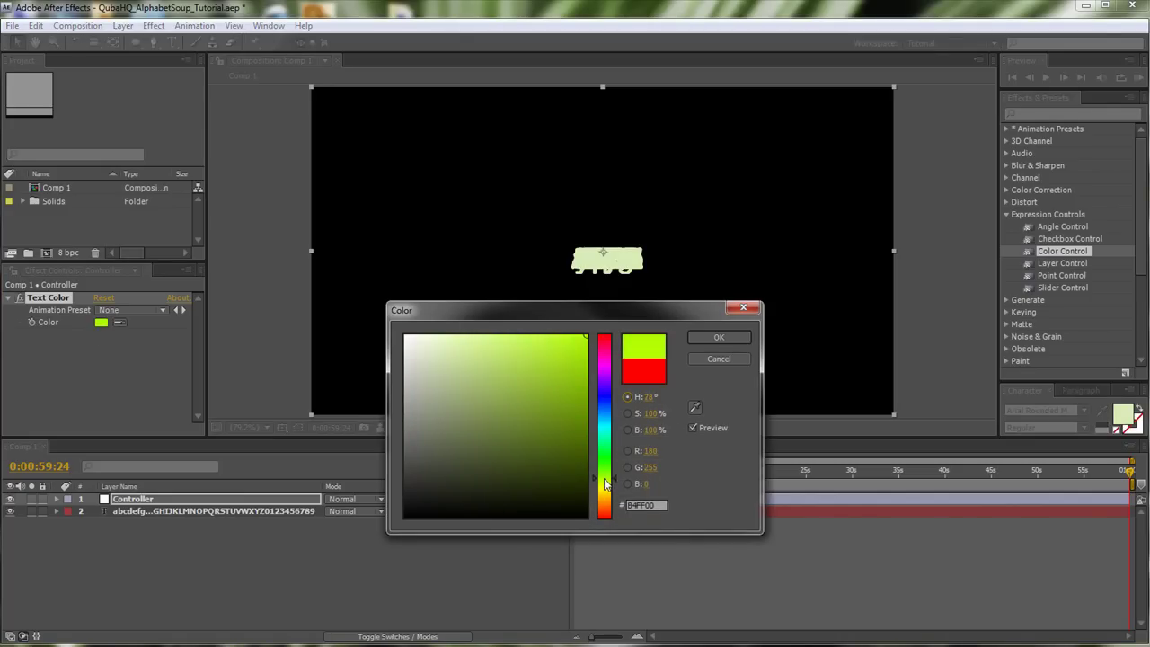
pyautogui.click(465, 360)
pyautogui.click(727, 338)
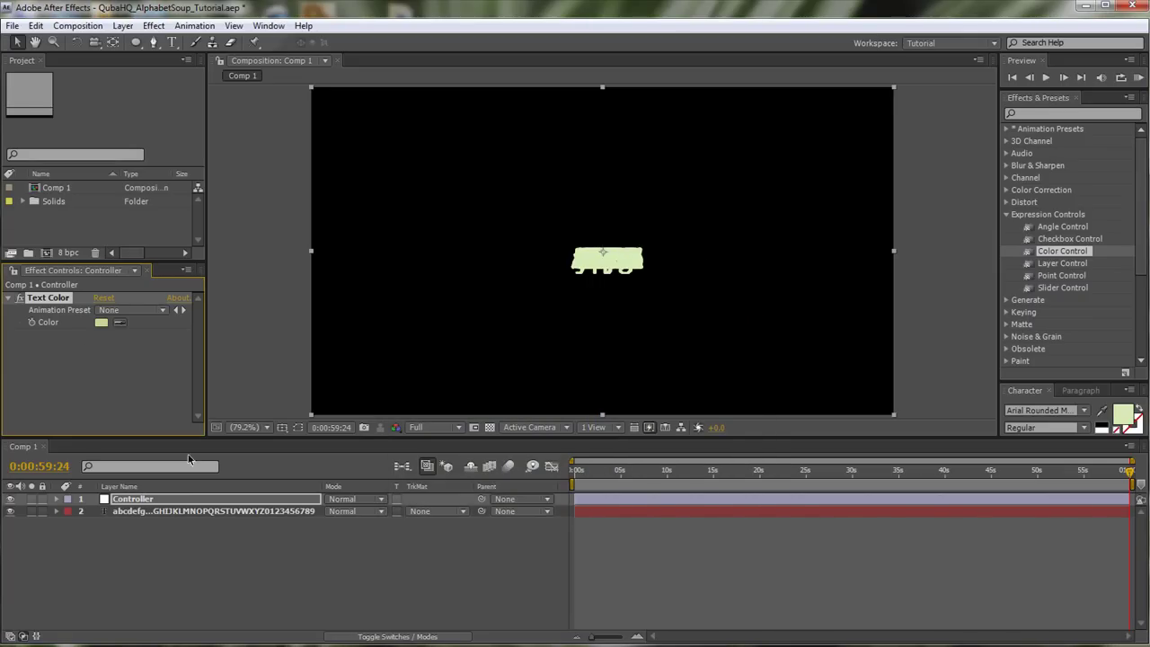
# - Enlarge the timeline area and expand the Controller layer down to the Text Color effect's Color property
pyautogui.moveTo(316, 440); pyautogui.dragTo(322, 319)
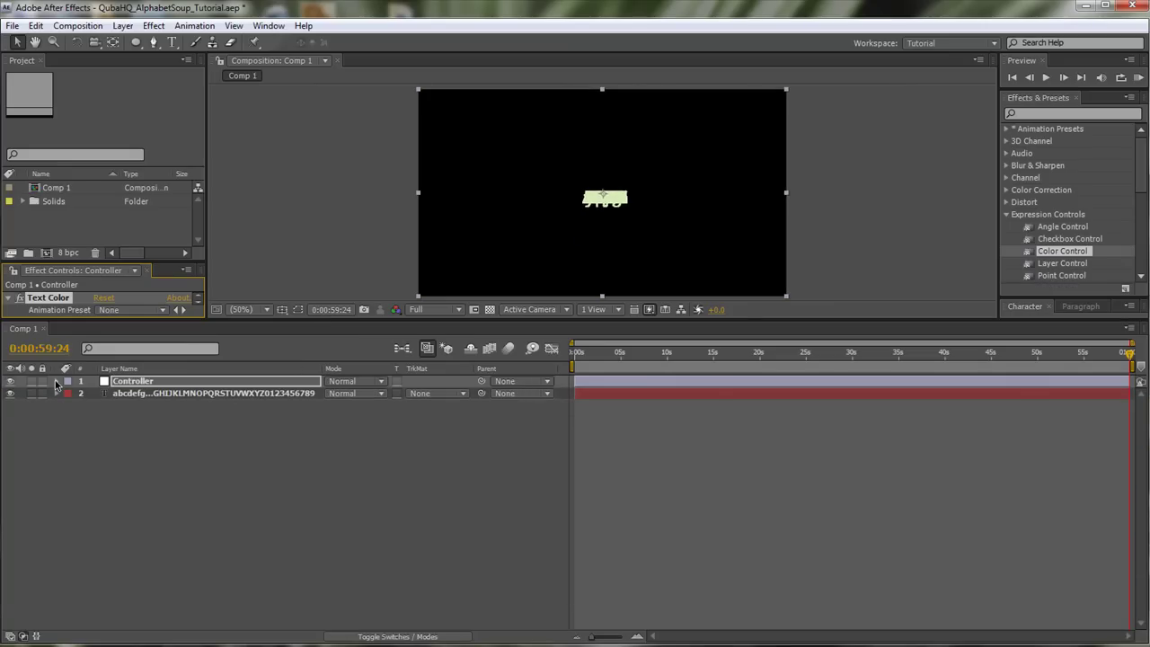
pyautogui.click(57, 381)
pyautogui.click(68, 393)
pyautogui.click(80, 405)
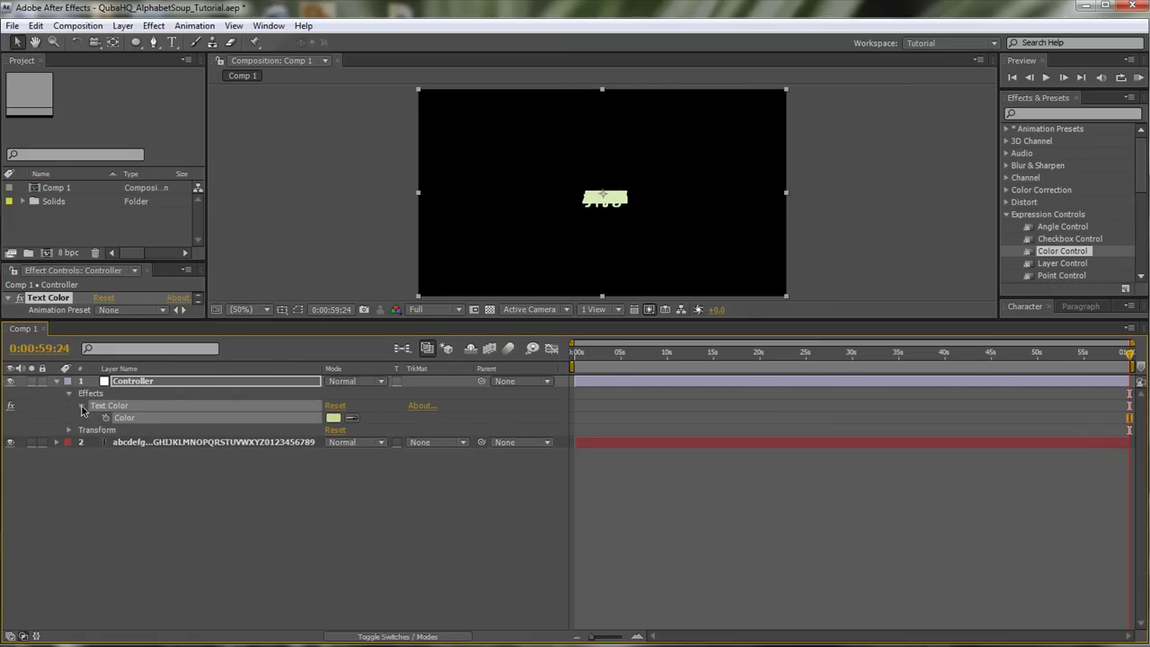
pyautogui.click(151, 498)
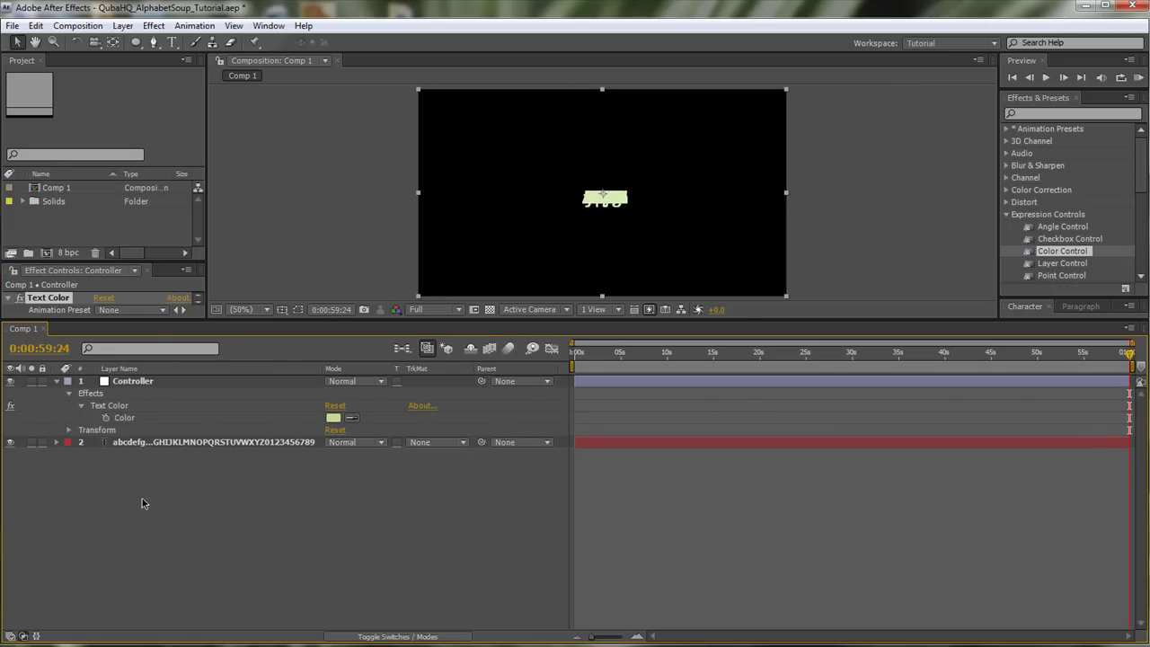
# - Add an RGB Fill Color animator to the alphabet text layer
pyautogui.click(57, 443)
pyautogui.click(465, 454)
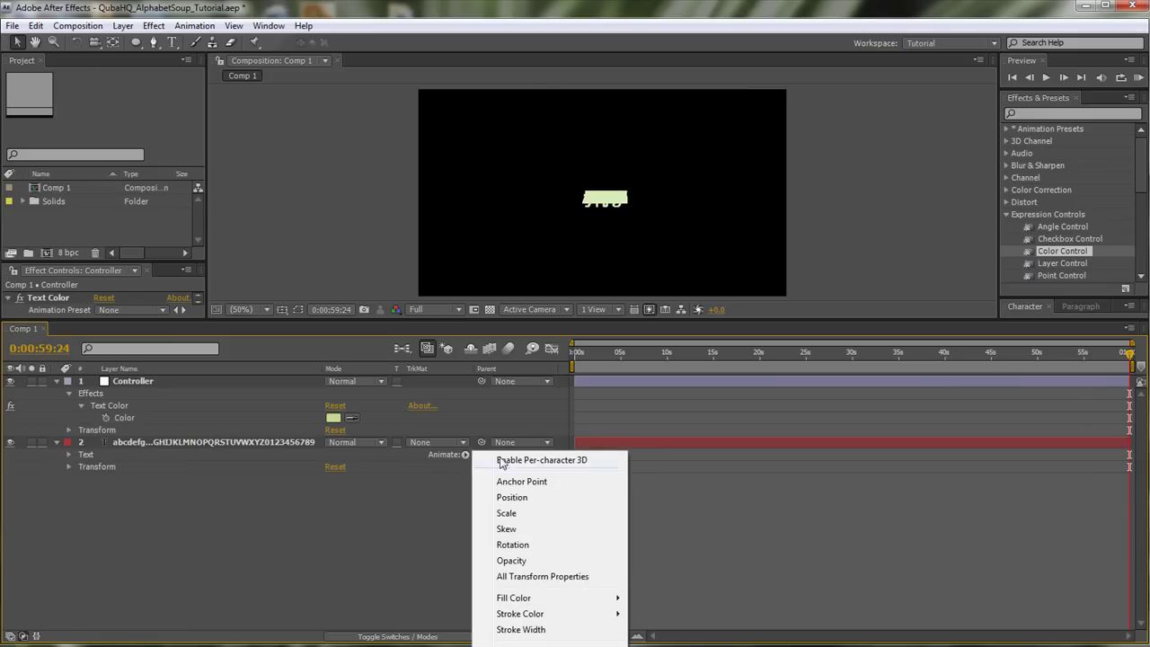
pyautogui.moveTo(542, 601)
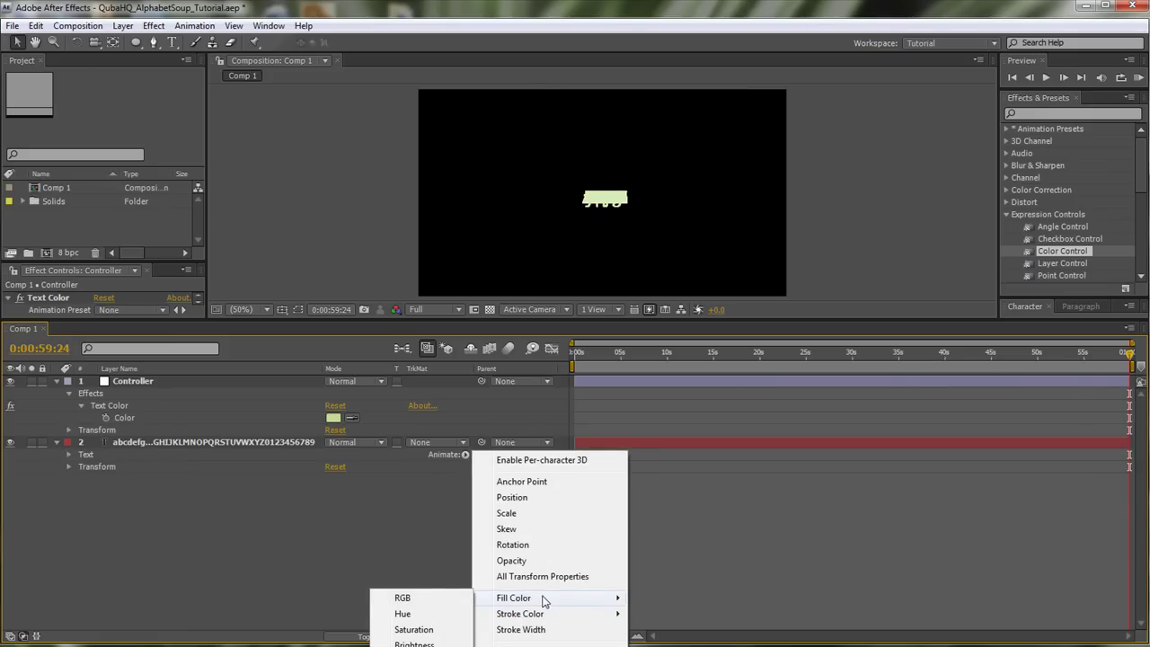
pyautogui.click(412, 595)
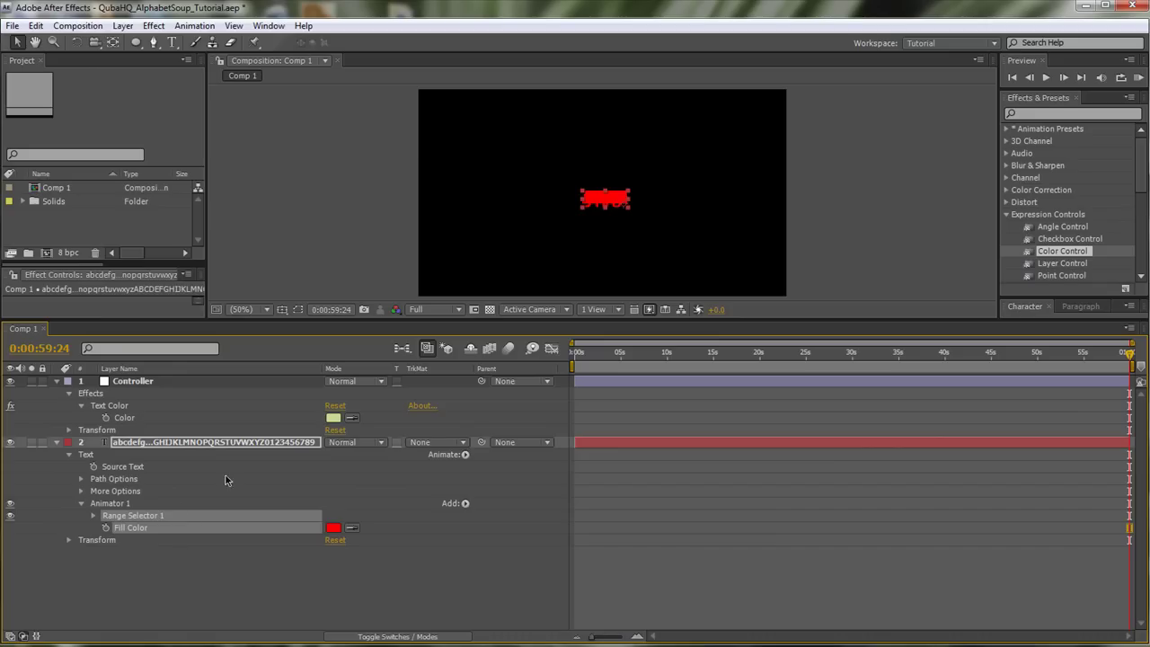
# - Link the animator's Fill Color by expression to the Color property of the Controller's Text Color effect
pyautogui.keyDown('alt'); pyautogui.click(106, 528); pyautogui.keyUp('alt')
pyautogui.moveTo(366, 540); pyautogui.dragTo(124, 418)
pyautogui.click(160, 591)
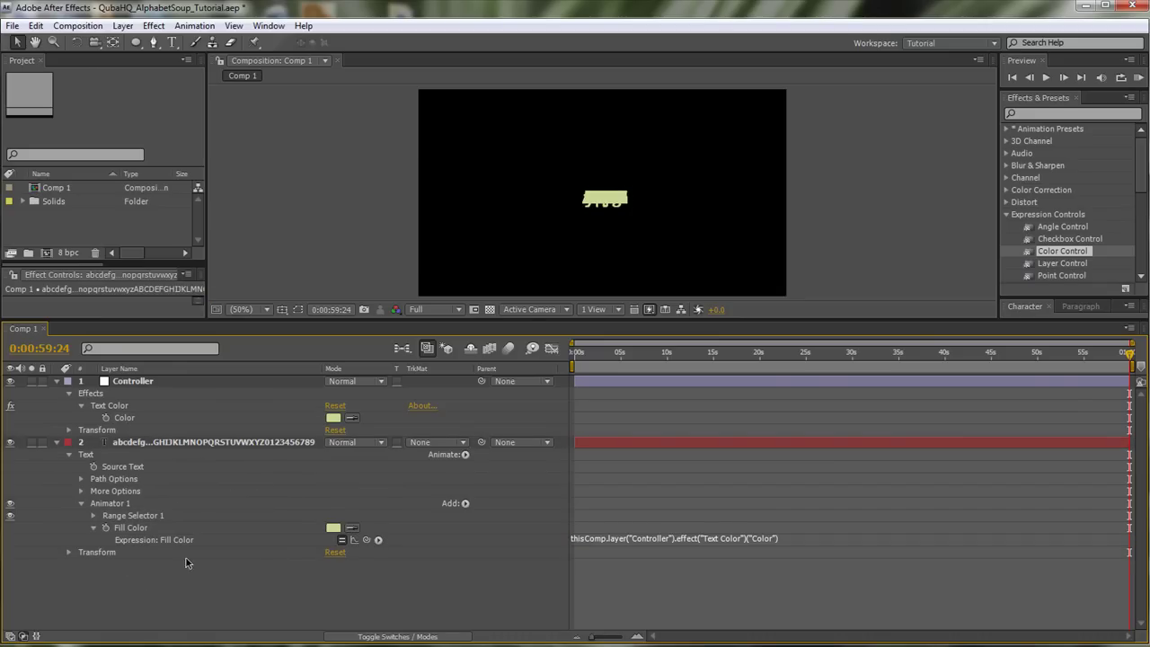
# - Delete the fill colour animator's range selector and rename the animator Linked Color Control
pyautogui.click(138, 519)
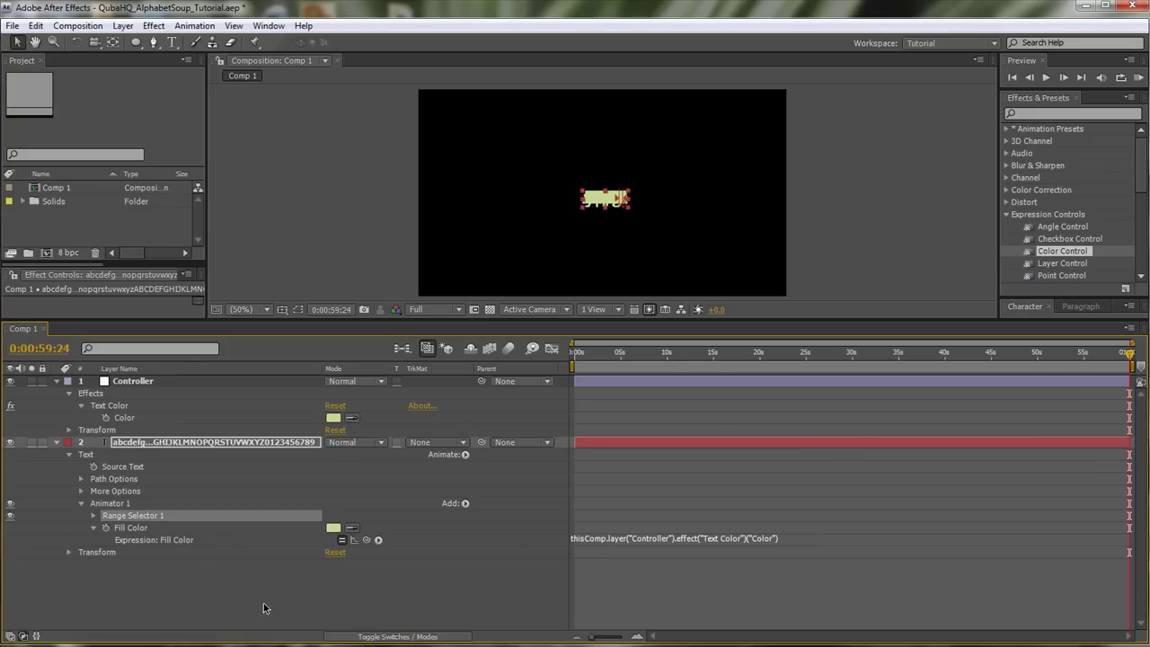
pyautogui.press('Delete')
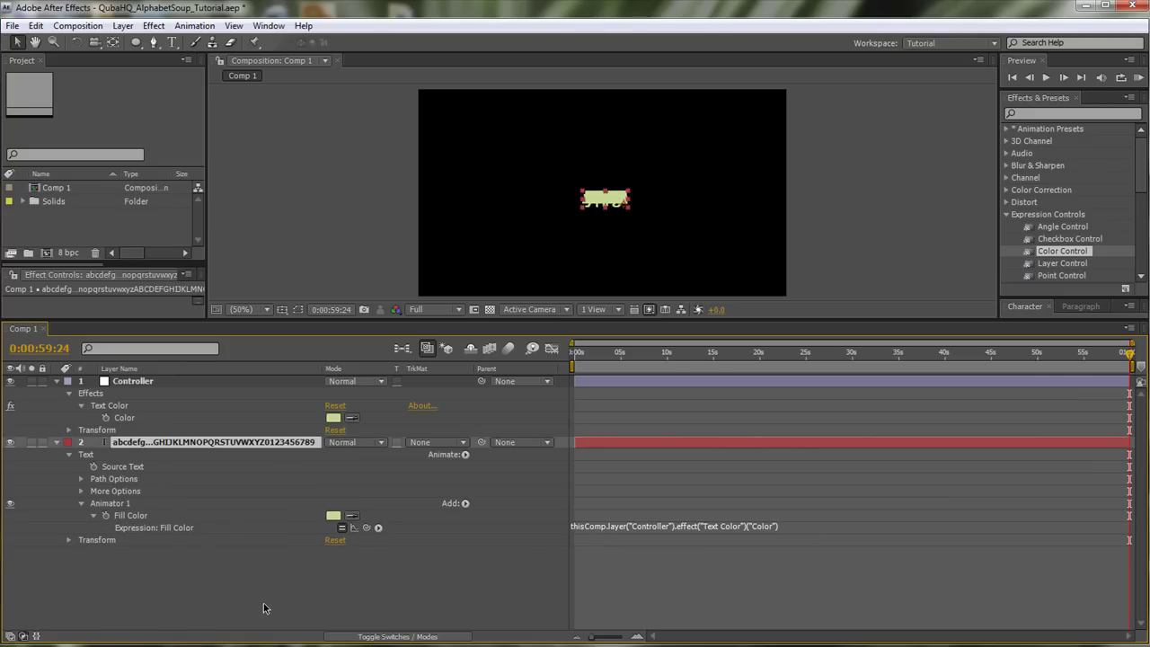
pyautogui.click(108, 504)
pyautogui.press('Return')
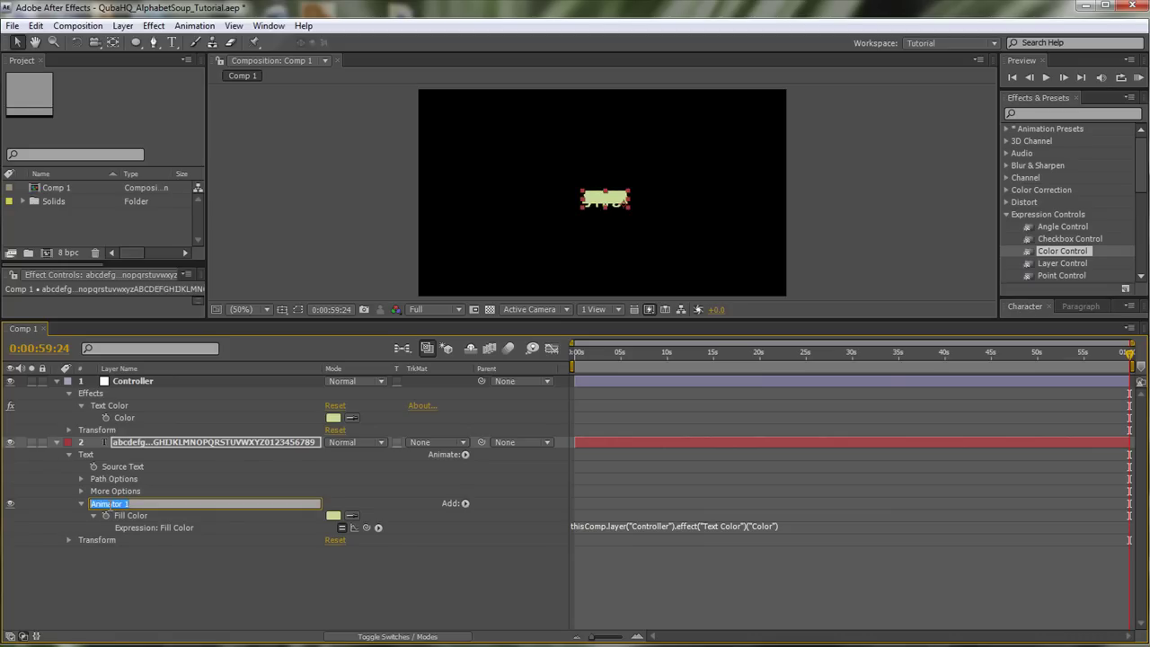
pyautogui.write('Linked Color Control')
pyautogui.press('Return')
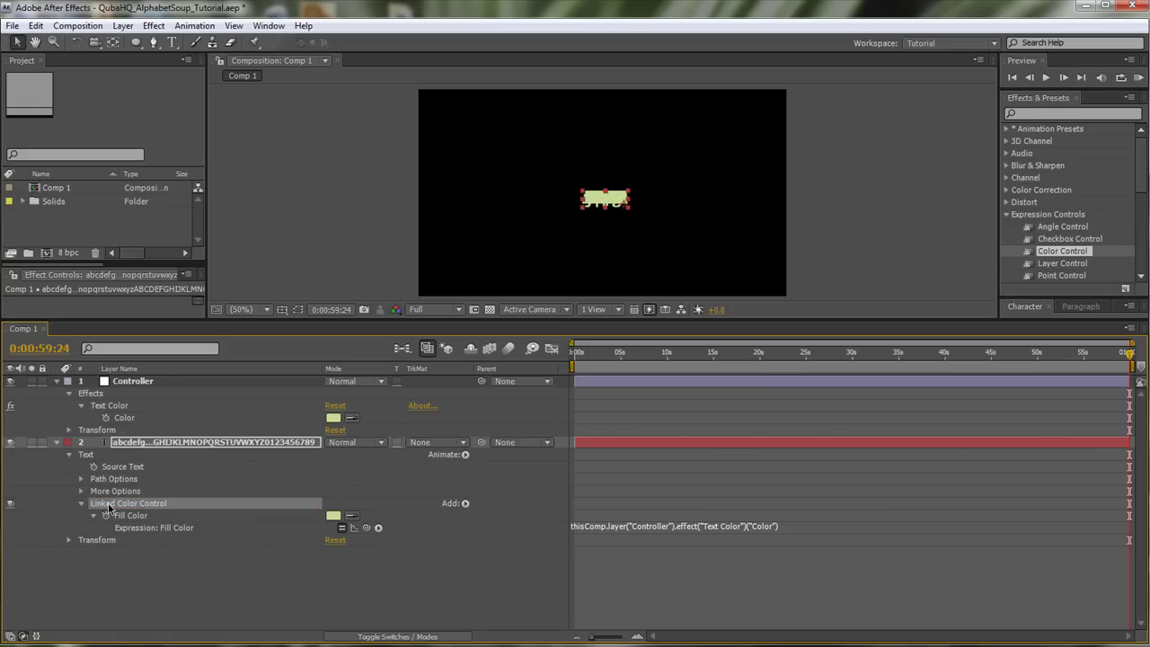
# - Collapse the Controller layer and enable per-character 3D on the text layer
pyautogui.click(81, 504)
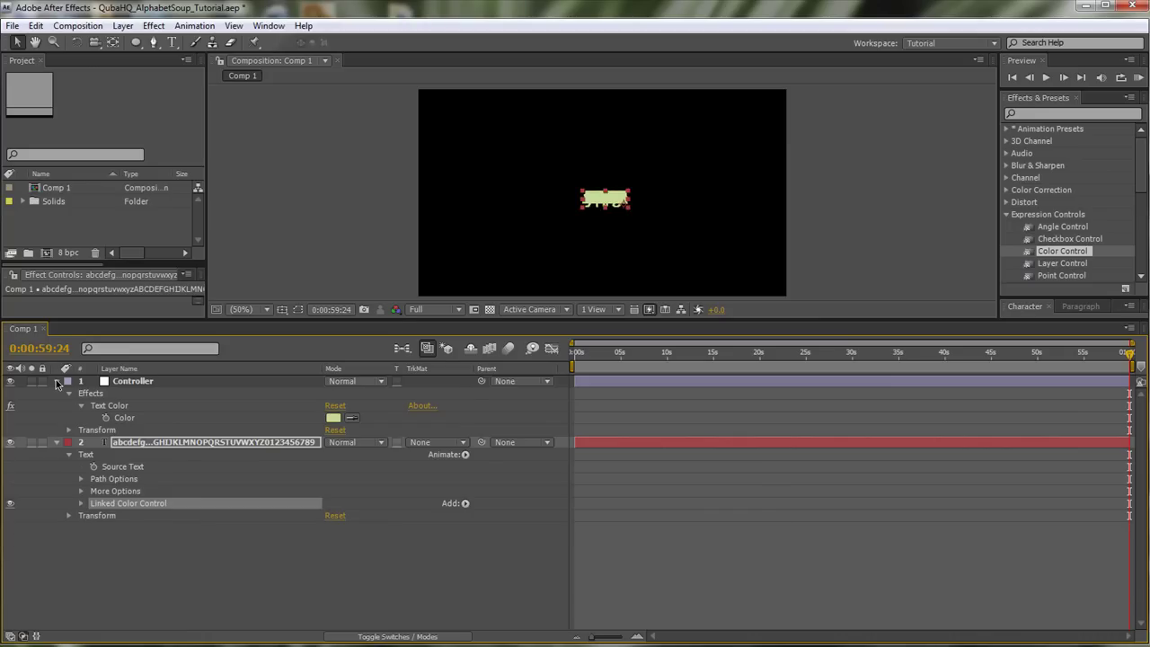
pyautogui.click(57, 381)
pyautogui.press('e')
pyautogui.press('e')
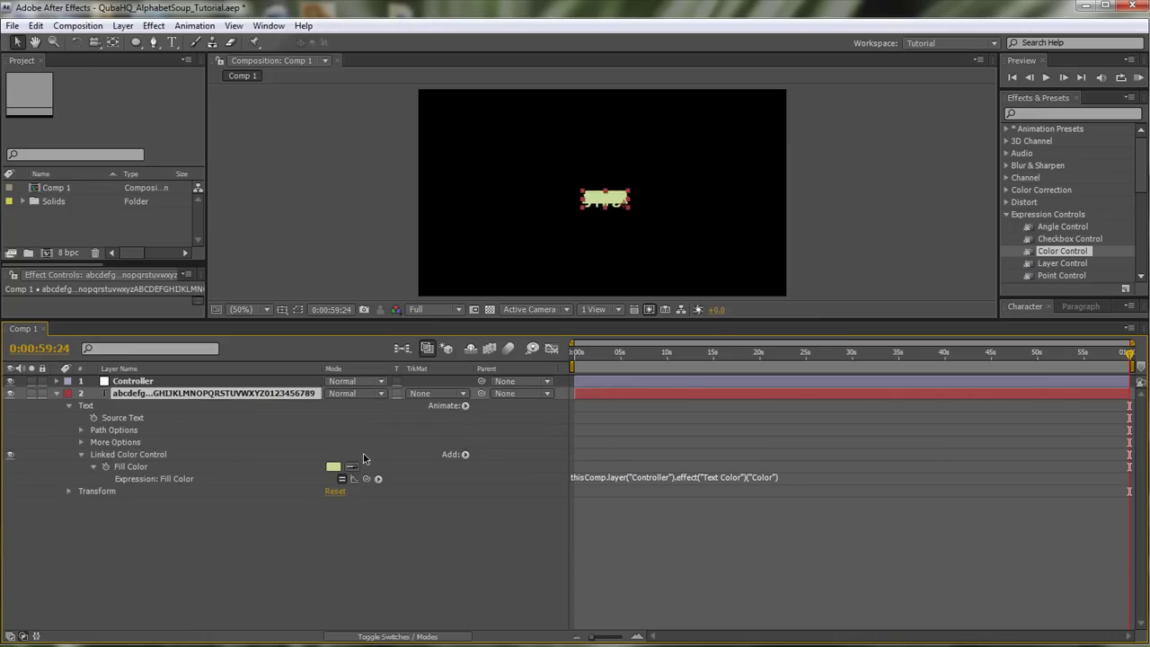
pyautogui.click(466, 406)
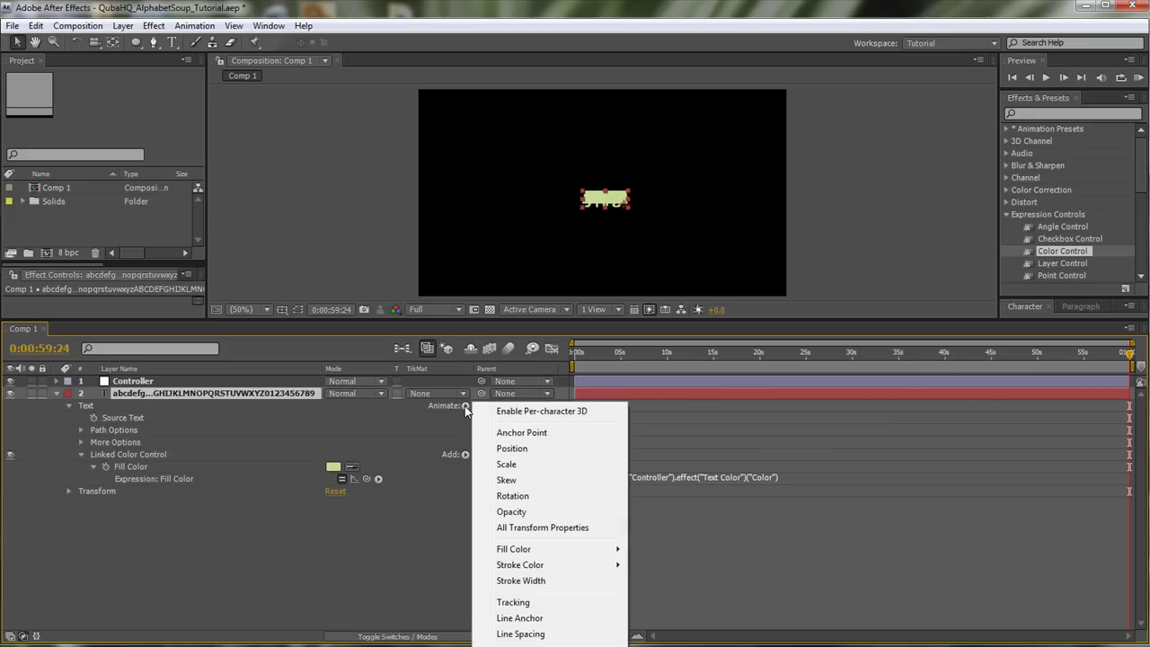
pyautogui.click(543, 411)
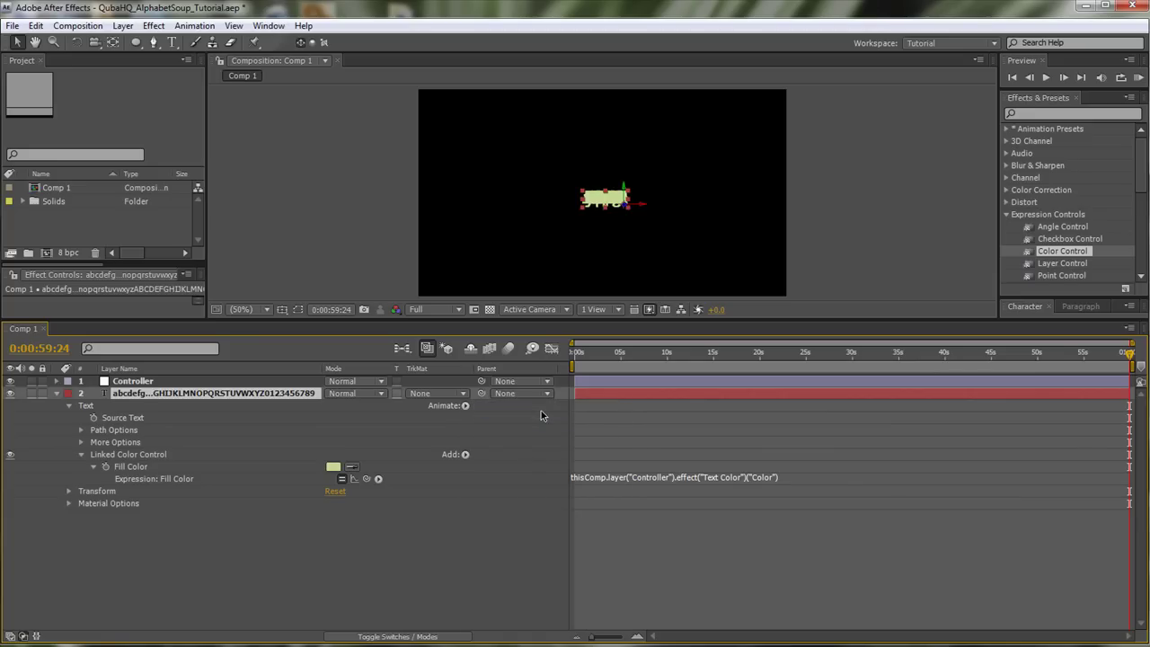
# - Collapse Linked Color Control and add a separate Position animator to the text layer
pyautogui.click(87, 406)
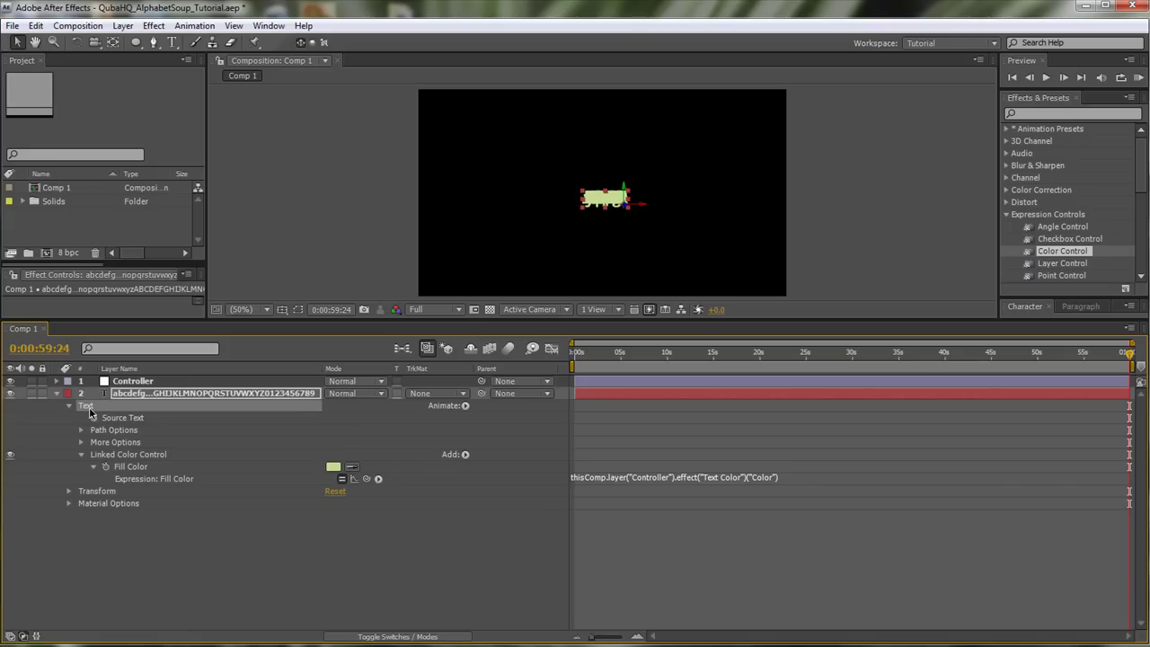
pyautogui.click(82, 456)
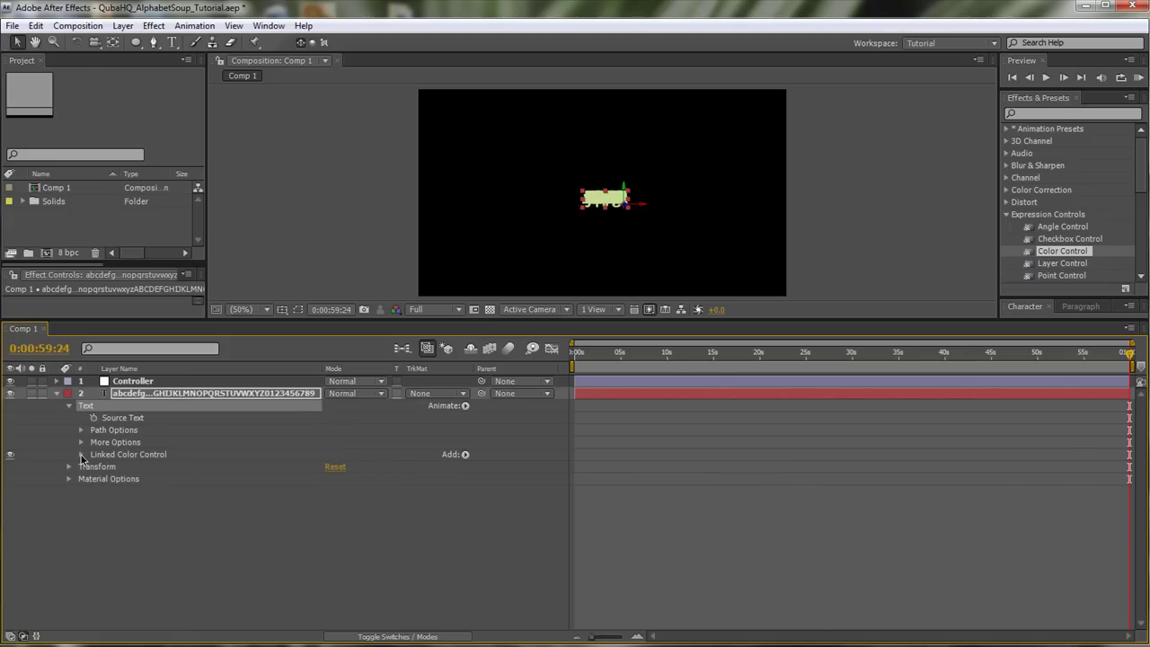
pyautogui.click(465, 406)
pyautogui.click(524, 449)
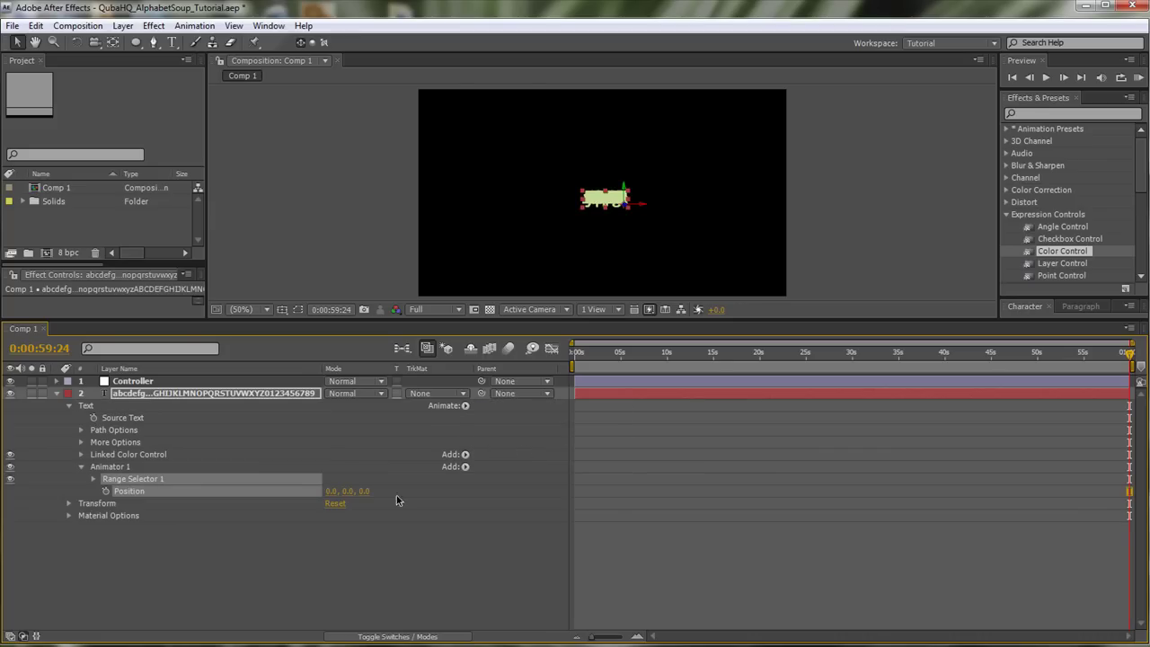
# - Rename the new position animator Main position and delete its range selector
pyautogui.click(115, 469)
pyautogui.press('Return')
pyautogui.write('Main position')
pyautogui.press('Return')
pyautogui.click(144, 481)
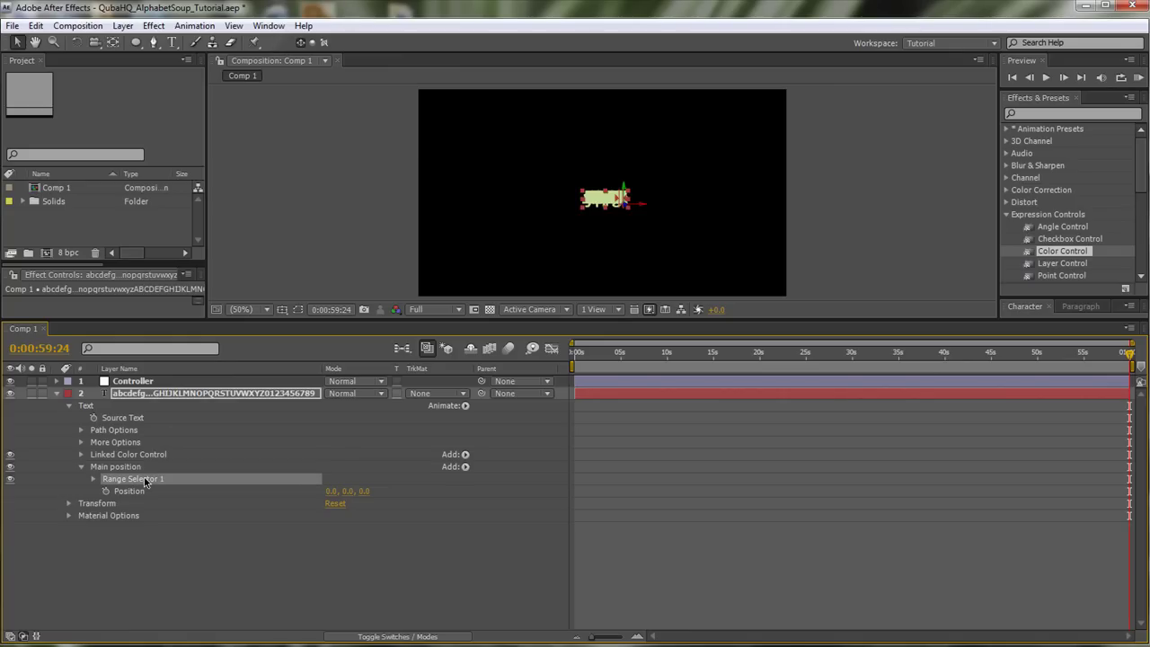
pyautogui.press('Delete')
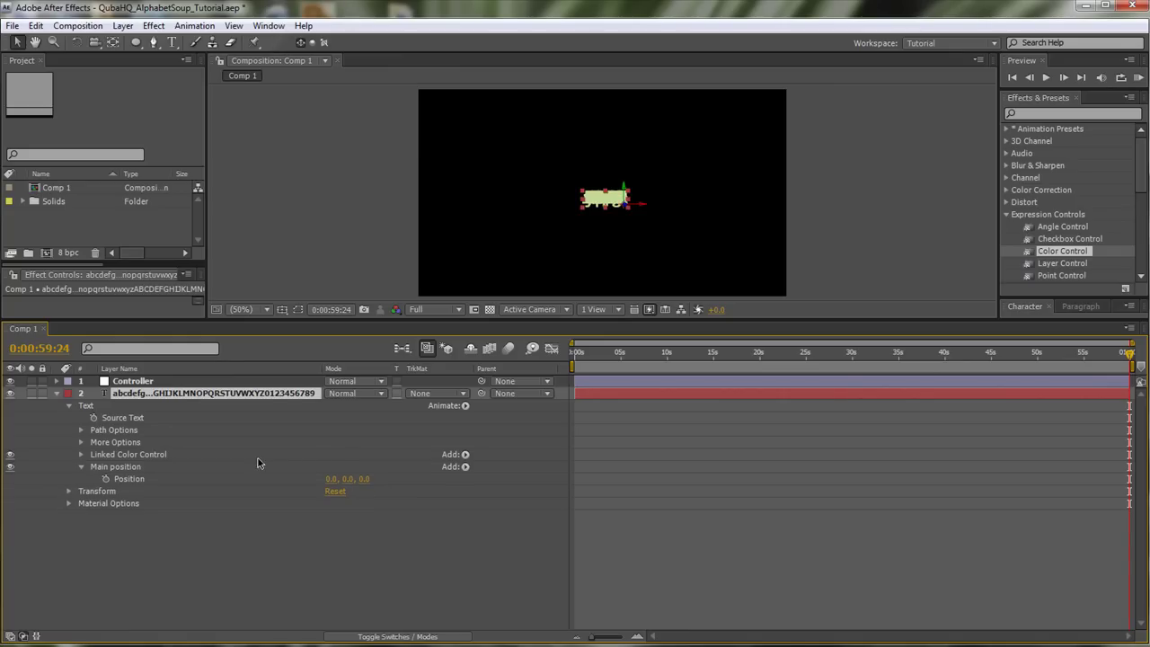
# - Go to the start of the composition and add a Wiggly selector to the Main position animator
pyautogui.click(466, 467)
pyautogui.moveTo(532, 490)
pyautogui.press('Home')
pyautogui.click(397, 504)
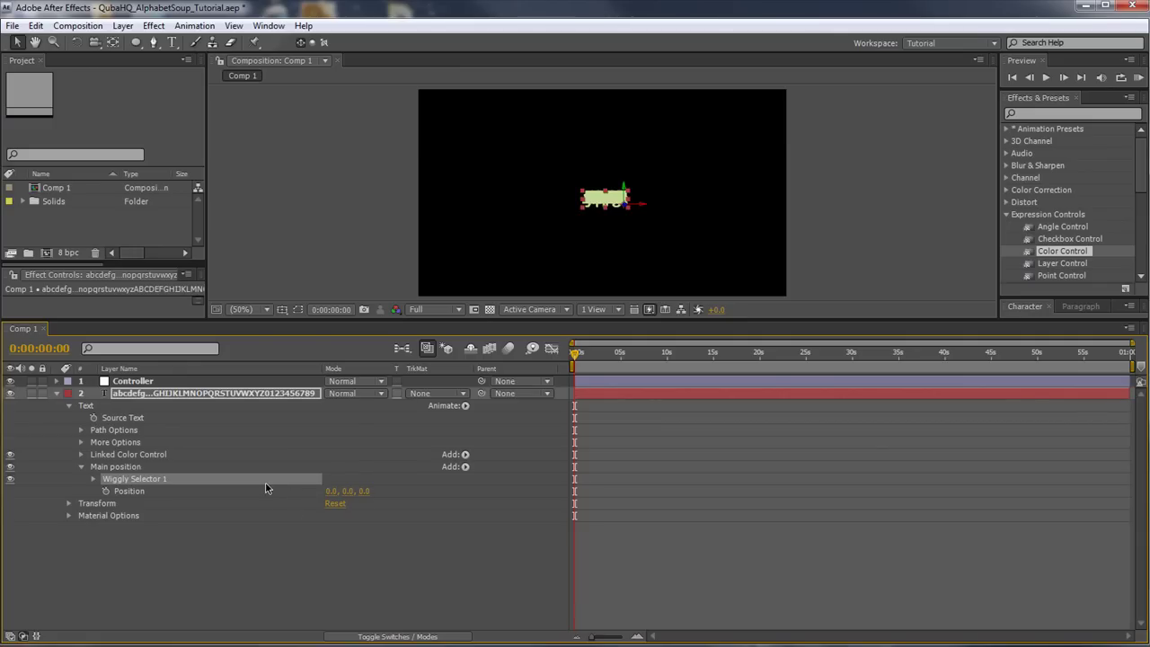
# - Try scattering the characters by raising the Main position animator's Position to about 562, 244, 776
pyautogui.moveTo(330, 491); pyautogui.dragTo(730, 486)
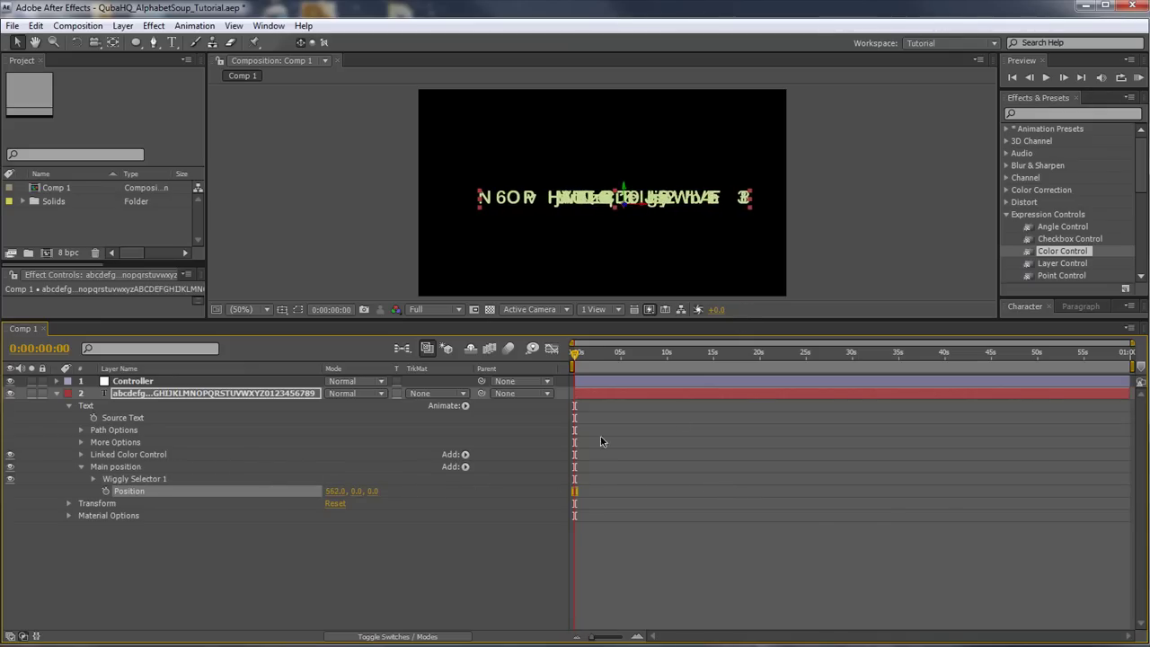
pyautogui.moveTo(358, 490); pyautogui.dragTo(530, 488)
pyautogui.moveTo(385, 491); pyautogui.dragTo(924, 473)
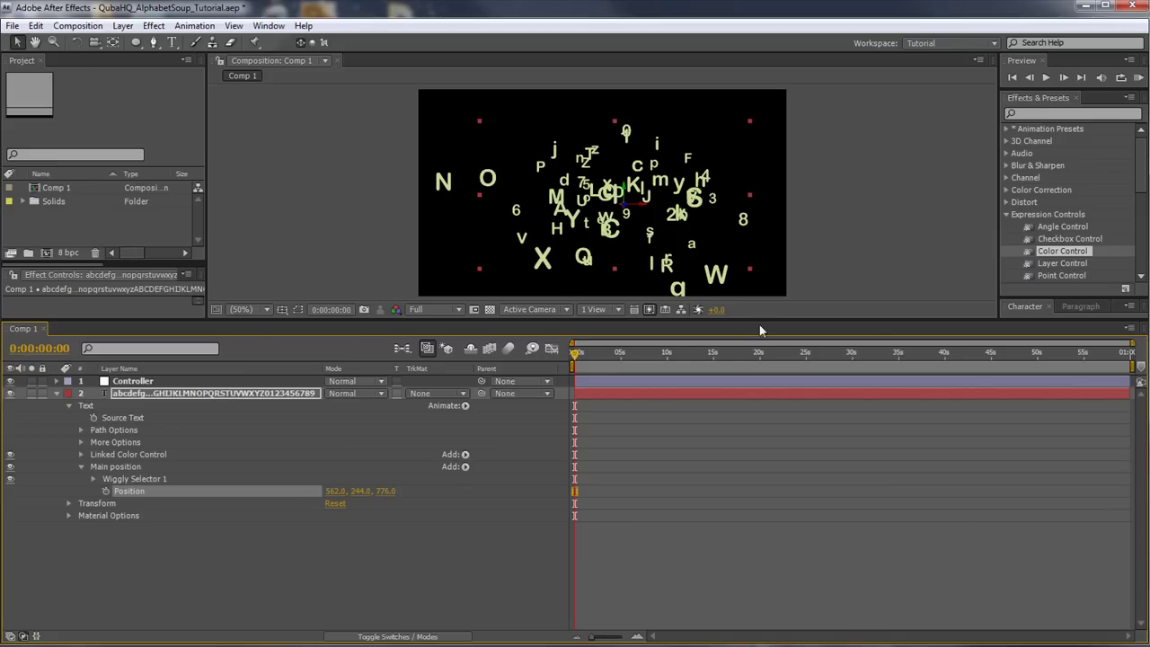
# - Set the Main position animator's Position to 1000, 1000, 1000 and scrub the timeline to preview the motion
pyautogui.click(330, 491)
pyautogui.write('1000')
pyautogui.press('Tab')
pyautogui.write('10')
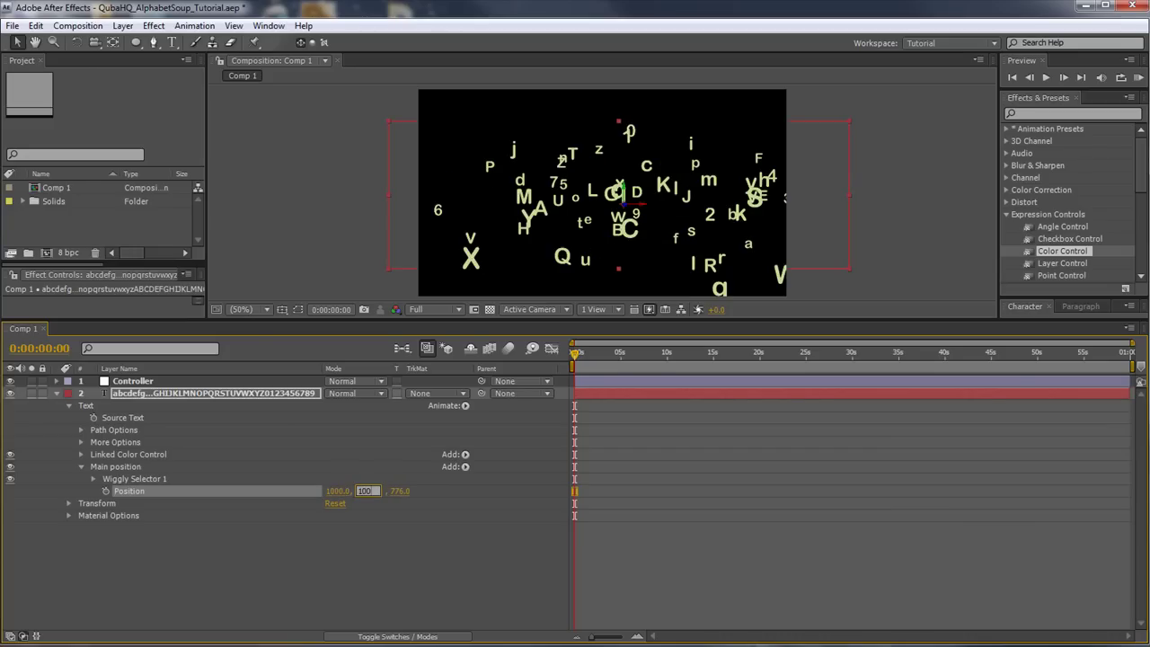
pyautogui.press('Tab')
pyautogui.write('10')
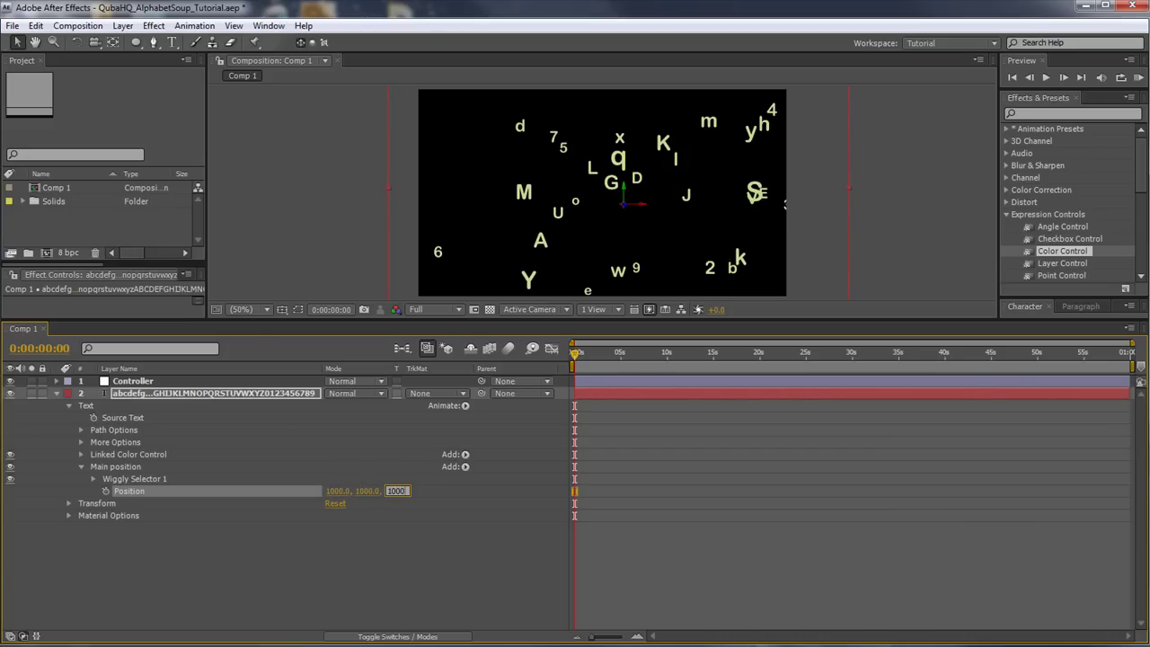
pyautogui.write('00')
pyautogui.press('Return')
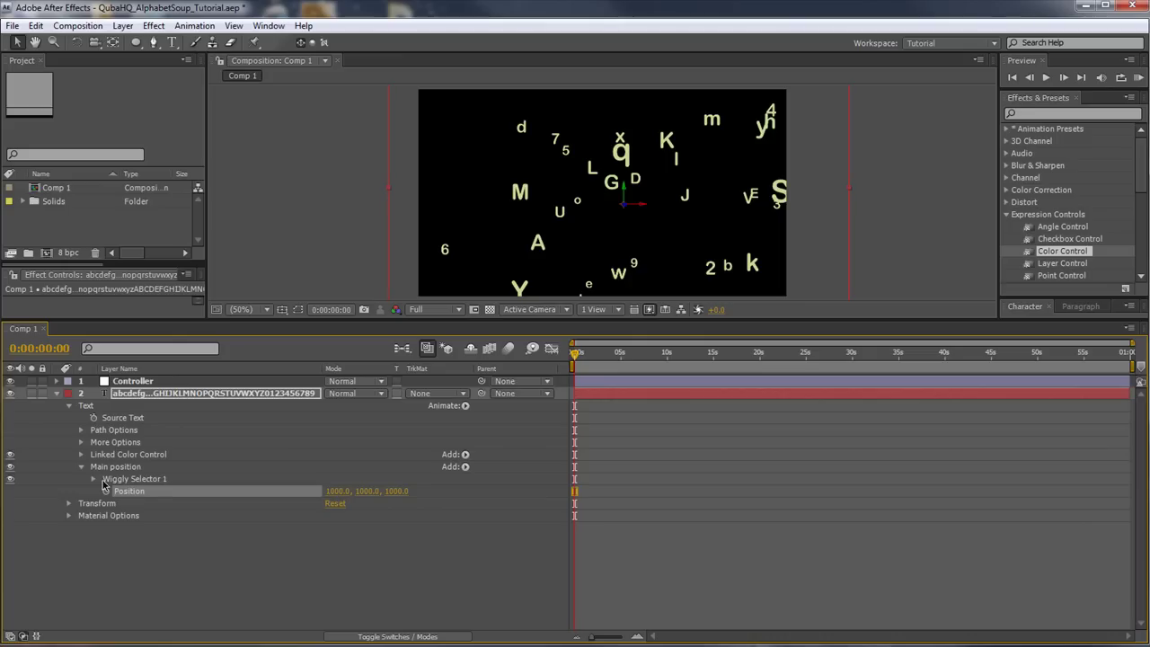
pyautogui.moveTo(617, 356); pyautogui.dragTo(566, 360)
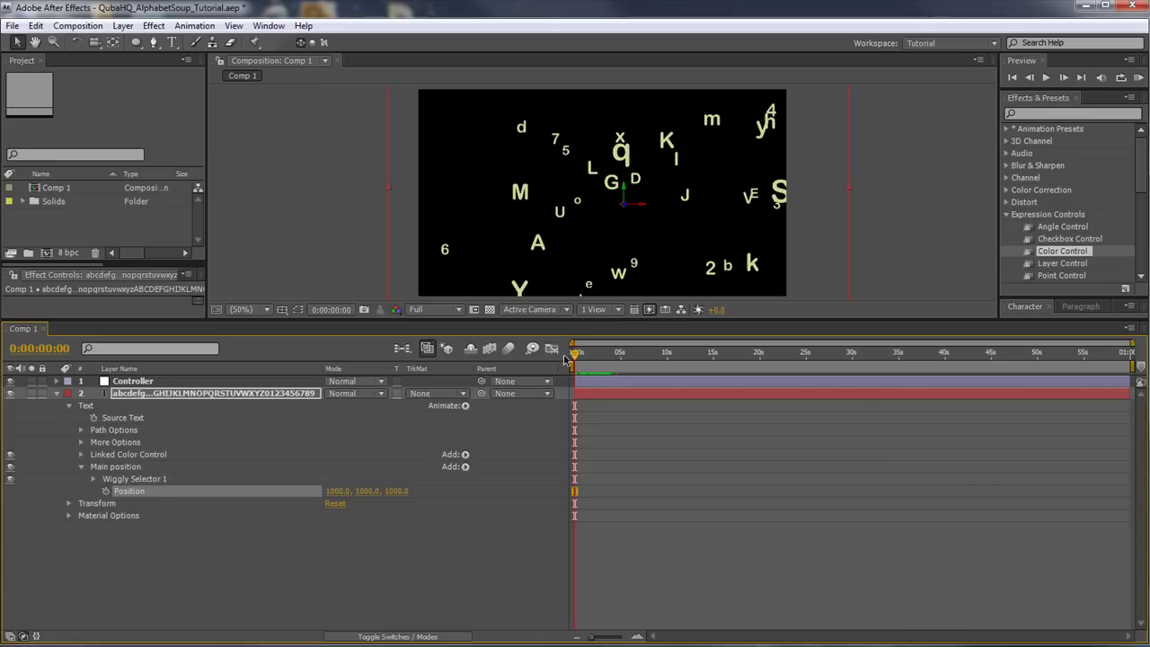
# - Set the Wiggly selector's Wiggles/Second to 0 and its Correlation to 0%
pyautogui.click(96, 479)
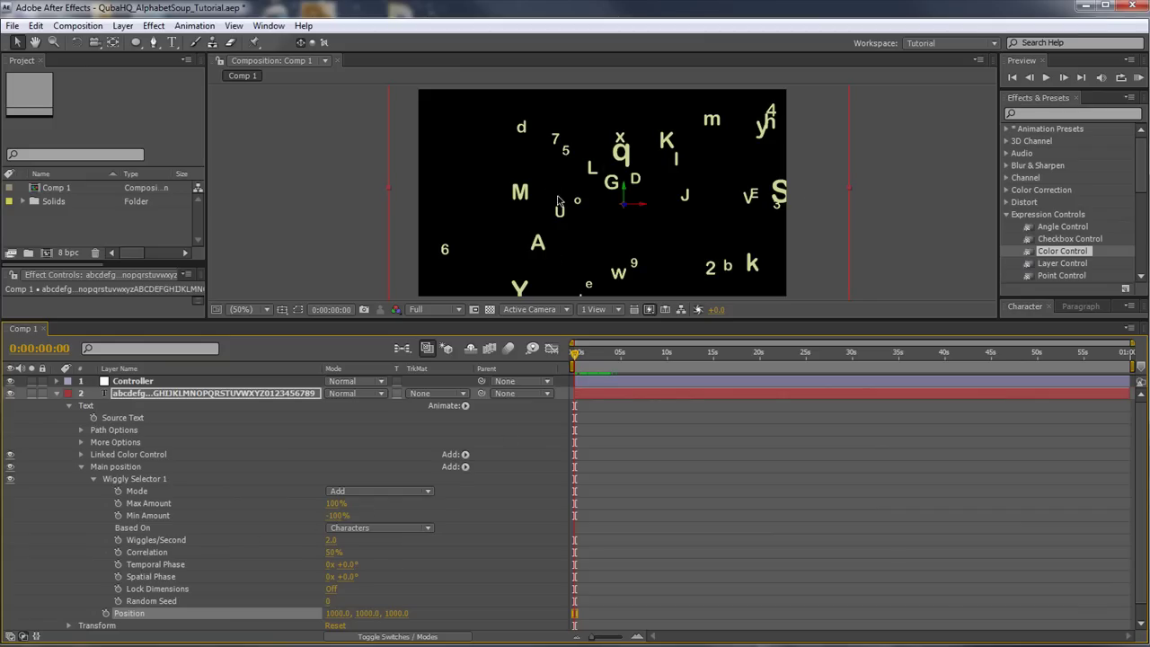
pyautogui.click(330, 540)
pyautogui.write('0')
pyautogui.press('Return')
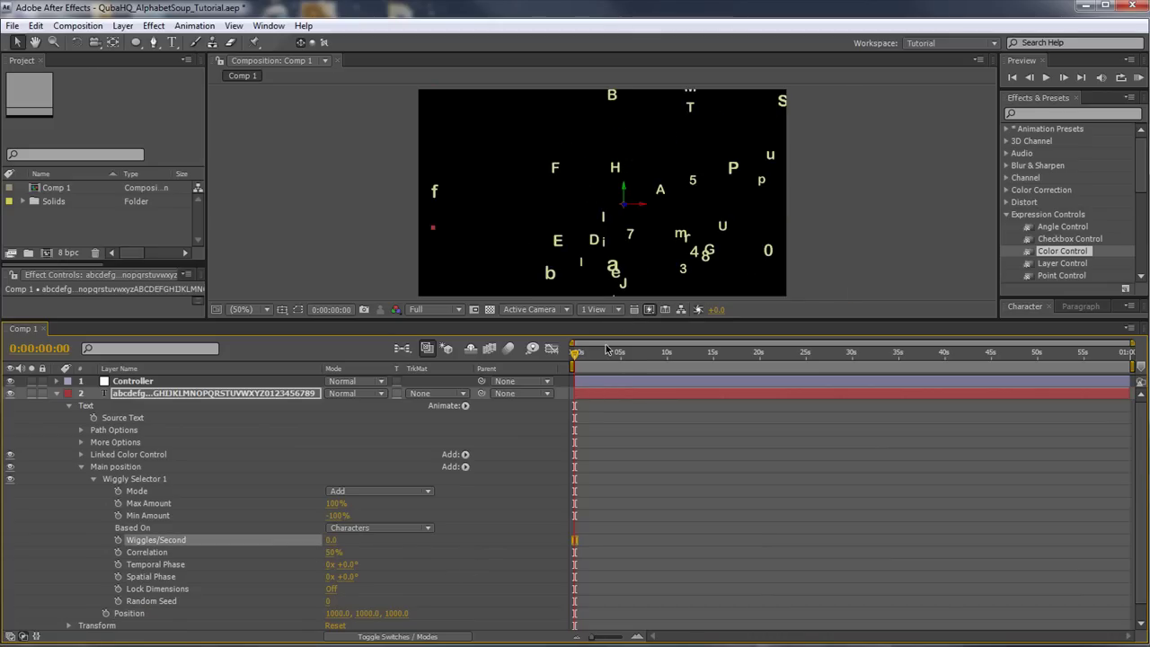
pyautogui.moveTo(577, 359); pyautogui.dragTo(526, 363)
pyautogui.moveTo(329, 555); pyautogui.dragTo(432, 552)
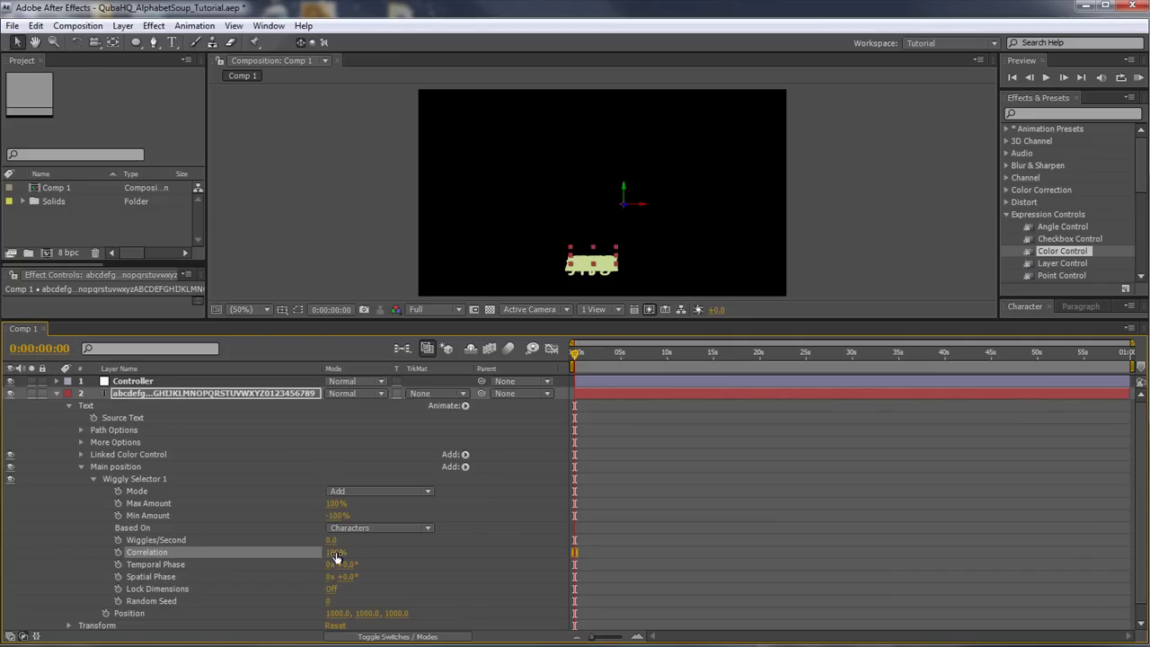
pyautogui.moveTo(338, 557); pyautogui.dragTo(184, 553)
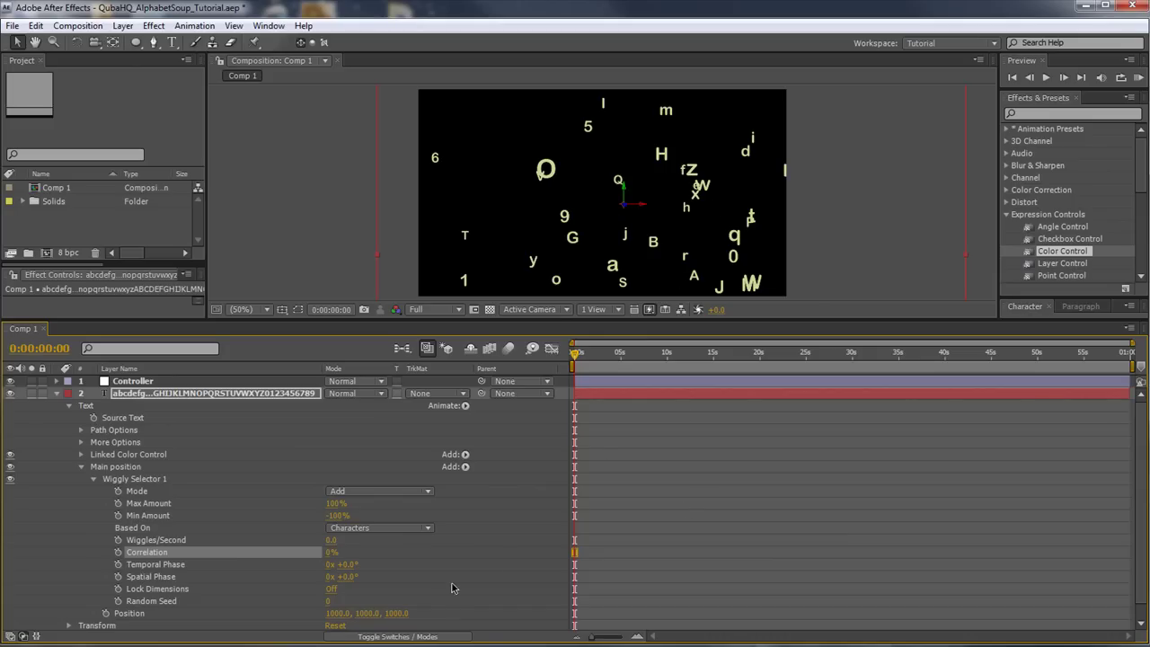
# - Try other Temporal Phase, Spatial Phase and Random Seed values on the Wiggly selector, and undo these changes
pyautogui.moveTo(346, 568)
pyautogui.mouseDown()
pyautogui.moveTo(463, 559)
pyautogui.moveTo(395, 572)
pyautogui.moveTo(455, 565)
pyautogui.moveTo(458, 580)
pyautogui.mouseUp()
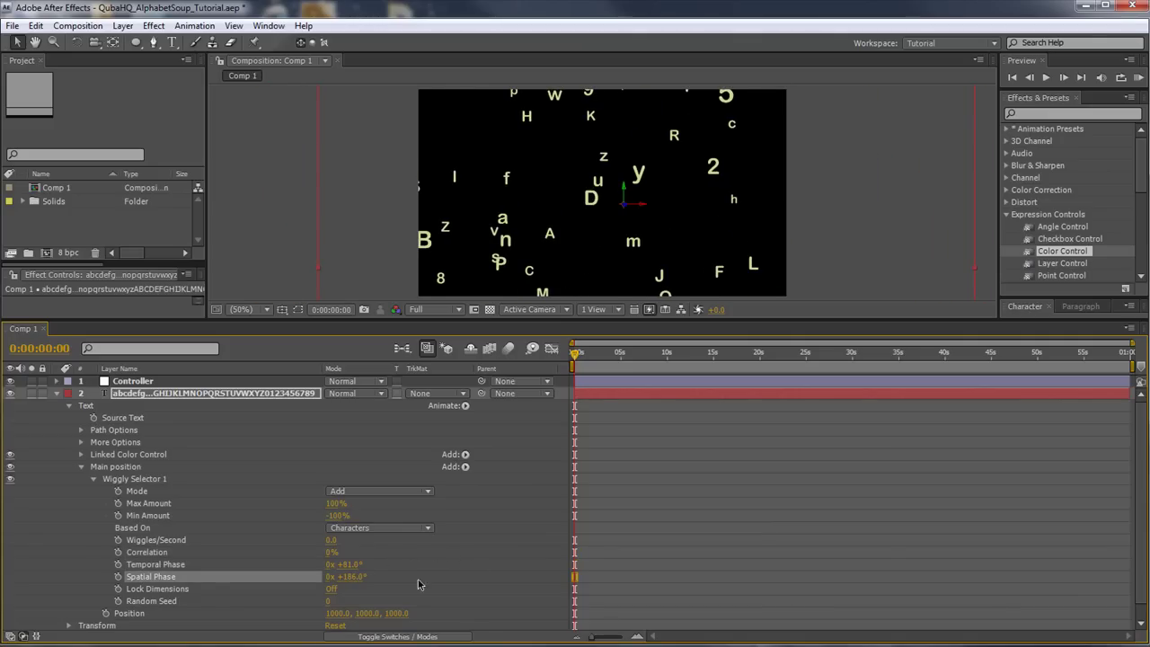
pyautogui.moveTo(329, 602); pyautogui.dragTo(349, 608)
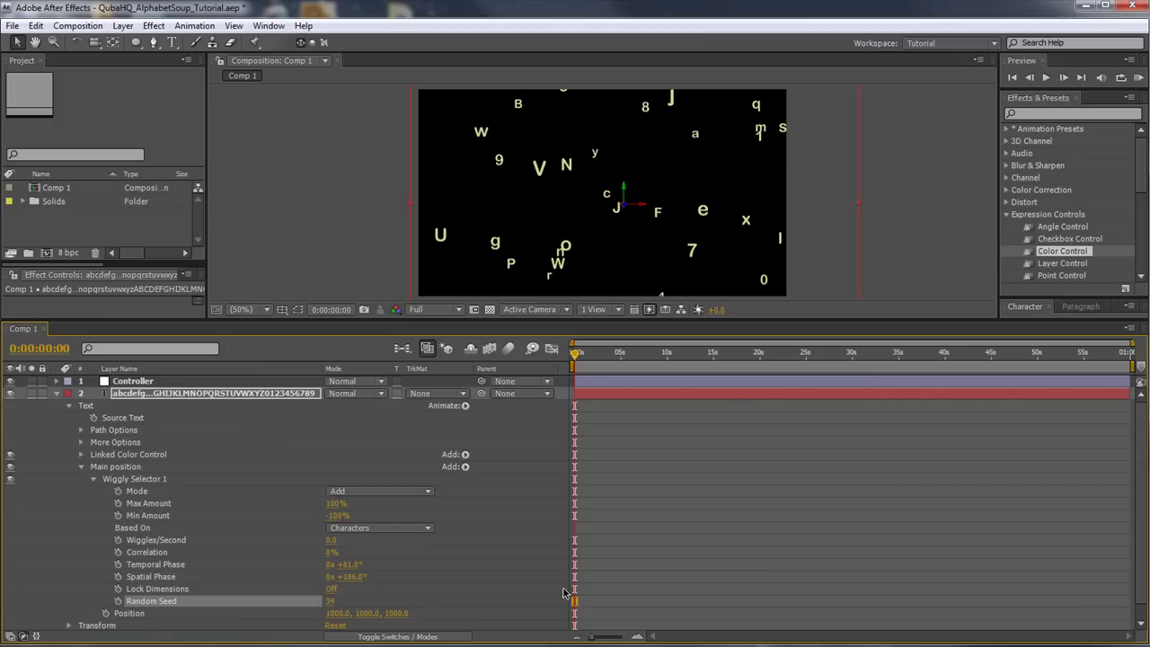
pyautogui.hotkey('ctrl', 'z')
pyautogui.hotkey('ctrl', 'z')
pyautogui.hotkey('ctrl', 'z')
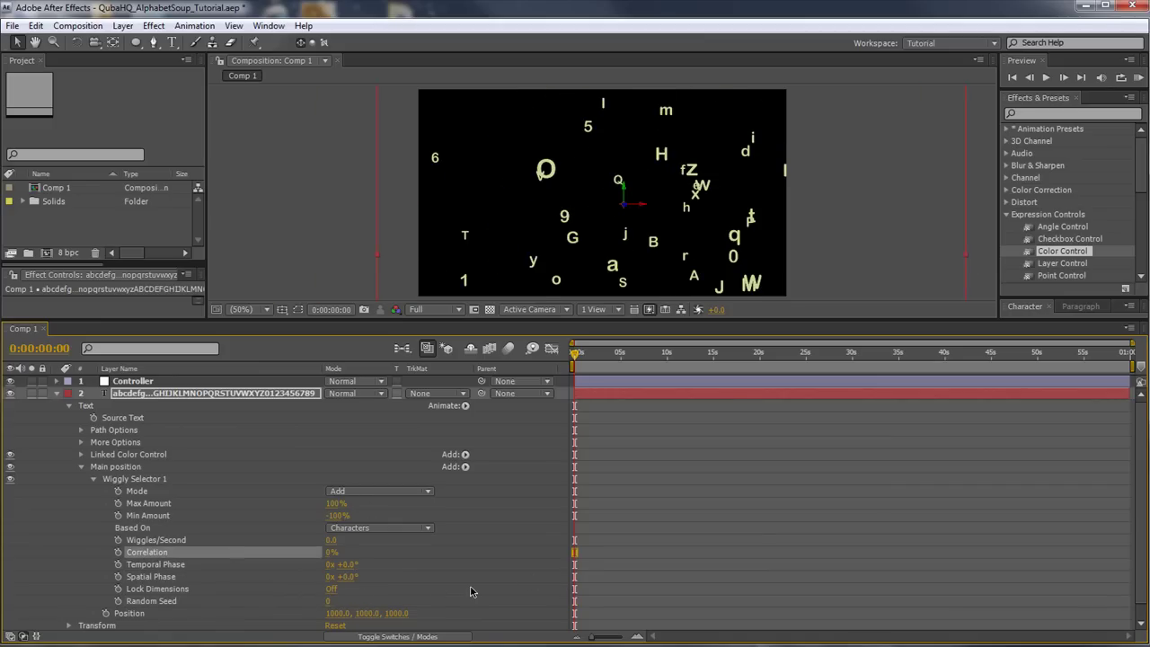
# - Collapse the Main position animator and select the text layer's Text group
pyautogui.click(80, 467)
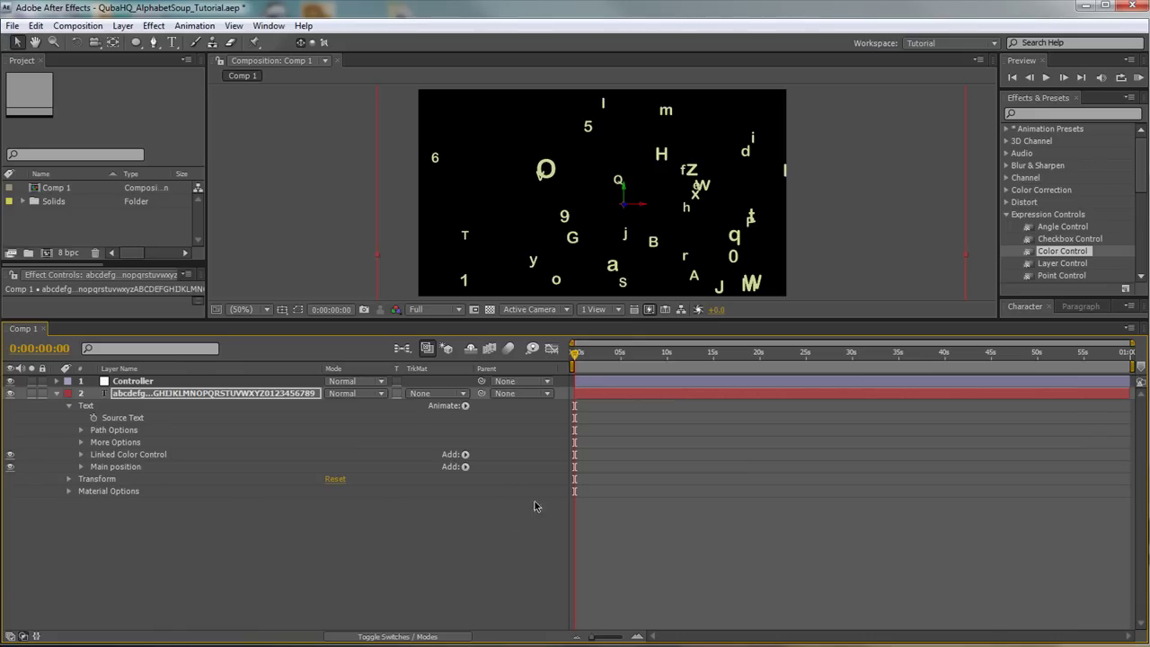
pyautogui.click(81, 467)
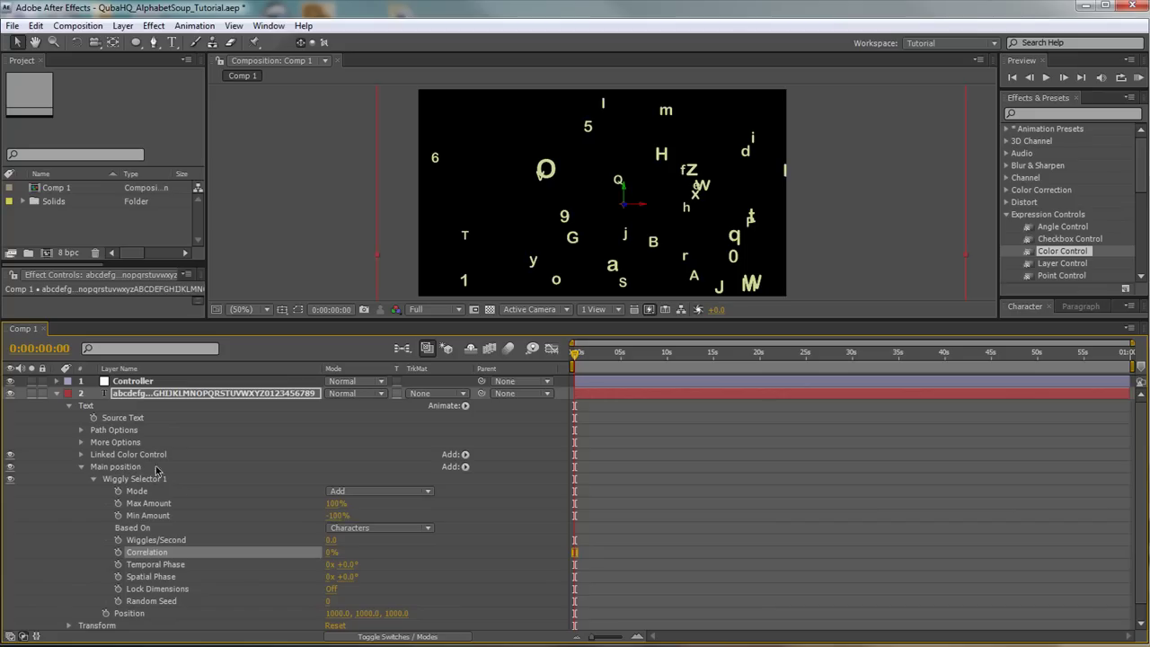
pyautogui.click(80, 467)
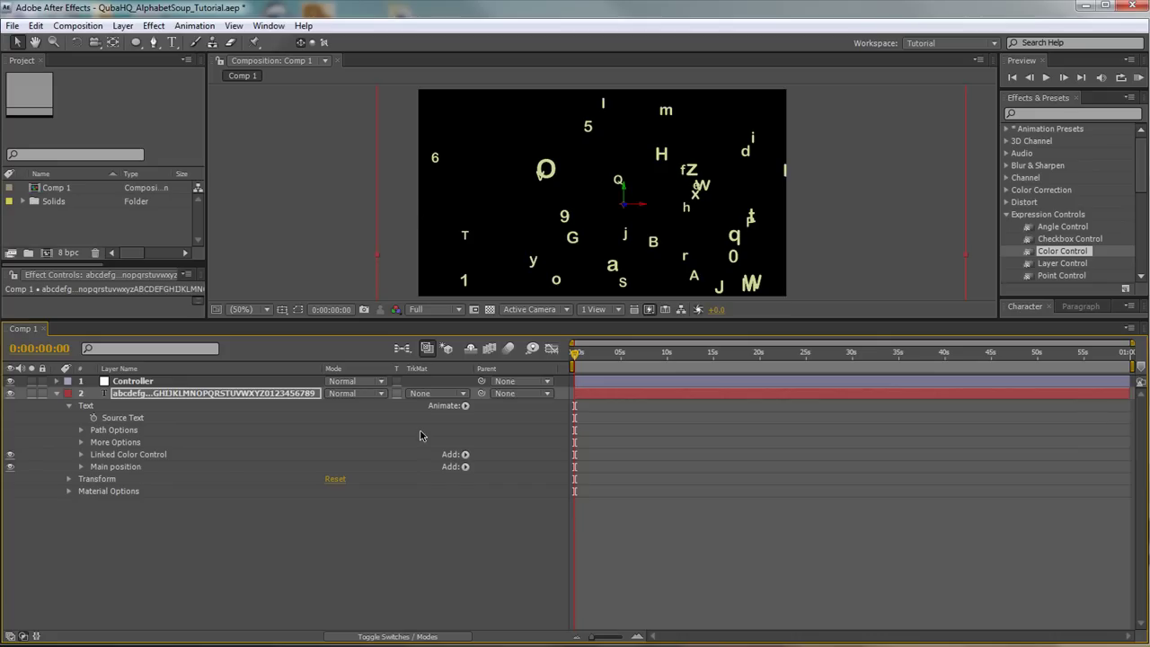
pyautogui.click(88, 408)
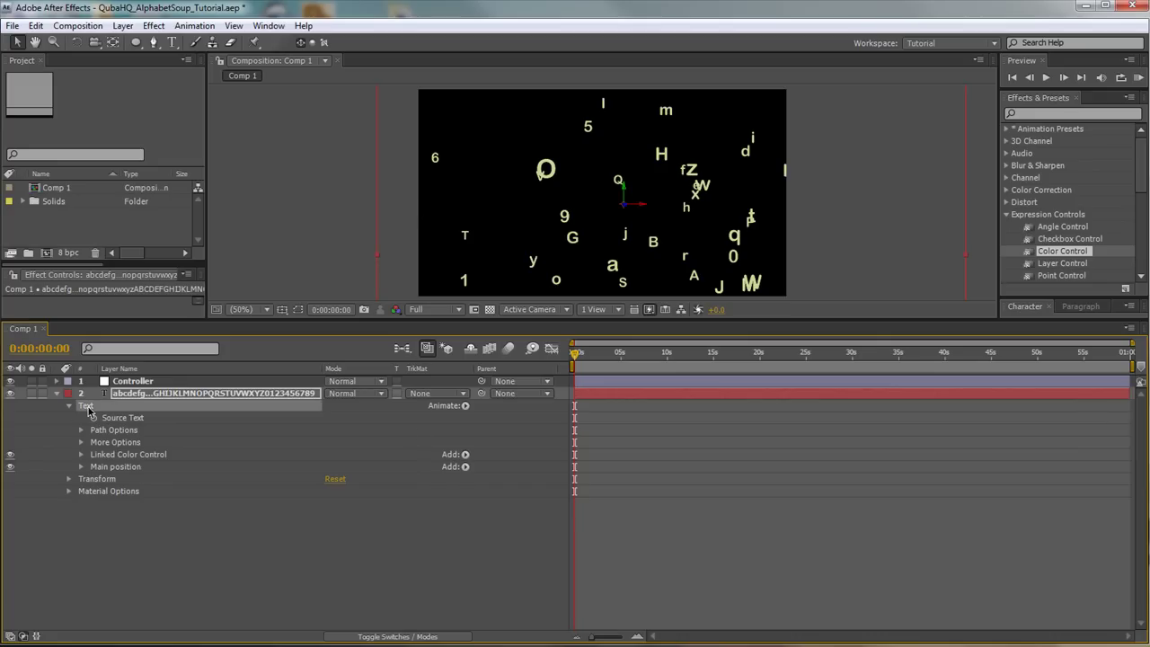
# - Add a Rotation animator to the text layer and delete its default Range Selector
pyautogui.click(465, 406)
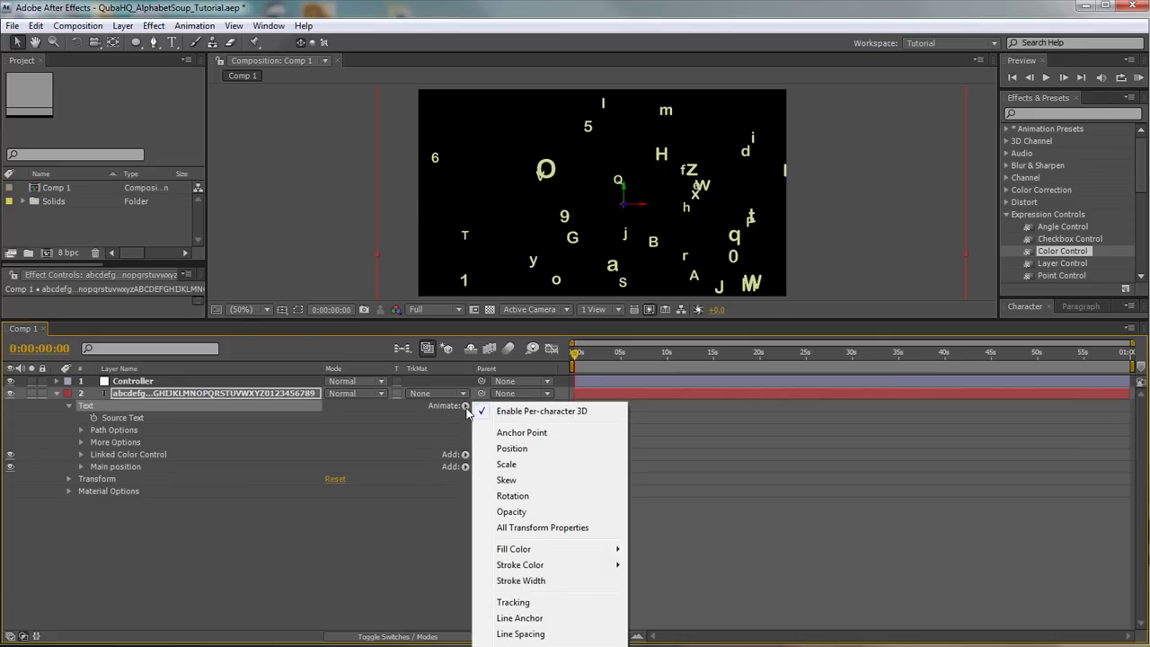
pyautogui.click(505, 496)
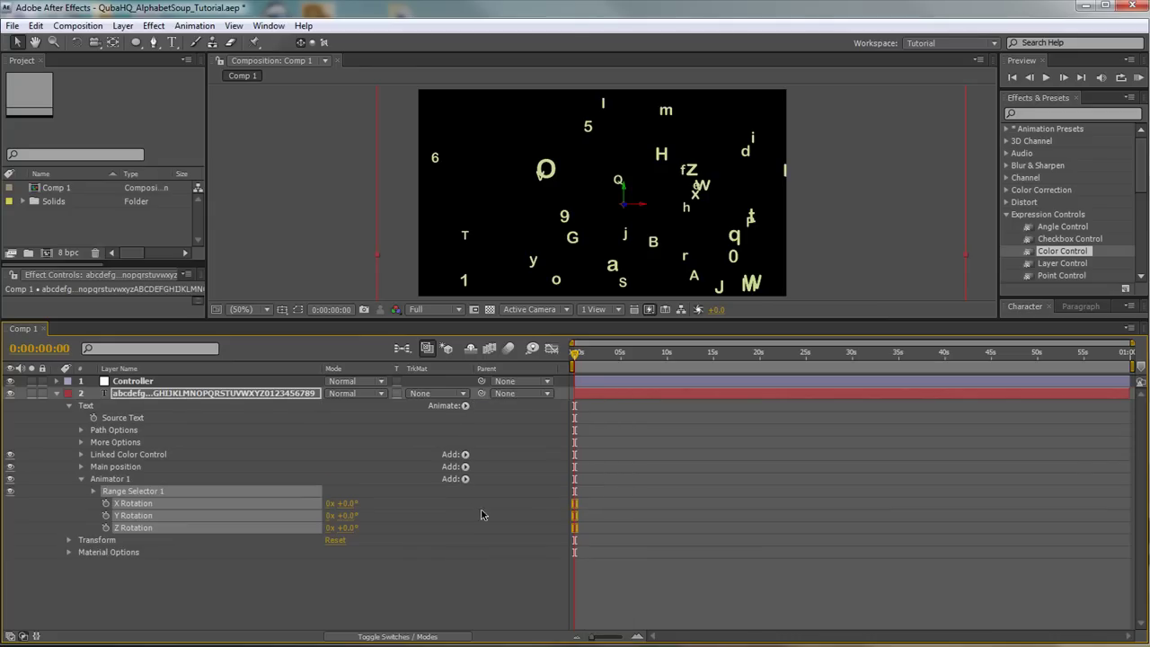
pyautogui.click(162, 593)
pyautogui.click(146, 492)
pyautogui.press('Delete')
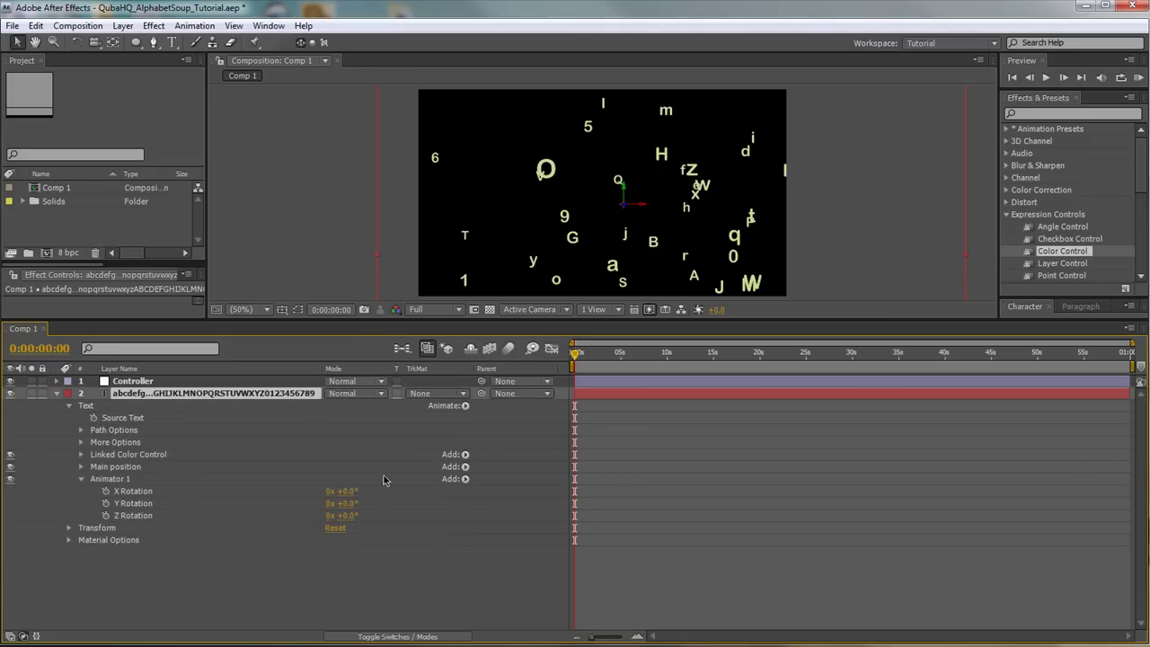
# - Add a Wiggly selector to the rotation animator, with Wiggles/Second at 0 and Correlation at 0%
pyautogui.click(465, 479)
pyautogui.moveTo(496, 499)
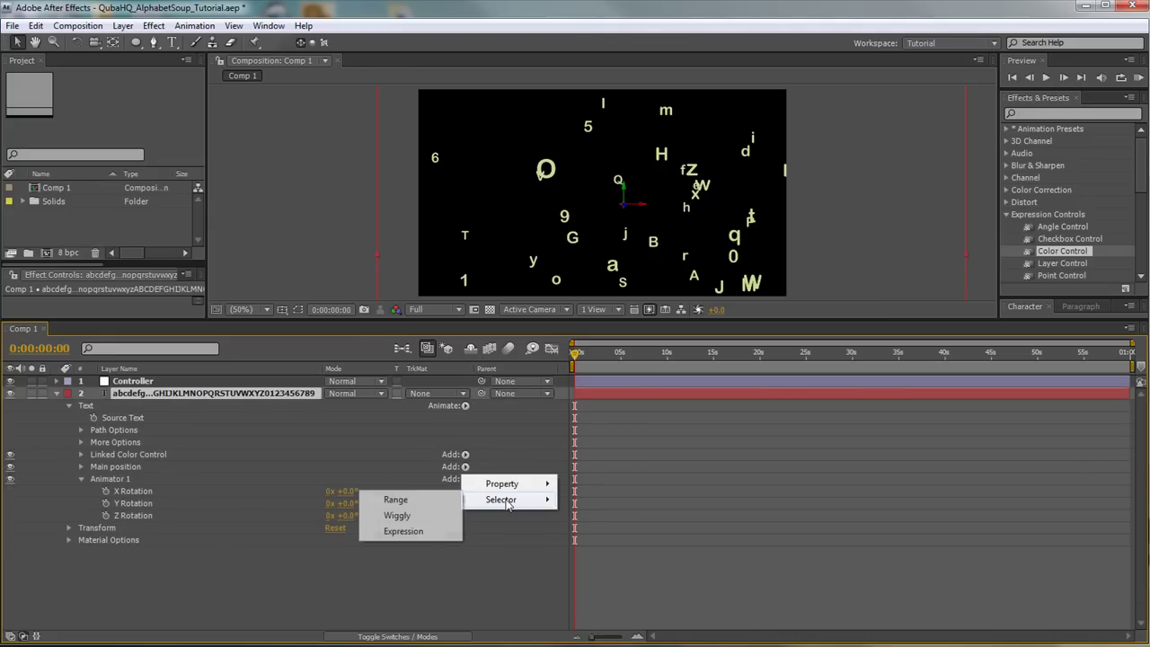
pyautogui.click(396, 515)
pyautogui.click(93, 493)
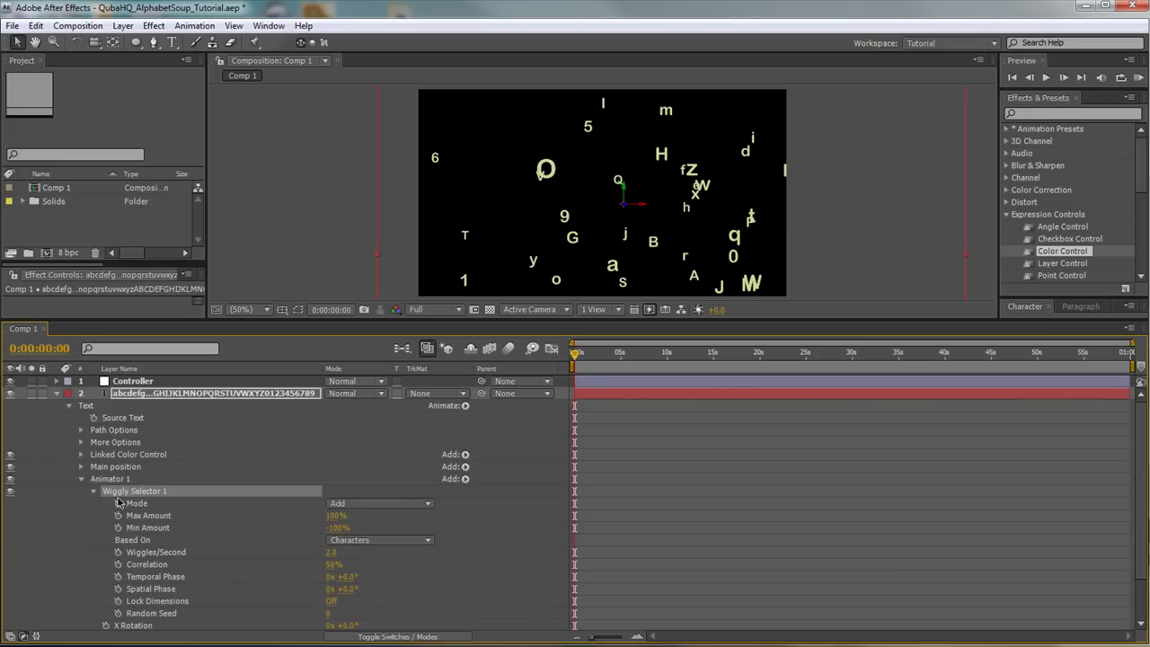
pyautogui.click(328, 553)
pyautogui.write('0')
pyautogui.press('Tab')
pyautogui.write('0')
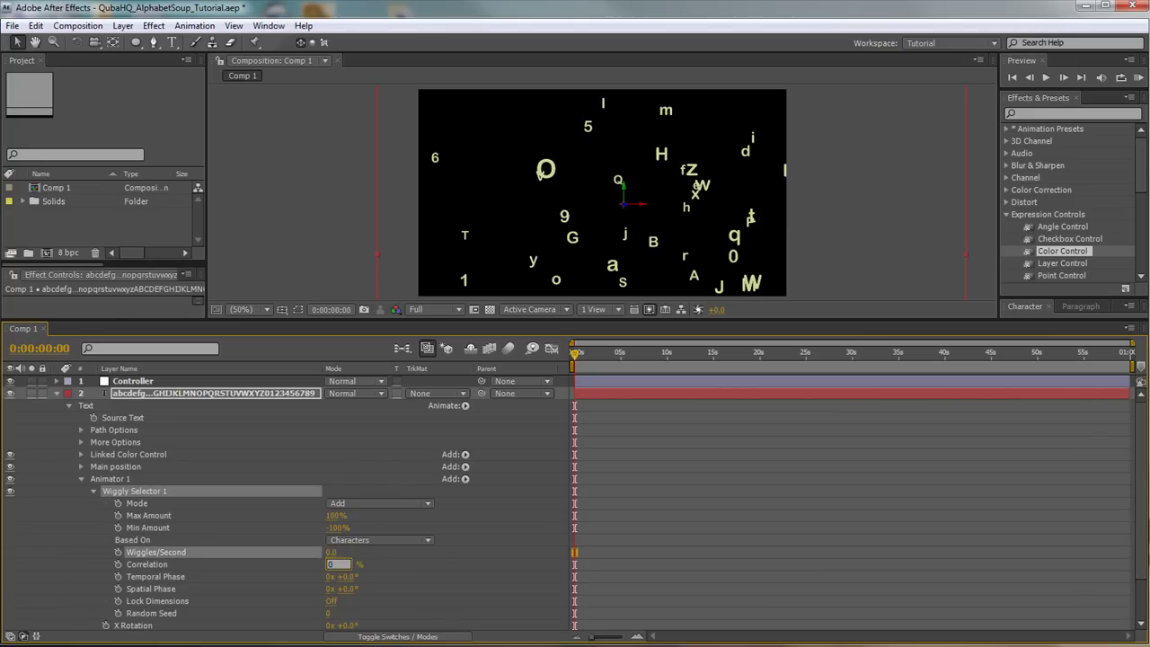
pyautogui.press('Return')
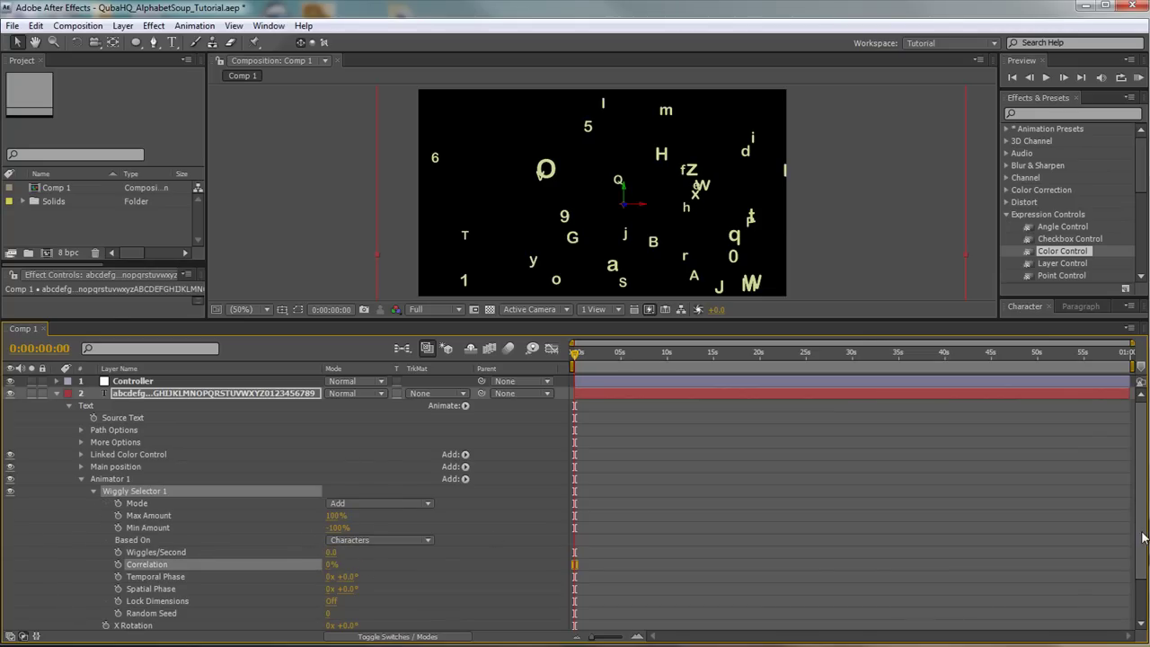
# - Set the animator's Z Rotation to 180° and its X and Y Rotation to 15° each
pyautogui.scroll(-2, 1144, 537)
pyautogui.click(349, 600)
pyautogui.write('180')
pyautogui.press('Return')
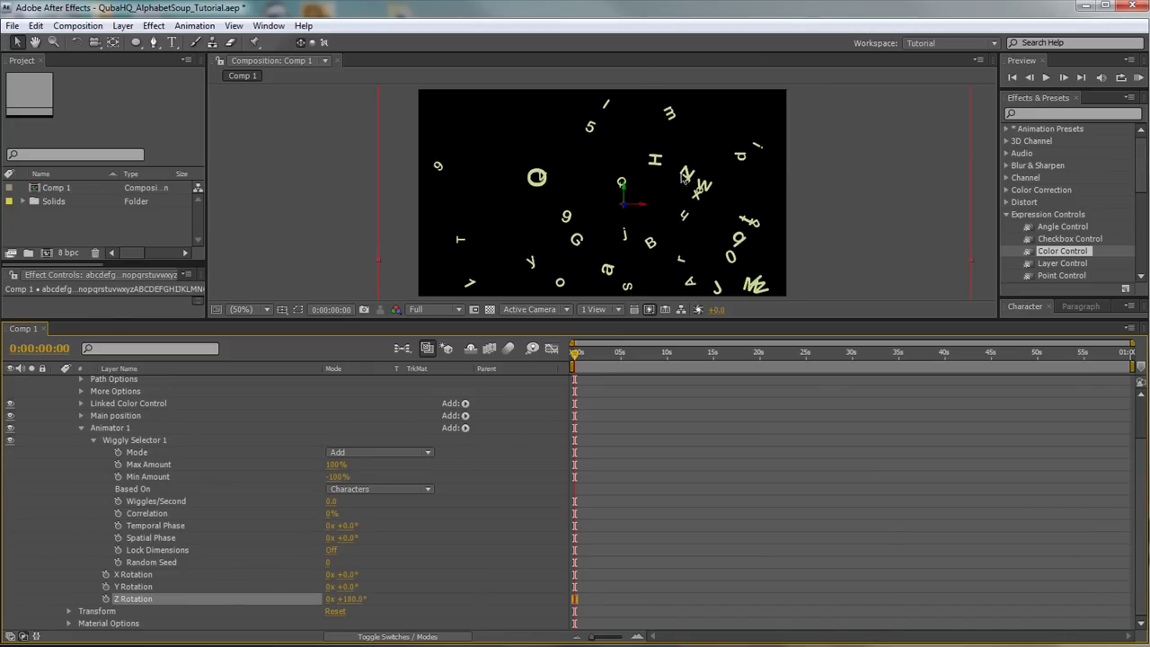
pyautogui.click(347, 574)
pyautogui.write('15')
pyautogui.press('Tab')
pyautogui.write('15')
pyautogui.press('Return')
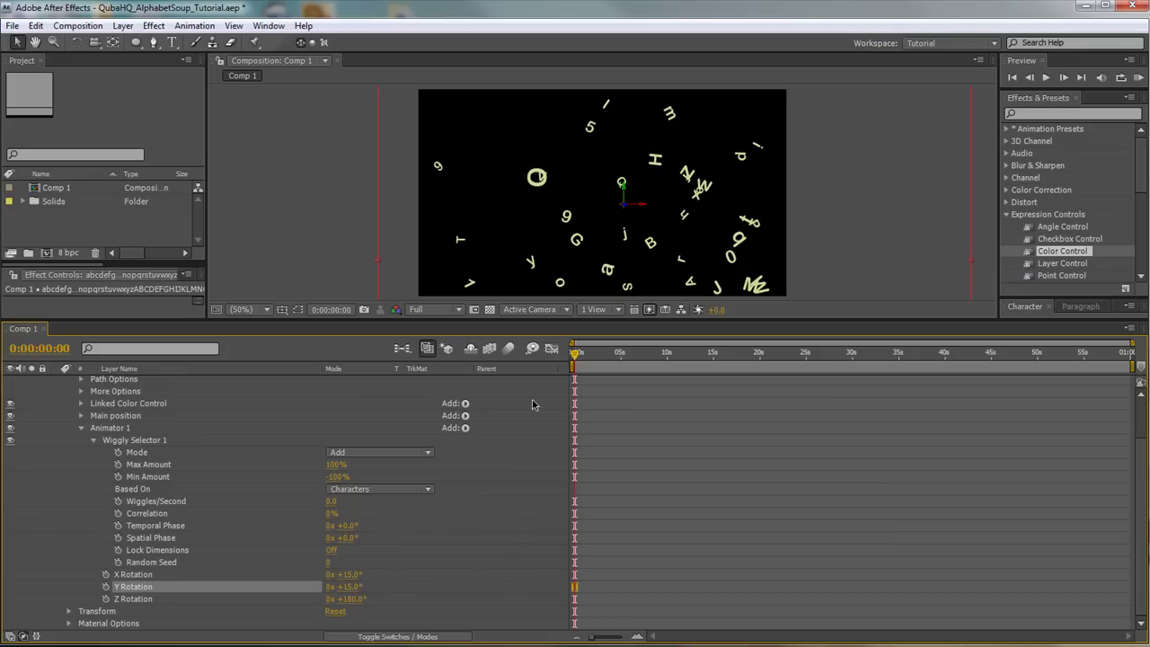
# - Collapse the rotation animator and rename it "main Rotation"
pyautogui.click(81, 429)
pyautogui.click(110, 481)
pyautogui.press('Return')
pyautogui.write('main')
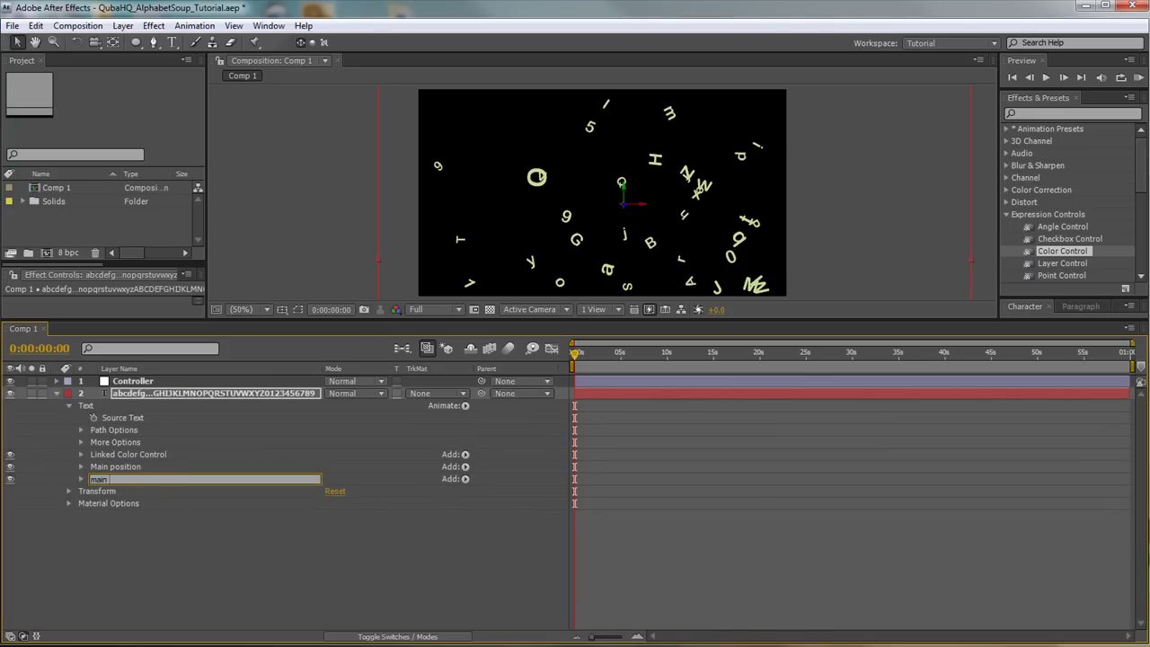
pyautogui.press('Return')
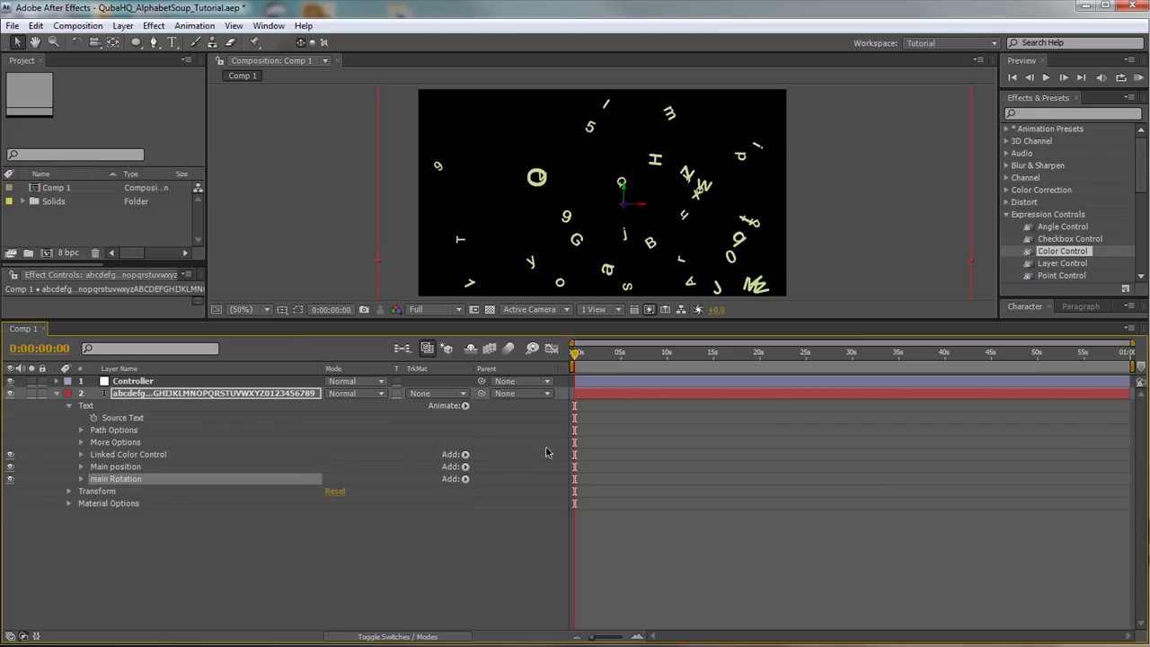
# - Add an Opacity animator to the text layer and delete its default Range Selector
pyautogui.click(95, 408)
pyautogui.click(465, 406)
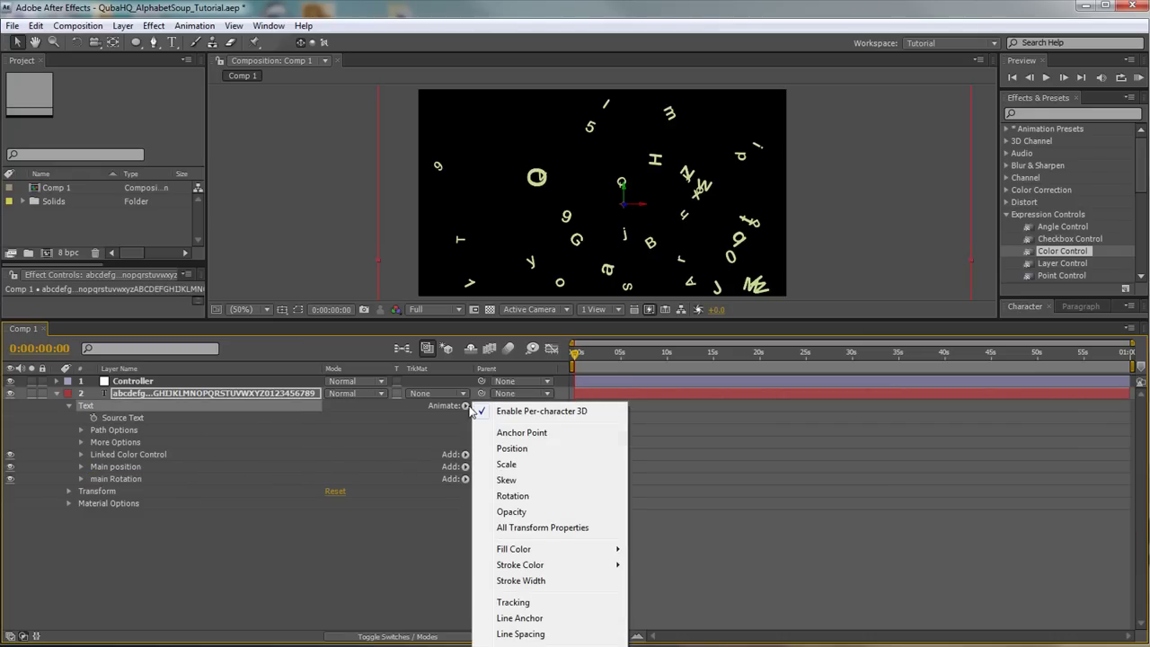
pyautogui.click(527, 515)
pyautogui.click(145, 564)
pyautogui.click(135, 505)
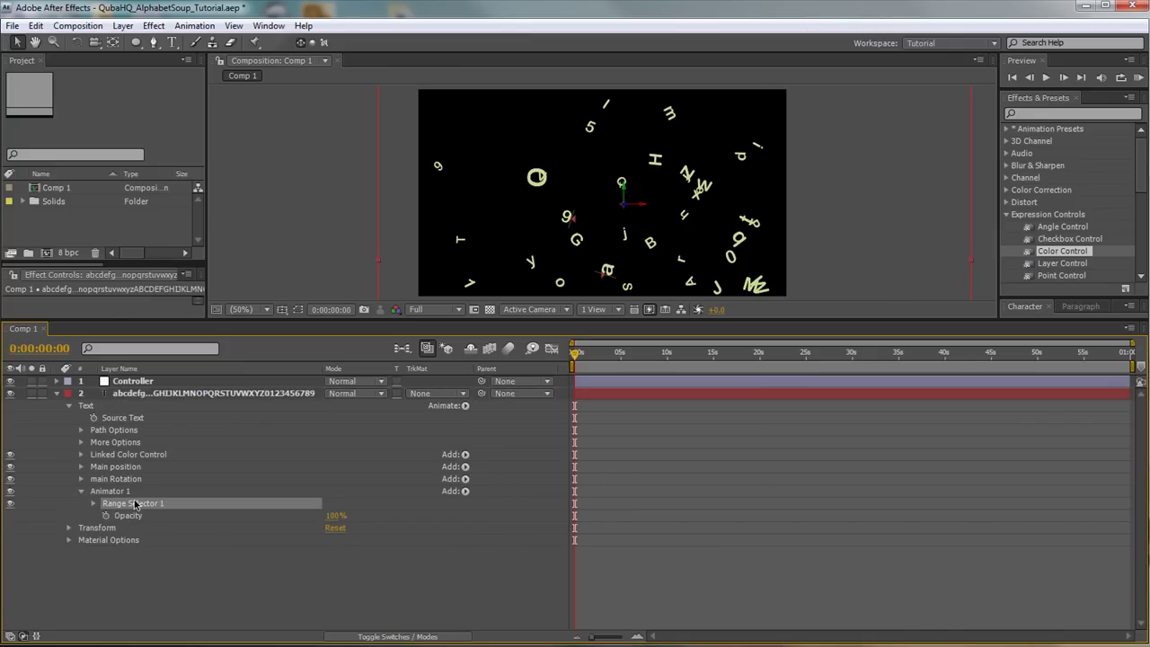
pyautogui.press('Delete')
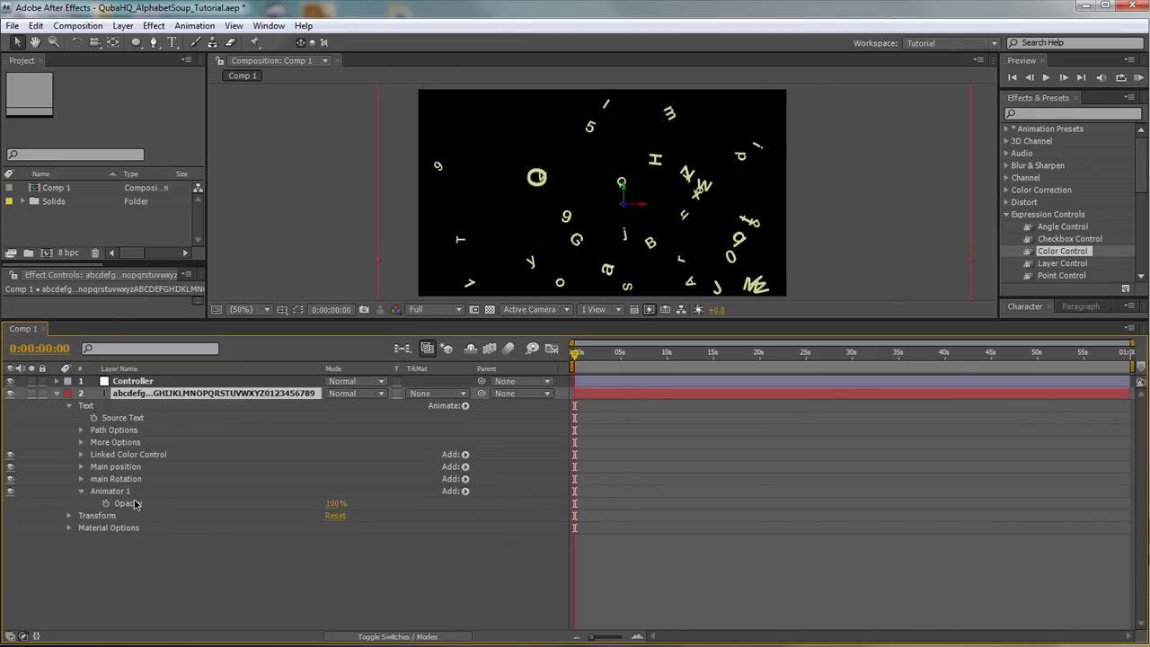
# - Add a Wiggly selector to the opacity animator, with Correlation at 0% and Wiggles/Second at 0.3
pyautogui.click(464, 492)
pyautogui.moveTo(529, 512)
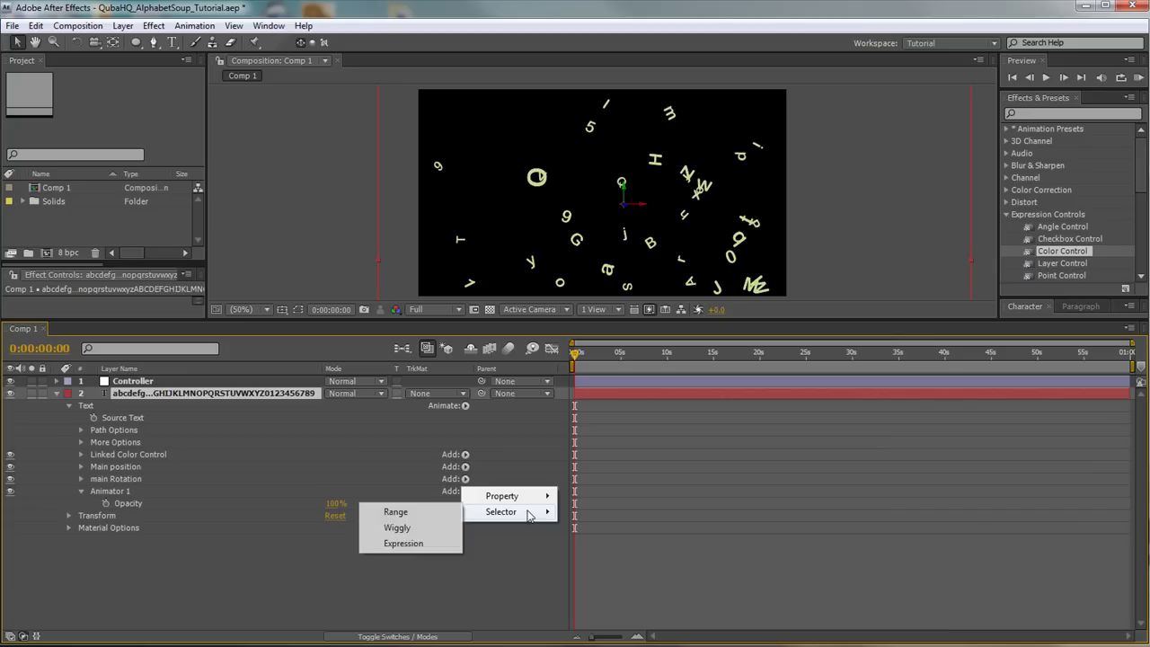
pyautogui.click(414, 529)
pyautogui.click(93, 501)
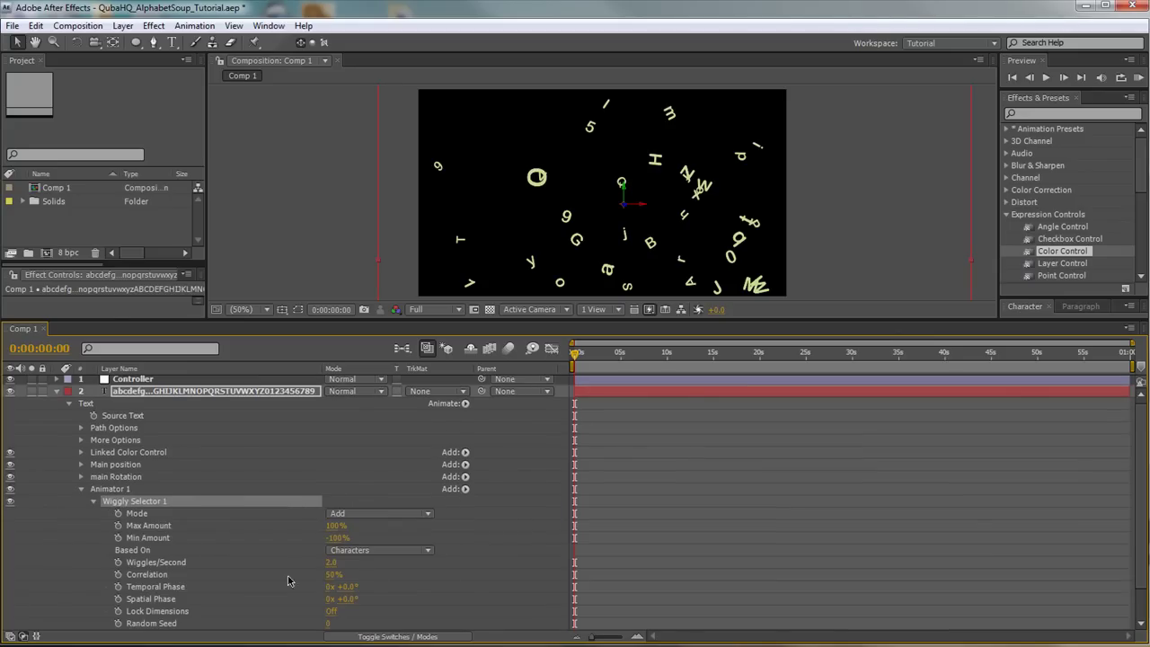
pyautogui.moveTo(330, 573); pyautogui.dragTo(206, 582)
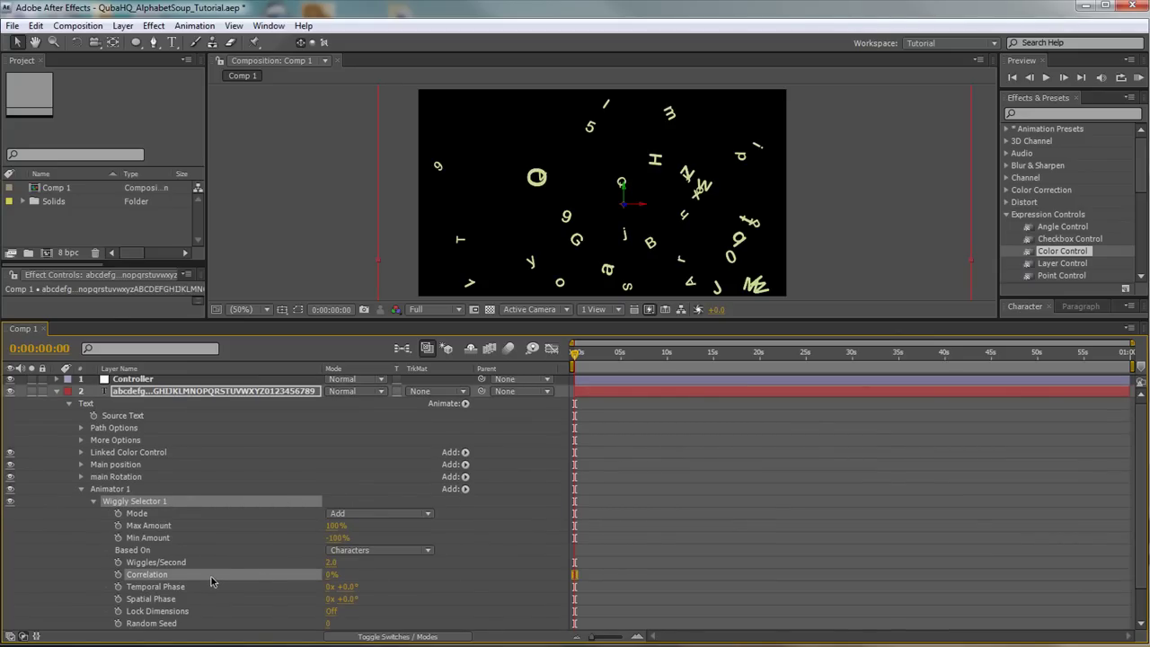
pyautogui.click(332, 563)
pyautogui.write('0.3')
pyautogui.click(549, 546)
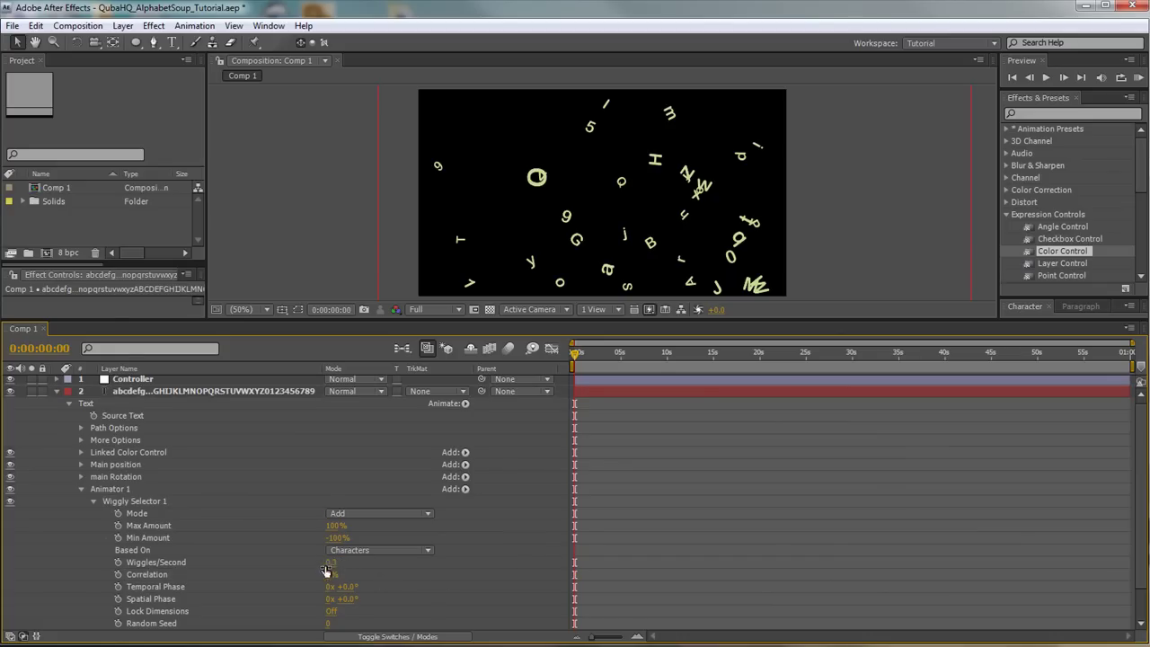
# - Set the animator's Opacity to 0% and its Wiggly selector's Min Amount to -50%
pyautogui.click(93, 502)
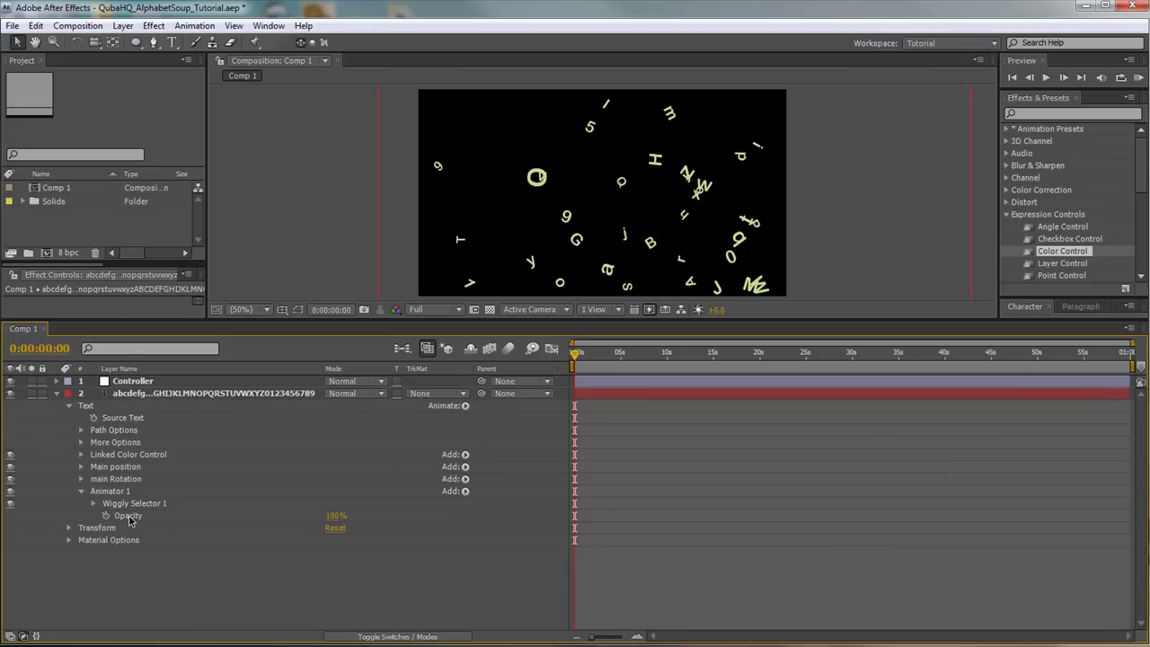
pyautogui.moveTo(334, 517); pyautogui.dragTo(133, 509)
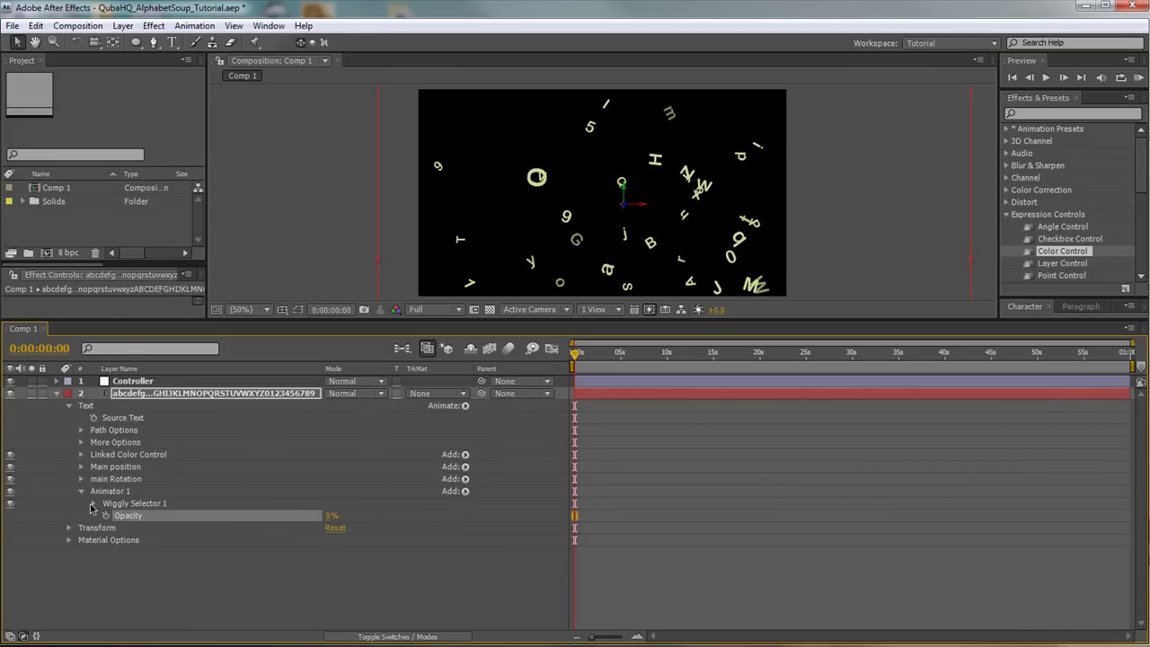
pyautogui.click(91, 505)
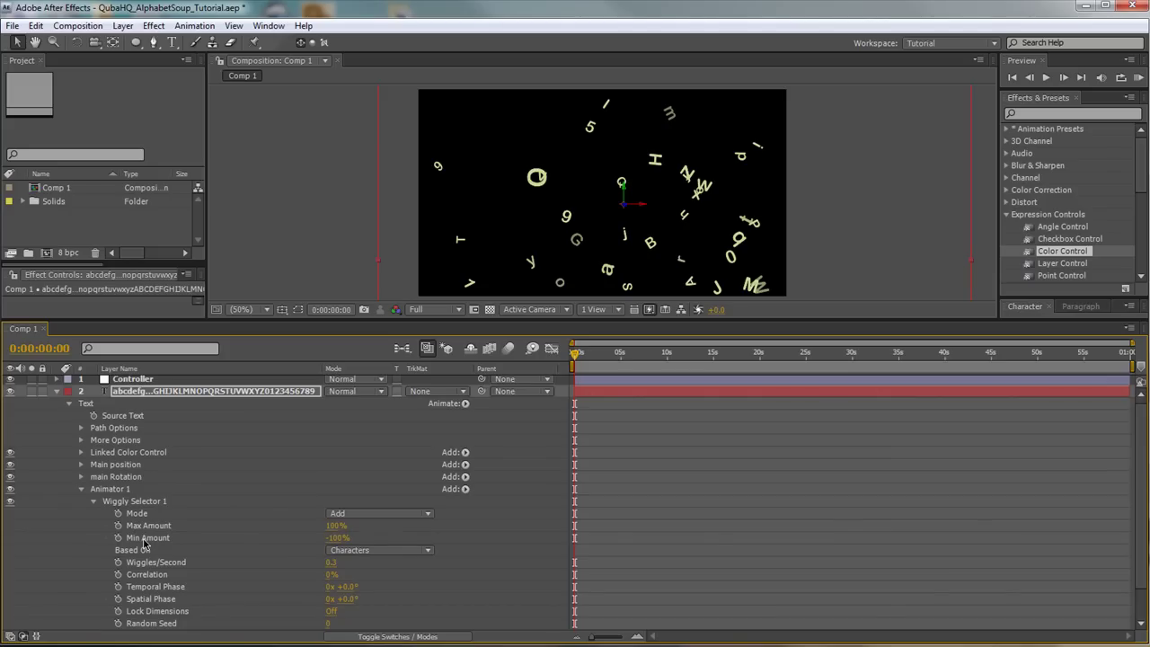
pyautogui.click(337, 538)
pyautogui.write('0')
pyautogui.press('Return')
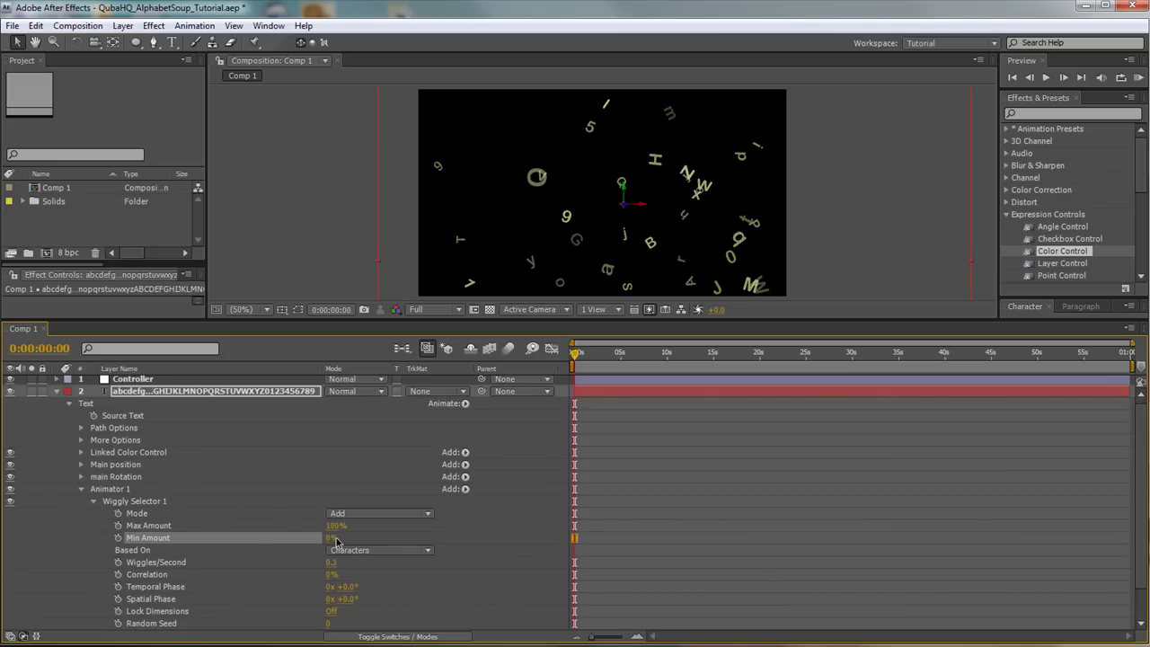
pyautogui.click(330, 539)
pyautogui.write('50')
pyautogui.press('Return')
pyautogui.moveTo(330, 544); pyautogui.dragTo(250, 538)
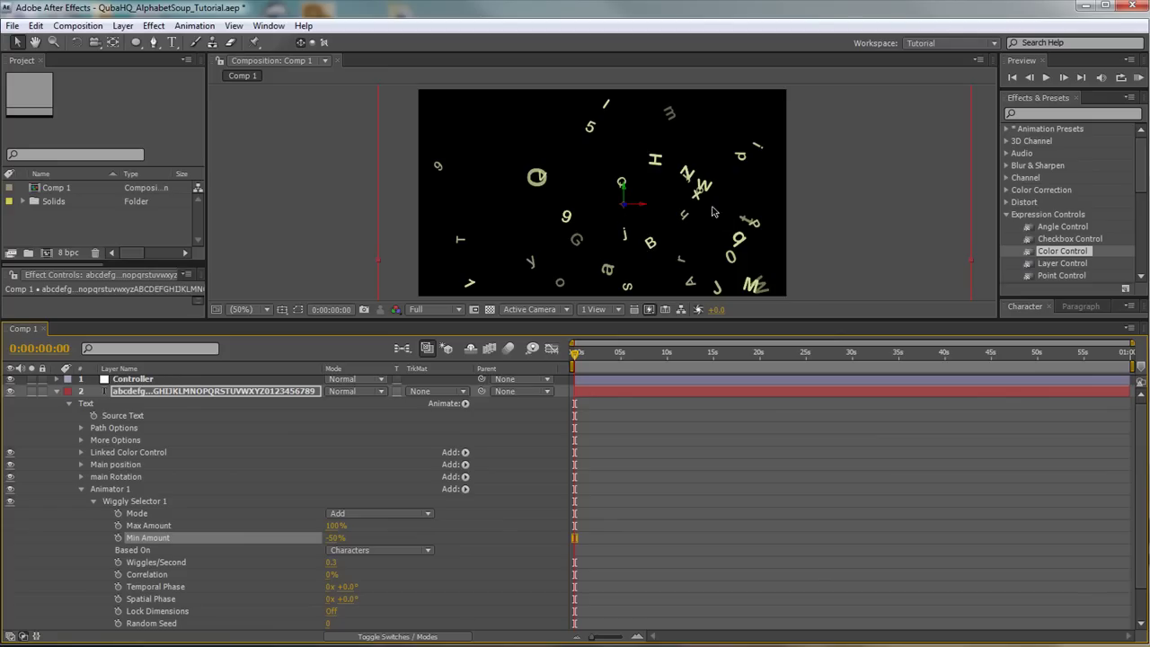
# - Collapse the opacity animator, rename it "Main opacity" and save the project
pyautogui.click(82, 489)
pyautogui.click(114, 491)
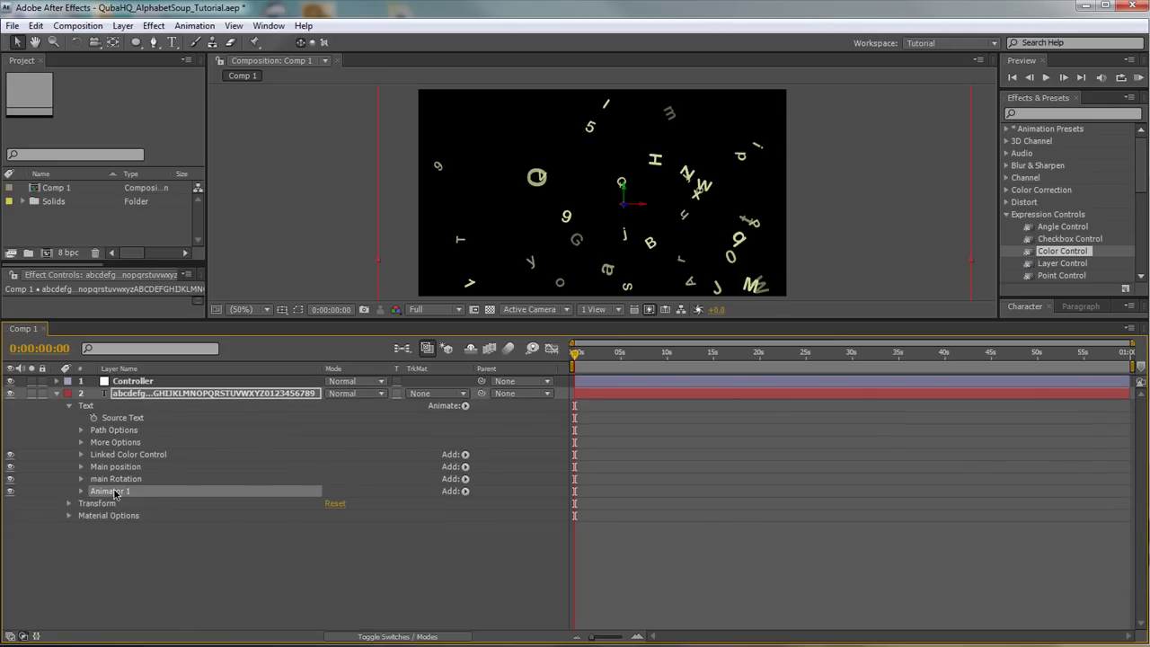
pyautogui.press('Return')
pyautogui.write('Main opacity')
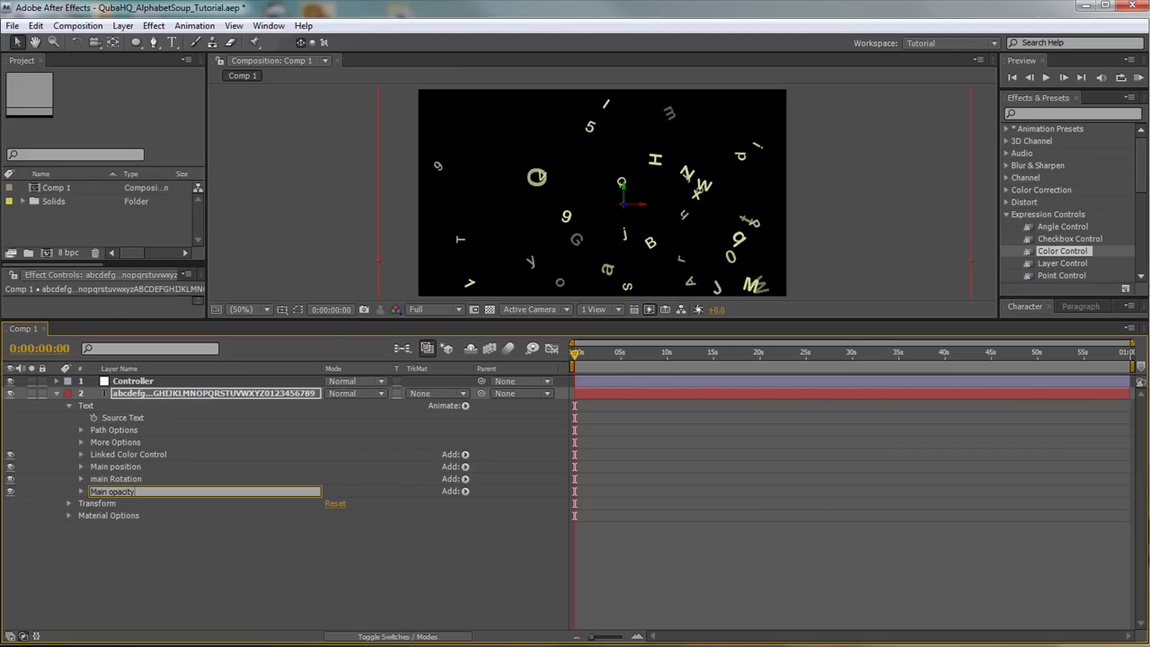
pyautogui.press('Return')
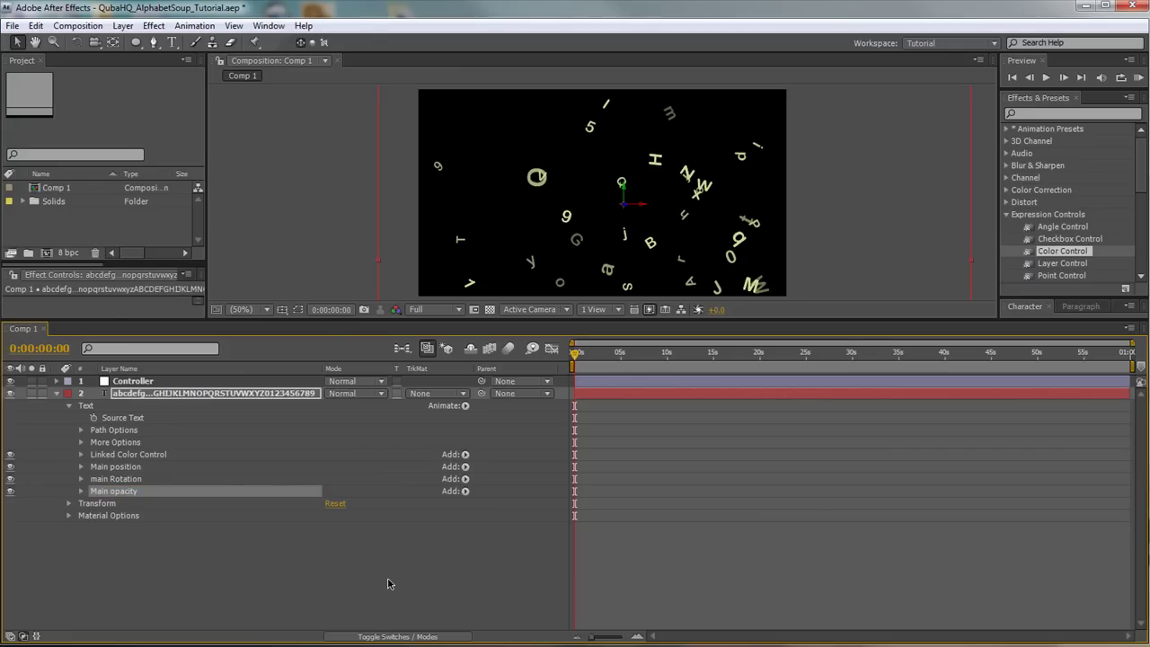
pyautogui.hotkey('ctrl', 's')
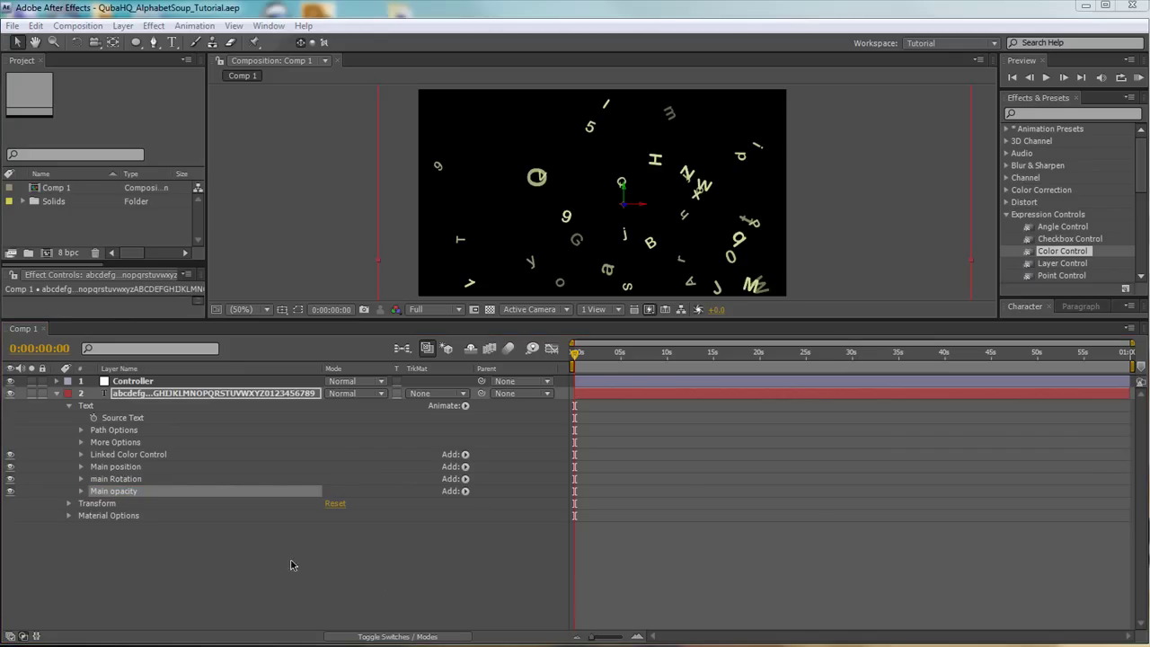
# - Try a Scale property at 884% inside the Main opacity animator, and delete that property again
pyautogui.click(466, 406)
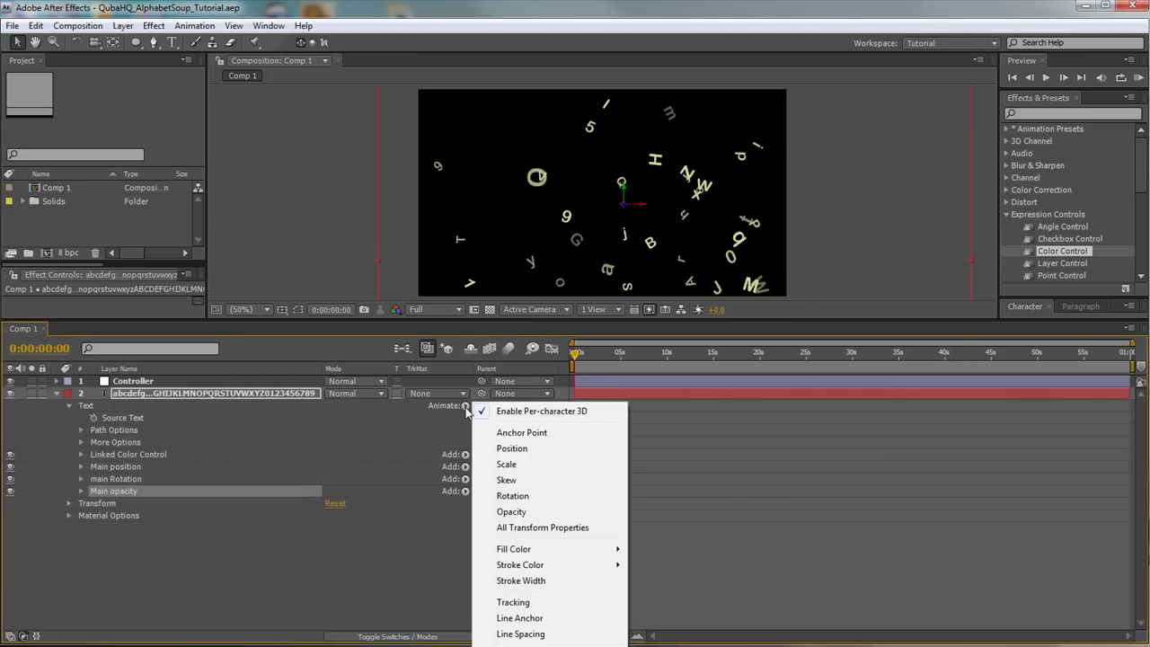
pyautogui.click(550, 470)
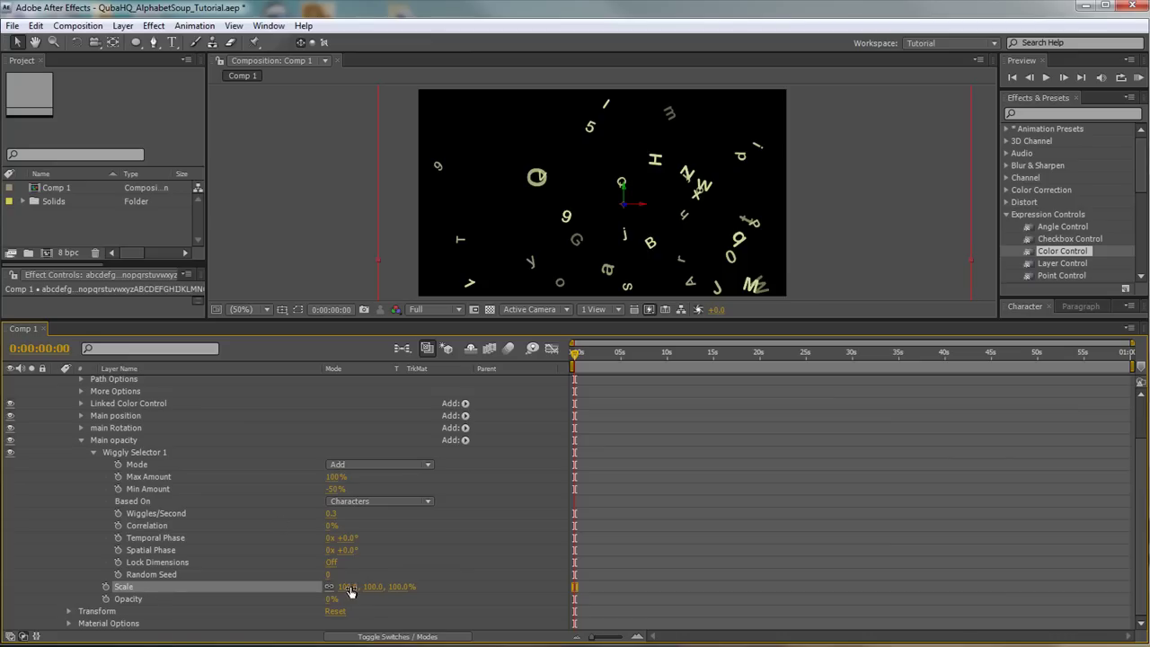
pyautogui.moveTo(347, 591); pyautogui.dragTo(819, 572)
pyautogui.moveTo(823, 573); pyautogui.dragTo(903, 575)
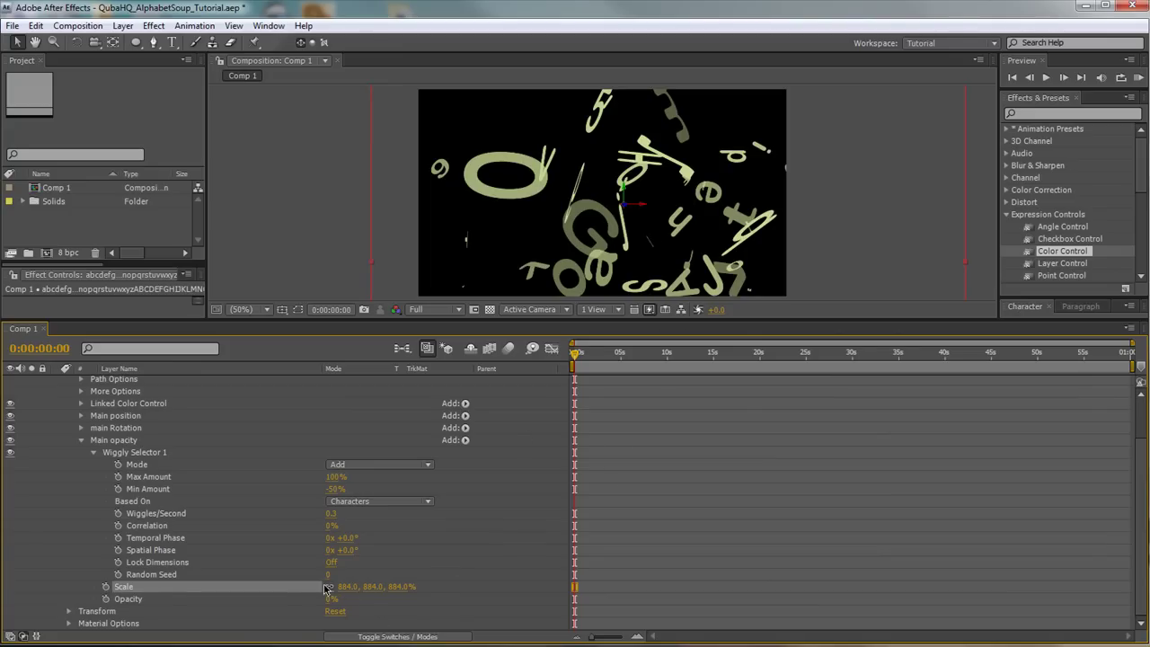
pyautogui.press('Delete')
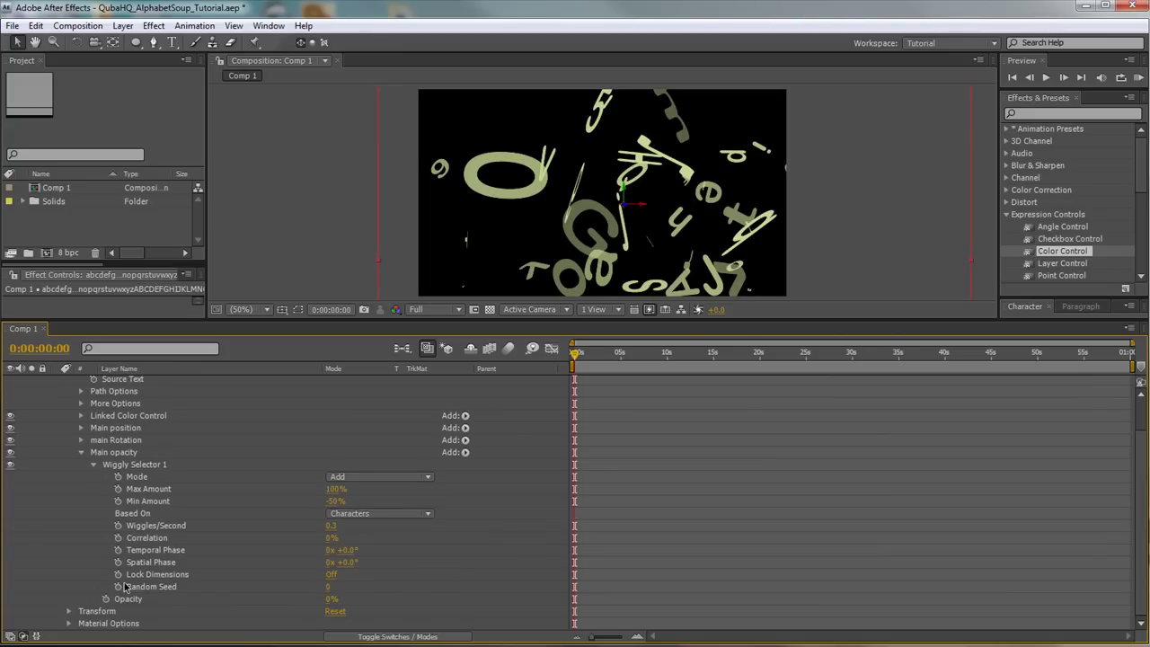
pyautogui.click(82, 452)
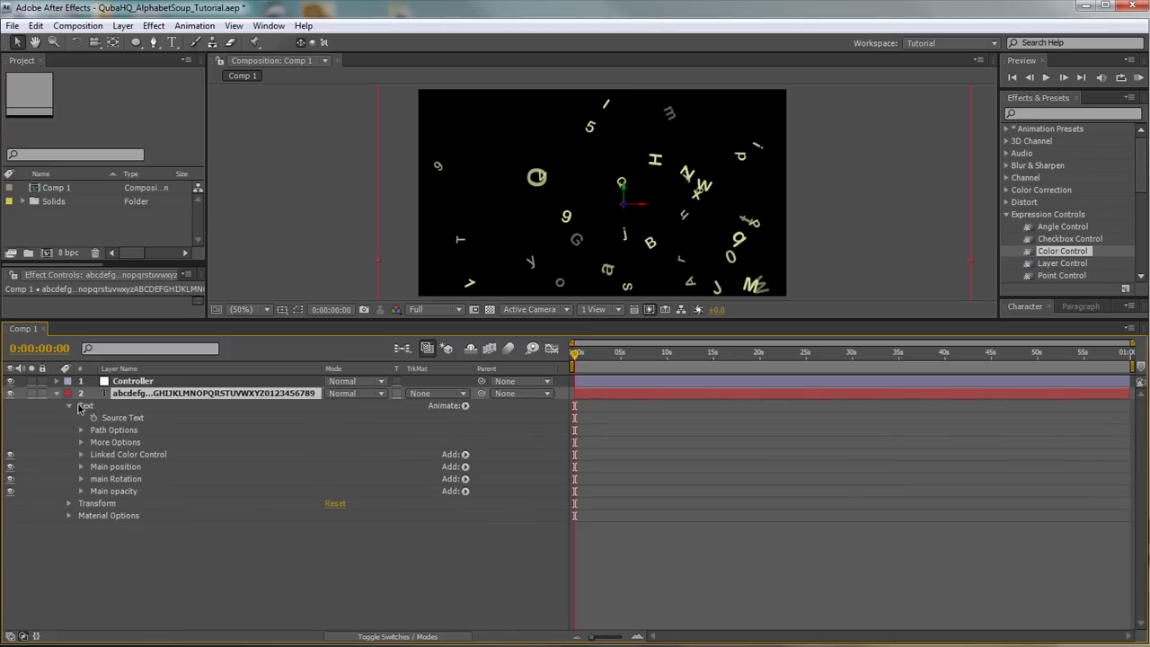
# - Add a Scale animator to the alphabet text layer and set its Scale to 20%
pyautogui.click(83, 406)
pyautogui.click(465, 405)
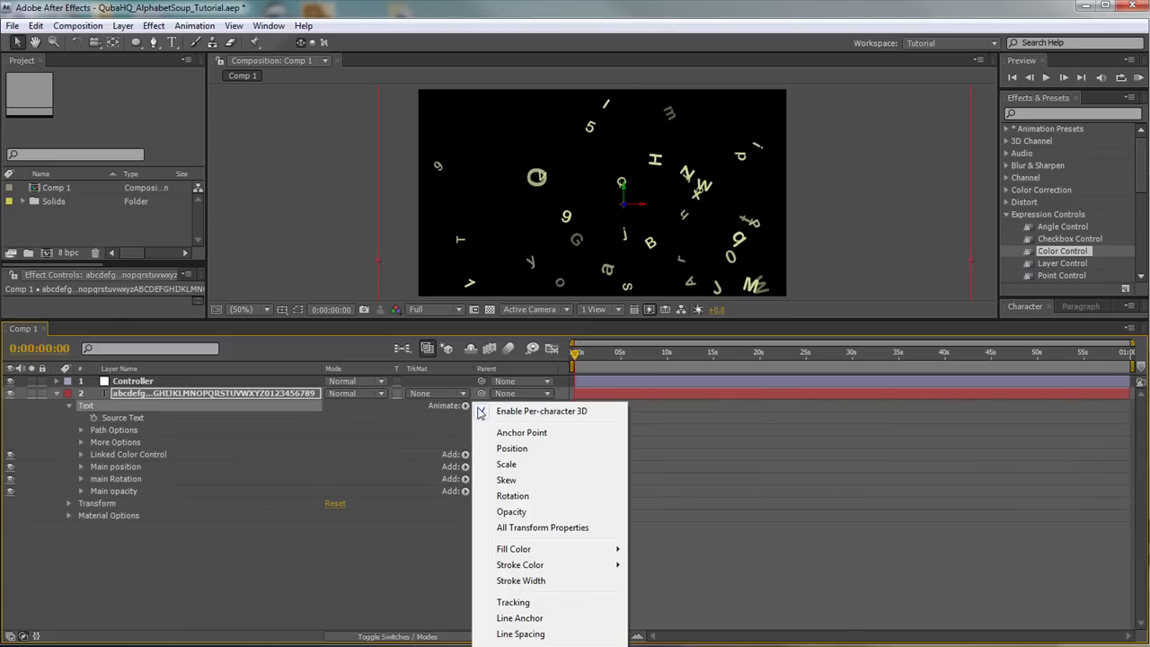
pyautogui.click(523, 466)
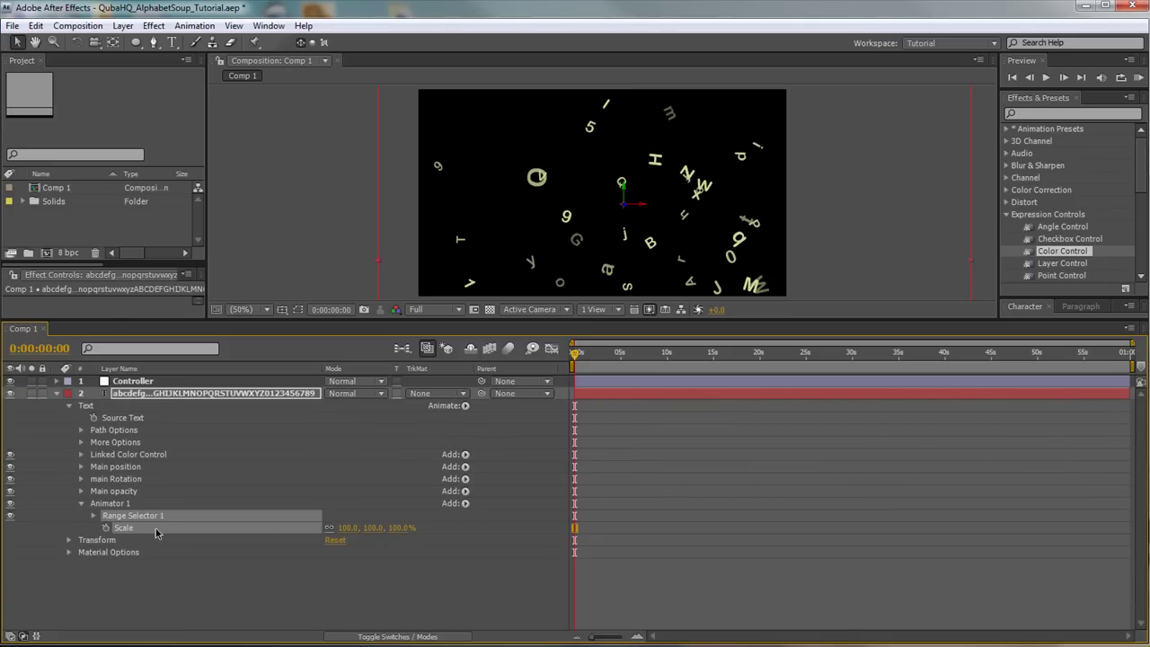
pyautogui.click(95, 516)
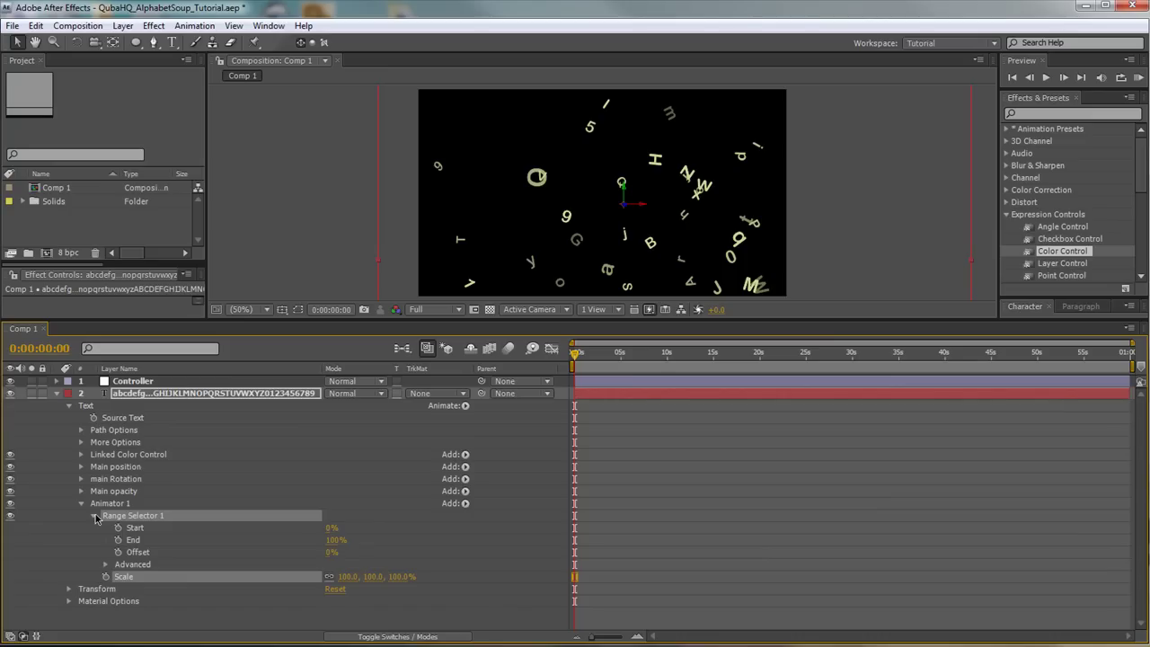
pyautogui.click(348, 576)
pyautogui.write('20')
pyautogui.press('Return')
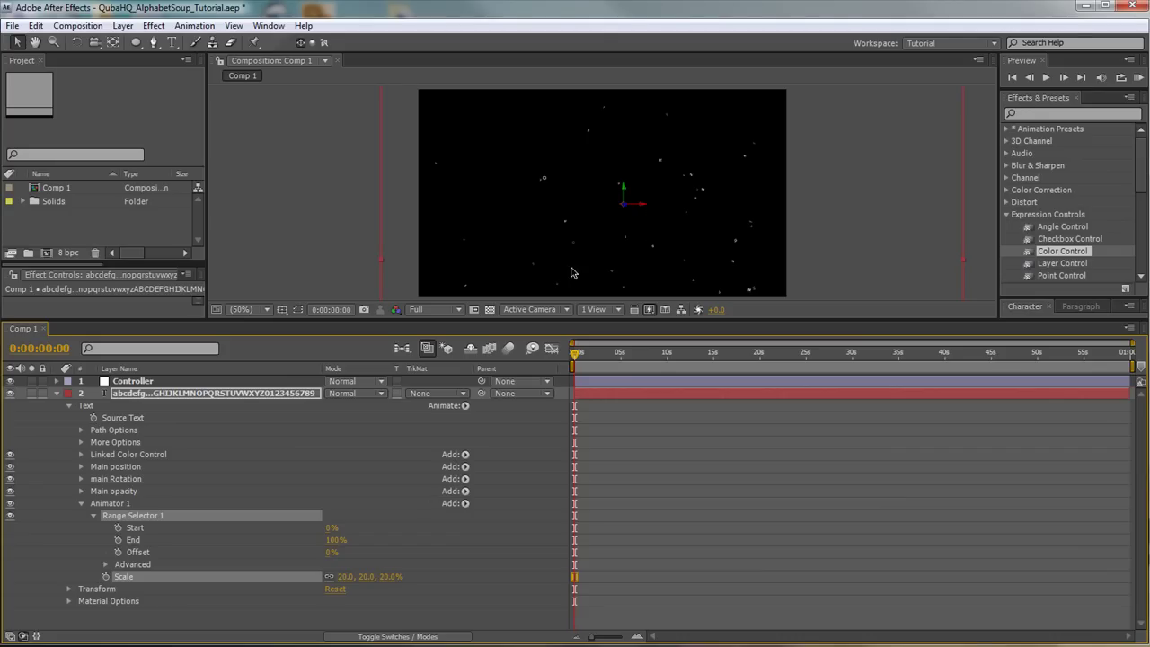
# - Replace the new animator's Range Selector with a Wiggly selector and expand the selector's settings
pyautogui.click(150, 518)
pyautogui.press('Delete')
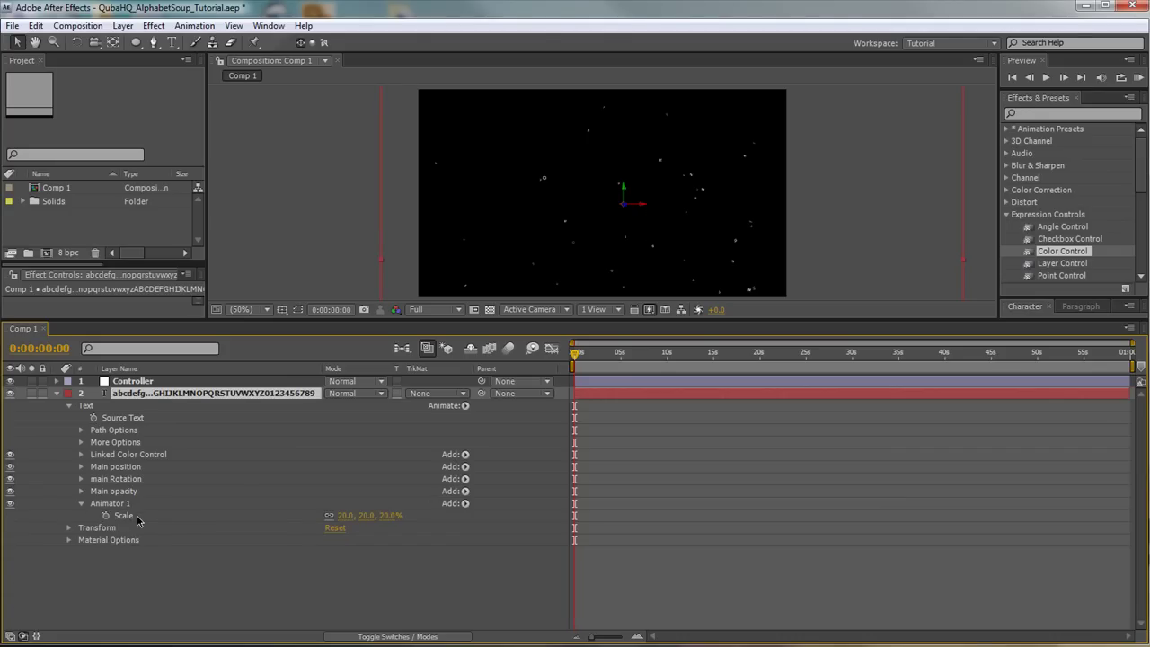
pyautogui.click(466, 504)
pyautogui.moveTo(509, 526)
pyautogui.click(411, 541)
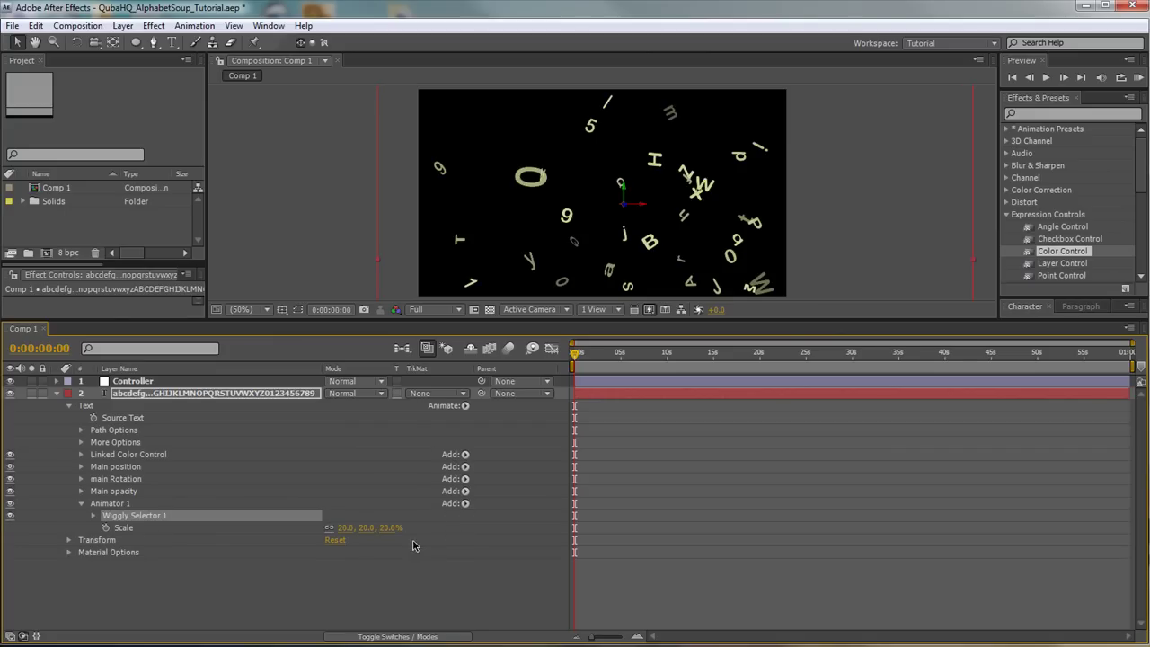
pyautogui.click(93, 517)
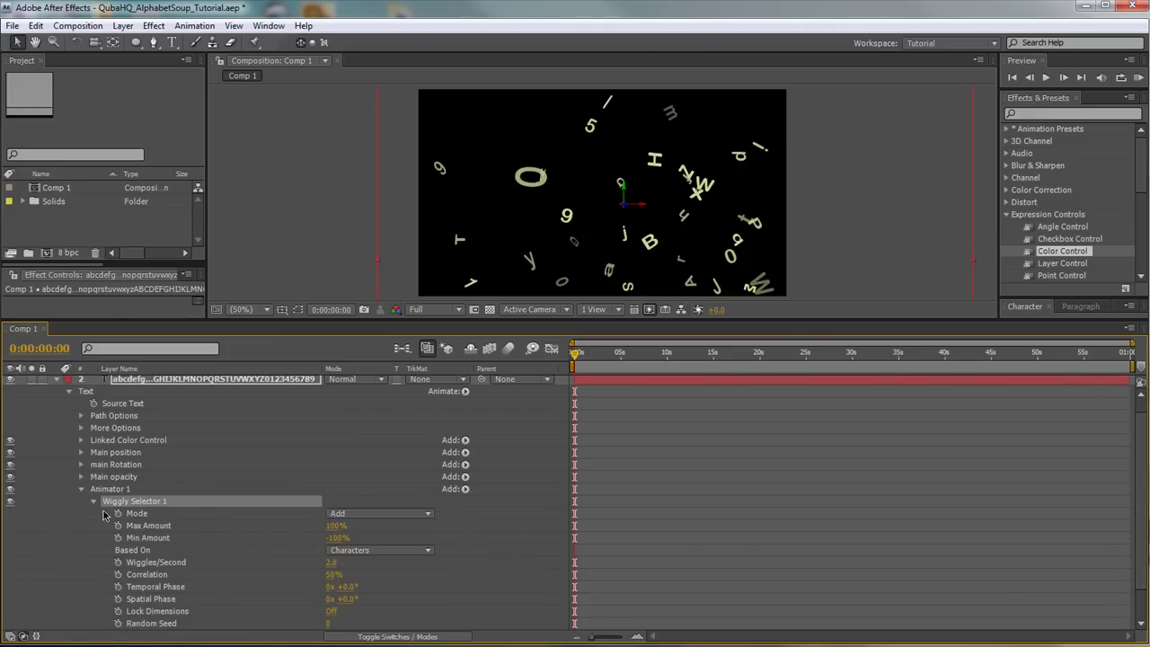
# - Set the scale animator's Wiggly selector Min Amount to -50% and turn its Lock Dimensions on
pyautogui.click(336, 539)
pyautogui.press('Return')
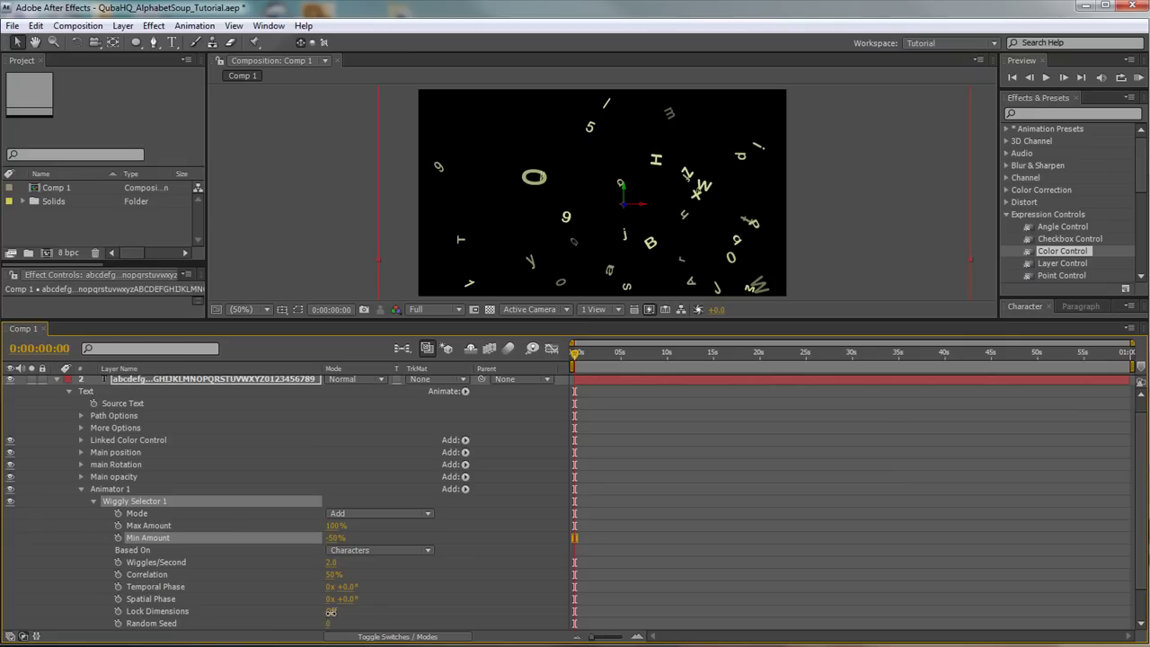
pyautogui.click(330, 613)
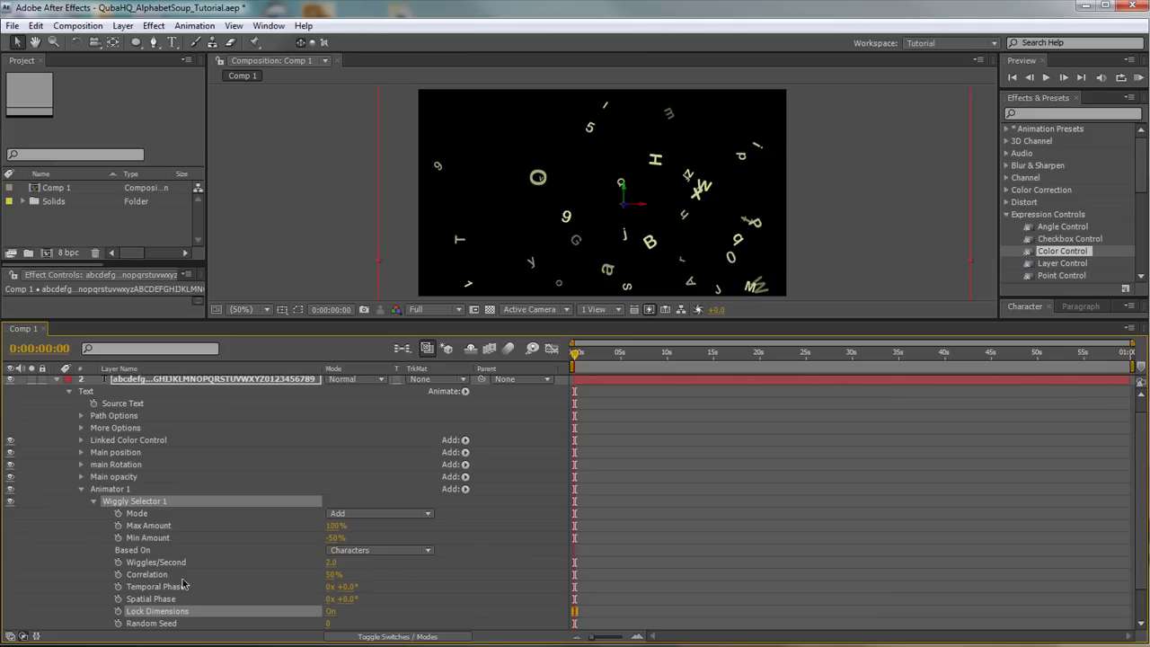
# - Set the scale animator's Wiggly selector Correlation to 0% and Wiggles/Second to 0
pyautogui.click(332, 573)
pyautogui.write('0')
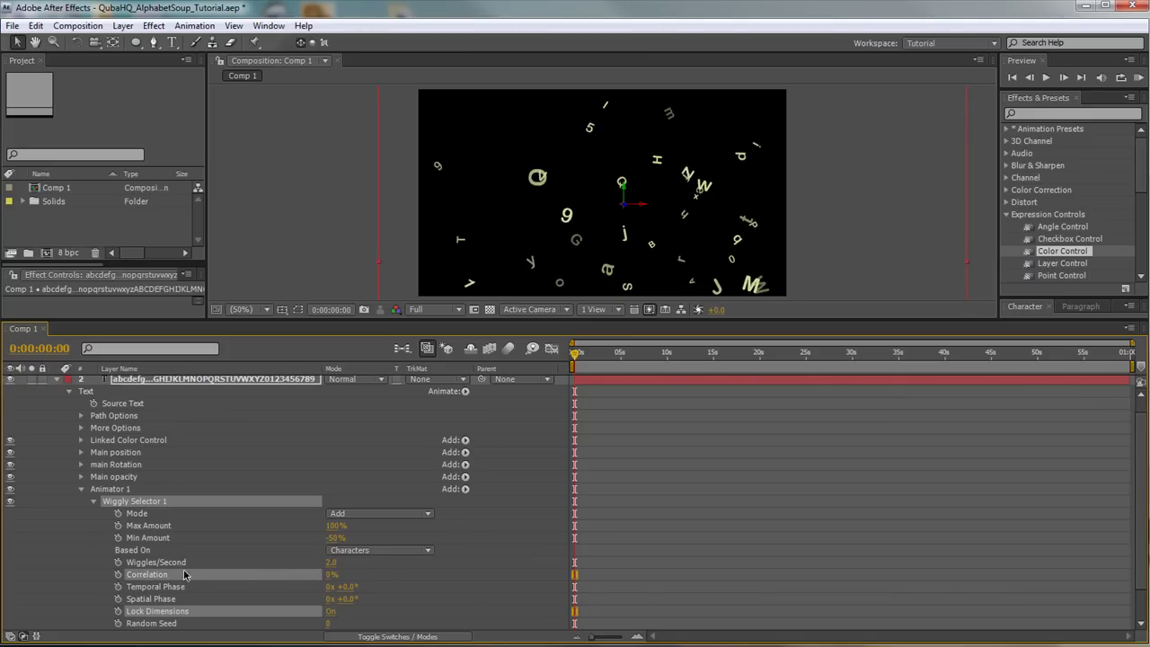
pyautogui.hotkey('shift', 'Tab')
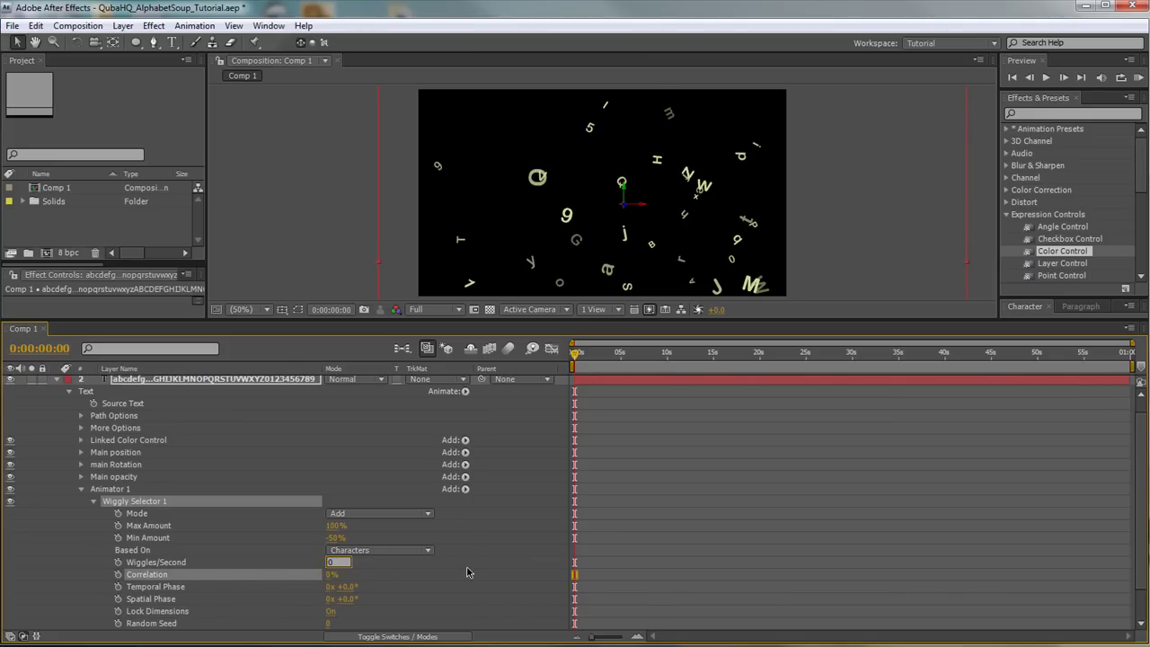
pyautogui.write('0')
pyautogui.press('Return')
# - Collapse the scale animator and rename it "Main Scale"
pyautogui.click(81, 490)
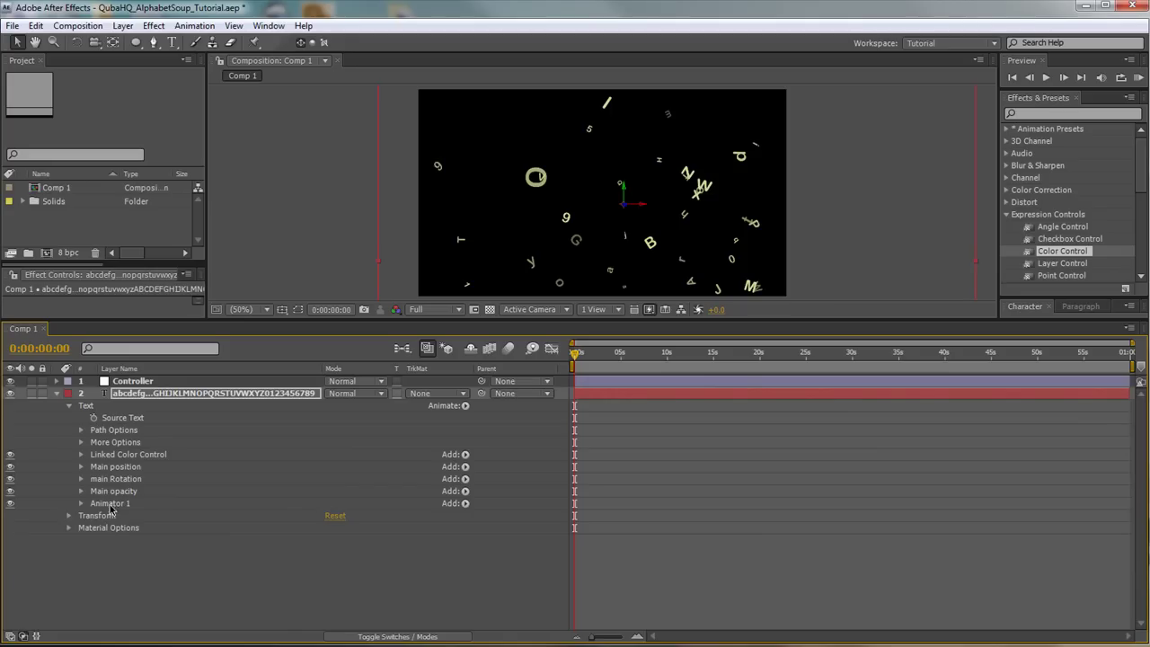
pyautogui.click(109, 506)
pyautogui.press('Return')
pyautogui.write('Main Scale')
pyautogui.press('Return')
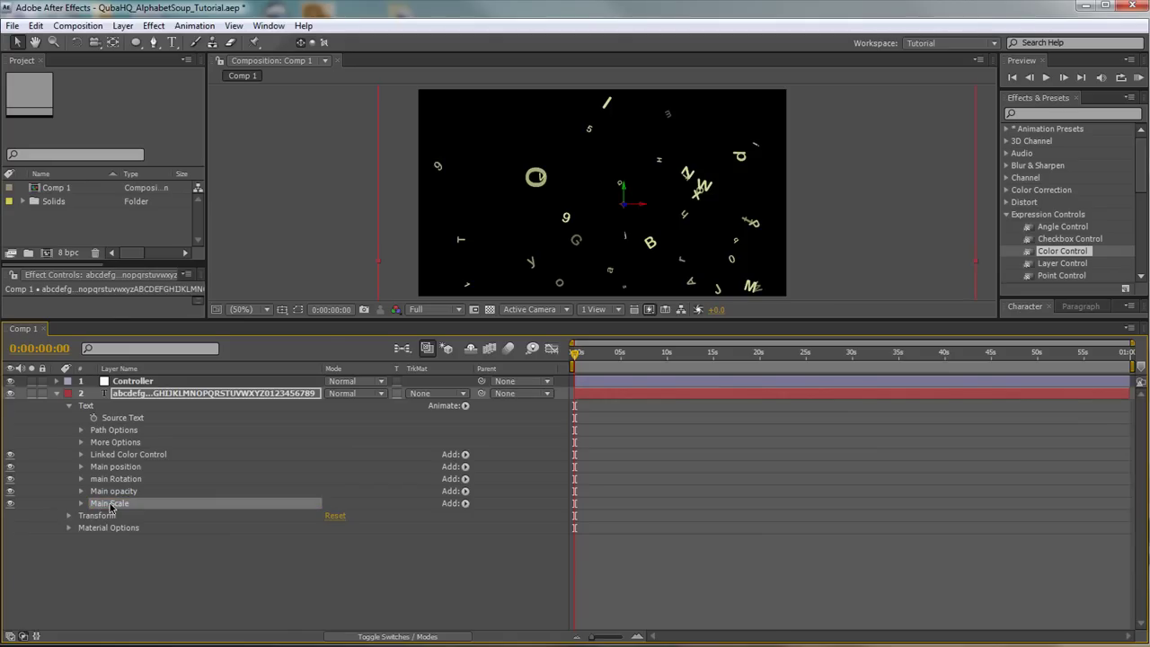
# - Add a Blur animator to the alphabet text layer, temporarily enlarging the timeline to reach the complete list of properties
pyautogui.click(465, 405)
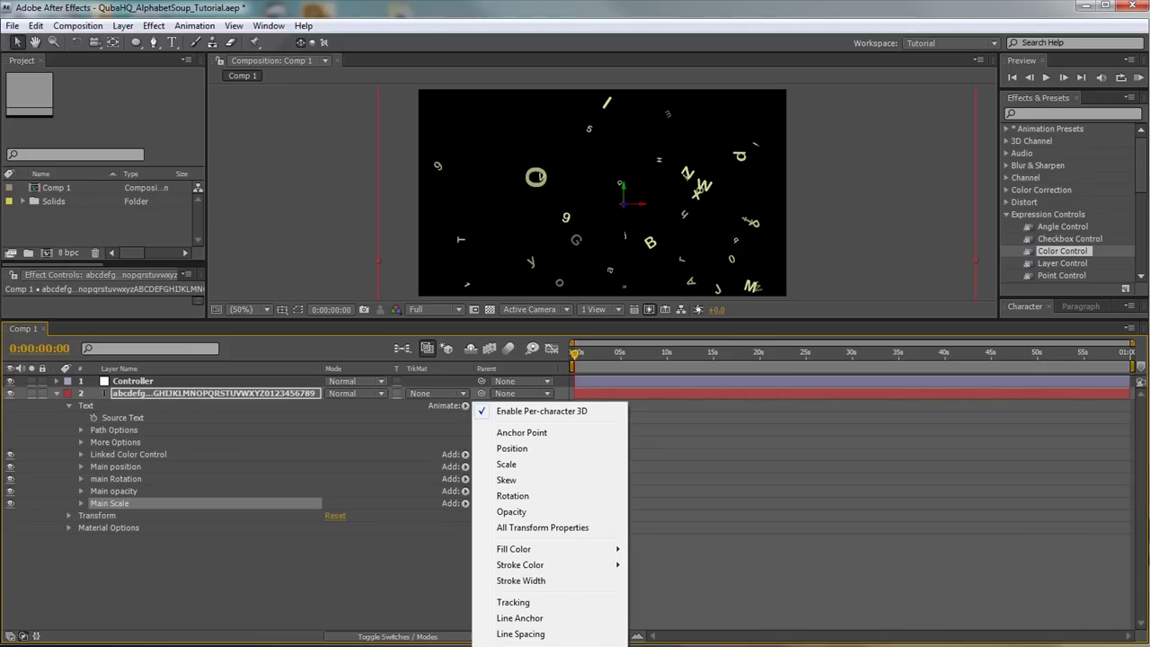
pyautogui.click(421, 321)
pyautogui.moveTo(421, 321); pyautogui.dragTo(431, 146)
pyautogui.click(466, 234)
pyautogui.click(415, 299)
pyautogui.click(94, 237)
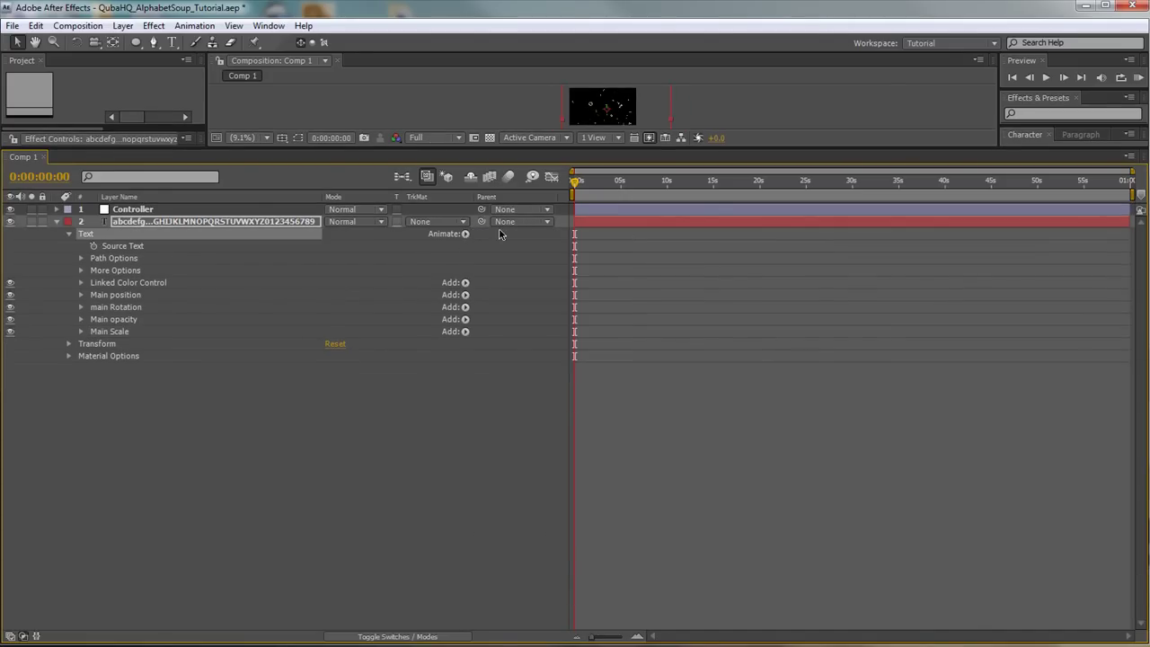
pyautogui.click(465, 234)
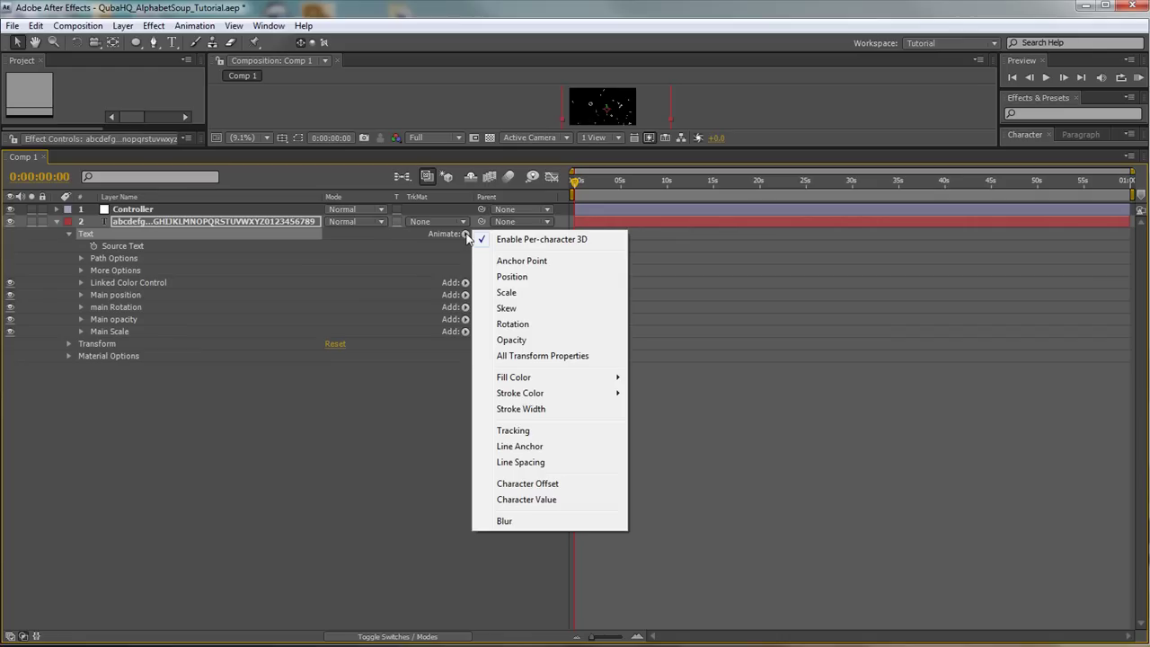
pyautogui.click(519, 525)
pyautogui.moveTo(451, 148); pyautogui.dragTo(468, 332)
pyautogui.click(198, 608)
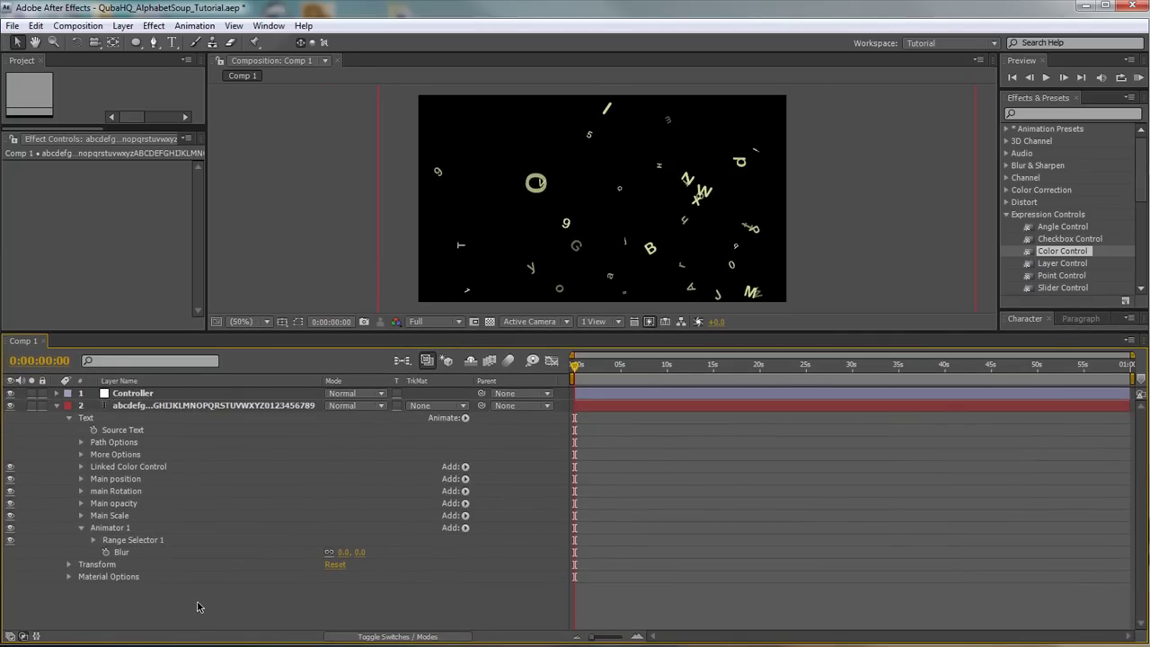
# - Create a camera with the 28mm preset and move its Z position to about -514.4
pyautogui.hotkey('ctrl', 'alt', 'shift', 'c')
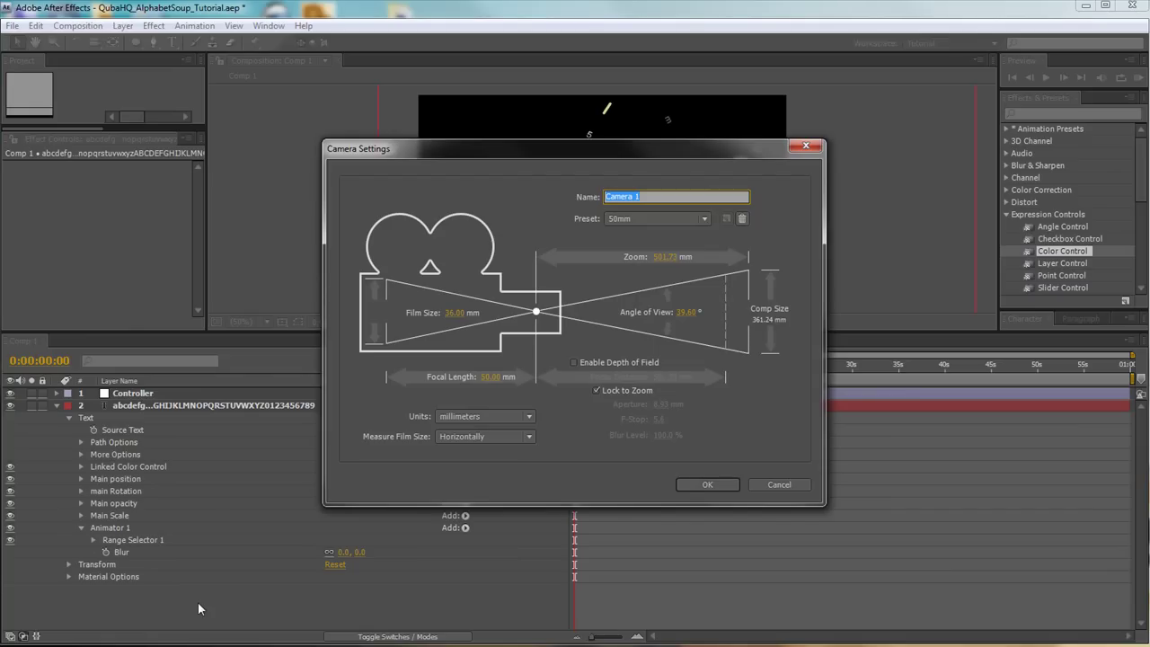
pyautogui.click(671, 221)
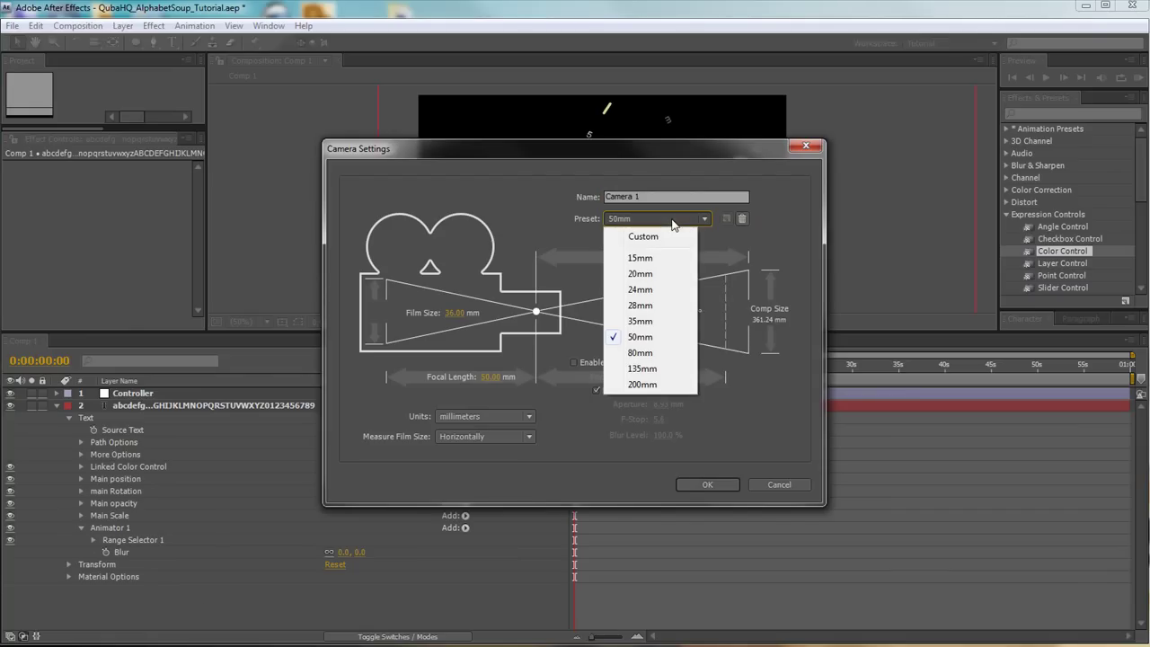
pyautogui.click(672, 308)
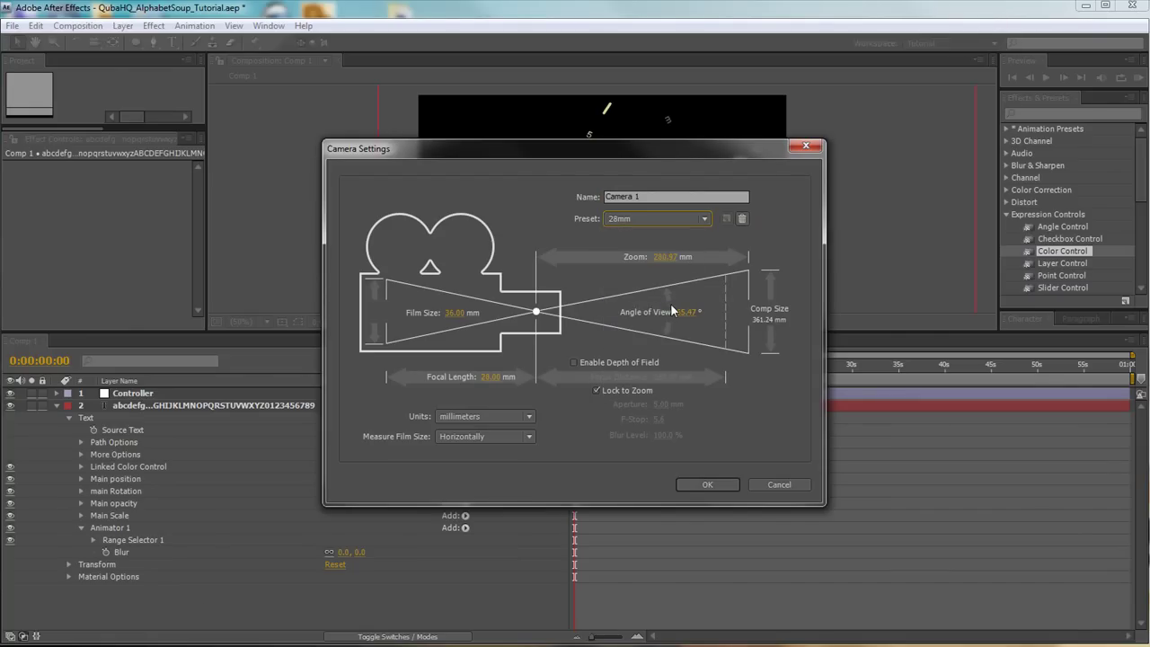
pyautogui.click(708, 484)
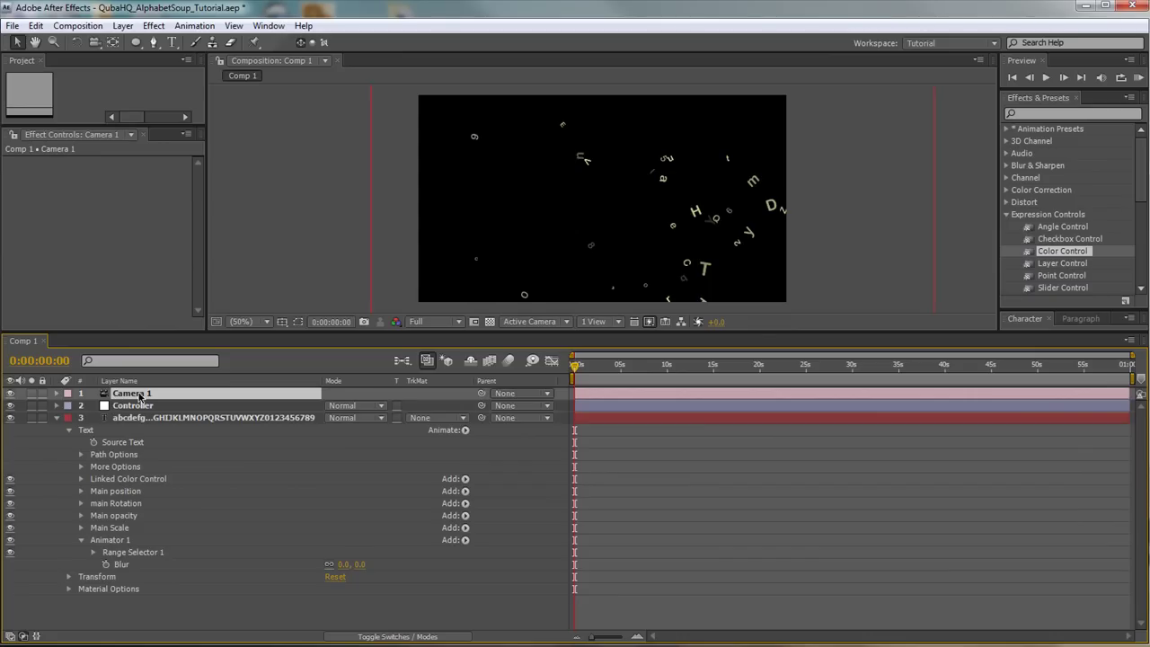
pyautogui.press('p')
pyautogui.moveTo(391, 405); pyautogui.dragTo(584, 399)
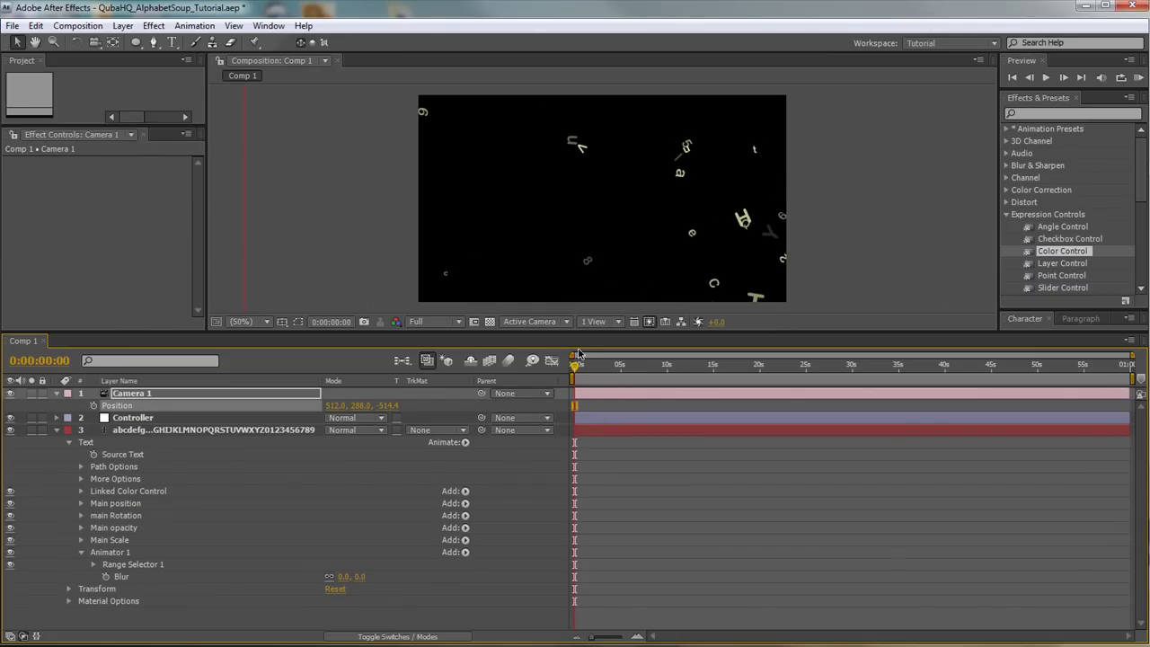
# - Reveal the alphabet text layer's Position and set it to about 205.9, 318.3, -218.0
pyautogui.click(142, 431)
pyautogui.press('p')
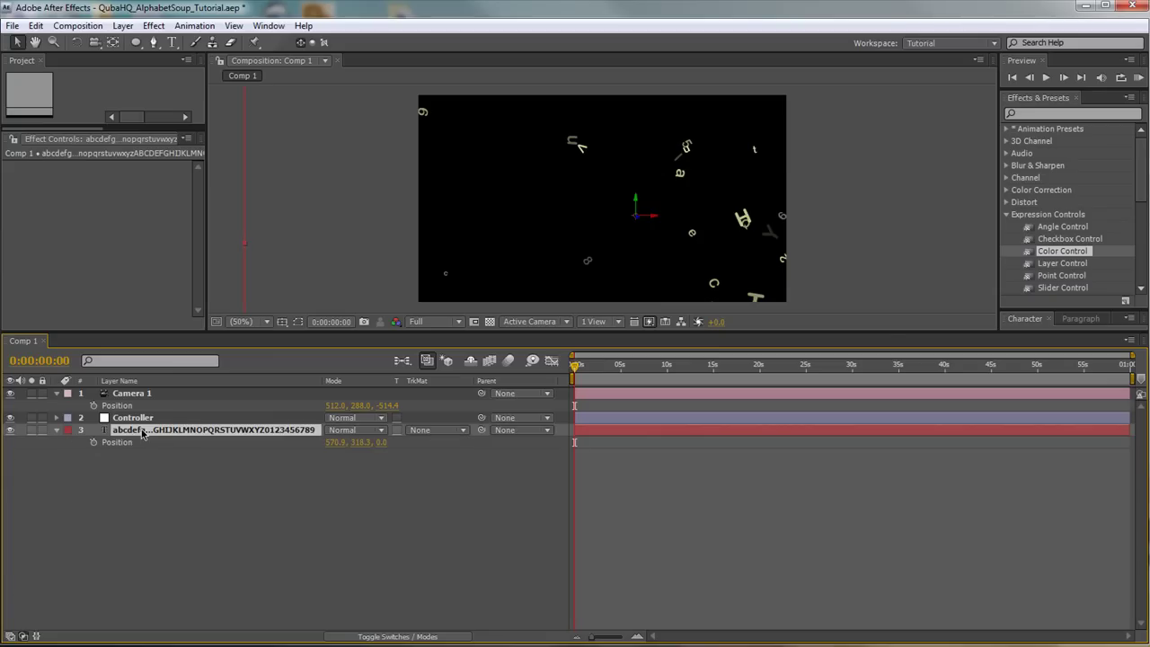
pyautogui.moveTo(337, 443); pyautogui.dragTo(27, 446)
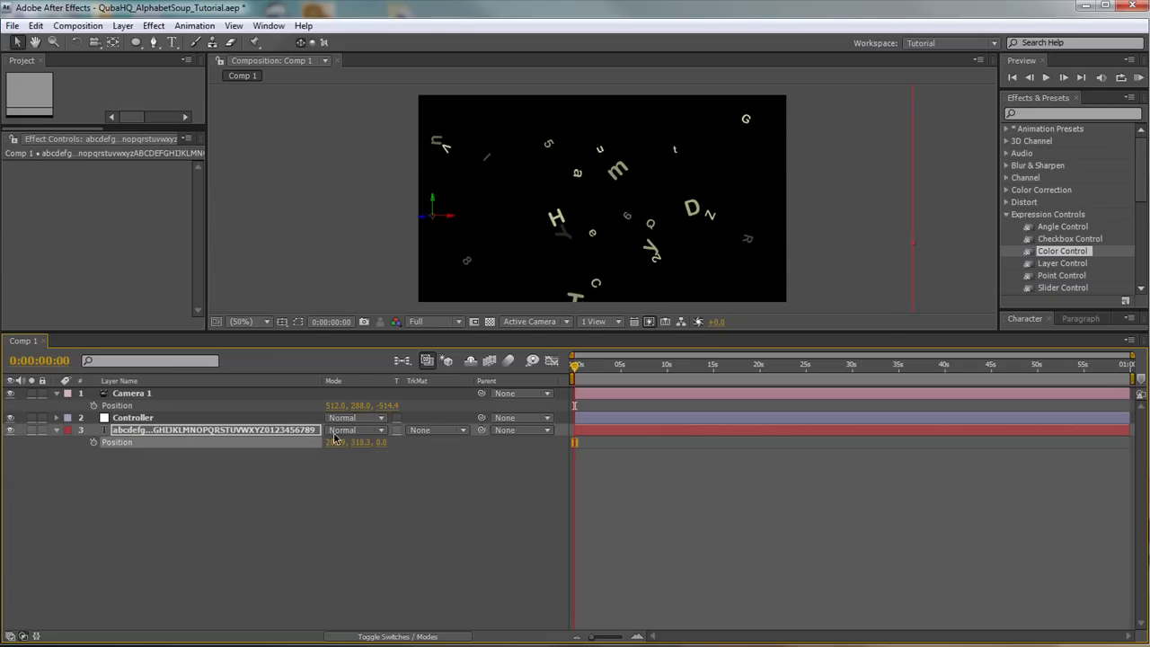
pyautogui.moveTo(383, 444); pyautogui.dragTo(247, 465)
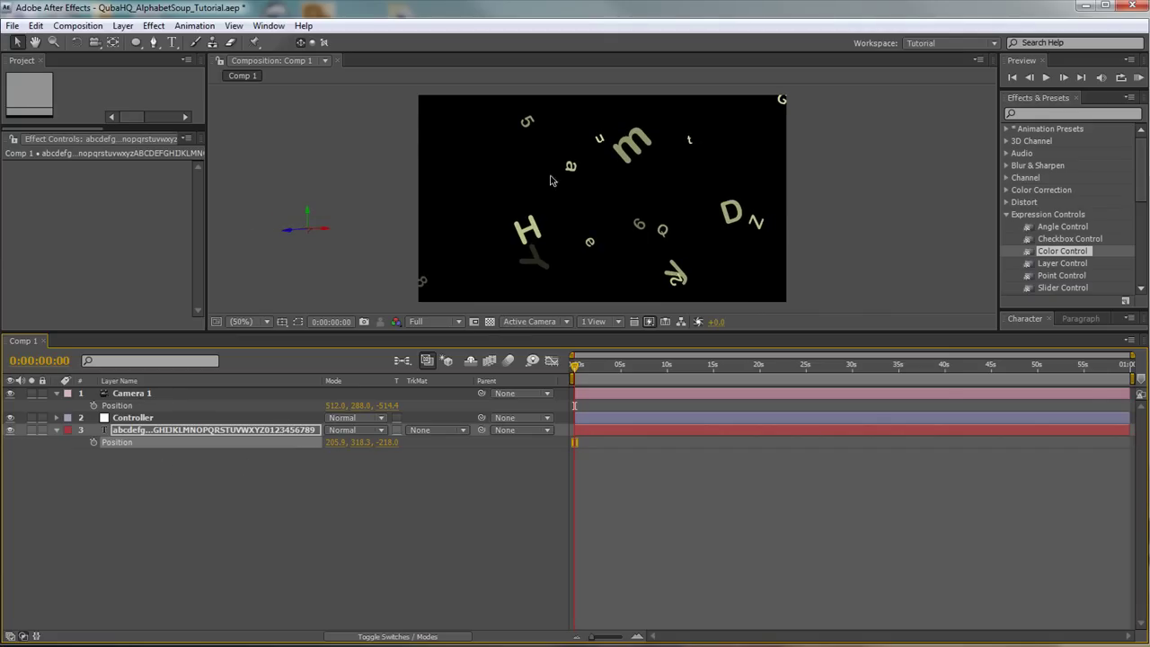
# - Enlarge the composition viewer and set its magnification to 100%
pyautogui.moveTo(504, 331); pyautogui.dragTo(504, 456)
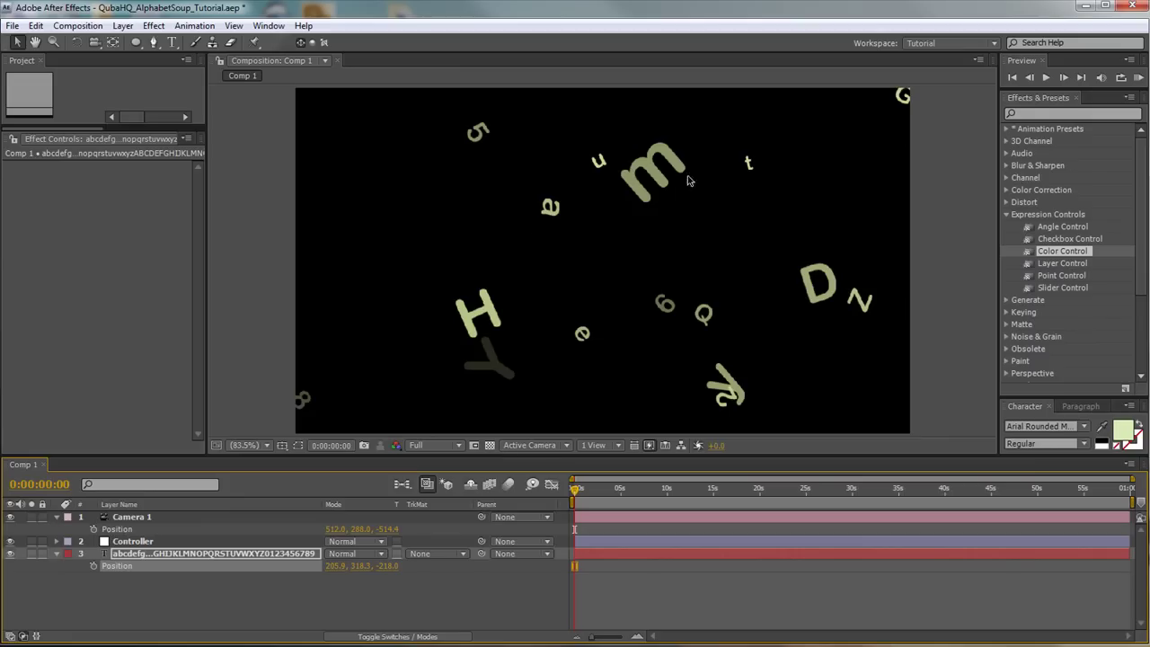
pyautogui.click(253, 446)
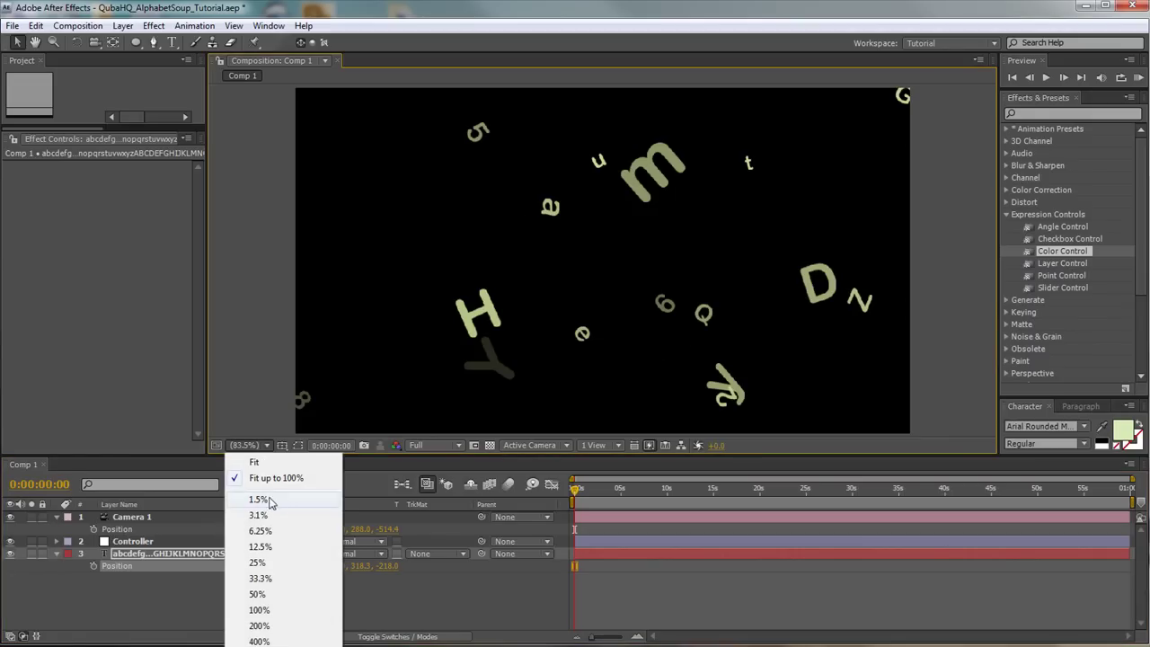
pyautogui.click(270, 610)
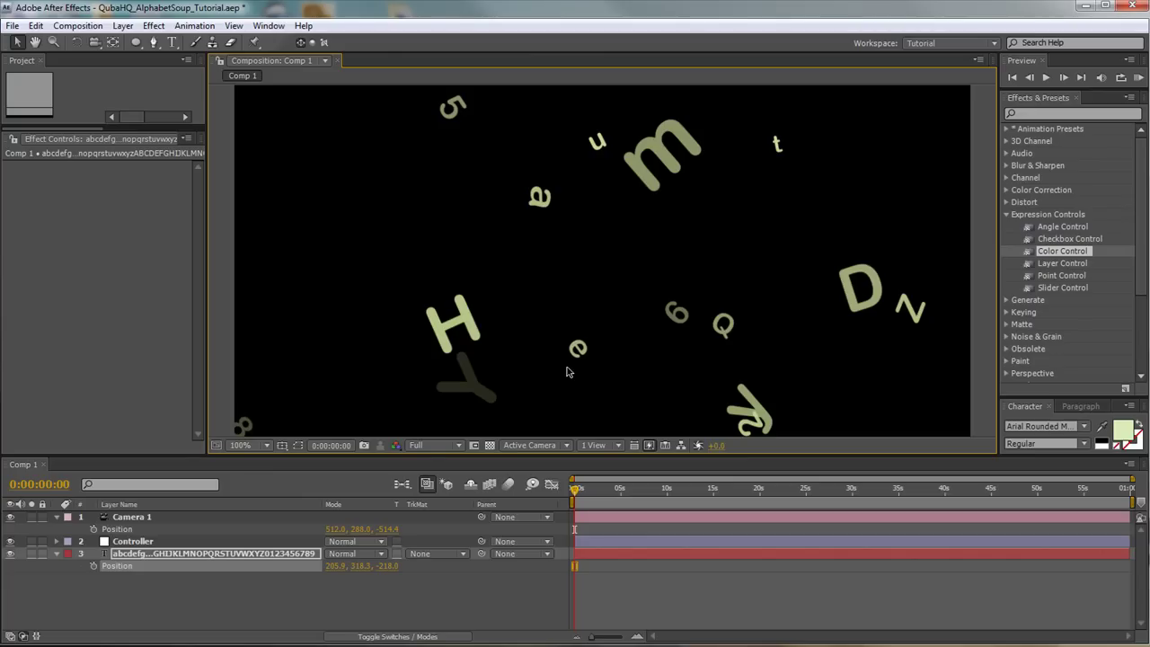
# - Turn on Depth of Field in Camera 1's Camera Options and raise Aperture to about 254.2 pixels
pyautogui.click(139, 518)
pyautogui.click(65, 518)
pyautogui.click(65, 517)
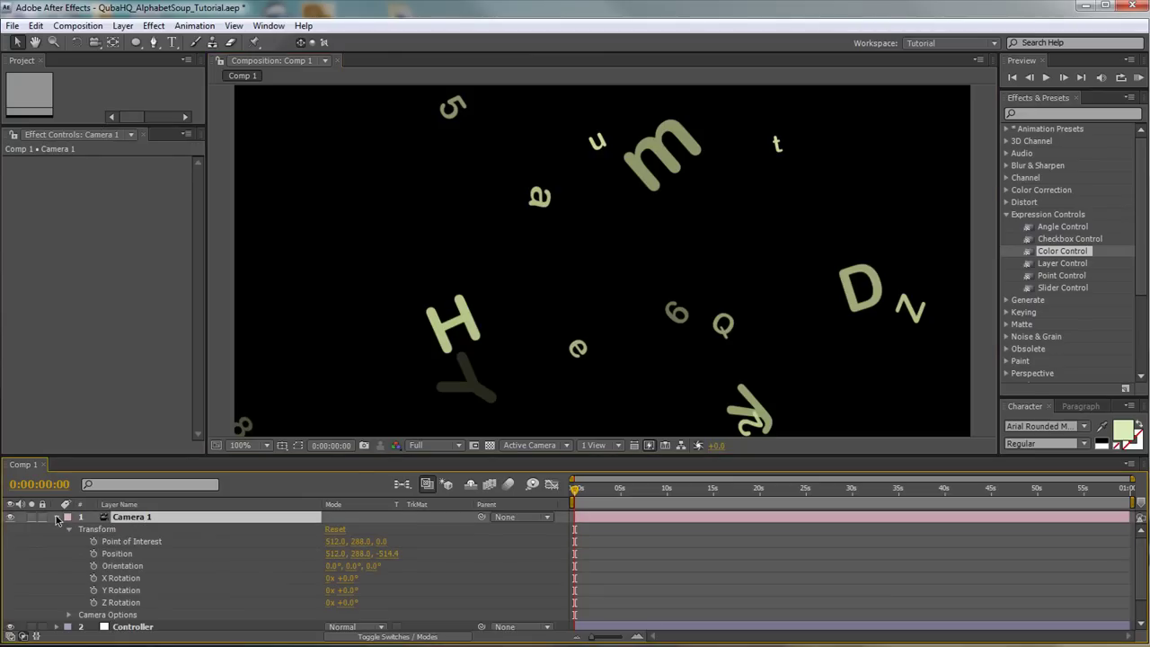
pyautogui.click(70, 530)
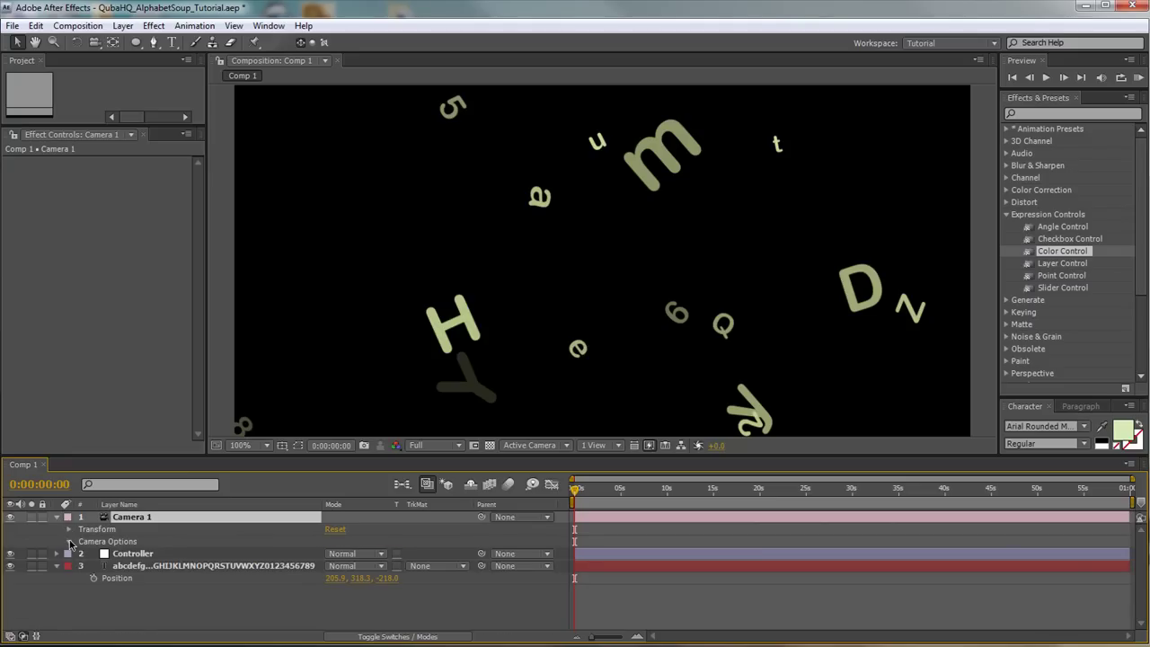
pyautogui.click(69, 542)
pyautogui.click(331, 566)
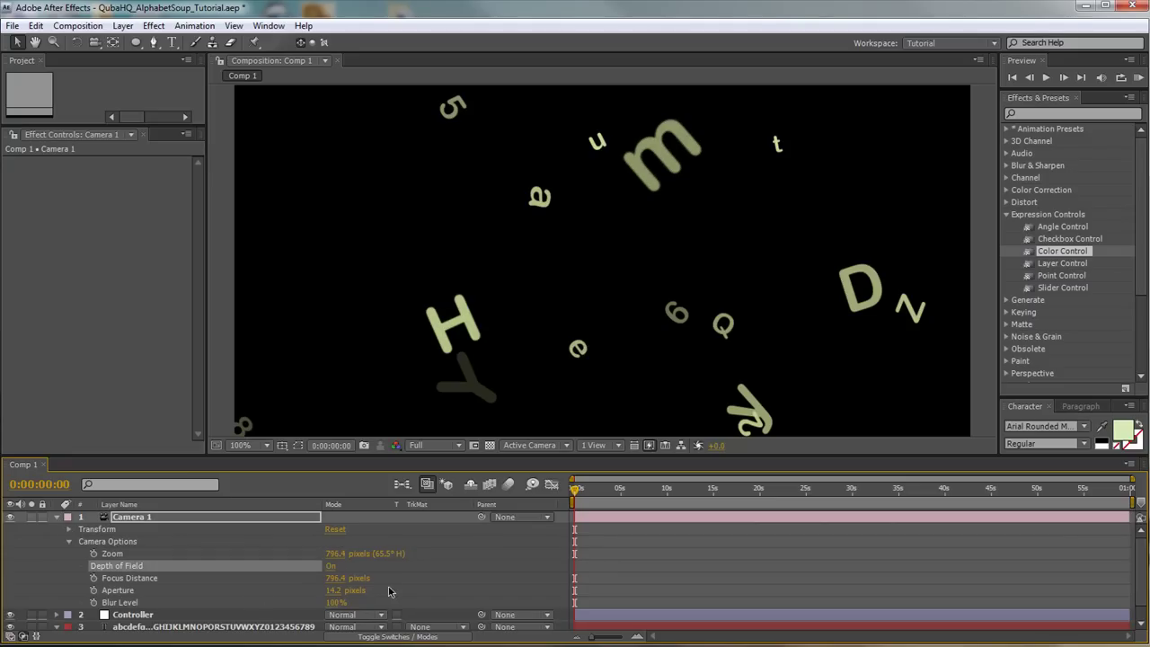
pyautogui.moveTo(334, 590); pyautogui.dragTo(500, 577)
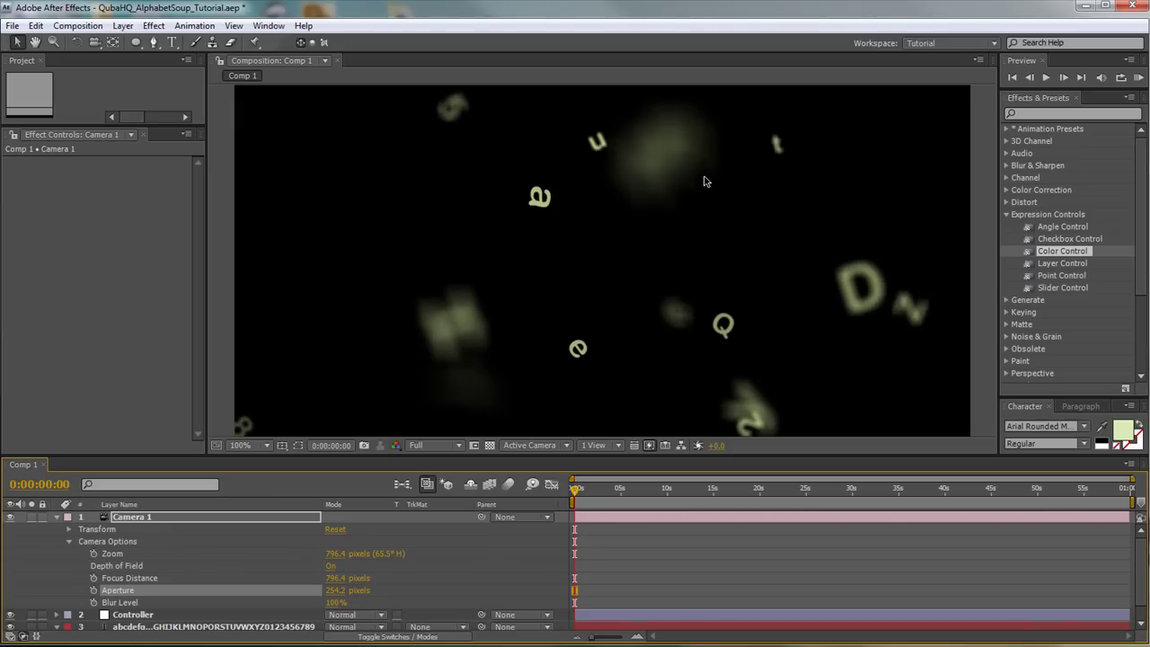
# - Inspect the blurred letters up close, and turn Camera 1's Depth of Field off and collapse its options
pyautogui.press('.')
pyautogui.moveTo(754, 170); pyautogui.dragTo(660, 331)
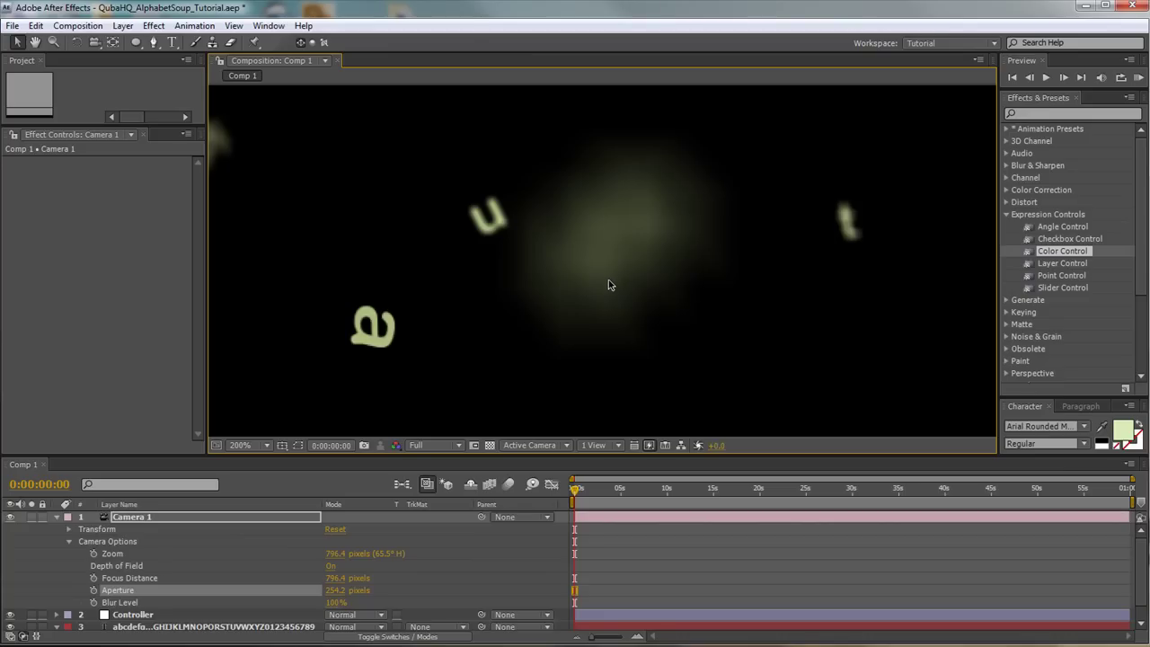
pyautogui.scroll(-2, 602, 268)
pyautogui.moveTo(600, 278); pyautogui.dragTo(636, 244)
pyautogui.click(331, 566)
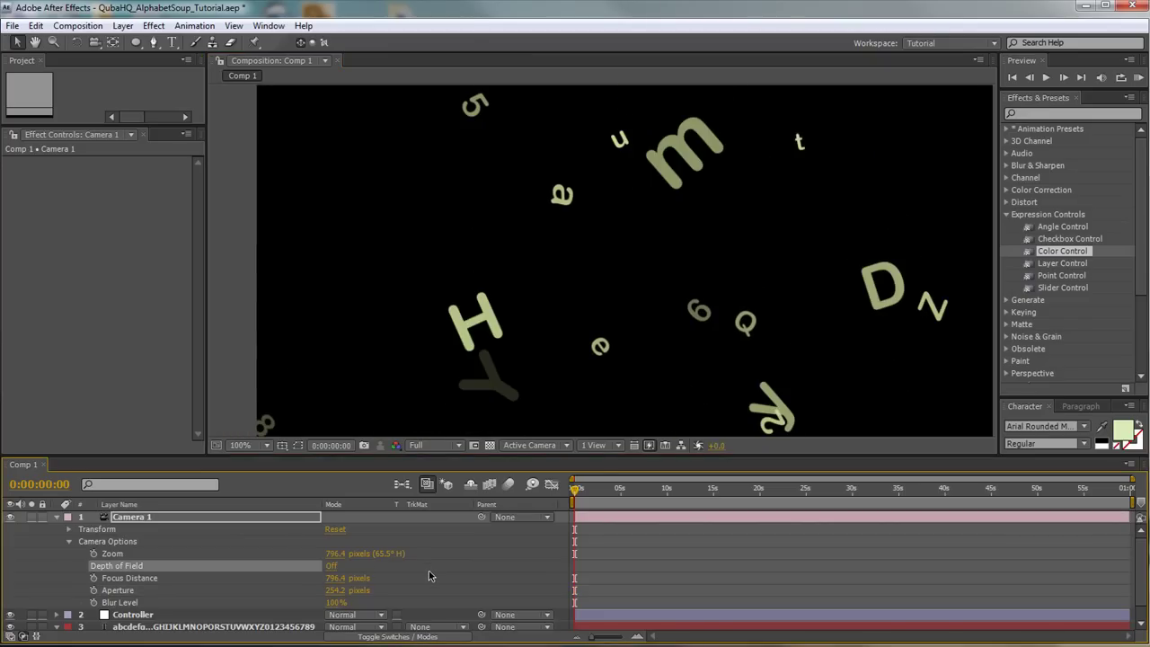
pyautogui.click(70, 543)
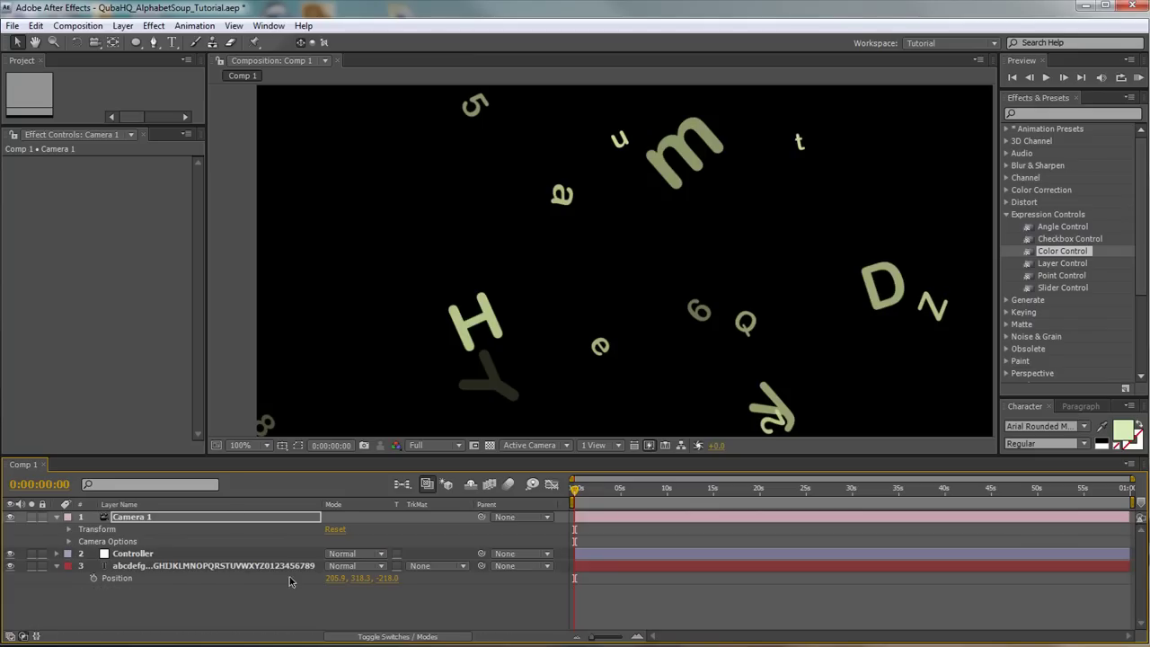
# - Expand the alphabet layer's Text properties and rename its Animator 1 as Blur
pyautogui.click(58, 566)
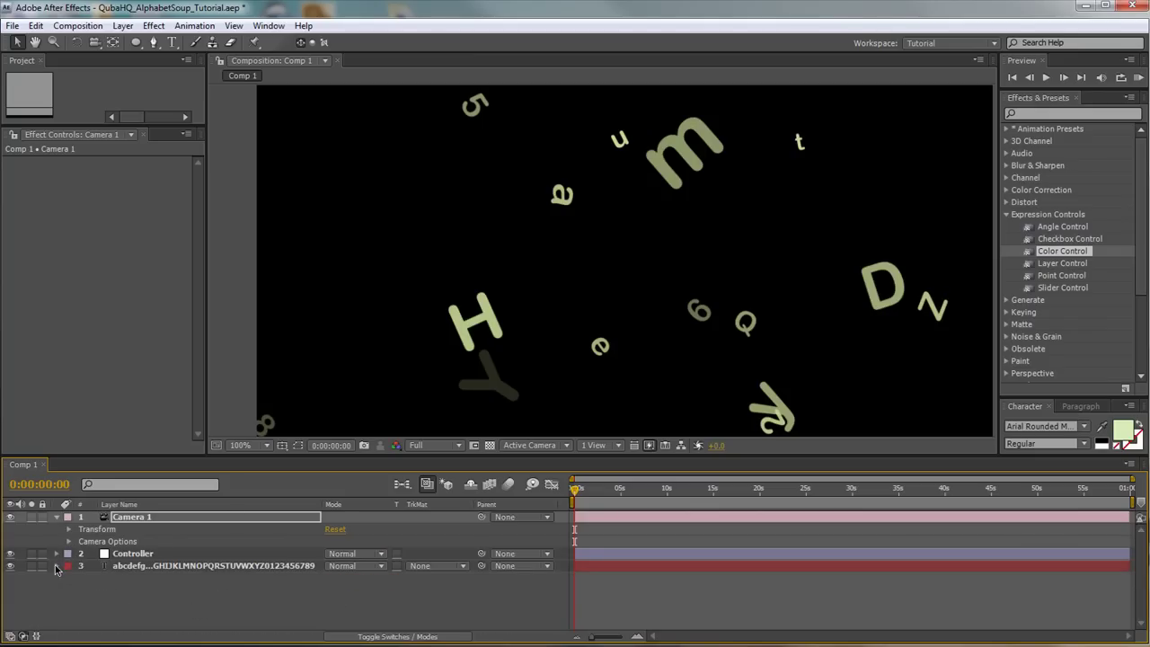
pyautogui.click(57, 566)
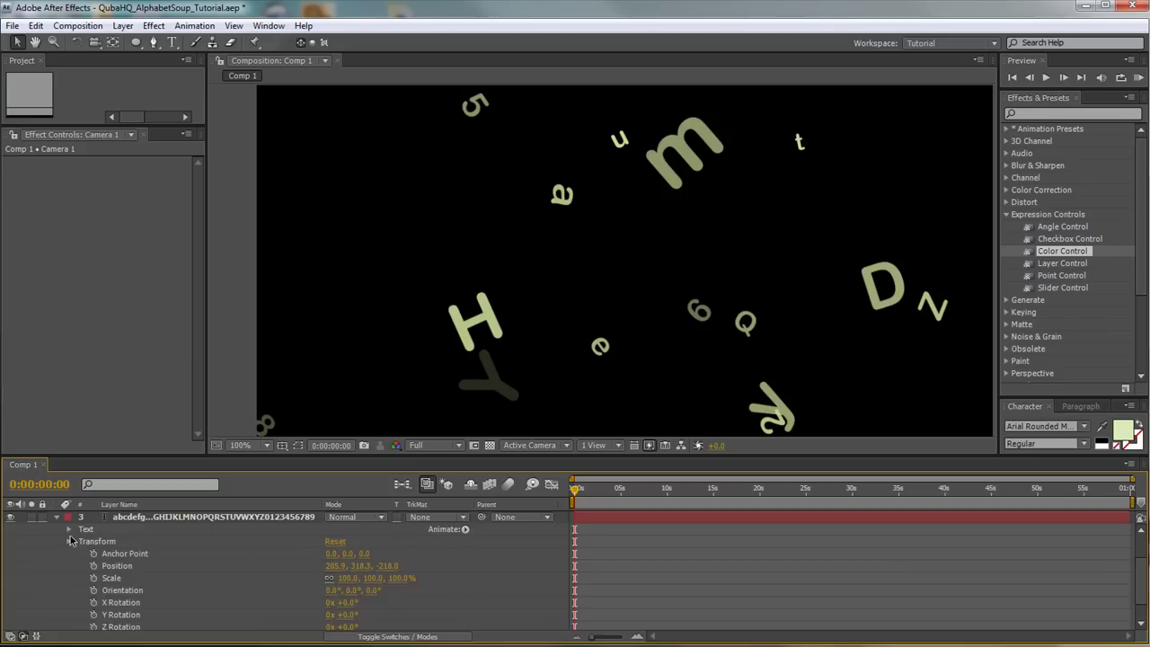
pyautogui.click(71, 543)
pyautogui.click(71, 580)
pyautogui.scroll(-1, 201, 565)
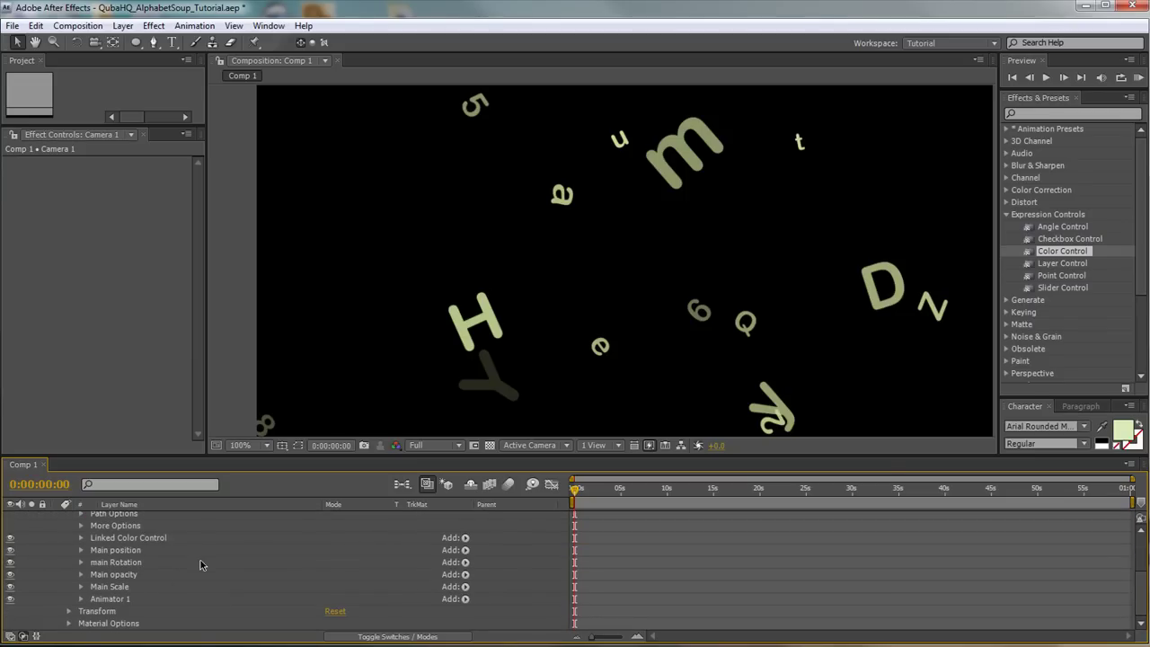
pyautogui.click(114, 602)
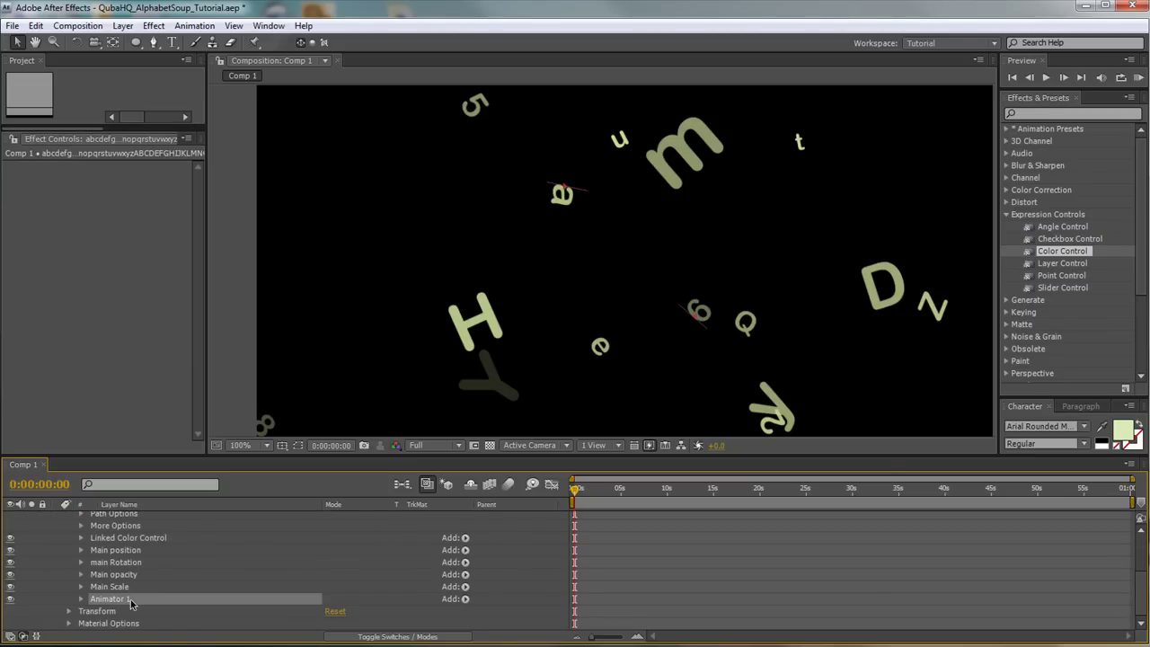
pyautogui.press('Return')
pyautogui.write('B')
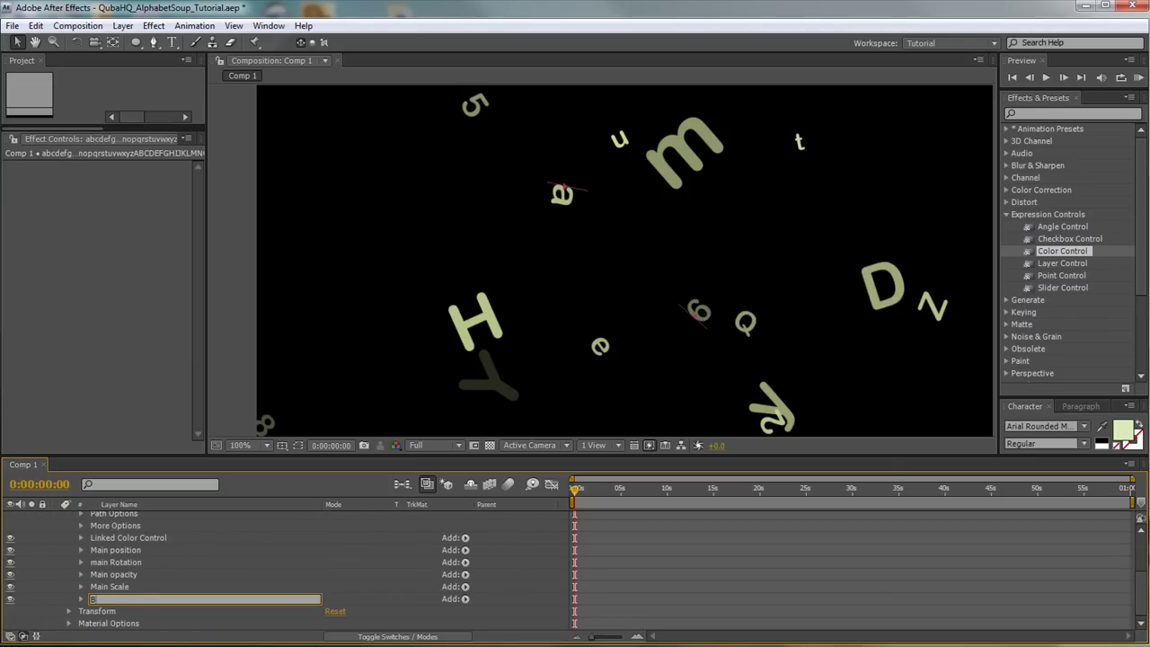
pyautogui.press('Return')
# - Replace the Blur animator's Range Selector with a Wiggly selector
pyautogui.click(81, 599)
pyautogui.moveTo(321, 456); pyautogui.dragTo(326, 362)
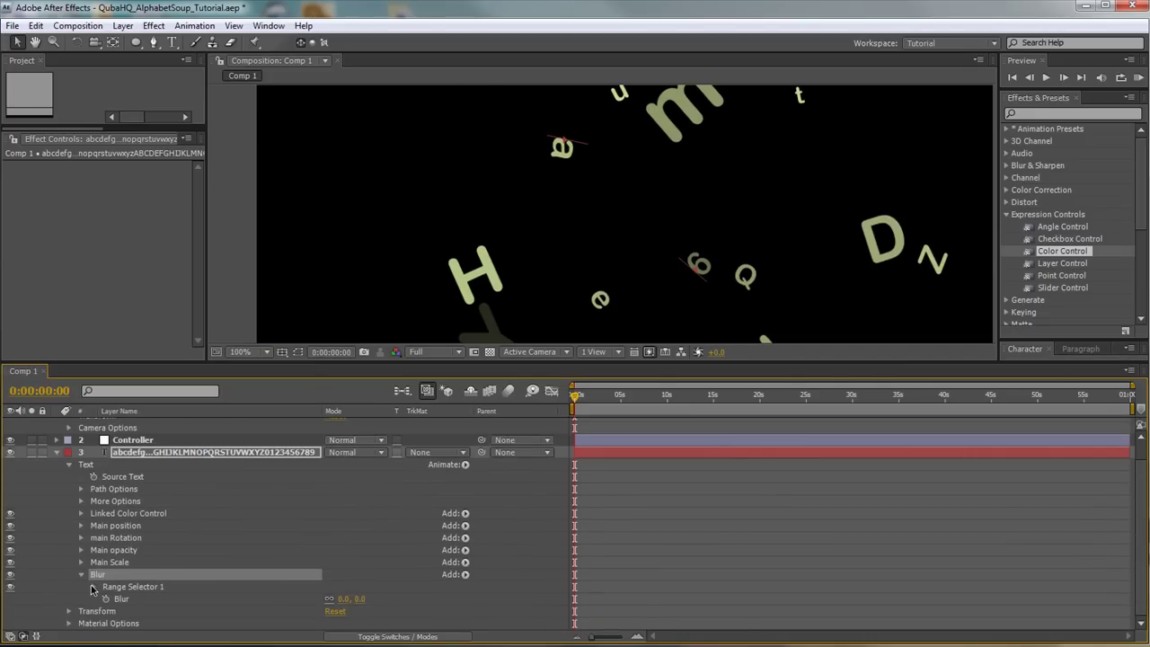
pyautogui.click(142, 587)
pyautogui.press('Delete')
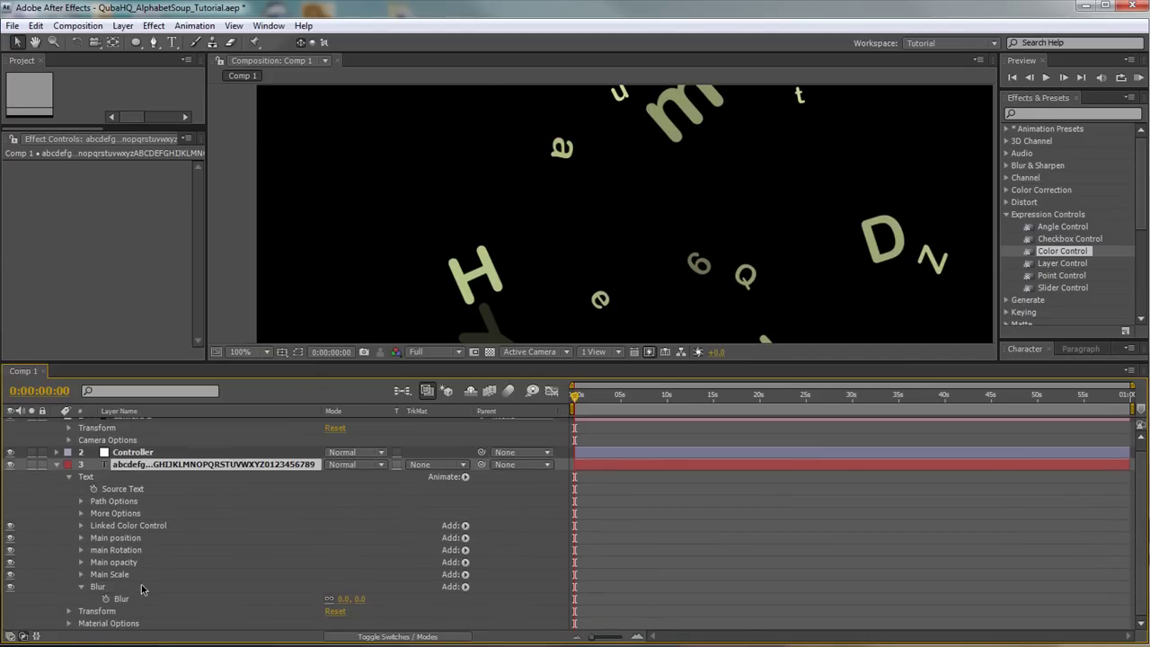
pyautogui.click(465, 588)
pyautogui.moveTo(517, 593)
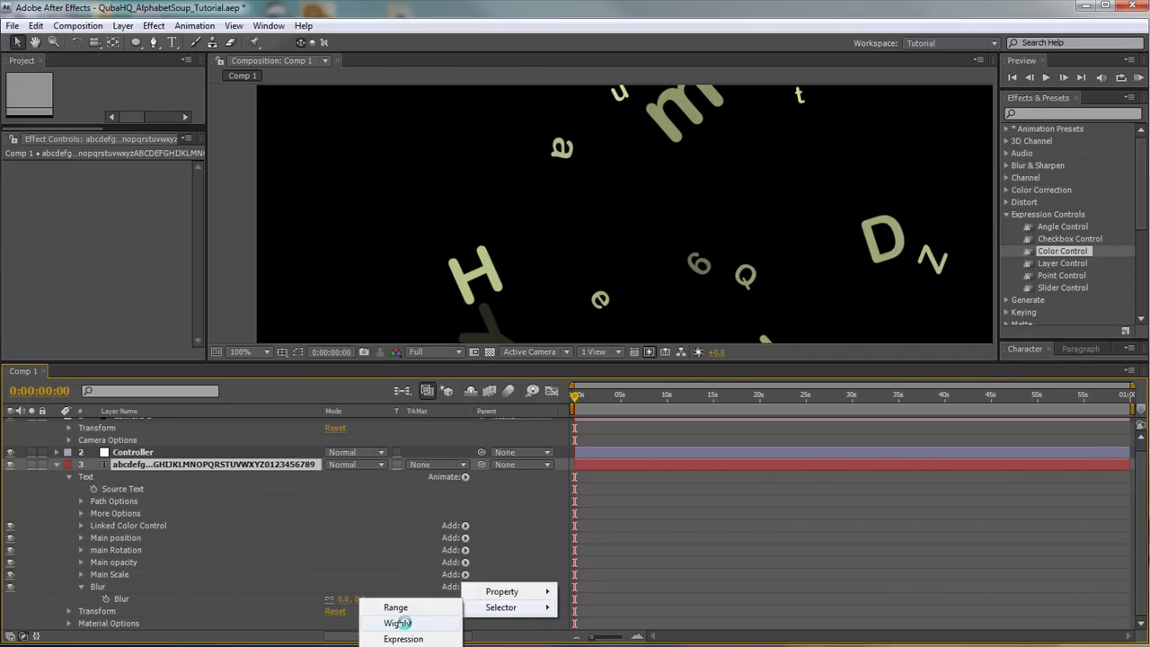
pyautogui.click(398, 623)
# - Set the Blur animator's Wiggly Selector to 0.2 Wiggles/Second, 0% Correlation and -50% Min Amount
pyautogui.click(93, 600)
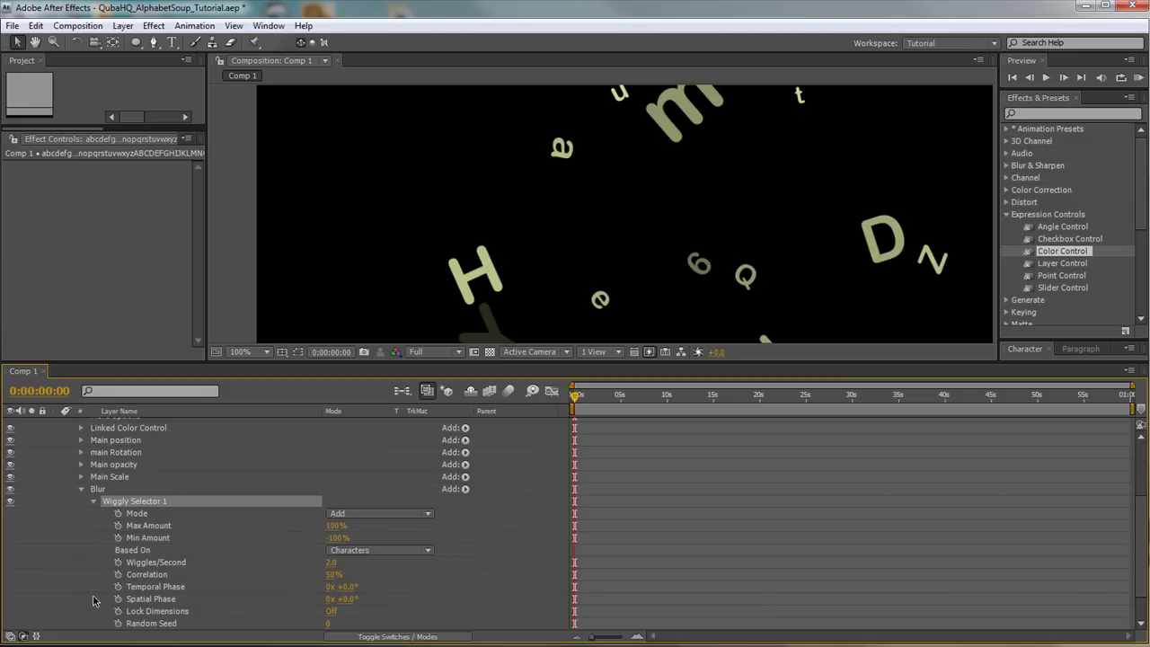
pyautogui.click(331, 565)
pyautogui.write('0.2')
pyautogui.press('Return')
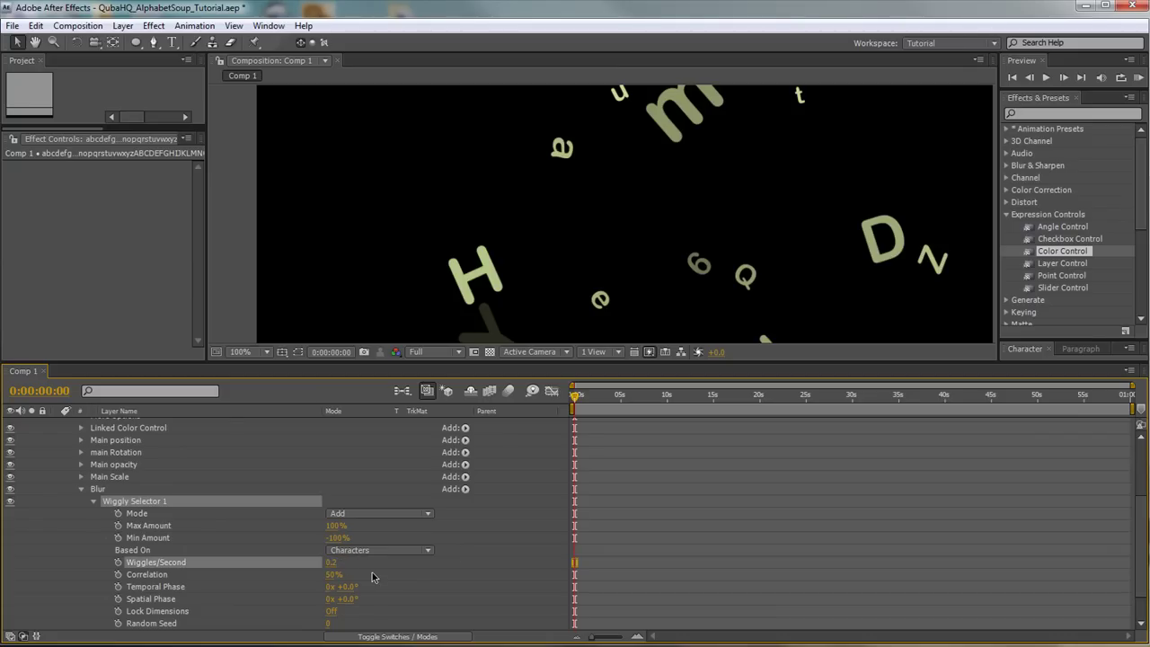
pyautogui.moveTo(331, 576); pyautogui.dragTo(186, 568)
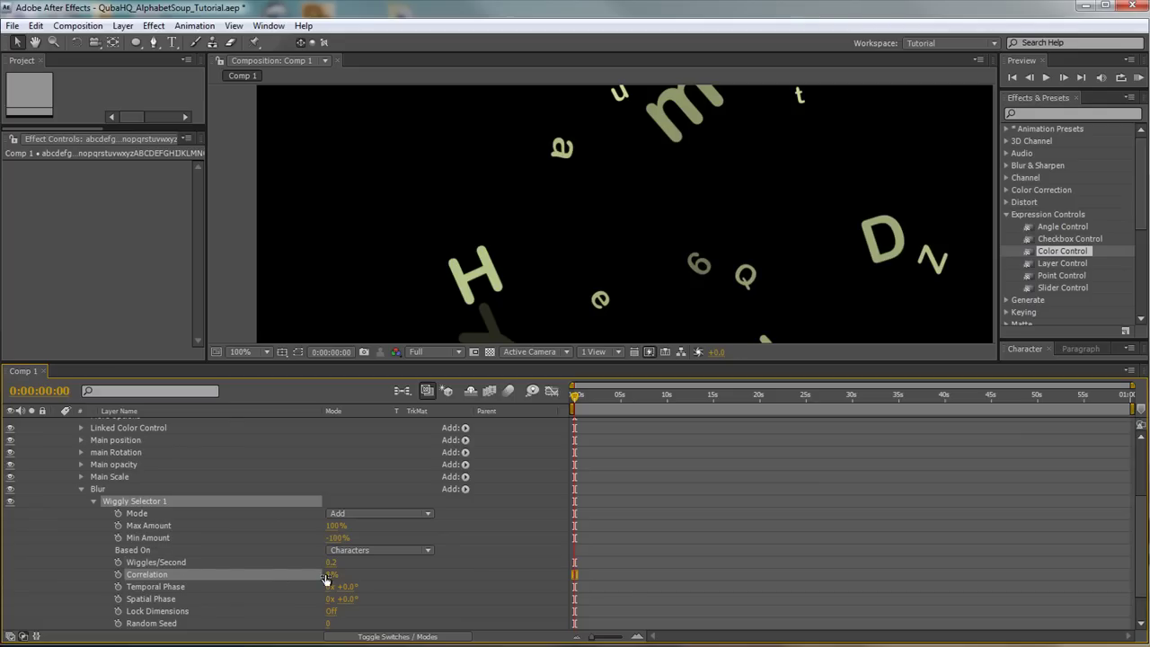
pyautogui.click(337, 538)
pyautogui.press('Return')
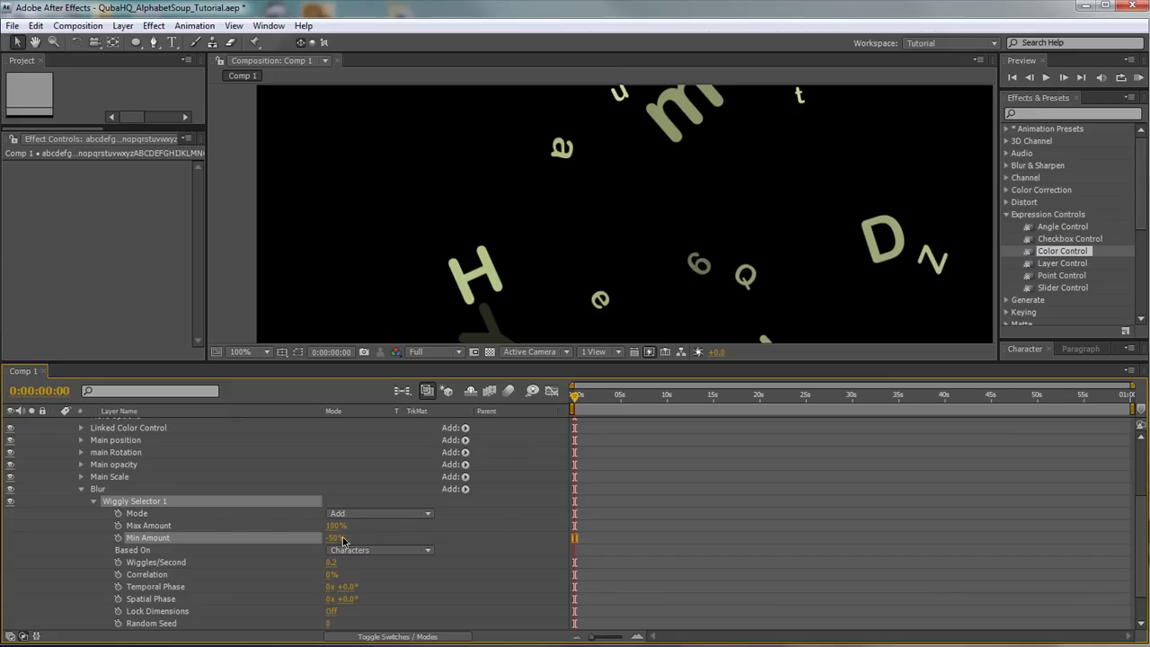
# - Collapse the Blur animator's Wiggly Selector and set the Blur amount to 70.0, 70.0
pyautogui.click(93, 503)
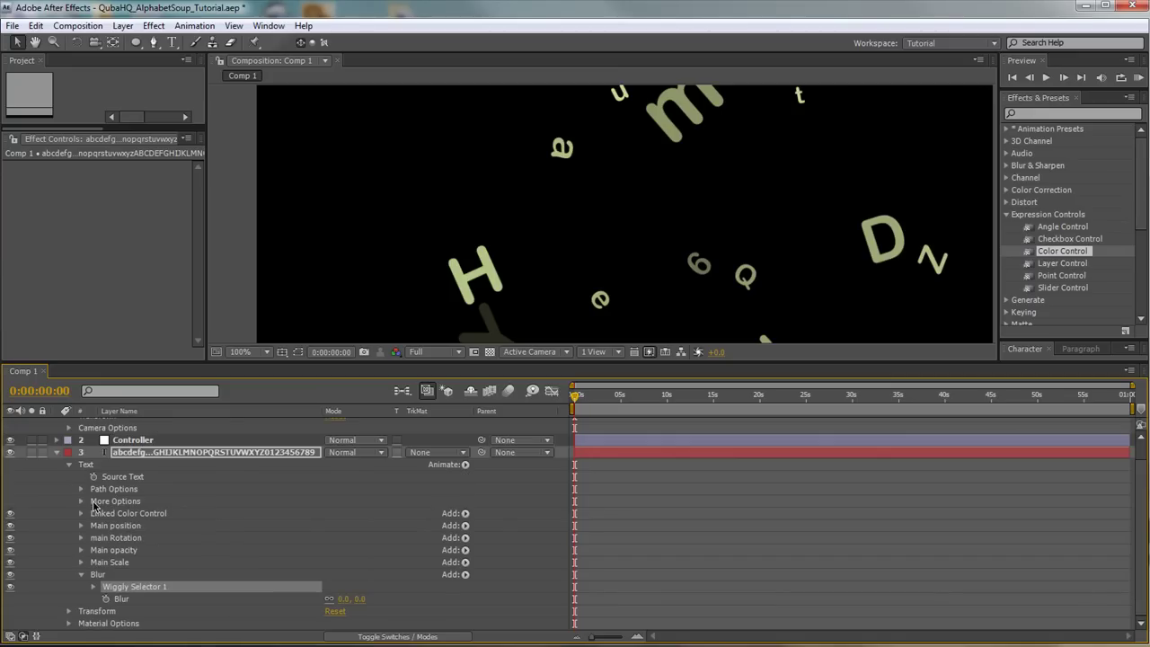
pyautogui.click(345, 597)
pyautogui.write('70')
pyautogui.press('Return')
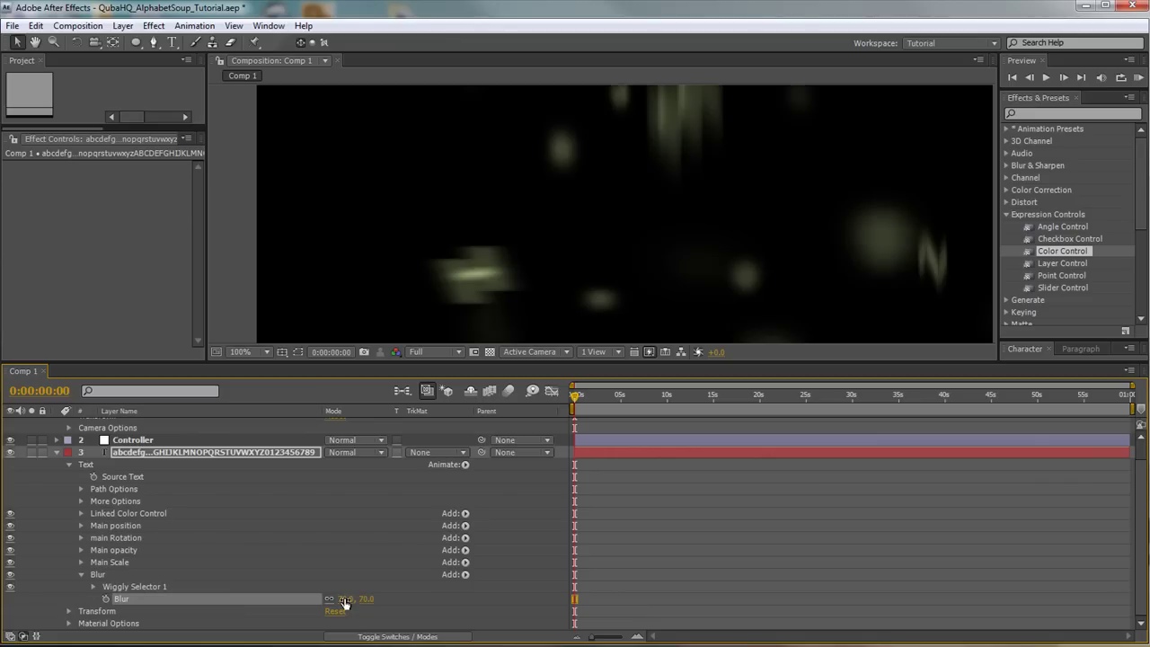
# - Turn on Lock Dimensions in the Blur animator's Wiggly Selector
pyautogui.moveTo(615, 360); pyautogui.dragTo(619, 387)
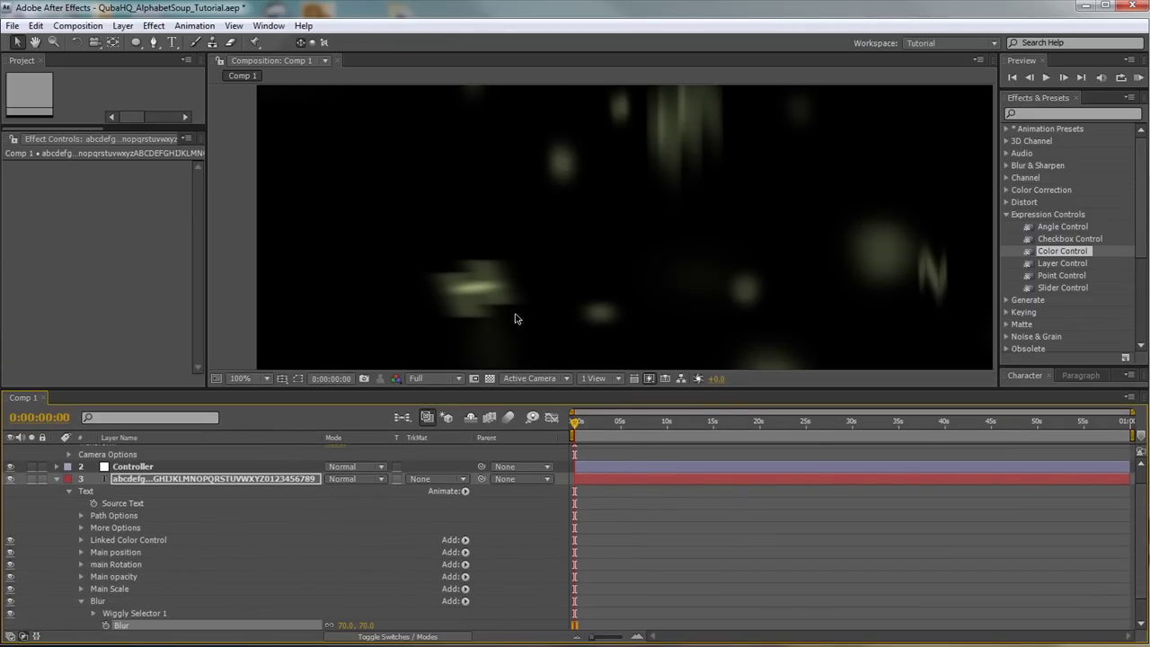
pyautogui.scroll(-1, 617, 260)
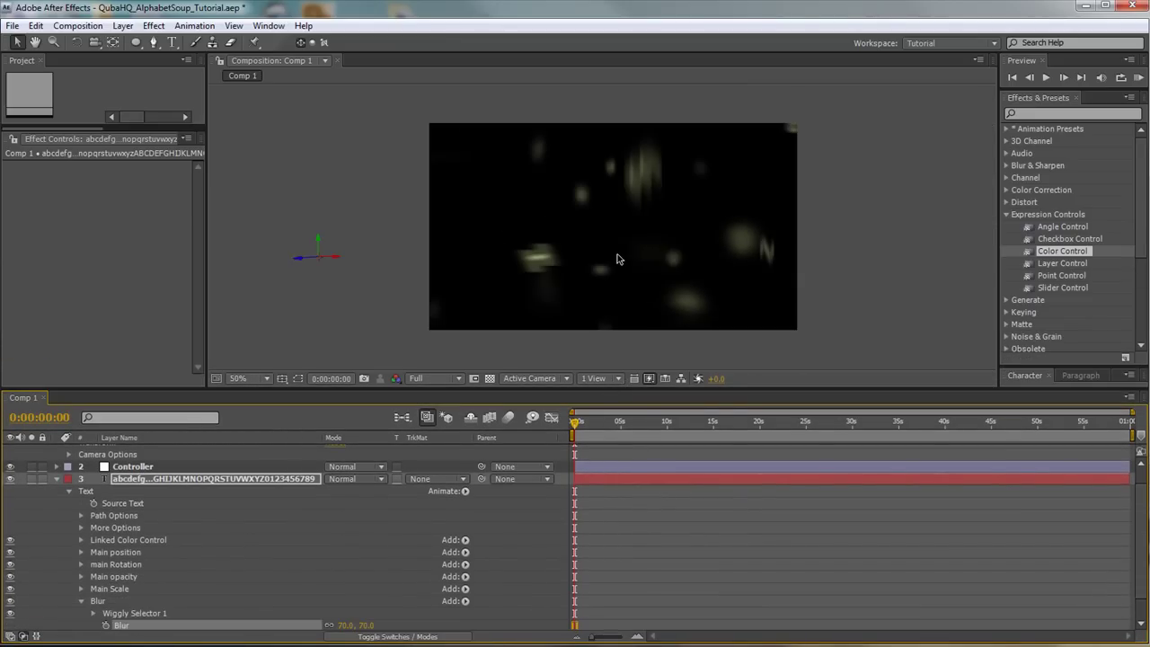
pyautogui.click(93, 613)
pyautogui.scroll(-3, 238, 584)
pyautogui.scroll(-1, 291, 552)
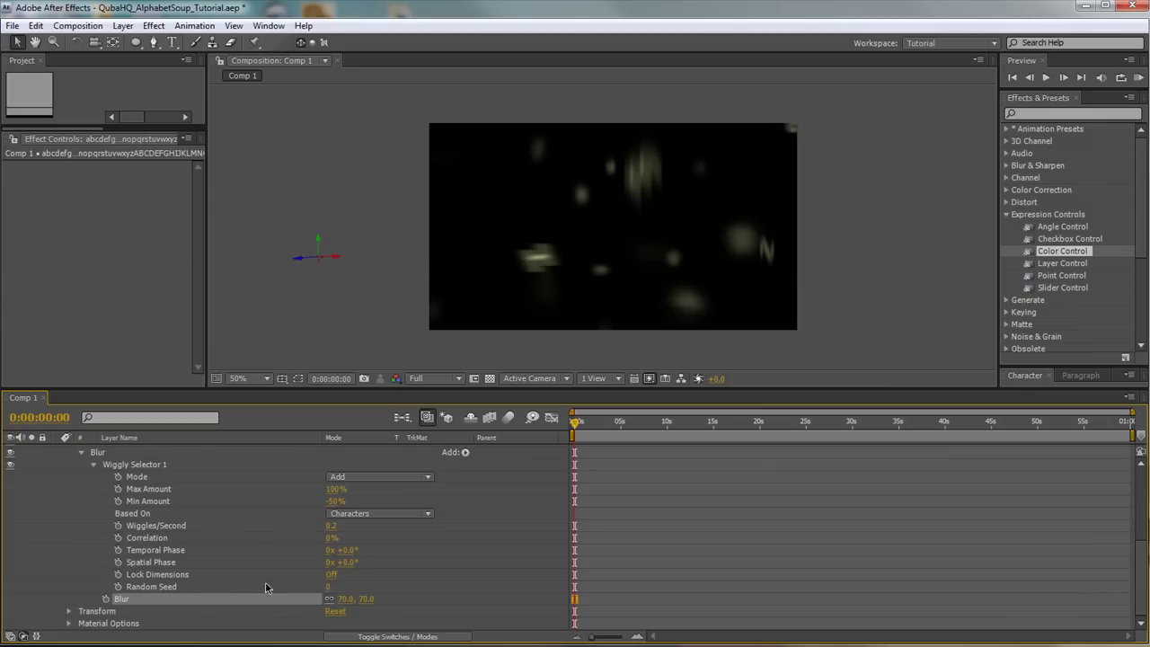
pyautogui.click(330, 576)
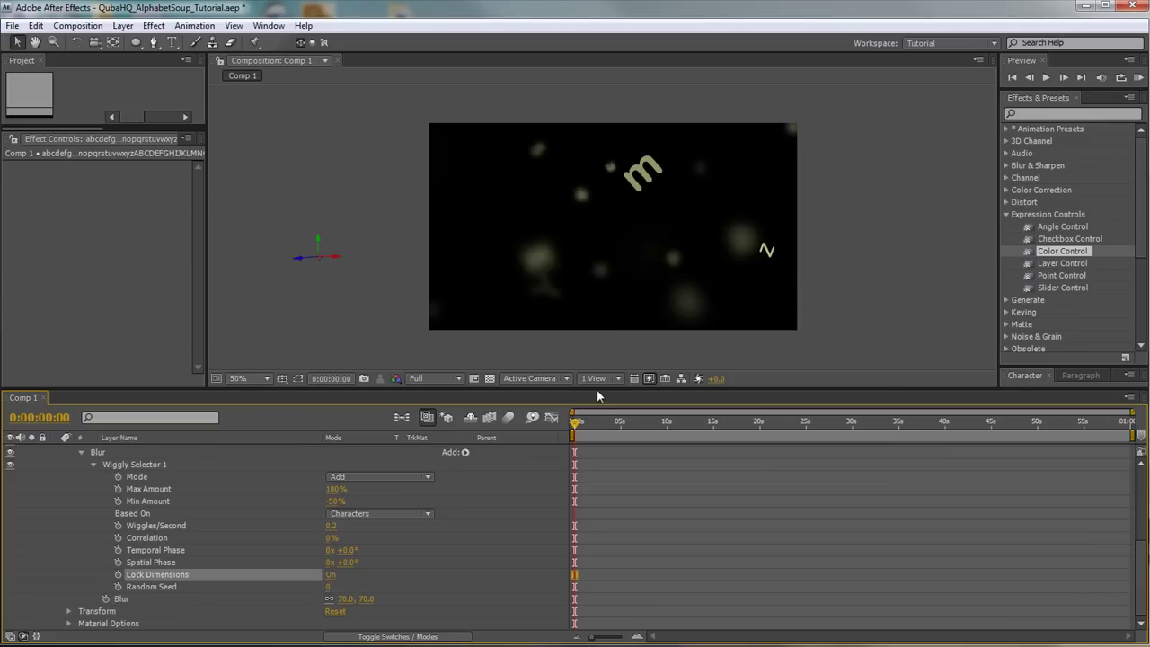
# - Examine the blurred letters in an enlarged viewer and preview the blur animation from the start of the composition
pyautogui.moveTo(596, 388); pyautogui.dragTo(591, 481)
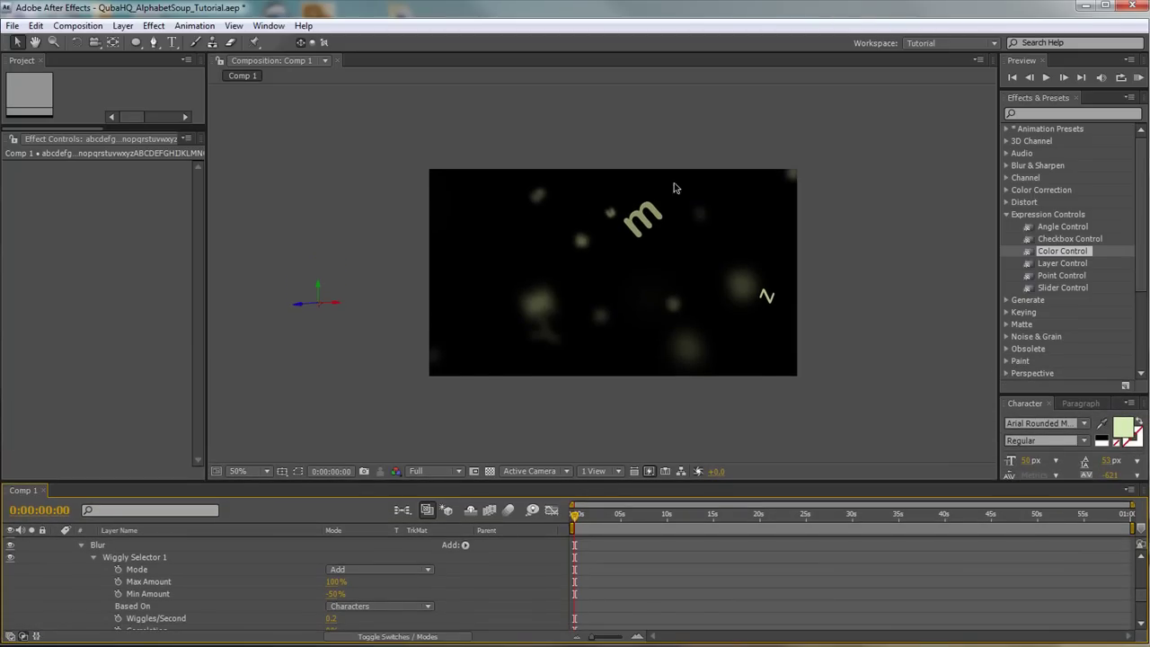
pyautogui.scroll(2, 590, 286)
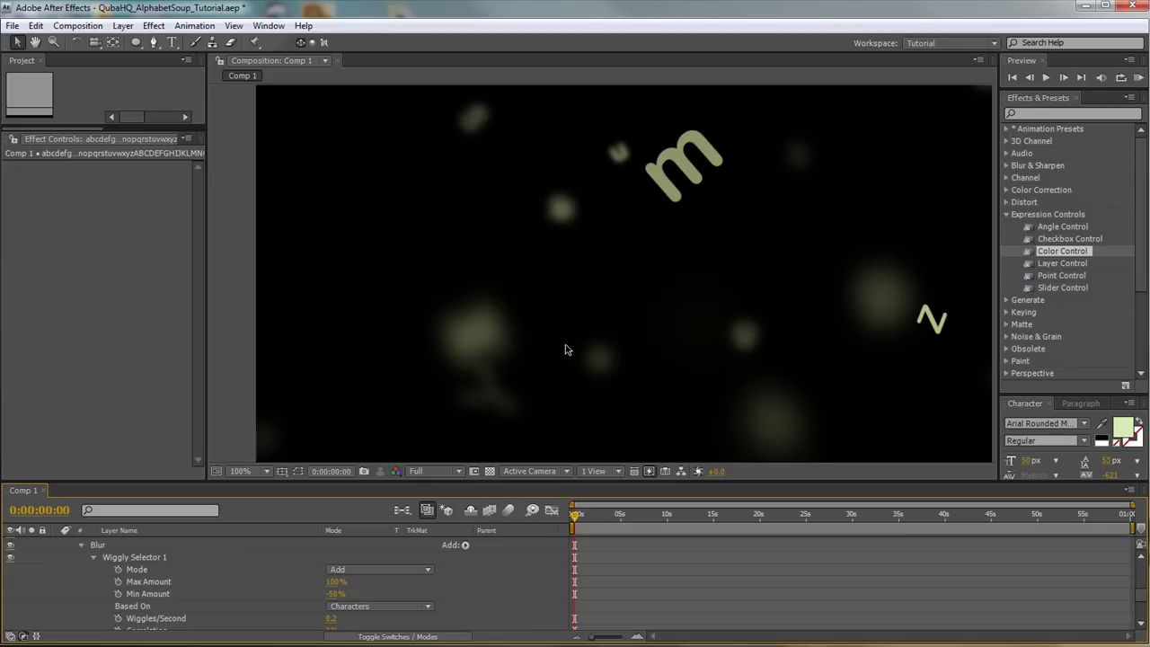
pyautogui.moveTo(585, 490); pyautogui.dragTo(591, 415)
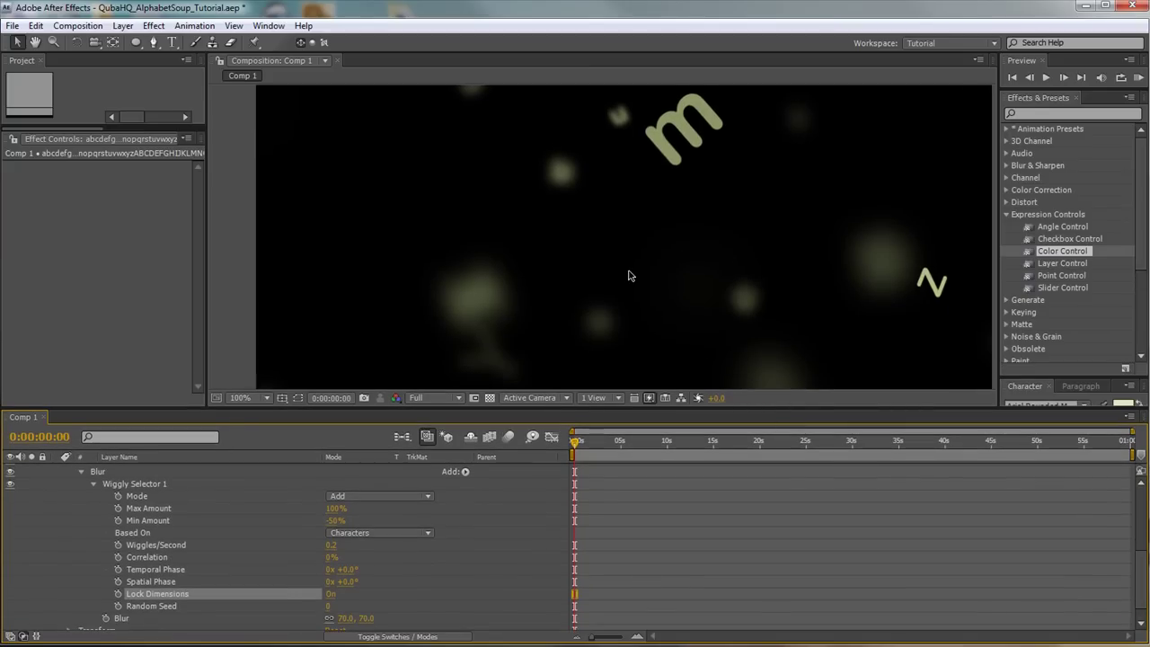
pyautogui.scroll(-2, 629, 276)
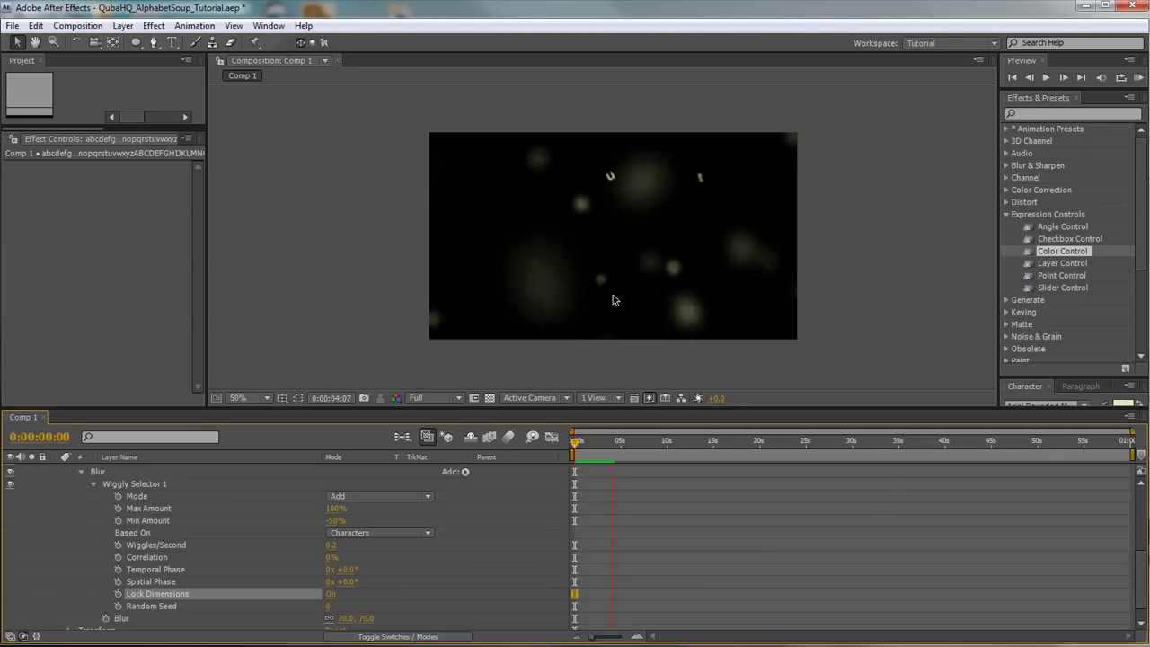
pyautogui.press('space')
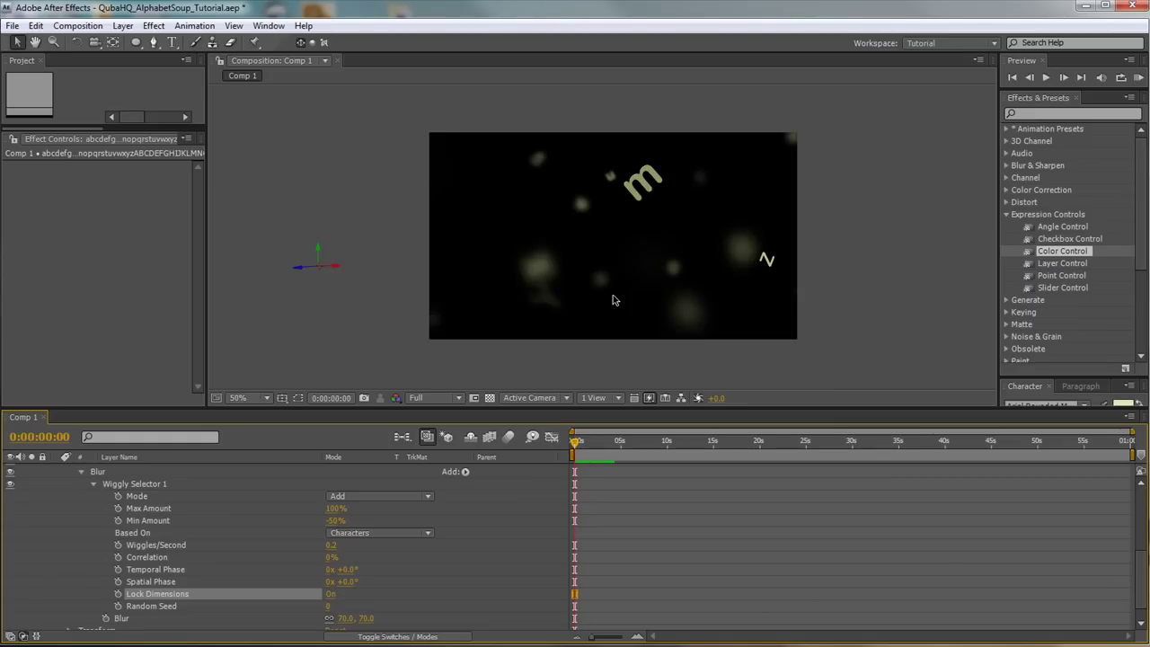
# - Collapse the Blur animator, select the layer's Text group and fit the whole composition in the viewer
pyautogui.click(81, 474)
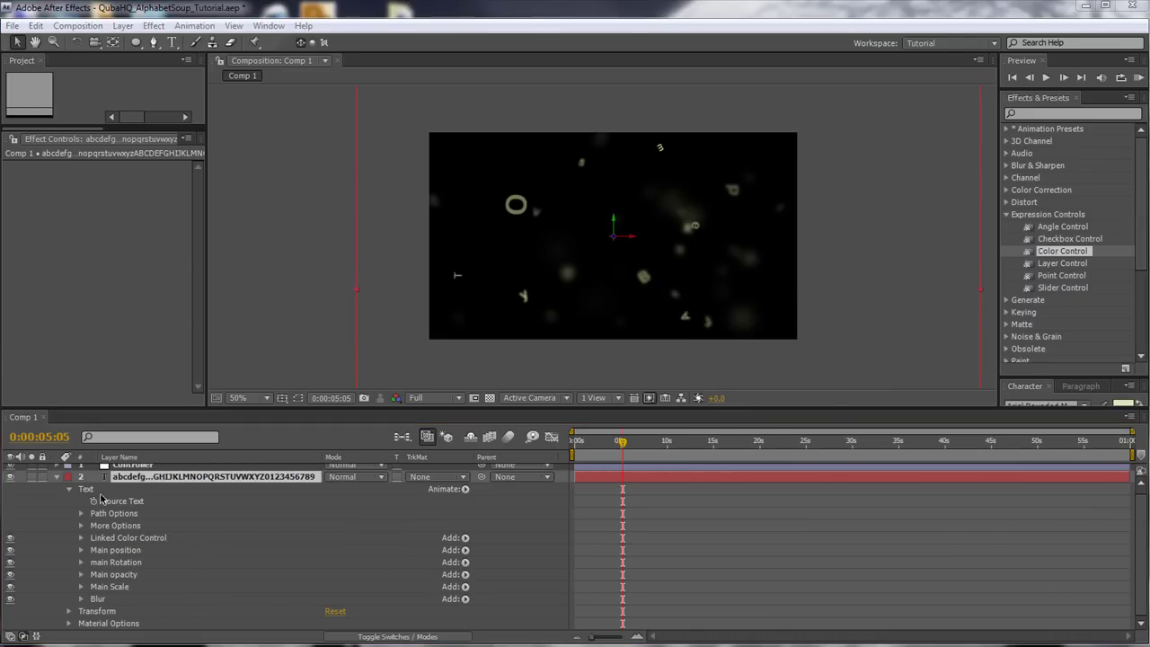
pyautogui.click(88, 489)
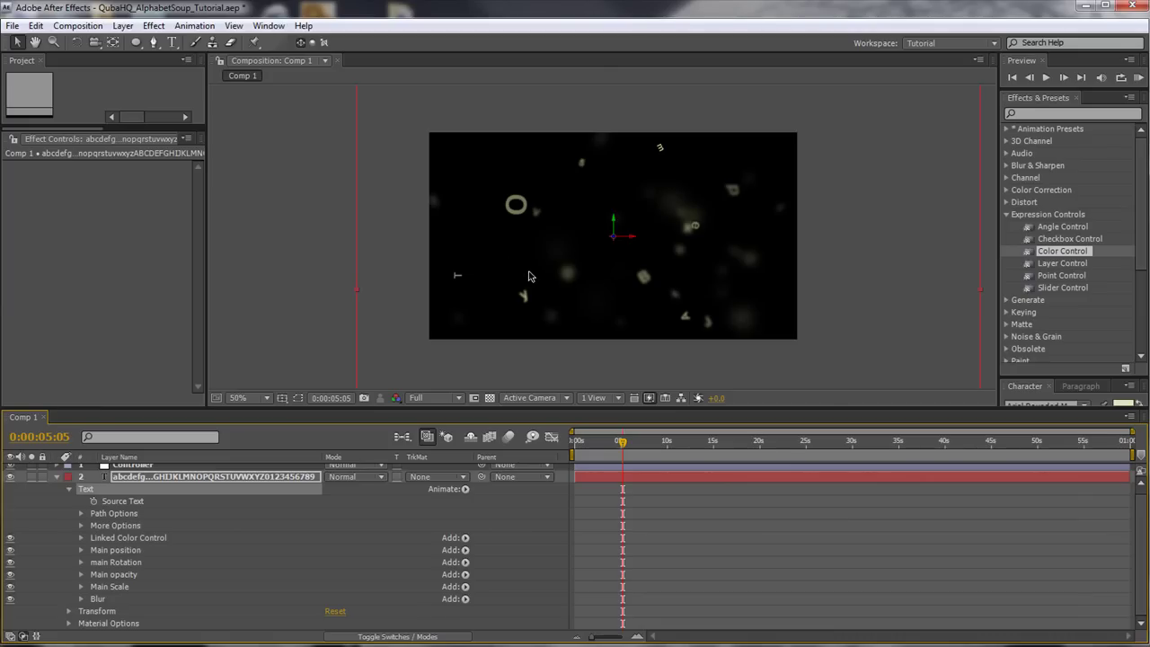
pyautogui.click(240, 398)
pyautogui.click(276, 431)
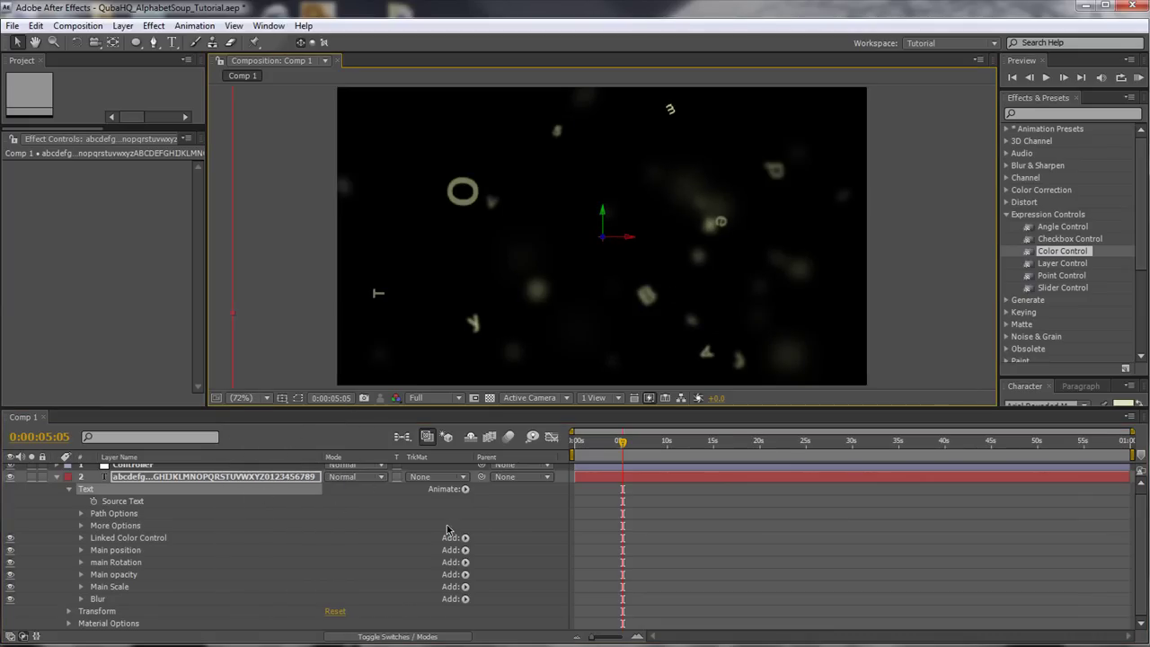
# - Add a Position animator to the alphabet text layer and delete its Range Selector
pyautogui.click(466, 490)
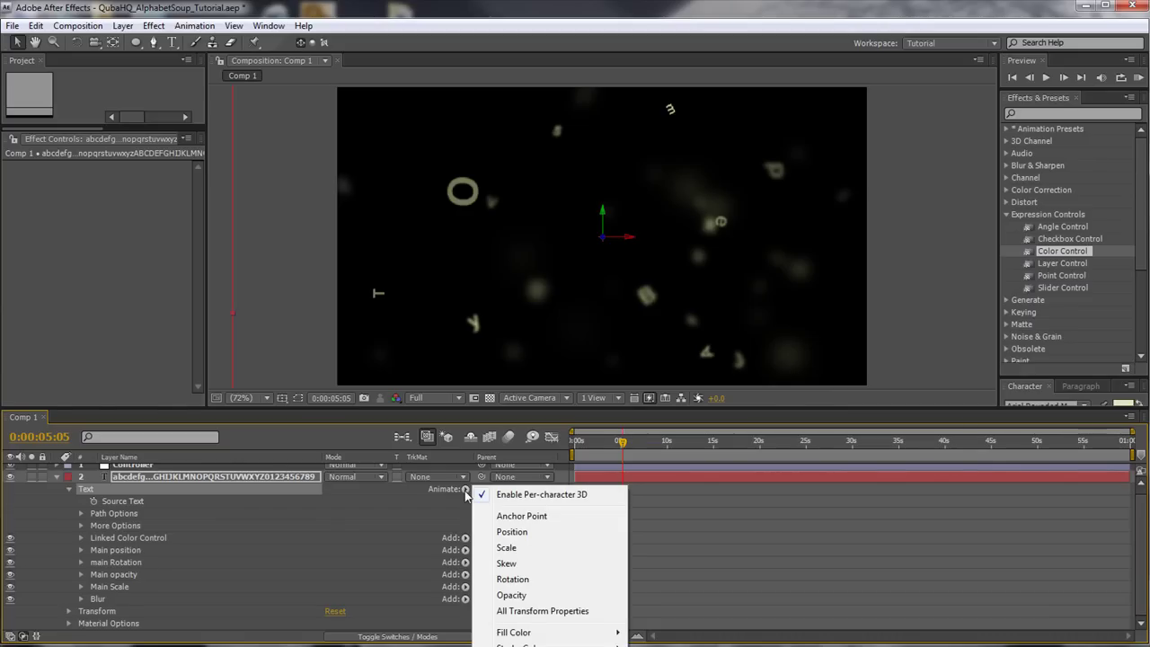
pyautogui.click(539, 532)
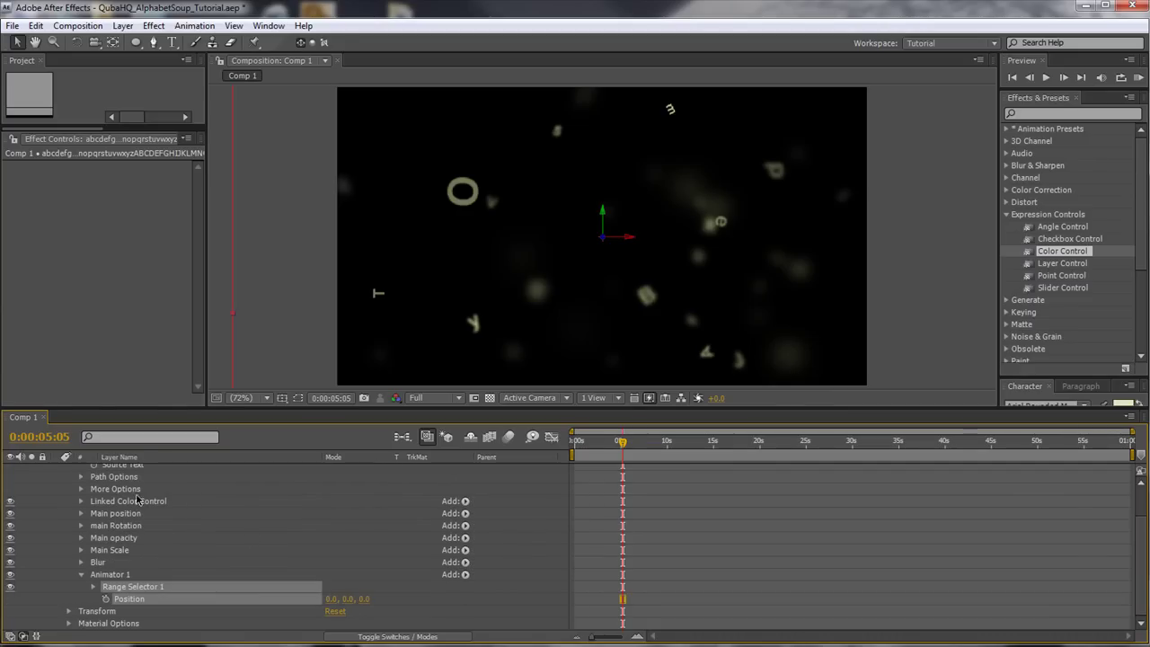
pyautogui.click(126, 586)
pyautogui.press('Delete')
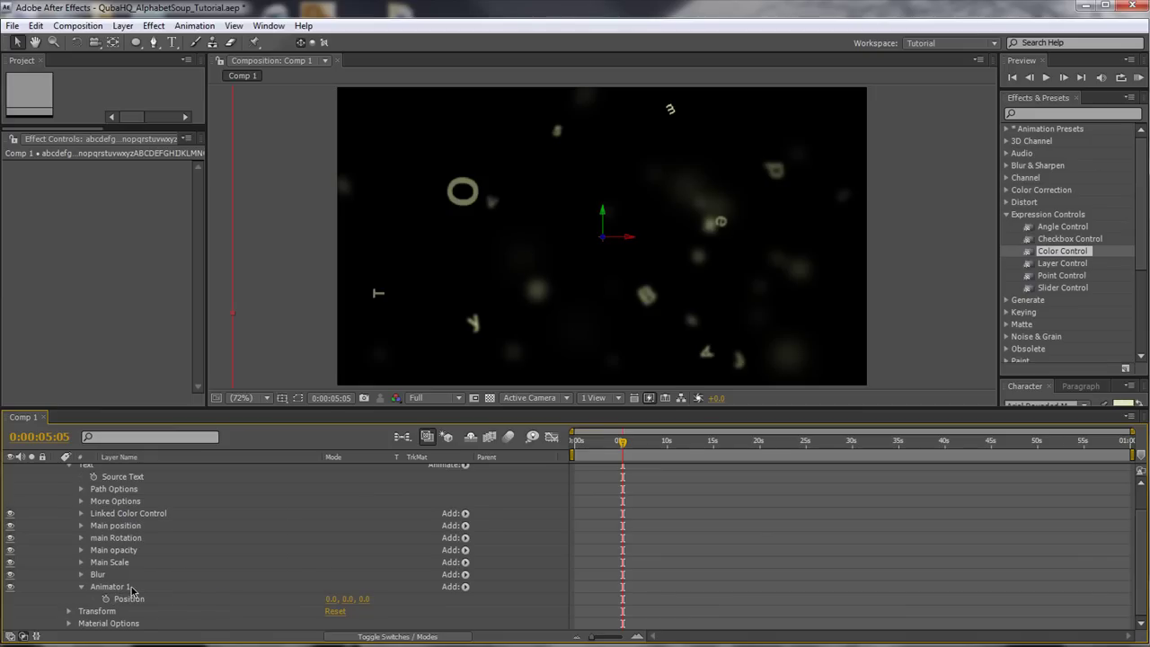
# - Rename the new Position animator as Drift
pyautogui.click(106, 589)
pyautogui.press('Return')
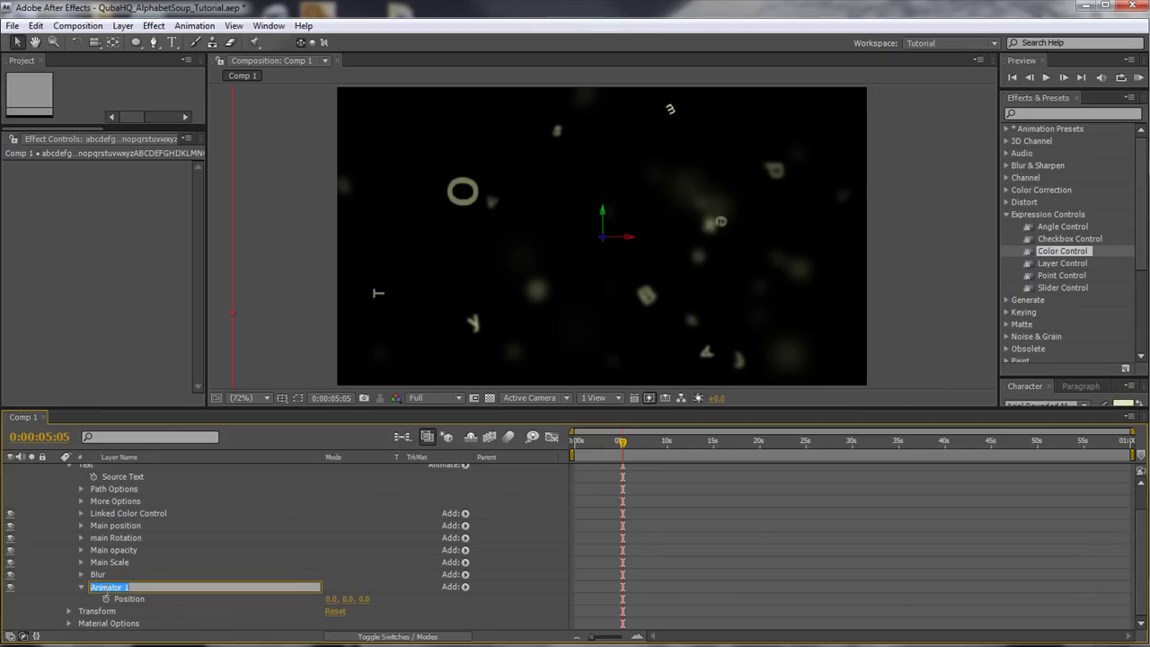
pyautogui.write('Drift')
pyautogui.press('Return')
# - Set the Drift animator's Position to 50.0, 50.0, 50.0
pyautogui.press('Tab')
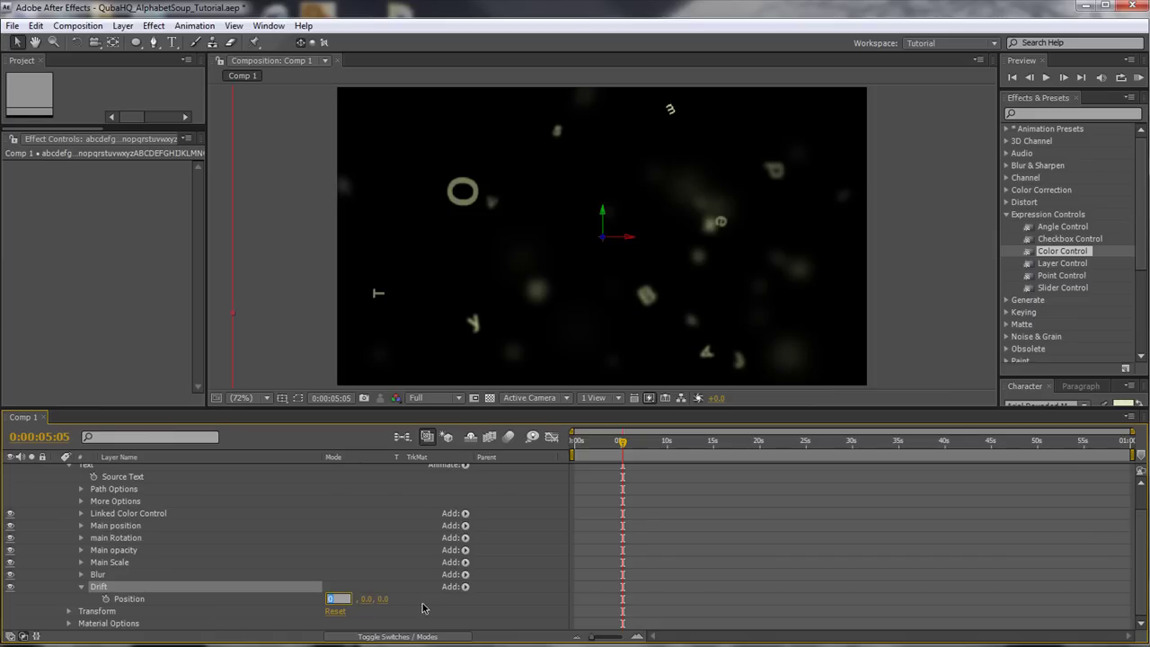
pyautogui.write('50')
pyautogui.press('Tab')
pyautogui.write('50')
pyautogui.press('Tab')
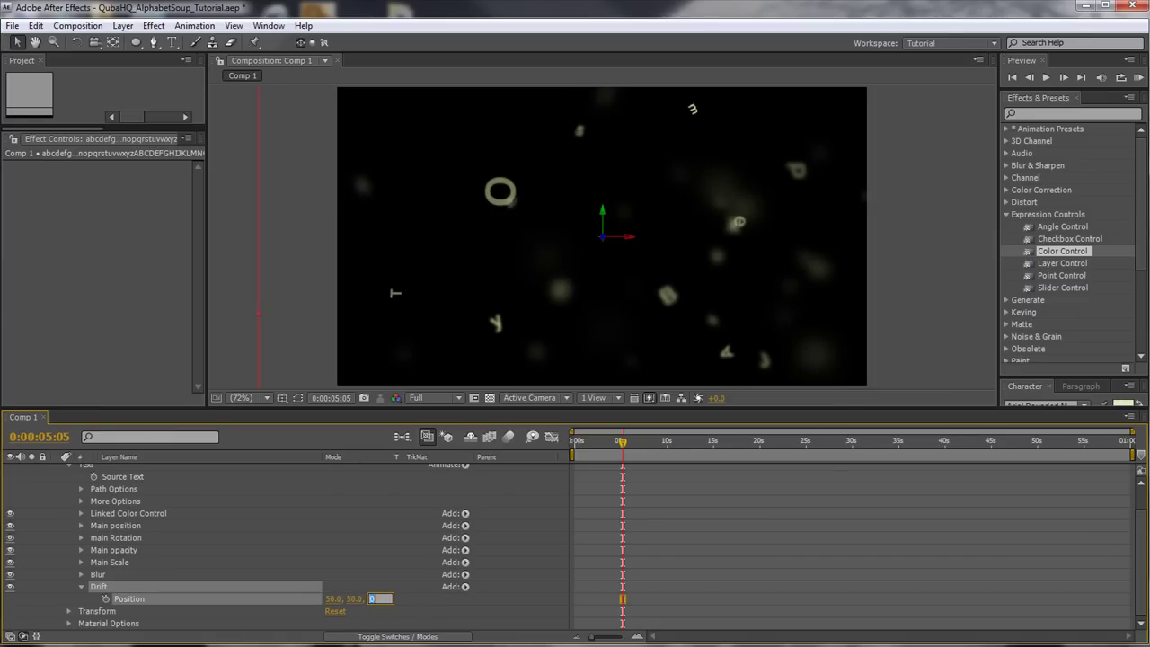
pyautogui.write('50')
pyautogui.press('Return')
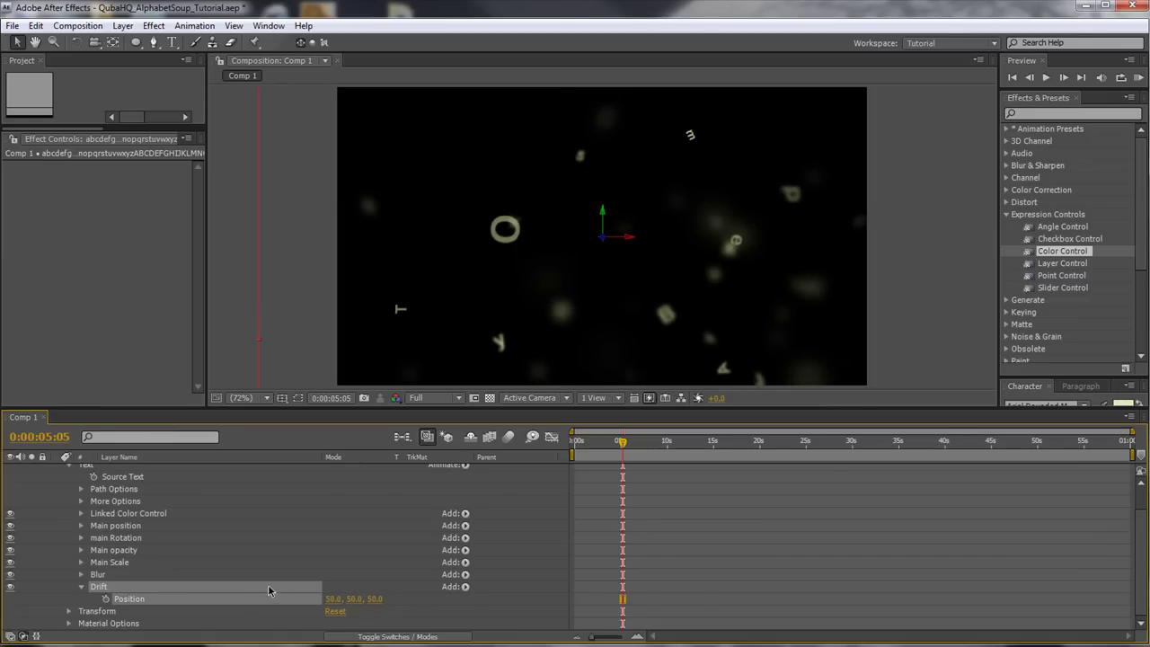
# - Add a Wiggly selector to the Drift animator
pyautogui.click(464, 587)
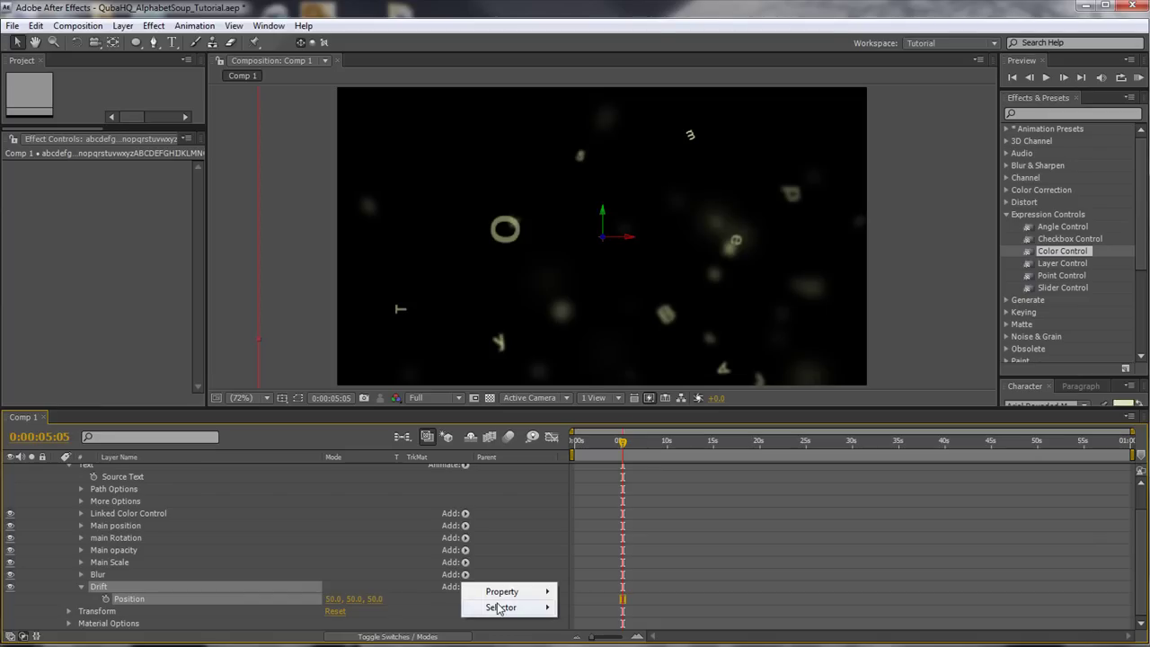
pyautogui.moveTo(491, 610)
pyautogui.click(397, 622)
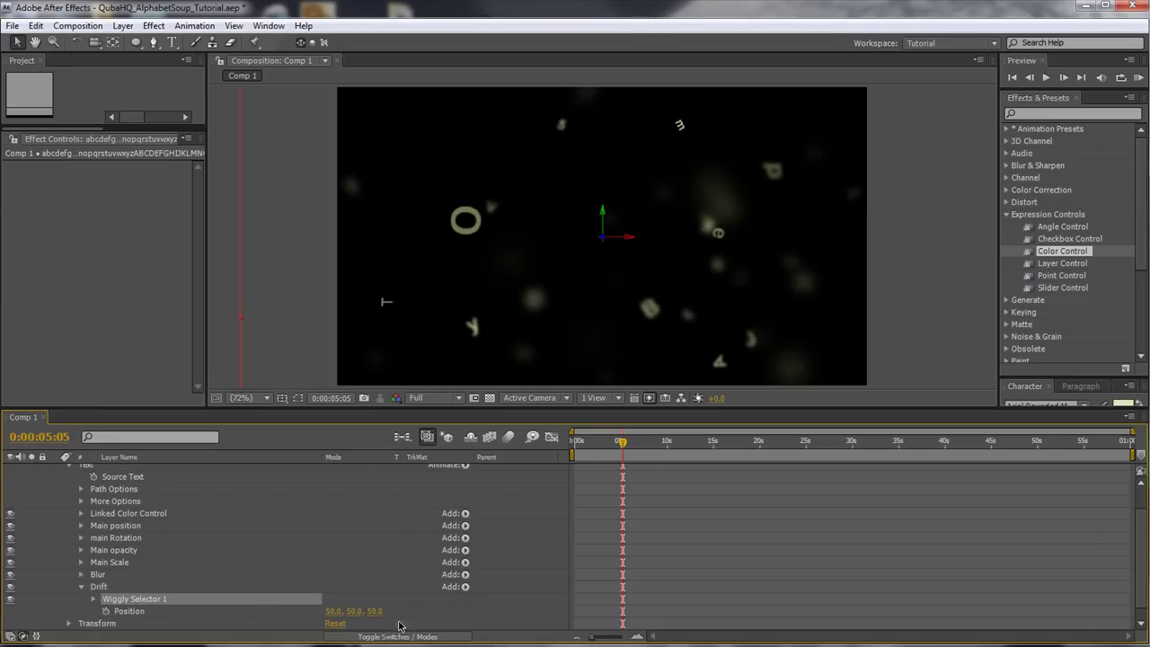
# - Set the Drift animator's Wiggly selector to 0.3 Wiggles/Second and 0% Correlation
pyautogui.click(93, 599)
pyautogui.scroll(-3, 334, 530)
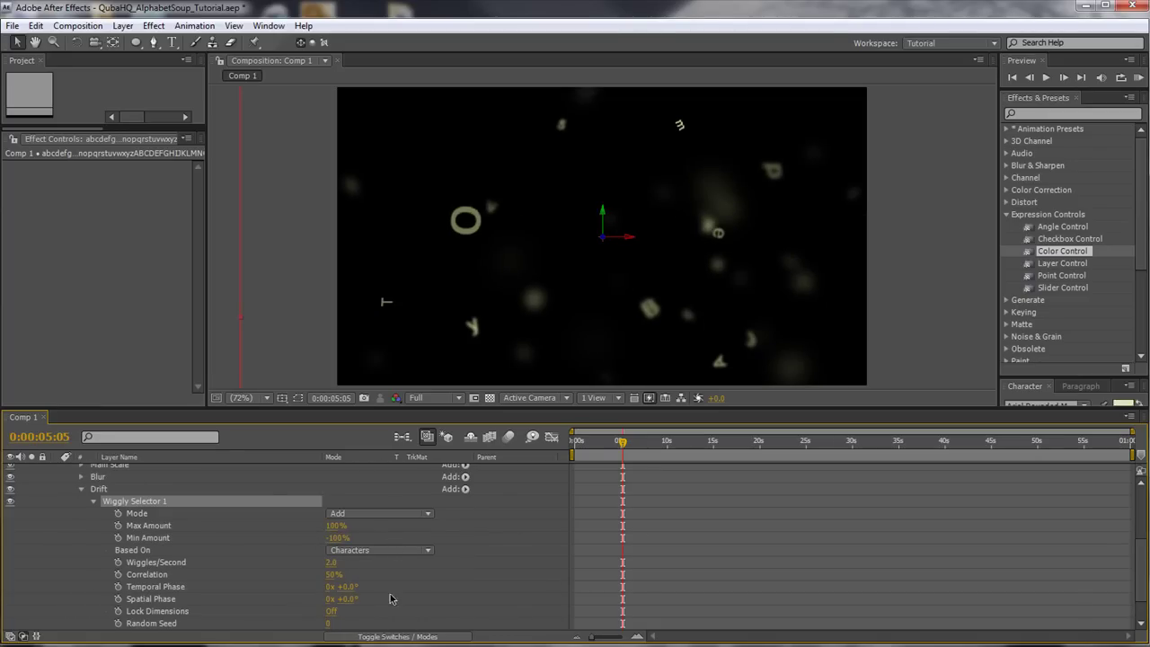
pyautogui.click(332, 562)
pyautogui.write('0.3')
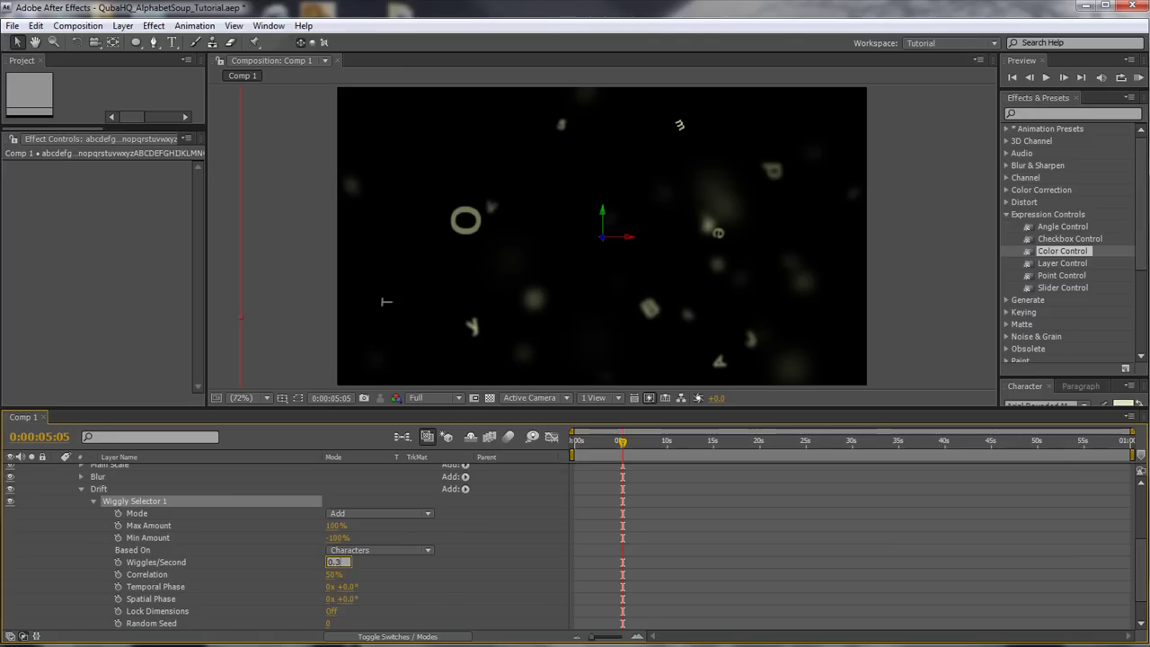
pyautogui.press('Tab')
pyautogui.write('0')
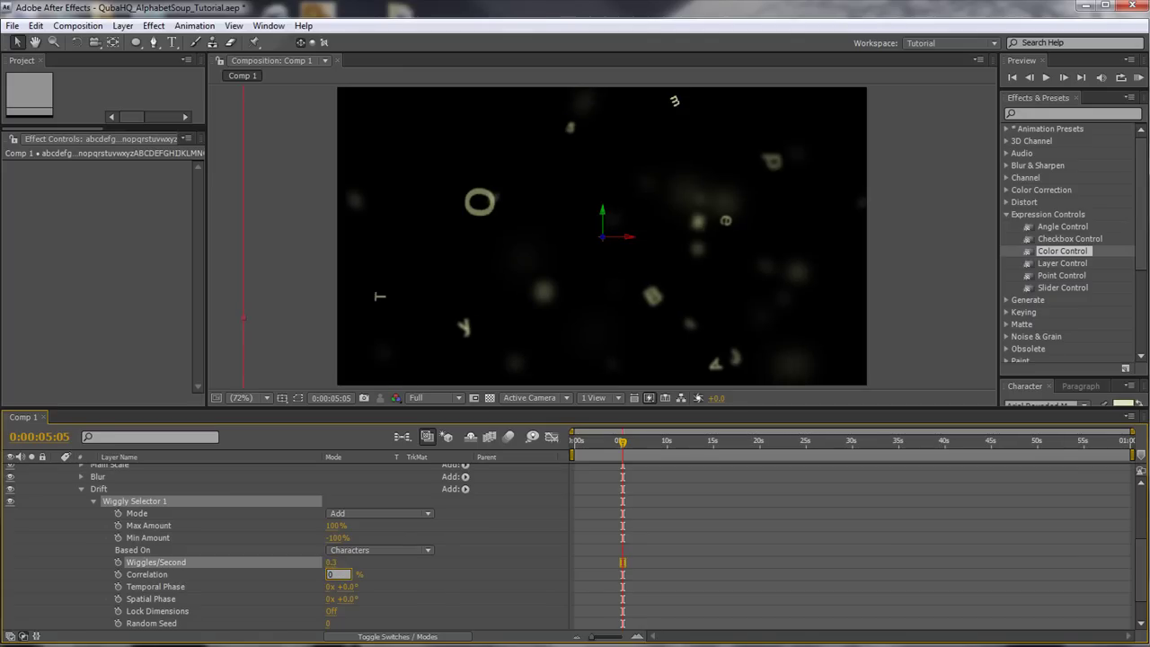
pyautogui.press('Return')
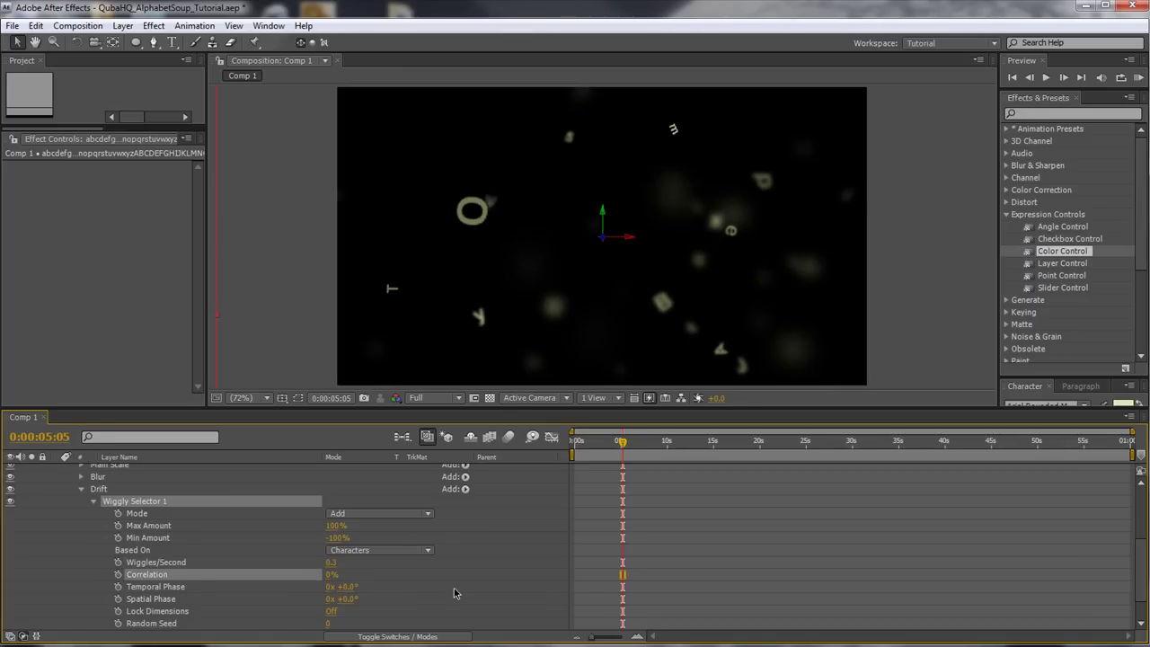
# - Collapse the Drift animator and scrub the timeline to 0:00:15:00 to check the drifting letters
pyautogui.click(94, 501)
pyautogui.click(81, 575)
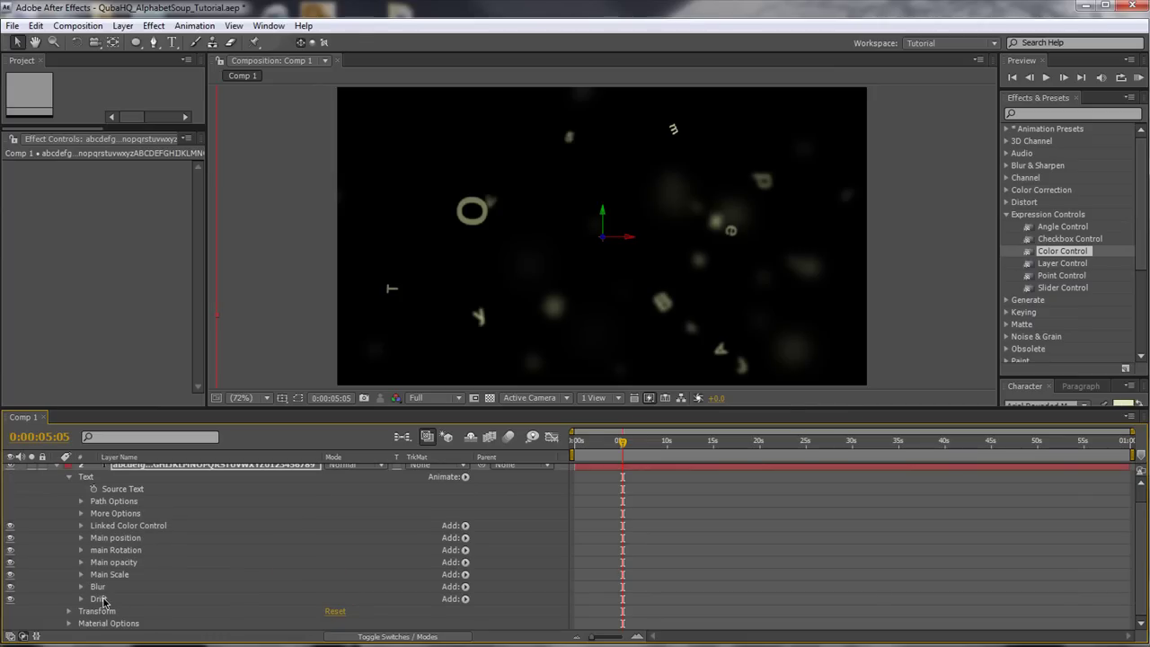
pyautogui.moveTo(621, 442); pyautogui.dragTo(717, 445)
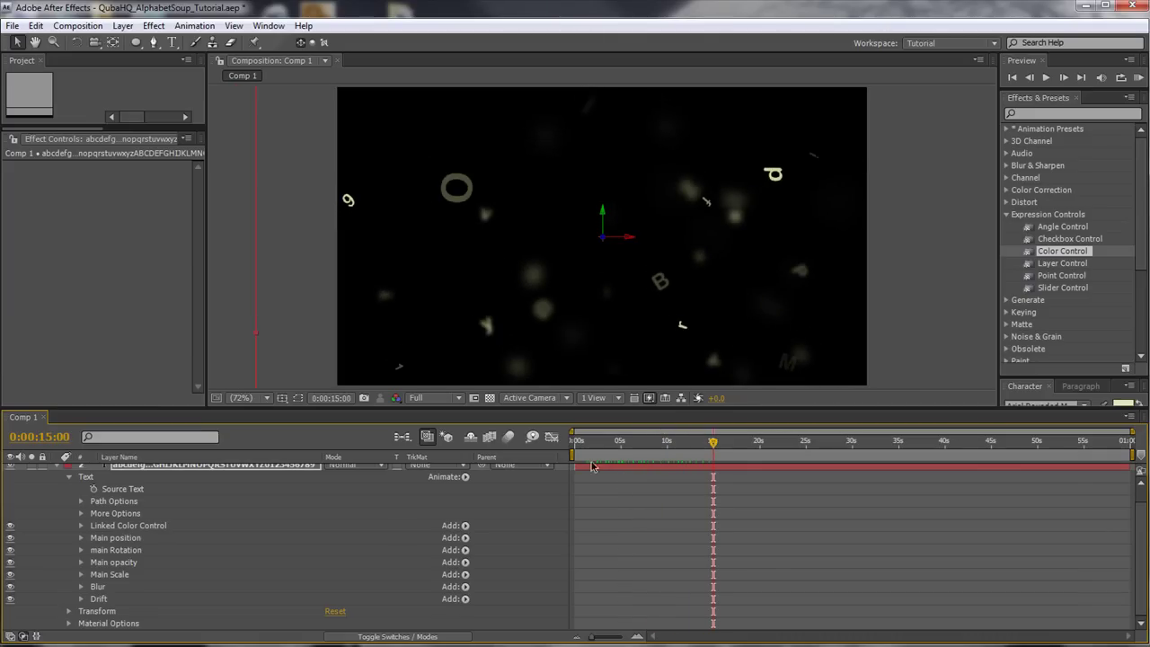
# - Add a Rotation animator to the alphabet text layer
pyautogui.click(96, 477)
pyautogui.click(465, 477)
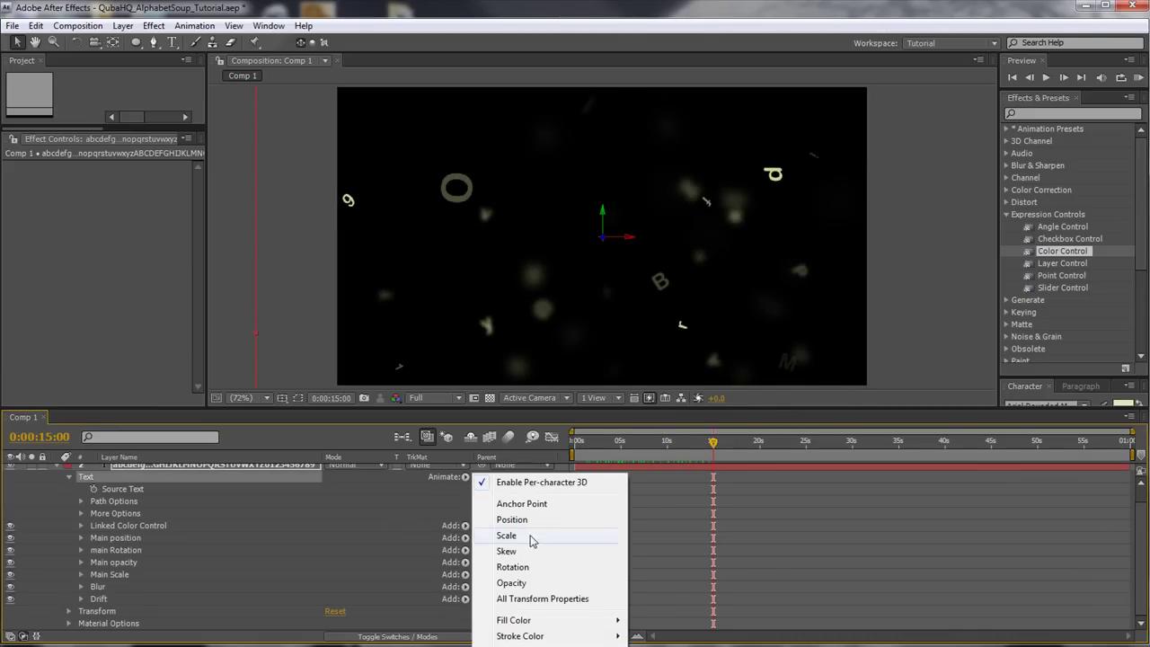
pyautogui.click(537, 571)
pyautogui.click(117, 552)
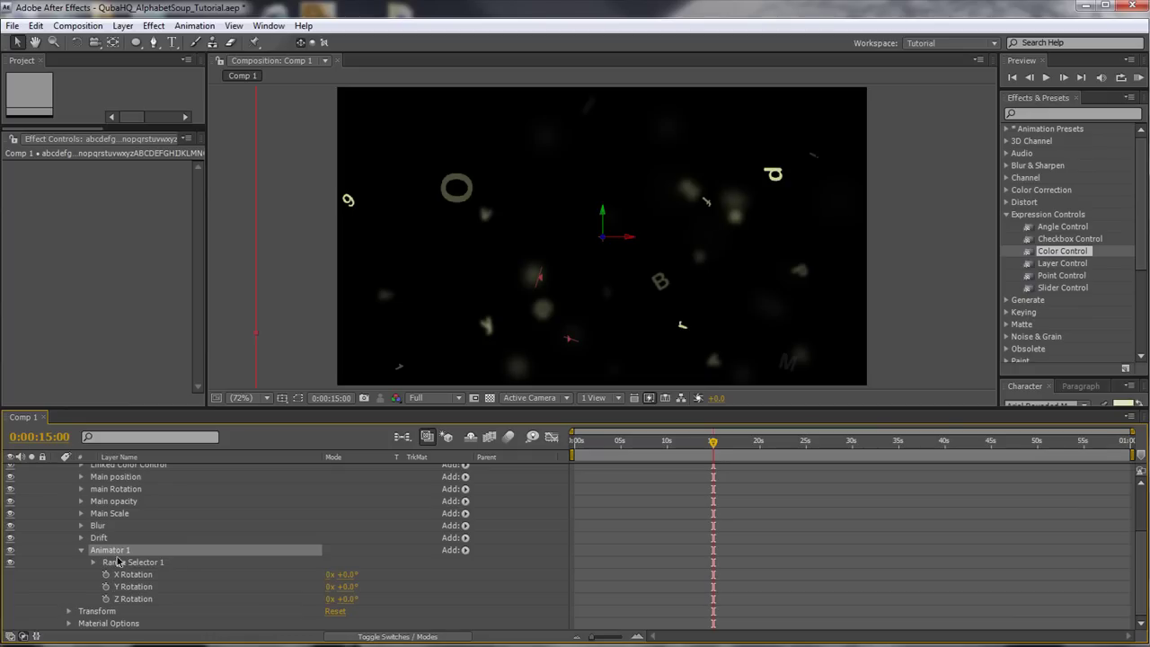
# - Replace the new rotation animator's Range Selector with a copy of the Drift animator's Wiggly selector
pyautogui.click(81, 539)
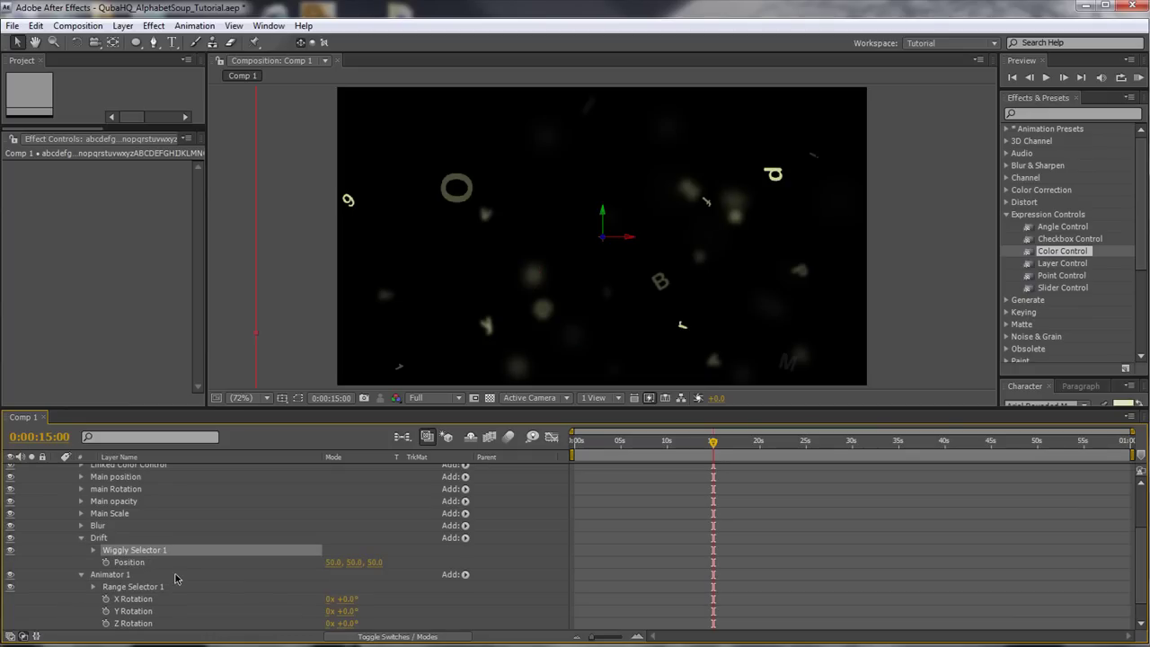
pyautogui.click(128, 588)
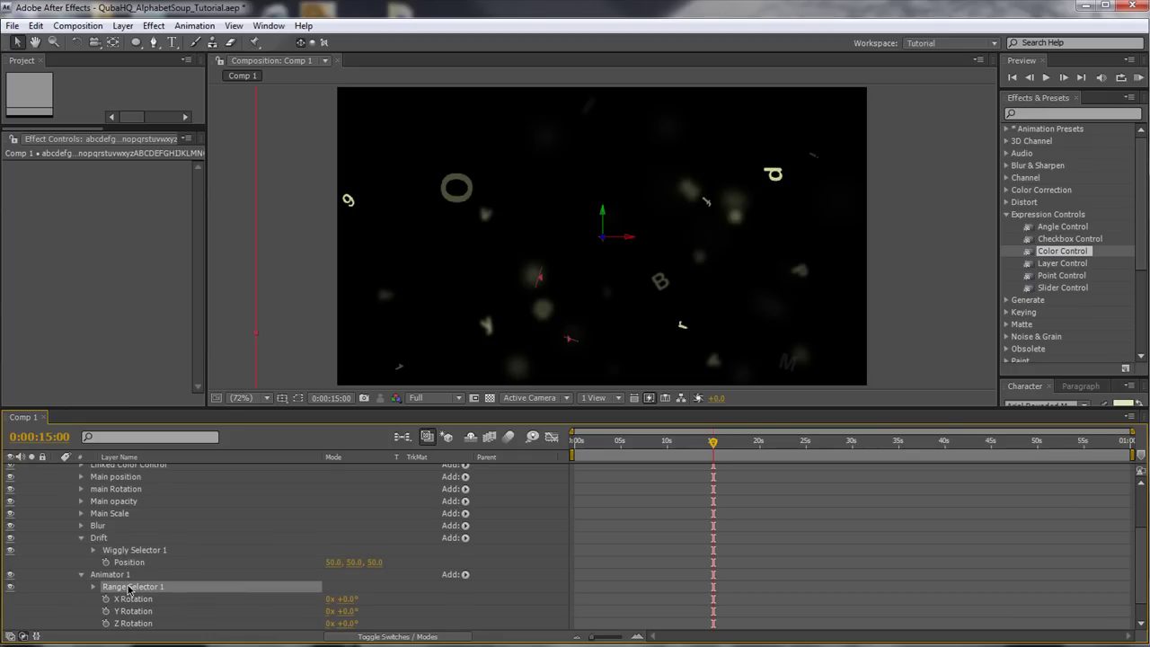
pyautogui.press('Delete')
pyautogui.click(103, 576)
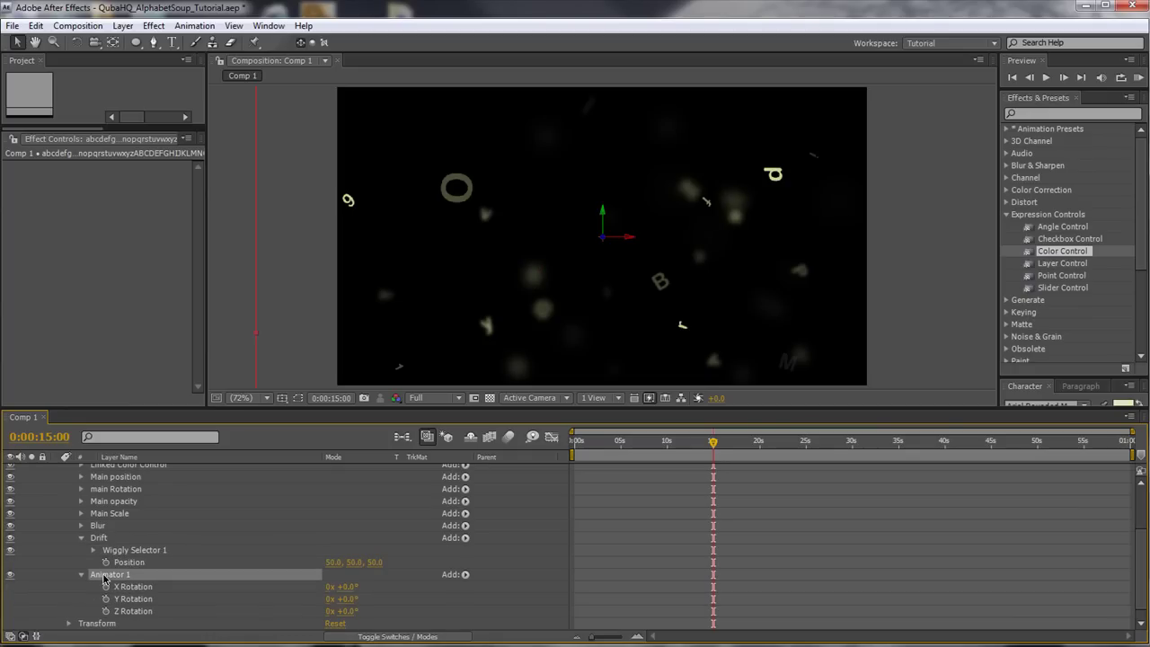
pyautogui.hotkey('ctrl', 'v')
# - Set the new animator's X Rotation to 10°, Y Rotation to 10° and Z Rotation to 20°
pyautogui.click(349, 623)
pyautogui.hotkey('shift', 'Tab')
pyautogui.hotkey('shift', 'Tab')
pyautogui.hotkey('shift', 'Tab')
pyautogui.hotkey('shift', 'Tab')
pyautogui.write('1')
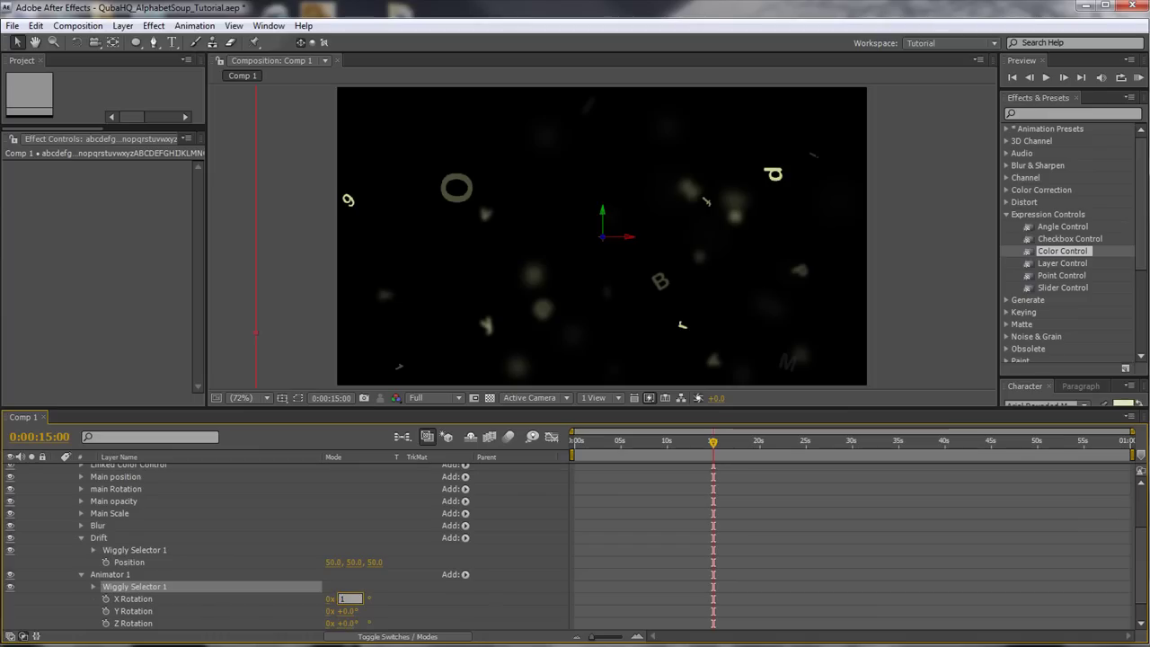
pyautogui.write('0')
pyautogui.press('Tab')
pyautogui.write('10')
pyautogui.press('Tab')
pyautogui.write('20')
pyautogui.click(730, 465)
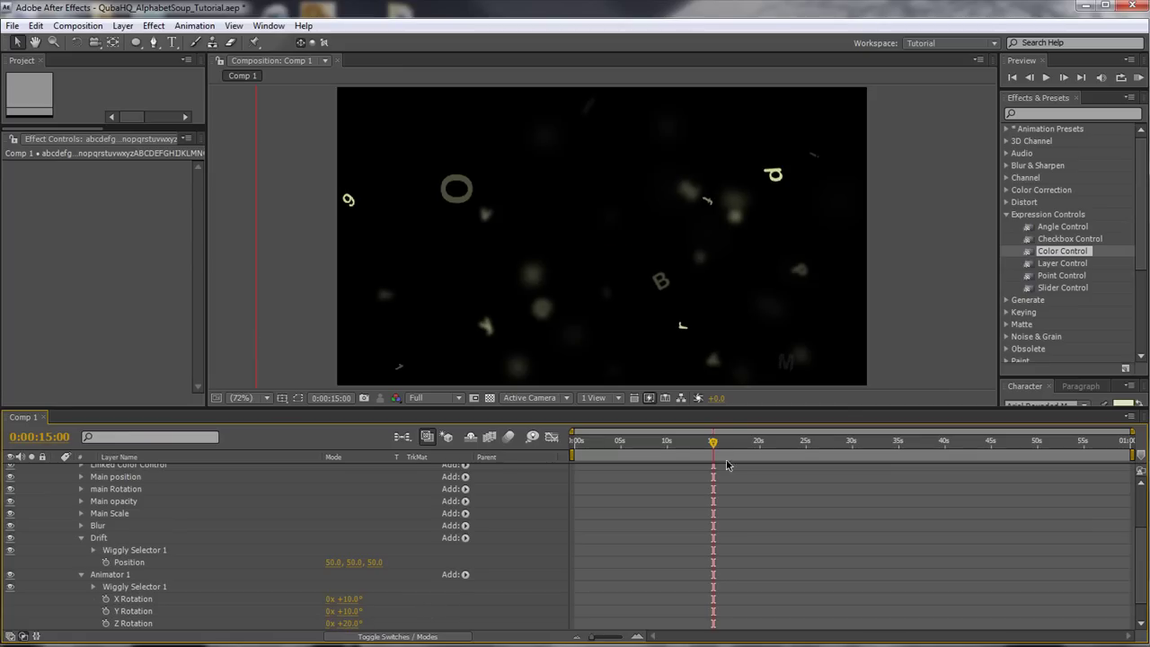
# - Return to the start of the timeline and preview the drifting, rotating letters
pyautogui.click(686, 443)
pyautogui.moveTo(685, 444); pyautogui.dragTo(570, 444)
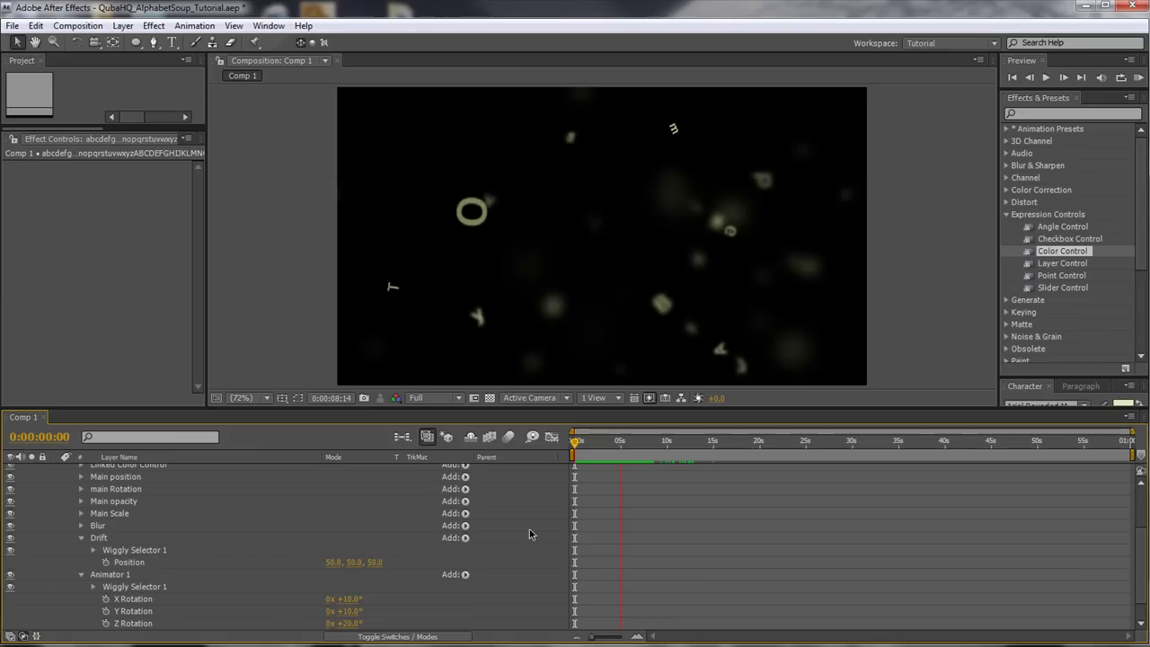
pyautogui.press('space')
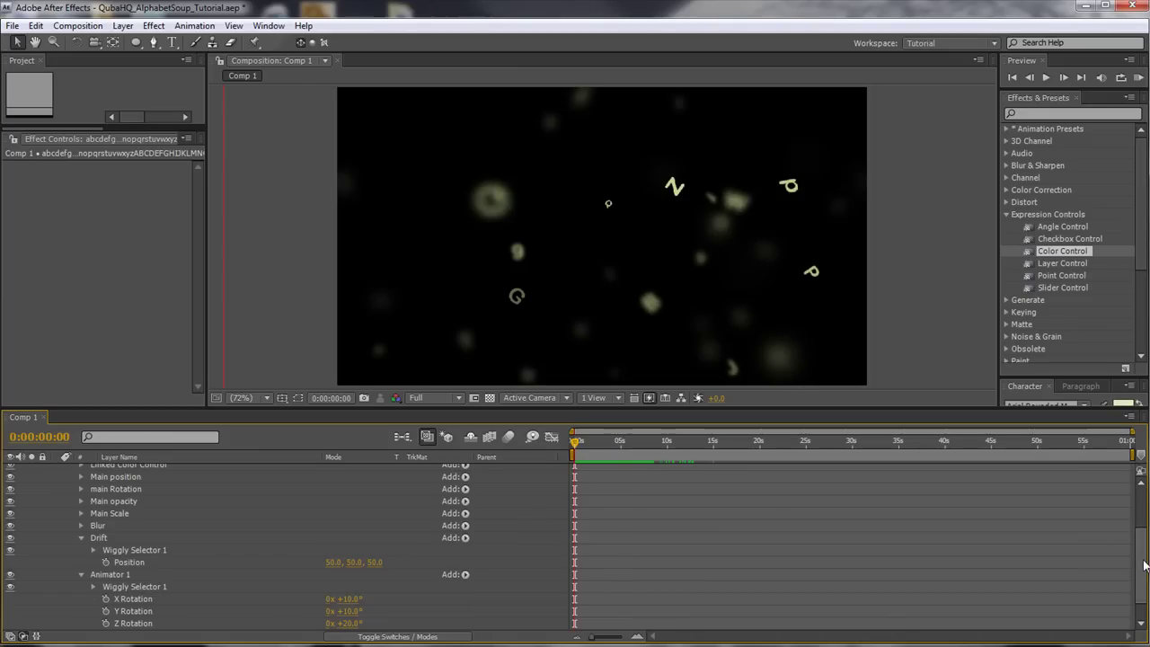
# - Collapse the alphabet text layer's properties and enlarge the composition view above the timeline
pyautogui.scroll(5, 270, 539)
pyautogui.click(55, 482)
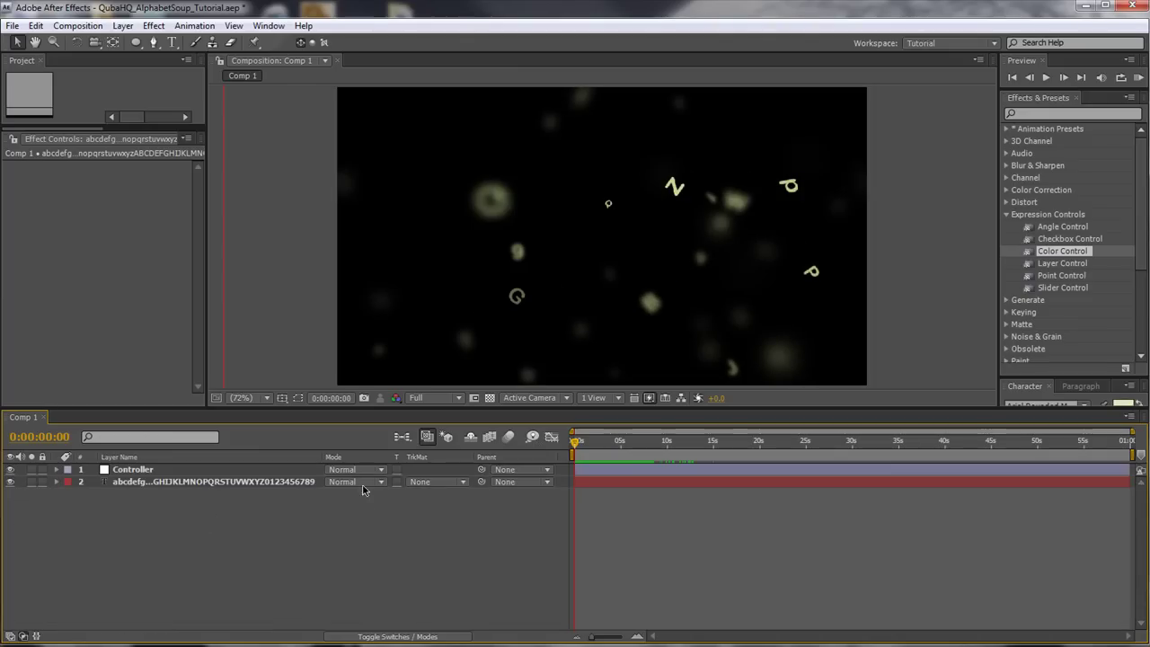
pyautogui.moveTo(692, 409); pyautogui.dragTo(689, 468)
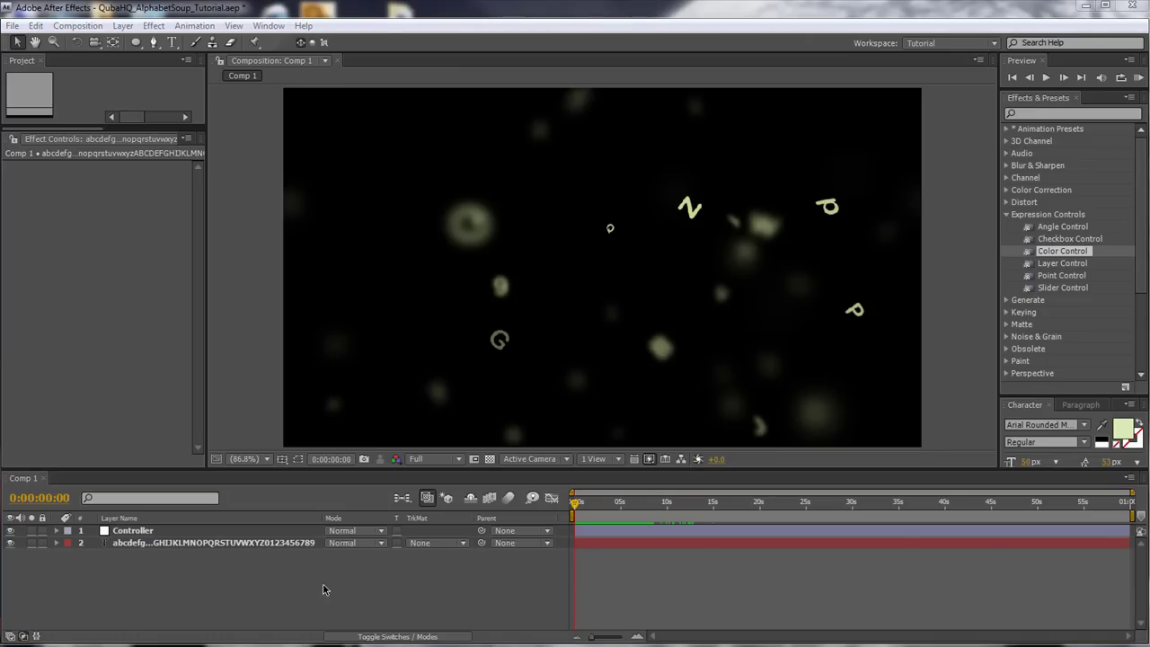
# - Create a new camera named Camera 1 with the 35mm preset
pyautogui.hotkey('ctrl', 'alt', 'shift', 'c')
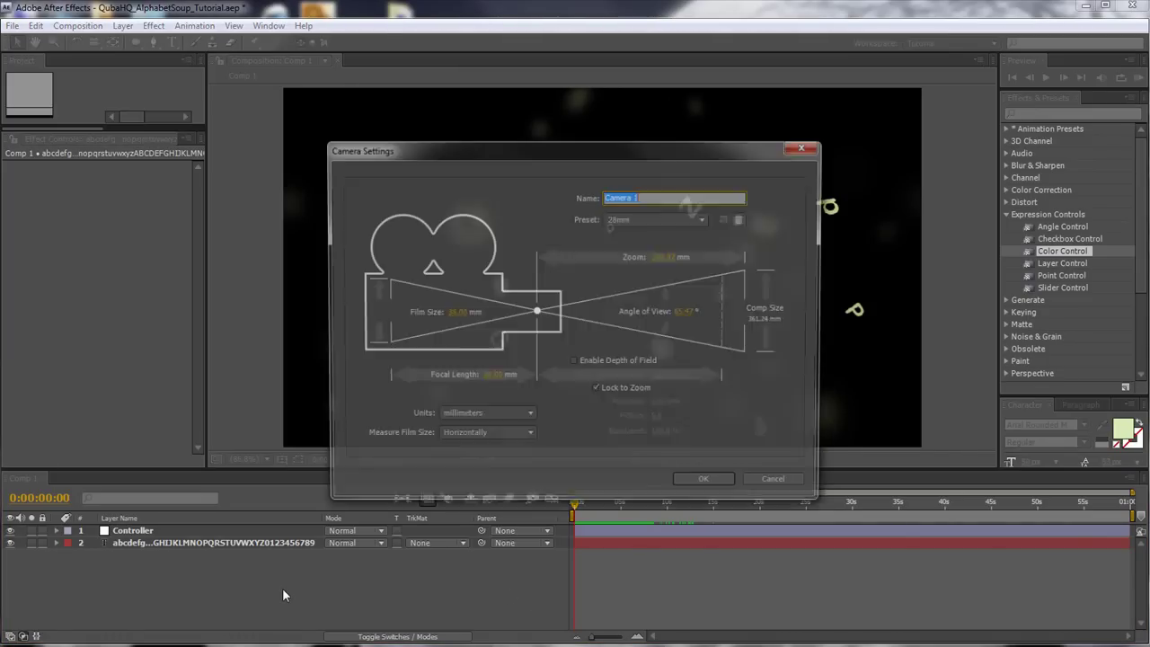
pyautogui.click(665, 218)
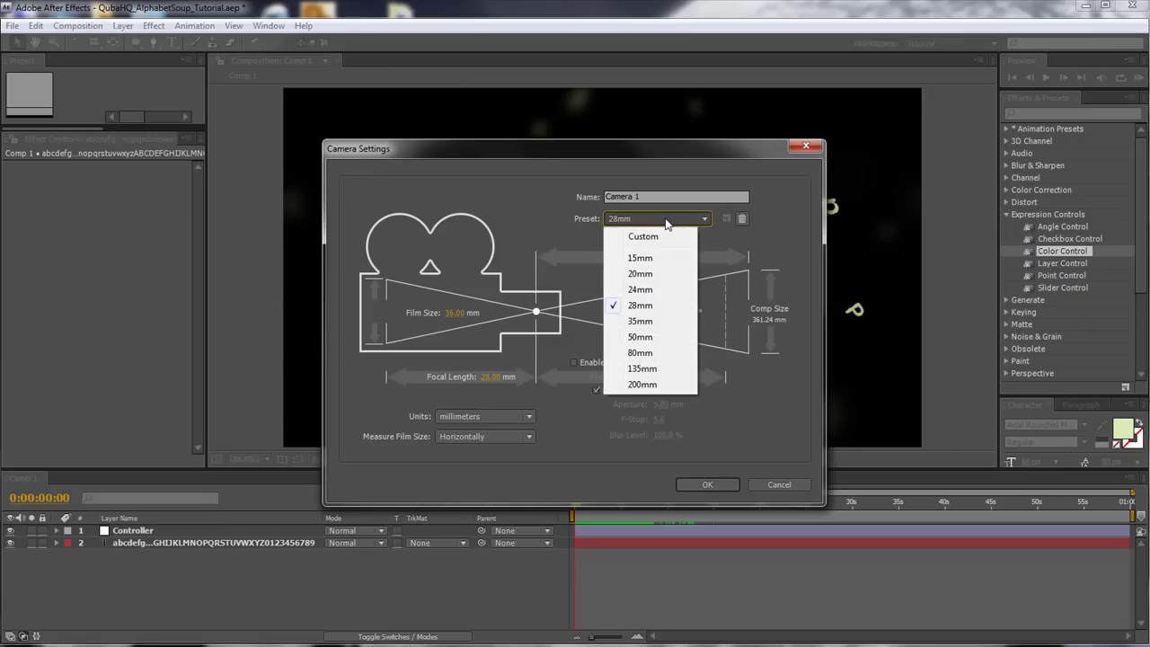
pyautogui.click(642, 323)
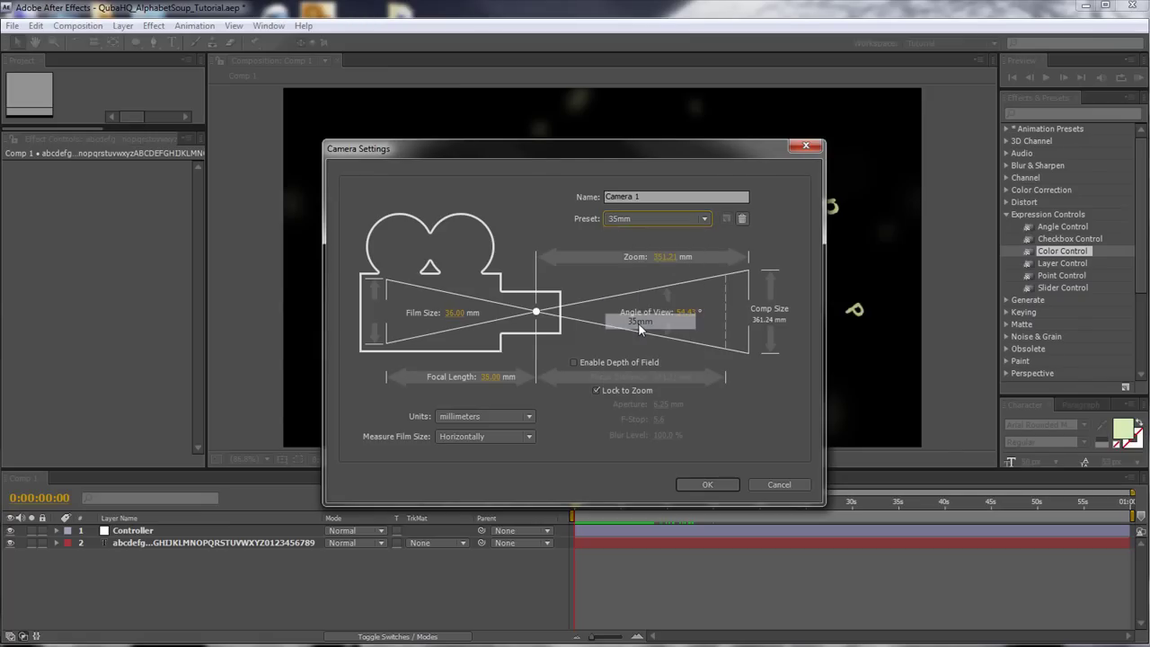
pyautogui.click(709, 486)
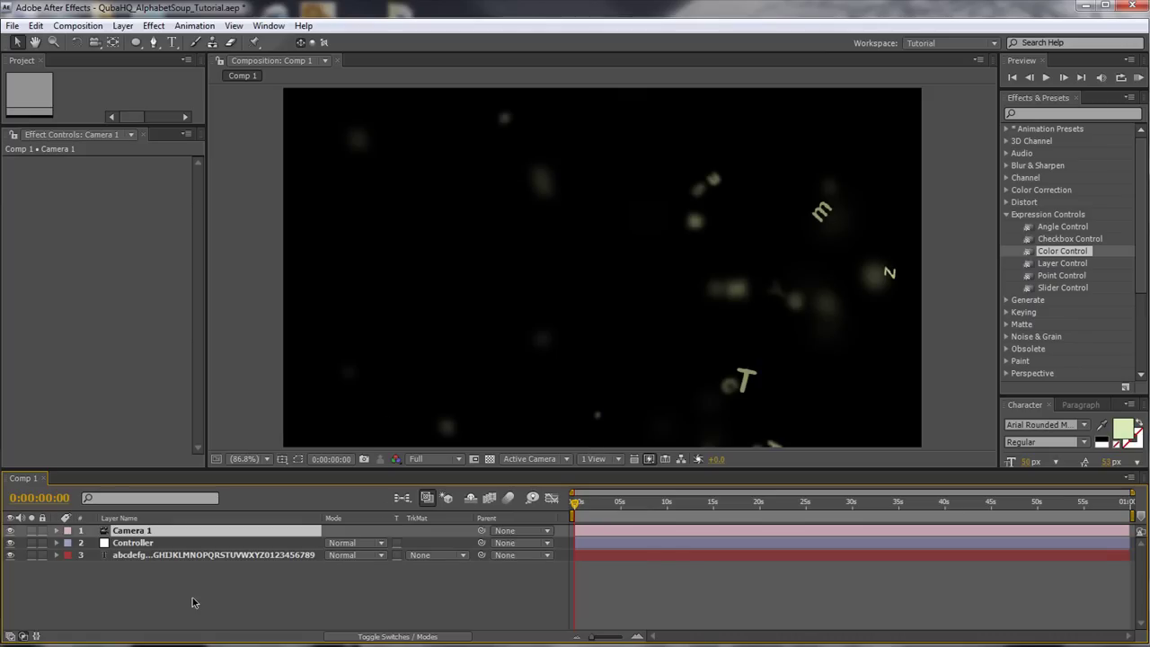
# - Add a null object to the composition
pyautogui.click(122, 26)
pyautogui.moveTo(124, 45)
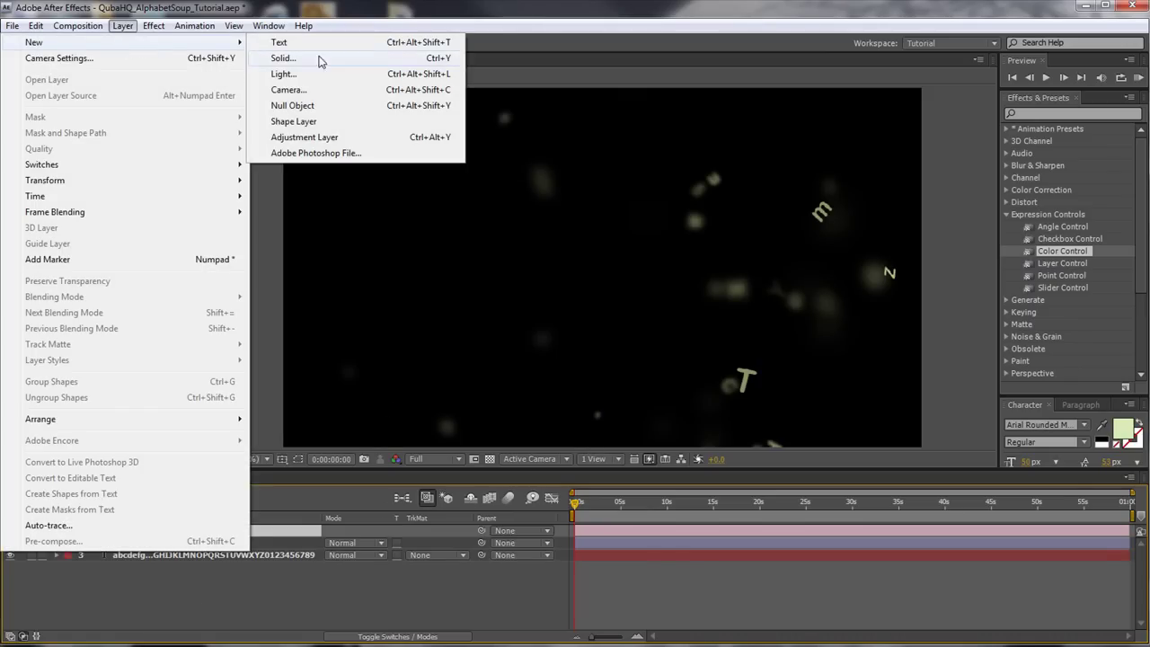
pyautogui.click(292, 105)
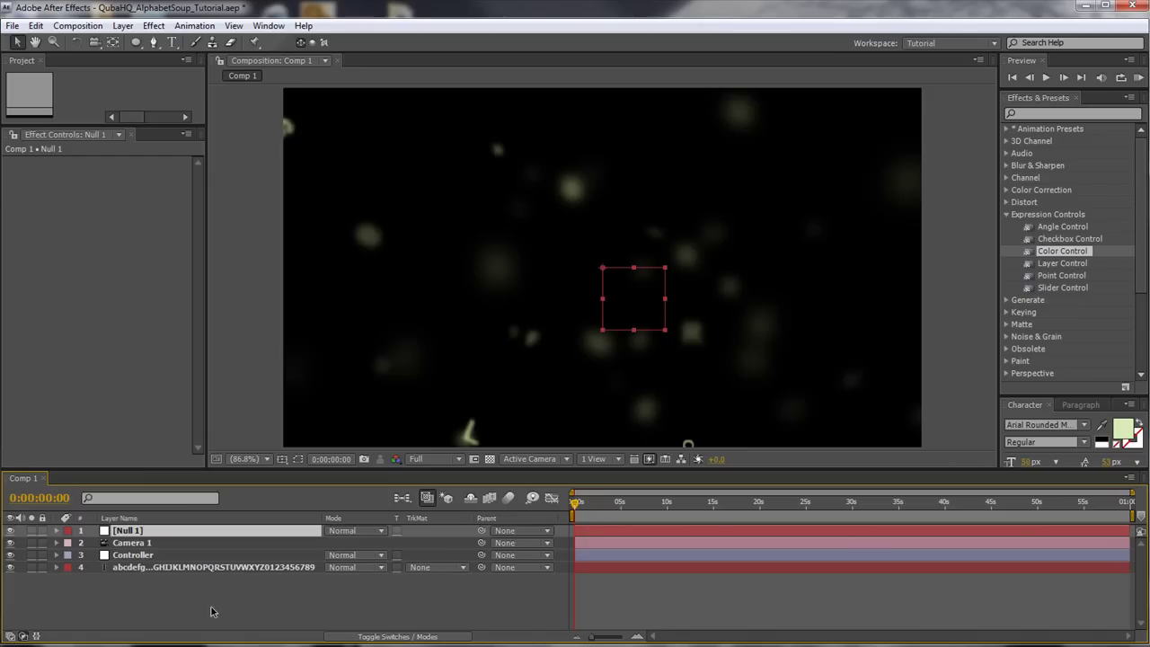
# - Make the Null 1 layer 3D and parent Camera 1 to it
pyautogui.click(22, 637)
pyautogui.click(23, 636)
pyautogui.click(10, 636)
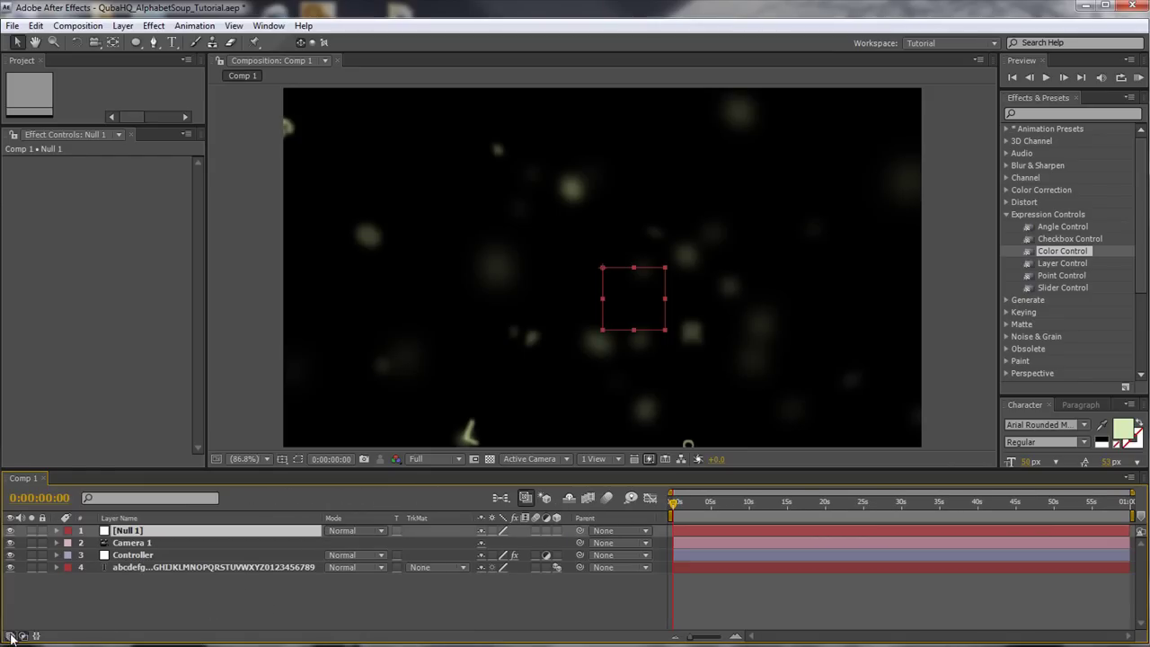
pyautogui.click(556, 531)
pyautogui.click(10, 636)
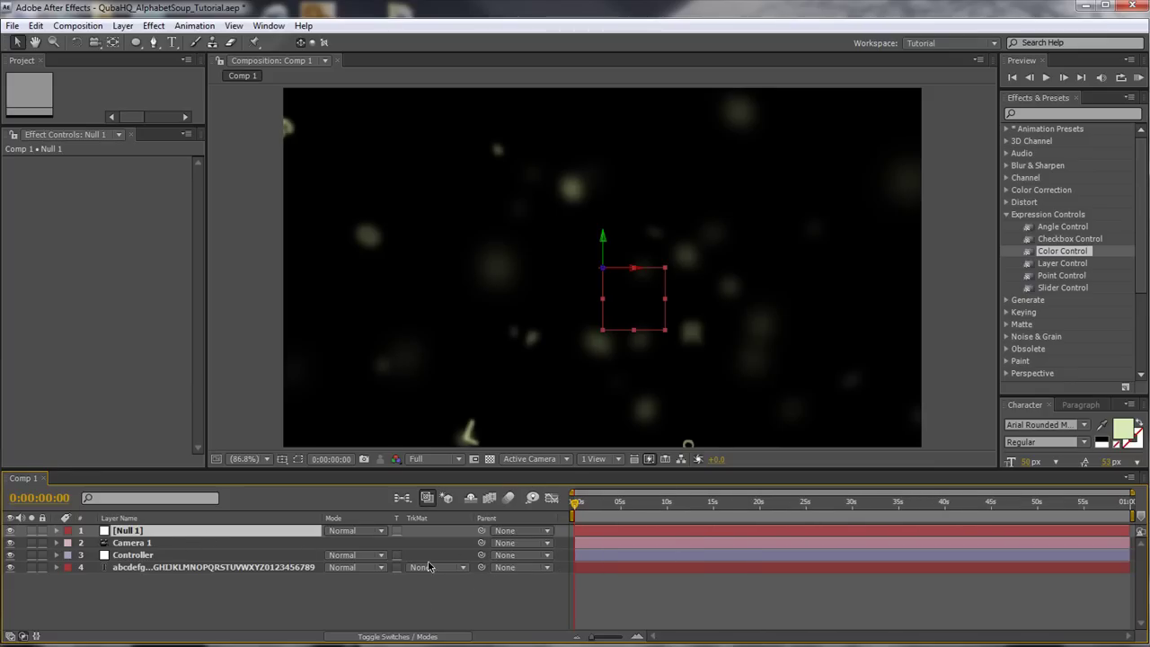
pyautogui.moveTo(482, 543); pyautogui.dragTo(128, 535)
# - Add the expression value+[0,0,time*100] to Null 1's Position and check the camera movement from the timeline's start
pyautogui.press('p')
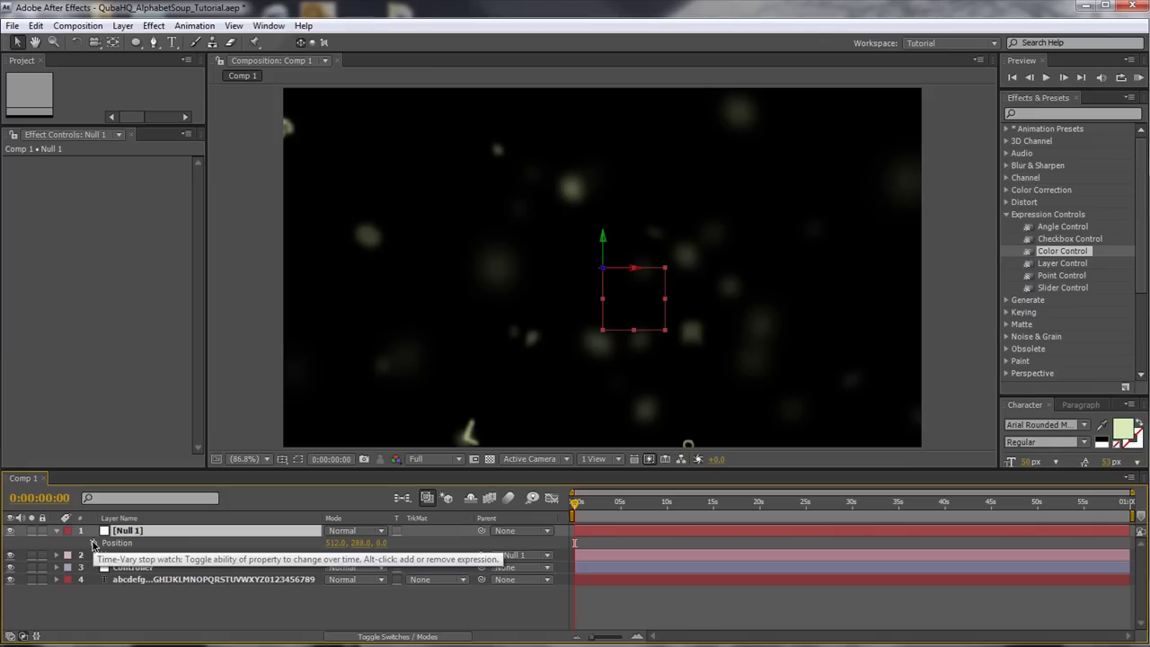
pyautogui.keyDown('alt'); pyautogui.click(92, 544); pyautogui.keyUp('alt')
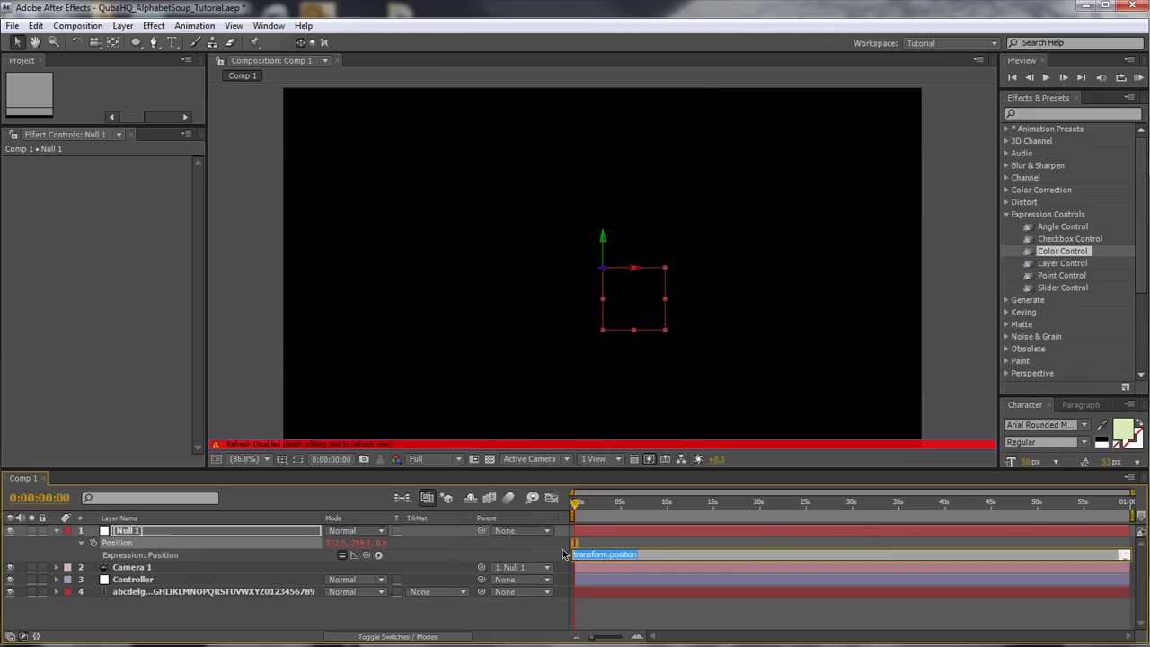
pyautogui.write('value+[0,0,time*')
pyautogui.write('10')
pyautogui.click(469, 623)
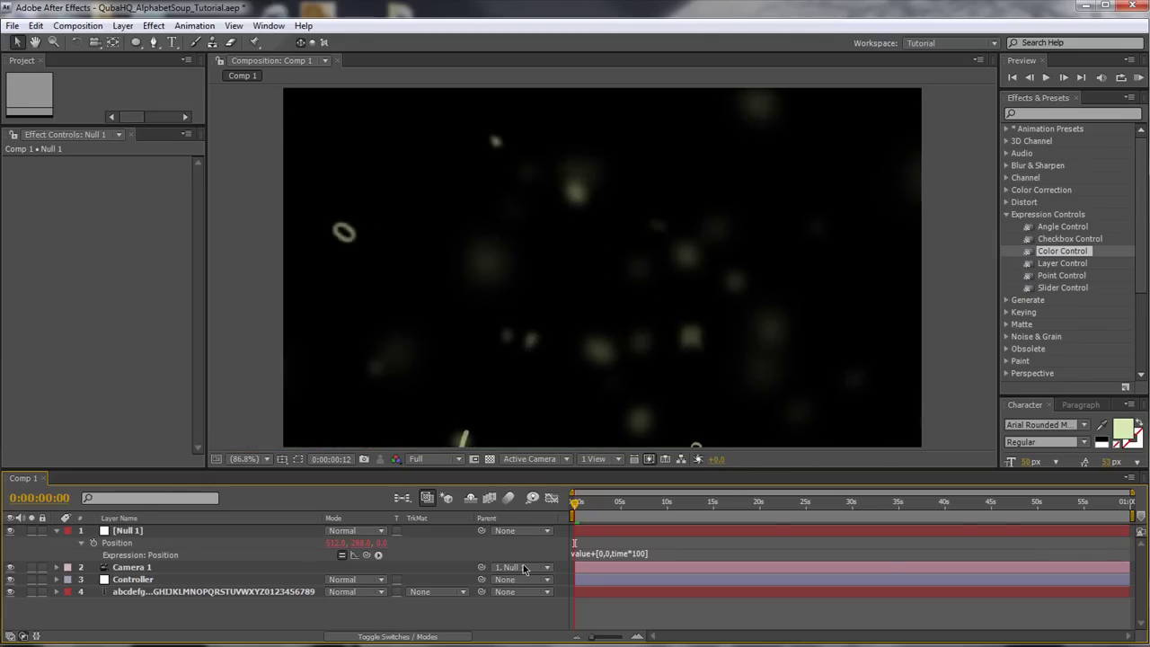
pyautogui.moveTo(579, 503); pyautogui.dragTo(491, 504)
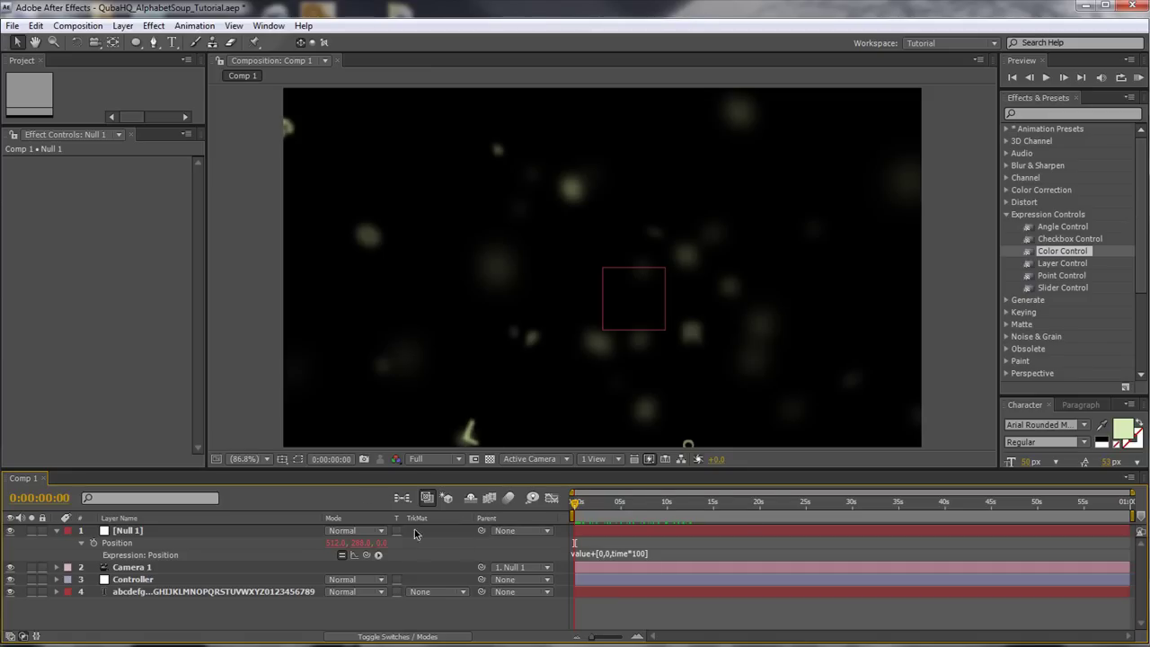
# - Move the Controller layer above Null 1 in the layer stack
pyautogui.click(142, 579)
pyautogui.moveTo(144, 531); pyautogui.dragTo(144, 532)
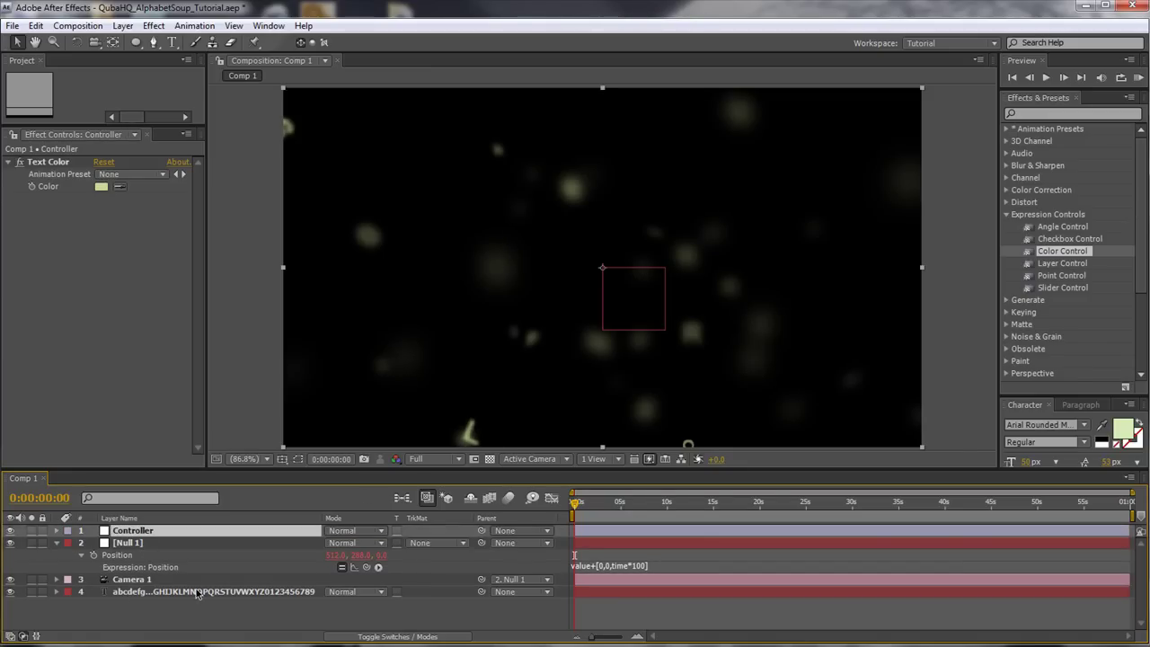
pyautogui.click(133, 618)
# - Add a Slider Control to the Controller layer and rename it Movement Speed
pyautogui.click(124, 531)
pyautogui.click(92, 271)
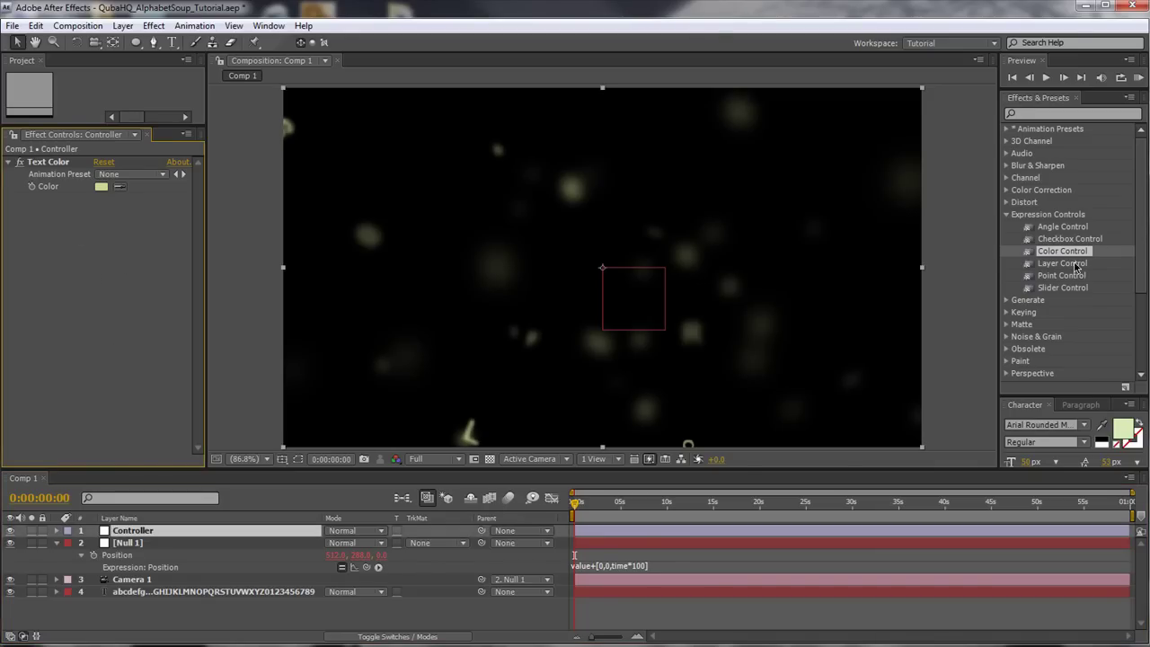
pyautogui.moveTo(1063, 288); pyautogui.dragTo(54, 205)
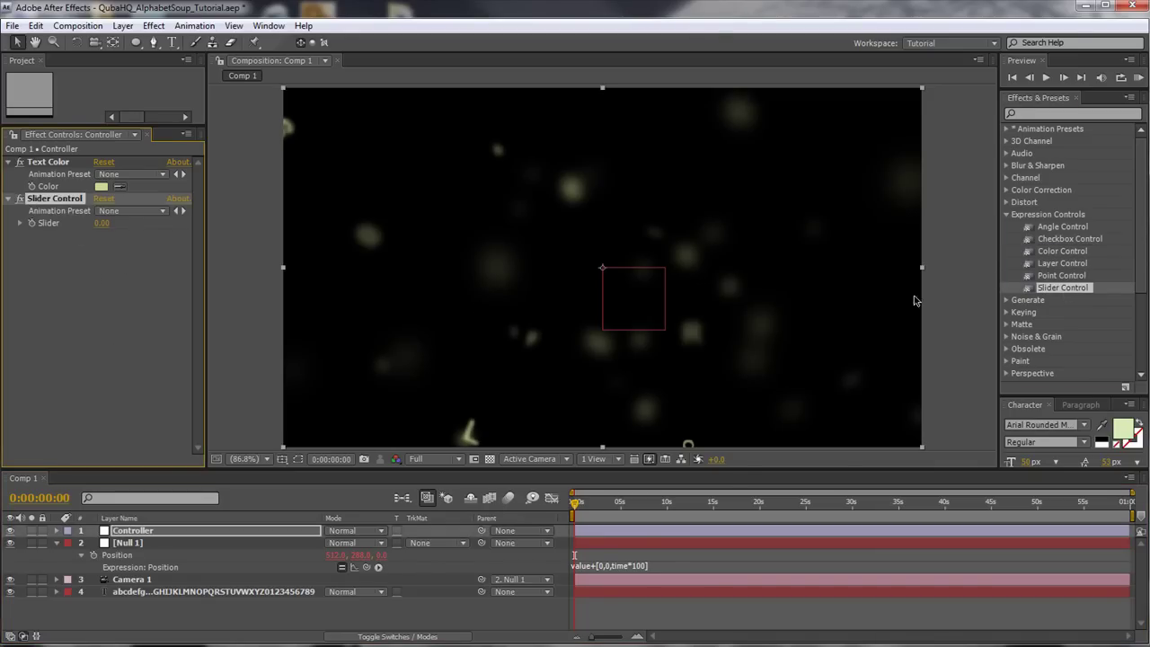
pyautogui.click(50, 204)
pyautogui.press('Return')
pyautogui.write('Movement')
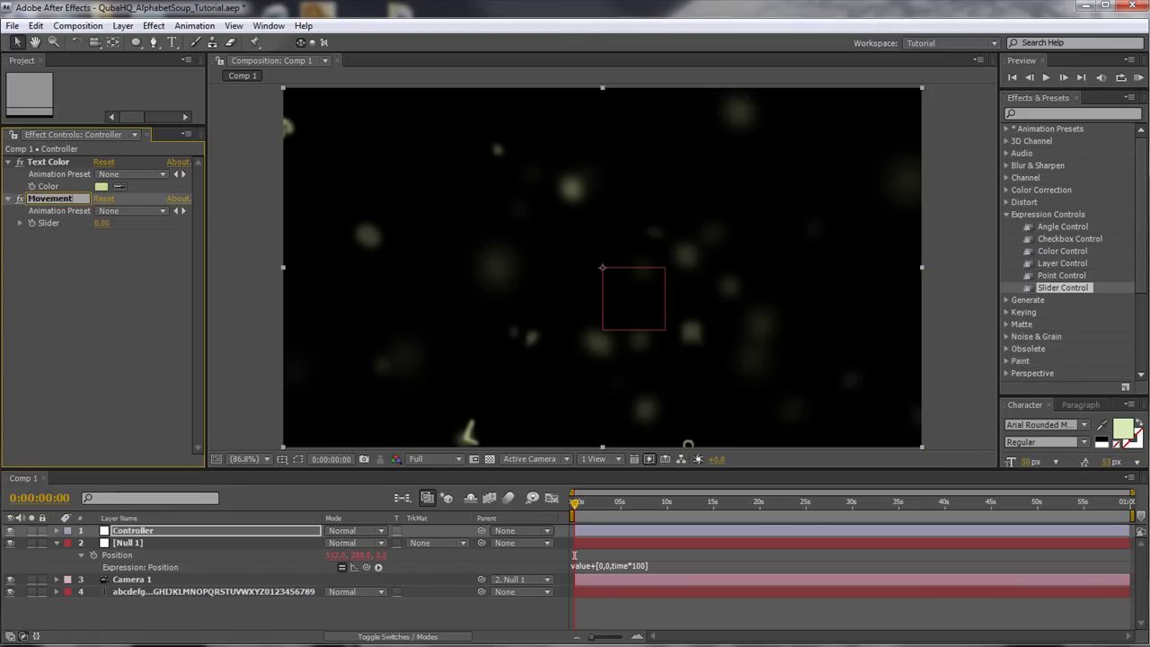
pyautogui.write(' Speed')
pyautogui.press('Return')
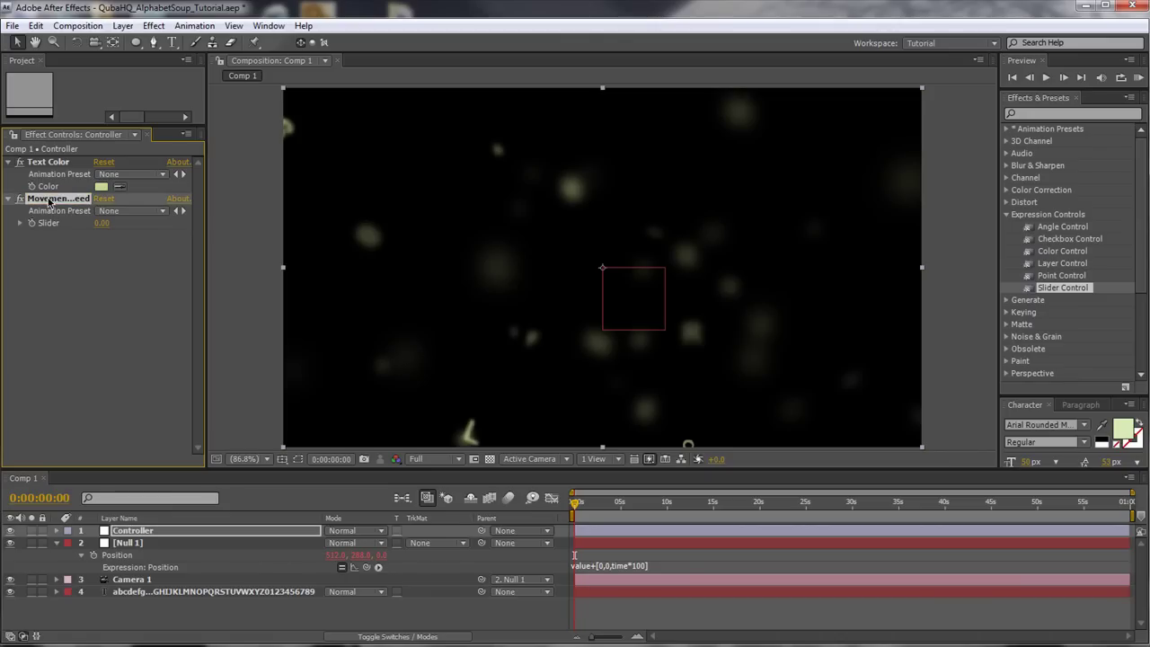
# - Set the Controller's Movement Speed slider to 100
pyautogui.click(104, 223)
pyautogui.write('100')
pyautogui.press('Return')
# - Replace the 100 in Null 1's Position expression with a link to the Controller's Movement Speed slider and scrub the start of the timeline
pyautogui.click(610, 567)
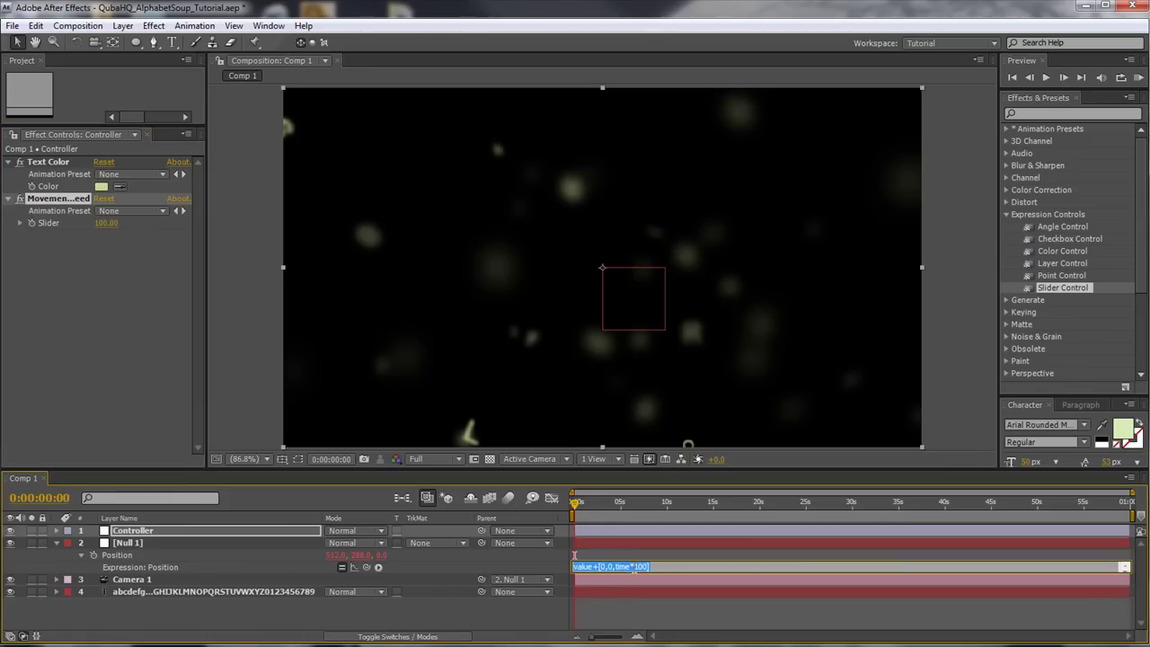
pyautogui.click(636, 567)
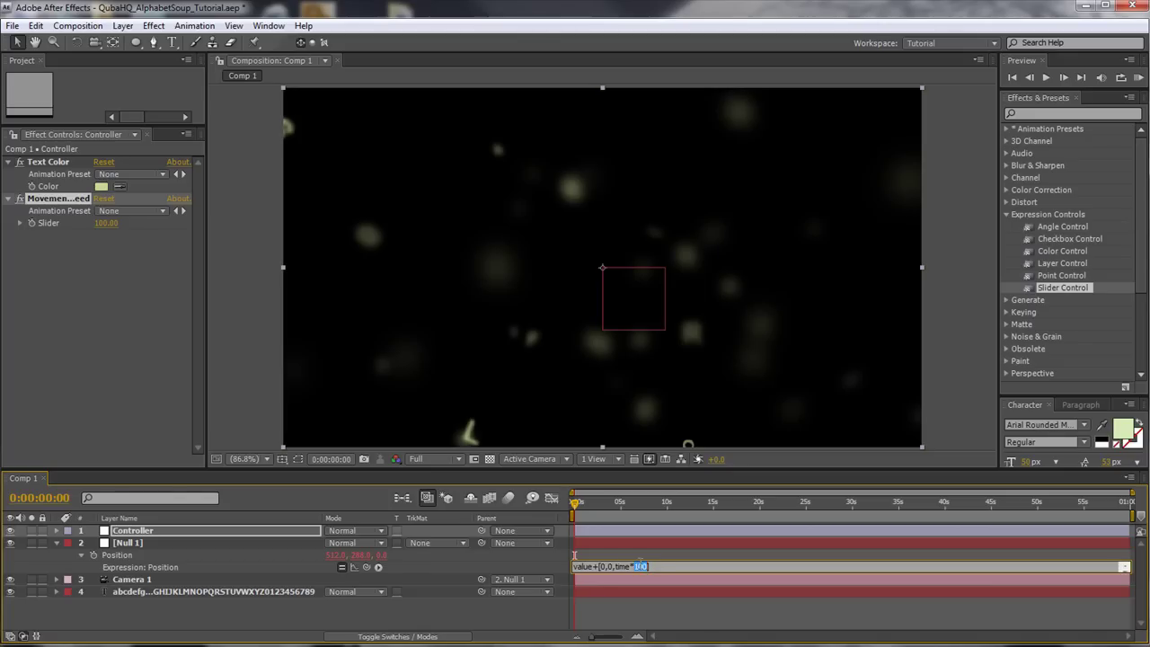
pyautogui.moveTo(366, 567); pyautogui.dragTo(49, 225)
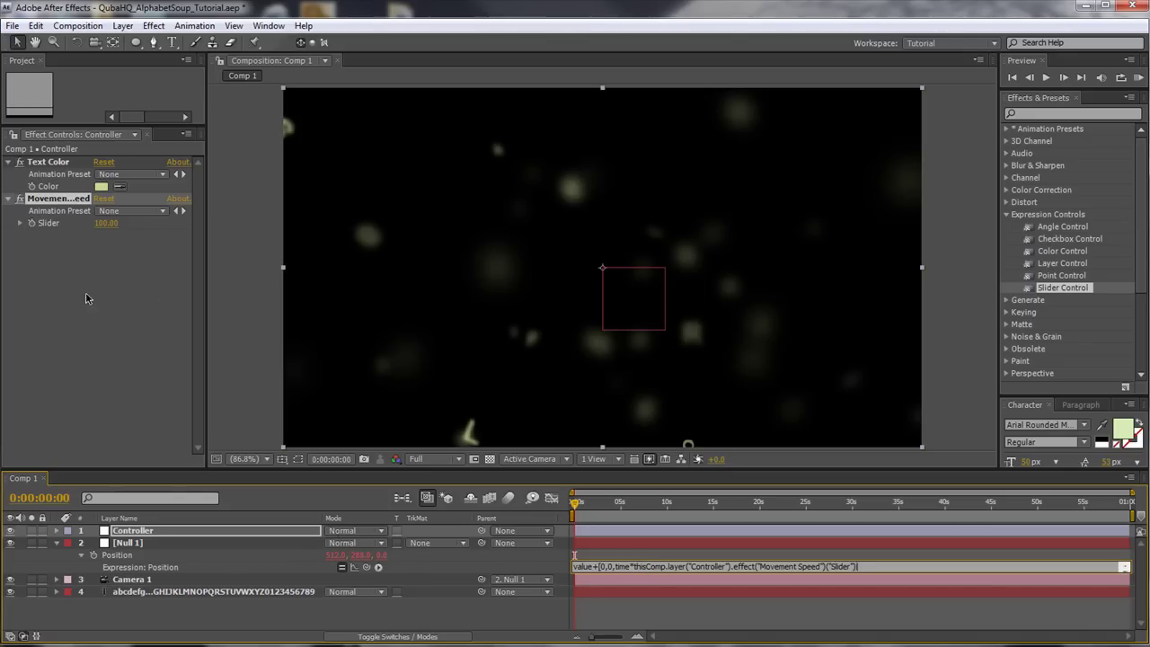
pyautogui.click(93, 306)
pyautogui.moveTo(575, 502); pyautogui.dragTo(548, 511)
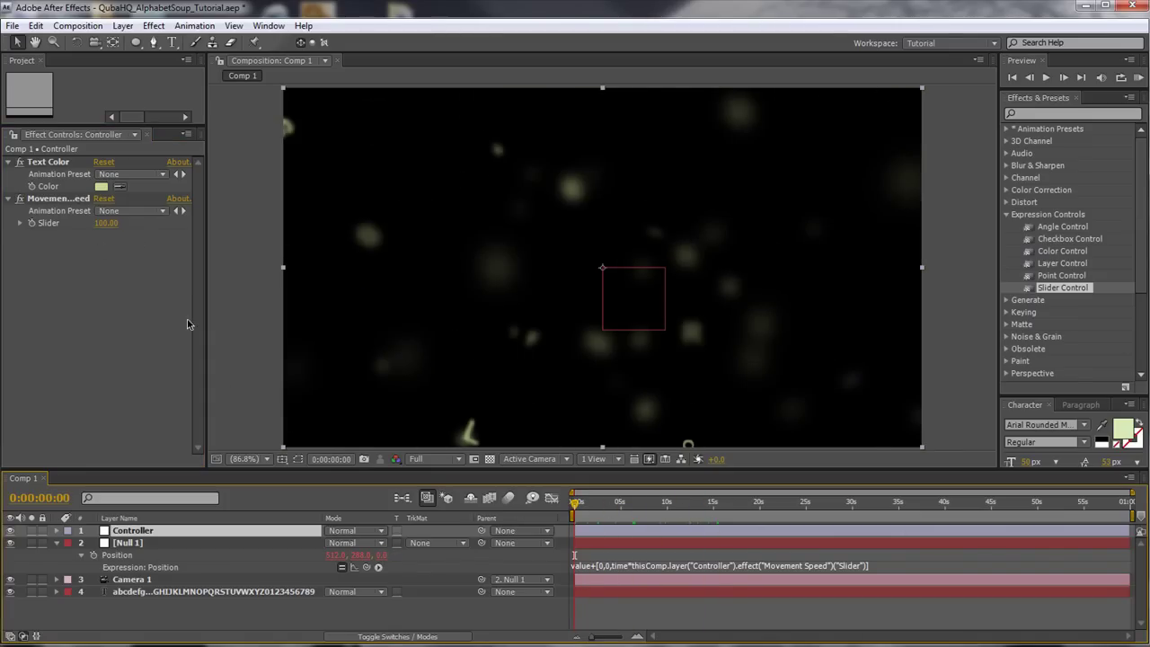
# - Reveal Null 1's rotation properties, duplicate the Controller's Movement Speed control as Rotation Speed, and set its slider to 10
pyautogui.click(130, 544)
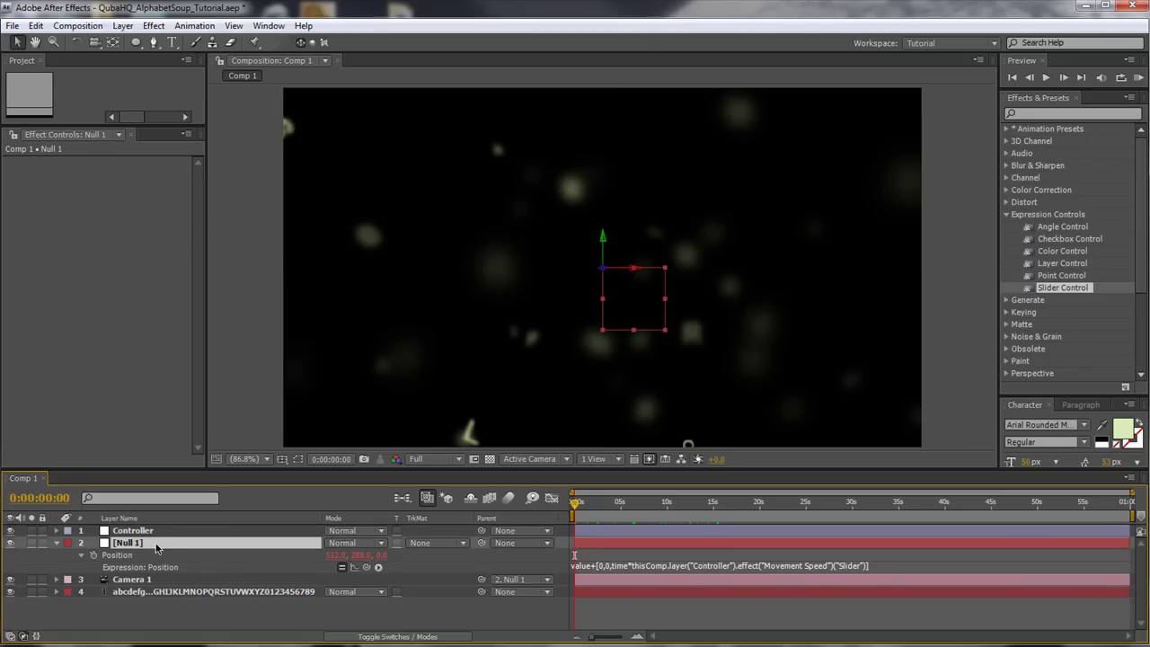
pyautogui.press('r')
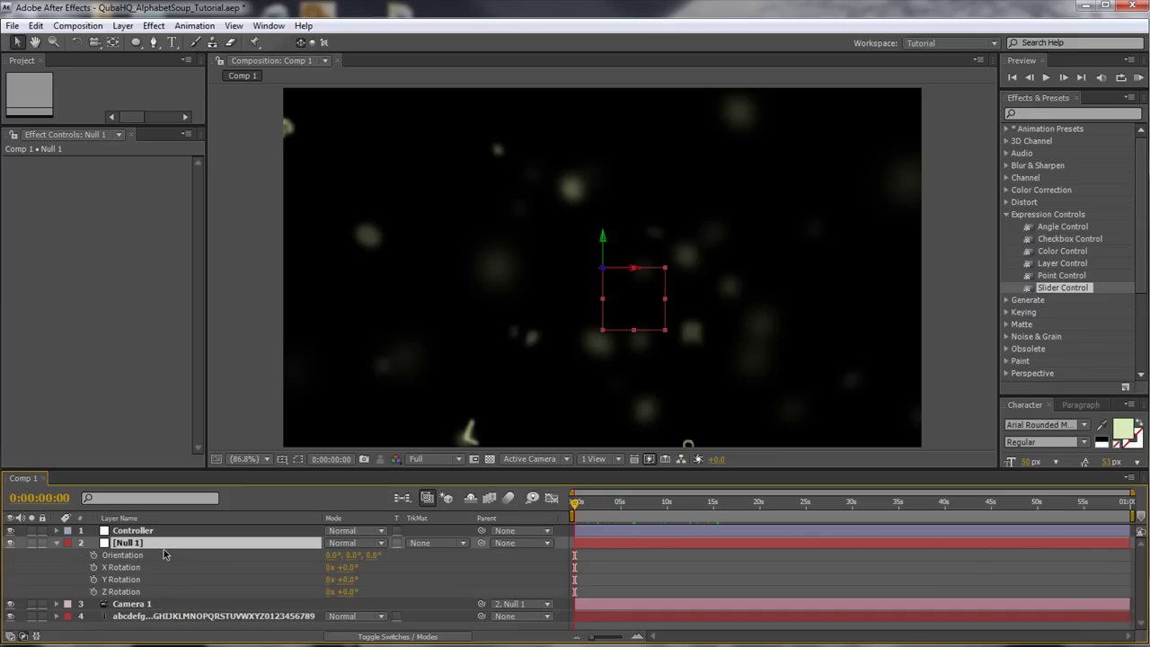
pyautogui.click(133, 531)
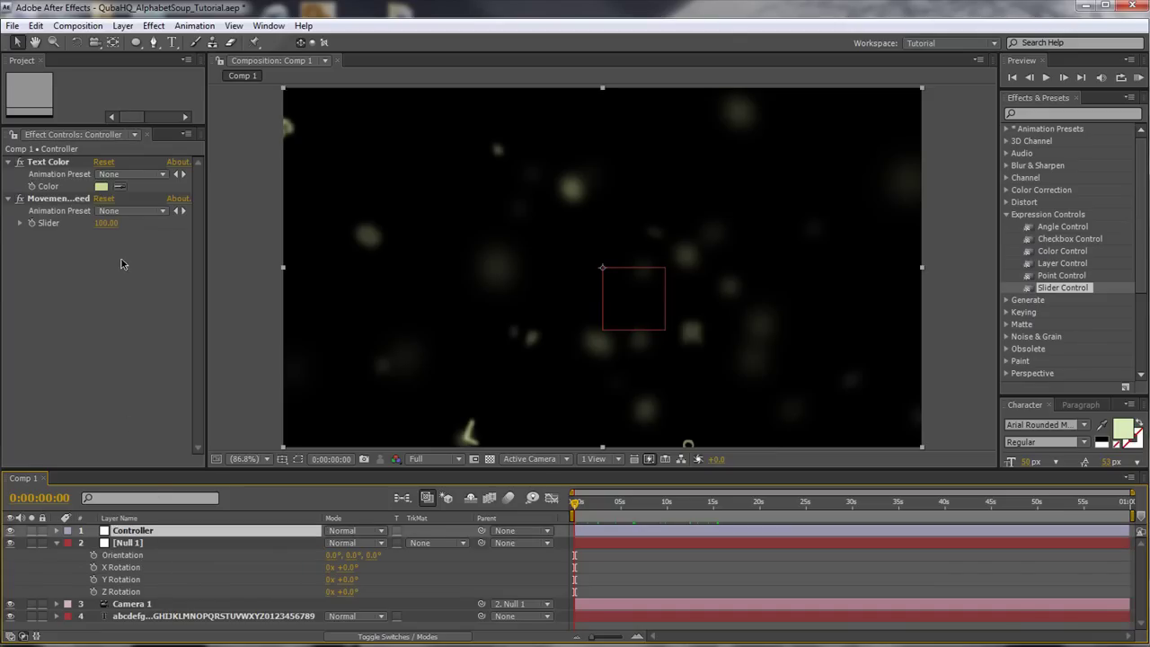
pyautogui.click(60, 200)
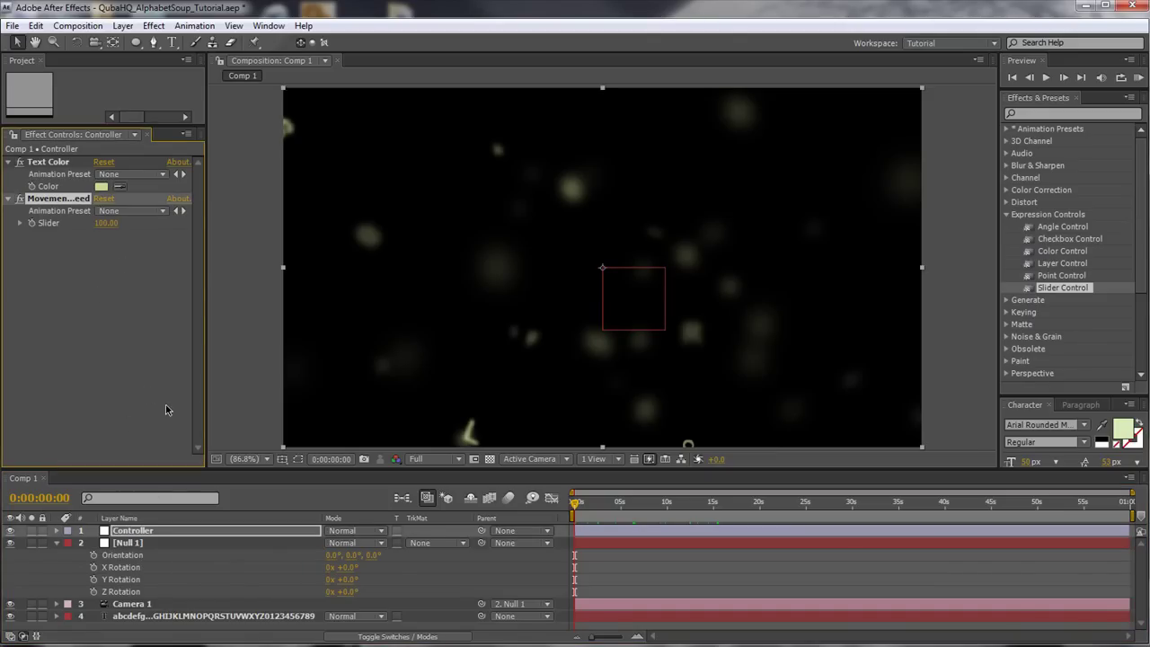
pyautogui.moveTo(206, 311); pyautogui.dragTo(262, 311)
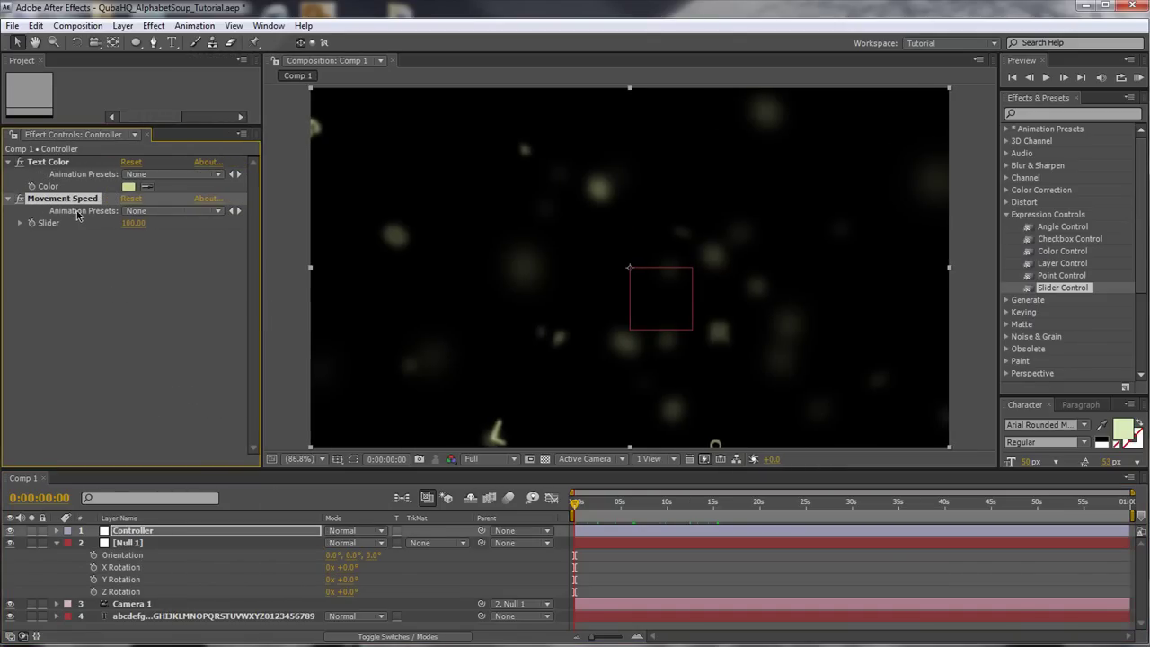
pyautogui.hotkey('ctrl', 'd')
pyautogui.press('Return')
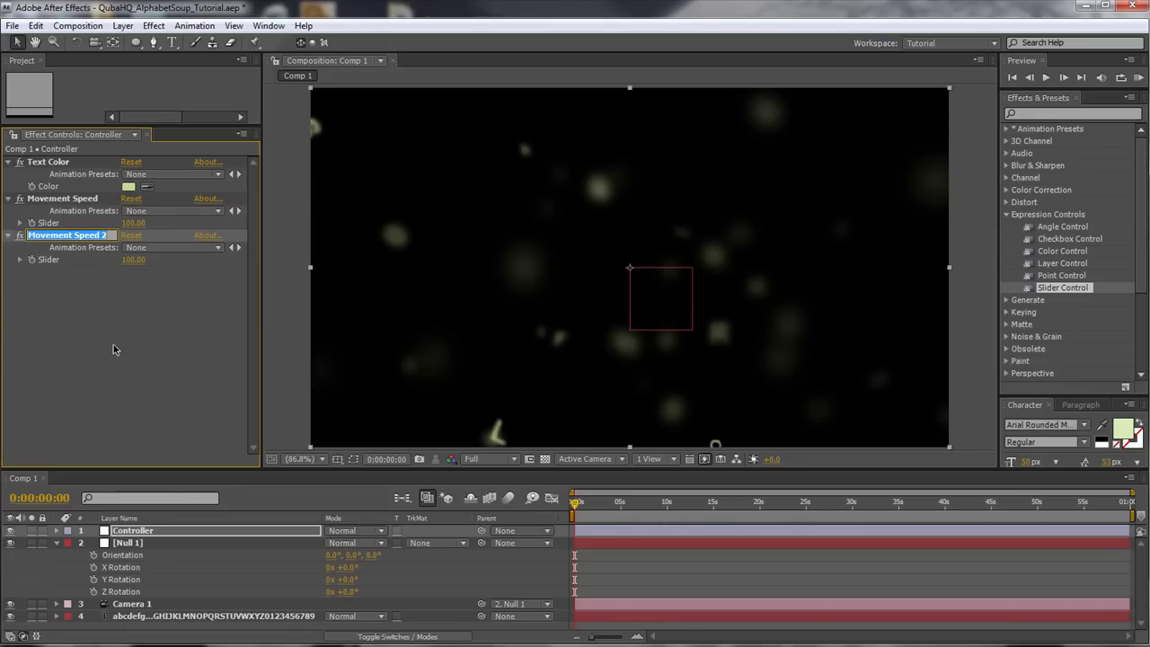
pyautogui.write('Rotatio')
pyautogui.press('Return')
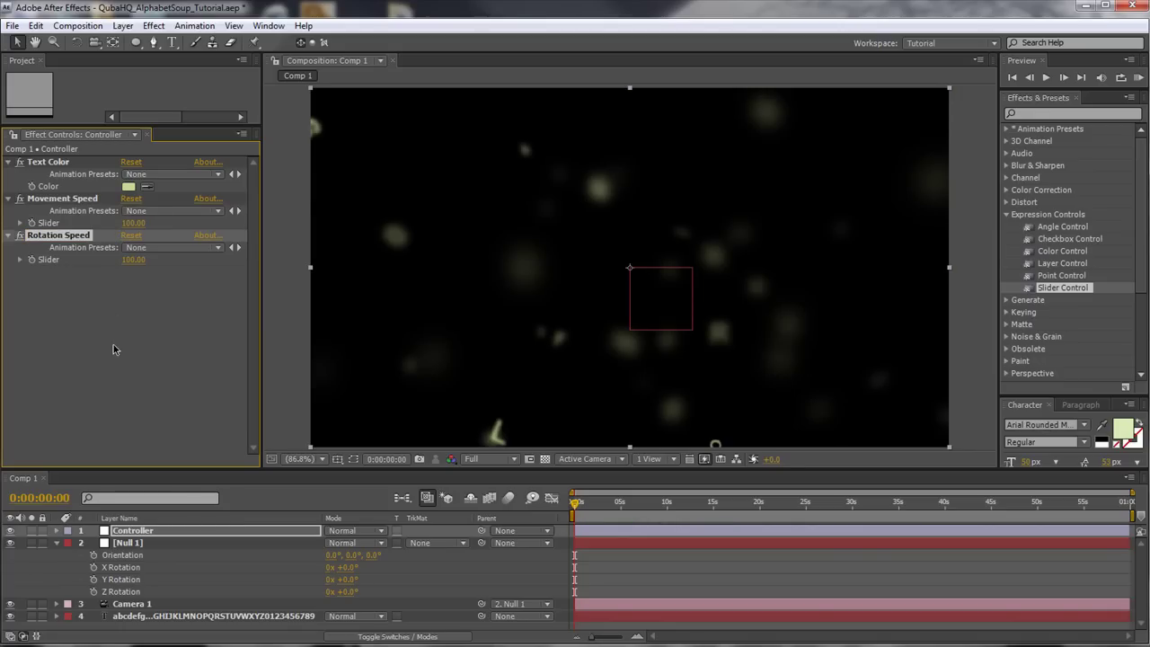
pyautogui.click(132, 260)
pyautogui.press('Return')
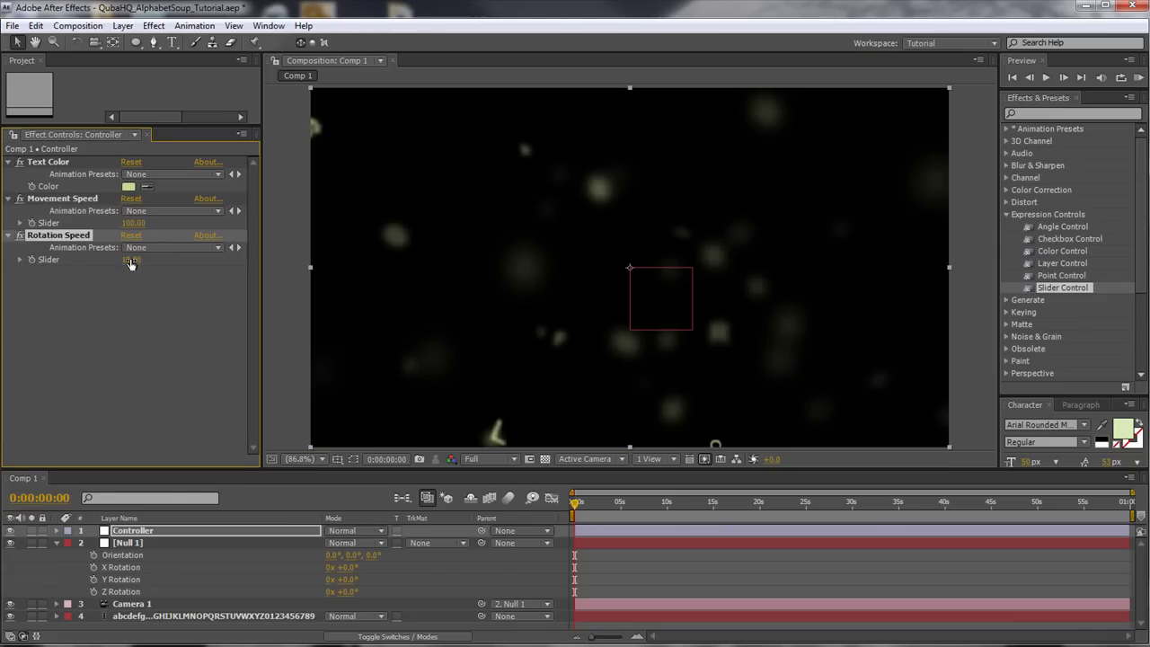
# - Add an expression to Null 1's Z Rotation that starts with time*
pyautogui.keyDown('alt'); pyautogui.click(95, 593); pyautogui.keyUp('alt')
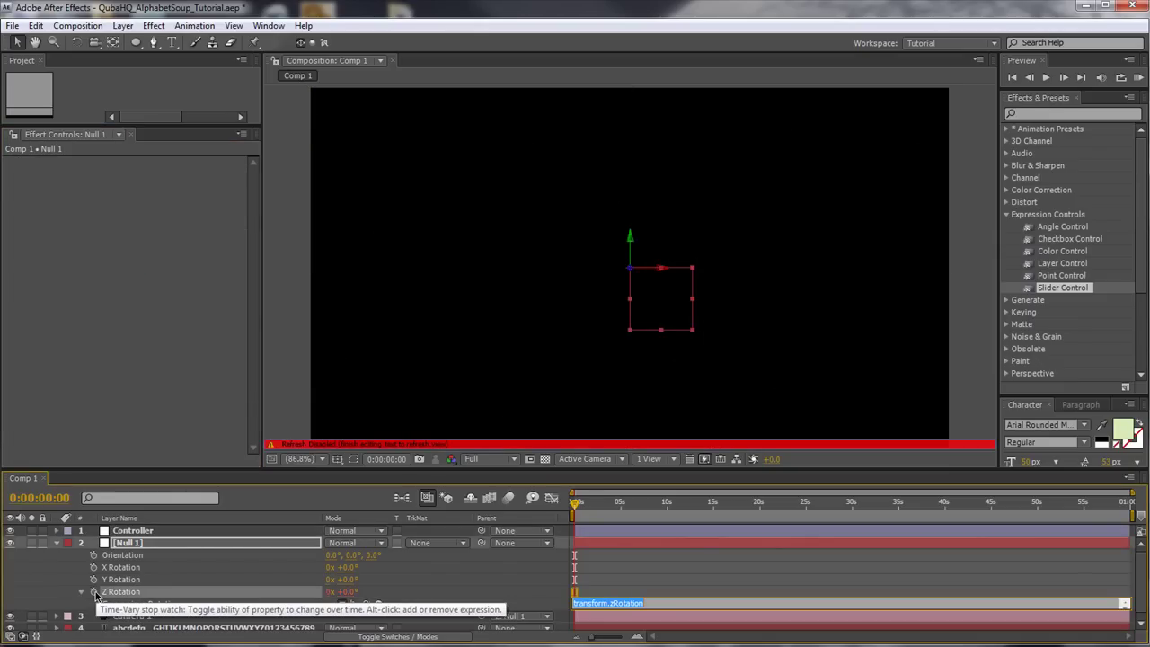
pyautogui.write('time*')
pyautogui.moveTo(366, 604)
pyautogui.mouseDown()
pyautogui.moveTo(41, 183)
pyautogui.moveTo(212, 526)
pyautogui.moveTo(177, 521)
pyautogui.moveTo(366, 609)
pyautogui.mouseUp()
pyautogui.click(674, 573)
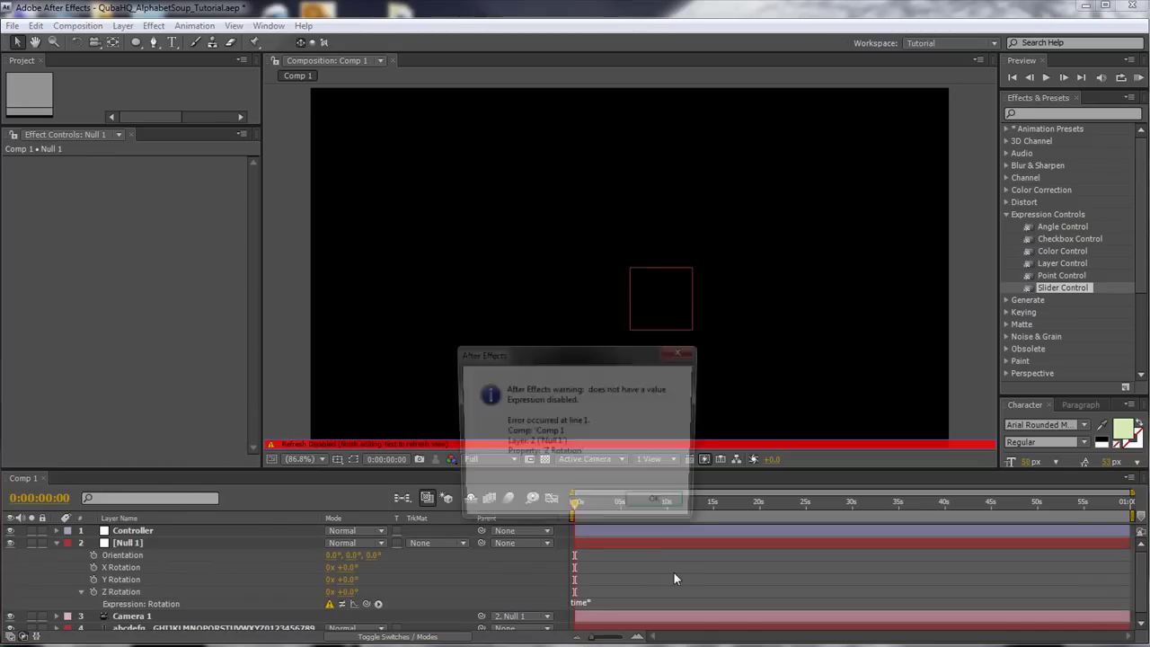
pyautogui.press('Return')
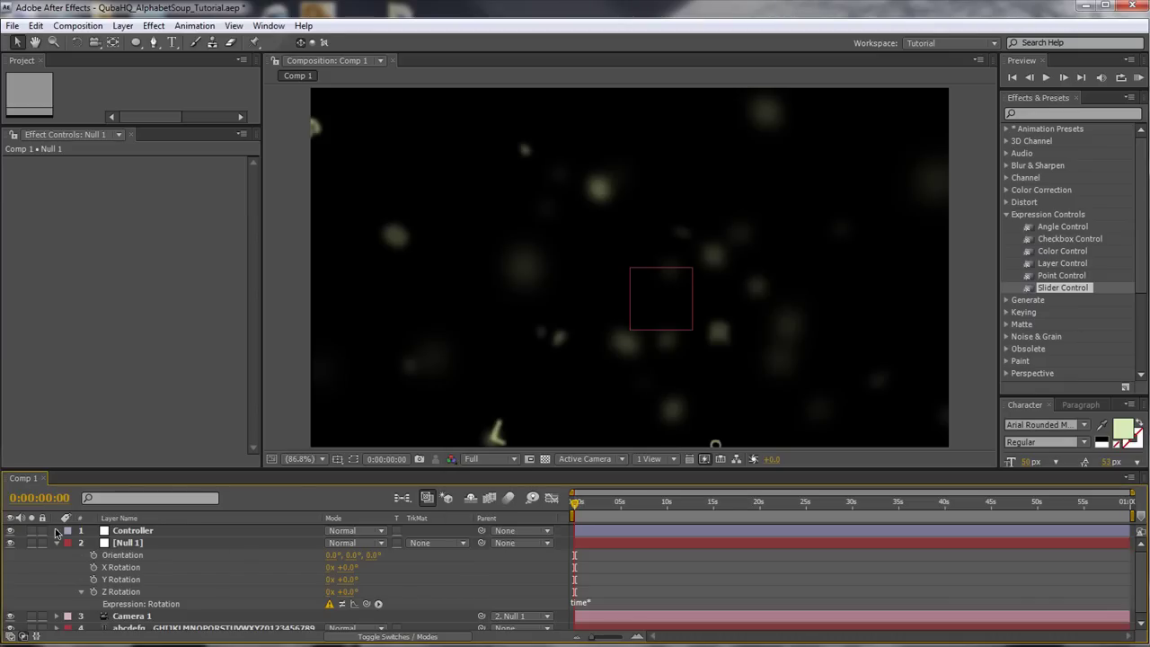
# - Complete Null 1's Z Rotation expression so that time is multiplied by the Controller's Rotation Speed slider, and collapse both layers
pyautogui.click(57, 530)
pyautogui.moveTo(202, 468); pyautogui.dragTo(198, 297)
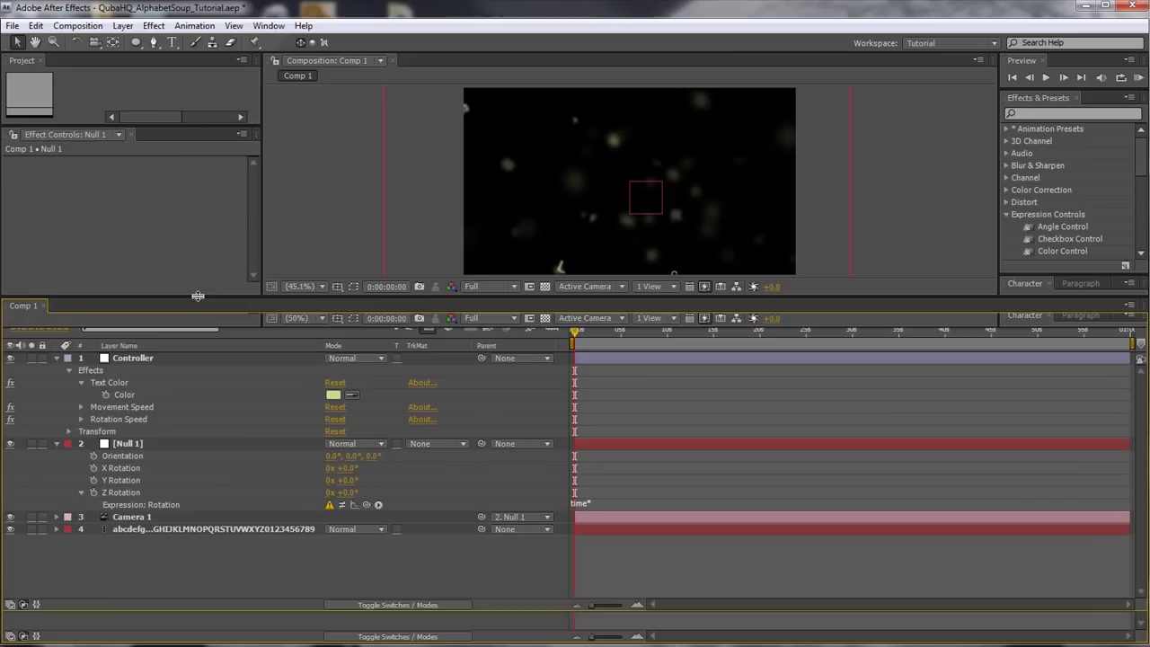
pyautogui.click(81, 419)
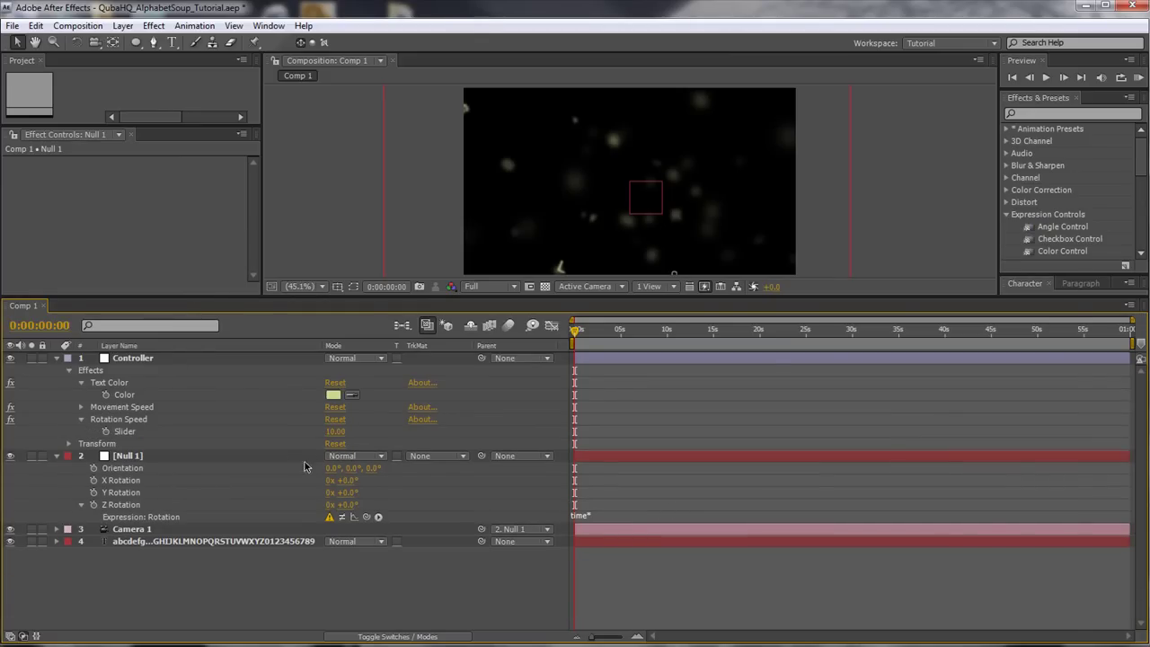
pyautogui.click(615, 515)
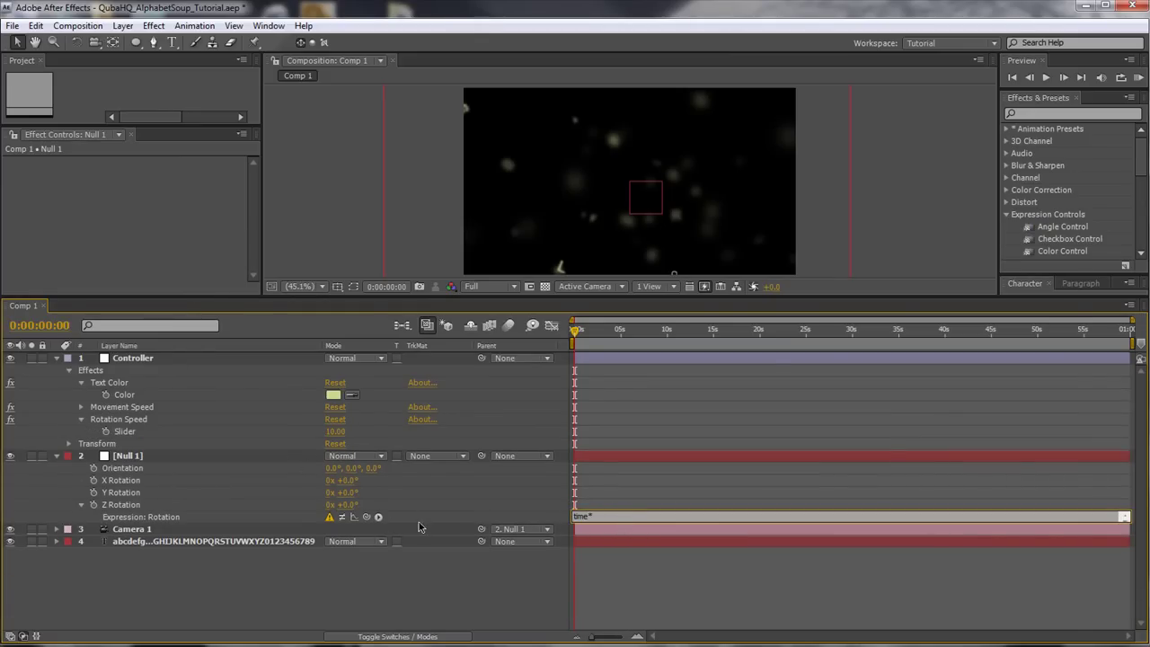
pyautogui.moveTo(366, 517); pyautogui.dragTo(130, 436)
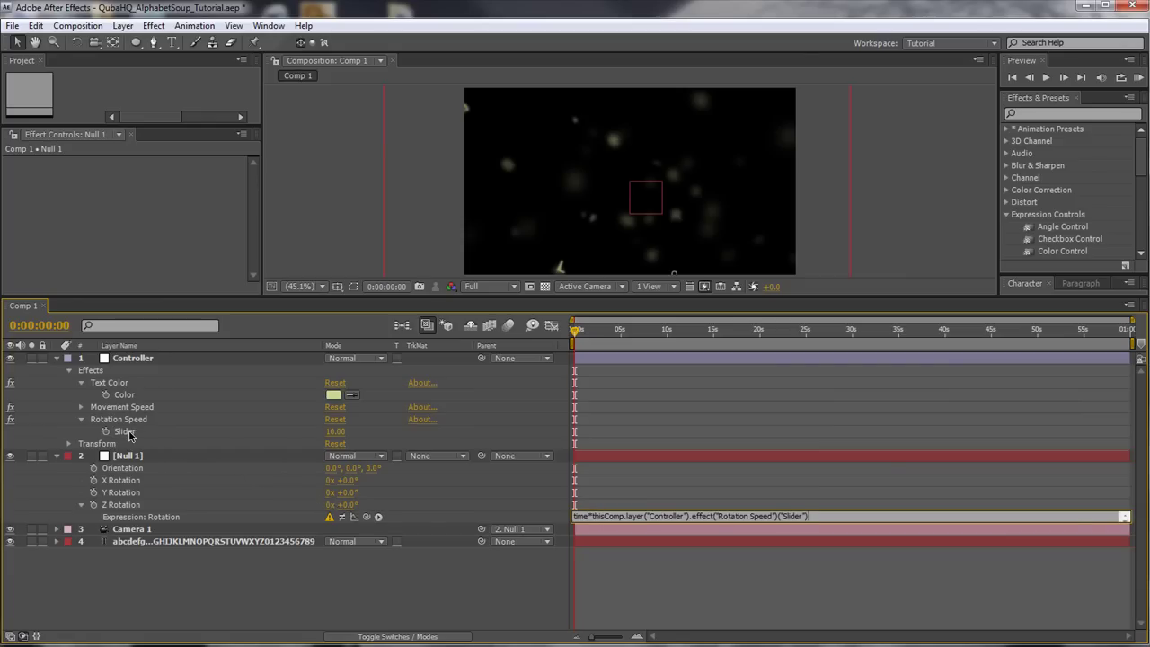
pyautogui.click(883, 489)
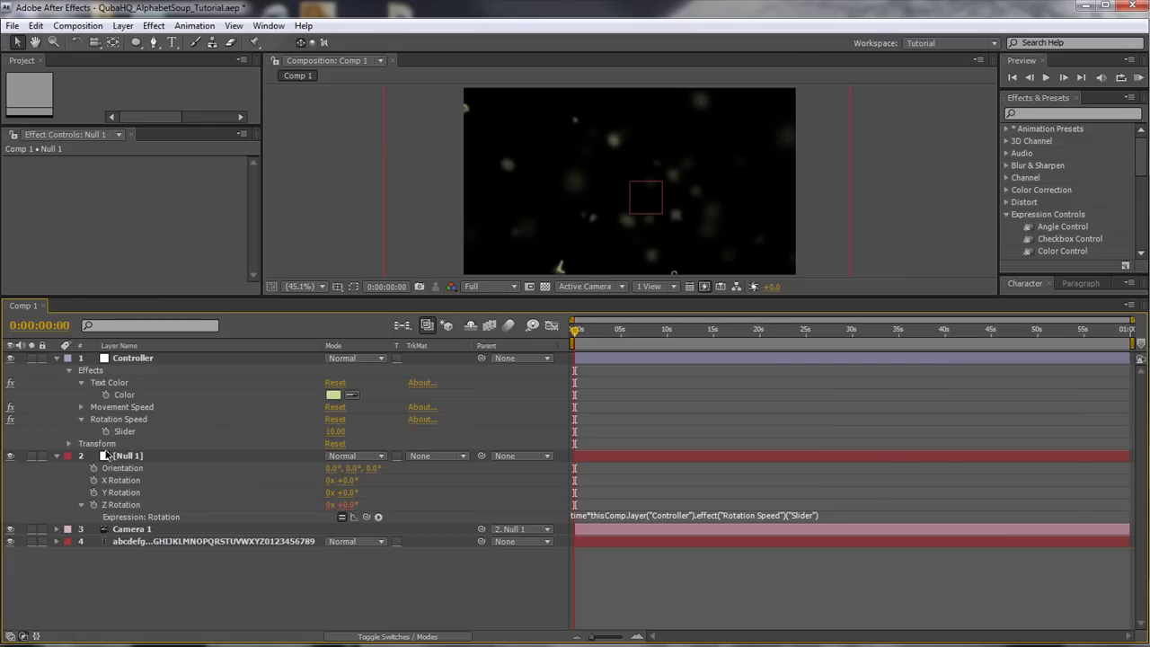
pyautogui.click(57, 456)
pyautogui.click(56, 358)
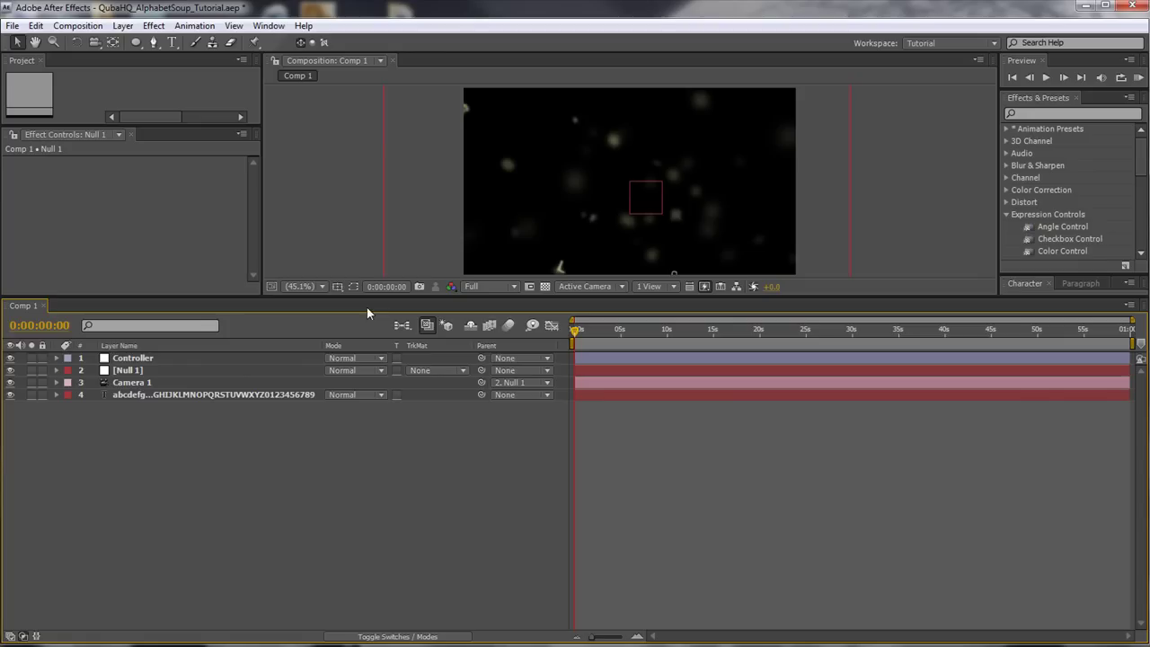
# - Enlarge the composition view, preview the camera's movement and rotation, and return to the start of the timeline
pyautogui.moveTo(373, 296); pyautogui.dragTo(371, 511)
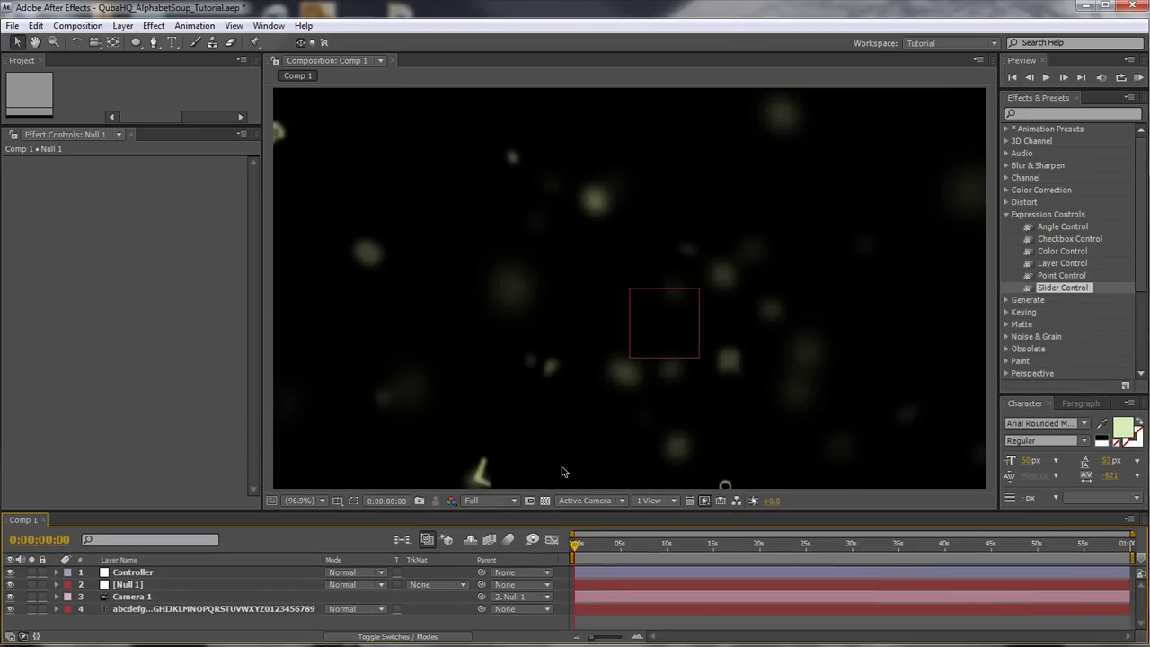
pyautogui.press('space')
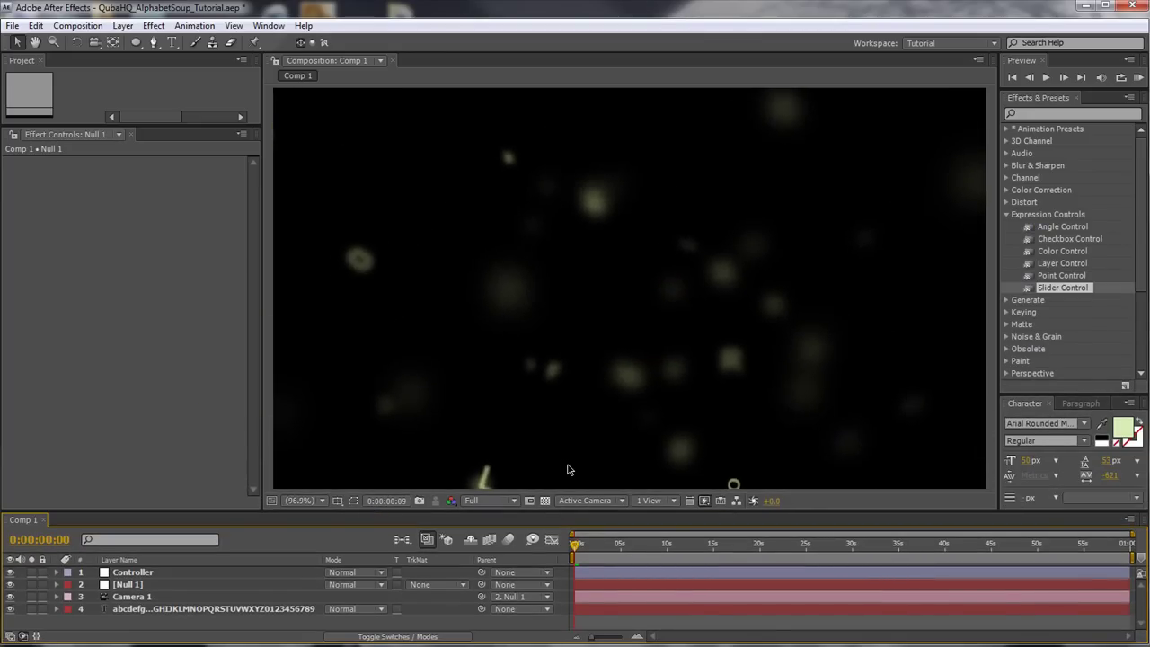
pyautogui.press('space')
pyautogui.click(580, 546)
pyautogui.moveTo(580, 548); pyautogui.dragTo(543, 550)
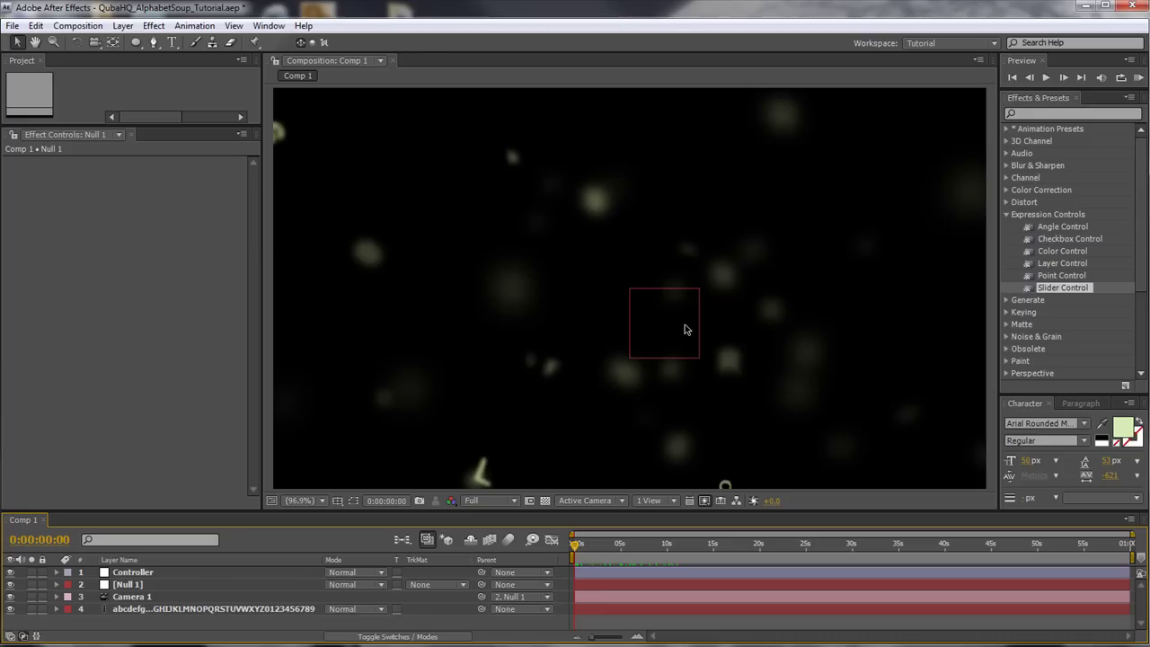
# - Duplicate the Controller layer's Text Color control and rename the copy Background Color
pyautogui.moveTo(608, 509); pyautogui.dragTo(615, 400)
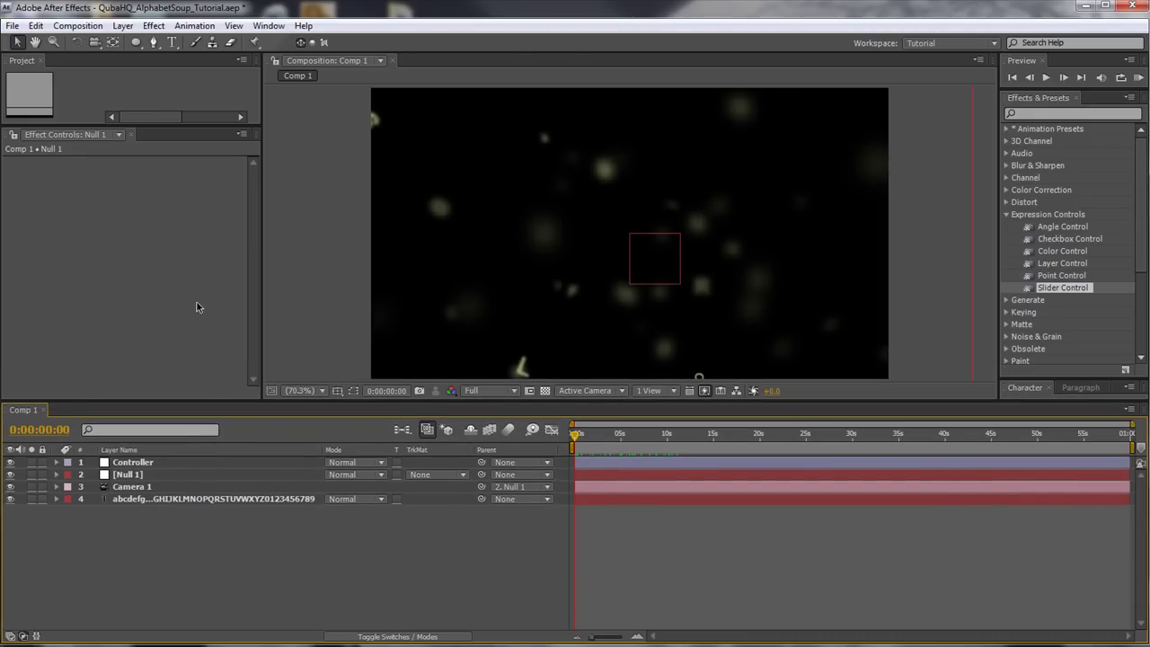
pyautogui.click(132, 463)
pyautogui.click(87, 304)
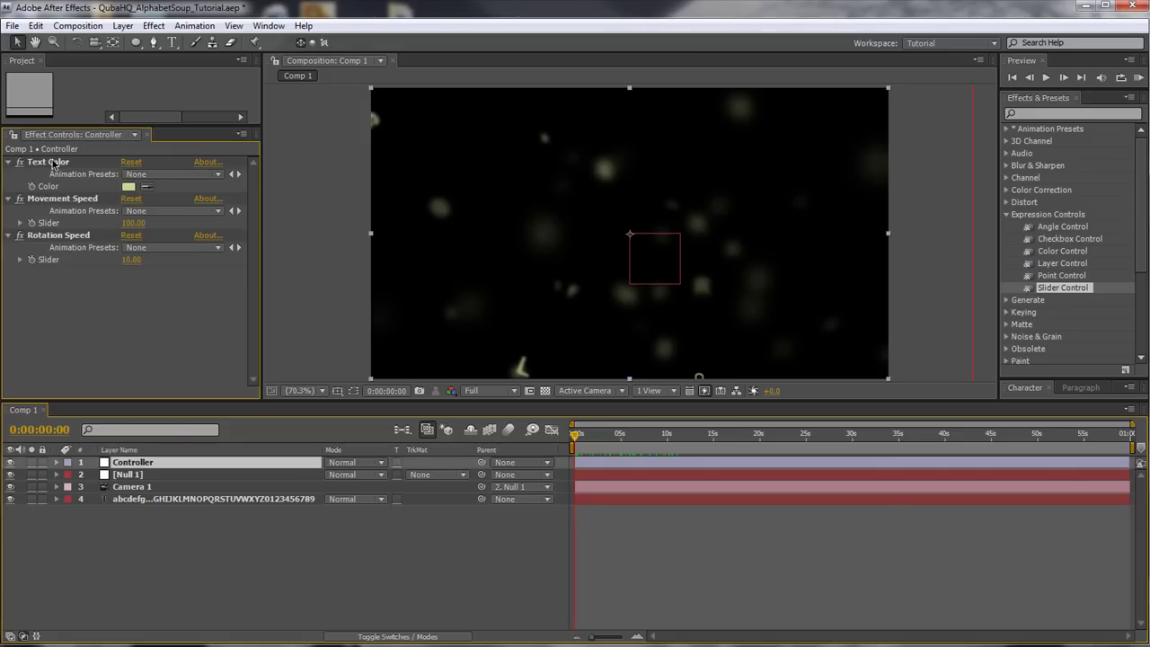
pyautogui.hotkey('ctrl', 'd')
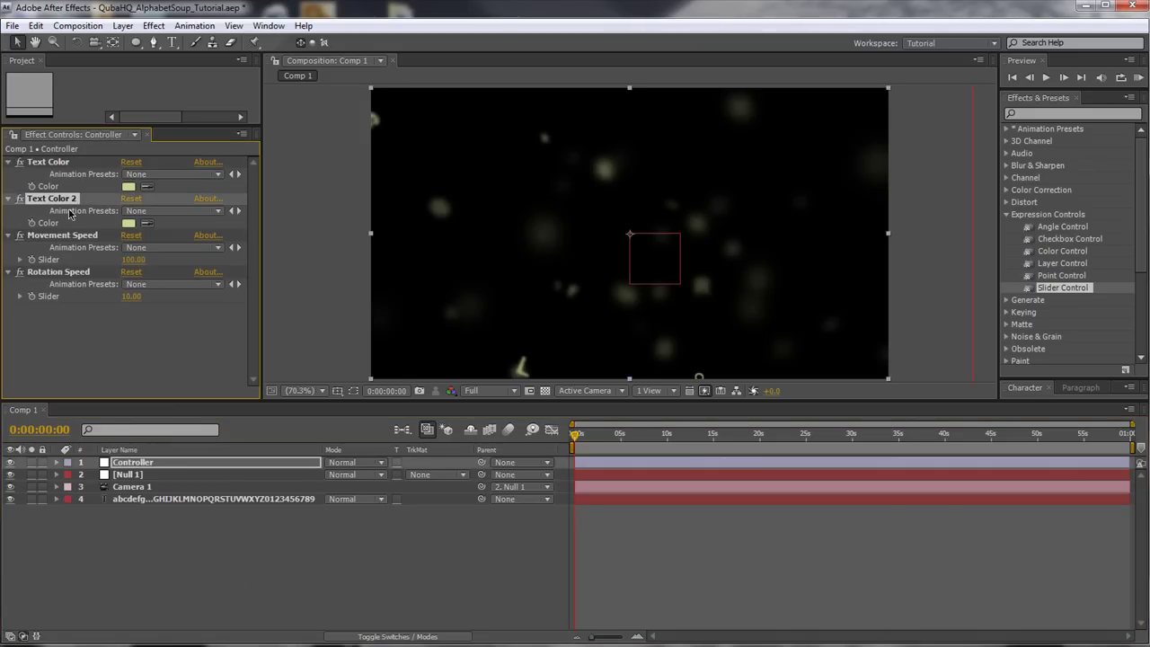
pyautogui.press('Return')
pyautogui.write('Background Co')
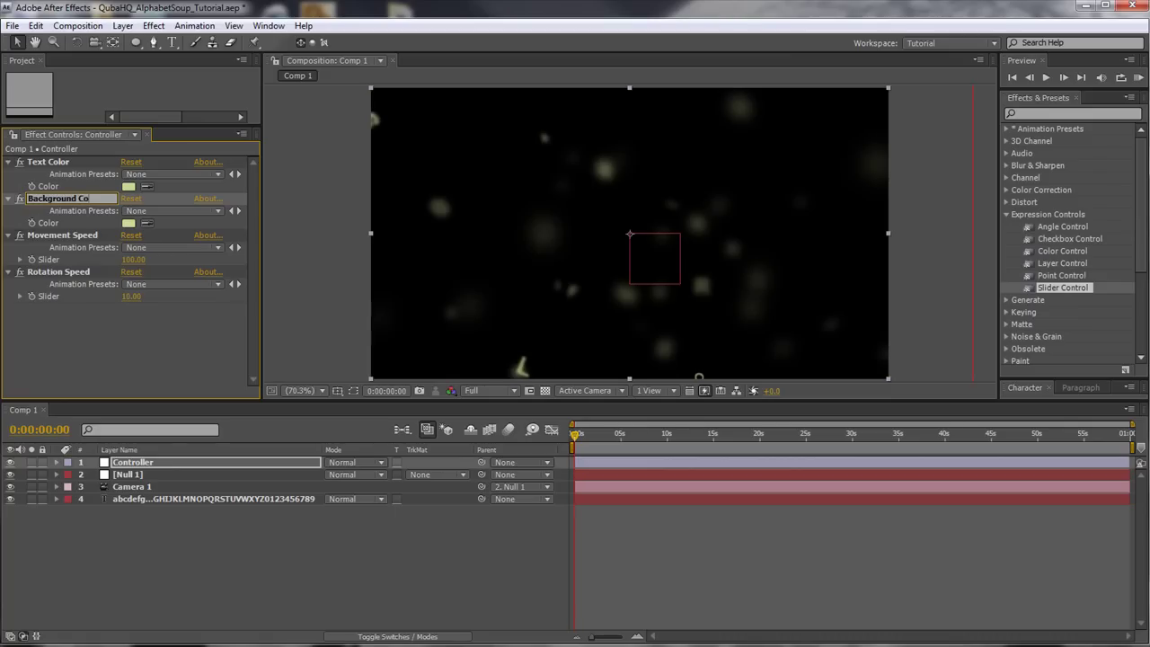
pyautogui.write('lor')
pyautogui.press('Return')
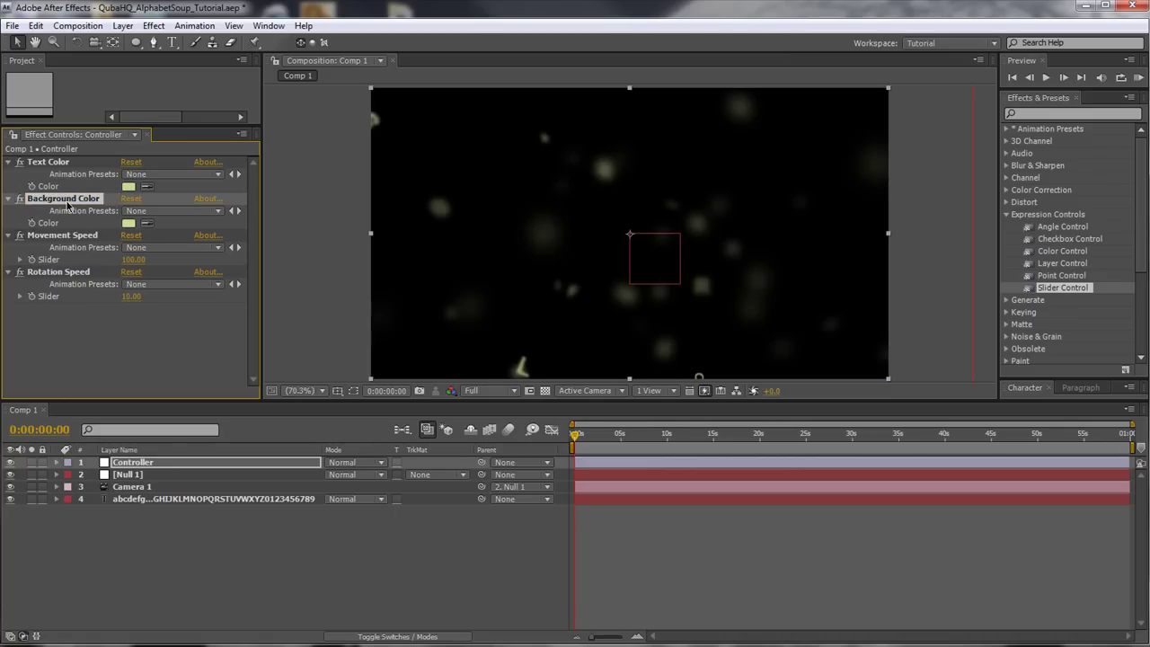
# - Set the Controller's Background Color to the dark green 1A2207
pyautogui.click(131, 224)
pyautogui.moveTo(552, 487); pyautogui.dragTo(551, 493)
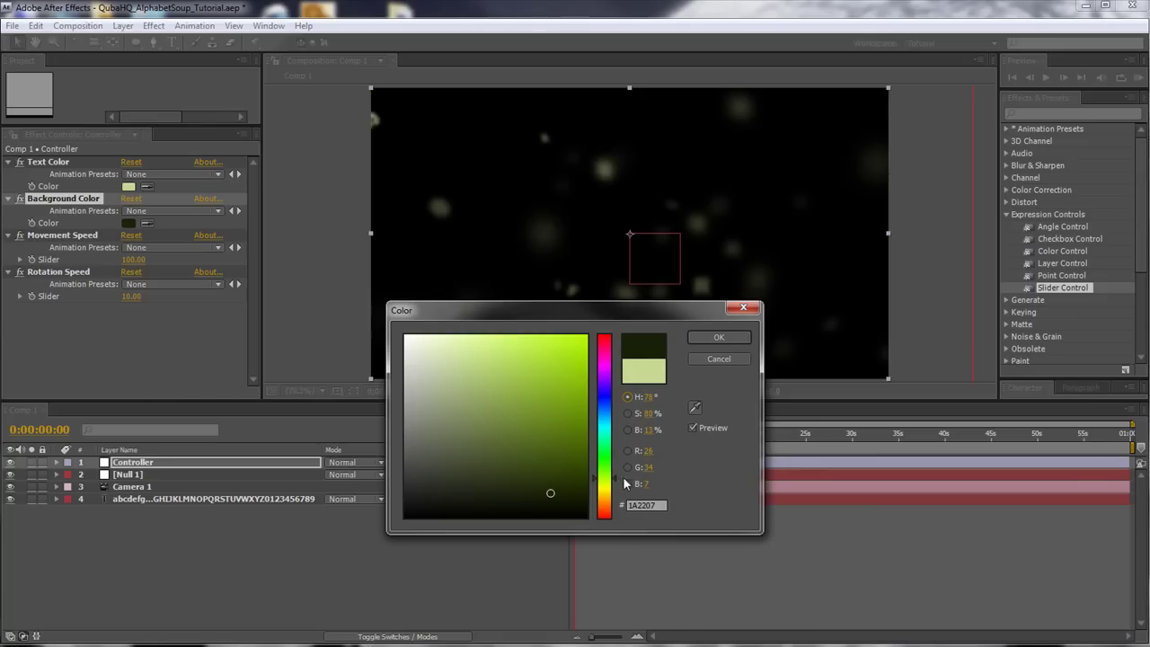
pyautogui.click(728, 339)
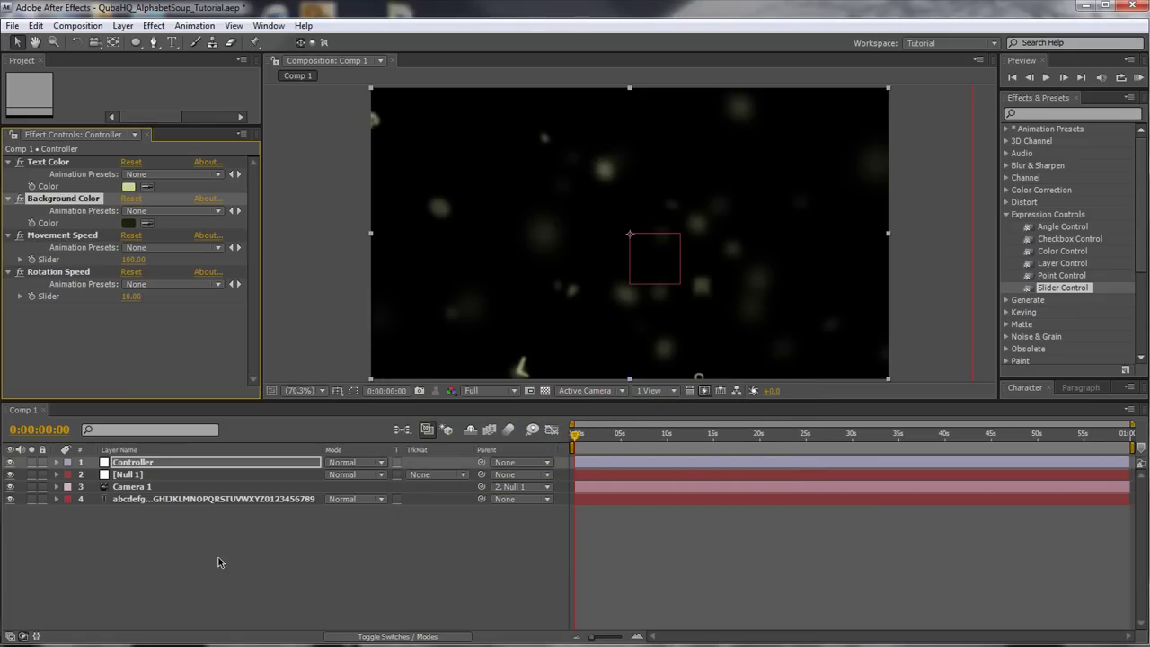
# - Create a new 1024 x 576 px blue solid layer and rename it Background
pyautogui.click(220, 563)
pyautogui.hotkey('ctrl', 'y')
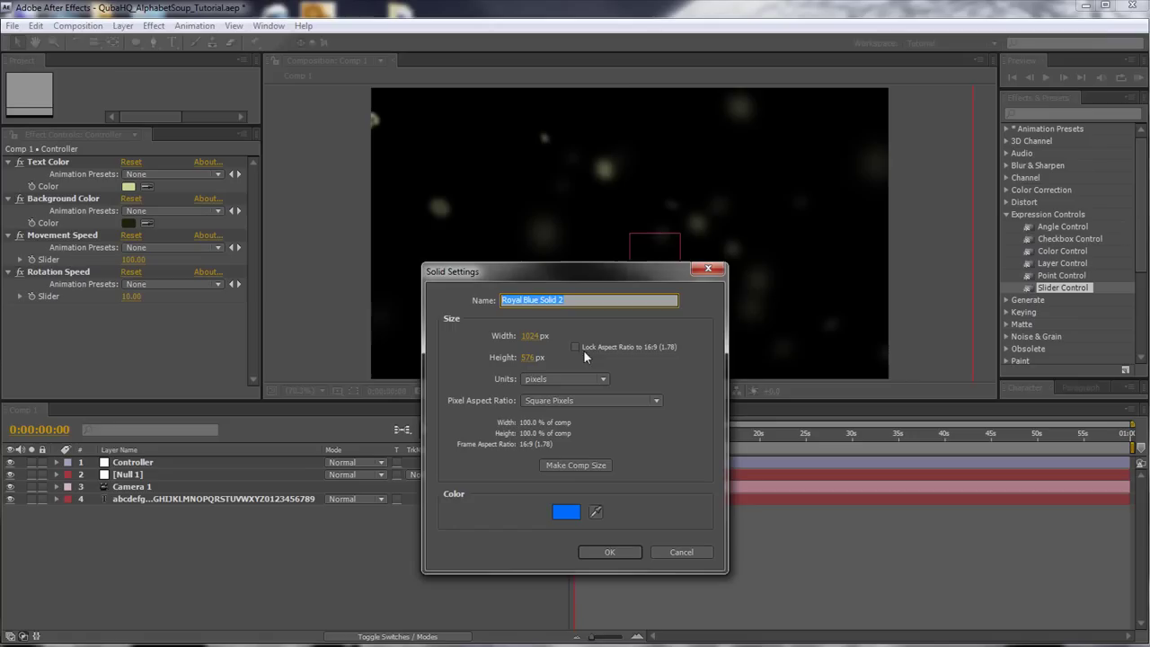
pyautogui.click(610, 552)
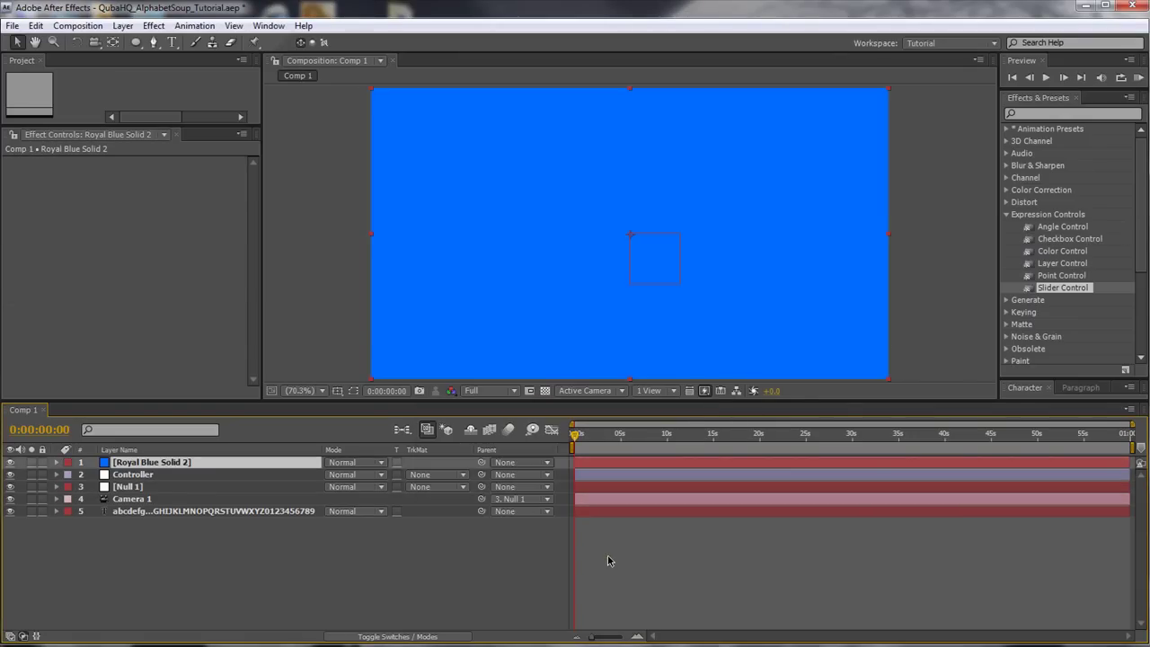
pyautogui.write('Bac')
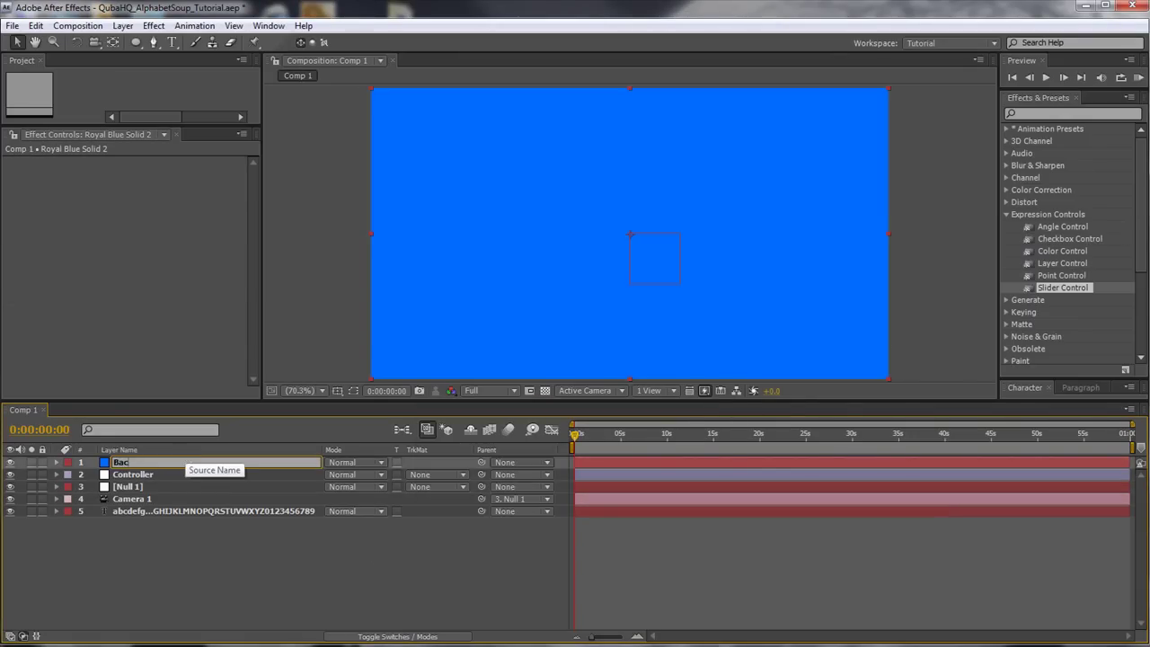
pyautogui.write('kground')
pyautogui.press('Return')
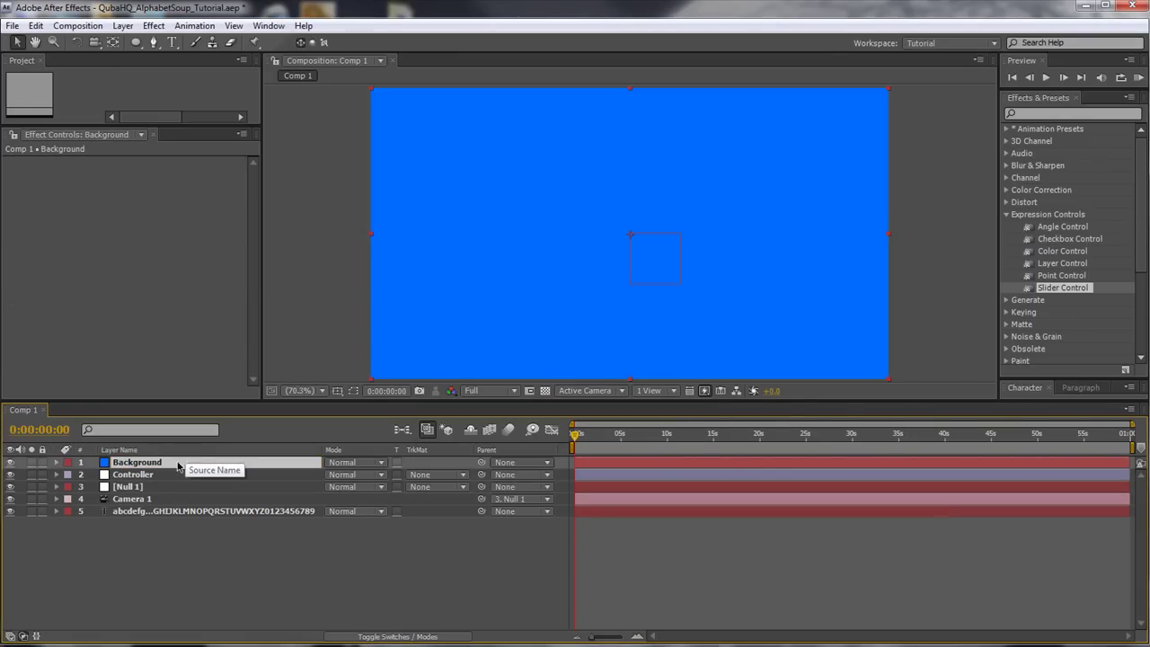
# - Move the Background layer to the bottom of the layer stack and apply the Fill effect to it
pyautogui.moveTo(158, 463); pyautogui.dragTo(148, 602)
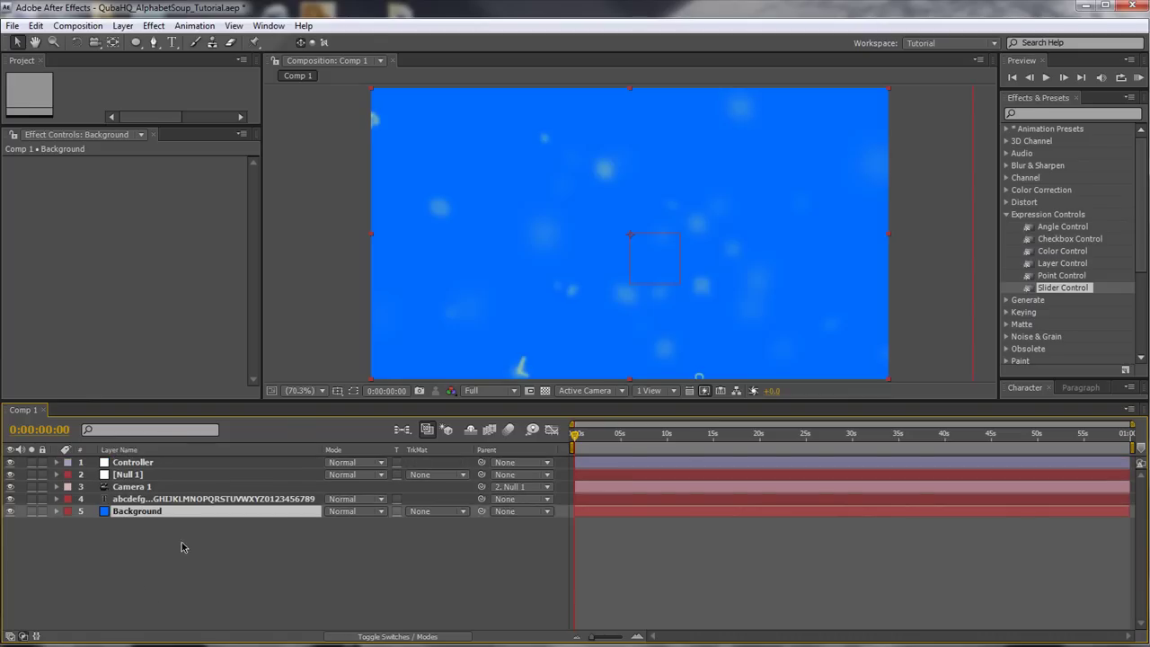
pyautogui.click(1022, 113)
pyautogui.write('fill')
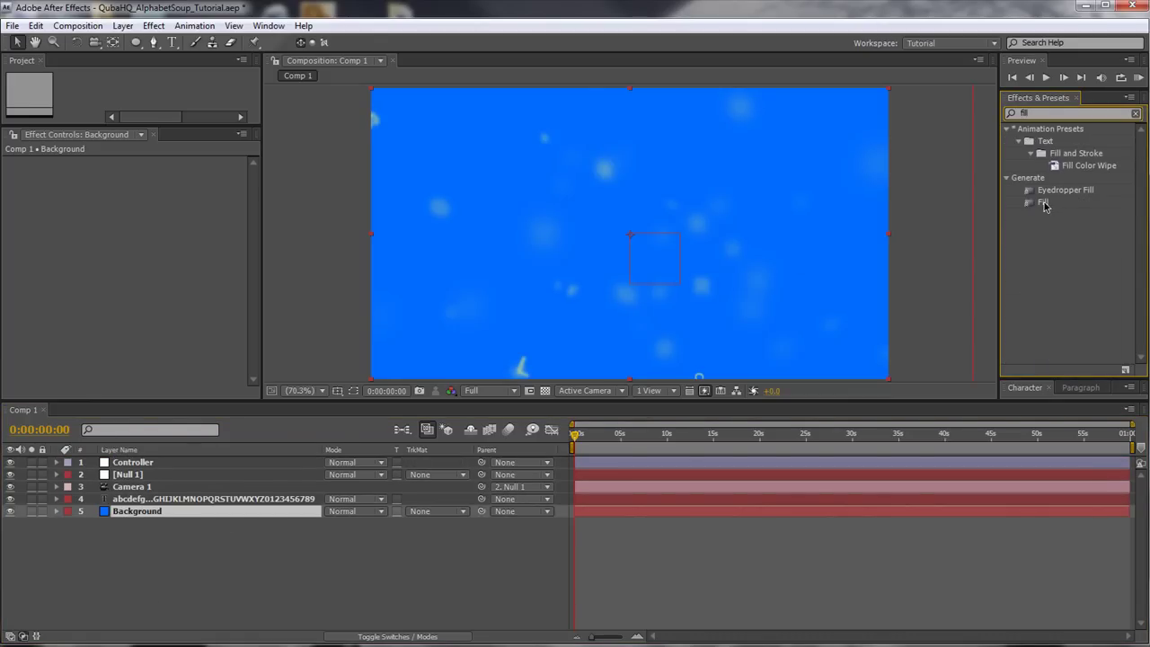
pyautogui.moveTo(1041, 202); pyautogui.dragTo(156, 511)
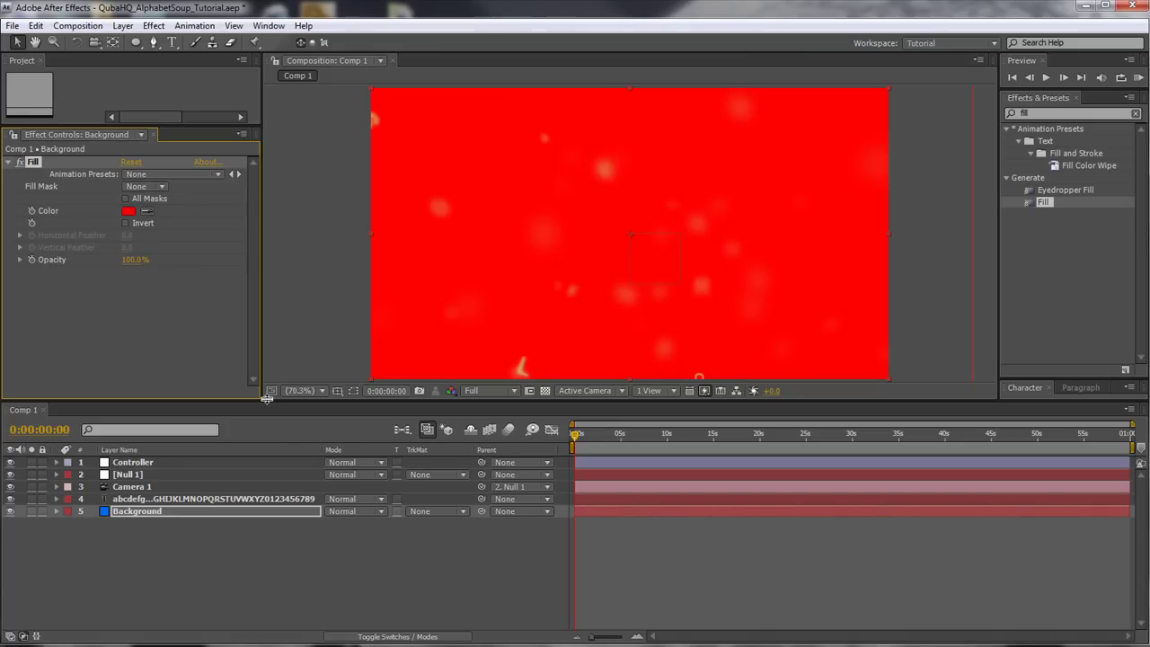
# - Link the Background layer's Fill colour by expression to the Controller's Background Color, and enlarge the composition view
pyautogui.moveTo(266, 401); pyautogui.dragTo(270, 227)
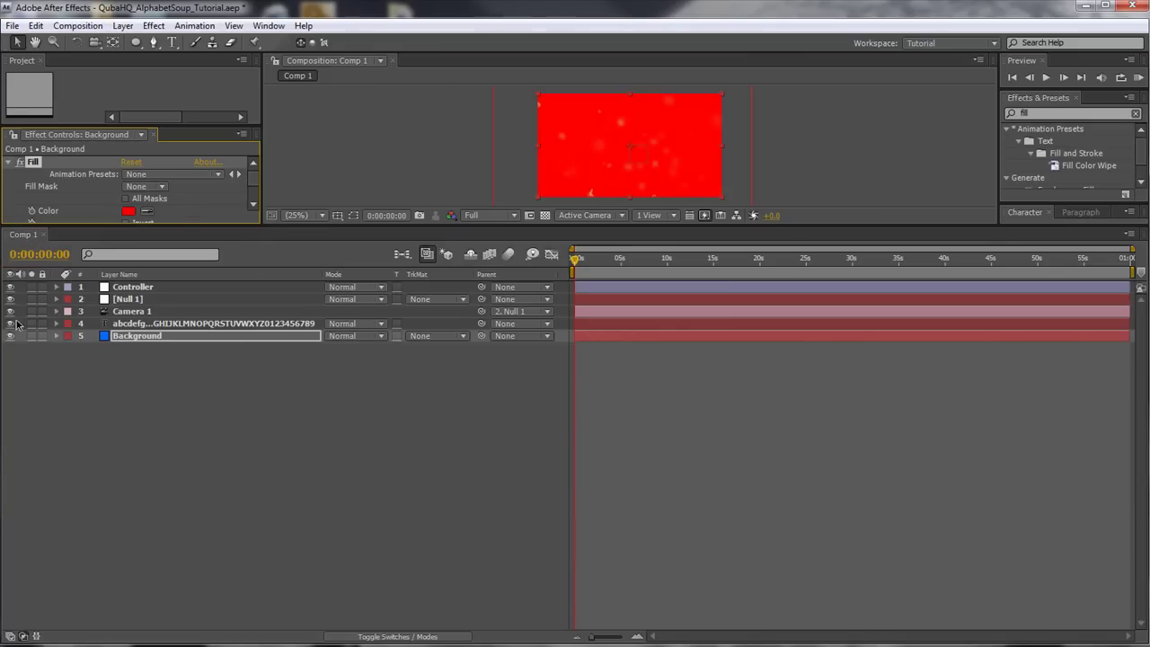
pyautogui.click(56, 287)
pyautogui.click(81, 311)
pyautogui.click(81, 324)
pyautogui.click(56, 434)
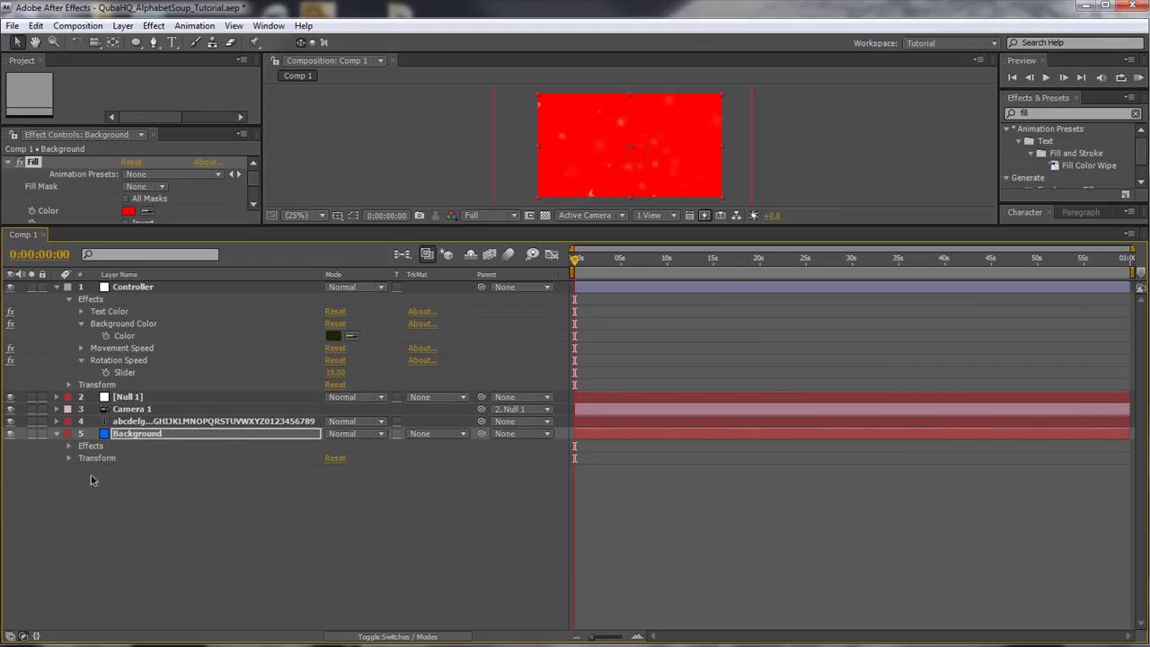
pyautogui.click(67, 447)
pyautogui.click(81, 459)
pyautogui.keyDown('alt'); pyautogui.click(107, 495); pyautogui.keyUp('alt')
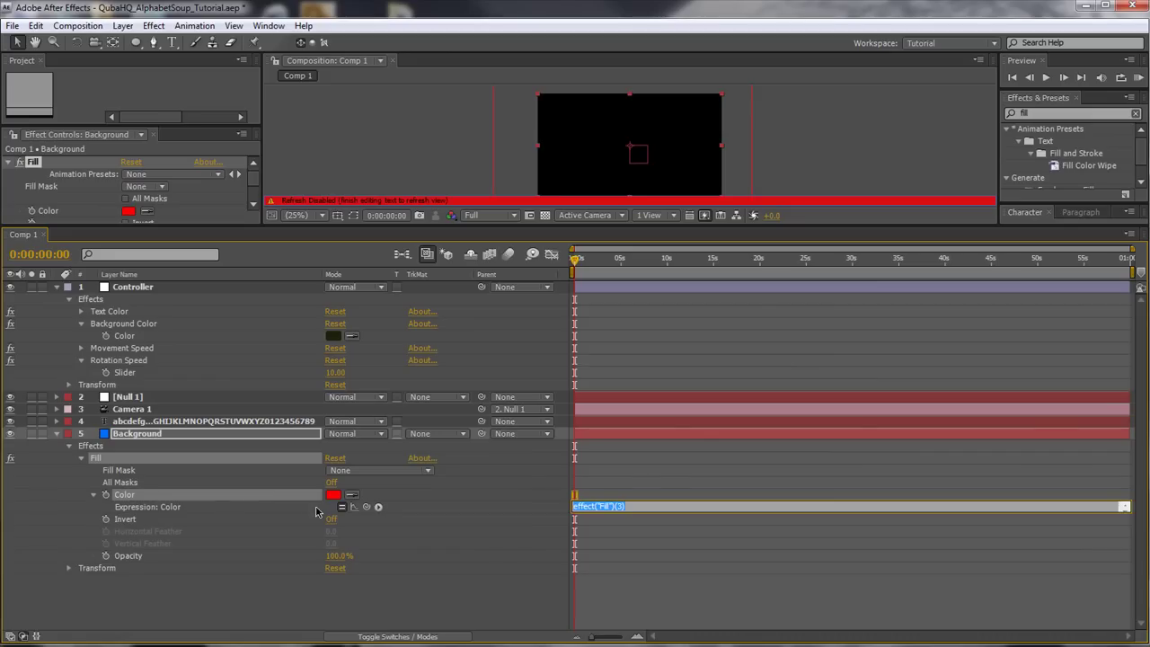
pyautogui.moveTo(367, 509); pyautogui.dragTo(128, 339)
pyautogui.click(452, 617)
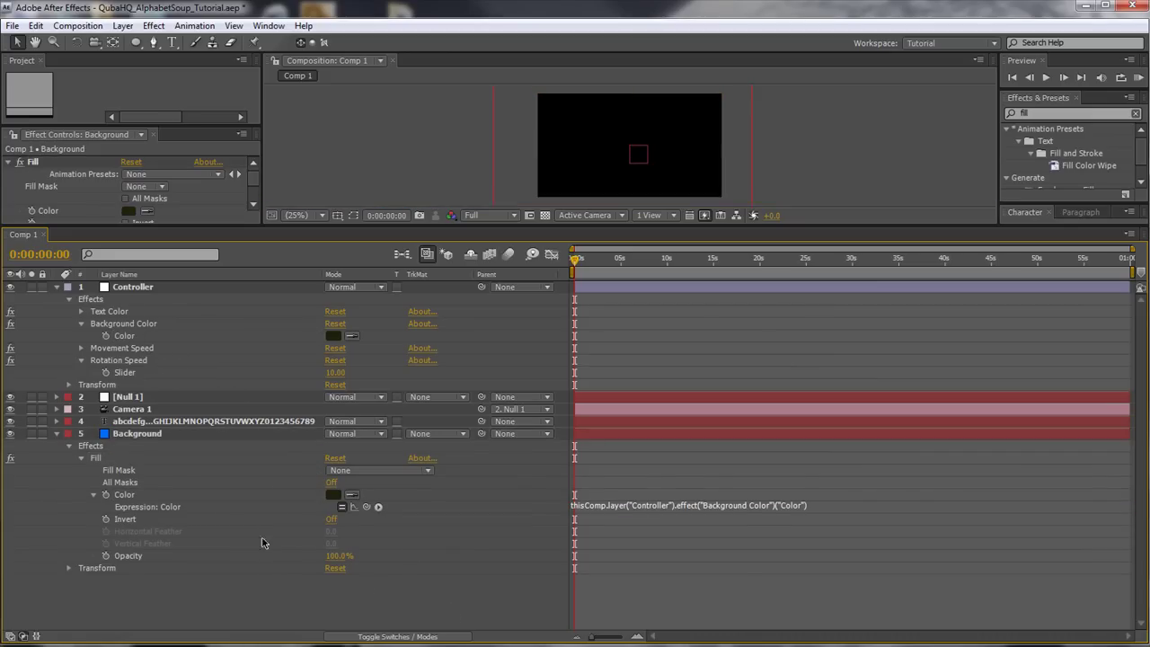
pyautogui.click(57, 433)
pyautogui.moveTo(526, 224); pyautogui.dragTo(520, 371)
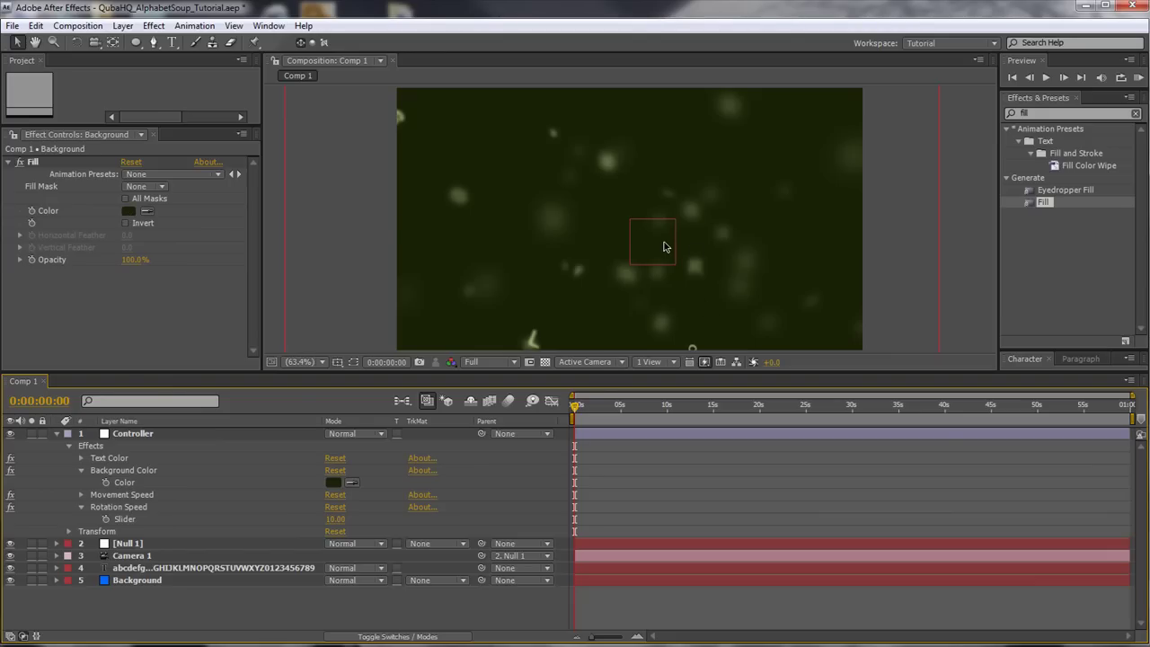
# - Set the alphabet text layer's blending mode to Screen, return to the start of the timeline and deselect the layer
pyautogui.moveTo(575, 370); pyautogui.dragTo(575, 412)
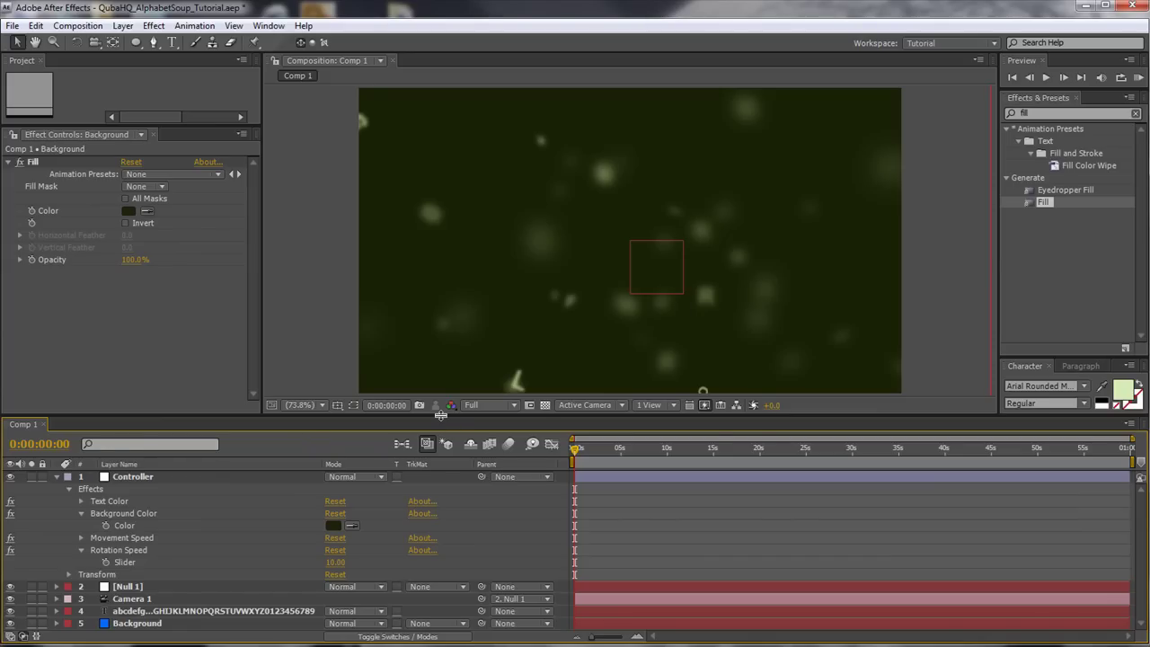
pyautogui.moveTo(441, 414); pyautogui.dragTo(444, 375)
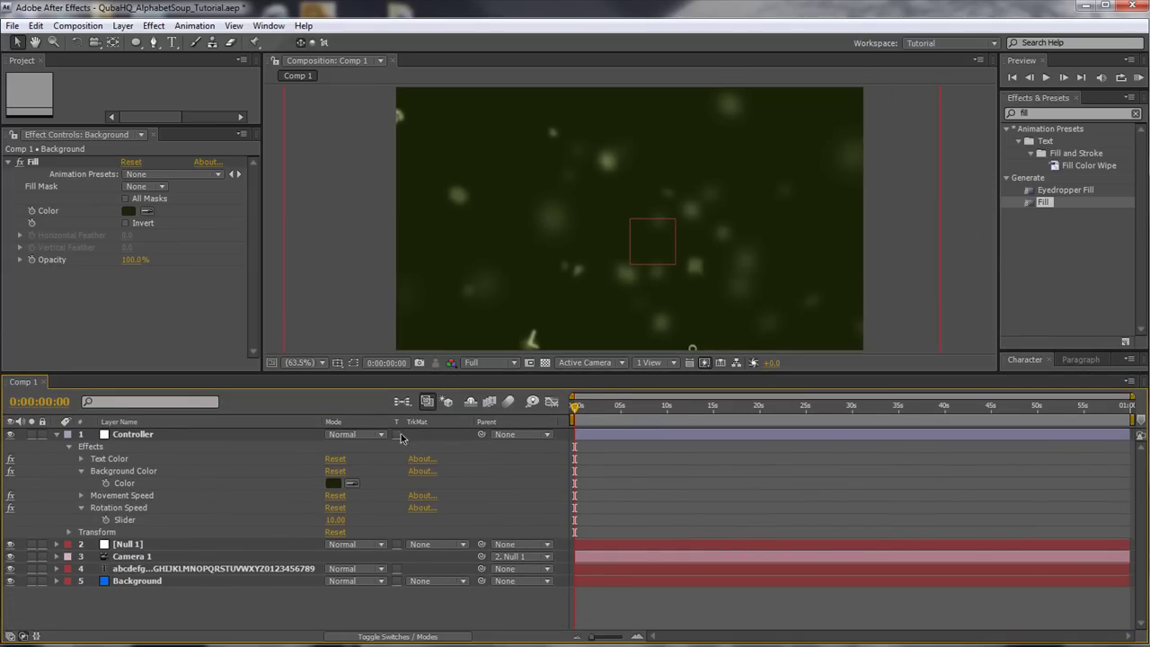
pyautogui.click(371, 571)
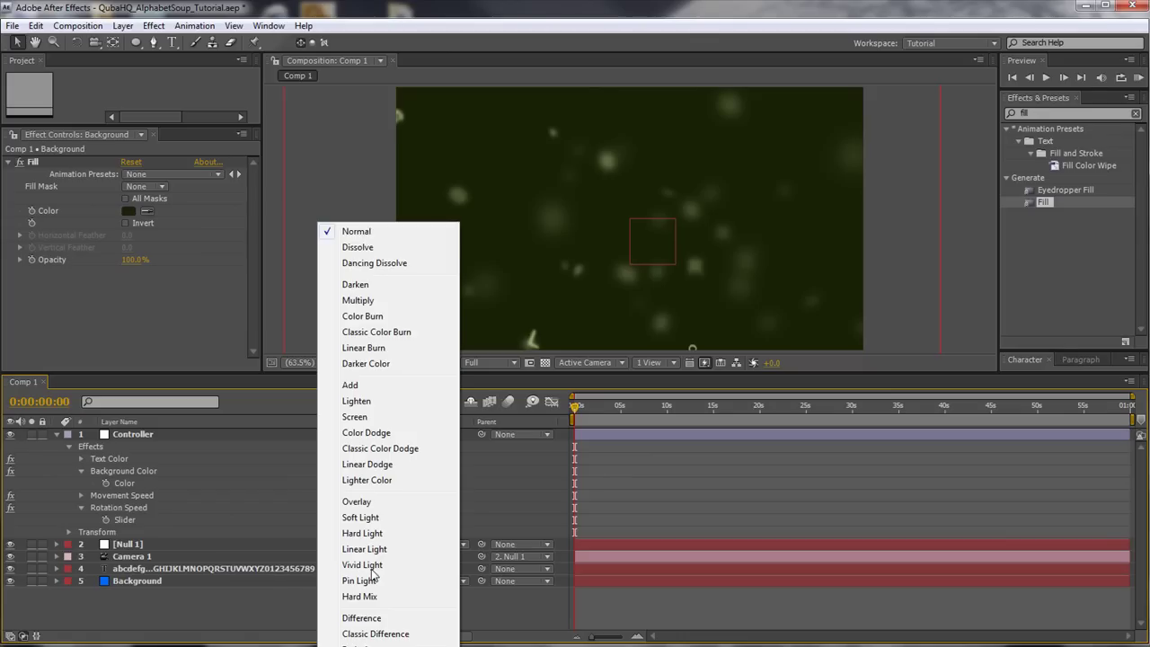
pyautogui.click(373, 417)
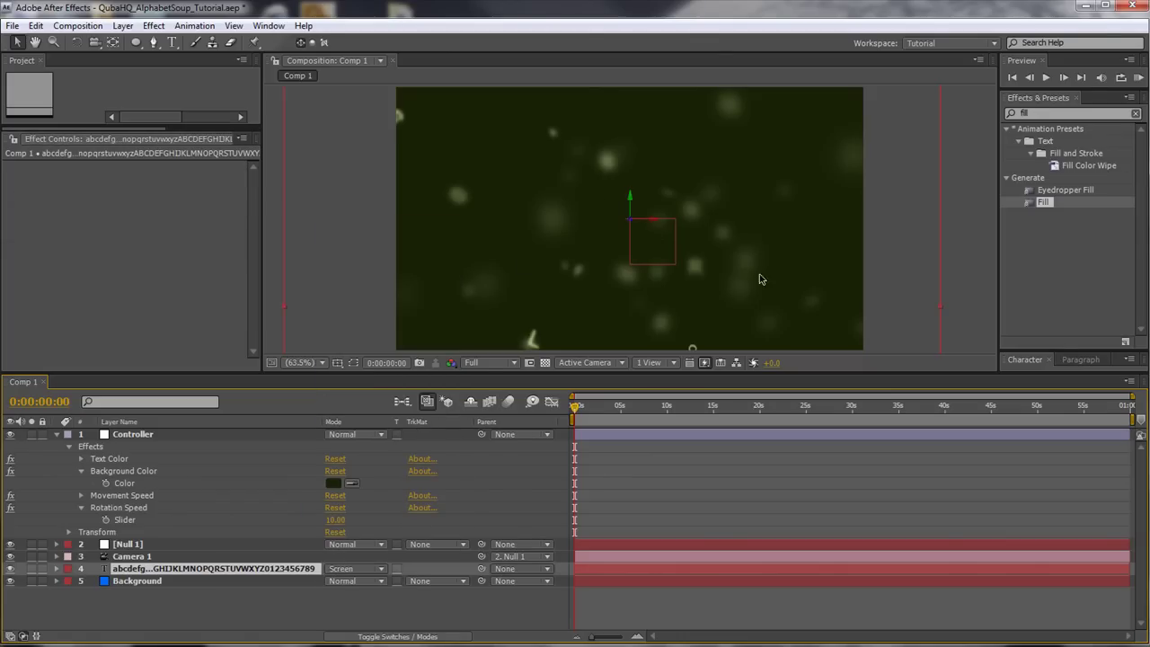
pyautogui.moveTo(607, 409); pyautogui.dragTo(530, 413)
pyautogui.click(241, 618)
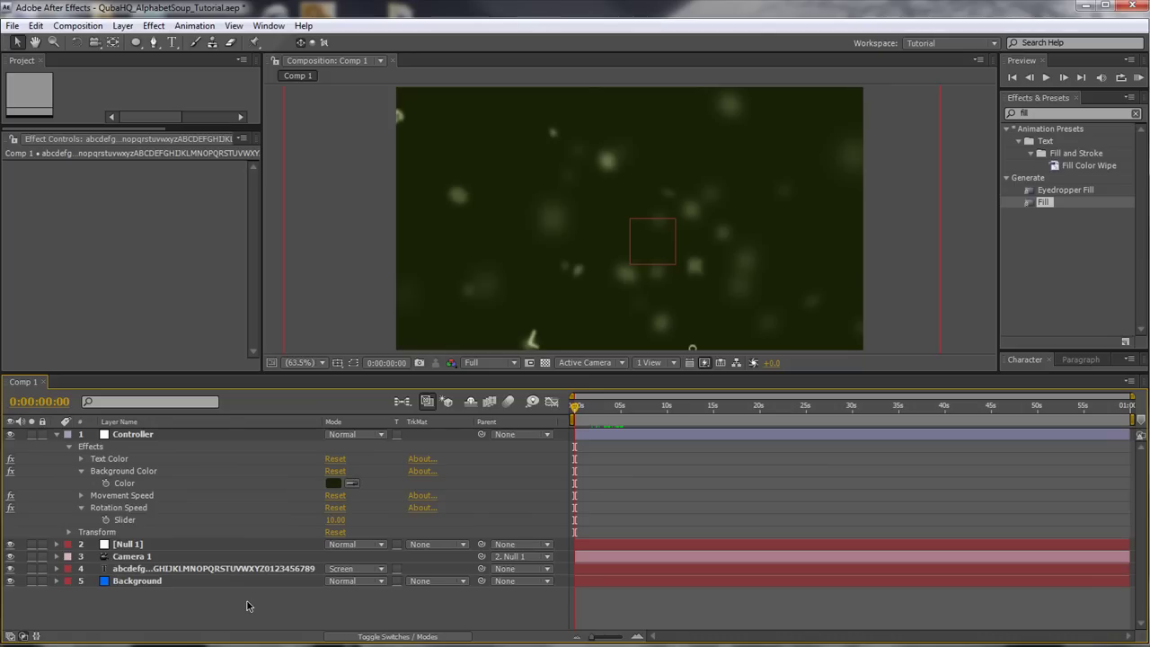
# - Create a new comp-size 1024 x 576 px blue solid and apply the Ramp effect to it
pyautogui.hotkey('ctrl', 'y')
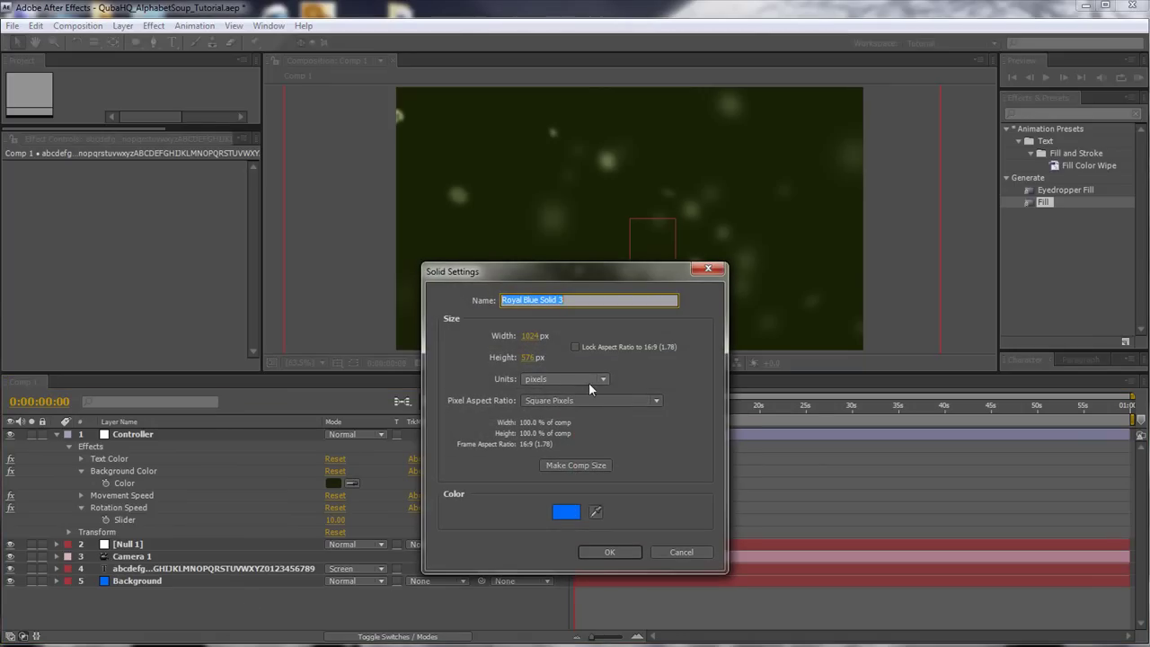
pyautogui.click(572, 463)
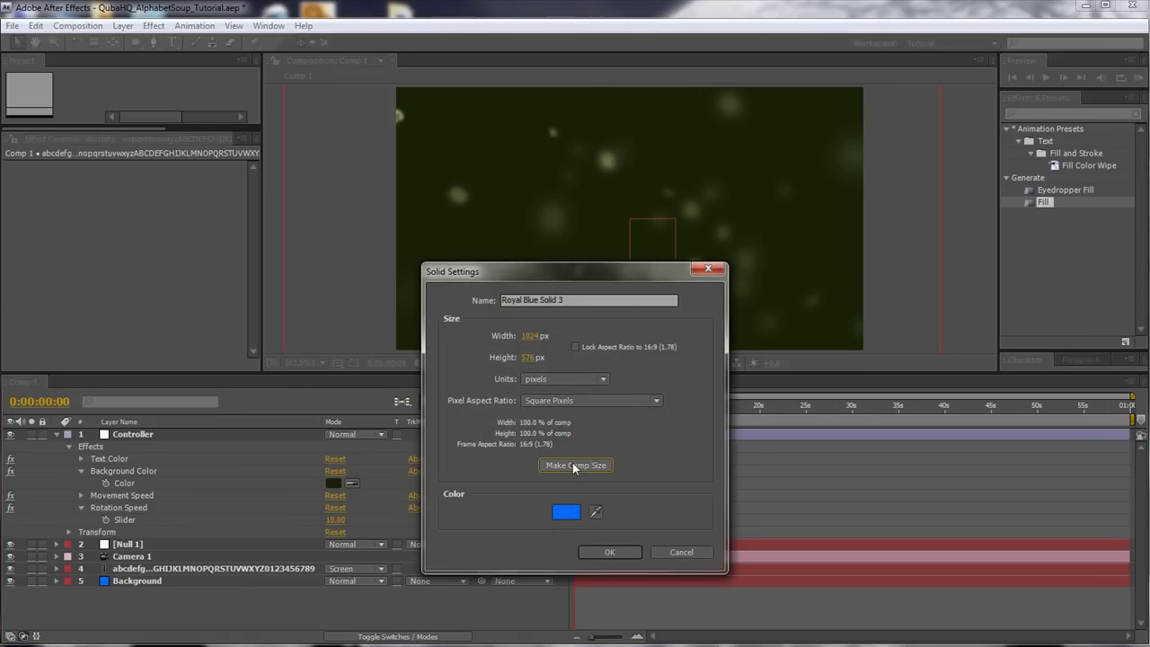
pyautogui.click(609, 552)
pyautogui.click(1059, 114)
pyautogui.write('ramp')
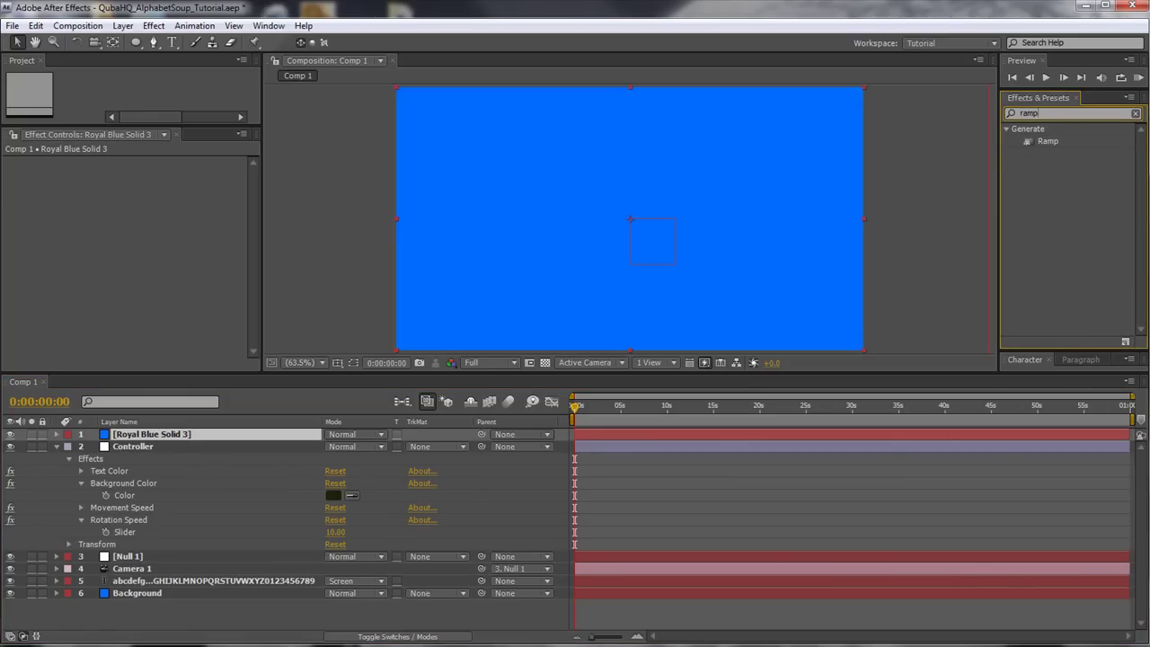
pyautogui.moveTo(1048, 141); pyautogui.dragTo(175, 437)
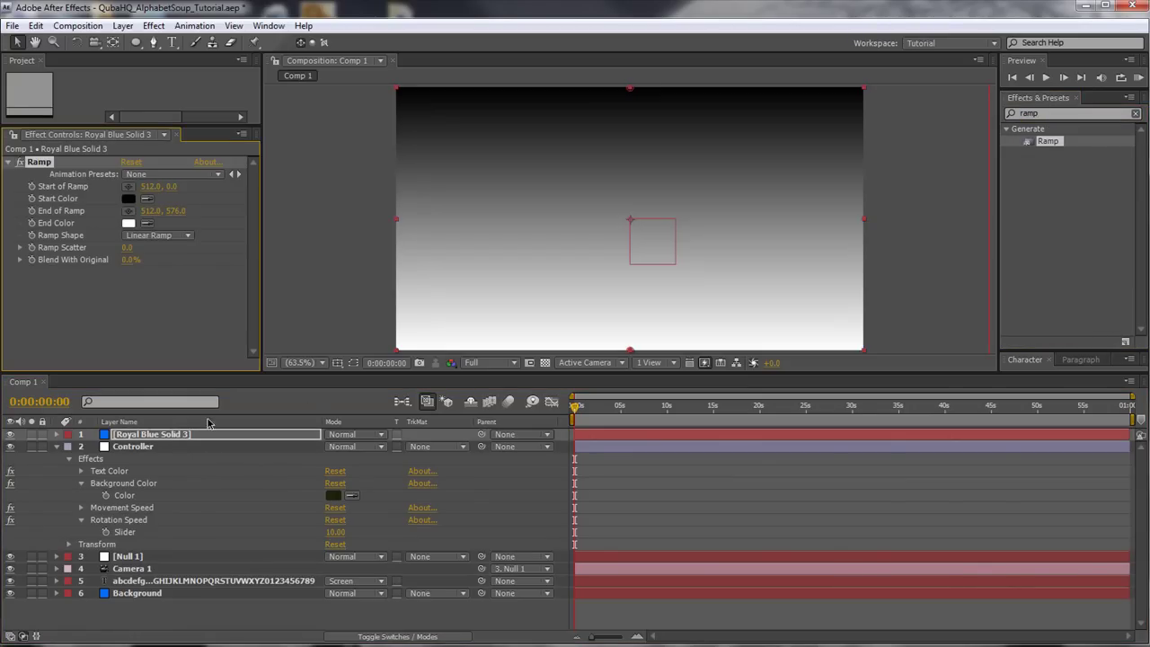
# - Make the ramp a Radial Ramp starting near the frame's centre at about 510, 286 and ending at 0, 0
pyautogui.click(158, 235)
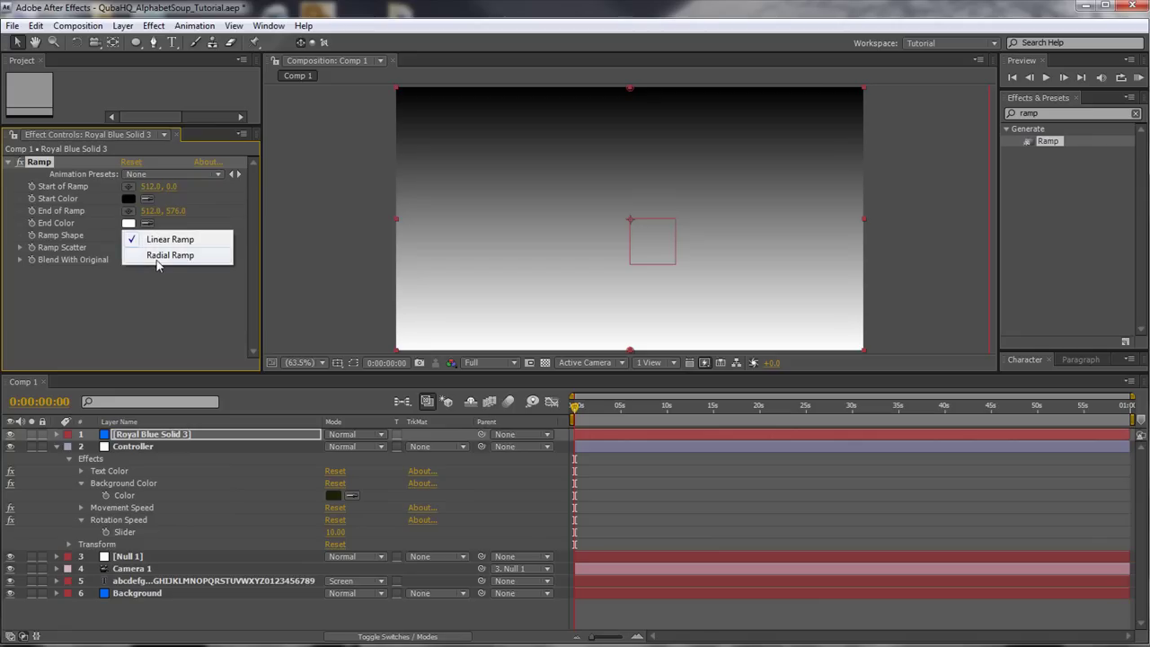
pyautogui.click(159, 257)
pyautogui.moveTo(630, 88); pyautogui.dragTo(633, 218)
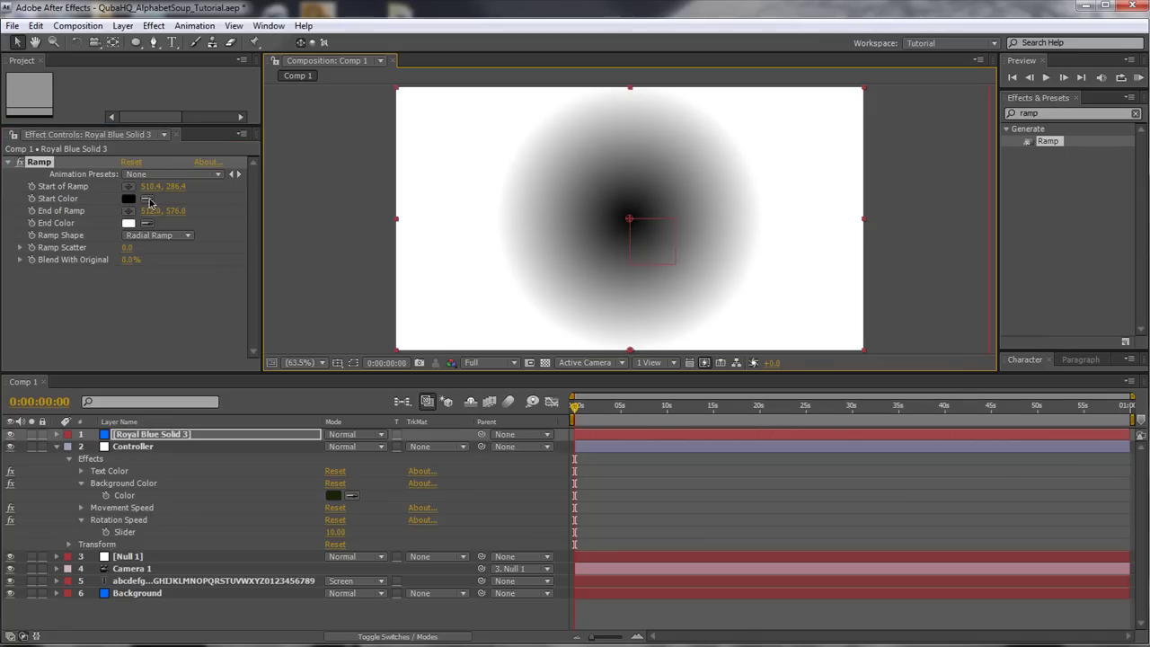
pyautogui.click(150, 211)
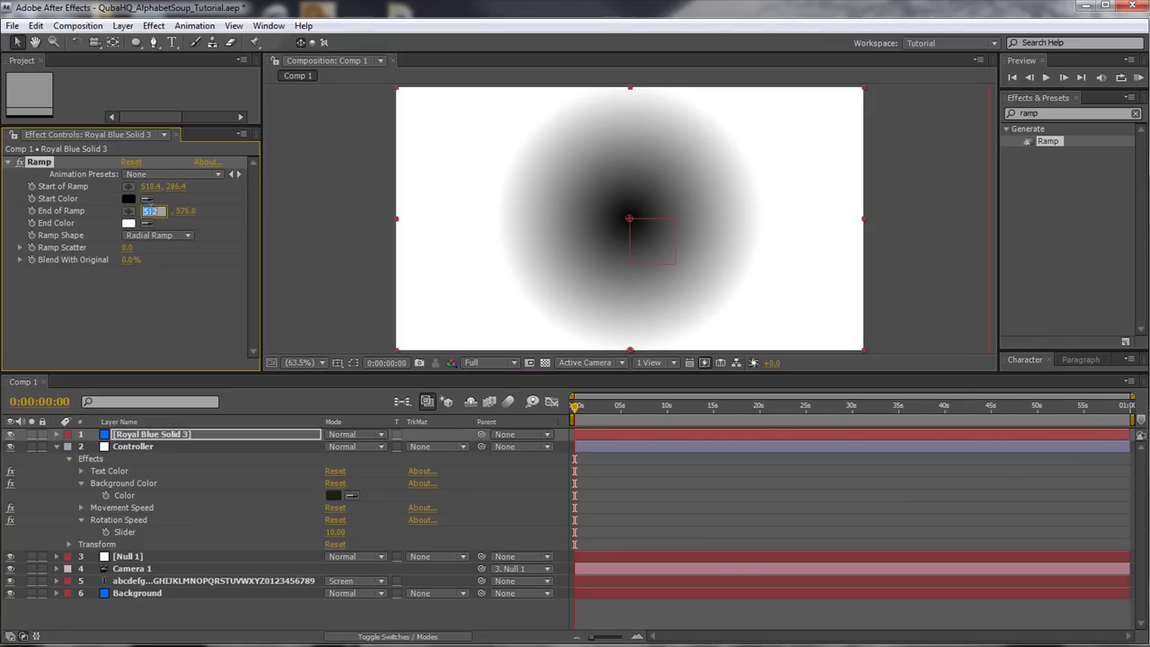
pyautogui.write('0')
pyautogui.press('Tab')
pyautogui.write('0')
pyautogui.press('Return')
# - Set the Ramp effect's start colour to the light grey B8B8B8
pyautogui.click(131, 199)
pyautogui.moveTo(445, 375); pyautogui.dragTo(378, 386)
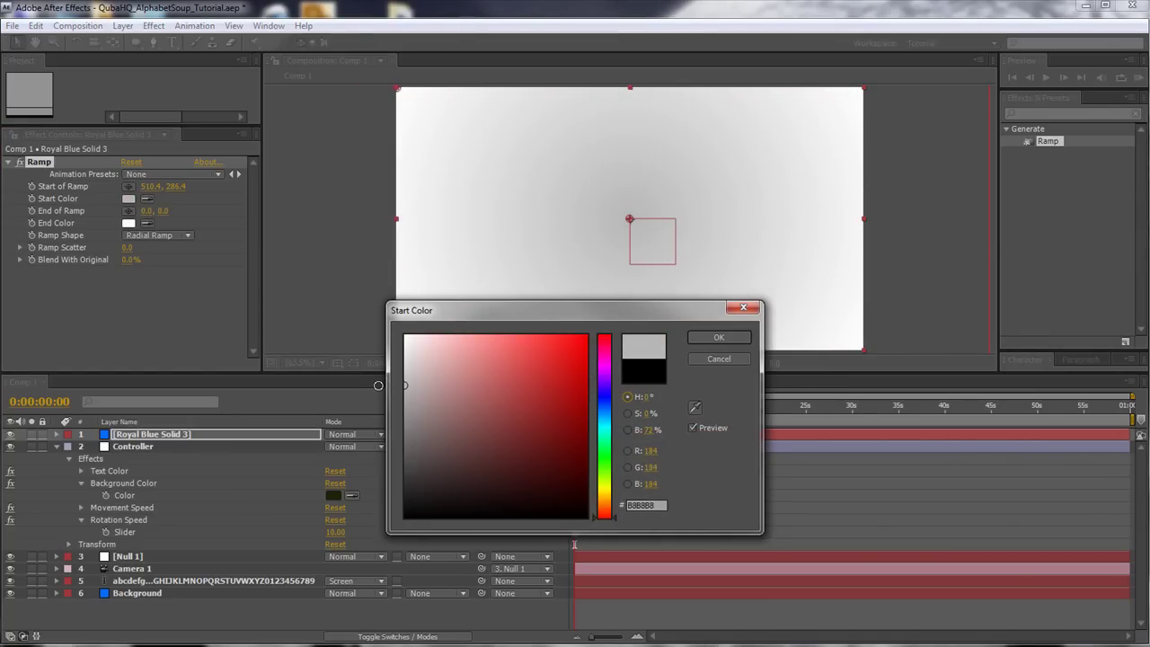
pyautogui.click(723, 338)
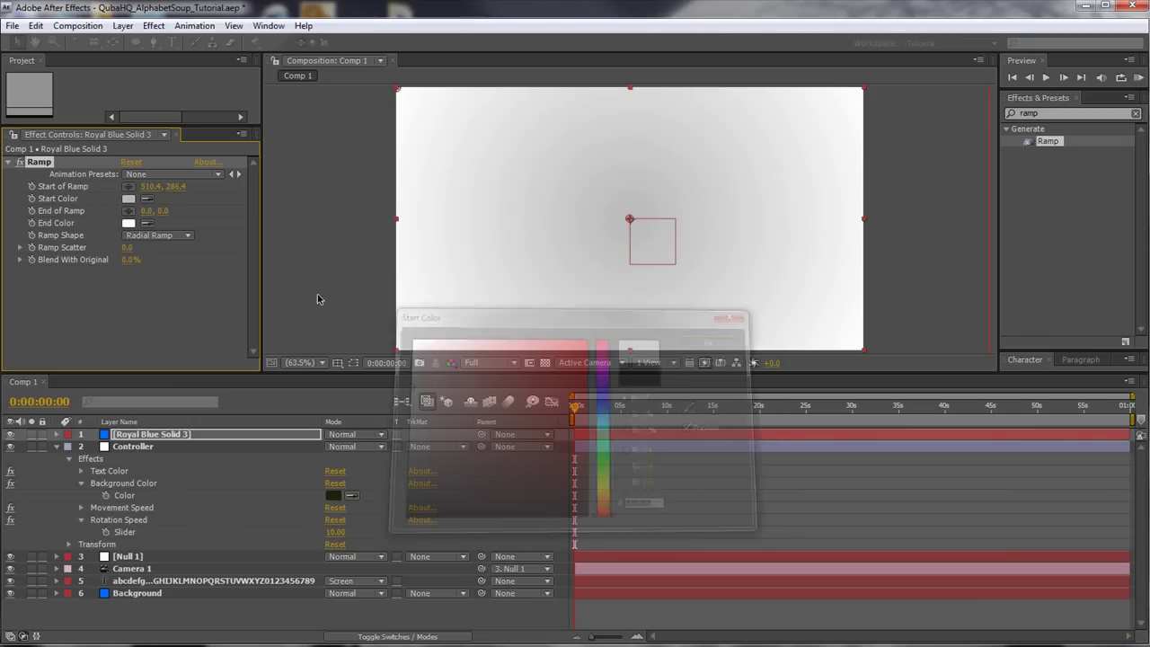
# - Set the Ramp effect's end colour to black and the ramp solid's blending mode to Overlay
pyautogui.click(128, 222)
pyautogui.click(646, 505)
pyautogui.write('000000')
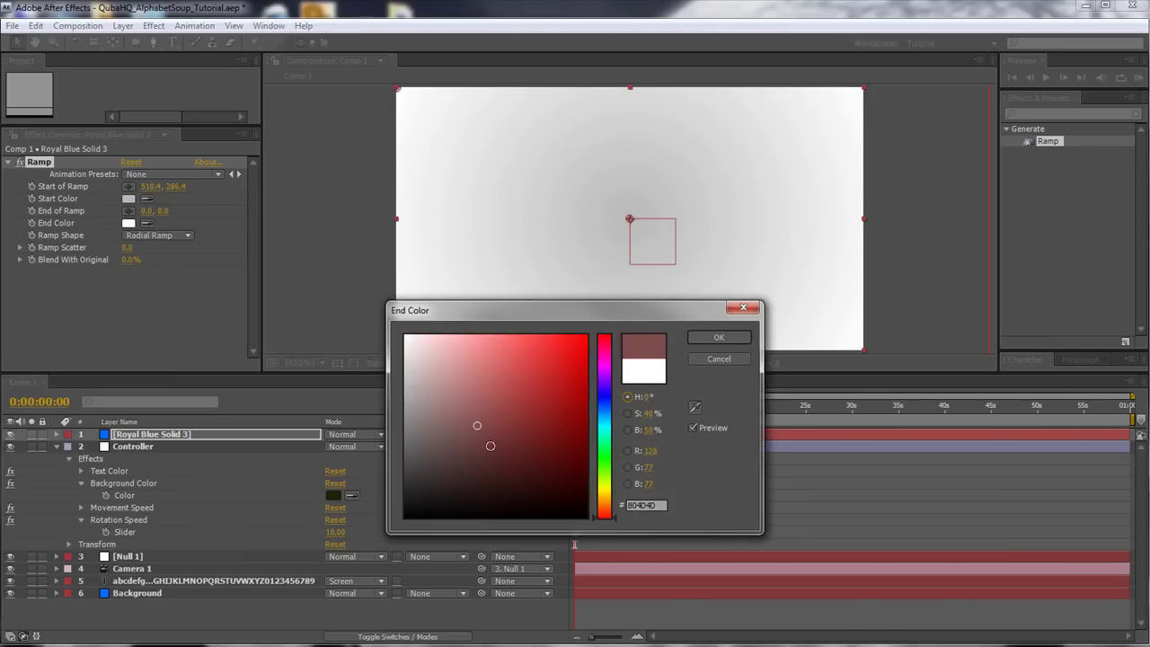
pyautogui.click(719, 337)
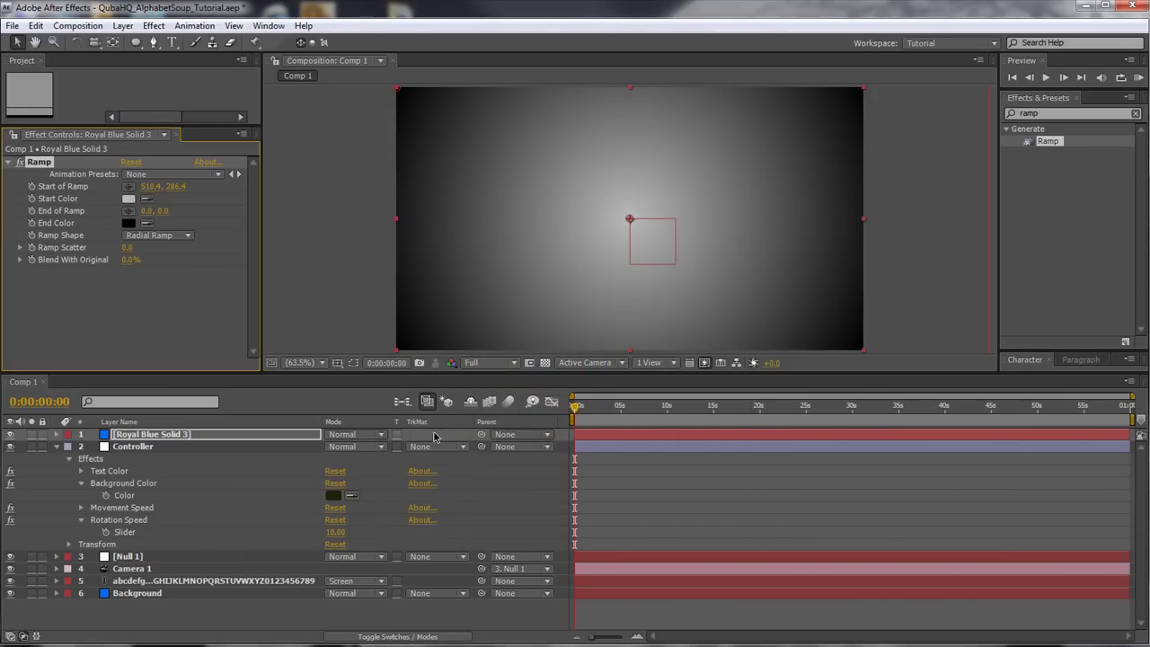
pyautogui.click(355, 436)
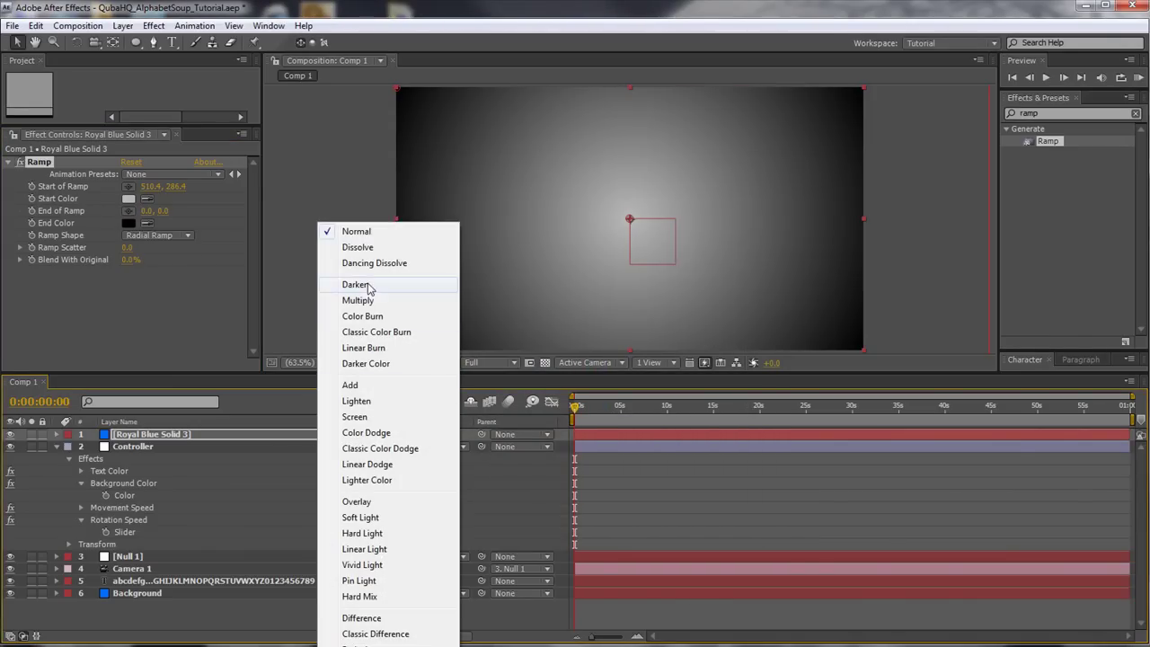
pyautogui.click(359, 501)
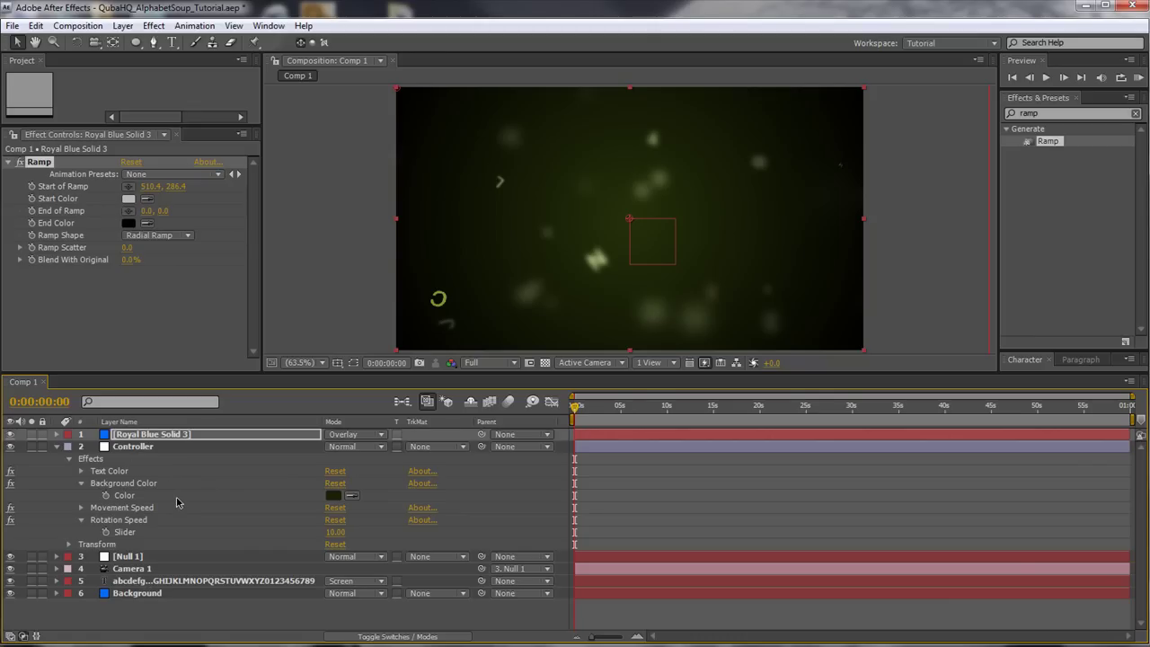
# - Add a new adjustment layer and place it directly below the ramp solid, above the Controller layer
pyautogui.click(123, 27)
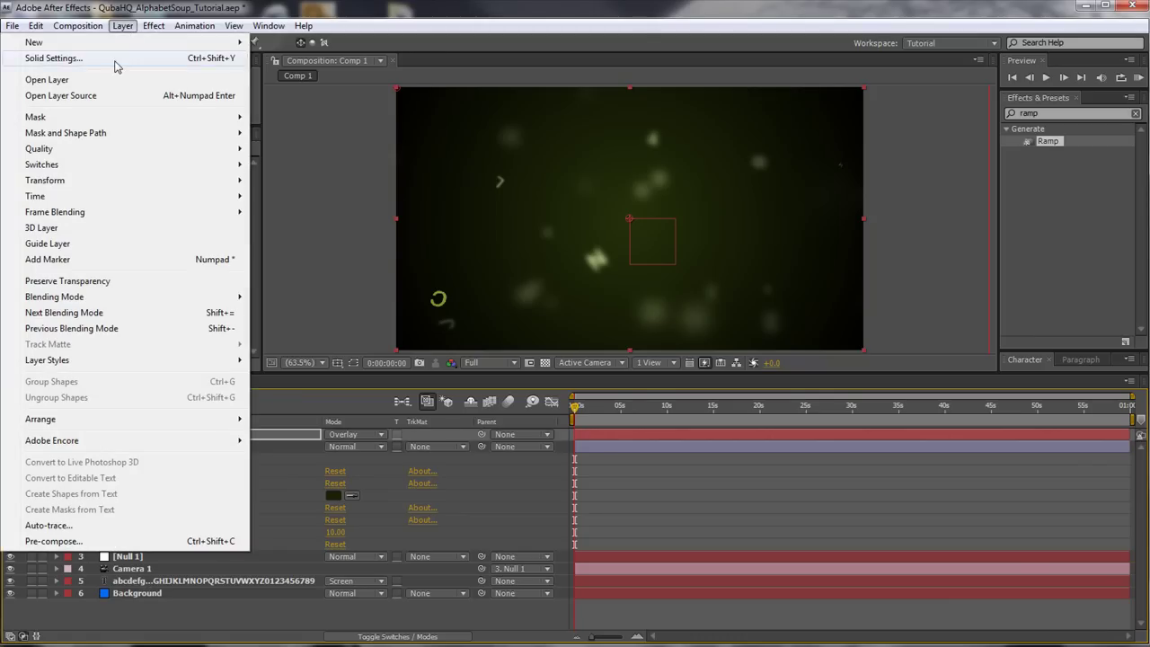
pyautogui.moveTo(128, 44)
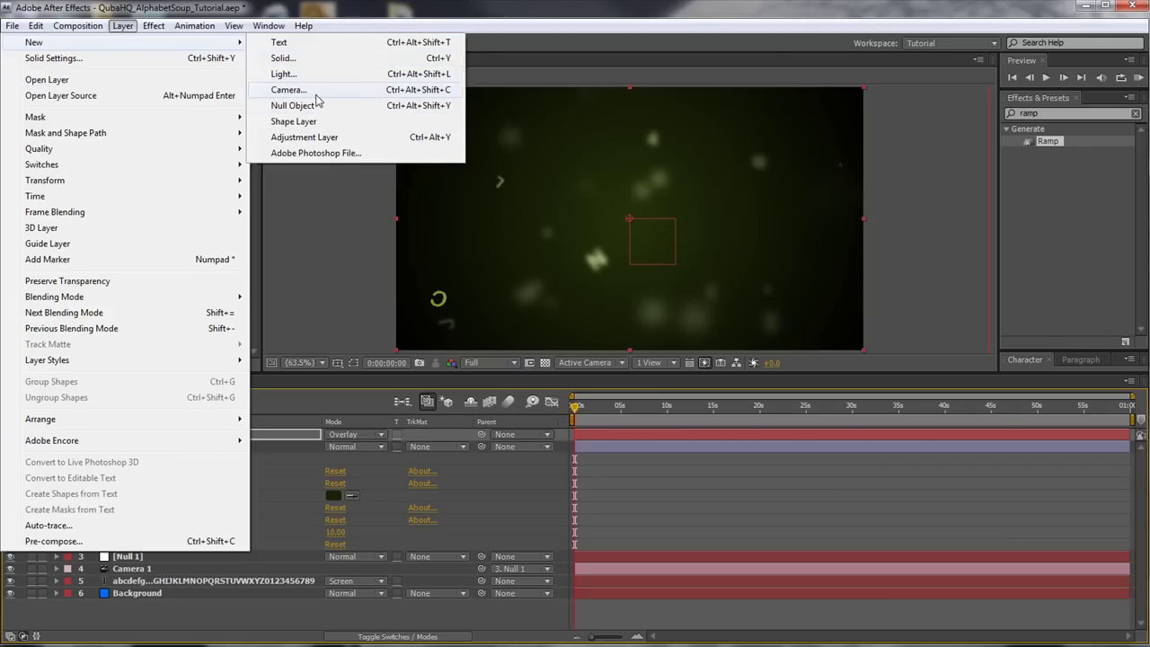
pyautogui.click(314, 138)
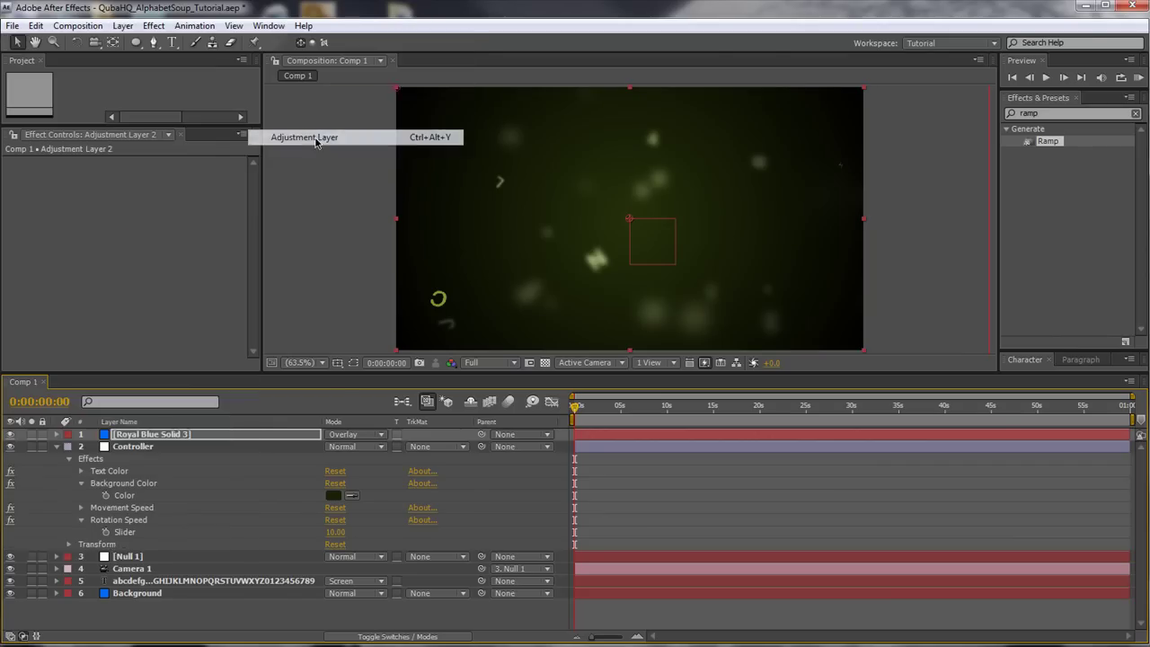
pyautogui.moveTo(189, 436); pyautogui.dragTo(151, 455)
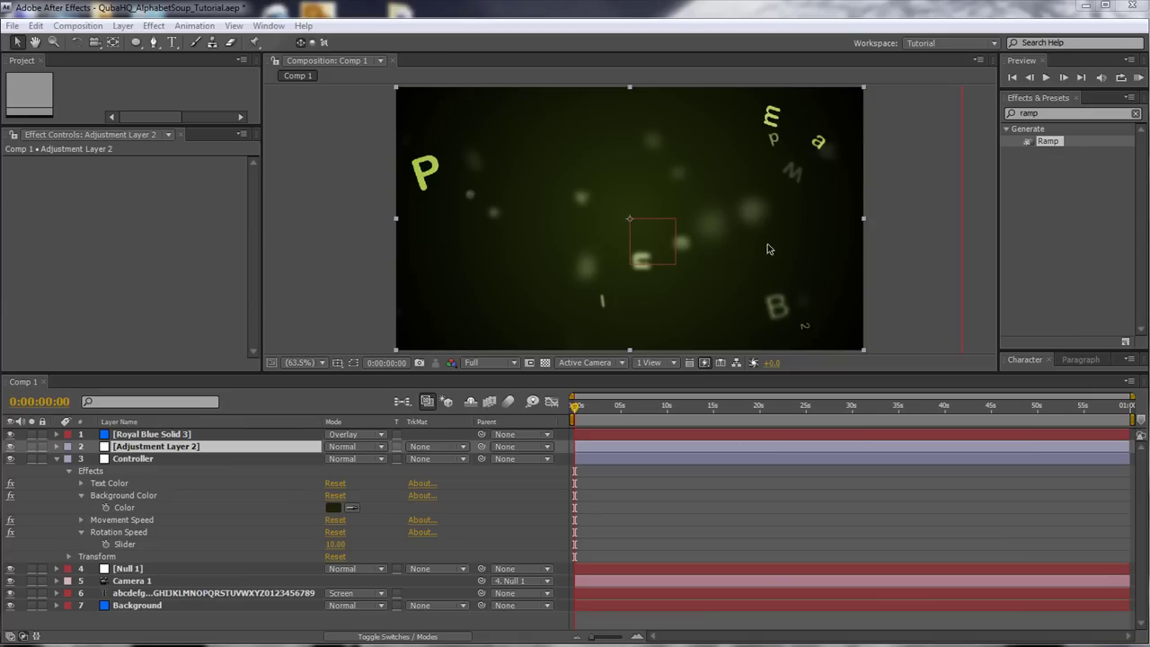
# - Duplicate the alphabet text layer and give the copy a Yellow label colour
pyautogui.click(174, 597)
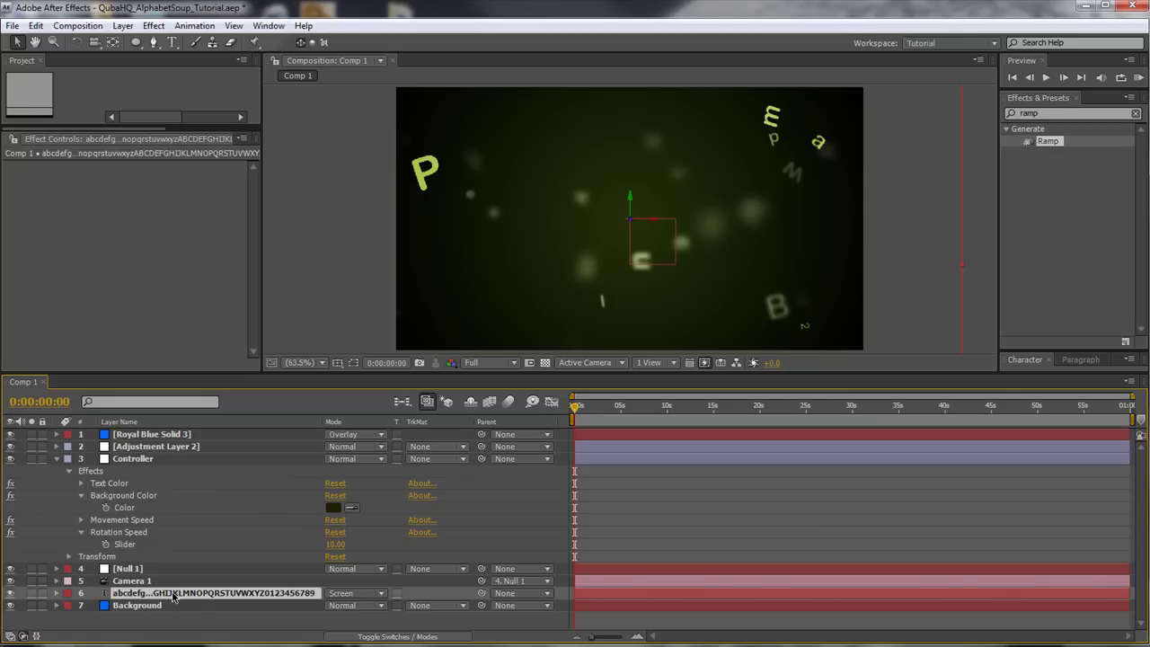
pyautogui.hotkey('ctrl', 'd')
pyautogui.click(69, 596)
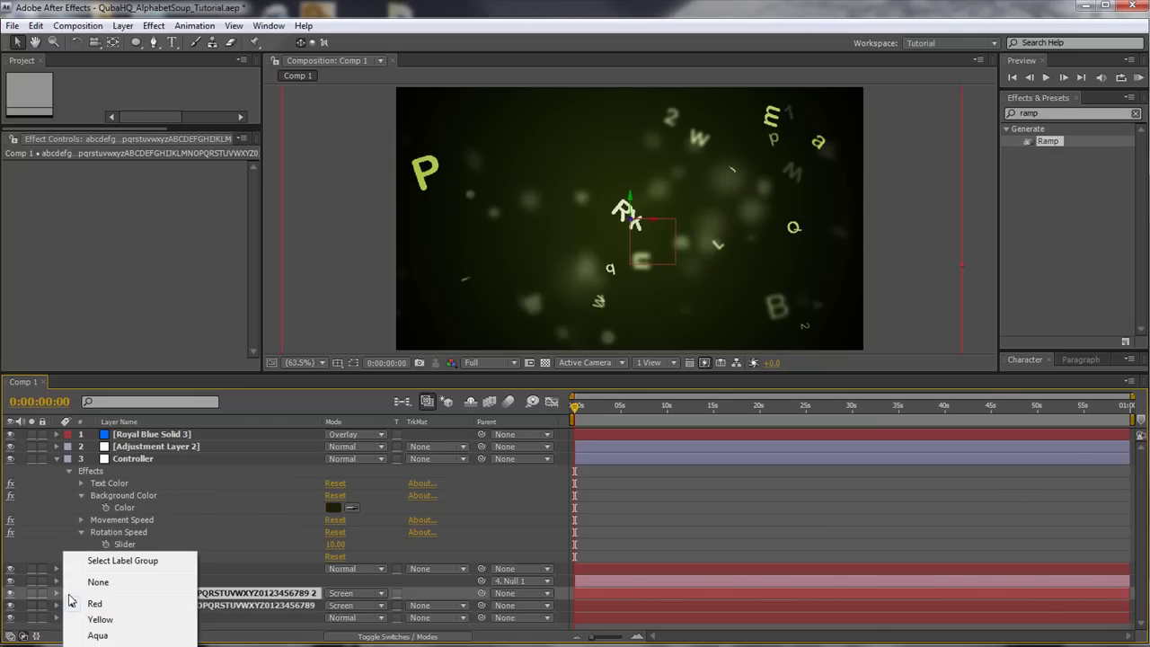
pyautogui.click(100, 619)
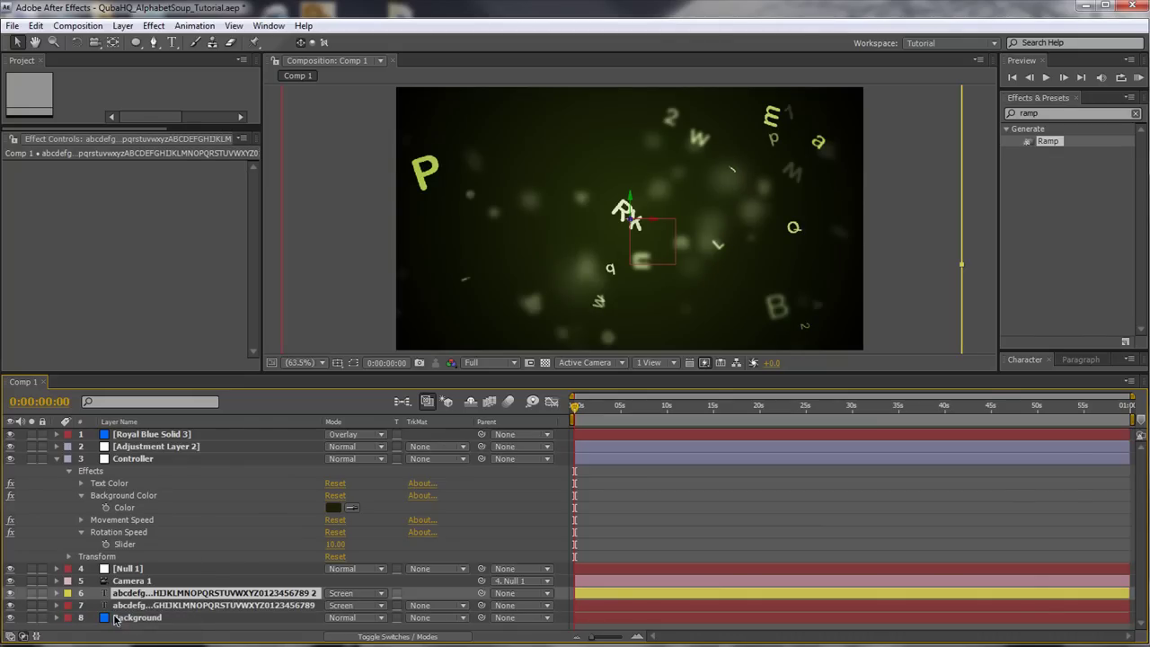
# - Inspect the original text layer's letters with the Type tool by selecting that layer, and return to the Selection tool
pyautogui.click(172, 43)
pyautogui.hotkey('ctrl', 'Down')
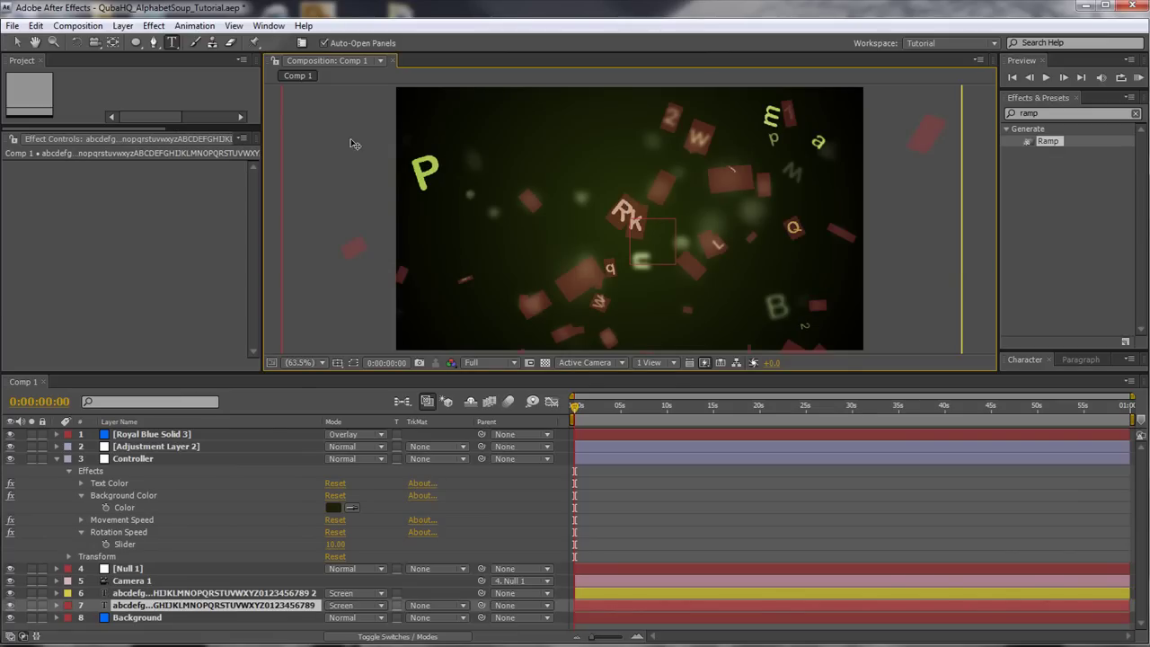
pyautogui.click(16, 42)
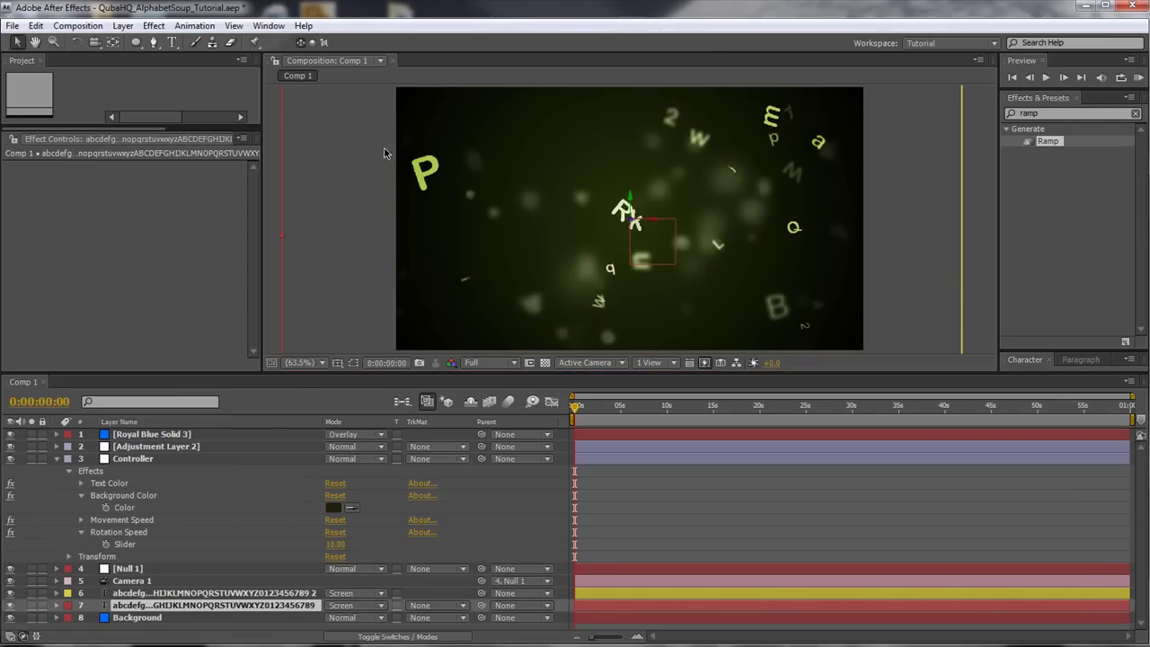
# - Replace the duplicated alphabet layer's text with a long row of periods, and return to the Selection tool
pyautogui.click(172, 42)
pyautogui.doubleClick(426, 169)
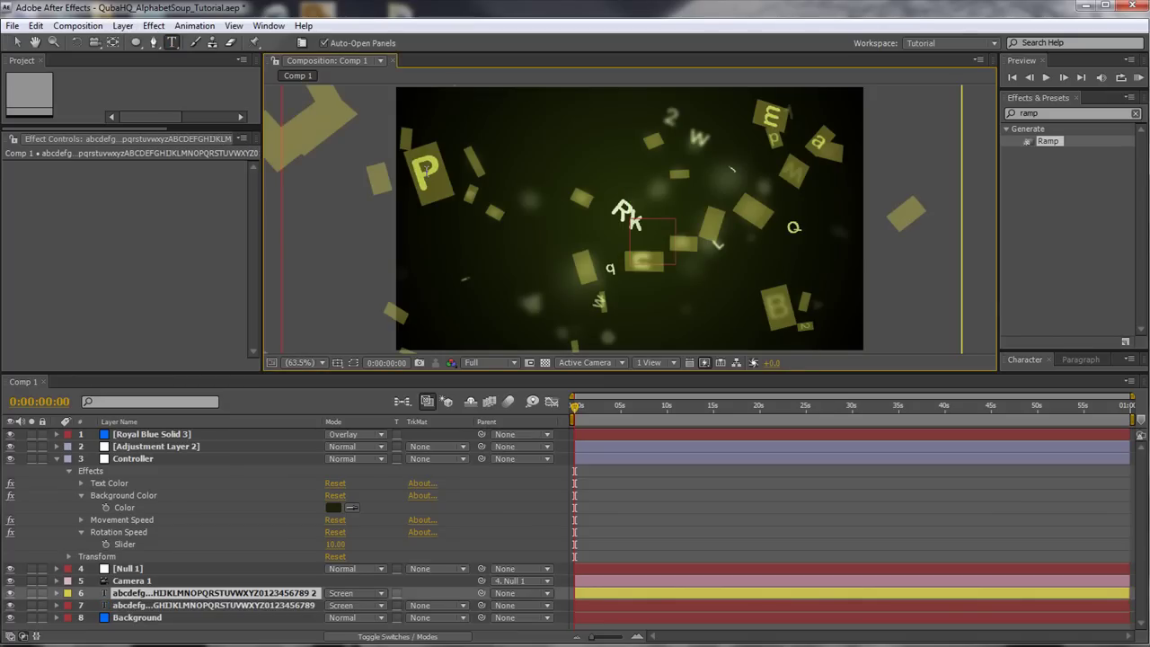
pyautogui.press('BackSpace')
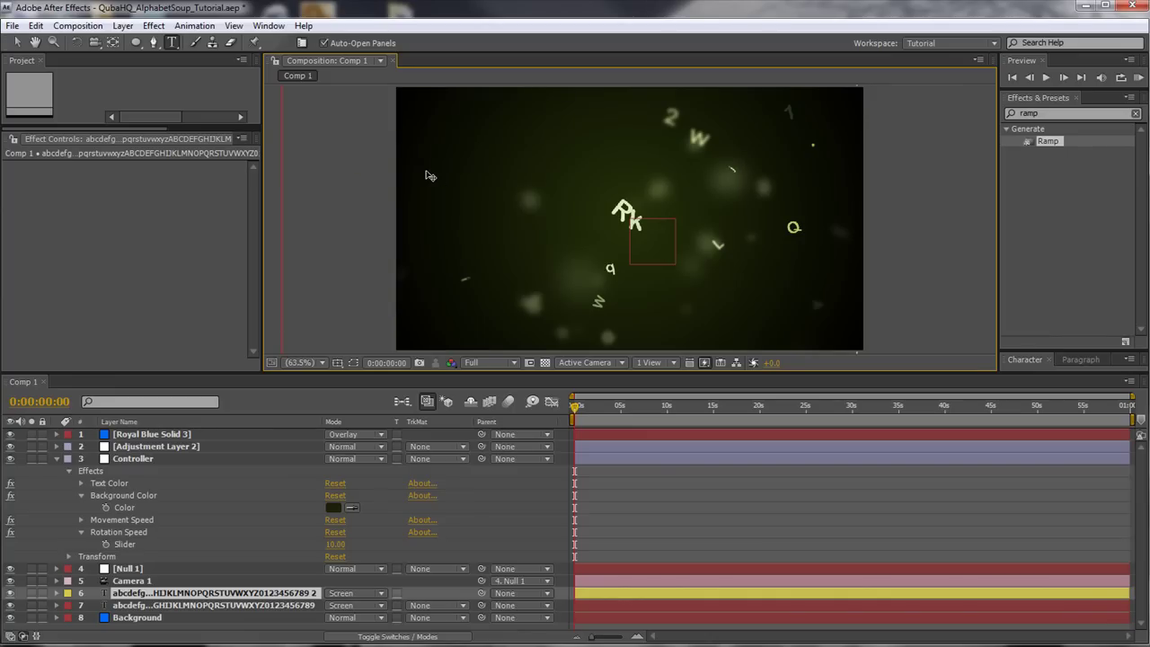
pyautogui.write('......')
pyautogui.click(16, 42)
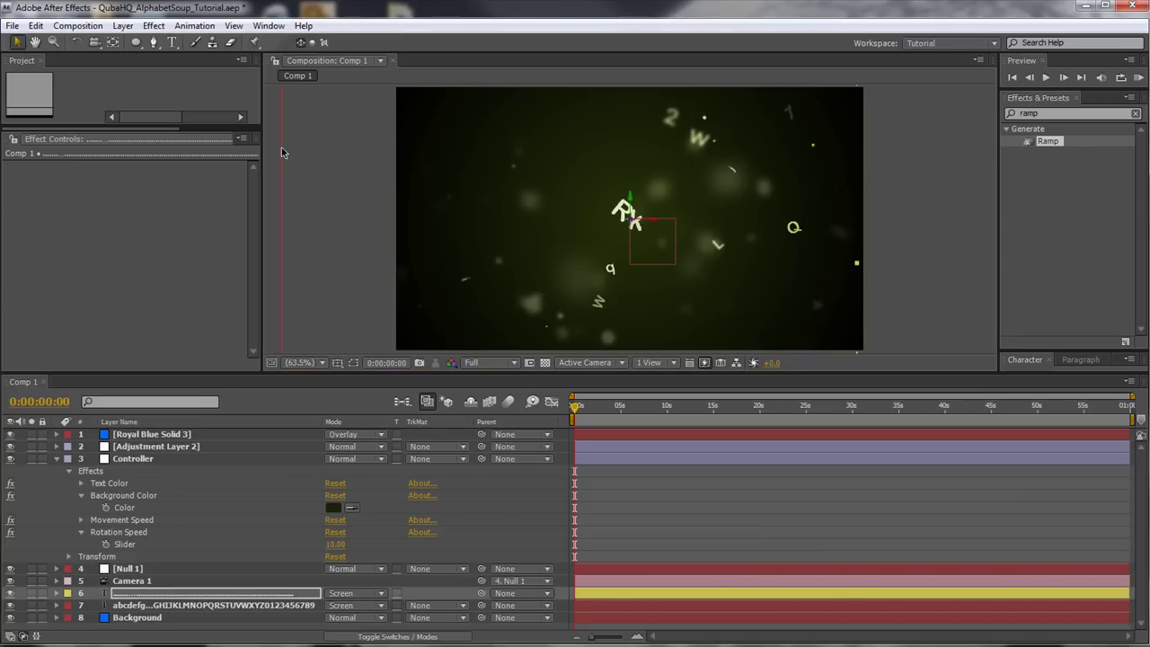
# - Rename the periods text layer as Dots and the original alphabet text layer as Letters
pyautogui.press('/')
pyautogui.moveTo(526, 371)
pyautogui.mouseDown()
pyautogui.moveTo(529, 552)
pyautogui.moveTo(529, 351)
pyautogui.mouseUp()
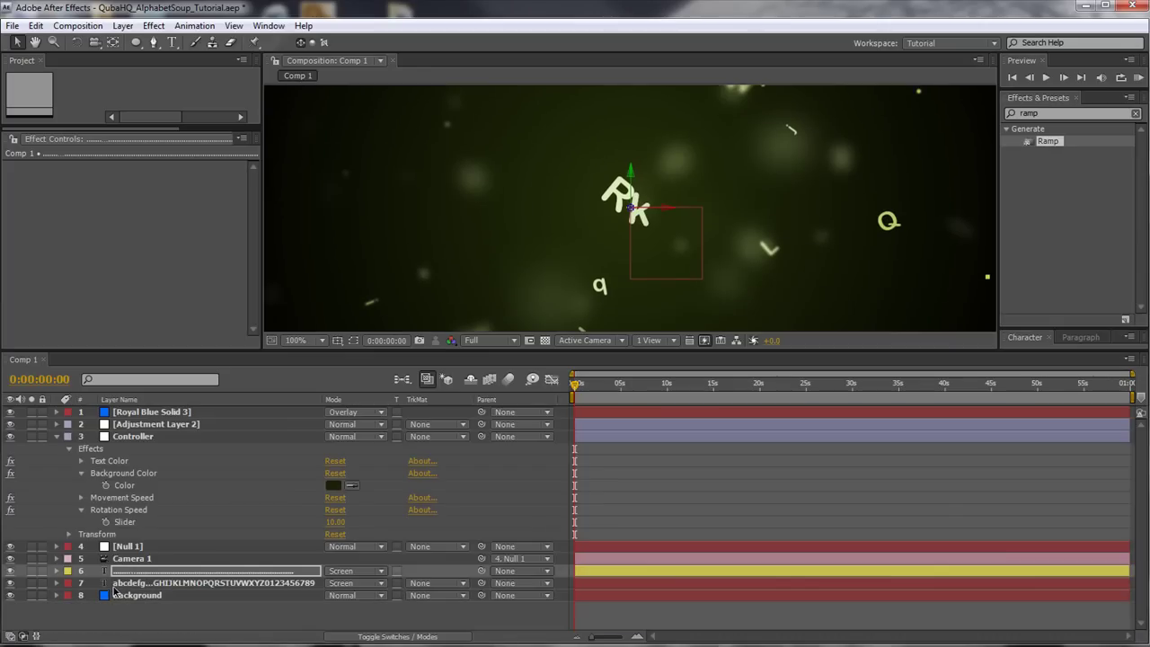
pyautogui.doubleClick(165, 572)
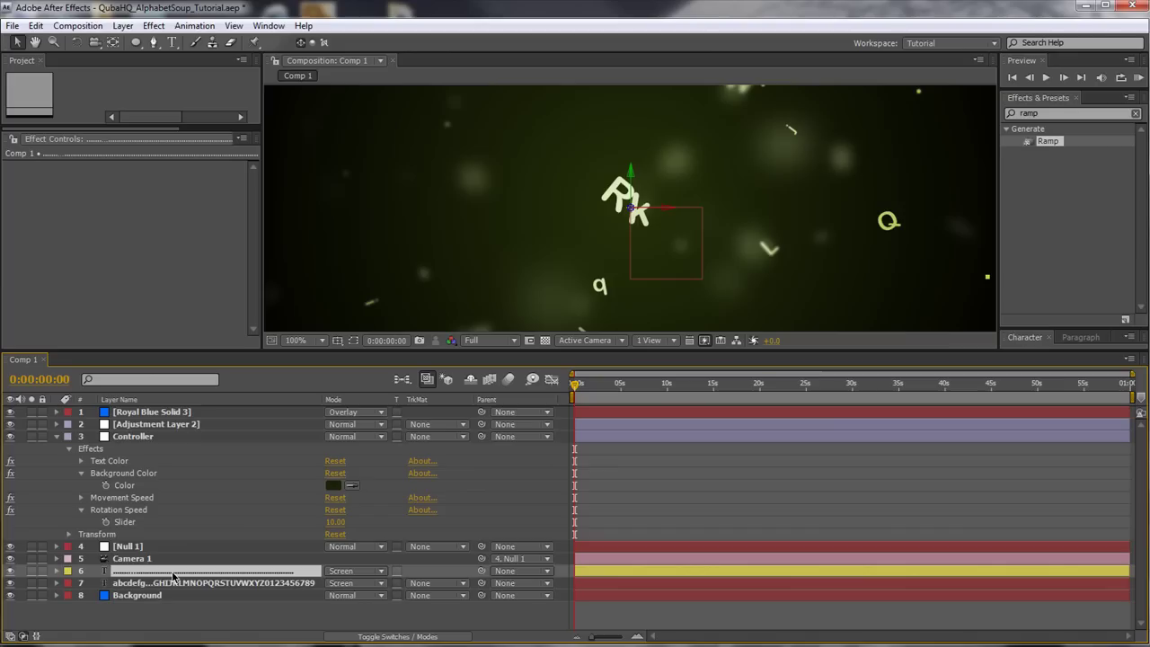
pyautogui.write('D')
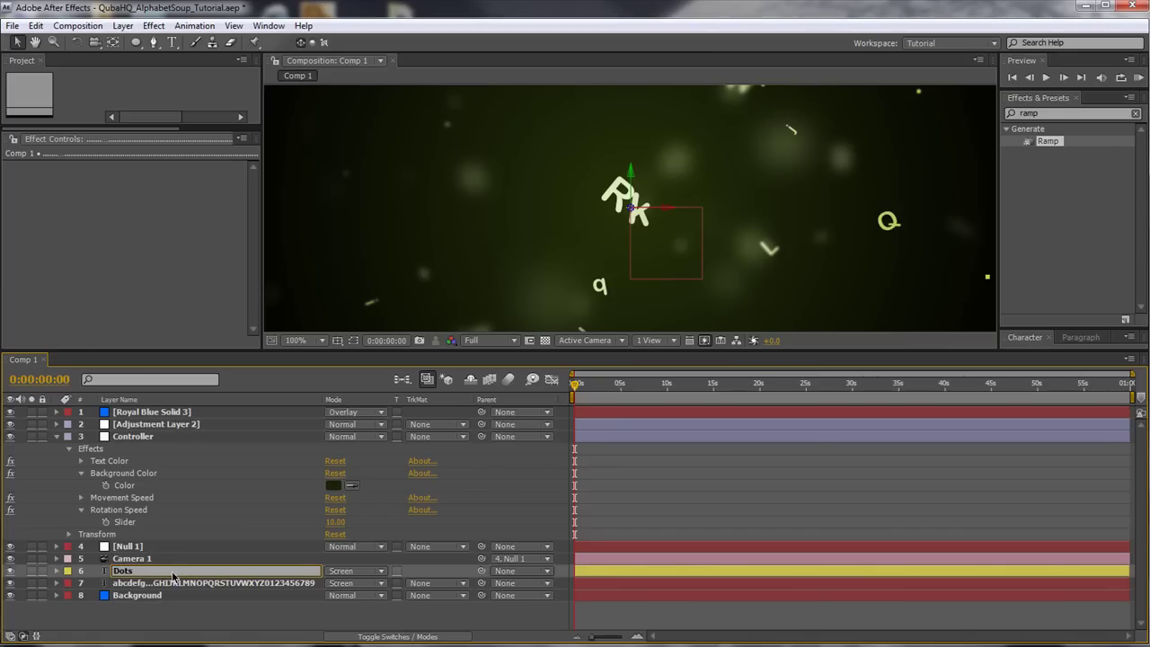
pyautogui.write('ots')
pyautogui.press('Return')
pyautogui.click(174, 584)
pyautogui.press('Return')
pyautogui.write('Lett')
pyautogui.press('Return')
# - Set the Dots layer's Position to 1127, 377, 1539, pushing it back in depth and offsetting it from the letters
pyautogui.click(141, 572)
pyautogui.moveTo(544, 352); pyautogui.dragTo(543, 481)
pyautogui.press('p')
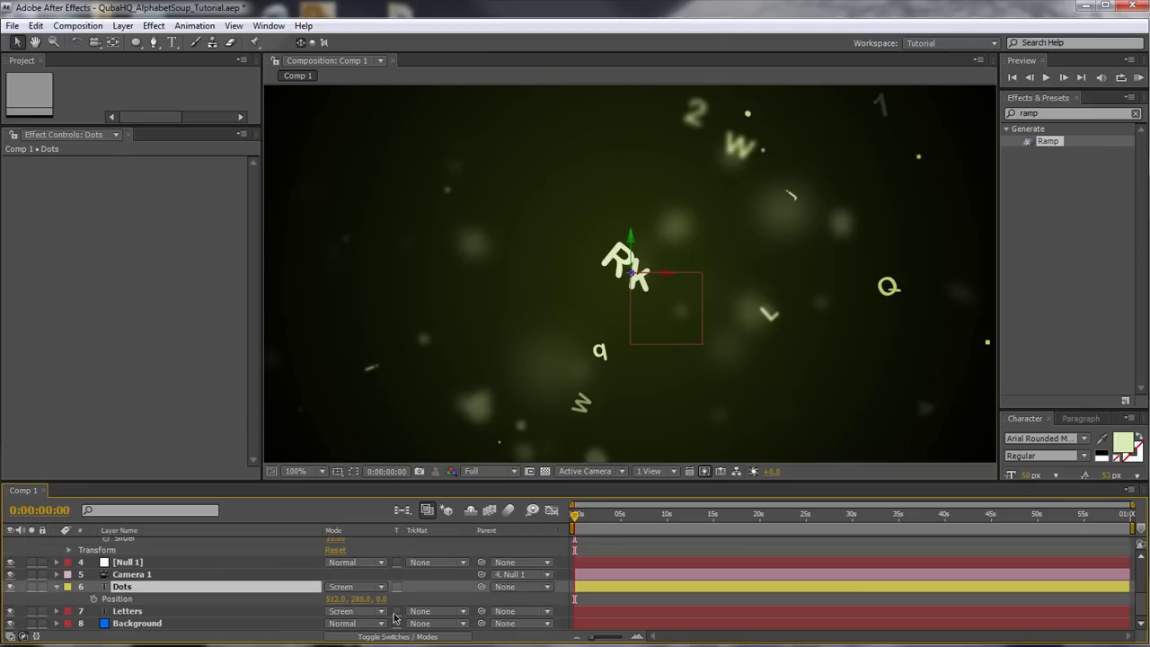
pyautogui.moveTo(378, 602); pyautogui.dragTo(429, 580)
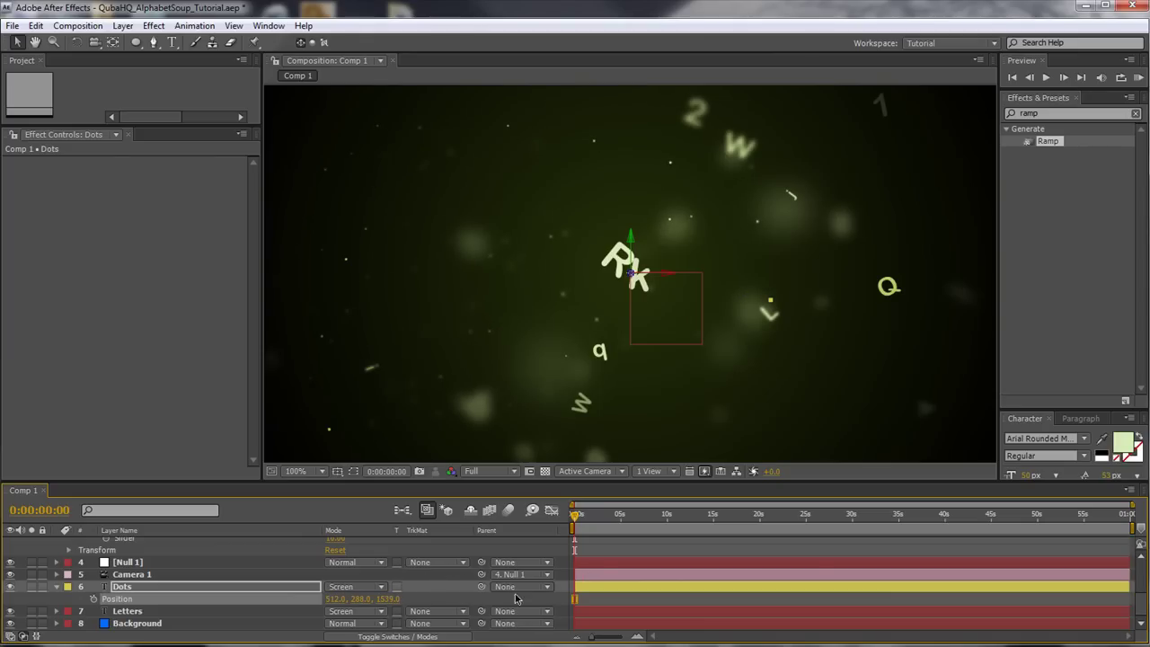
pyautogui.moveTo(331, 600); pyautogui.dragTo(423, 598)
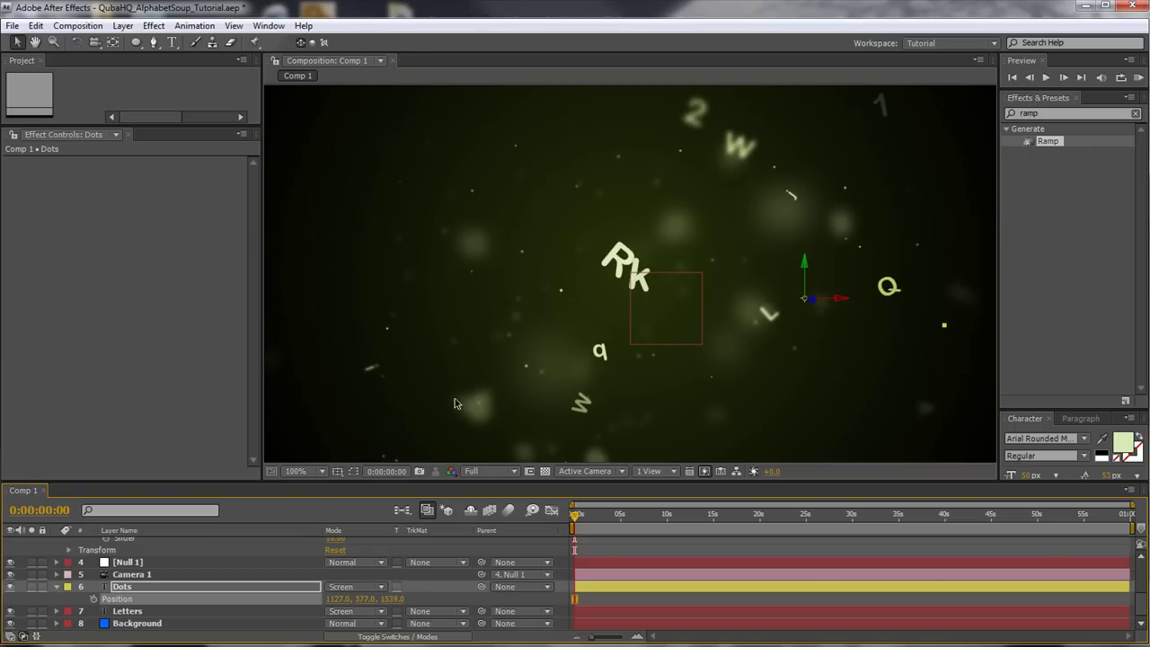
# - Enlarge the composition view and preview the animation to check the dots moving together with the letters
pyautogui.moveTo(323, 479); pyautogui.dragTo(322, 590)
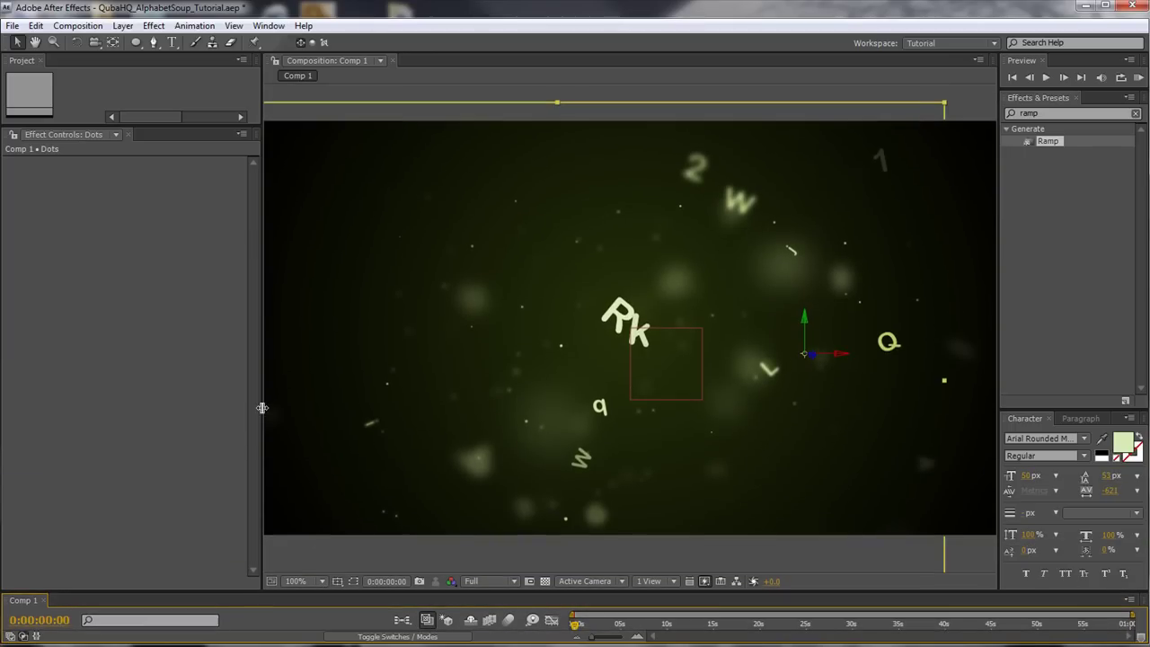
pyautogui.moveTo(260, 406); pyautogui.dragTo(169, 407)
pyautogui.press('space')
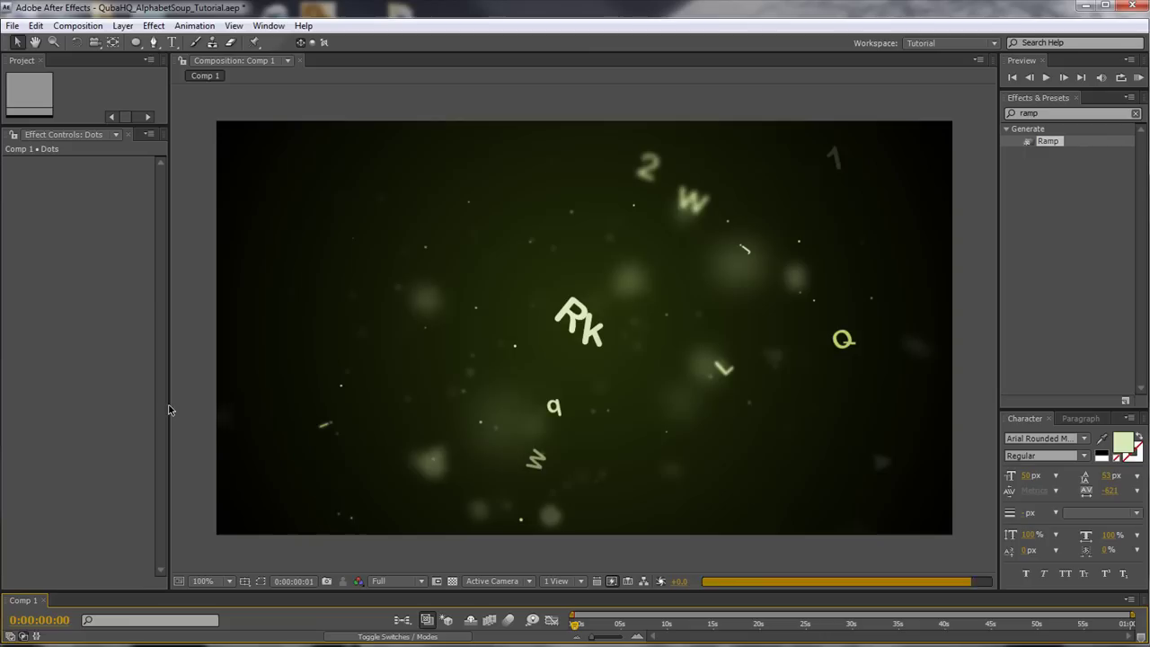
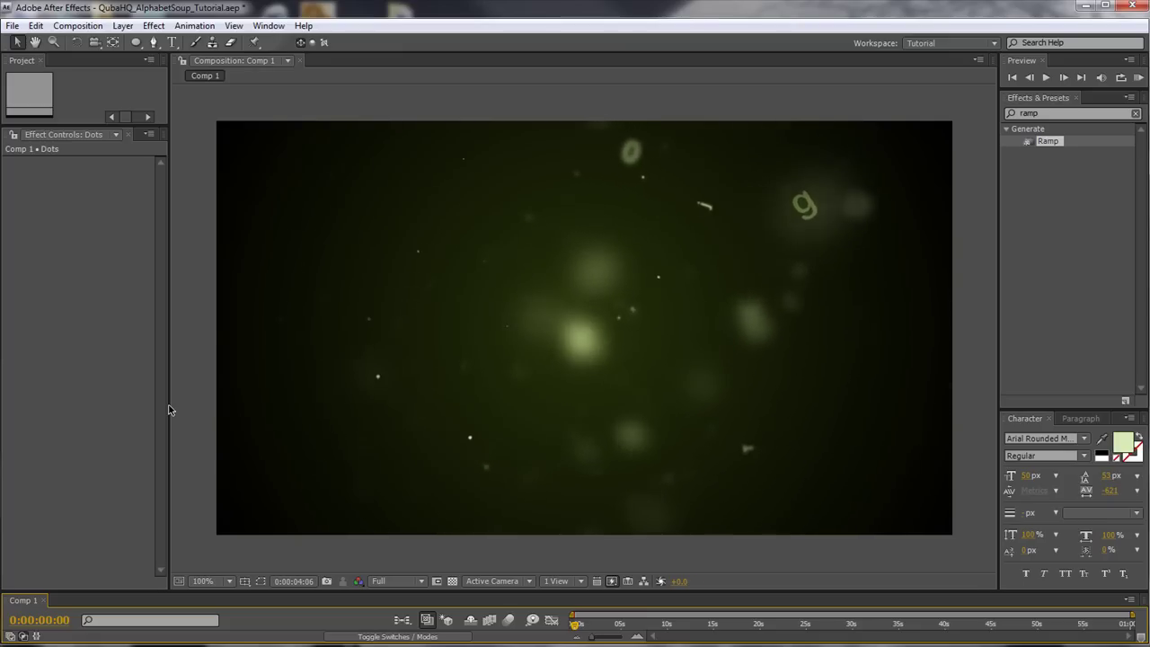
pyautogui.press('space')
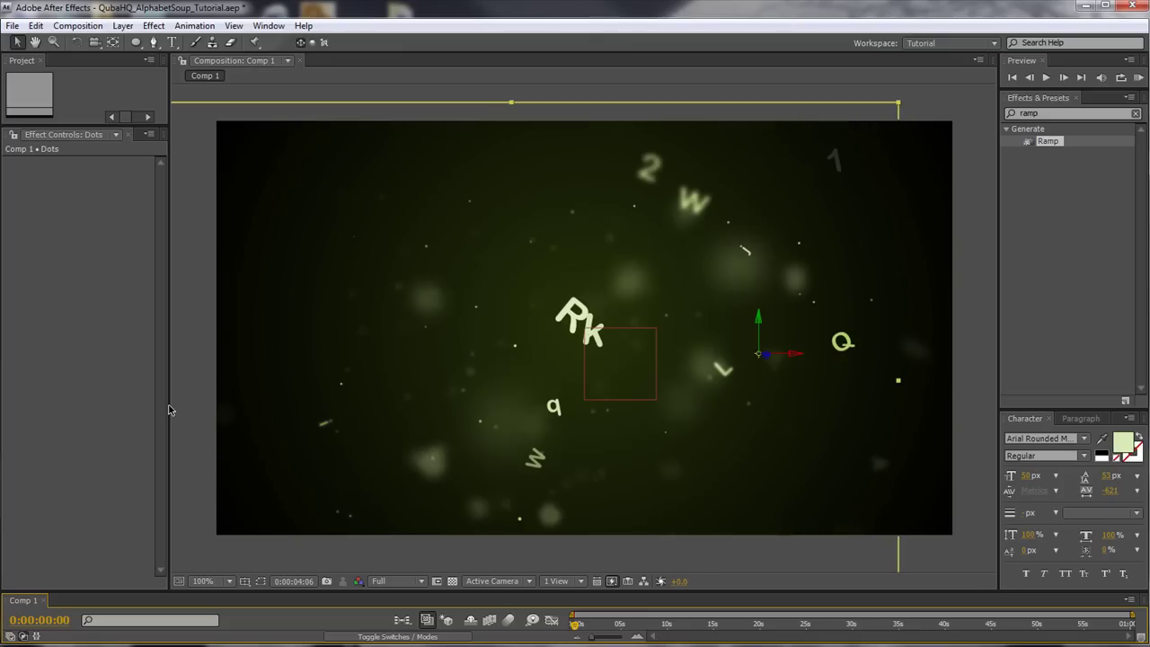
# - Delete the main Rotation and Animator 1 text animators from the Dots layer
pyautogui.moveTo(400, 589); pyautogui.dragTo(402, 295)
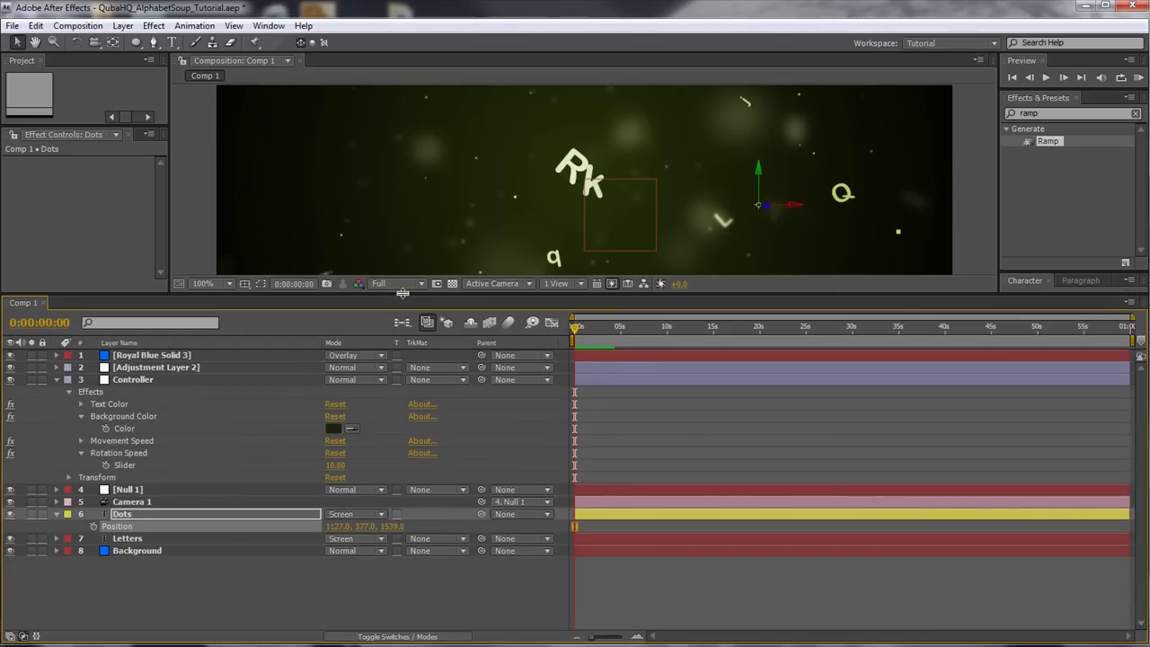
pyautogui.click(151, 613)
pyautogui.click(57, 514)
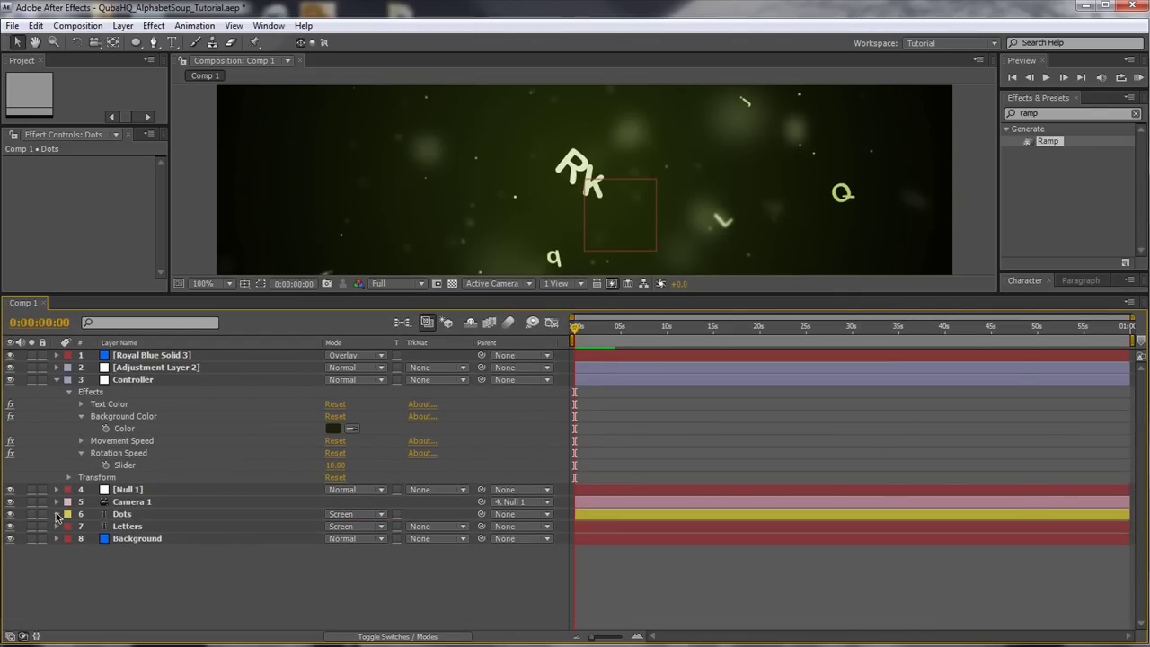
pyautogui.click(56, 514)
pyautogui.click(70, 512)
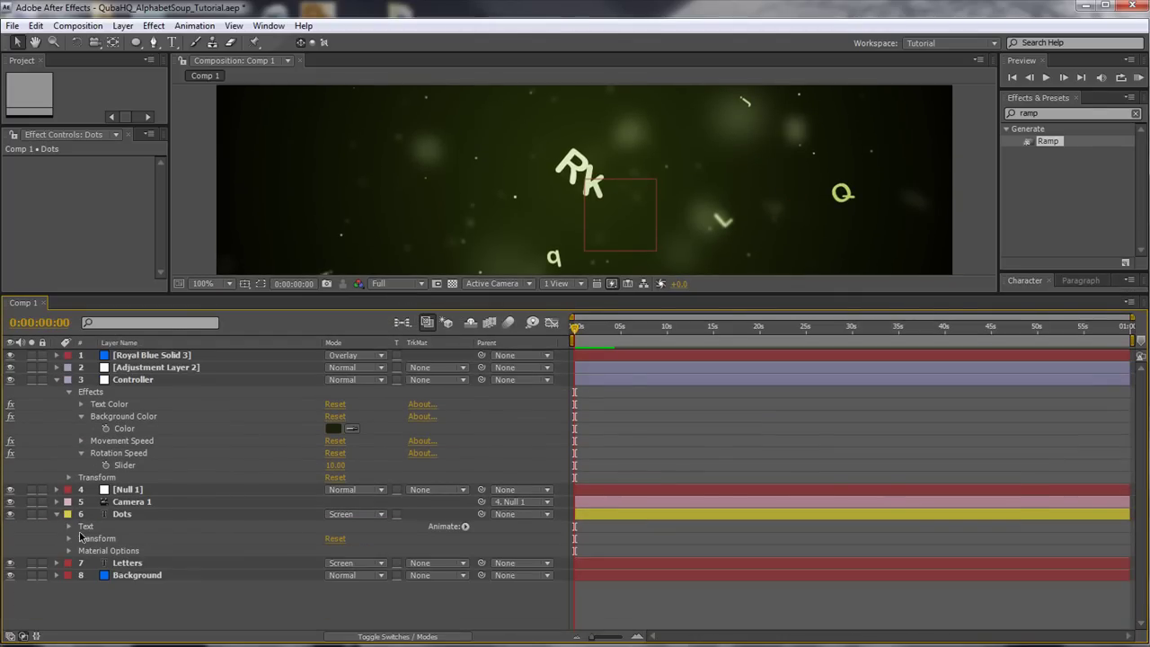
pyautogui.click(70, 527)
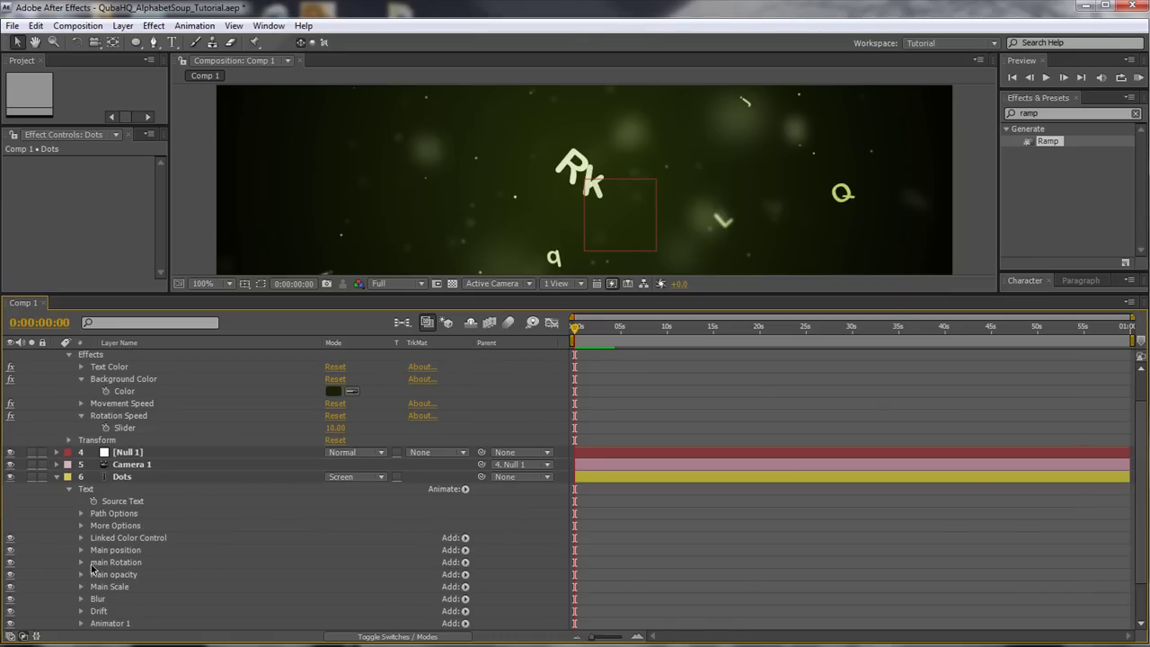
pyautogui.click(124, 563)
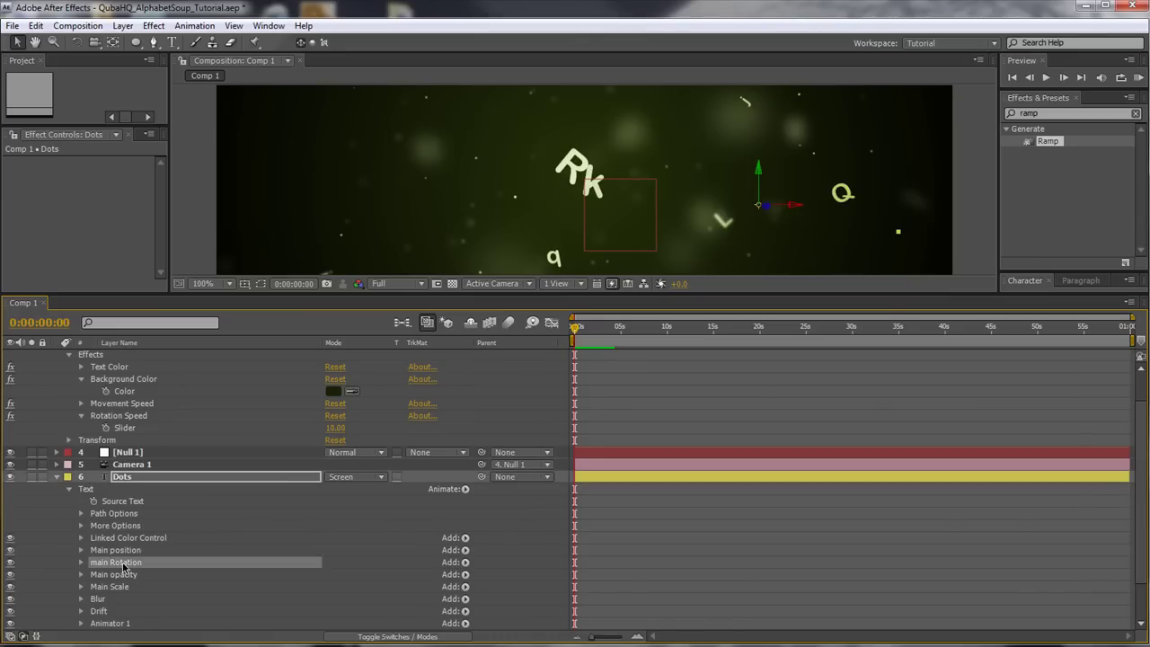
pyautogui.keyDown('shift'); pyautogui.click(111, 626); pyautogui.keyUp('shift')
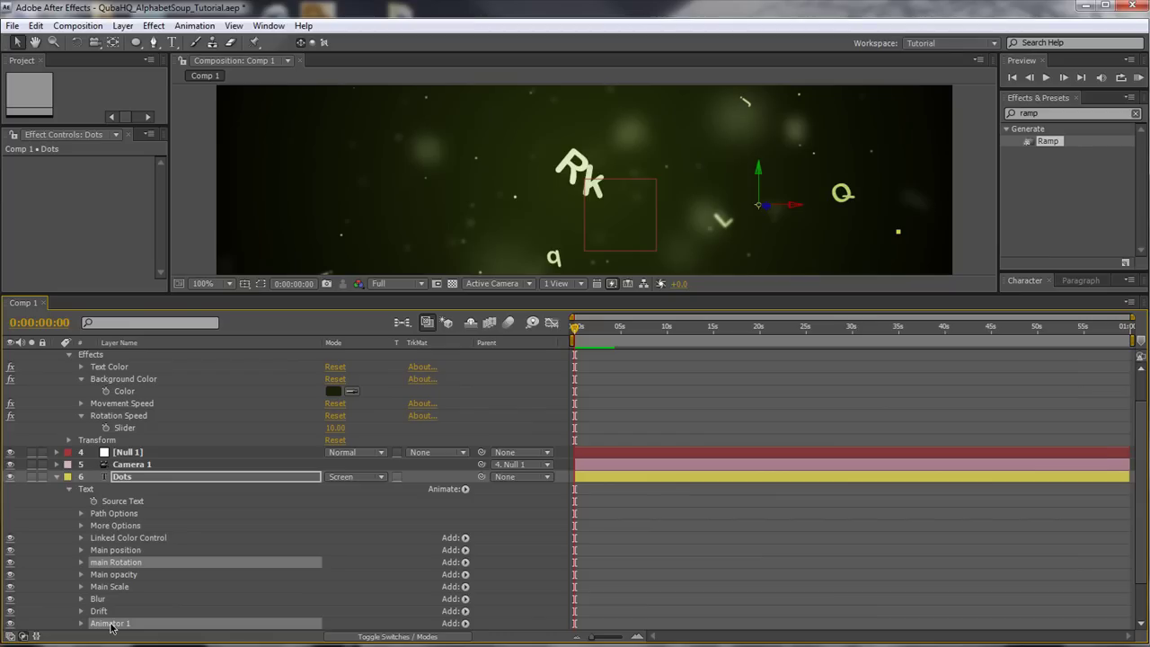
pyautogui.press('Delete')
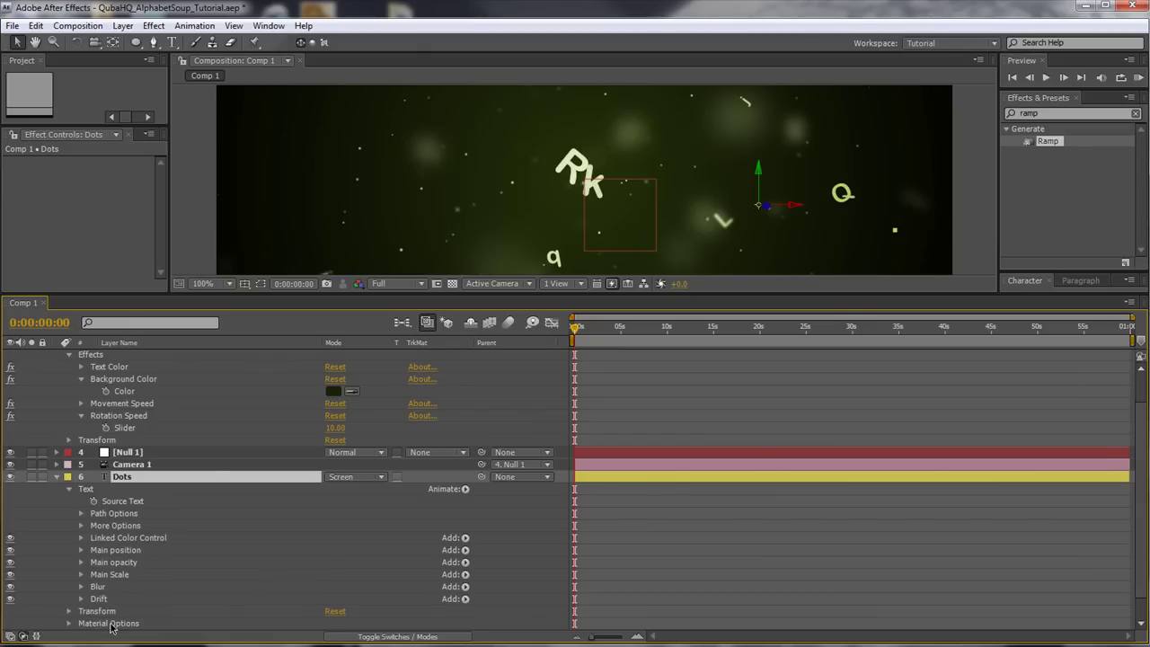
# - Duplicate the Text Color effect on the Controller layer and rename the copy as Dots Color
pyautogui.moveTo(431, 295); pyautogui.dragTo(430, 411)
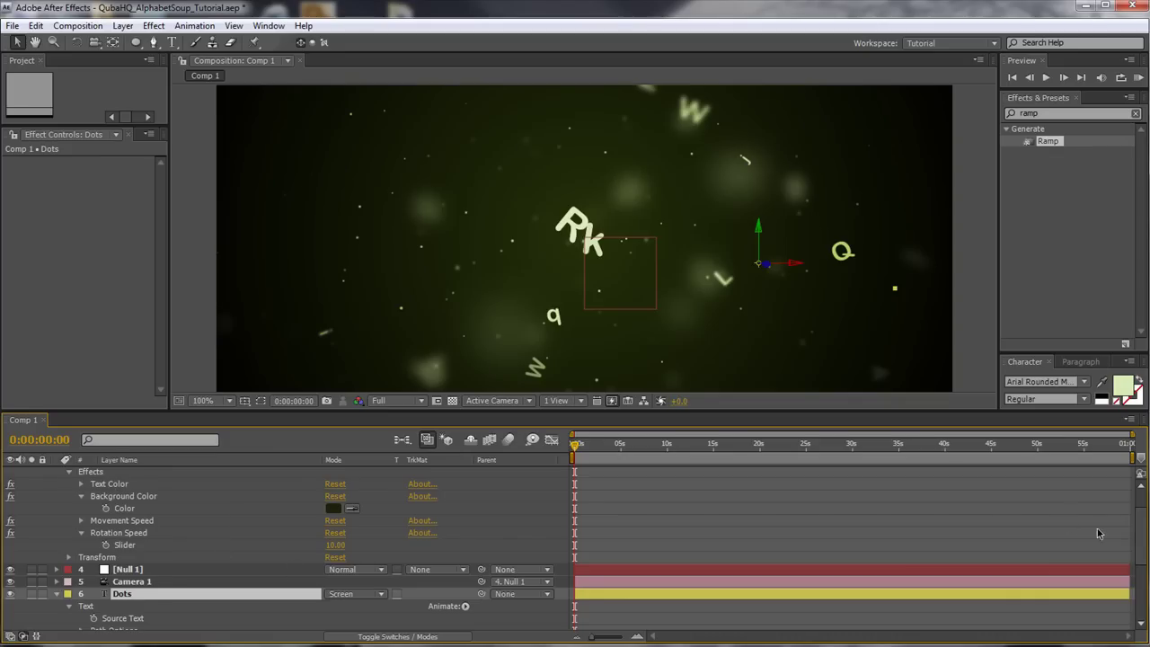
pyautogui.scroll(1, 1098, 534)
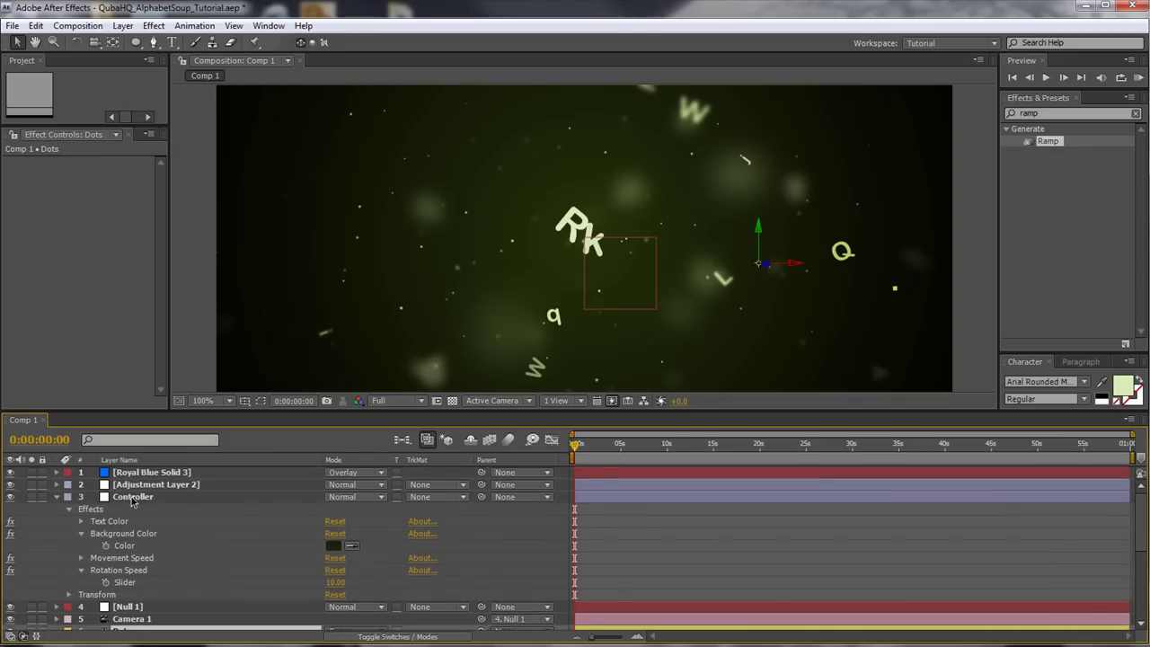
pyautogui.click(132, 499)
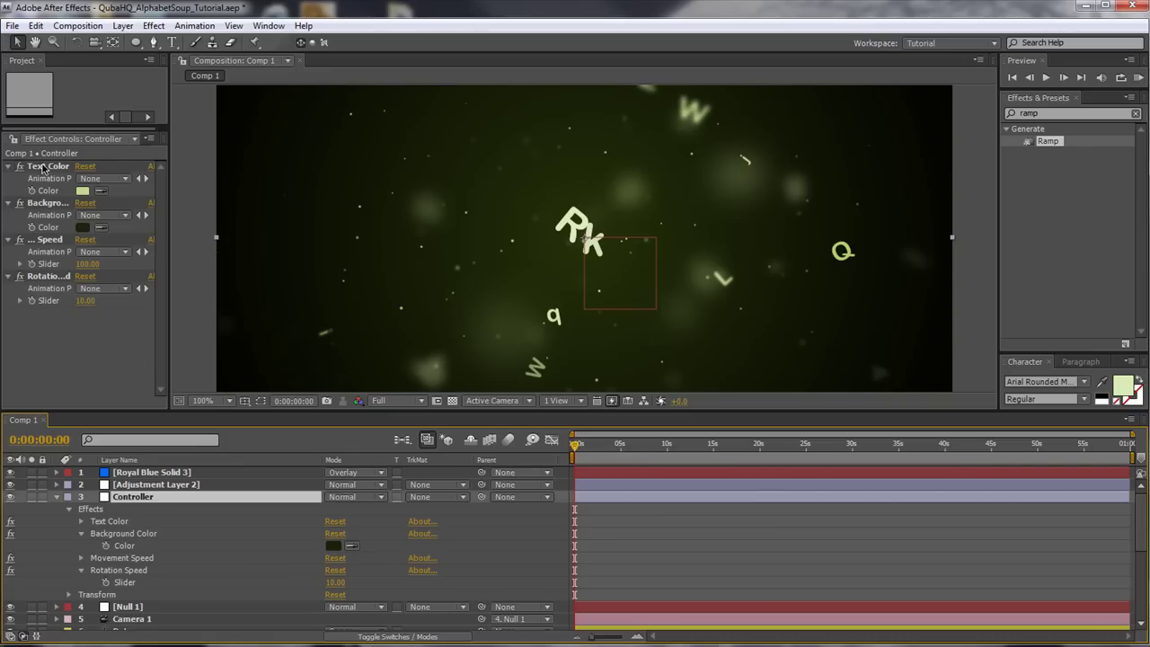
pyautogui.click(44, 168)
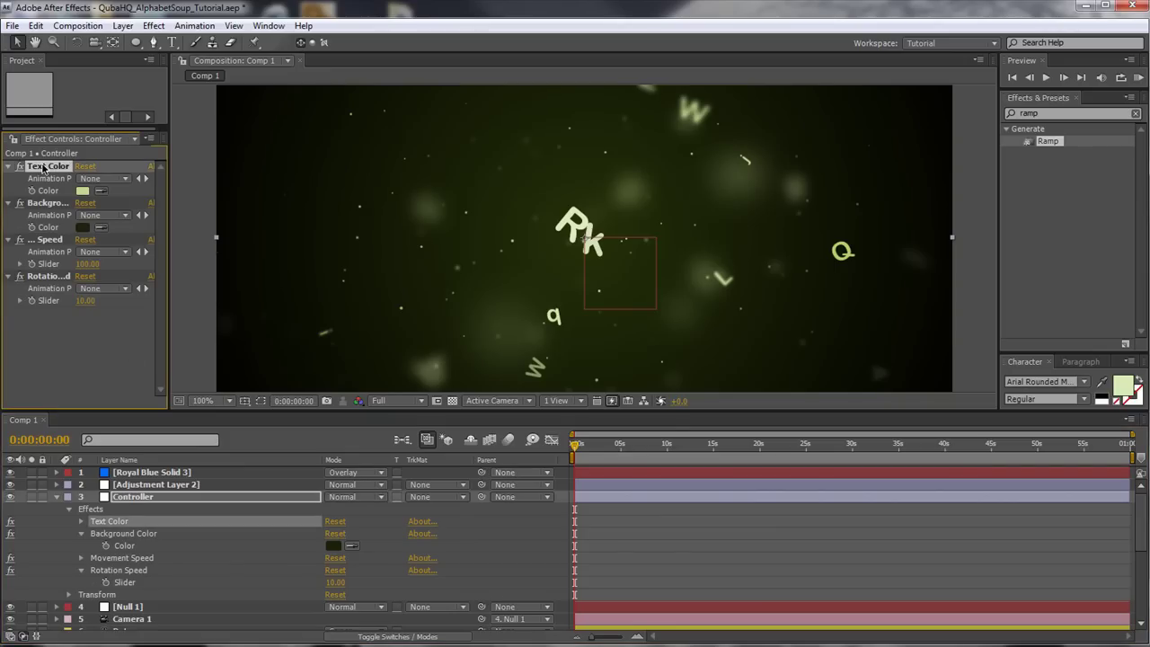
pyautogui.hotkey('ctrl', 'd')
pyautogui.press('Return')
pyautogui.write('Dots Color')
pyautogui.press('Return')
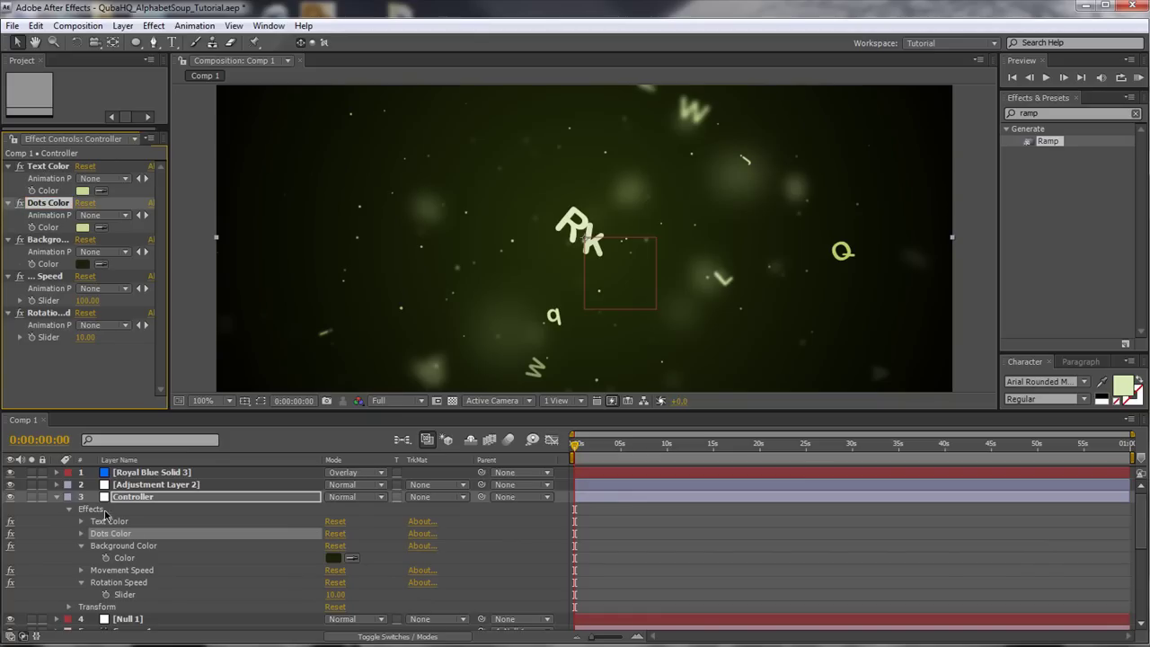
# - Link the Fill Color expression in the Dots layer's Linked Color Control to the Controller's Dots Color
pyautogui.click(80, 538)
pyautogui.moveTo(337, 412); pyautogui.dragTo(334, 207)
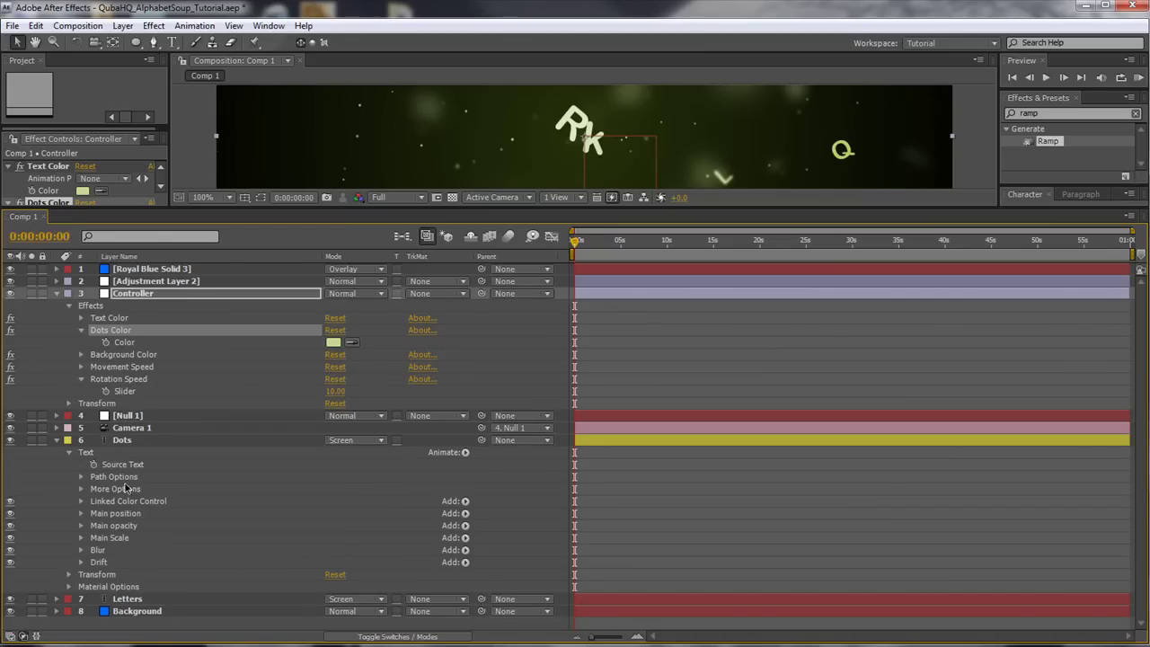
pyautogui.click(81, 502)
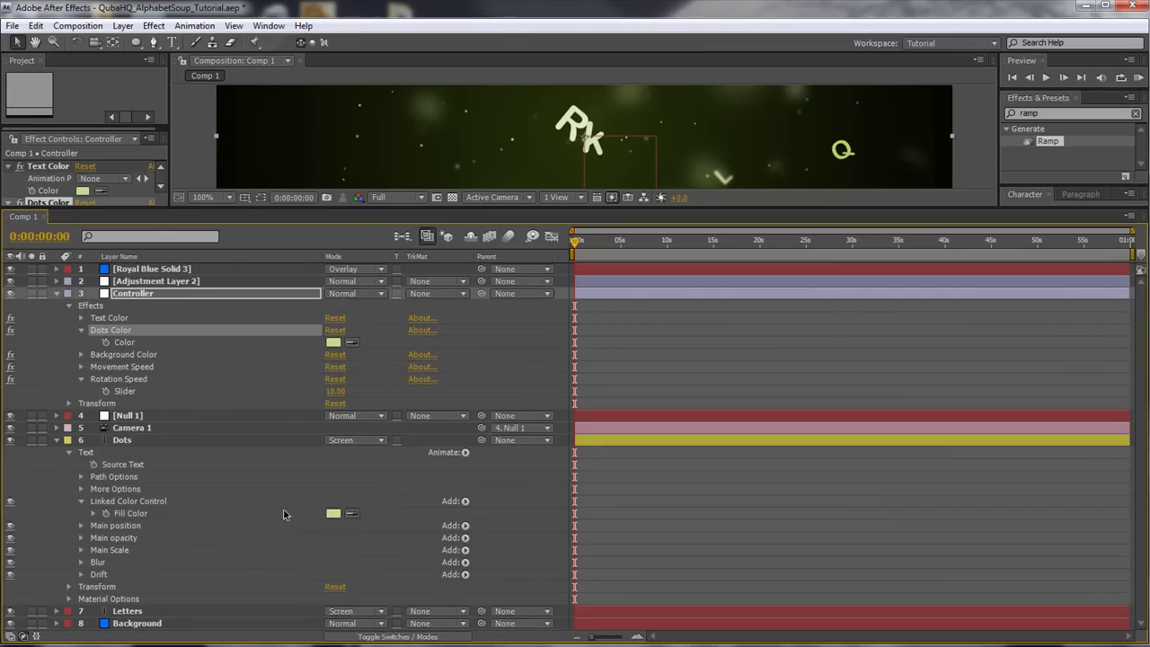
pyautogui.click(94, 513)
pyautogui.click(708, 520)
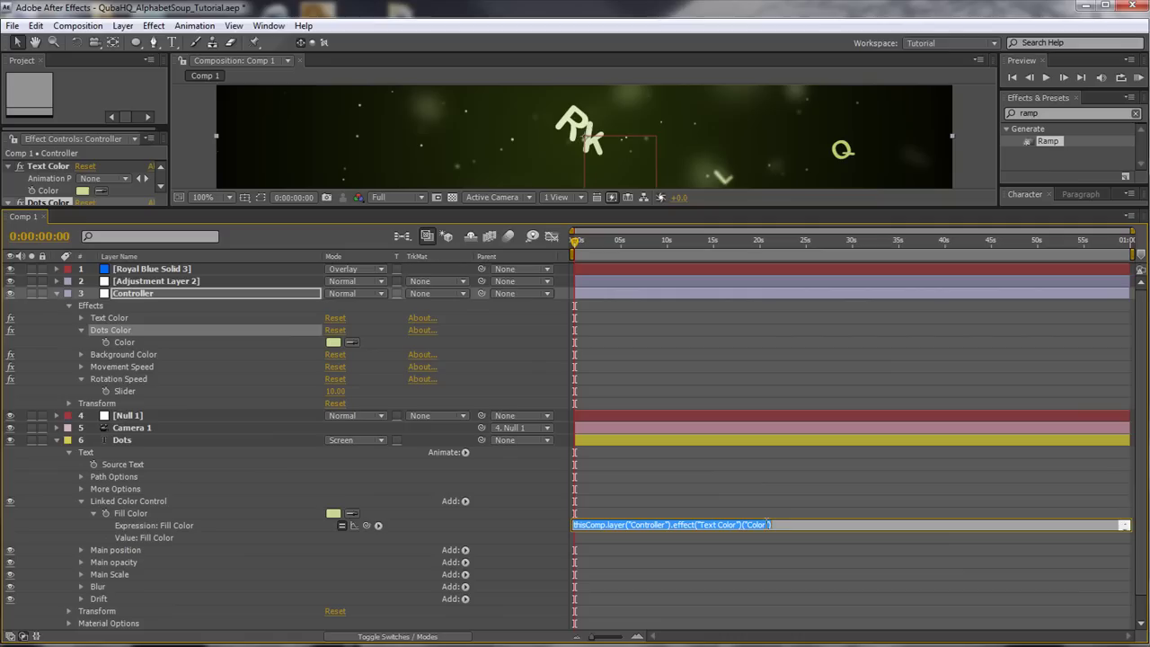
pyautogui.moveTo(366, 529); pyautogui.dragTo(110, 331)
pyautogui.click(719, 503)
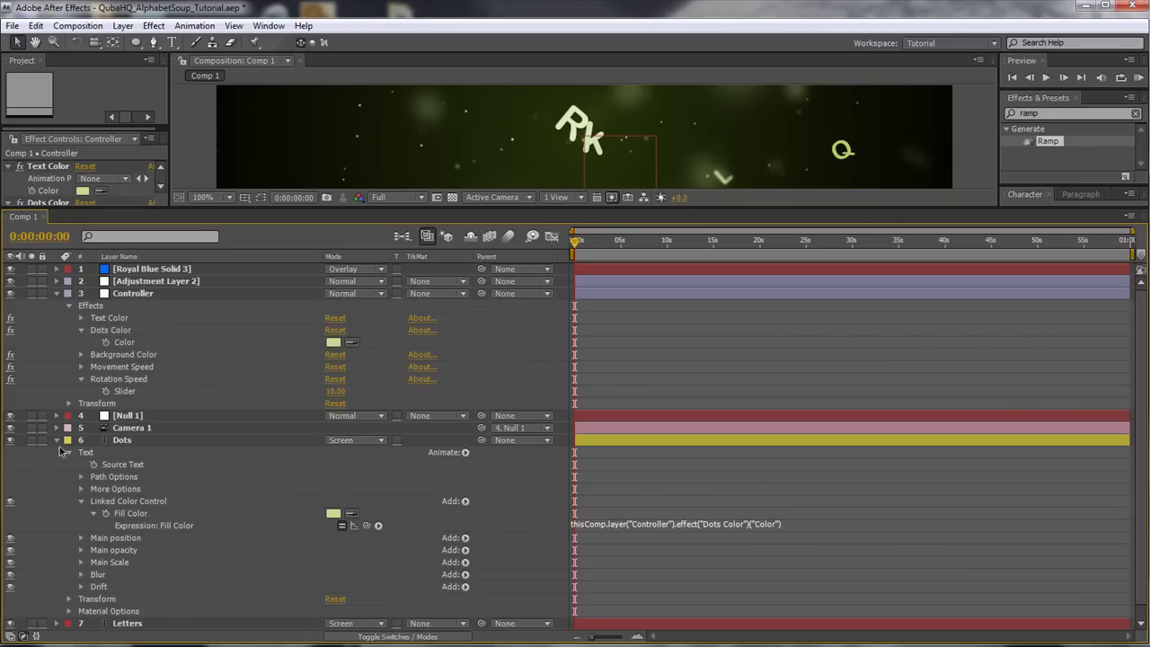
pyautogui.click(56, 440)
# - Darken the Controller's Text Color to a muted olive green and set its Dots Color to pale green E5F8B6
pyautogui.moveTo(334, 208); pyautogui.dragTo(330, 438)
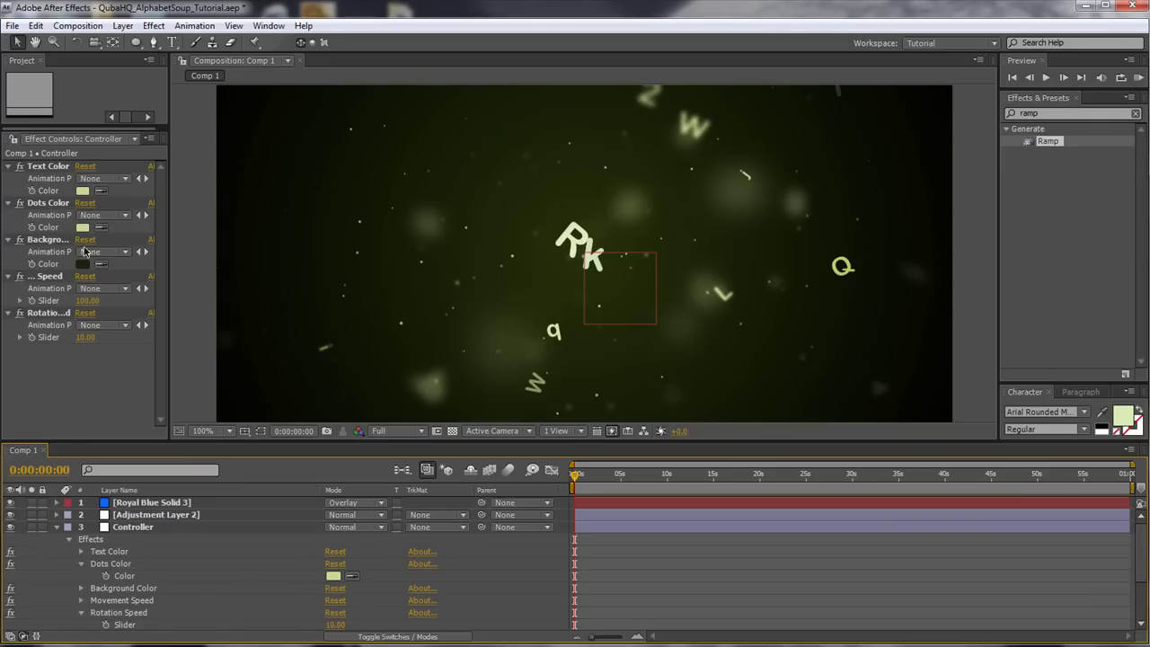
pyautogui.click(81, 191)
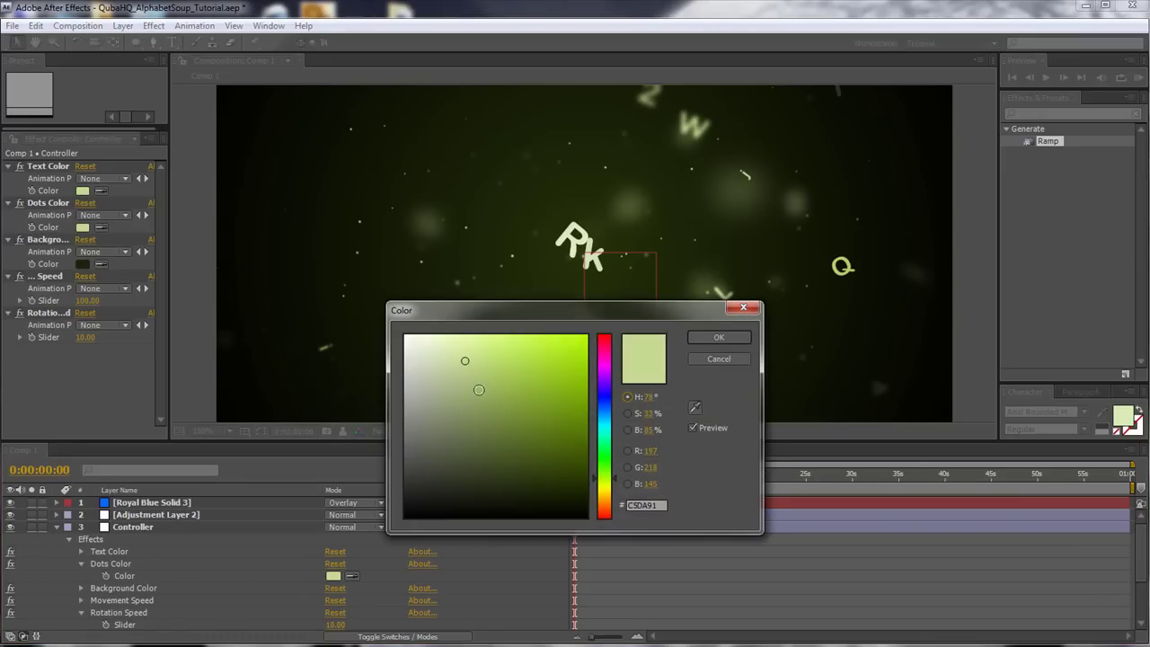
pyautogui.click(476, 391)
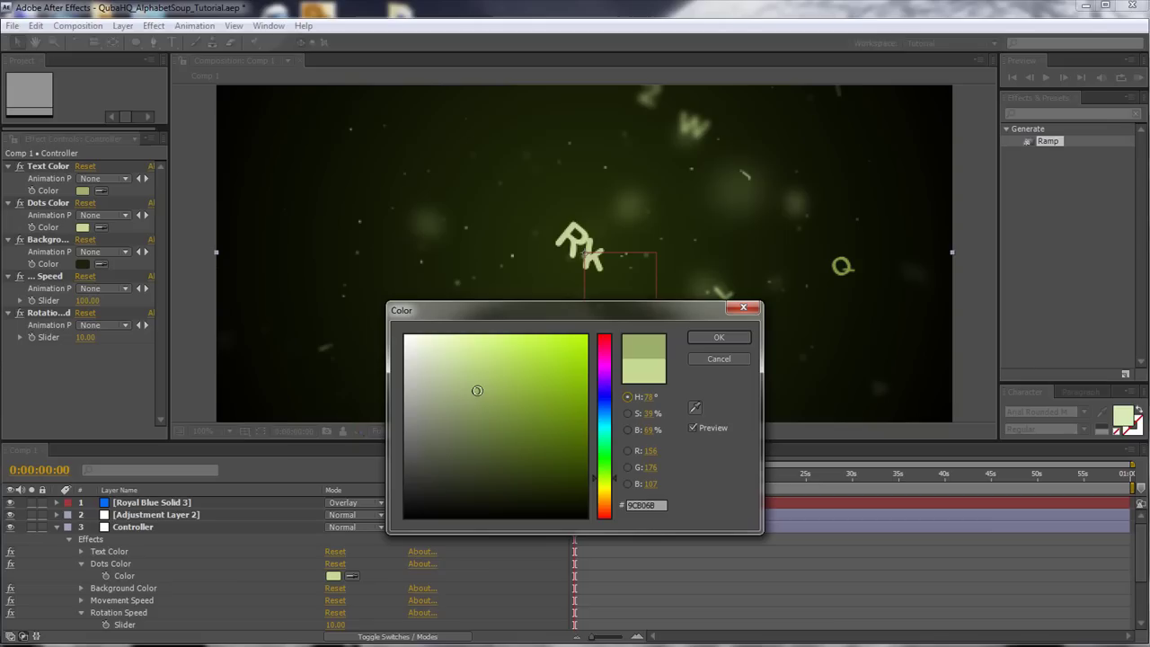
pyautogui.click(479, 396)
pyautogui.click(492, 411)
pyautogui.click(735, 338)
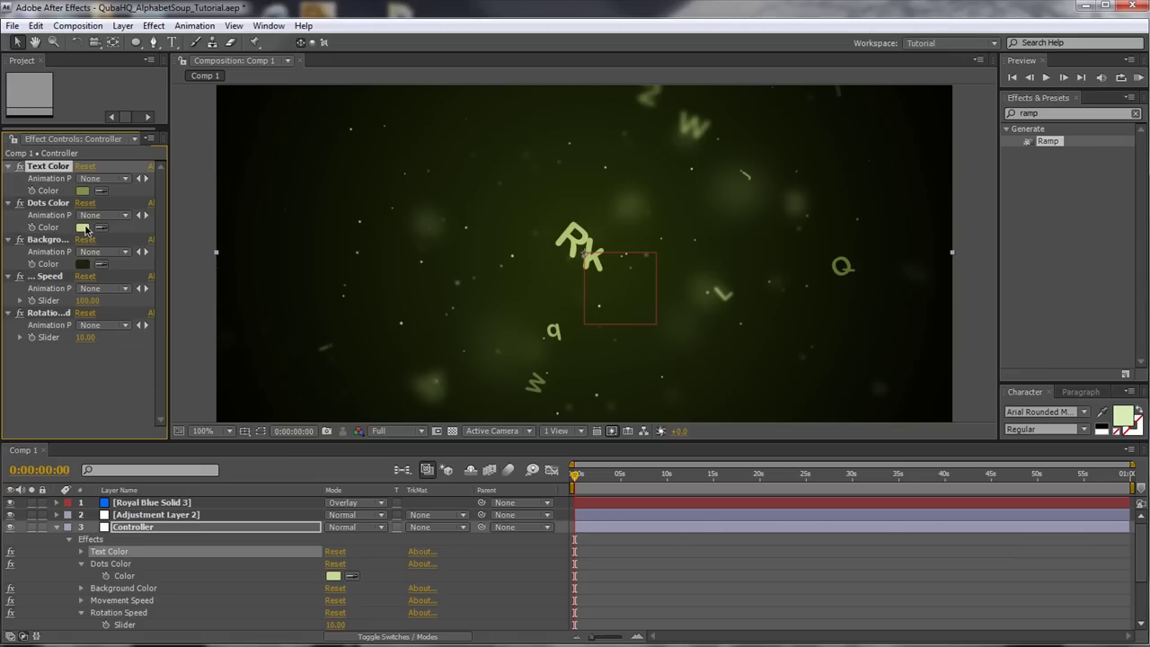
pyautogui.click(89, 229)
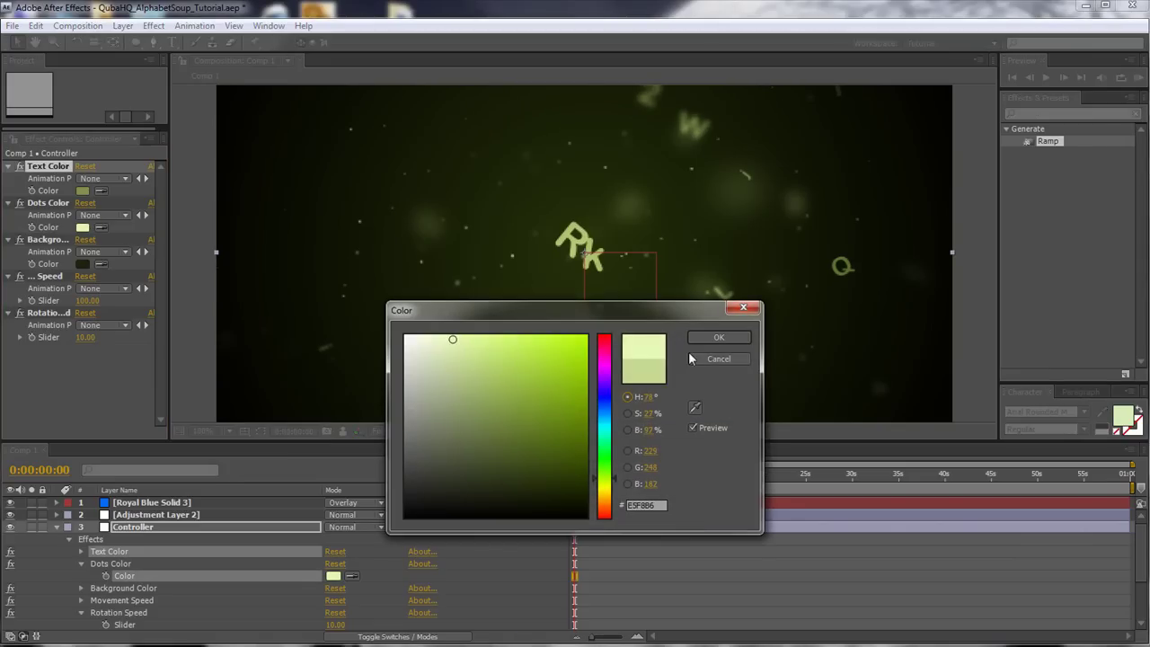
pyautogui.click(719, 337)
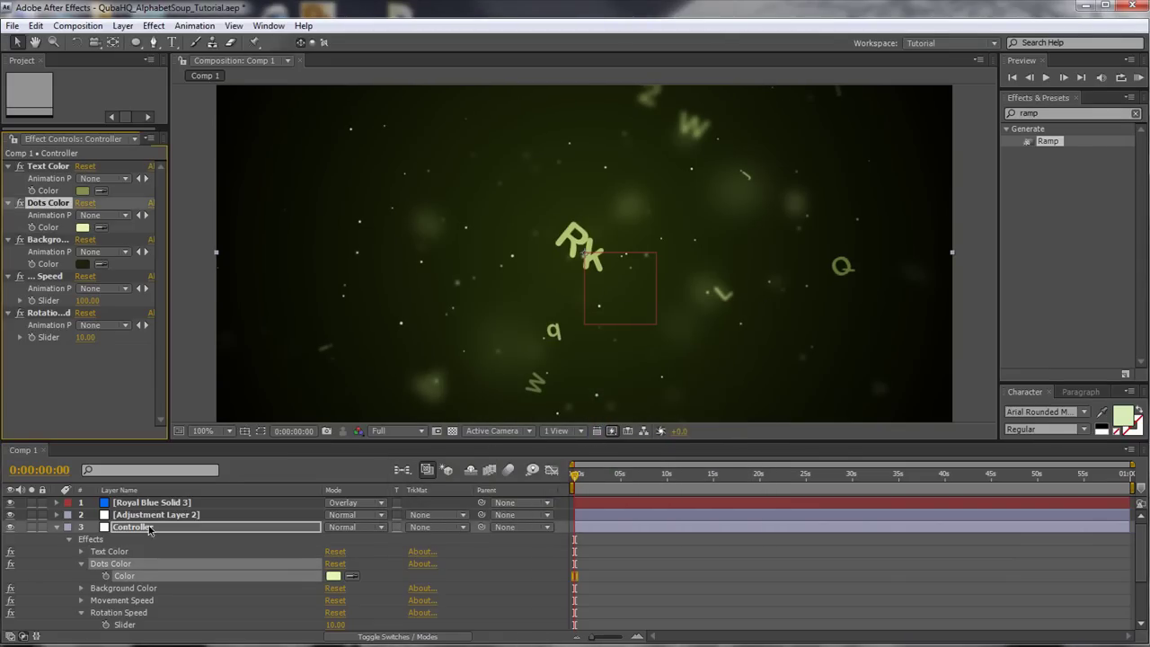
# - Collapse the Controller layer's properties and save the project
pyautogui.click(56, 527)
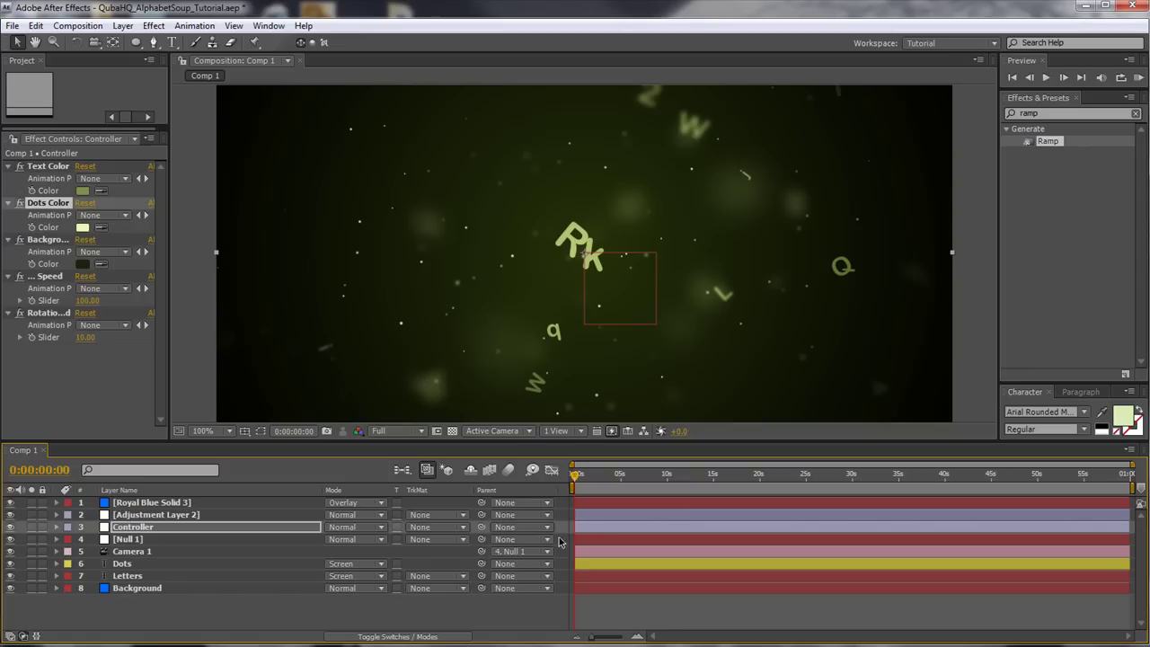
pyautogui.moveTo(692, 442); pyautogui.dragTo(695, 511)
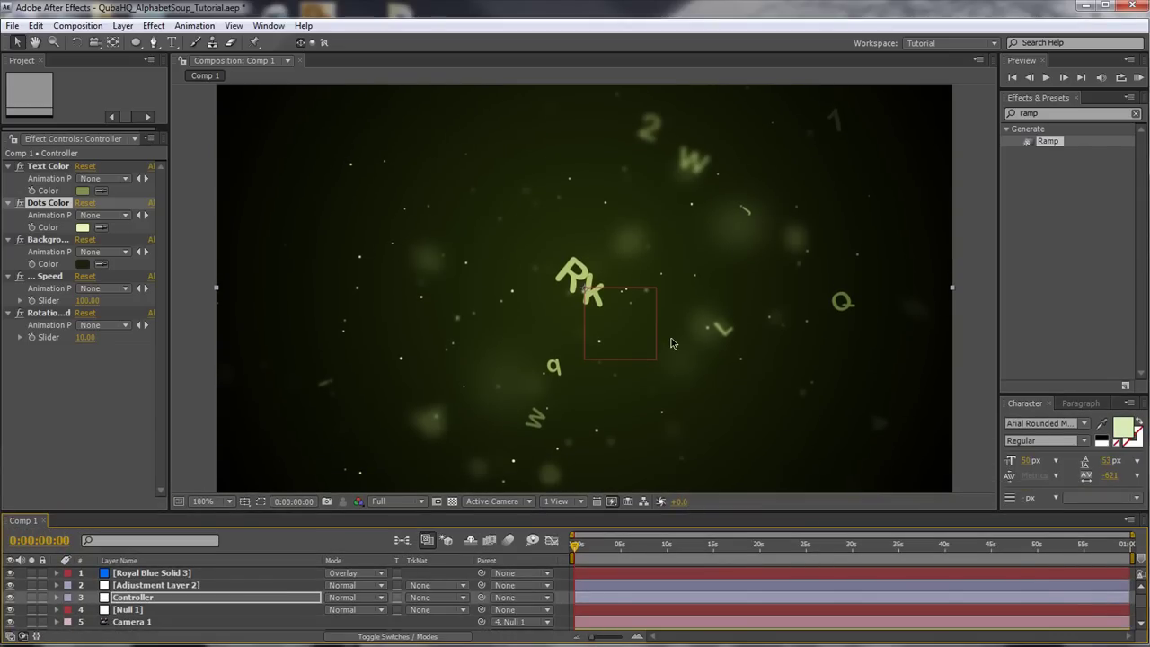
pyautogui.hotkey('ctrl', 's')
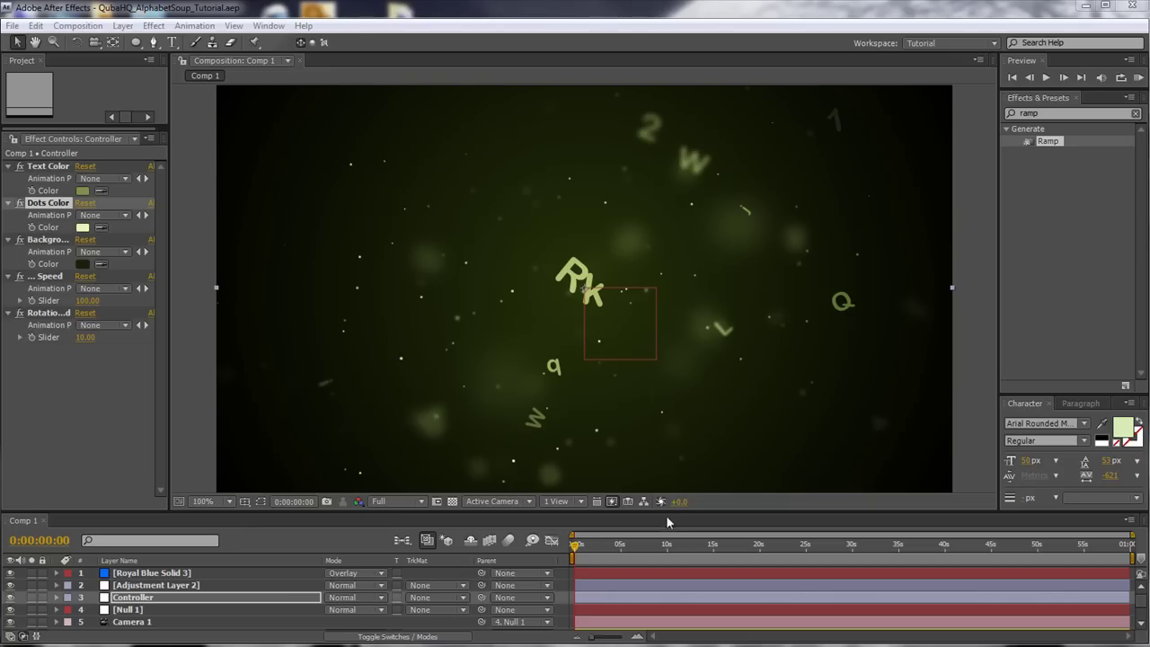
# - Hide the Dots and Letters layers
pyautogui.moveTo(668, 510); pyautogui.dragTo(688, 417)
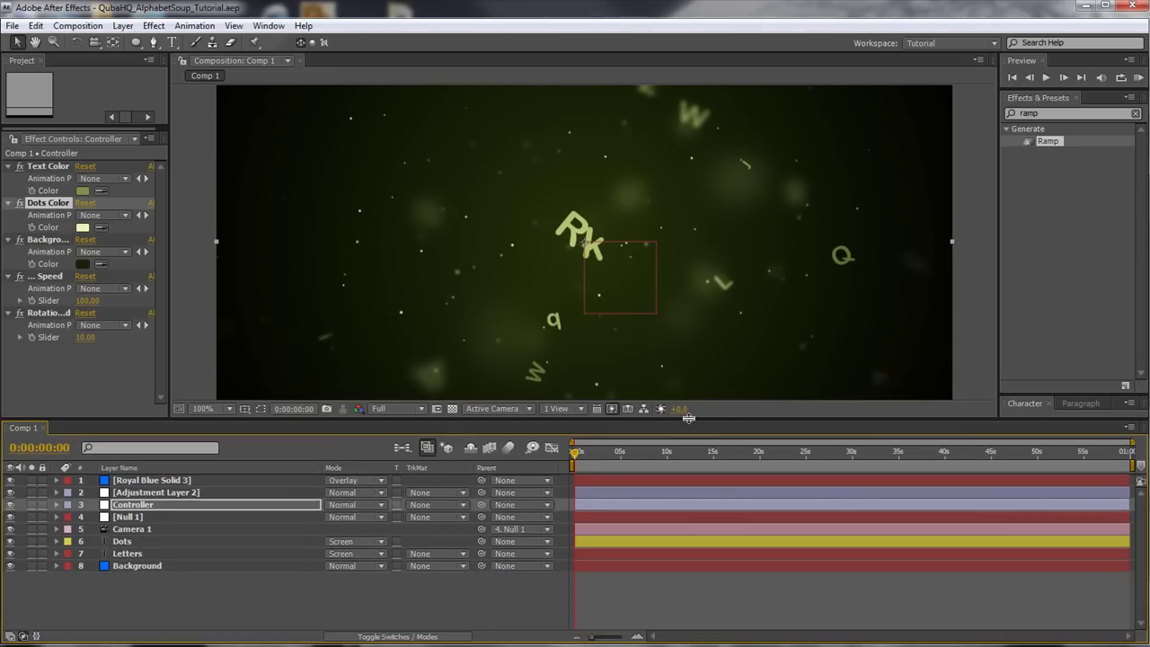
pyautogui.click(10, 541)
pyautogui.click(10, 553)
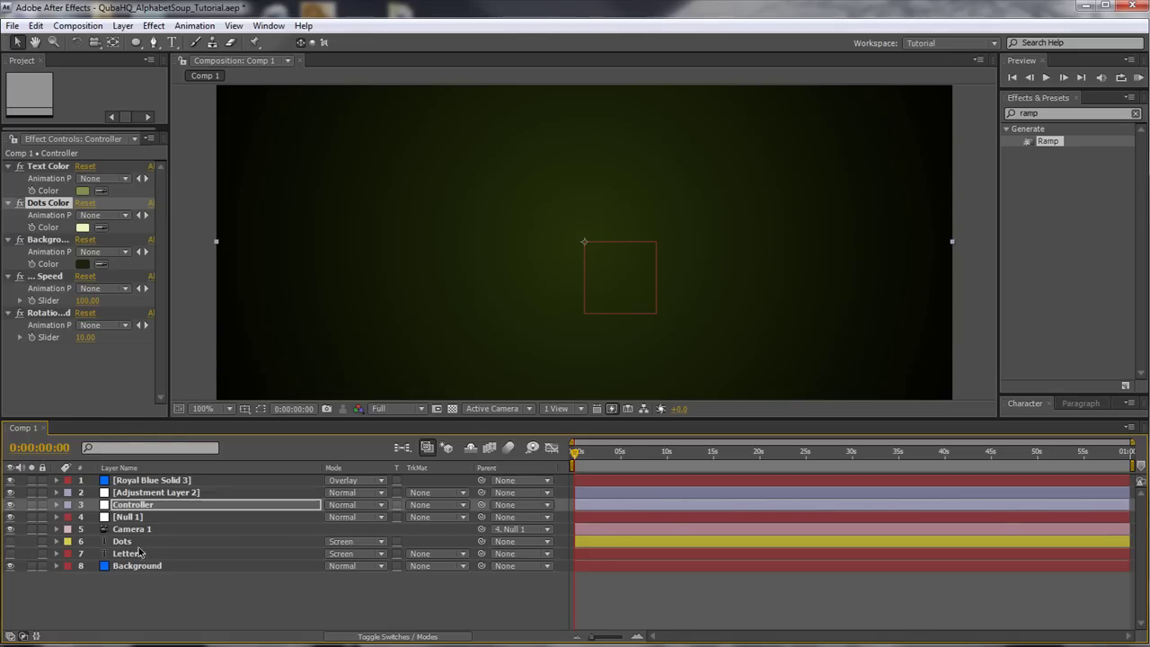
# - Create a text layer reading "QubaHQ" with "presents" on a second line beneath it
pyautogui.moveTo(681, 415); pyautogui.dragTo(681, 509)
pyautogui.click(172, 42)
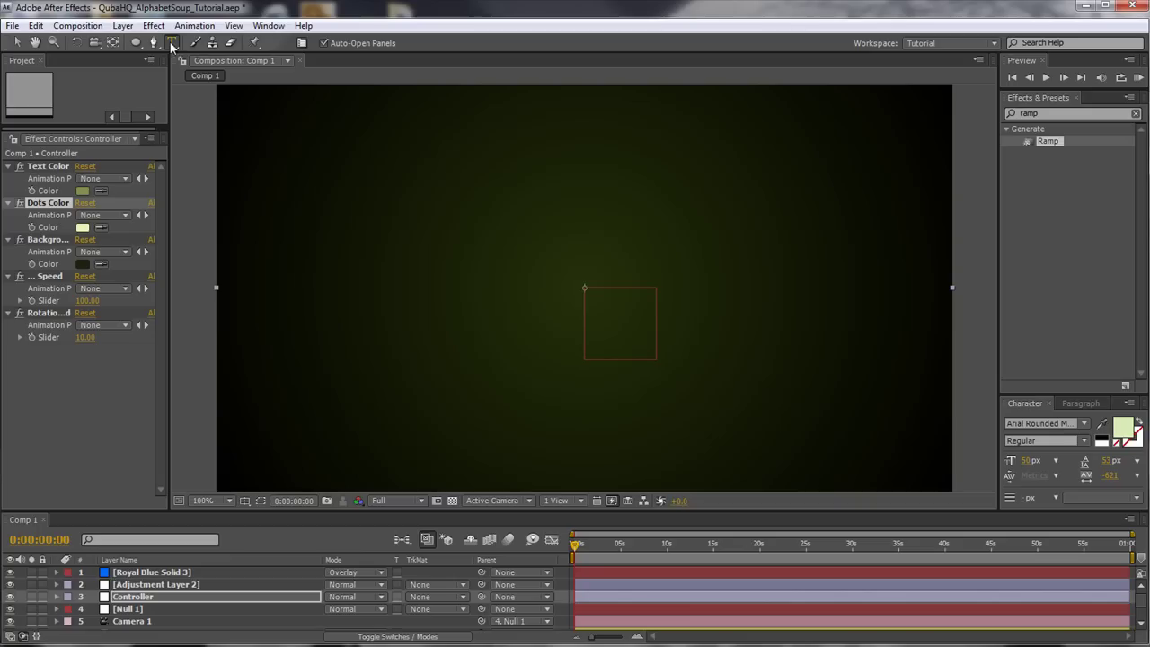
pyautogui.click(510, 279)
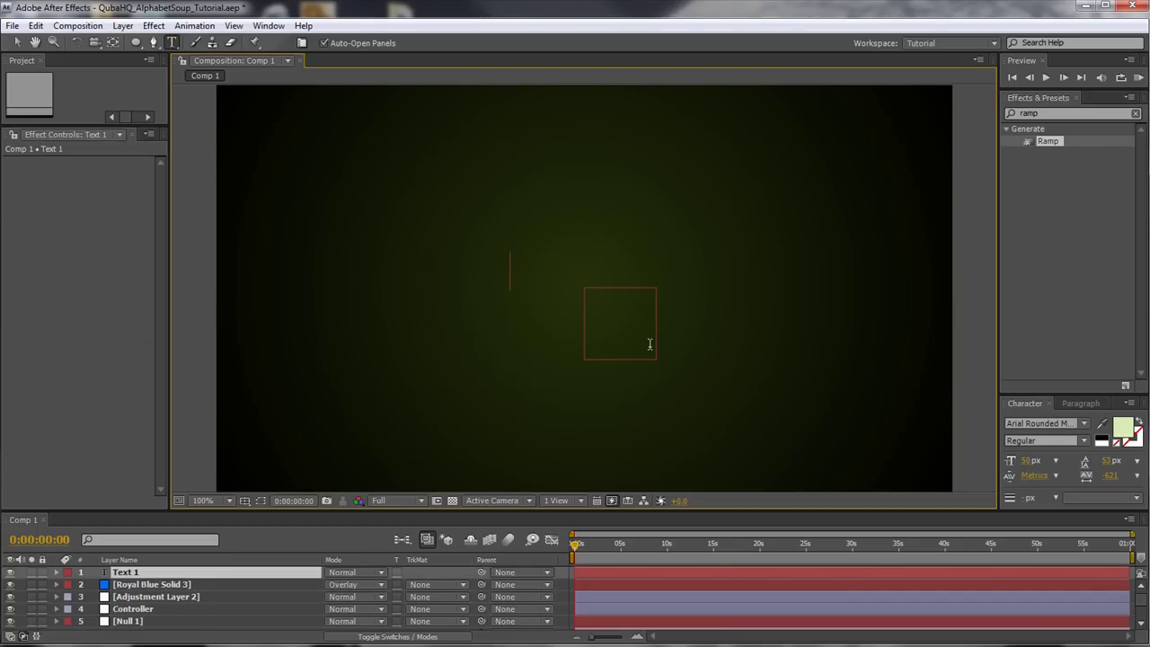
pyautogui.write('Q')
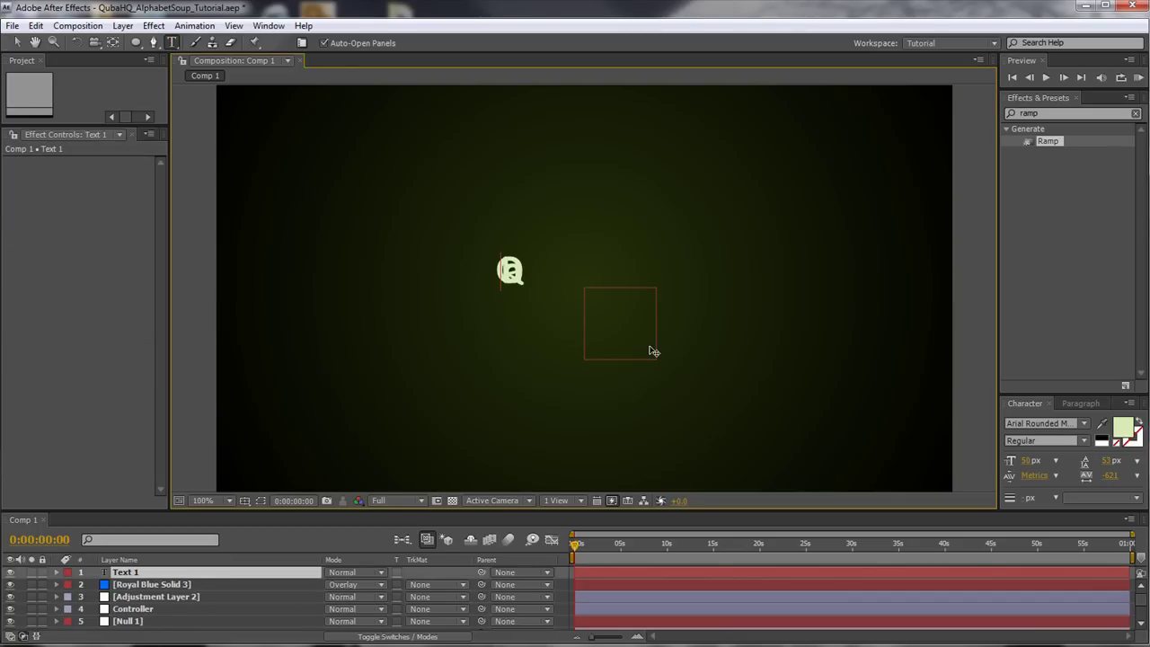
pyautogui.write('Q ')
pyautogui.write('pets')
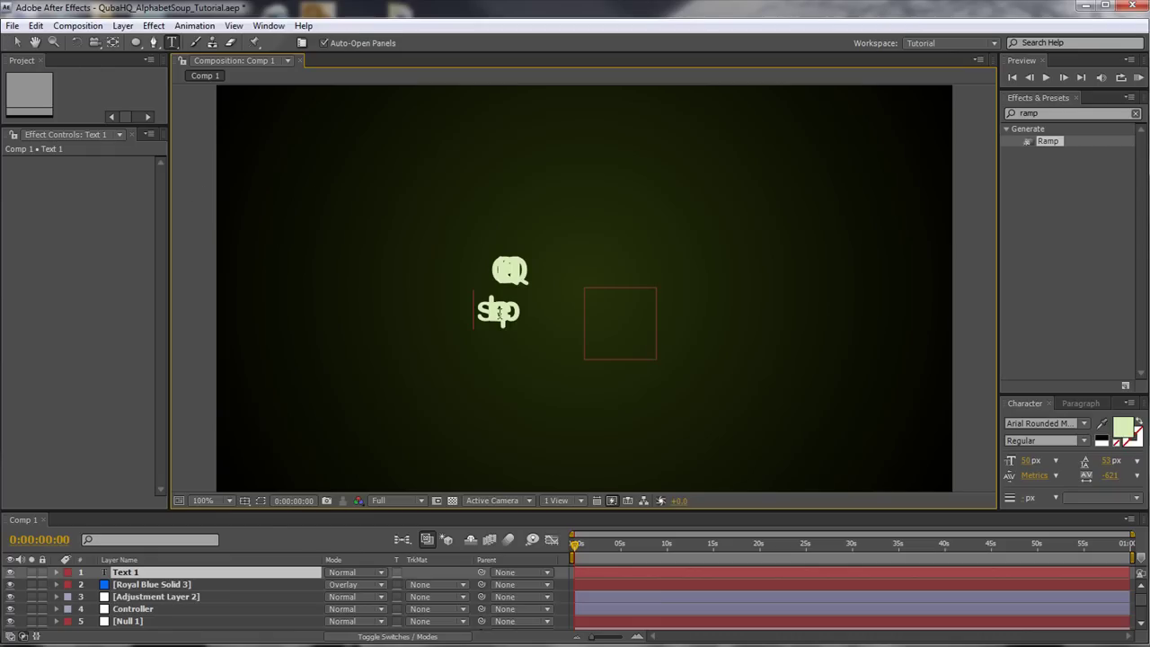
# - Select both lines of the new title and set their tracking to -60
pyautogui.doubleClick(499, 311)
pyautogui.doubleClick(512, 272)
pyautogui.hotkey('ctrl', 'a')
pyautogui.click(1111, 477)
pyautogui.write('0')
pyautogui.press('Return')
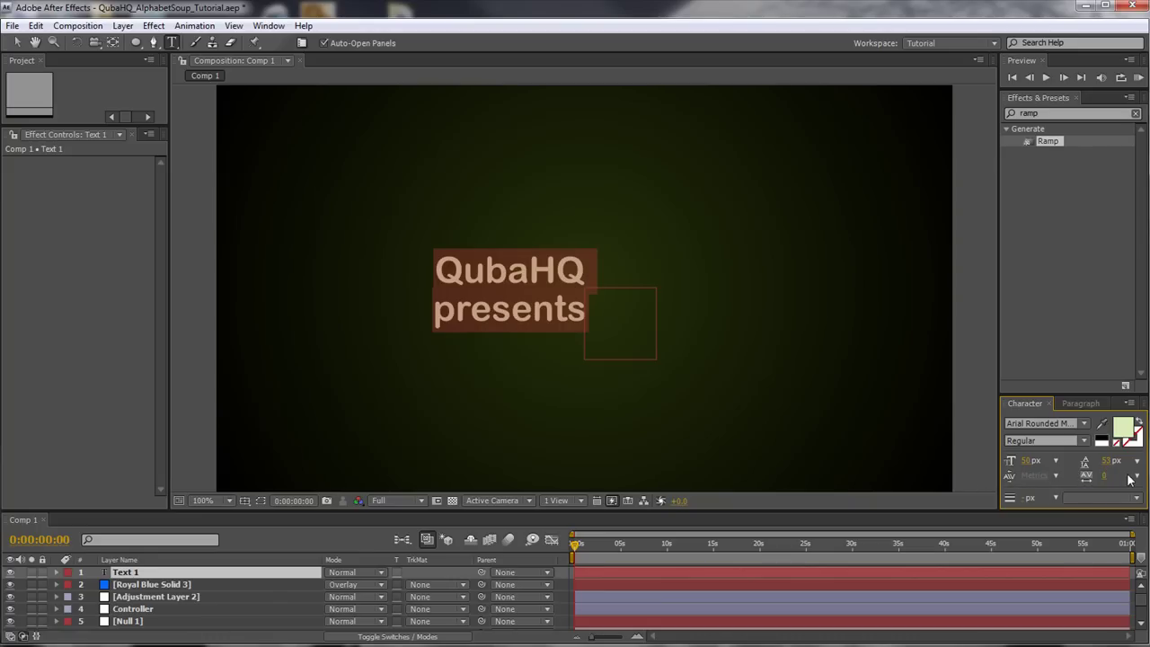
pyautogui.moveTo(1086, 476); pyautogui.dragTo(1050, 471)
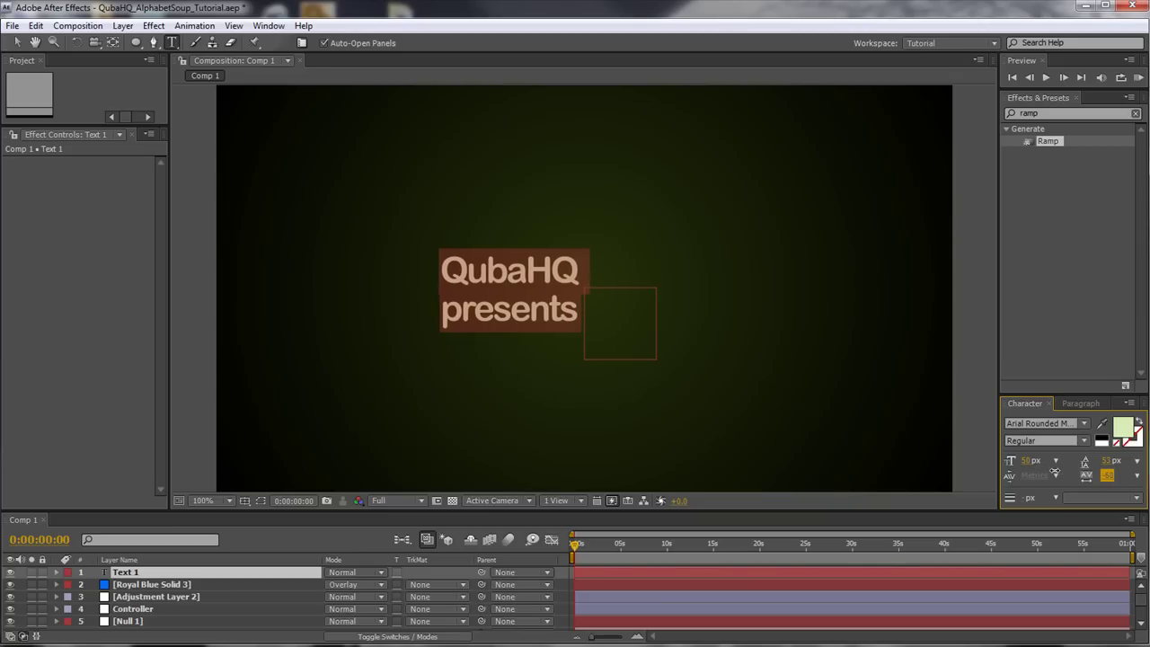
# - Reduce the font size of the word "presents" and set its leading to 22 px so it sits close under QubaHQ
pyautogui.doubleClick(580, 310)
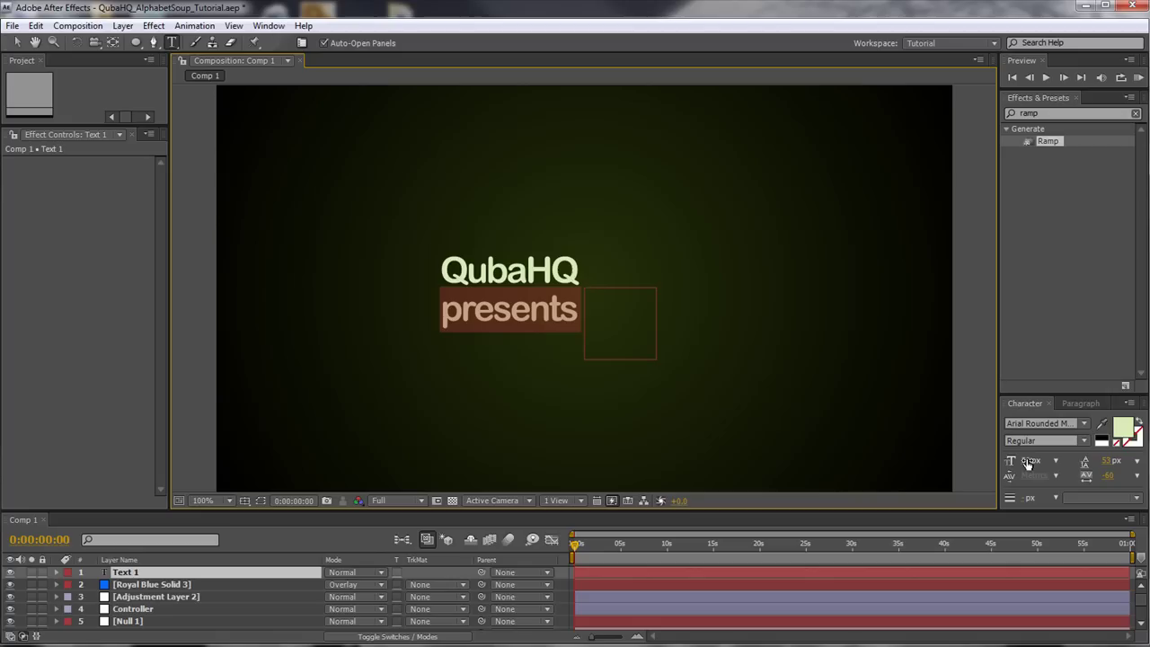
pyautogui.moveTo(1028, 461); pyautogui.dragTo(1011, 461)
pyautogui.moveTo(1106, 461); pyautogui.dragTo(1030, 462)
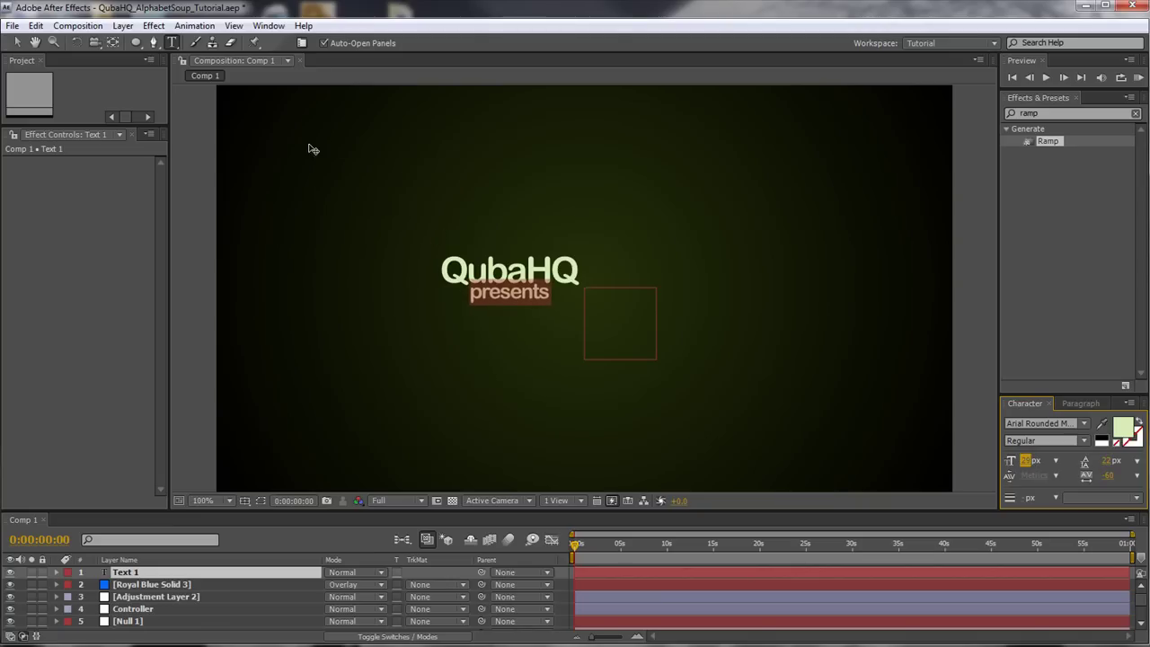
pyautogui.click(17, 42)
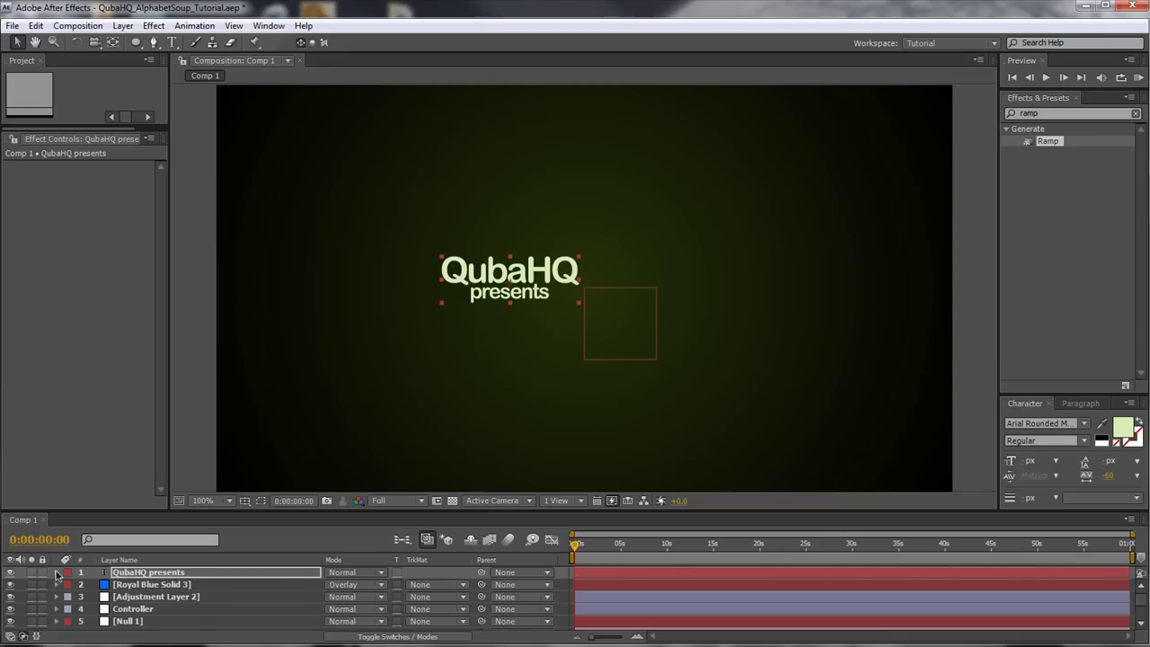
# - Centre the QubaHQ presents layer in the composition at position 512, 288
pyautogui.click(57, 572)
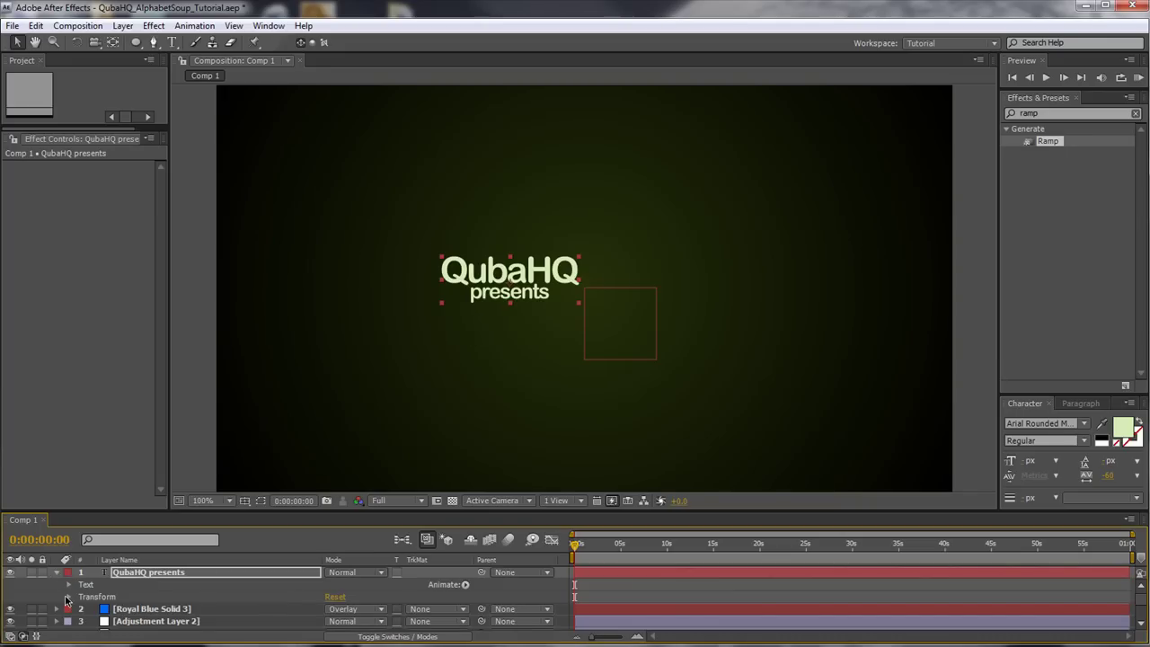
pyautogui.click(67, 598)
pyautogui.scroll(-1, 157, 627)
pyautogui.rightClick(118, 598)
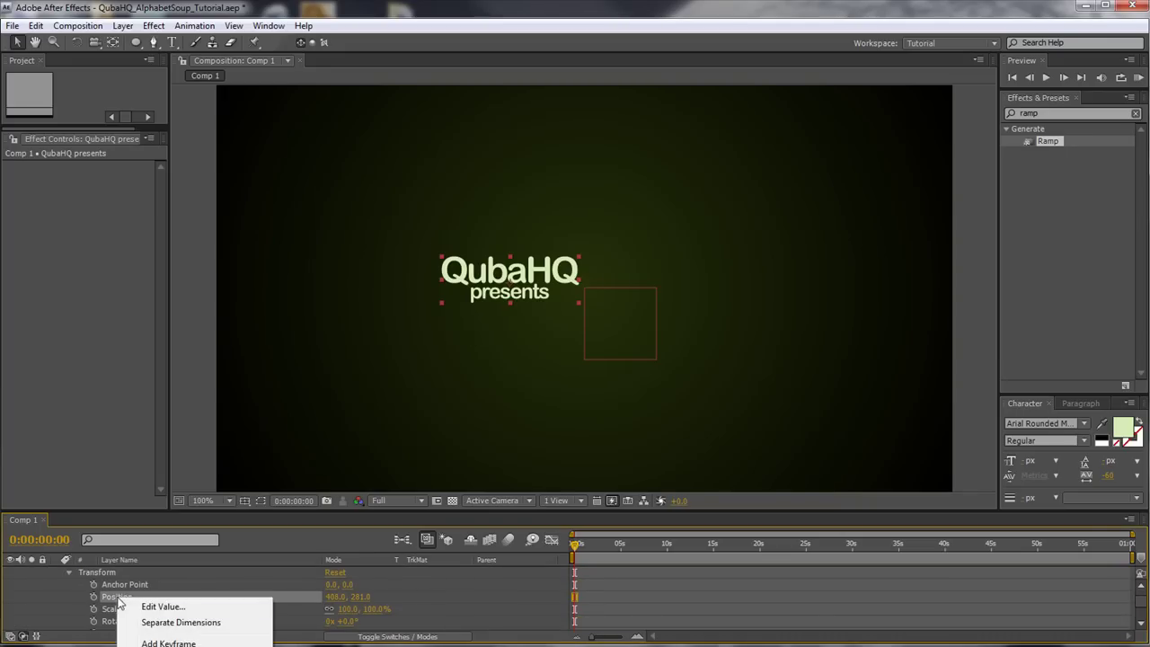
pyautogui.press('Escape')
pyautogui.hotkey('ctrl', 'Home')
pyautogui.click(69, 572)
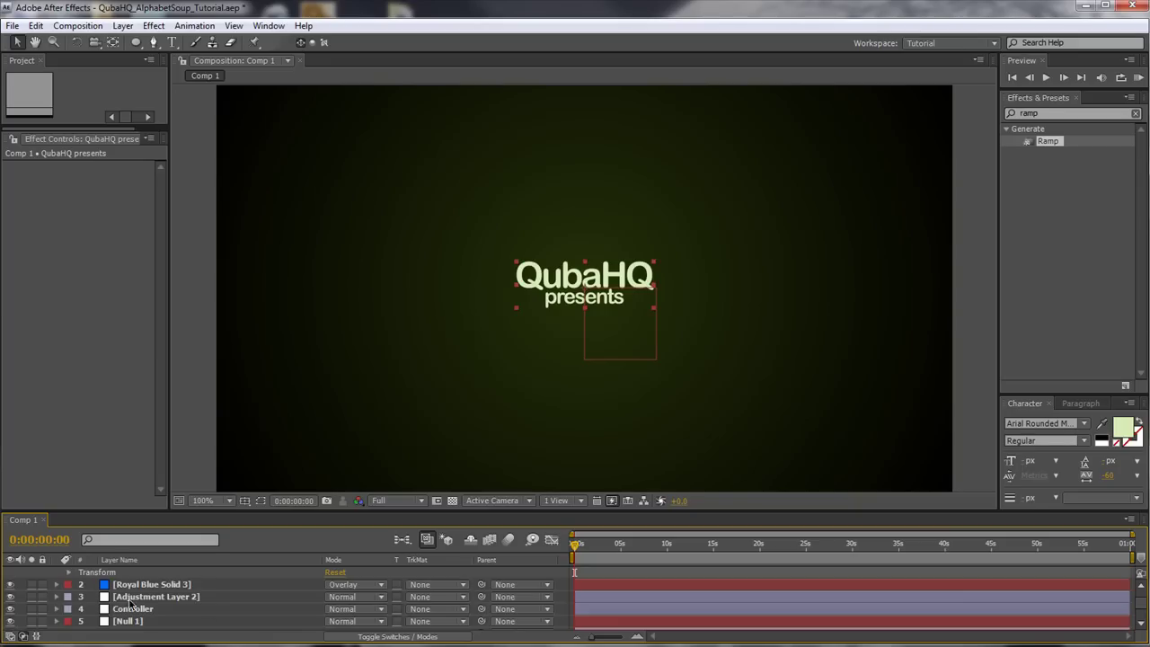
# - Move the current time to 0:00:10:00 and enable per-character 3D on the QubaHQ presents layer
pyautogui.moveTo(378, 509); pyautogui.dragTo(380, 387)
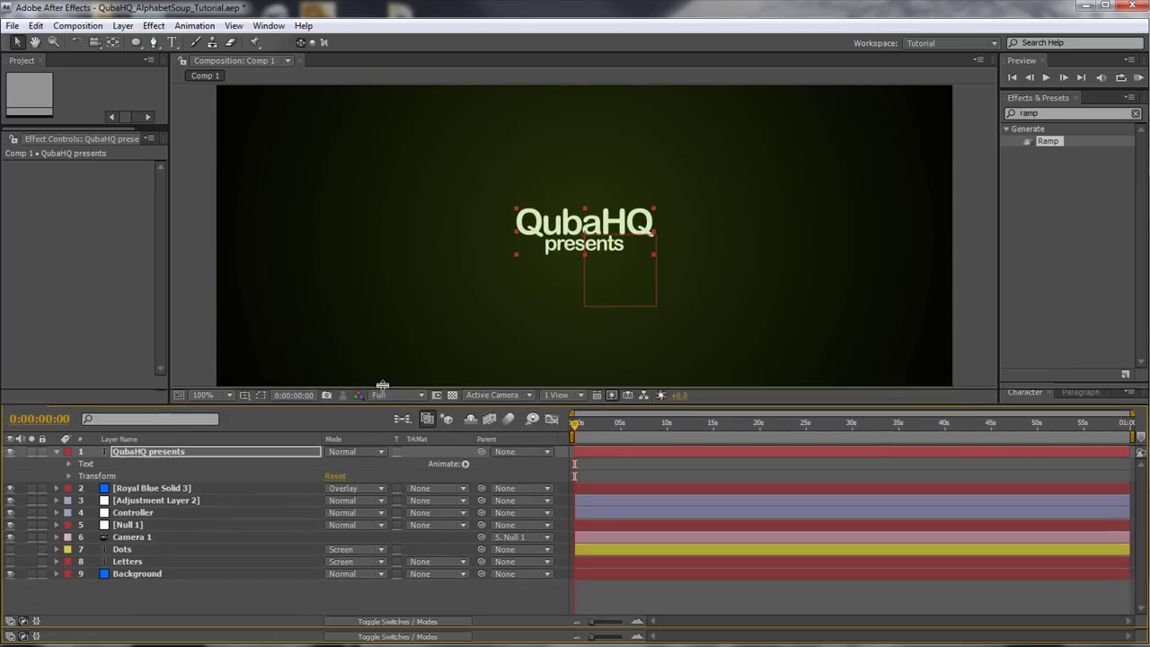
pyautogui.press(',')
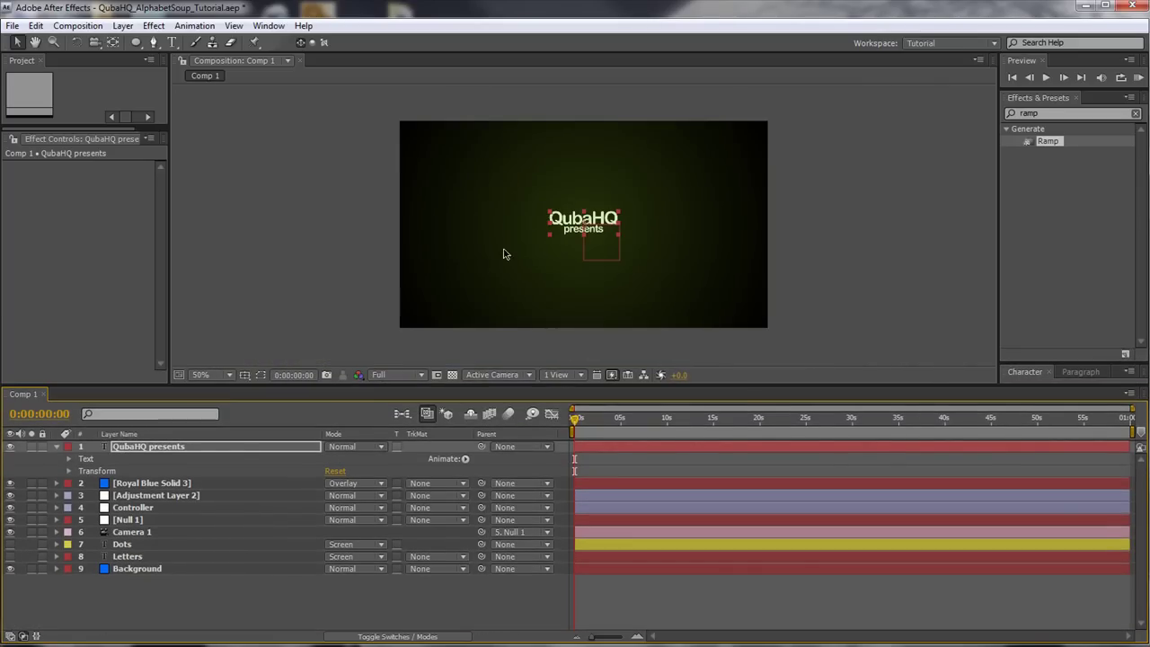
pyautogui.click(879, 255)
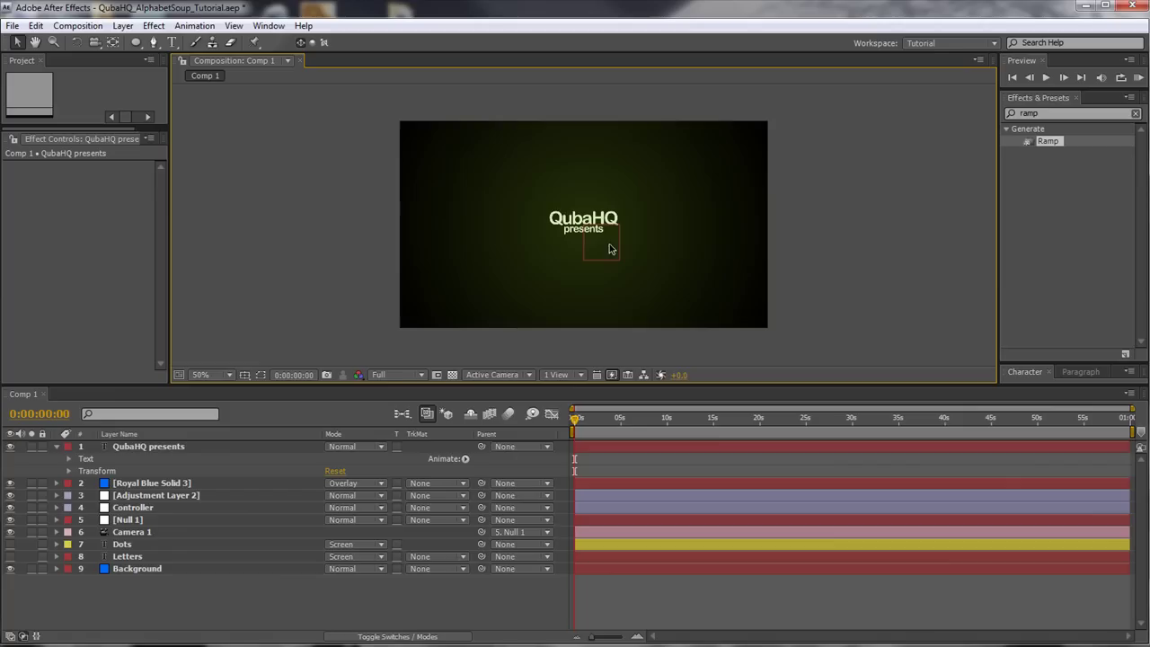
pyautogui.press('.')
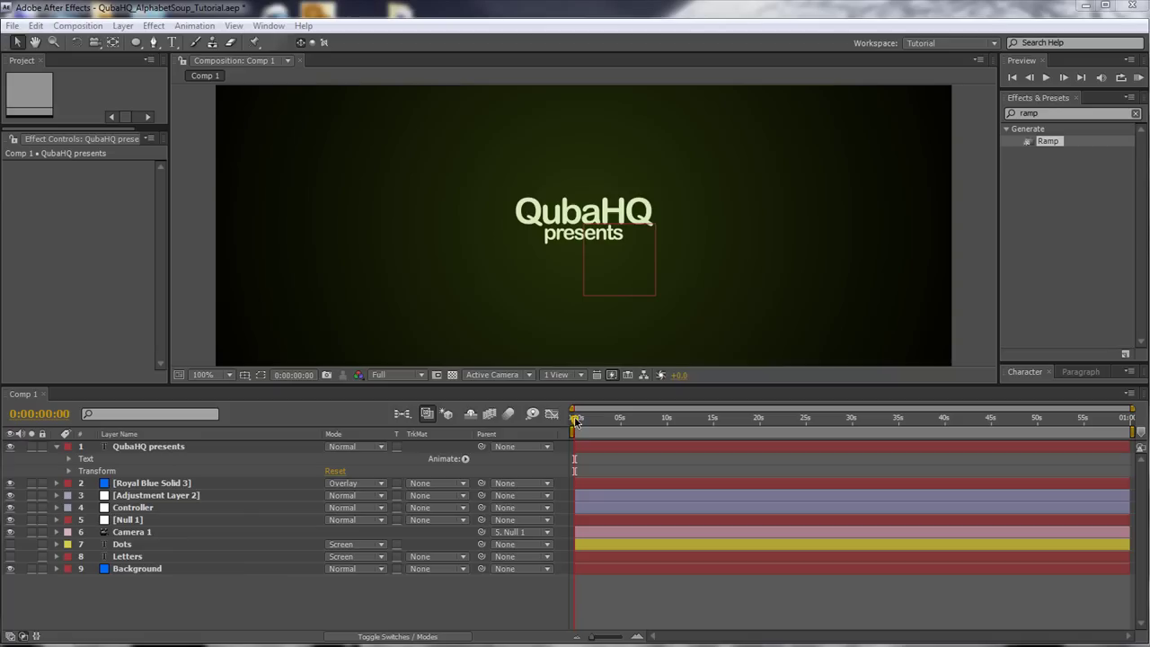
pyautogui.moveTo(600, 422); pyautogui.dragTo(667, 421)
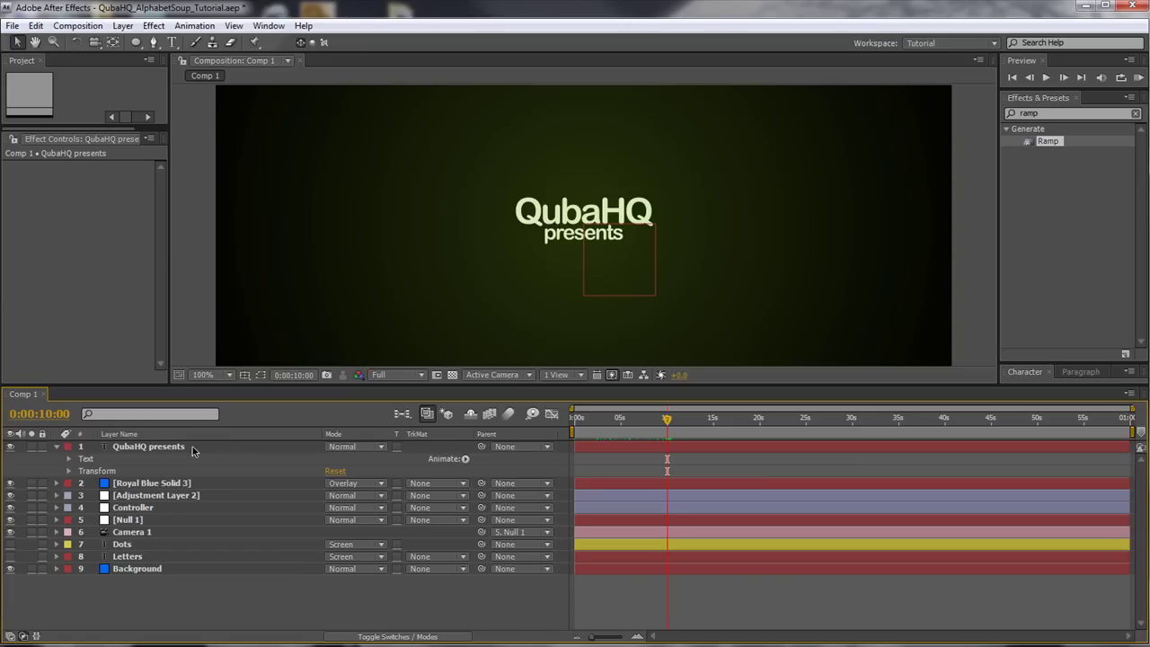
pyautogui.click(466, 460)
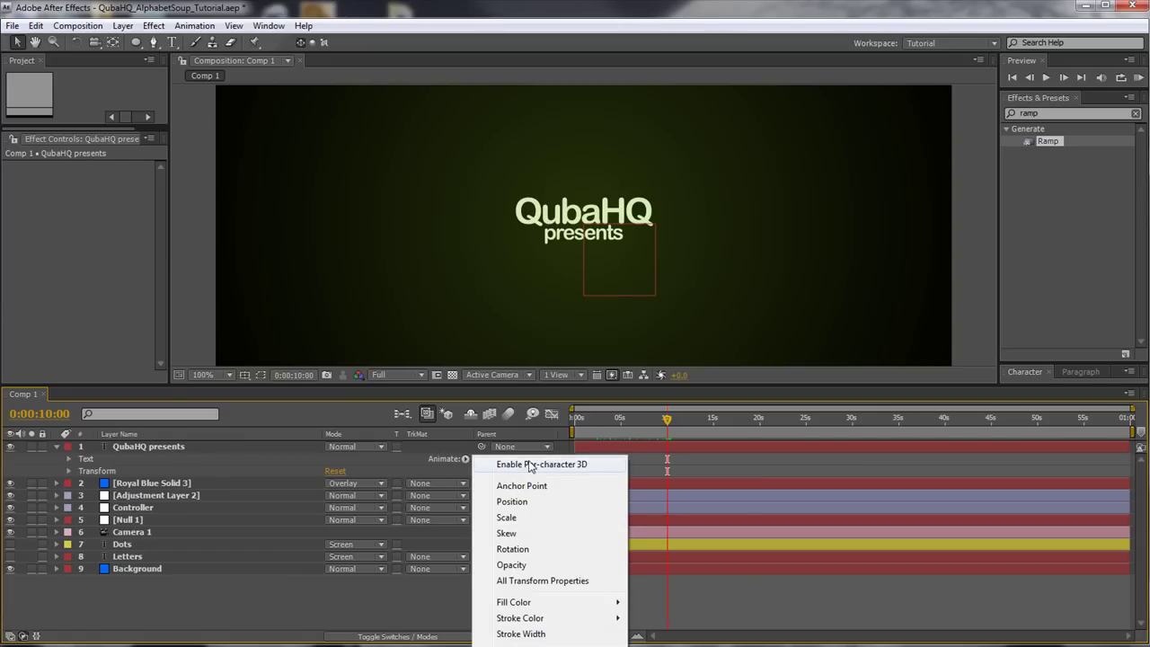
pyautogui.click(530, 464)
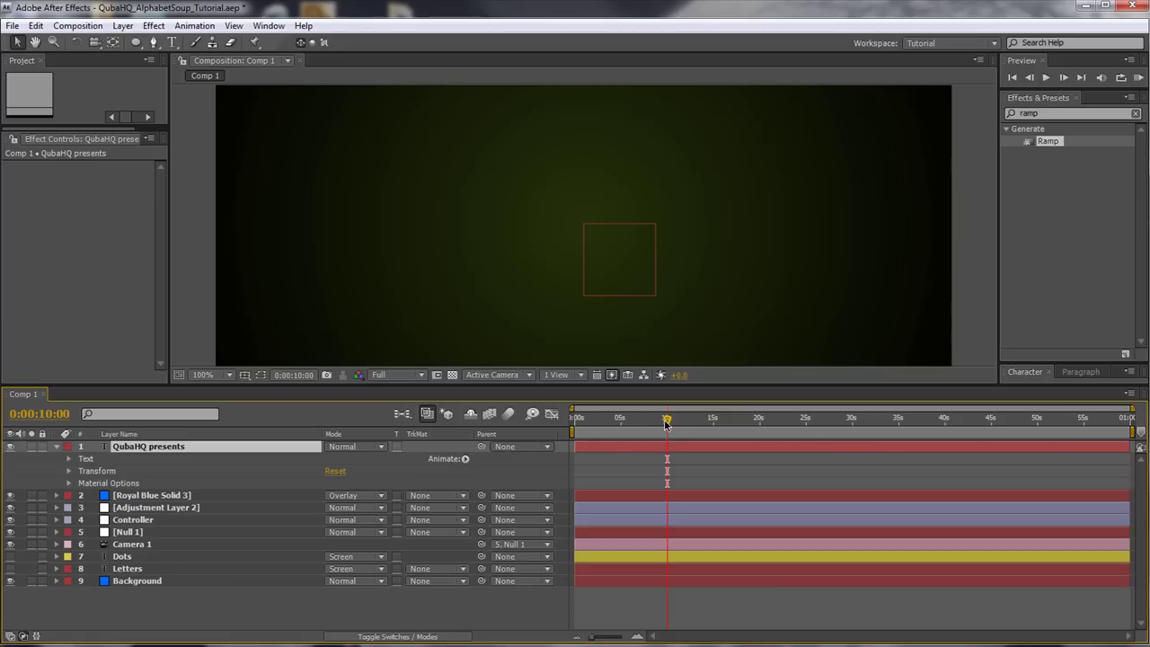
# - At 0:00:10:04, set the Z position of the QubaHQ presents layer to 847
pyautogui.moveTo(670, 422)
pyautogui.mouseDown()
pyautogui.moveTo(609, 420)
pyautogui.moveTo(670, 420)
pyautogui.mouseUp()
pyautogui.press('p')
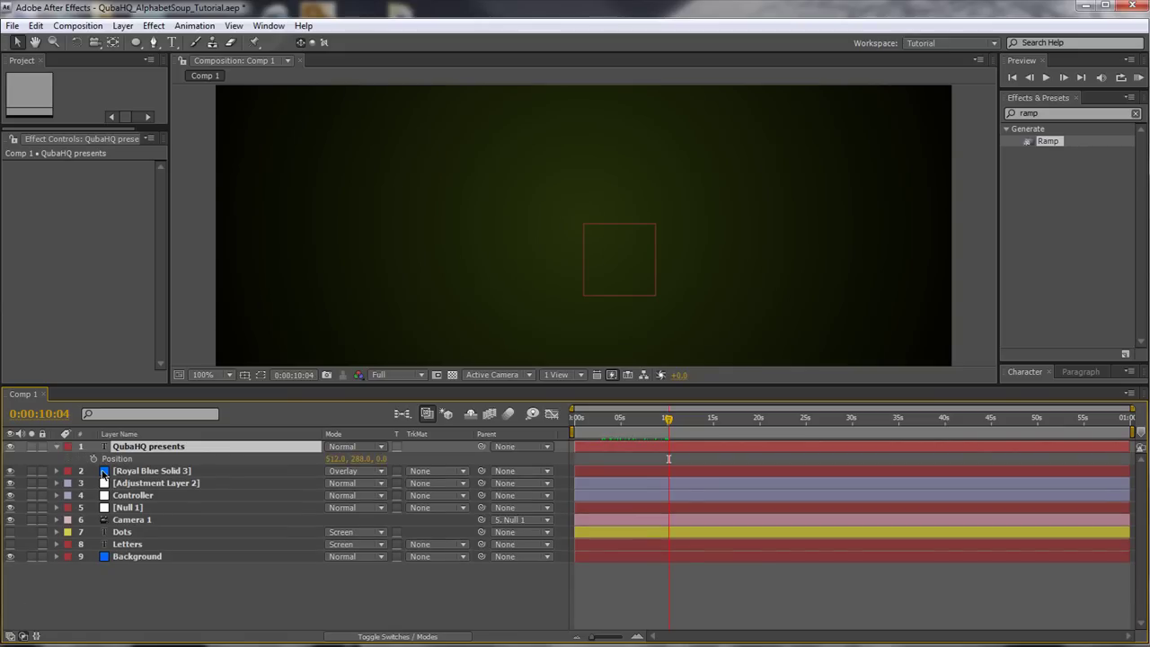
pyautogui.moveTo(382, 458)
pyautogui.mouseDown()
pyautogui.moveTo(1004, 439)
pyautogui.moveTo(976, 441)
pyautogui.mouseUp()
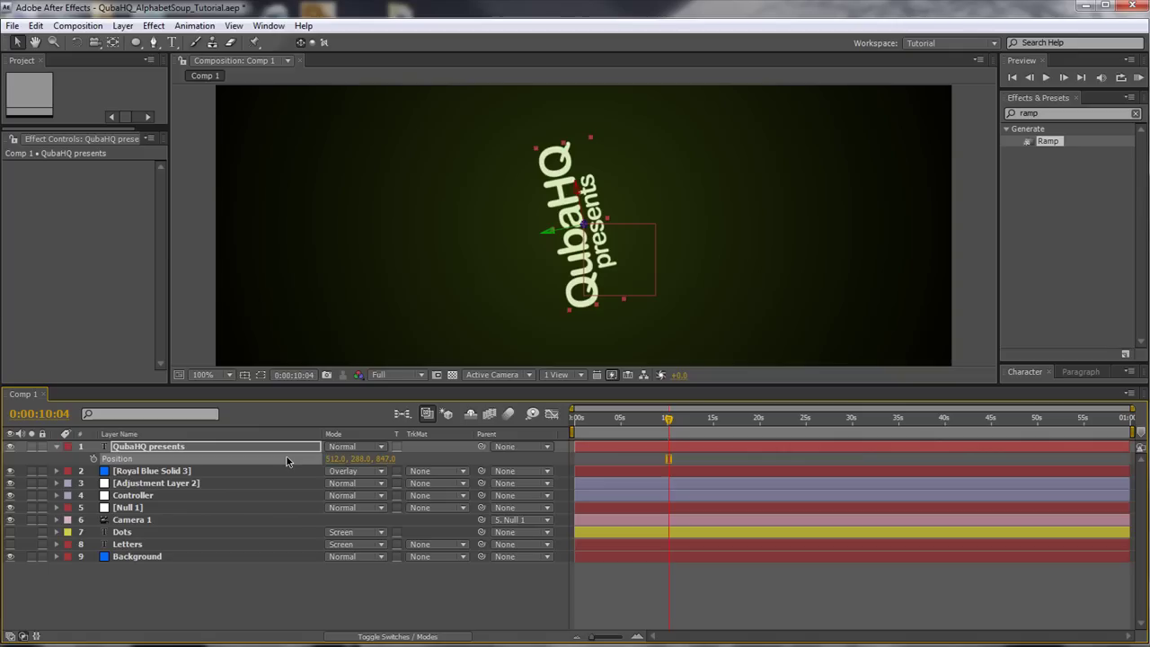
# - Set the QubaHQ presents layer's Z Rotation to 101° and return to 0:00:10:00 to check that it is level
pyautogui.hotkey('shift', 'r')
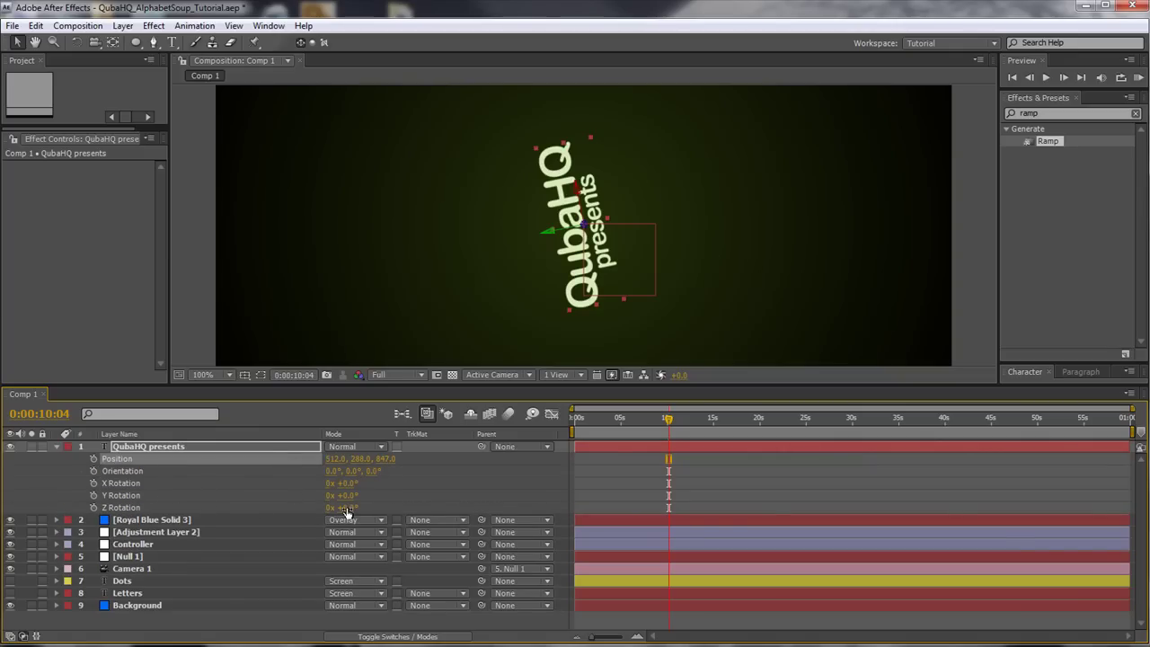
pyautogui.moveTo(346, 508); pyautogui.dragTo(413, 501)
pyautogui.moveTo(668, 420)
pyautogui.mouseDown()
pyautogui.moveTo(575, 423)
pyautogui.moveTo(776, 422)
pyautogui.moveTo(667, 420)
pyautogui.mouseUp()
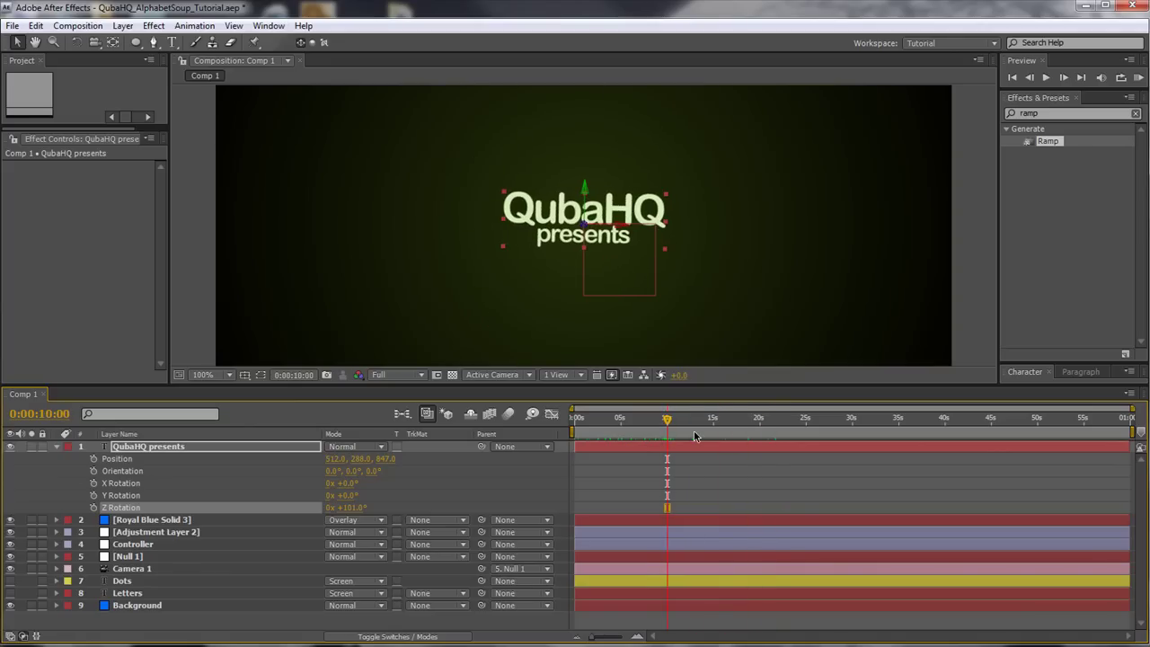
# - Add a marker to the QubaHQ presents layer at 0:00:10:00 and step the current time back to about nine seconds
pyautogui.click(678, 452)
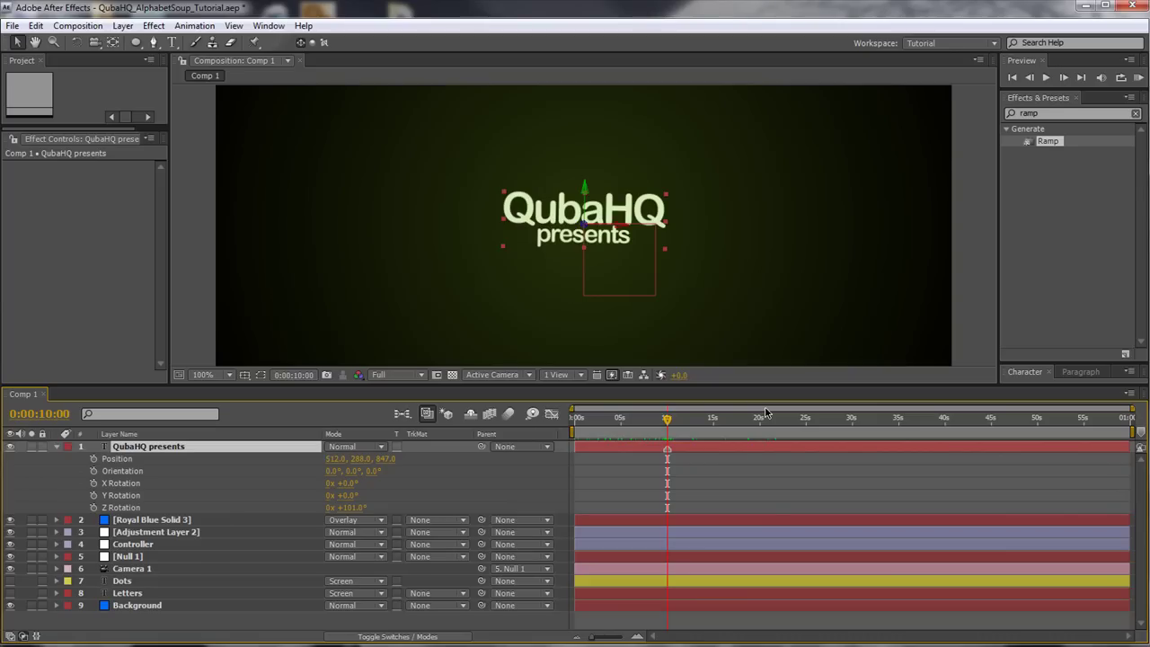
pyautogui.press('pageup')
pyautogui.press('pageup')
pyautogui.press('pageup')
pyautogui.press('pageup')
pyautogui.press('pageup')
pyautogui.press('pageup')
pyautogui.press('pageup')
pyautogui.press('pageup')
pyautogui.press('pageup')
pyautogui.press('pageup')
pyautogui.press('pageup')
pyautogui.press('pageup')
pyautogui.press('pageup')
pyautogui.press('pageup')
pyautogui.press('pageup')
pyautogui.press('pageup')
pyautogui.press('pageup')
pyautogui.press('pageup')
pyautogui.press('pageup')
pyautogui.press('pageup')
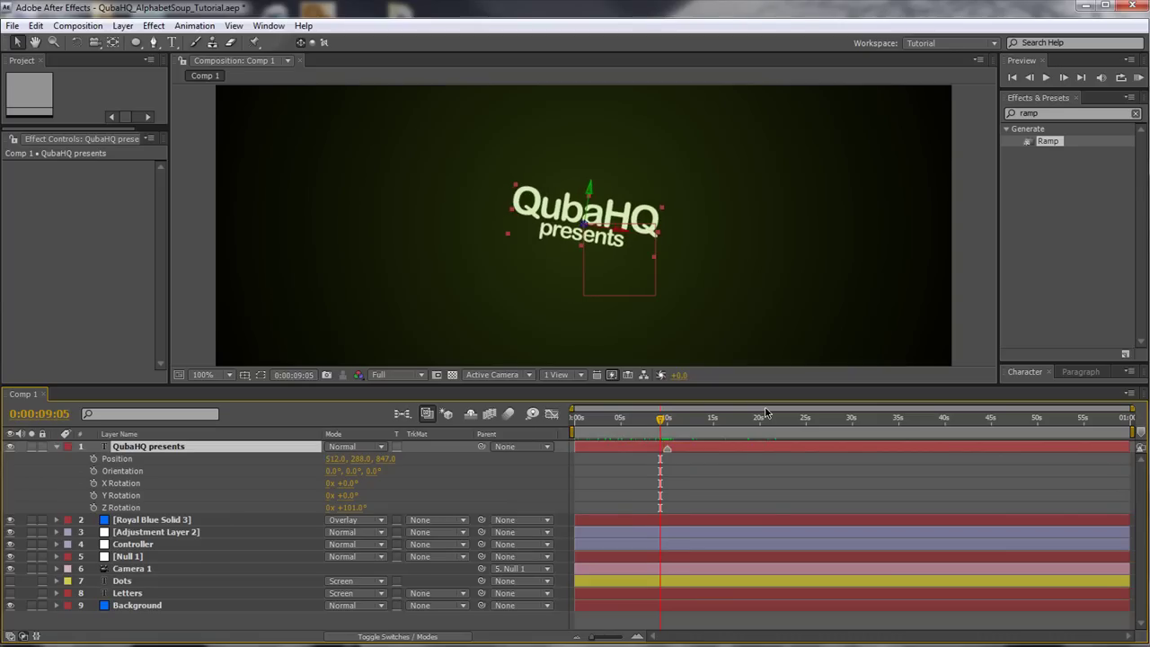
# - Add a Position animator to the QubaHQ presents text
pyautogui.click(60, 447)
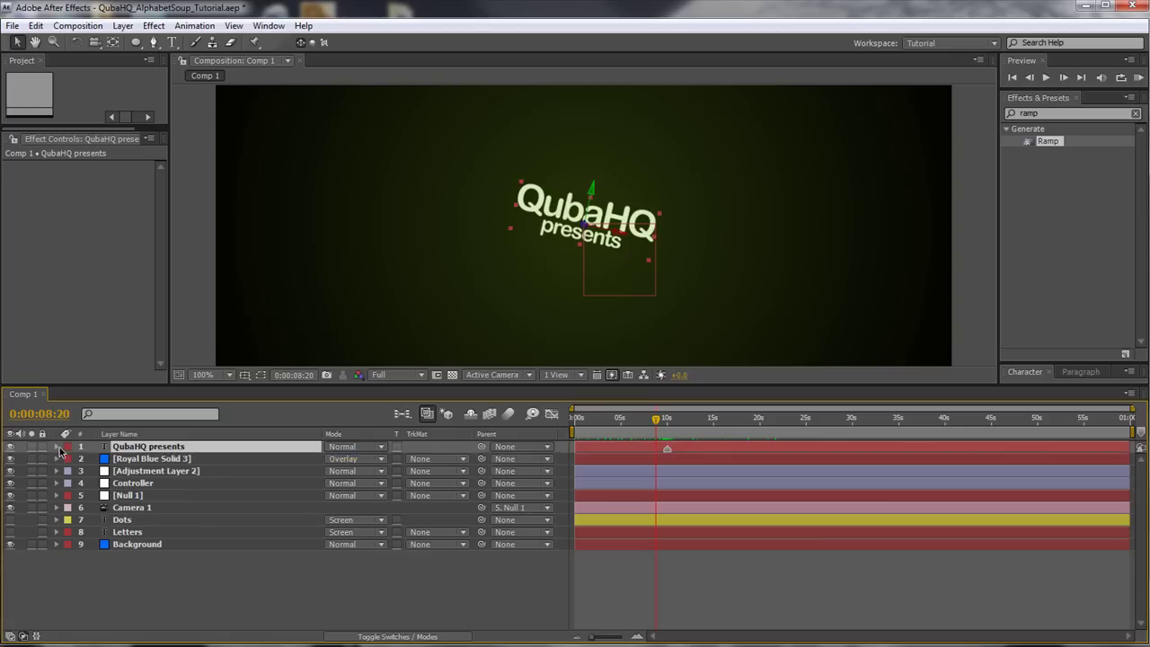
pyautogui.click(59, 447)
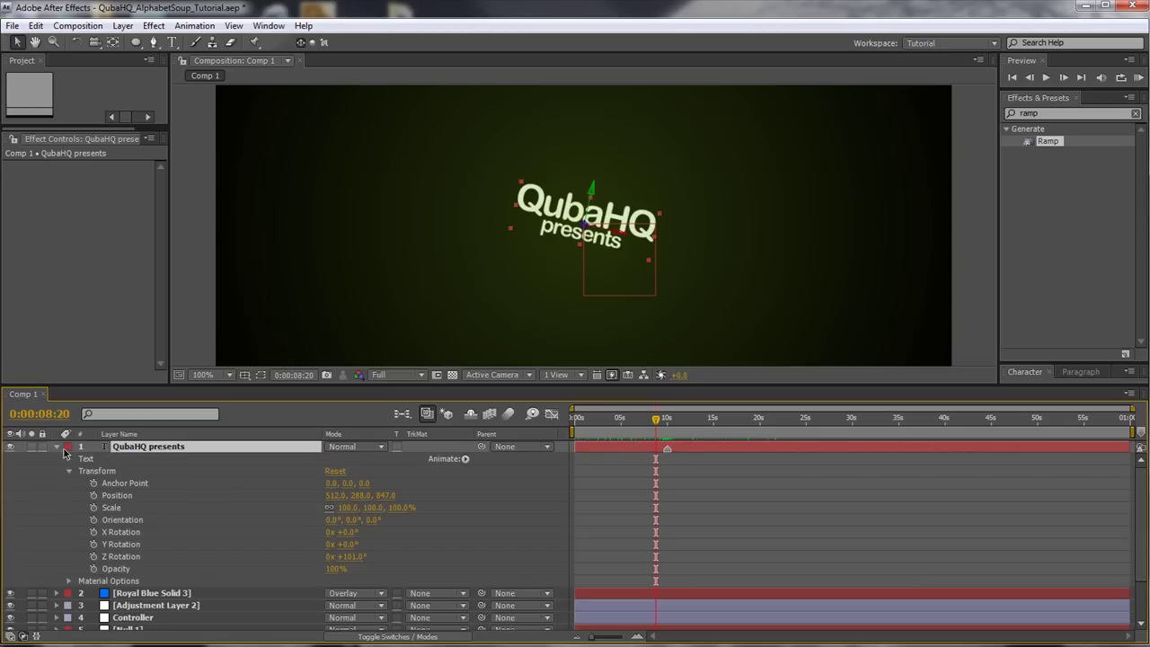
pyautogui.click(466, 461)
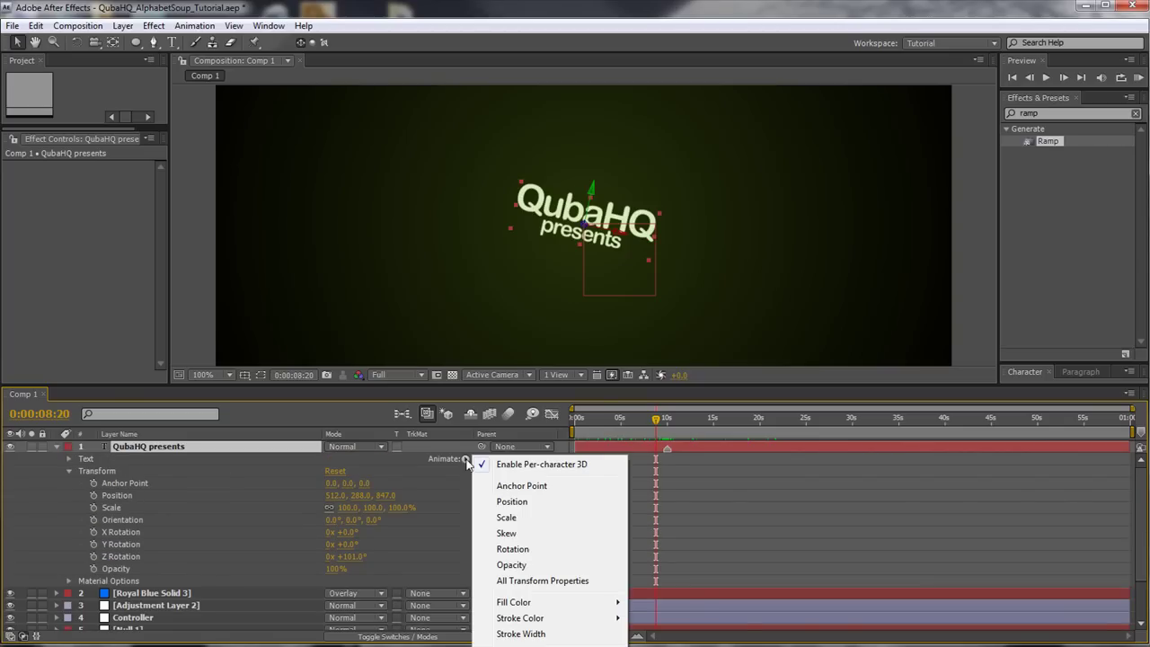
pyautogui.click(549, 511)
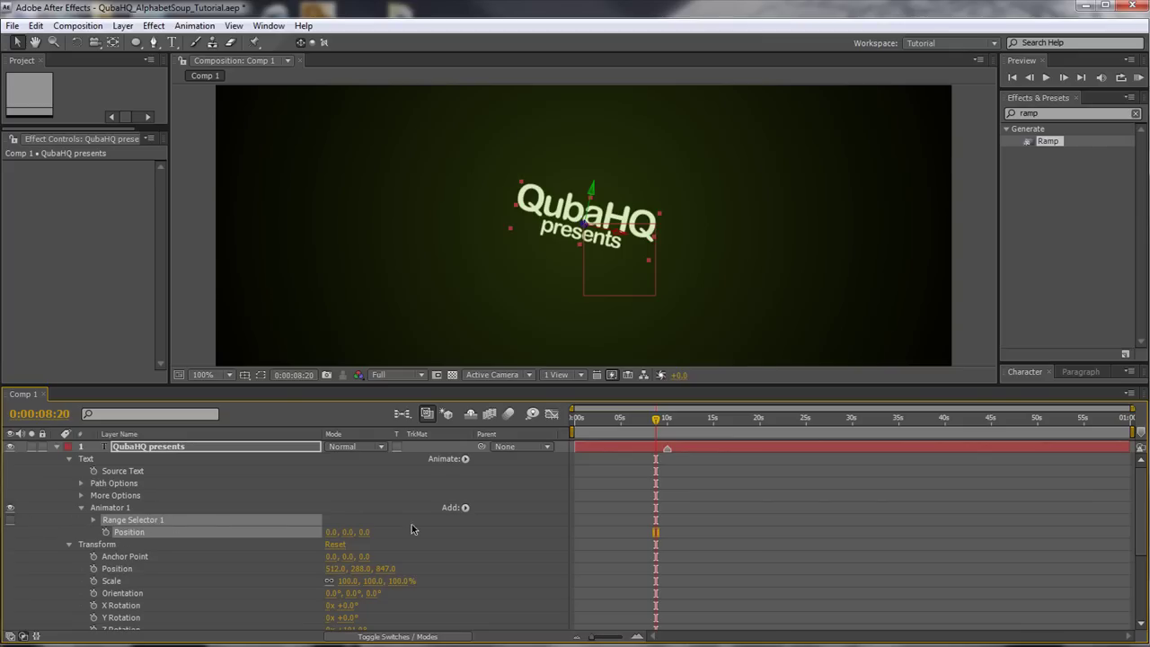
# - Add a Wiggly selector to Animator 1 of the QubaHQ presents text and expand its properties
pyautogui.click(465, 507)
pyautogui.moveTo(503, 516)
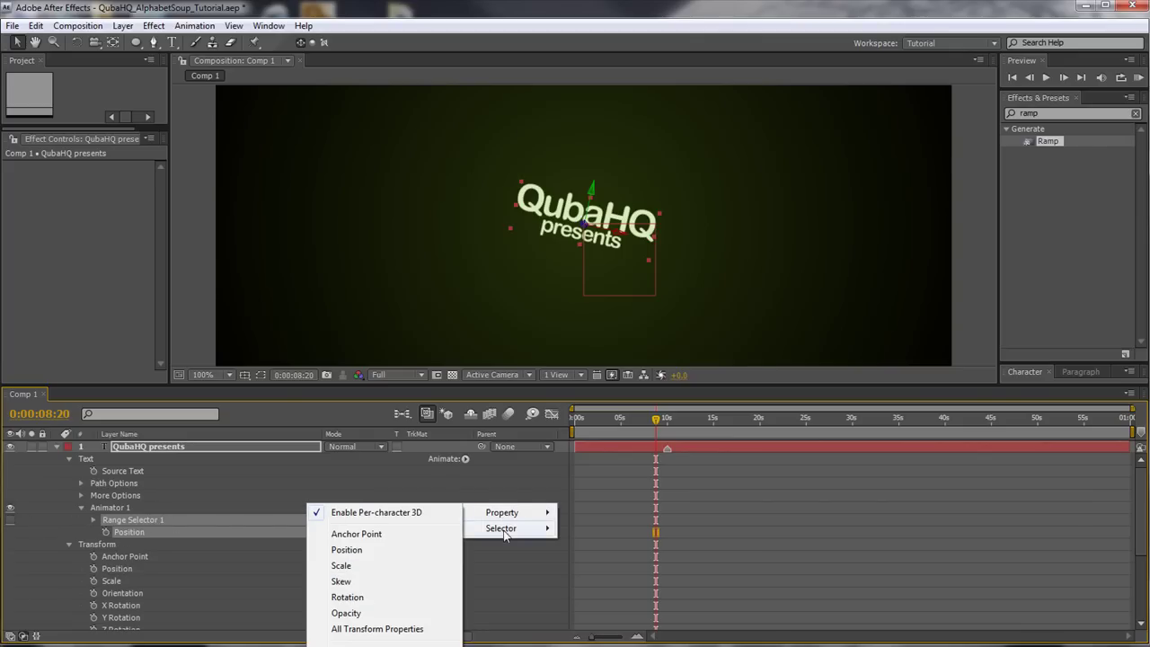
pyautogui.click(409, 547)
pyautogui.click(94, 532)
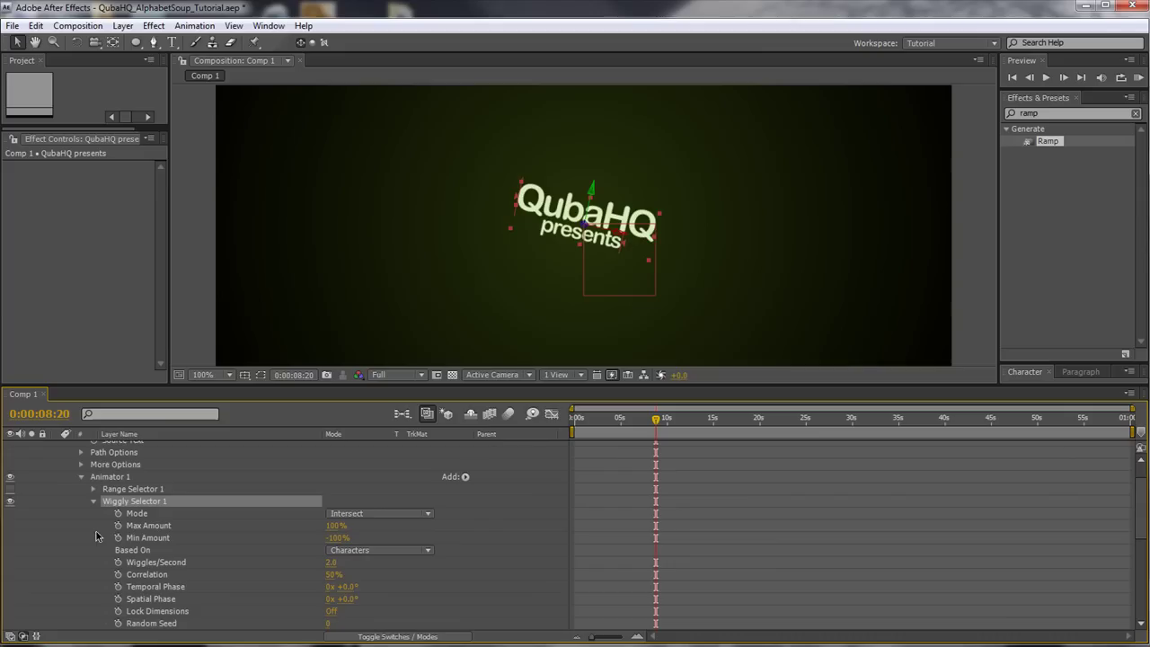
# - Set the Wiggly Selector's Wiggles/Second to 0 and its Correlation to 0%, and collapse its properties
pyautogui.moveTo(331, 567); pyautogui.dragTo(217, 559)
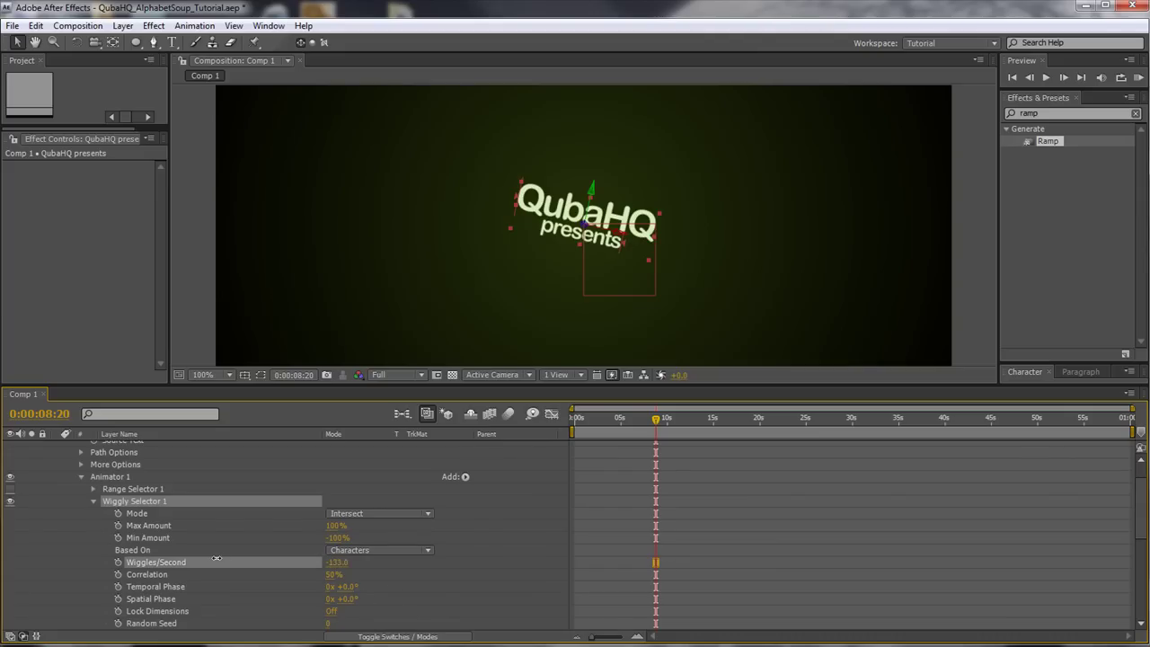
pyautogui.click(335, 563)
pyautogui.write('0')
pyautogui.press('Return')
pyautogui.click(332, 573)
pyautogui.write('0')
pyautogui.press('Return')
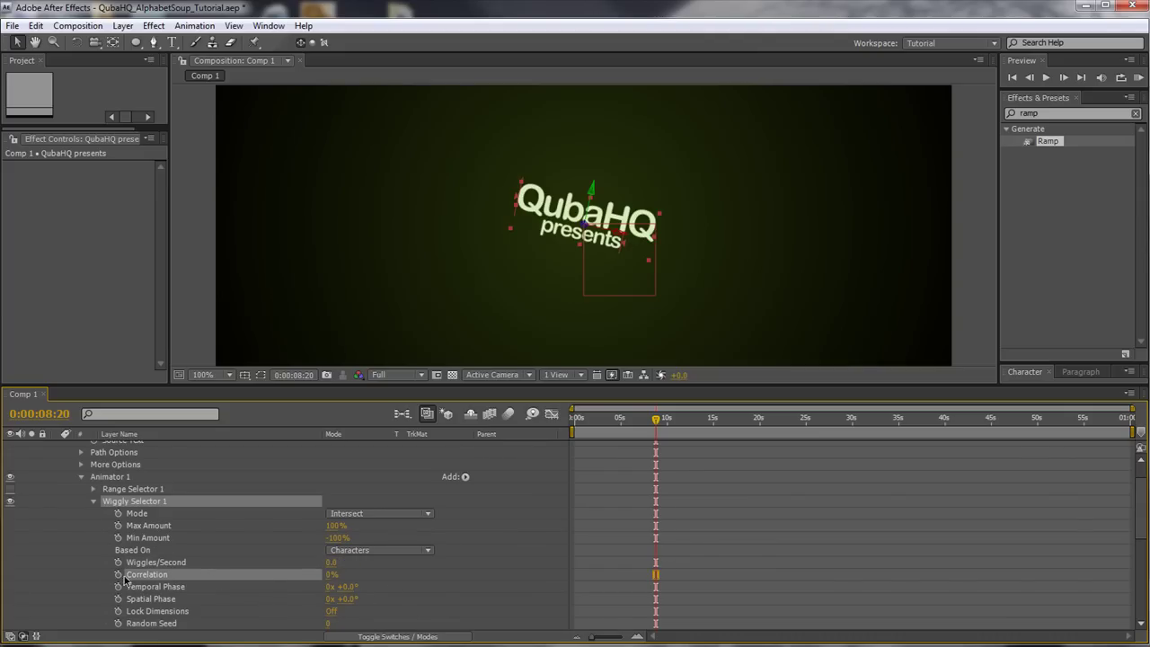
pyautogui.click(94, 500)
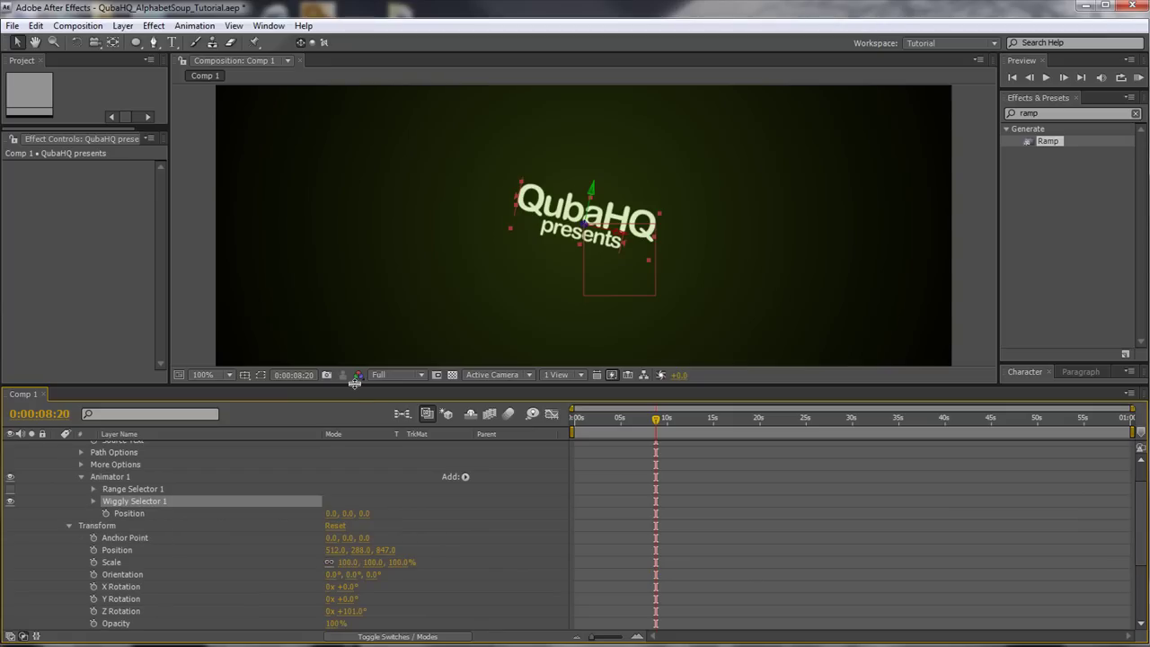
pyautogui.moveTo(355, 382); pyautogui.dragTo(359, 310)
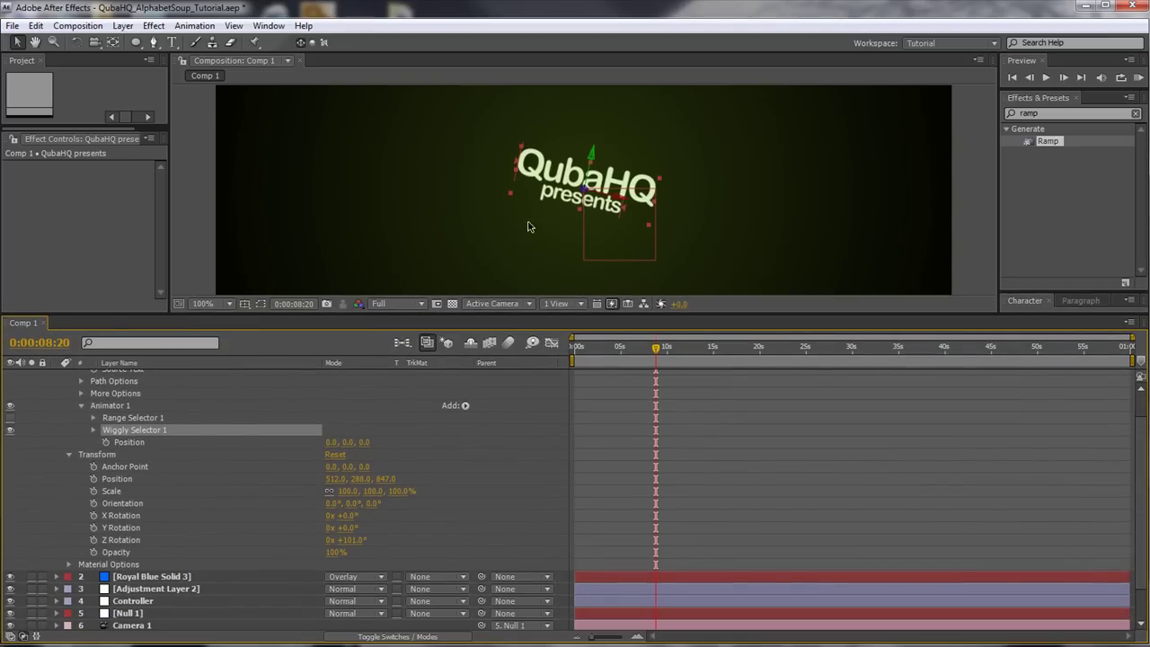
pyautogui.moveTo(533, 188); pyautogui.dragTo(528, 197)
pyautogui.press('v')
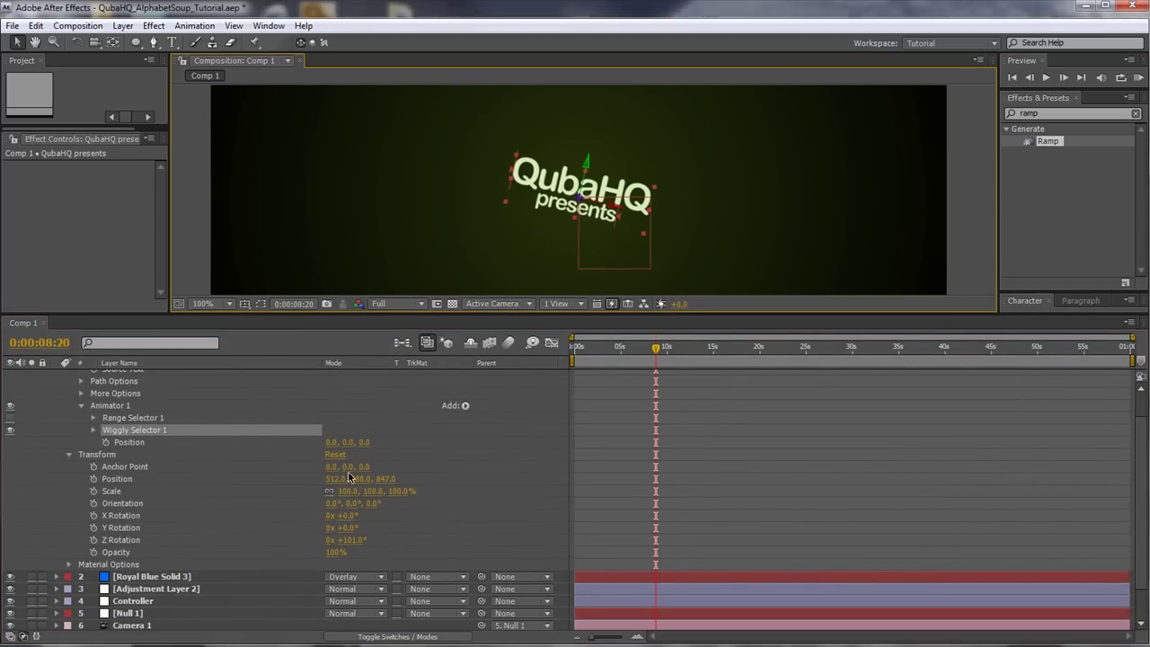
pyautogui.moveTo(329, 483); pyautogui.dragTo(358, 484)
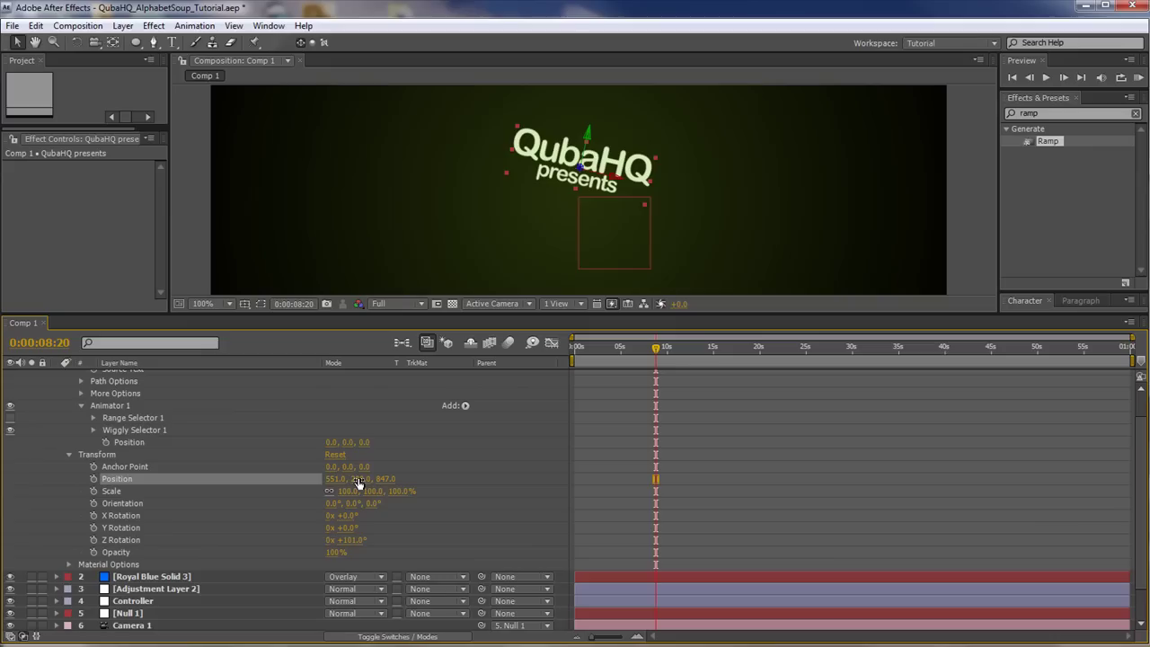
pyautogui.hotkey('ctrl', 'z')
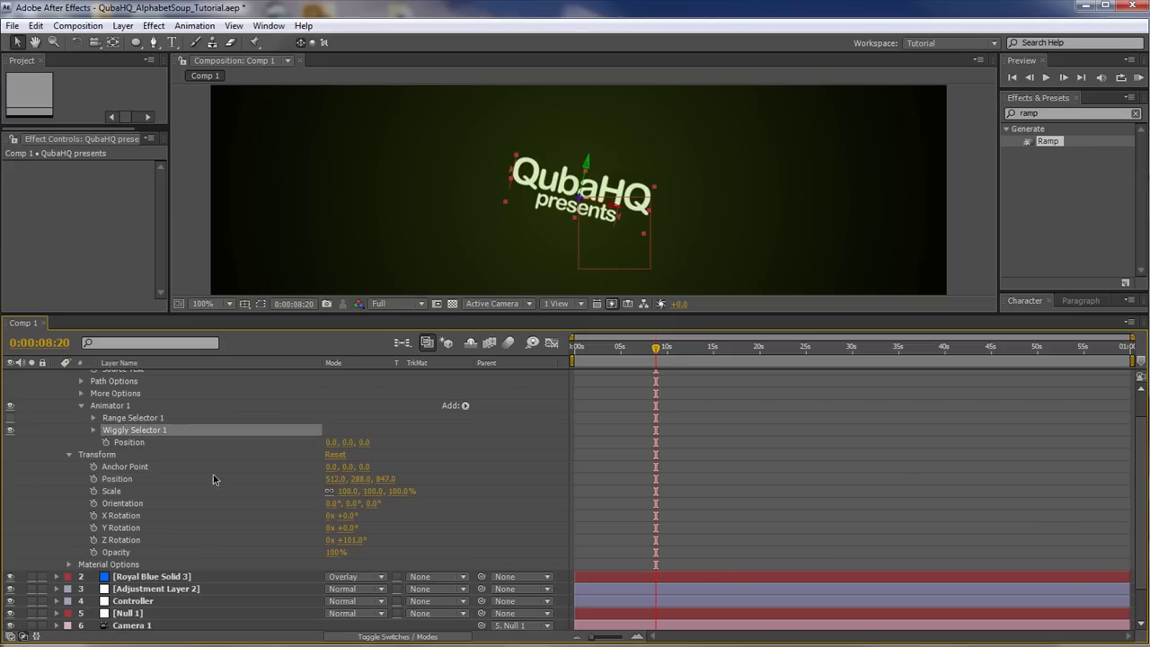
# - Collapse the layer's Transform properties and set the Animator 1 Position to 500, 500, 5000
pyautogui.click(69, 454)
pyautogui.moveTo(331, 472); pyautogui.dragTo(660, 468)
pyautogui.click(334, 473)
pyautogui.write('500')
pyautogui.press('Tab')
pyautogui.write('500')
pyautogui.press('Tab')
pyautogui.write('5000')
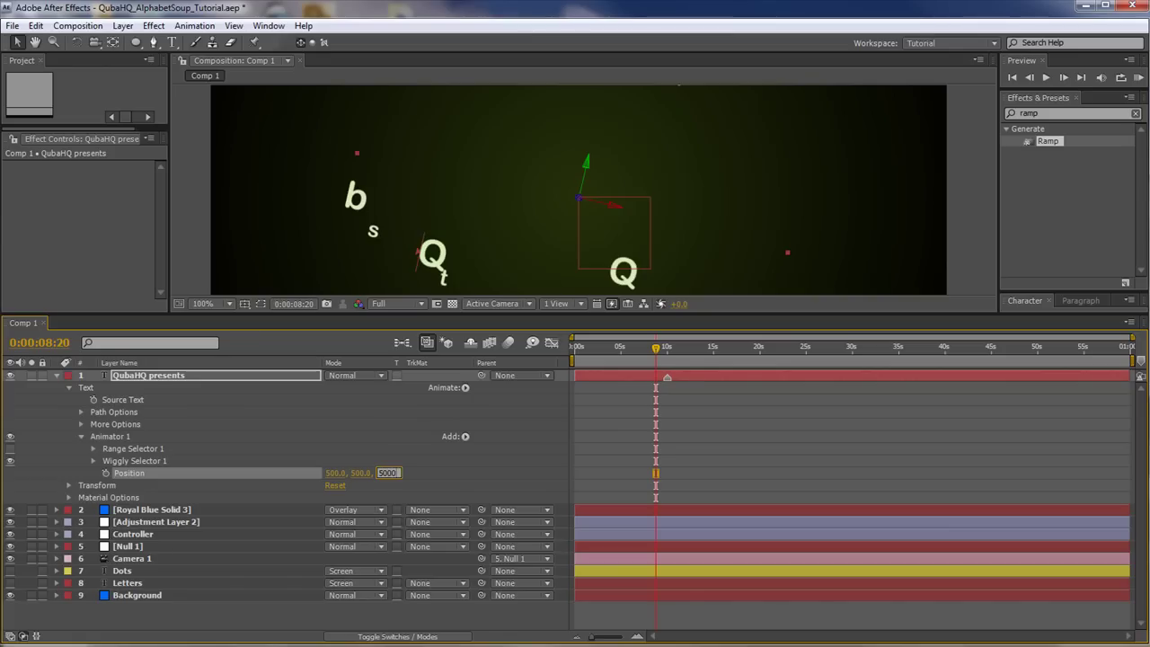
pyautogui.press('Return')
# - Enlarge the composition view and set the Z value of the Animator 1 Position to 500
pyautogui.moveTo(564, 312); pyautogui.dragTo(582, 411)
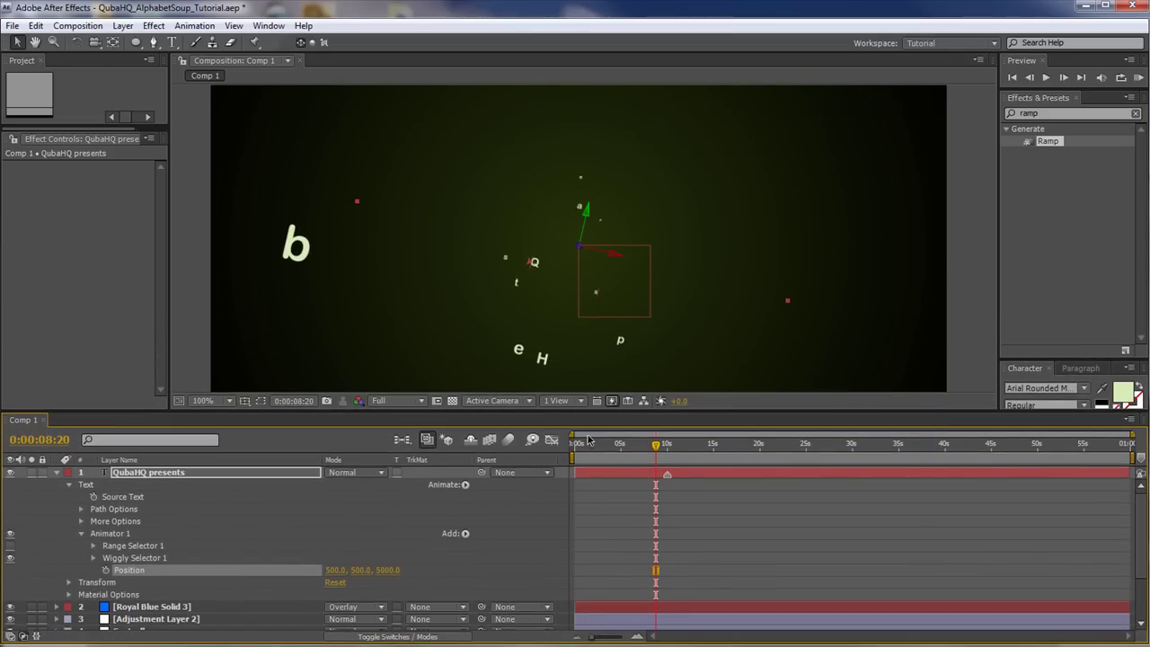
pyautogui.click(387, 570)
pyautogui.write('500')
pyautogui.press('Return')
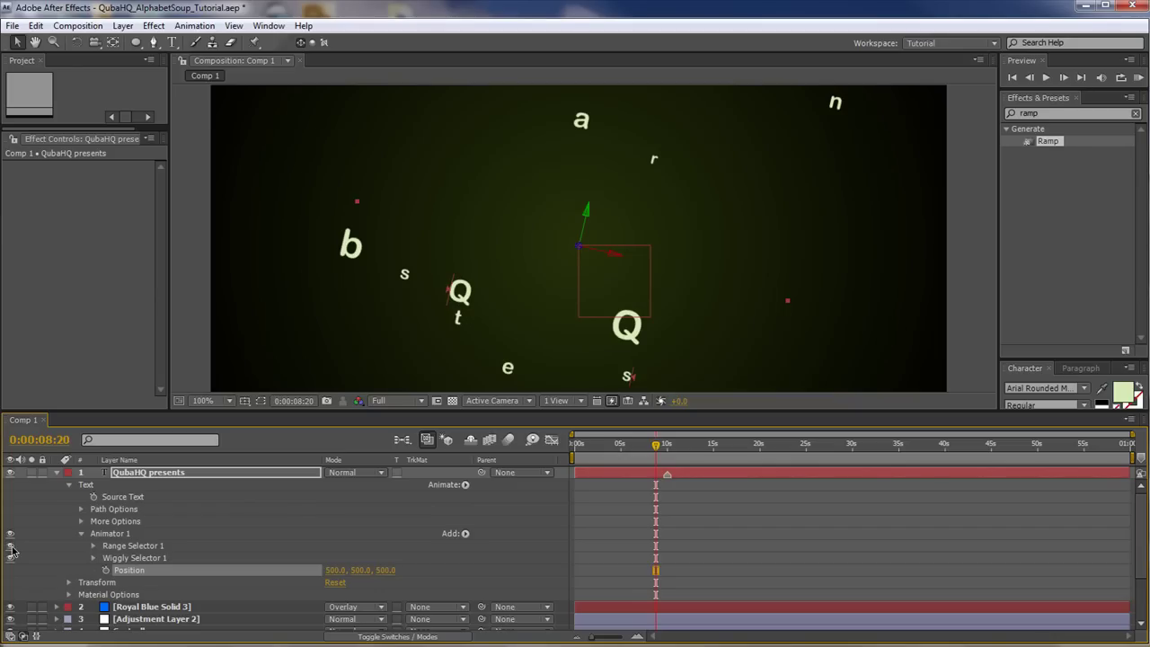
# - Examine the Wiggly Selector's available modes, keeping Intersect, and collapse the selector
pyautogui.click(128, 558)
pyautogui.click(94, 558)
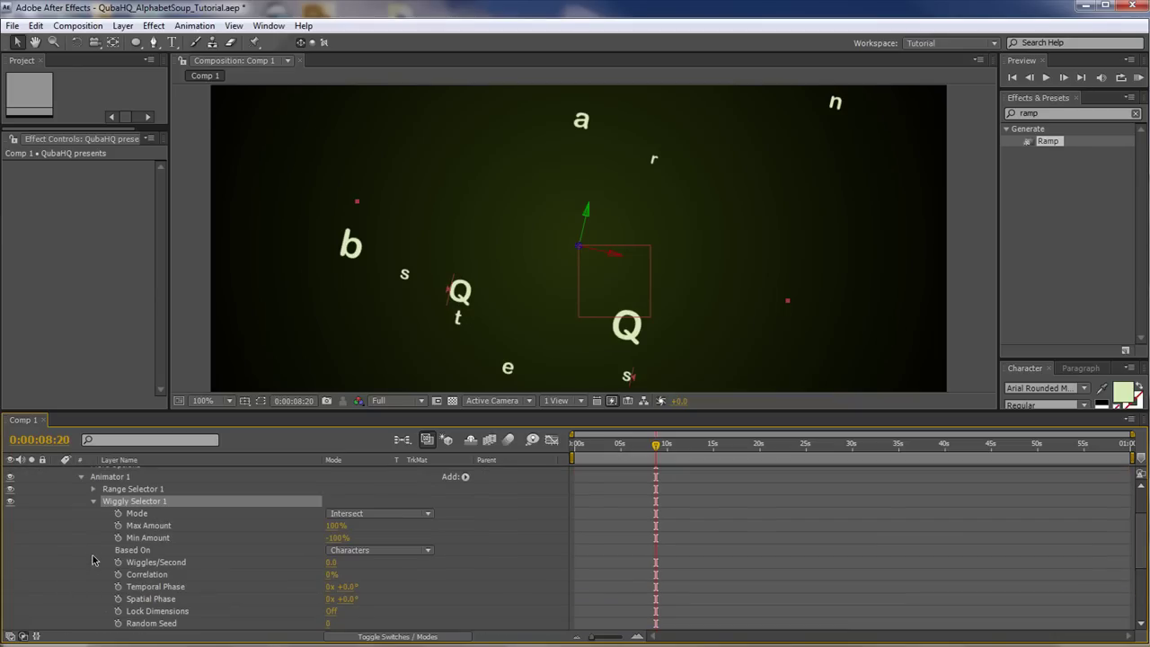
pyautogui.click(373, 512)
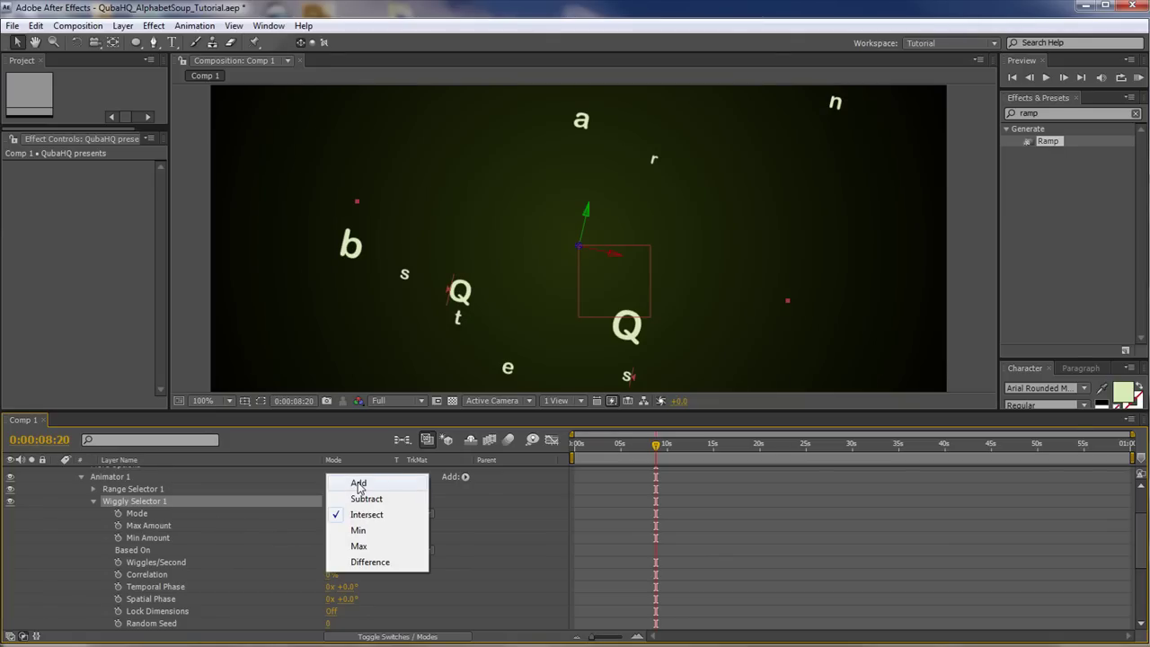
pyautogui.click(379, 515)
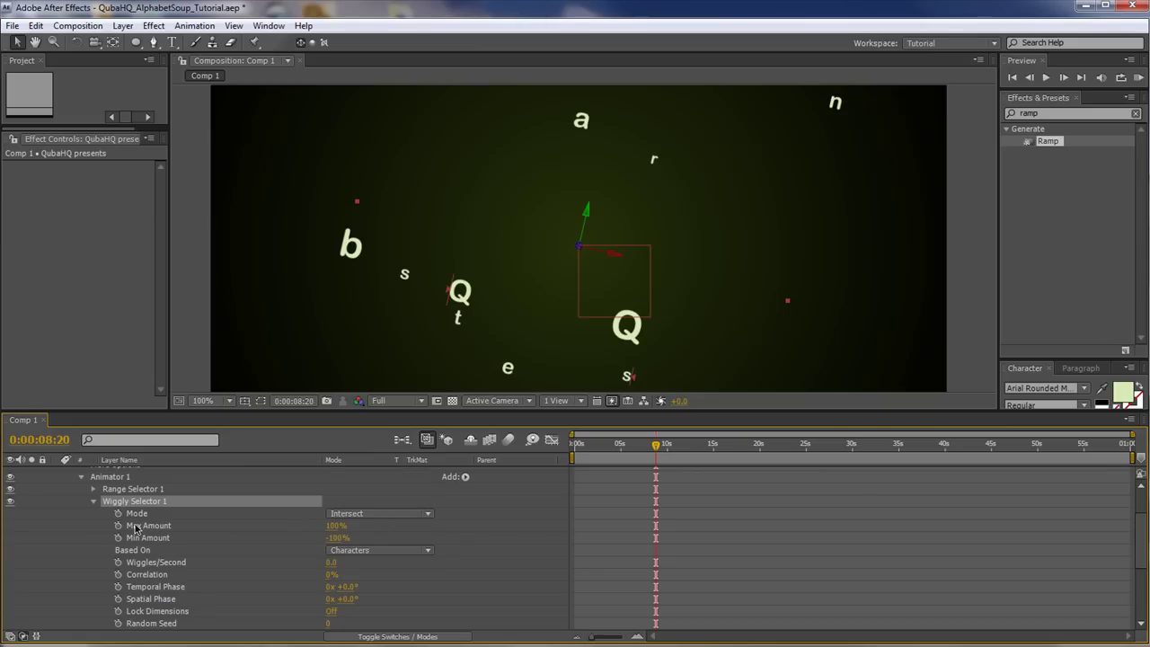
pyautogui.click(93, 501)
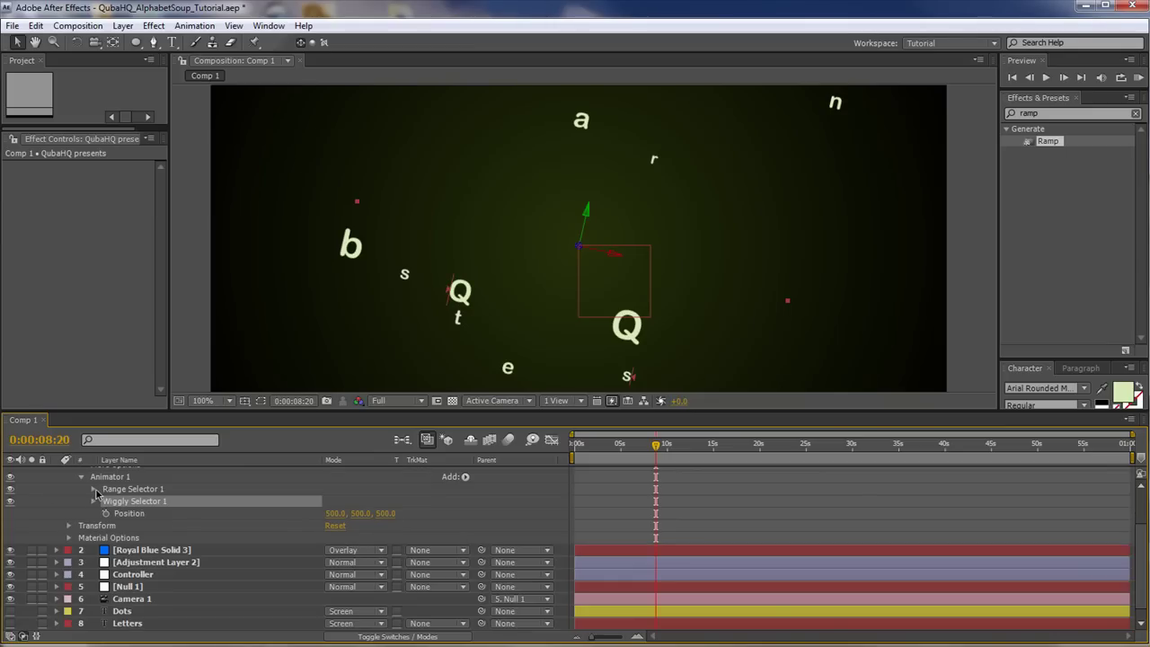
# - Set the advanced Shape of Range Selector 1 to Ramp Up
pyautogui.click(93, 489)
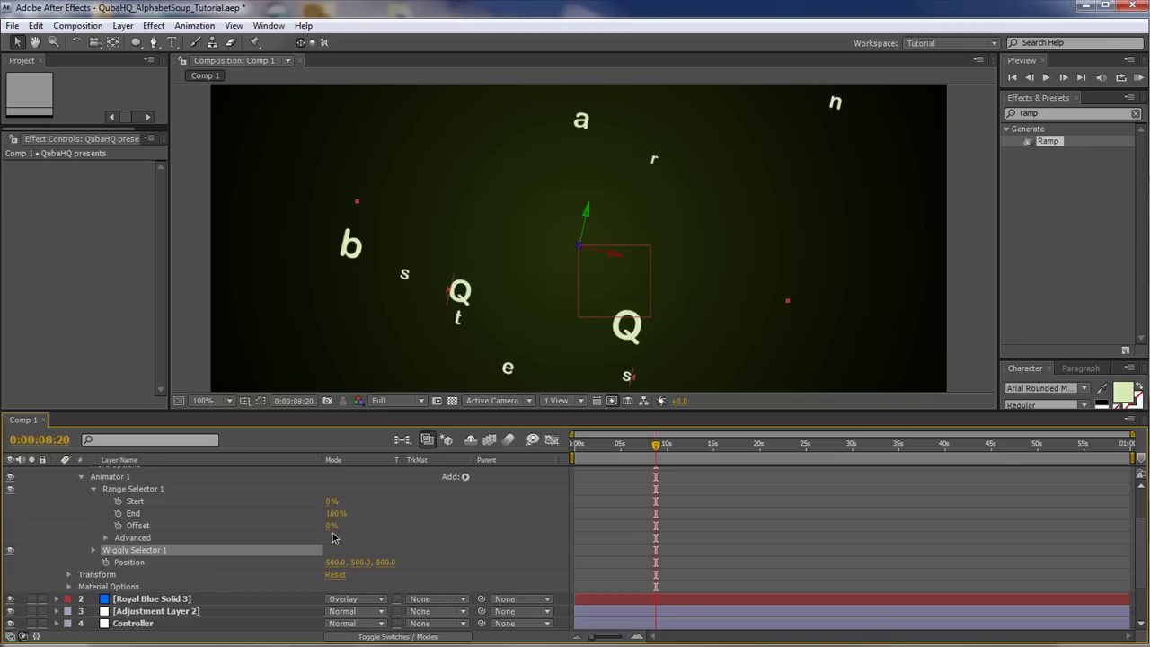
pyautogui.click(104, 538)
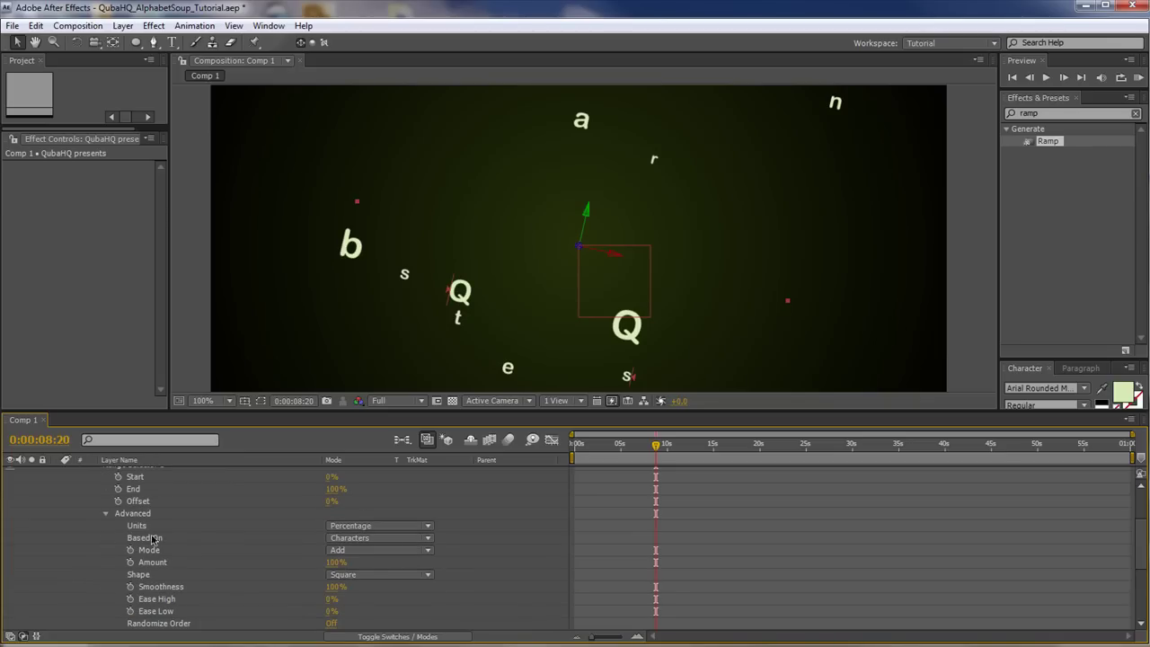
pyautogui.click(377, 575)
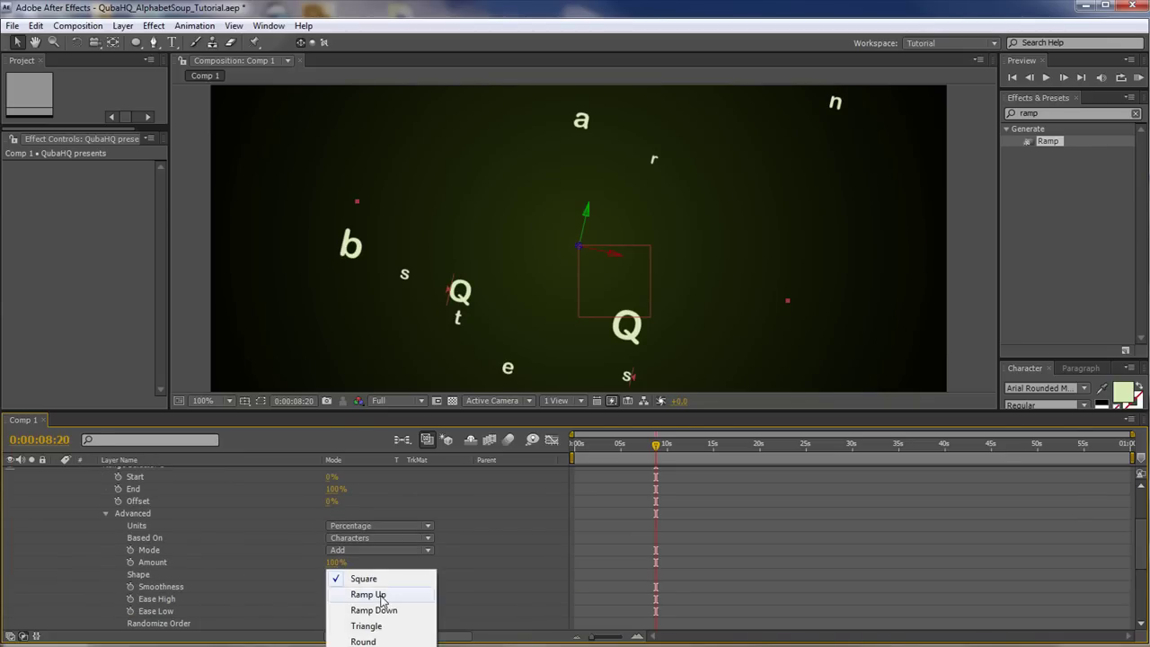
pyautogui.click(377, 593)
# - Set the Range Selector's Ease High and Ease Low to 50% and turn on Randomize Order
pyautogui.click(332, 587)
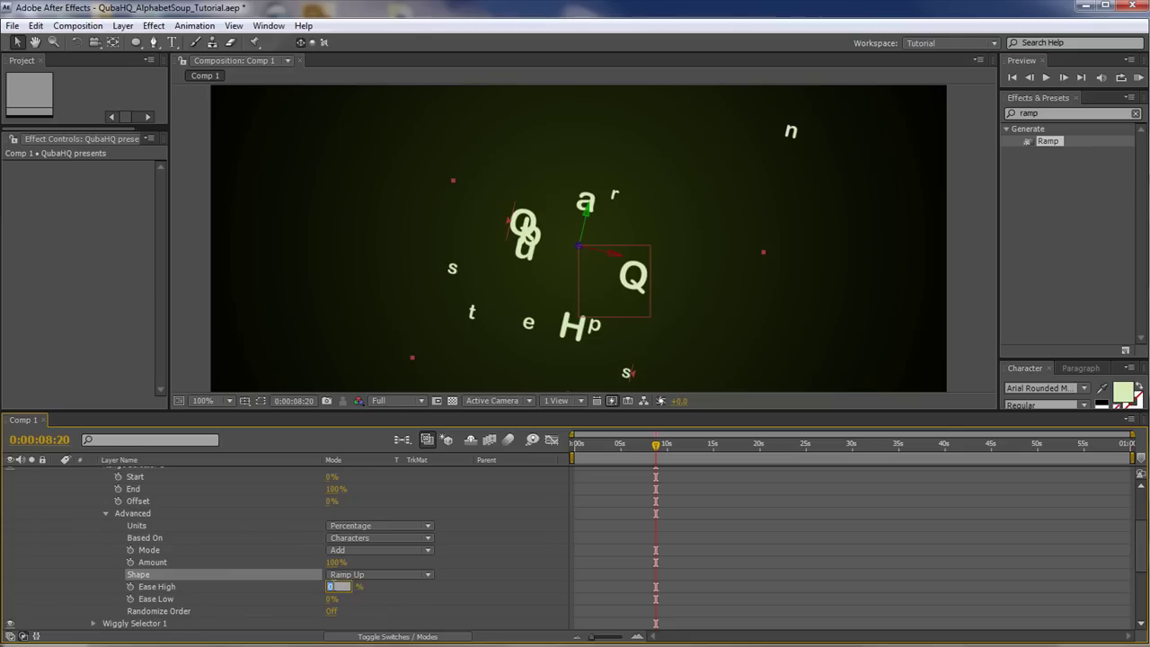
pyautogui.write('50')
pyautogui.press('Tab')
pyautogui.press('Return')
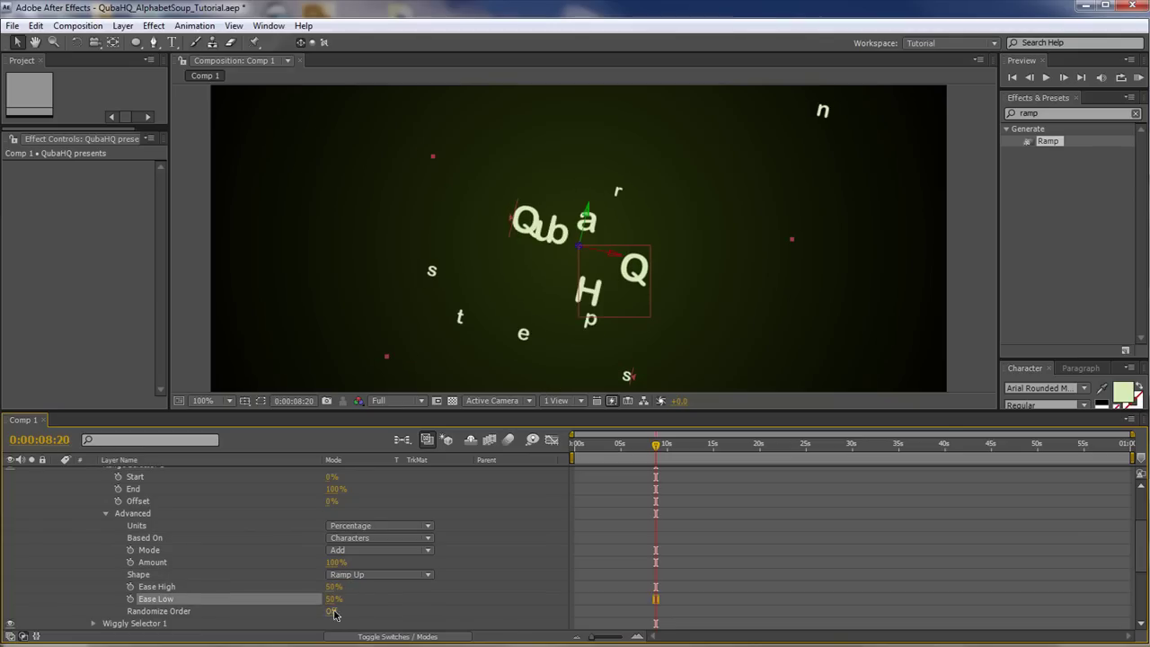
pyautogui.click(331, 611)
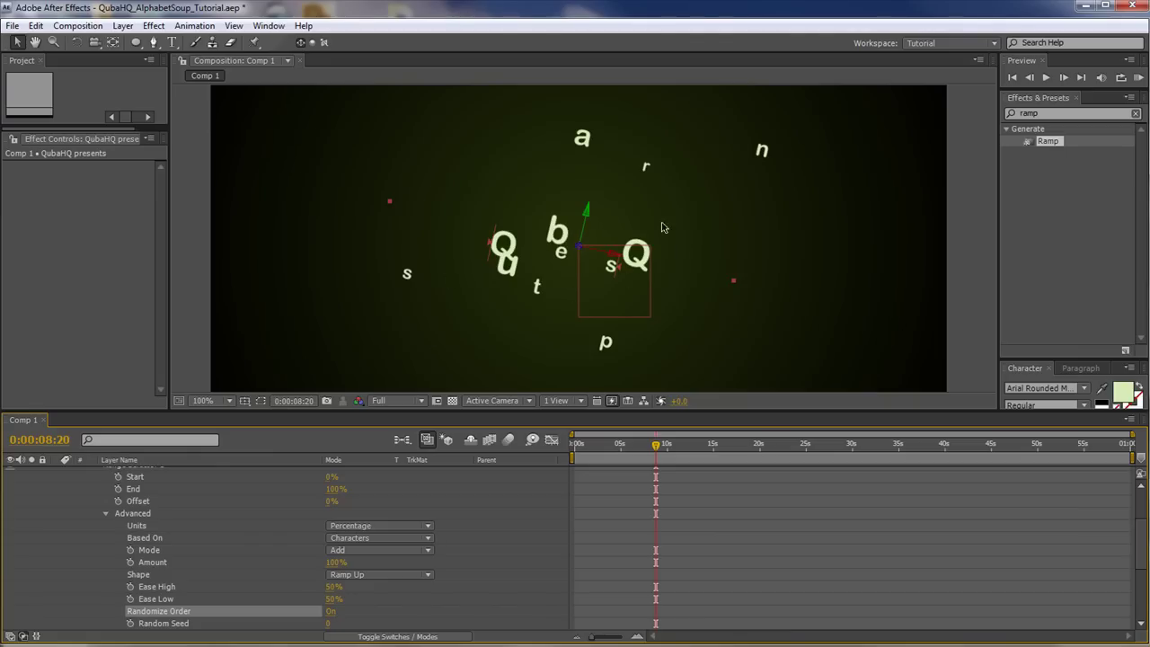
# - Animate the Range Selector's Offset from -100% at 0:00:06:10 to 100% at 0:00:08:20 and ease both keyframes
pyautogui.click(152, 502)
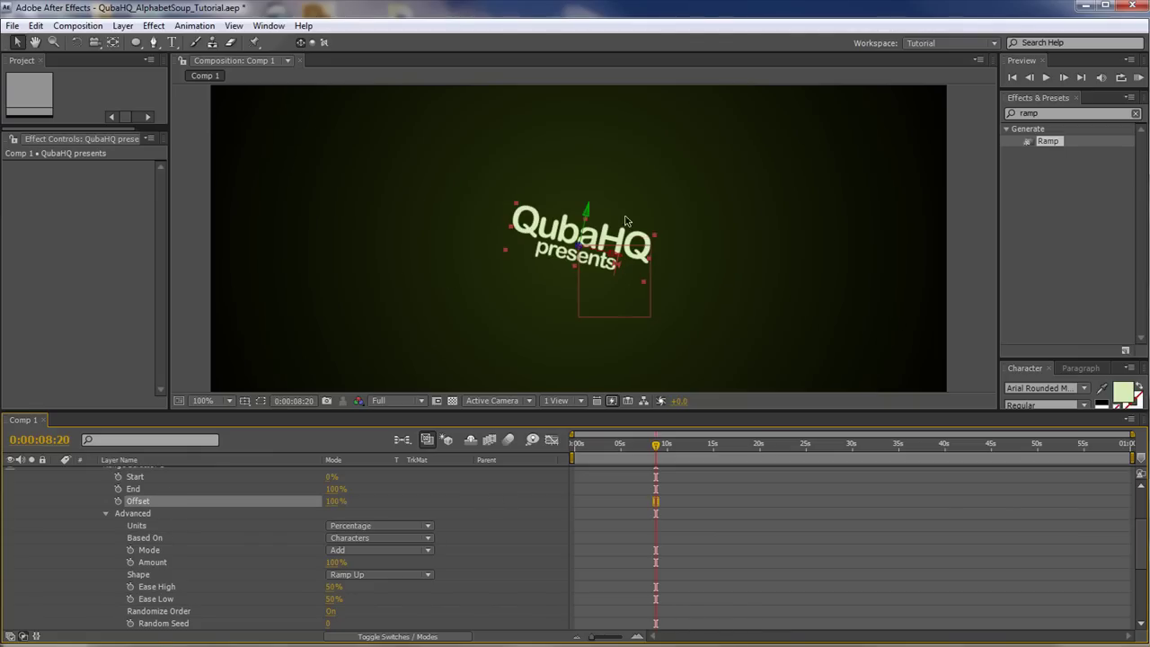
pyautogui.click(117, 501)
pyautogui.press('pageup')
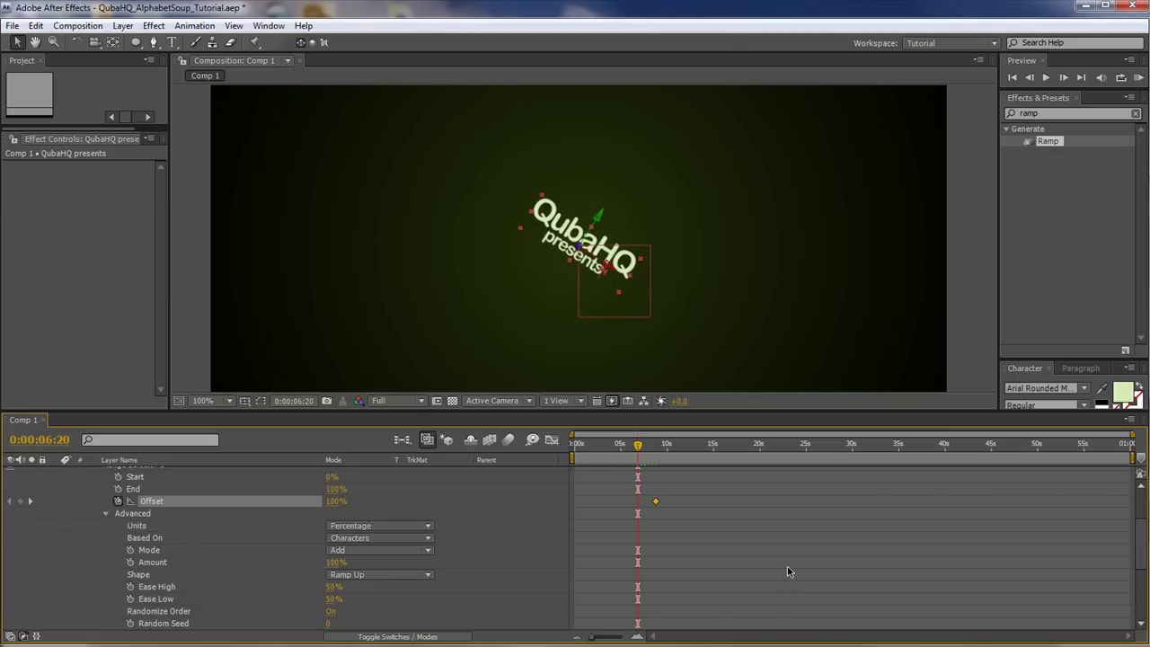
pyautogui.press('pageup')
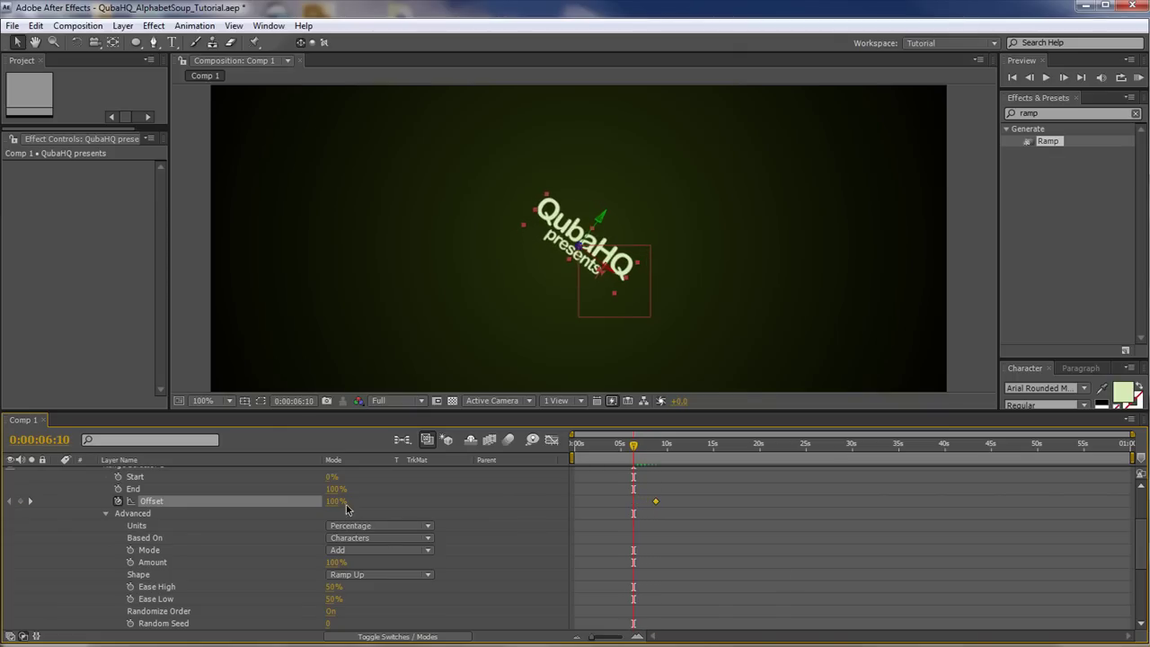
pyautogui.moveTo(311, 501); pyautogui.dragTo(84, 497)
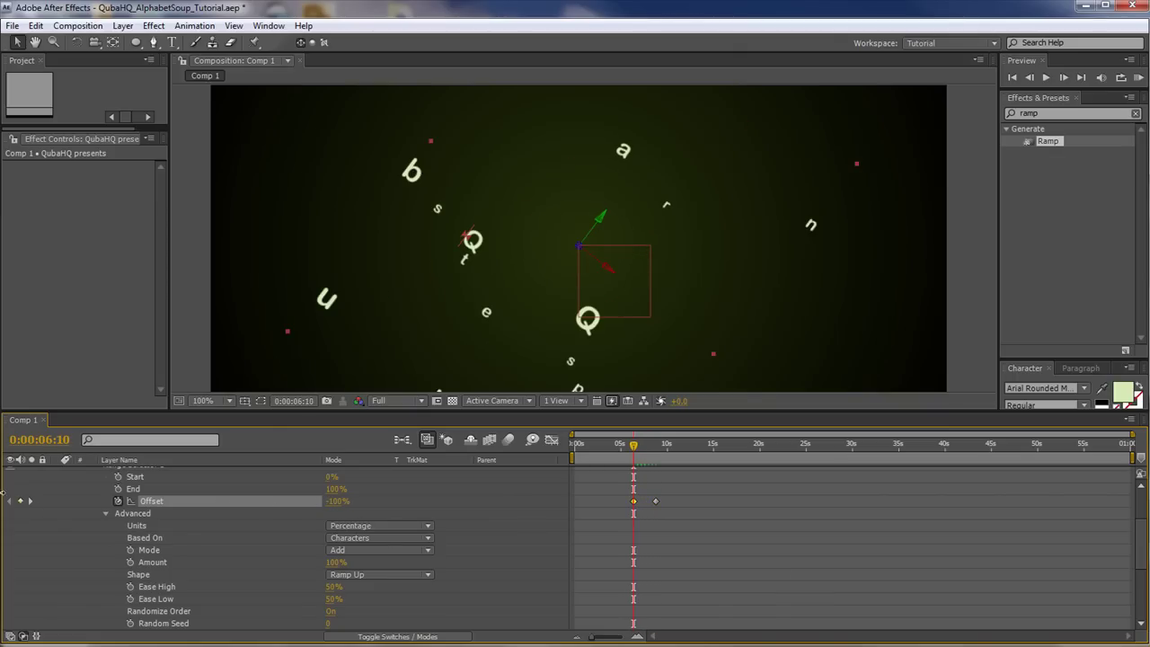
pyautogui.moveTo(690, 485); pyautogui.dragTo(607, 511)
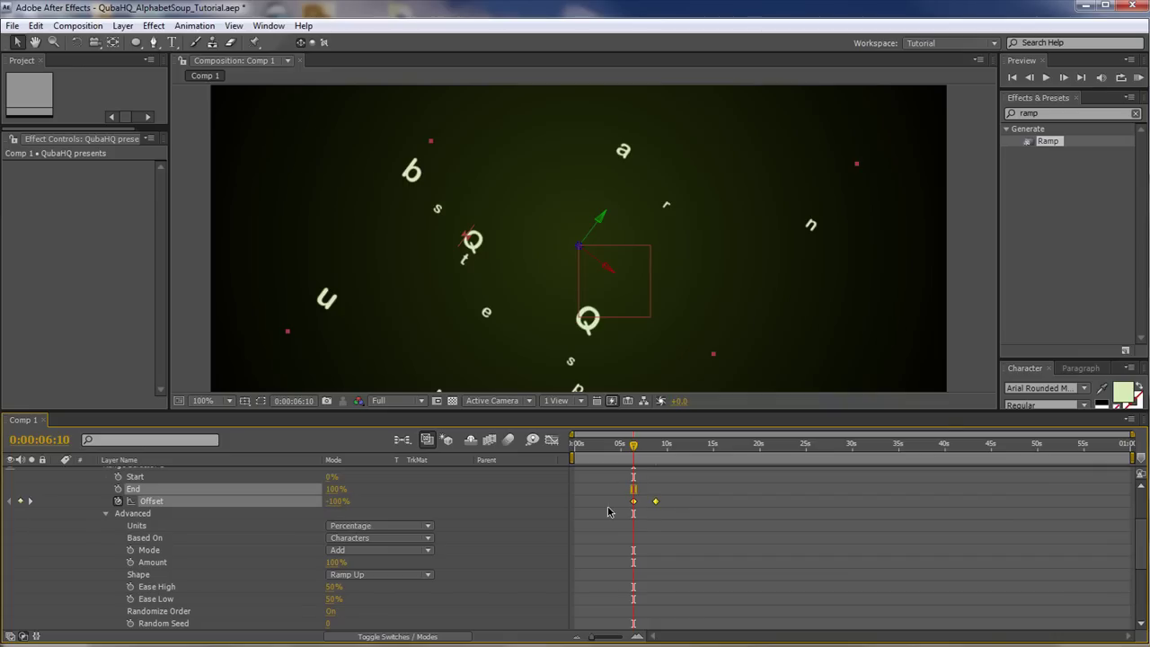
# - Set the work area from 0:00:04:01 to 0:00:12:18 and preview the title's letters assembling
pyautogui.click(613, 445)
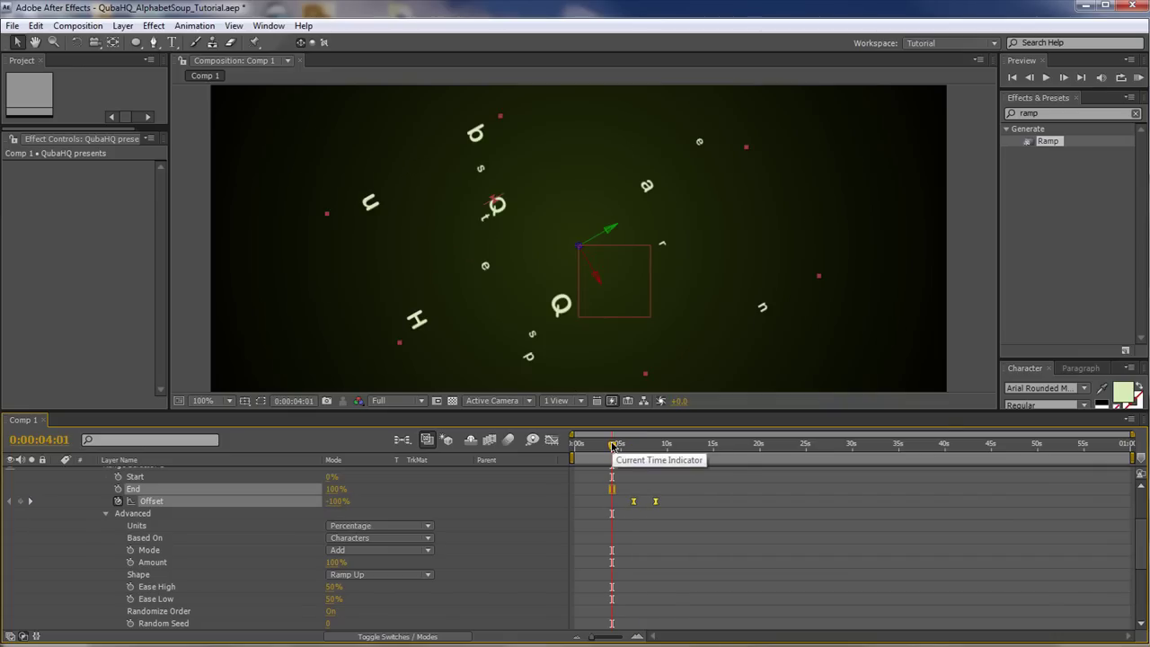
pyautogui.press('b')
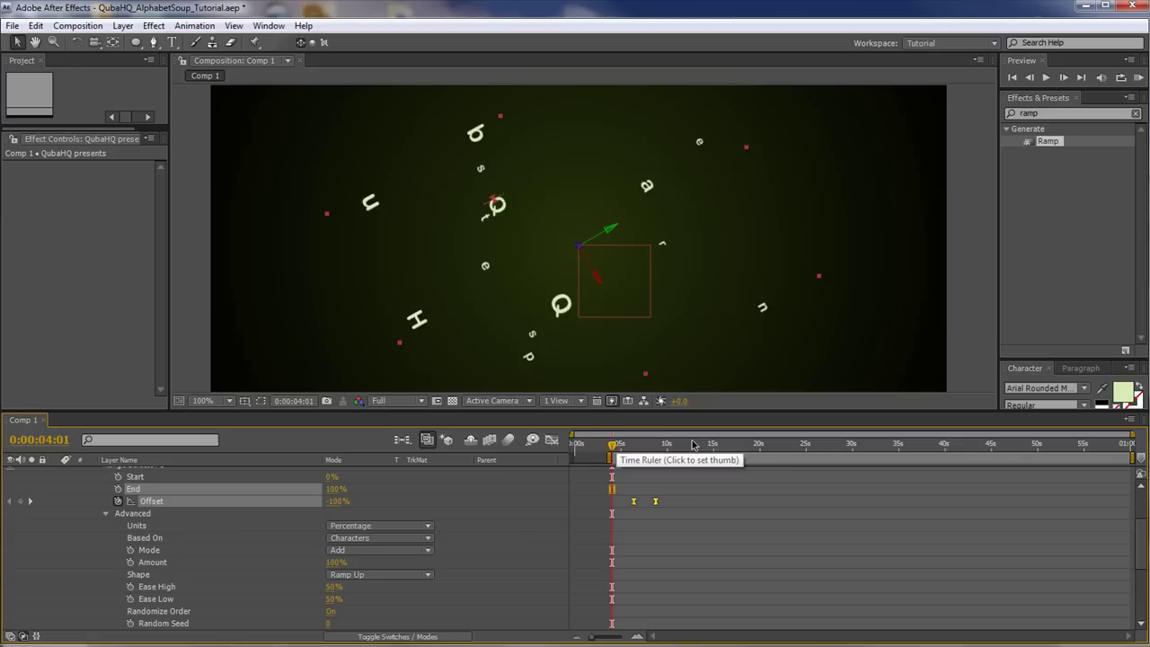
pyautogui.click(693, 445)
pyautogui.press('n')
pyautogui.press('KP_0')
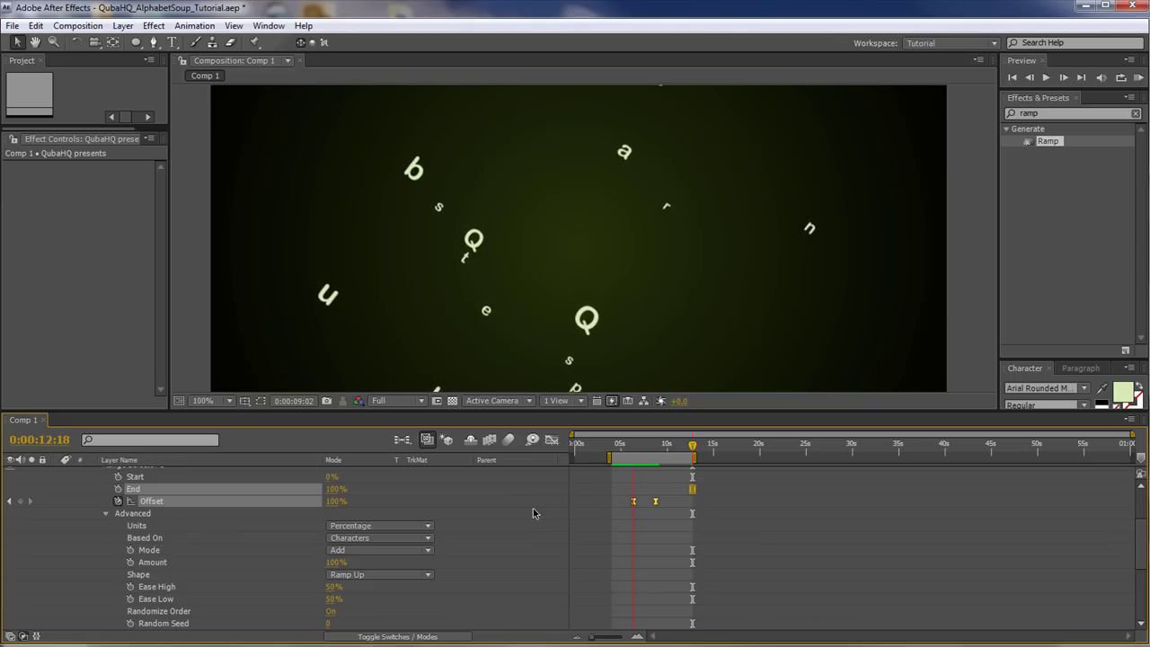
pyautogui.press('space')
# - Examine the title's motion around 0:00:10:00, stepping back to 0:00:09:05 and advancing to 0:00:11:05, and deselect the layer
pyautogui.scroll(3, 533, 512)
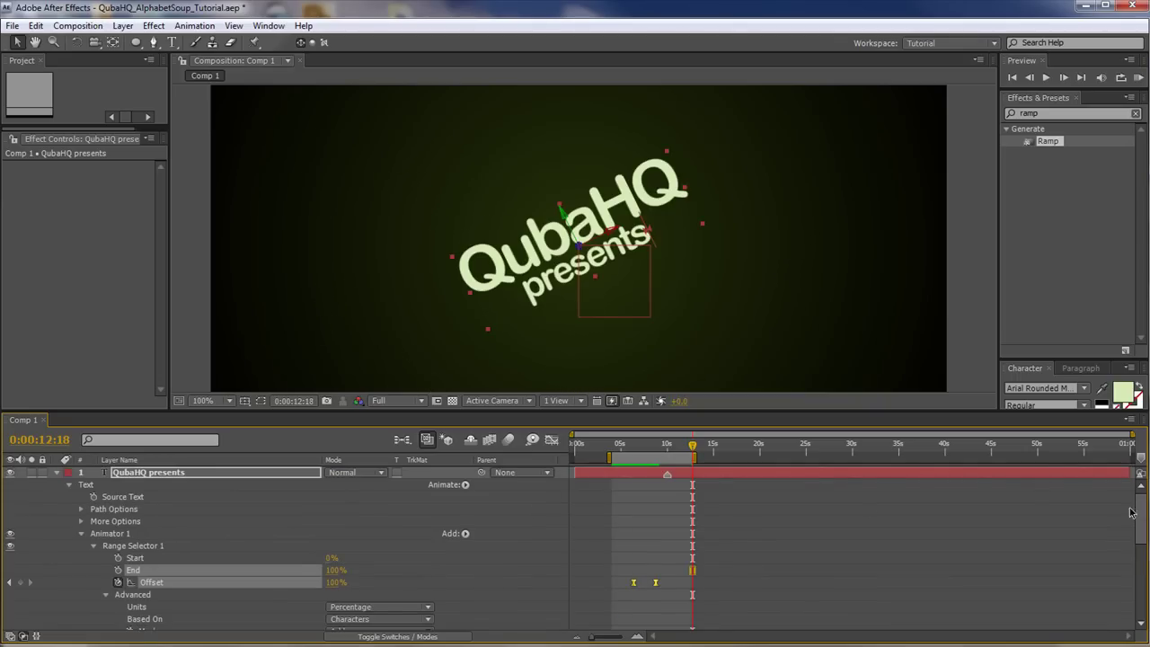
pyautogui.click(668, 446)
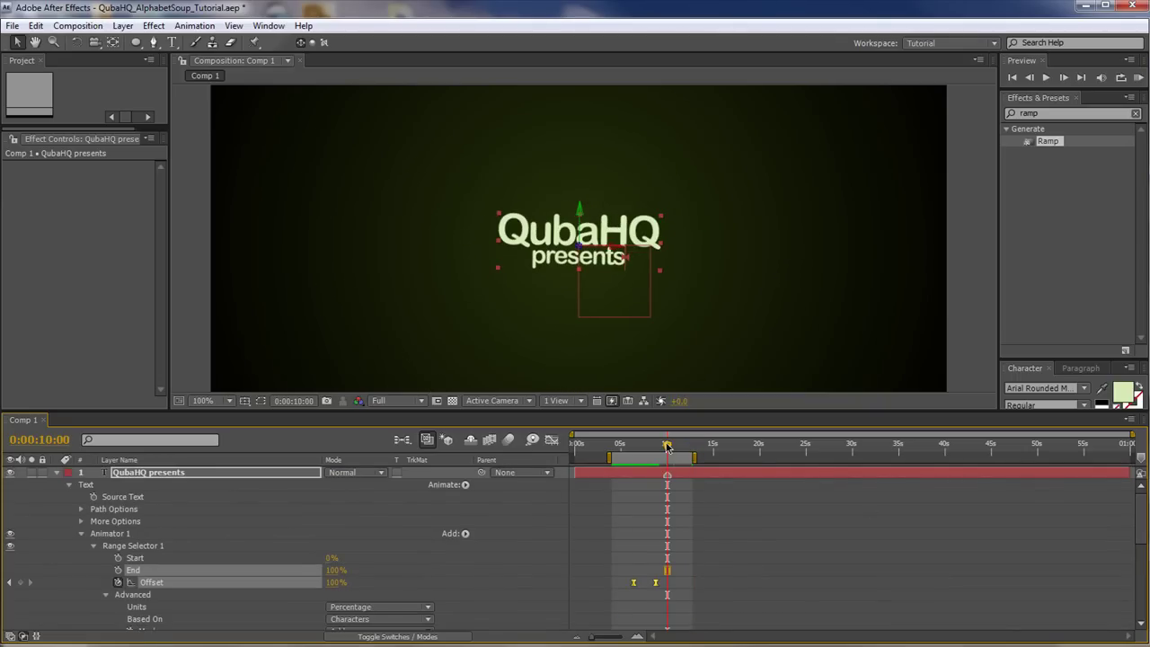
pyautogui.press('pageup')
pyautogui.press('pageup')
pyautogui.press('pageup')
pyautogui.press('pageup')
pyautogui.press('pageup')
pyautogui.press('pageup')
pyautogui.press('pageup')
pyautogui.press('pageup')
pyautogui.press('pageup')
pyautogui.press('pageup')
pyautogui.press('pageup')
pyautogui.press('pageup')
pyautogui.press('pageup')
pyautogui.press('pageup')
pyautogui.press('pageup')
pyautogui.press('pageup')
pyautogui.press('pageup')
pyautogui.press('pageup')
pyautogui.press('pageup')
pyautogui.press('pageup')
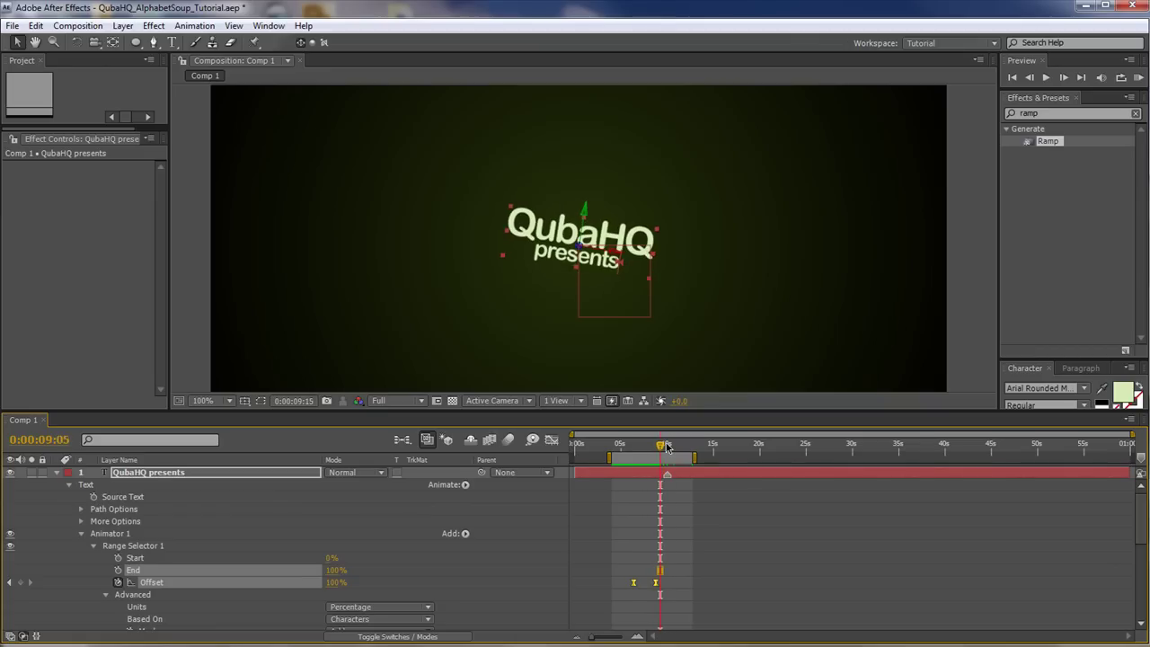
pyautogui.click(668, 447)
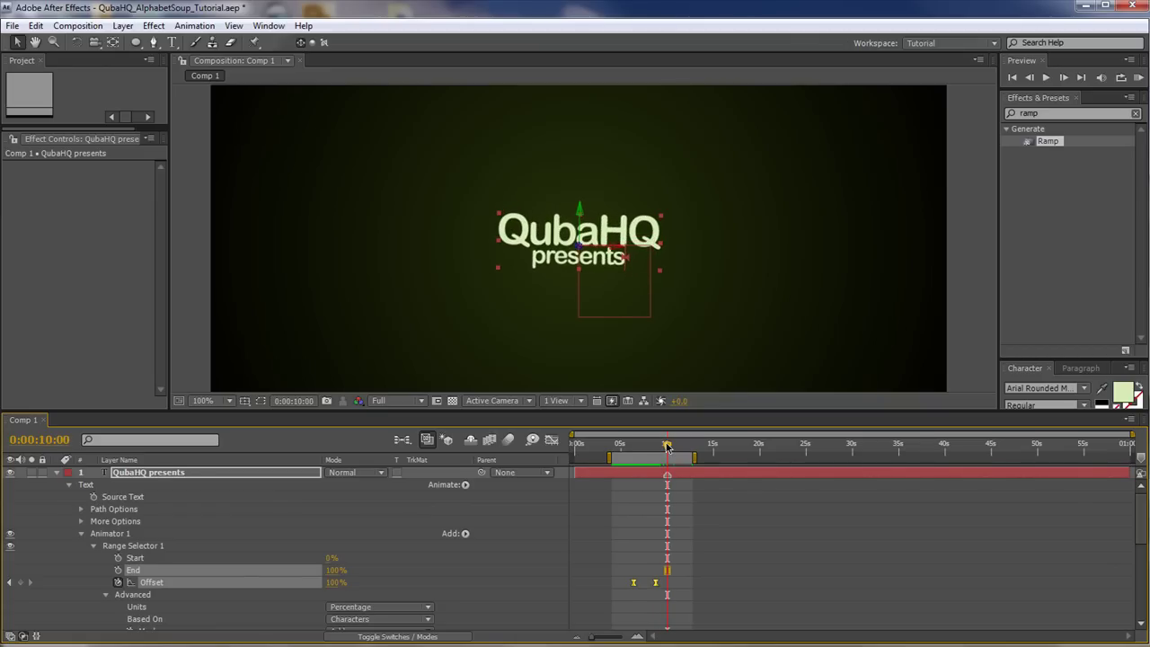
pyautogui.moveTo(668, 447); pyautogui.dragTo(677, 447)
pyautogui.click(497, 554)
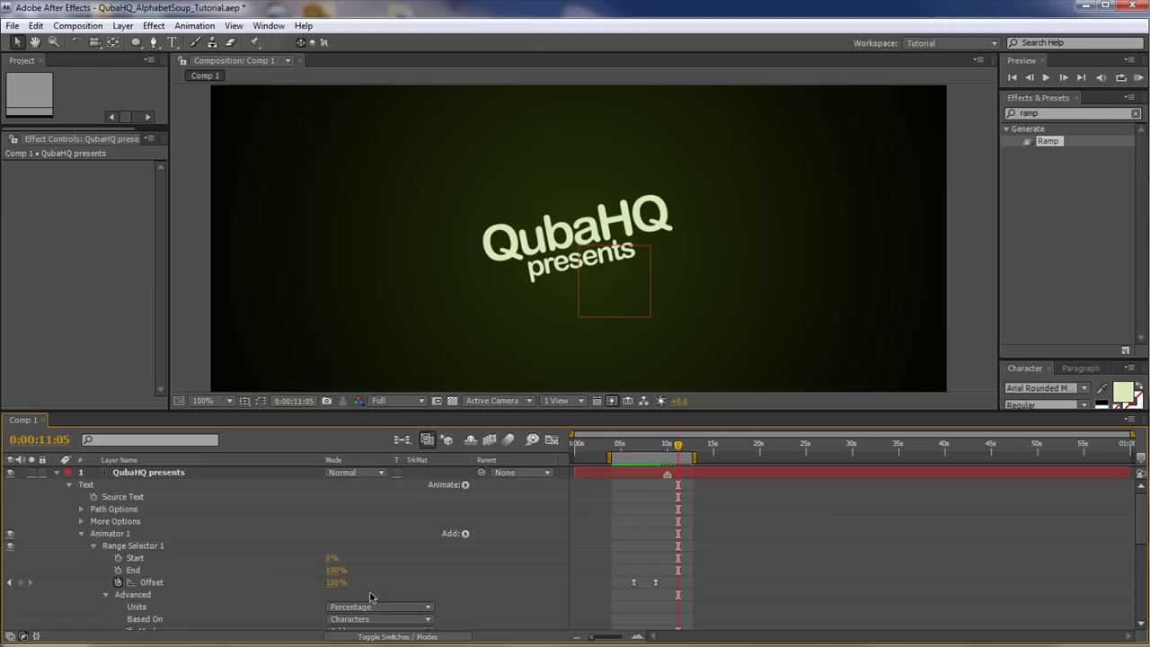
# - Keyframe the Range Selector's Offset at 100% at 0:00:11:05 and -100% at 0:00:13:15, and extend the work area to about 16 seconds
pyautogui.click(21, 583)
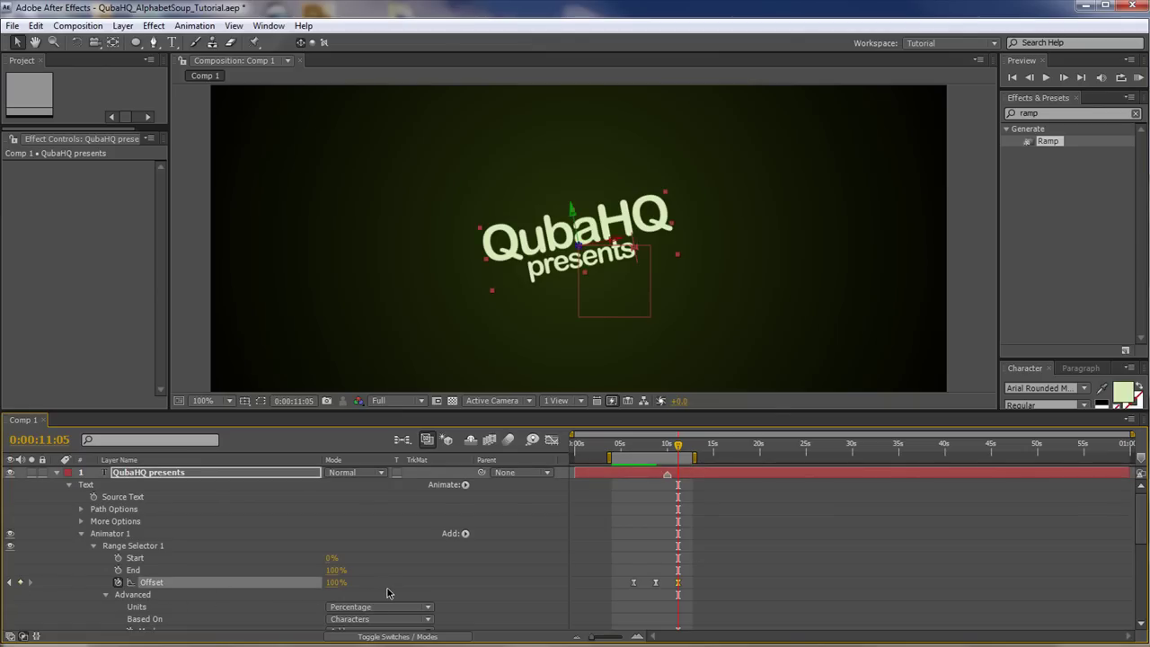
pyautogui.press('space')
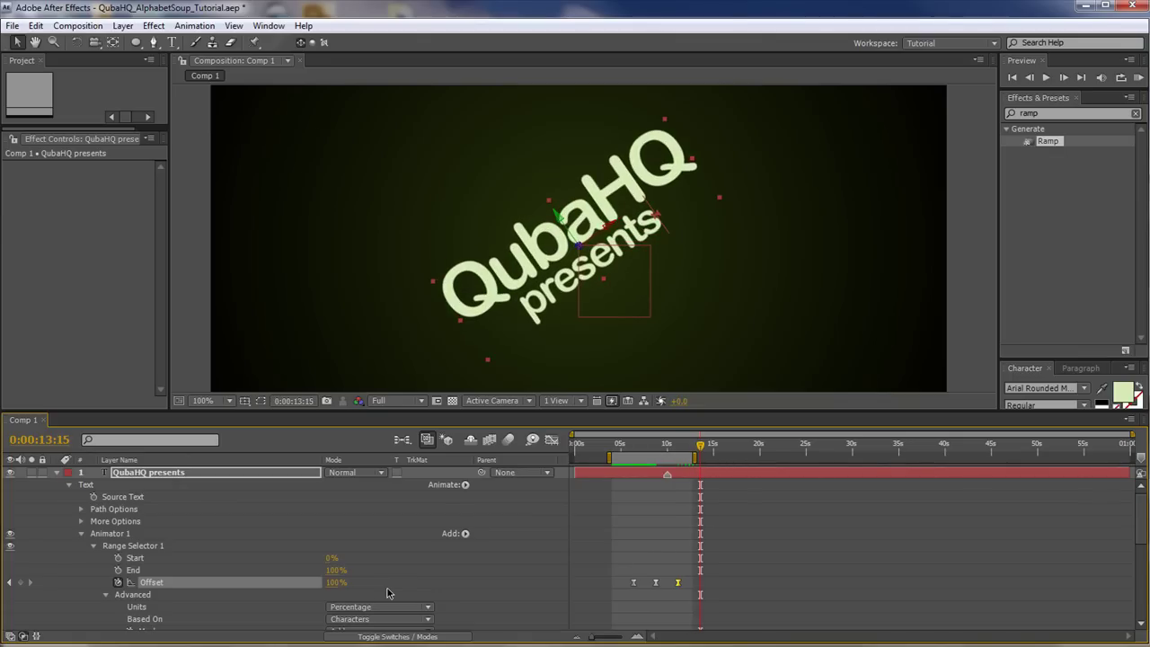
pyautogui.moveTo(336, 583); pyautogui.dragTo(155, 582)
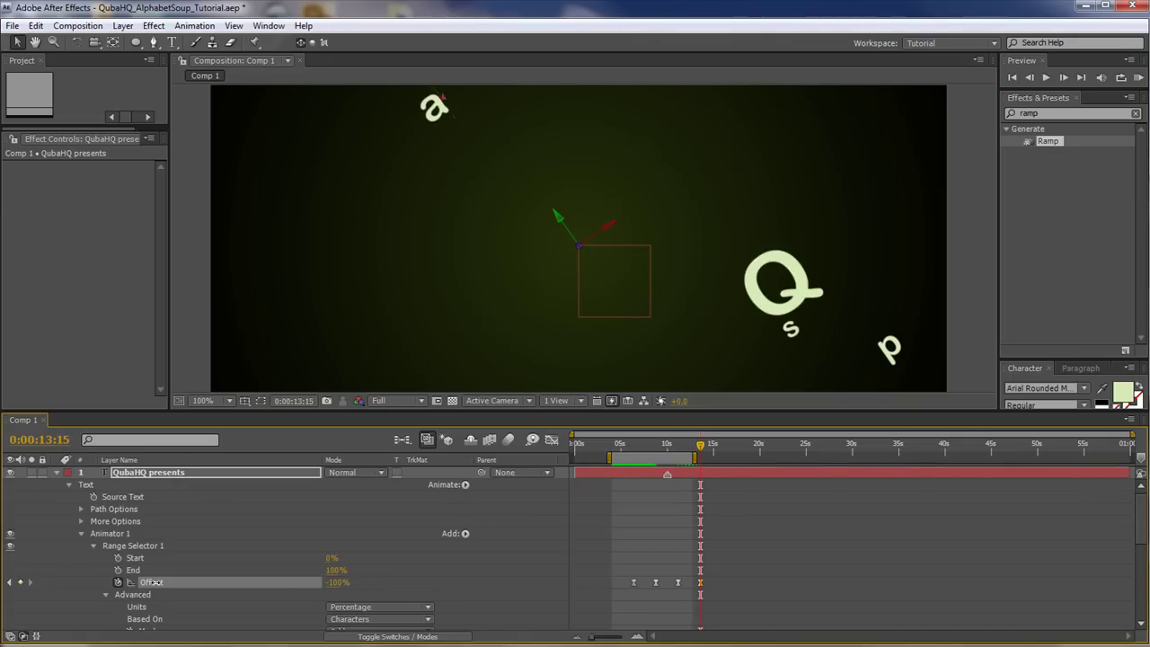
pyautogui.moveTo(697, 459); pyautogui.dragTo(724, 459)
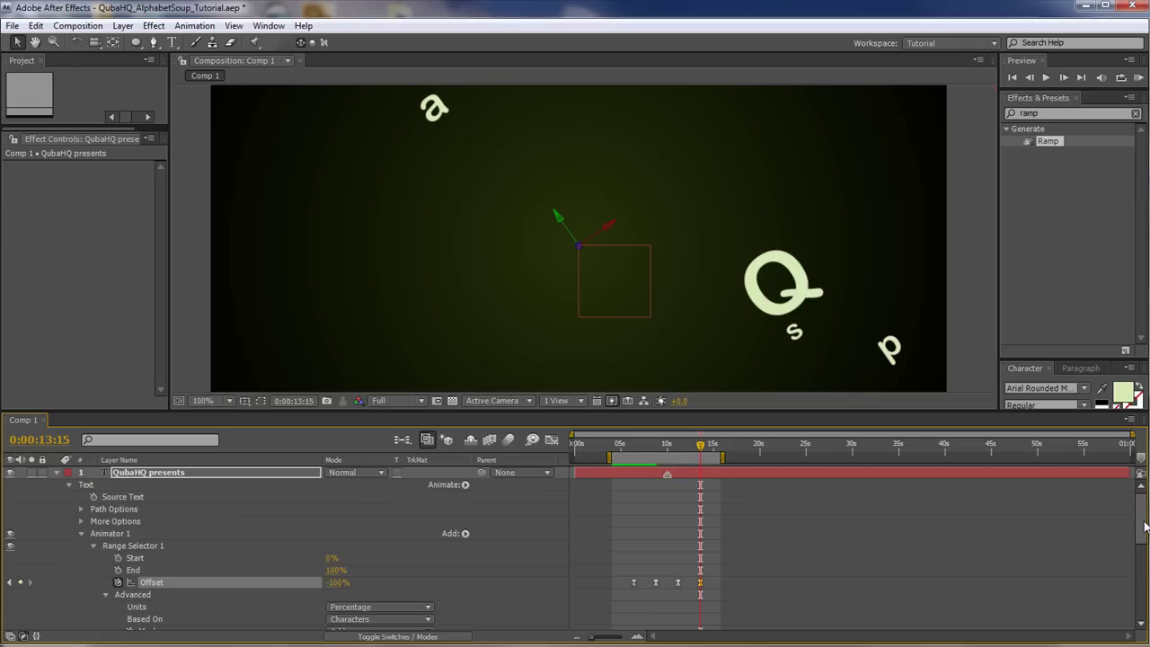
pyautogui.moveTo(771, 413); pyautogui.dragTo(770, 453)
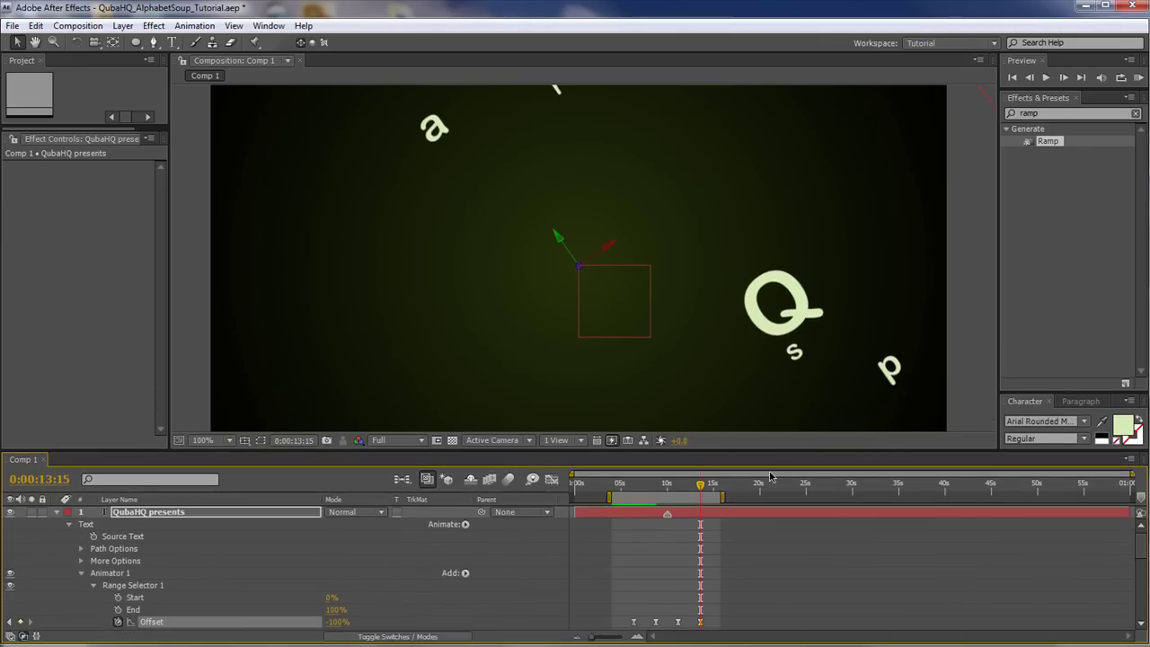
# - Keyframe the Range Selector's Random Seed at 0 on 0:00:09:24 and at 1 on 0:00:10:00
pyautogui.moveTo(700, 487); pyautogui.dragTo(666, 485)
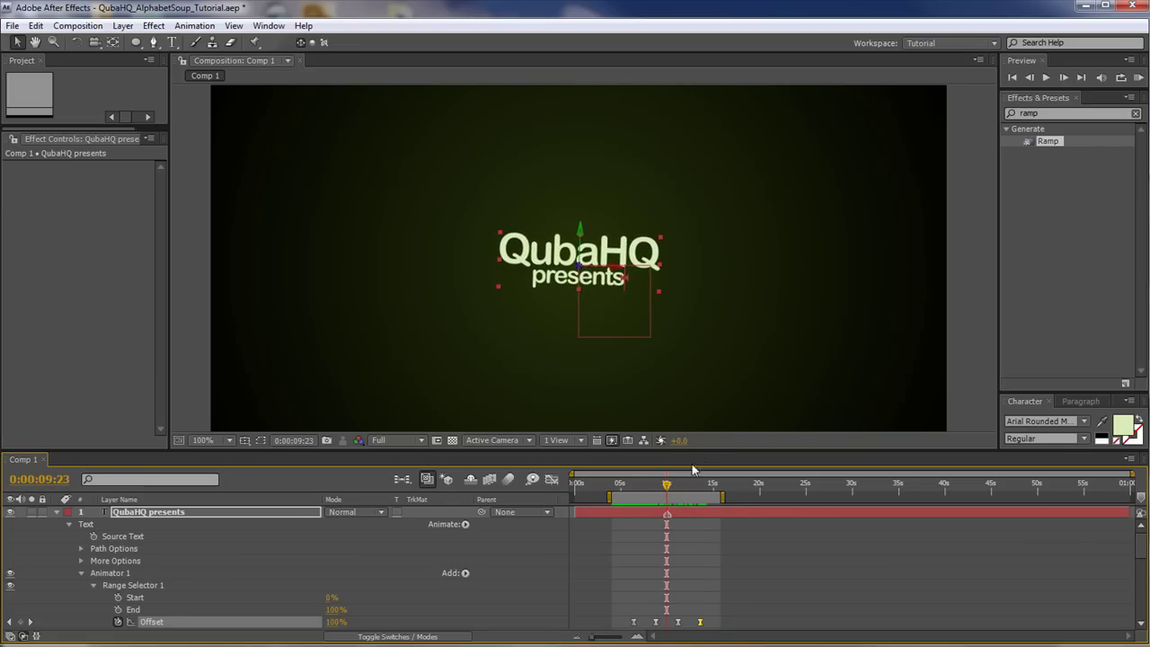
pyautogui.press('pagedown')
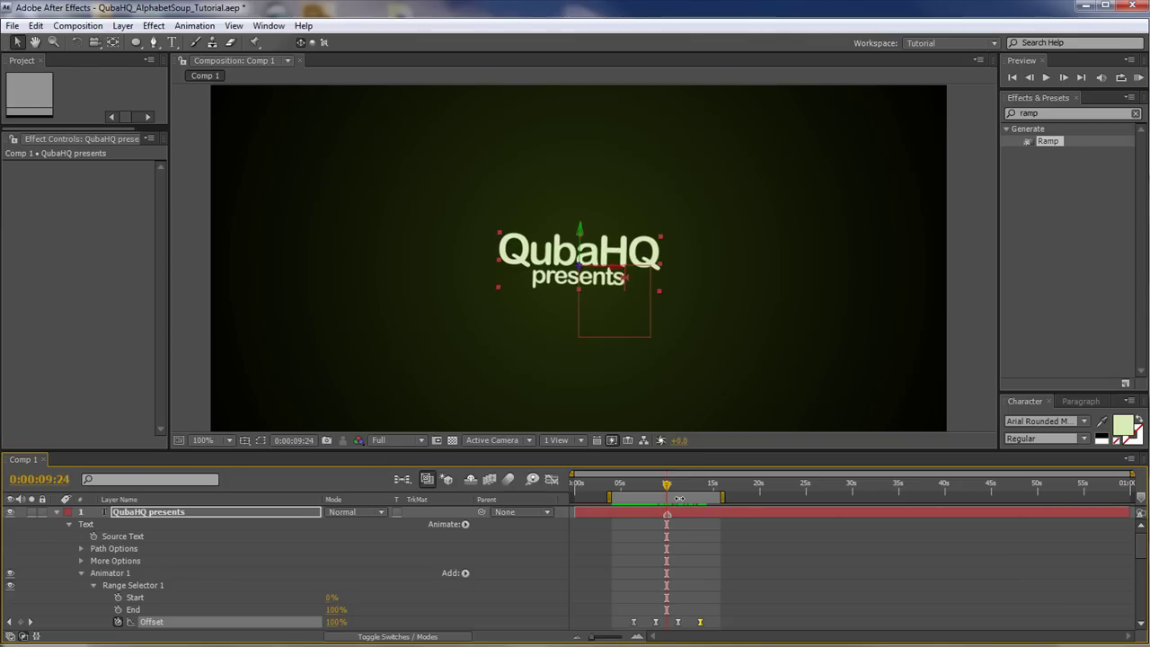
pyautogui.moveTo(709, 455); pyautogui.dragTo(670, 303)
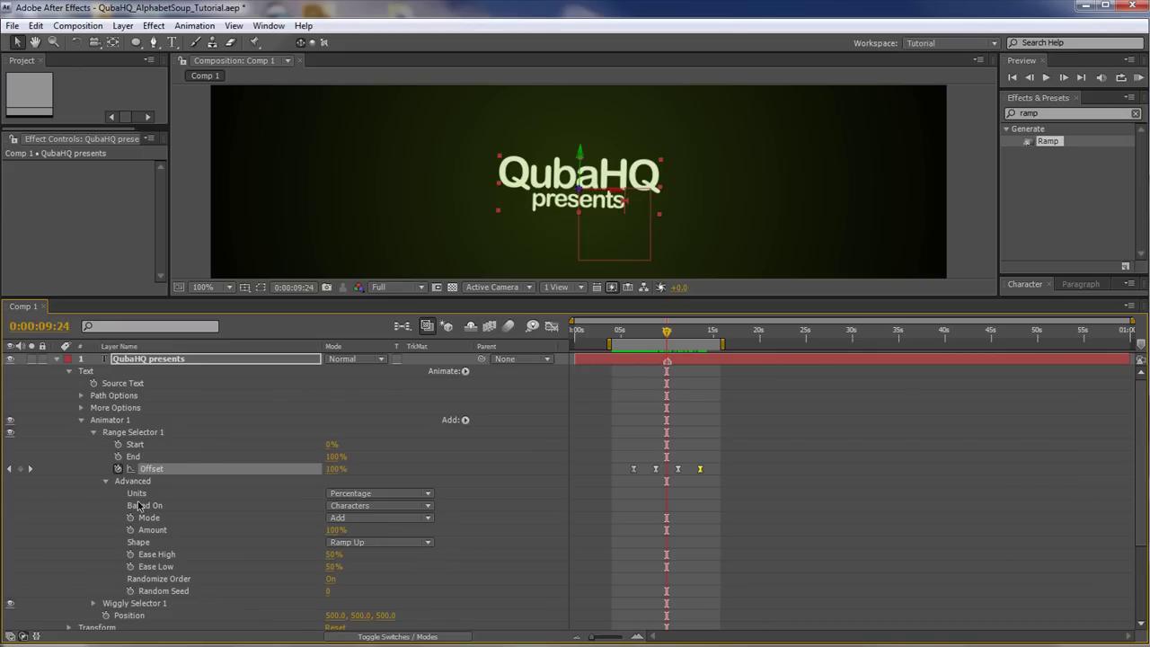
pyautogui.click(130, 591)
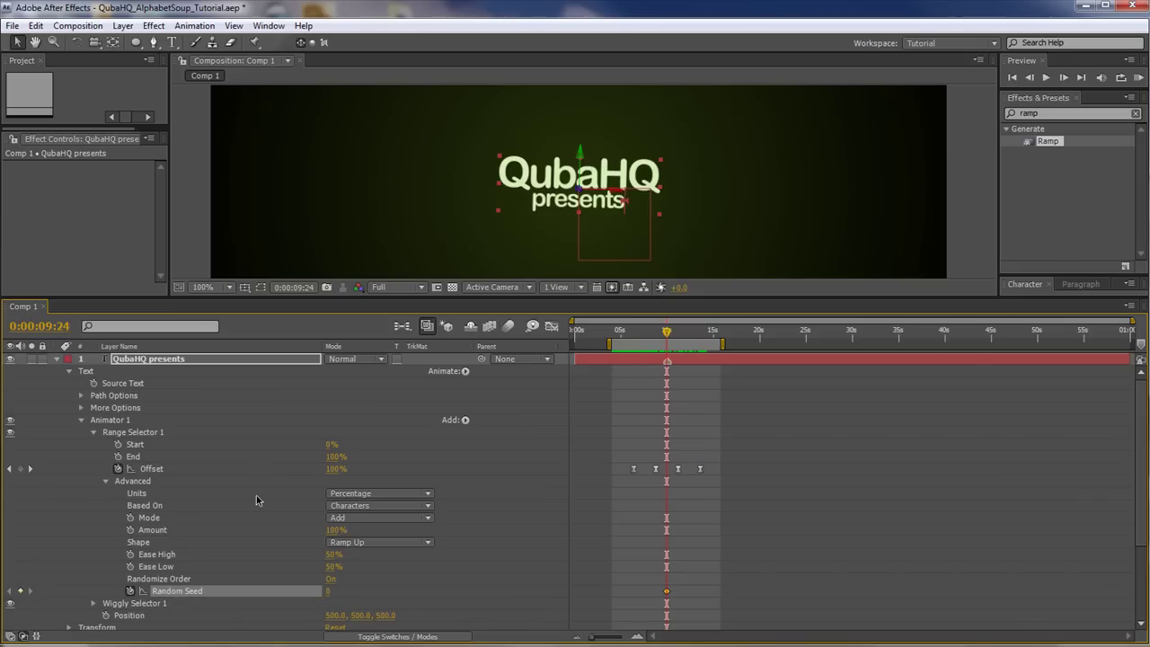
pyautogui.press('pagedown')
pyautogui.click(329, 591)
pyautogui.write('1')
pyautogui.press('Return')
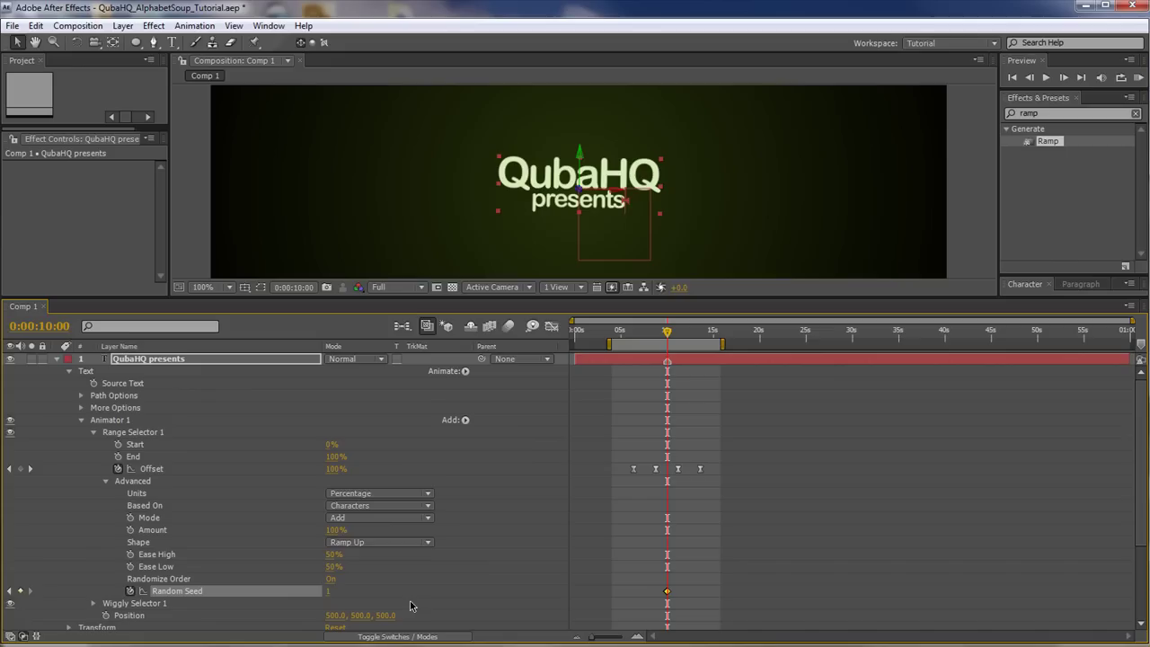
pyautogui.moveTo(669, 336); pyautogui.dragTo(655, 336)
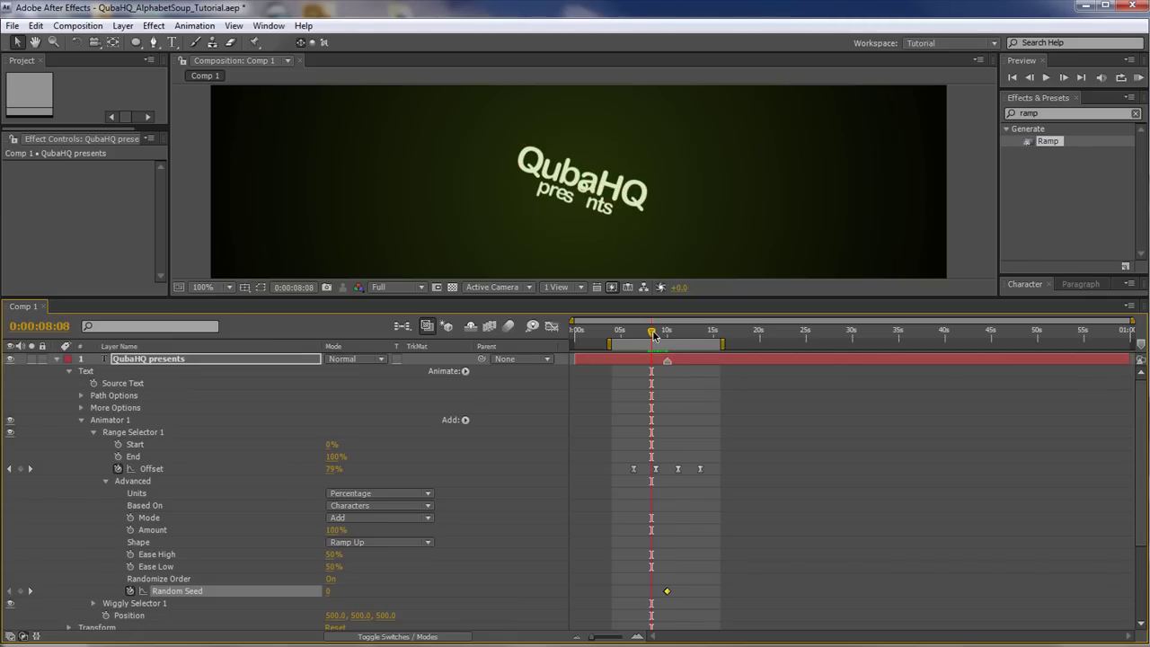
# - Keyframe the Wiggly Selector's Random Seed at 2 on 0:00:09:24
pyautogui.moveTo(652, 335)
pyautogui.mouseDown()
pyautogui.moveTo(690, 336)
pyautogui.moveTo(668, 335)
pyautogui.mouseUp()
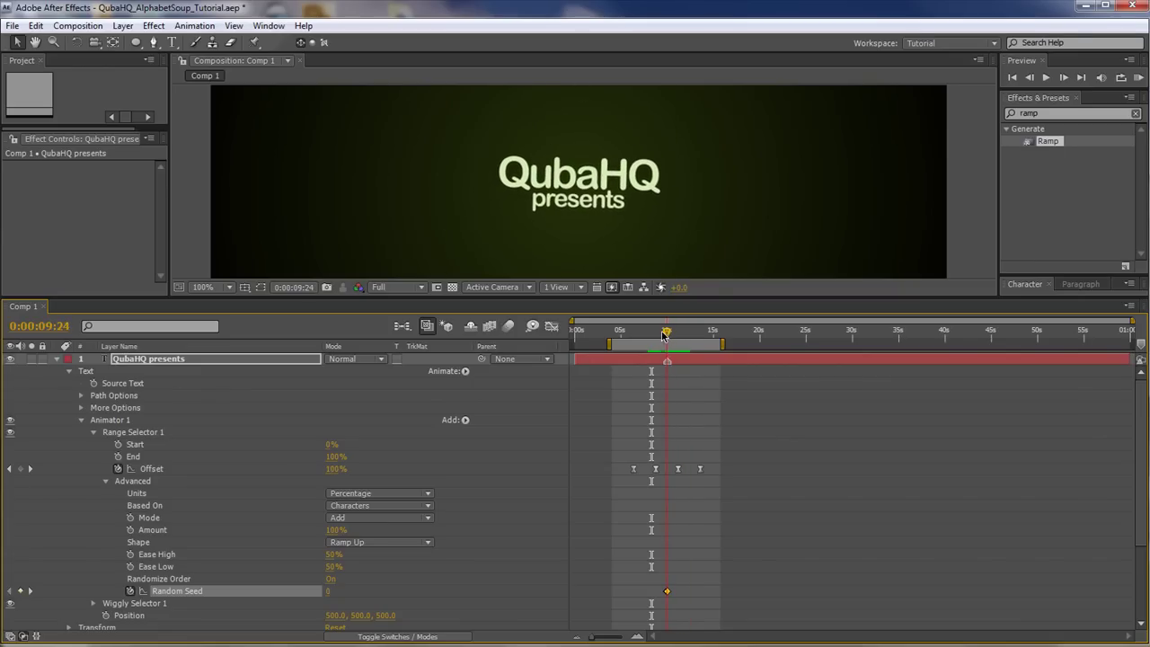
pyautogui.click(106, 482)
pyautogui.click(96, 433)
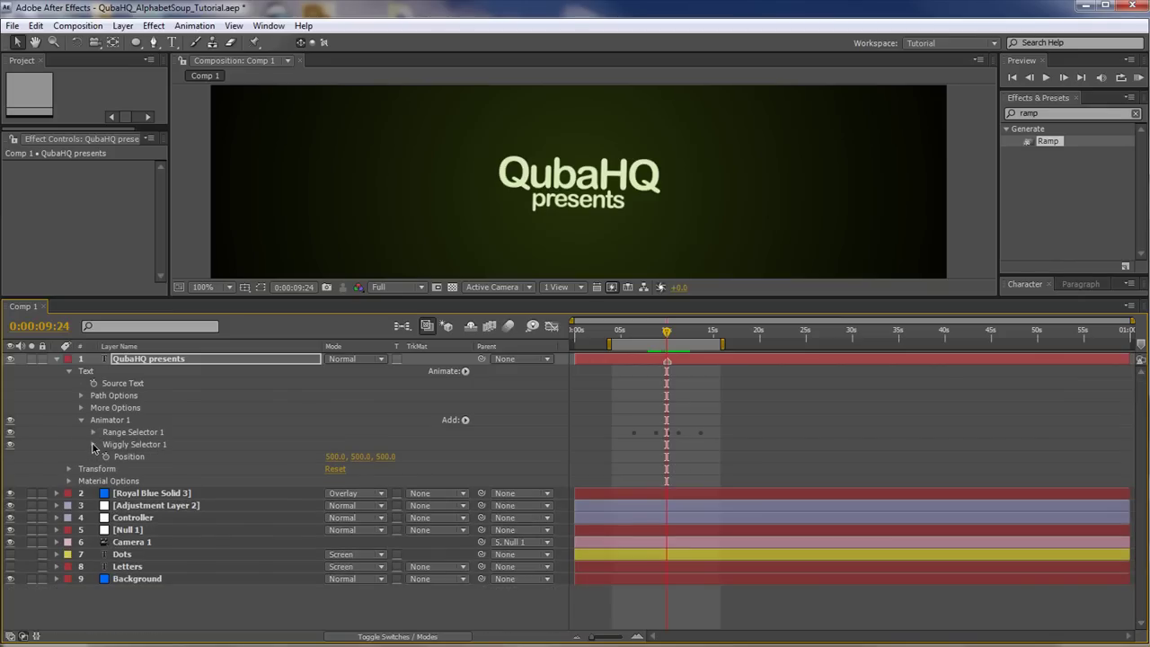
pyautogui.click(94, 445)
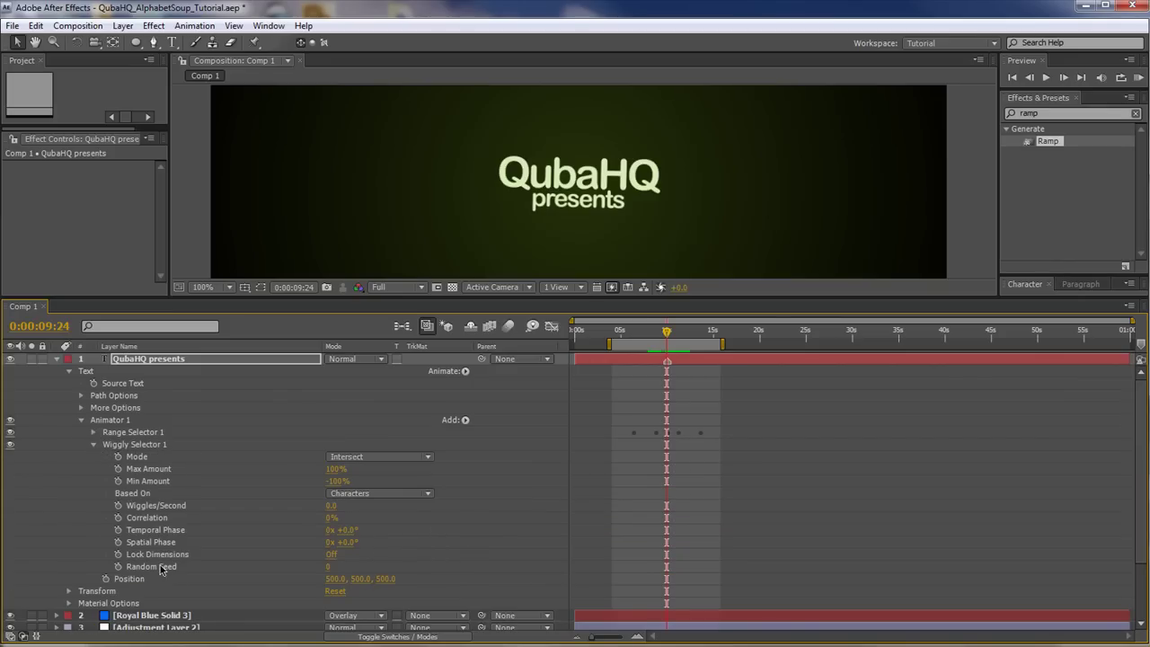
pyautogui.click(117, 567)
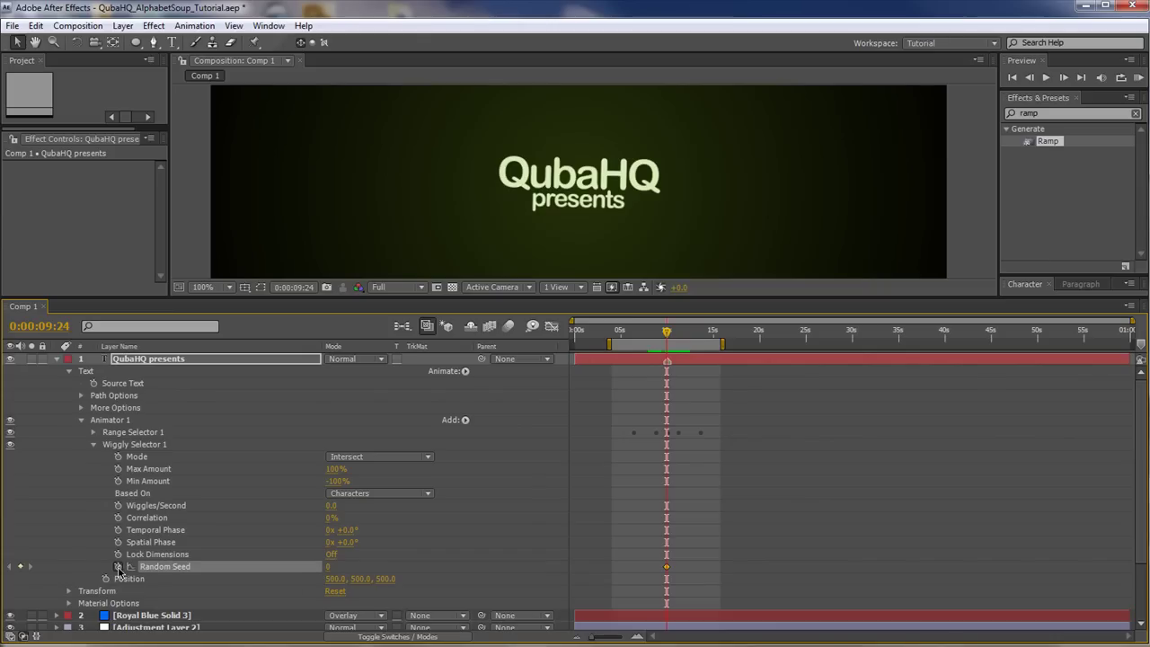
pyautogui.click(329, 567)
pyautogui.write('2')
pyautogui.press('Return')
# - Set the Wiggly Selector's Random Seed to 3 at 0:00:10:00 and collapse the selector's properties
pyautogui.press('pagedown')
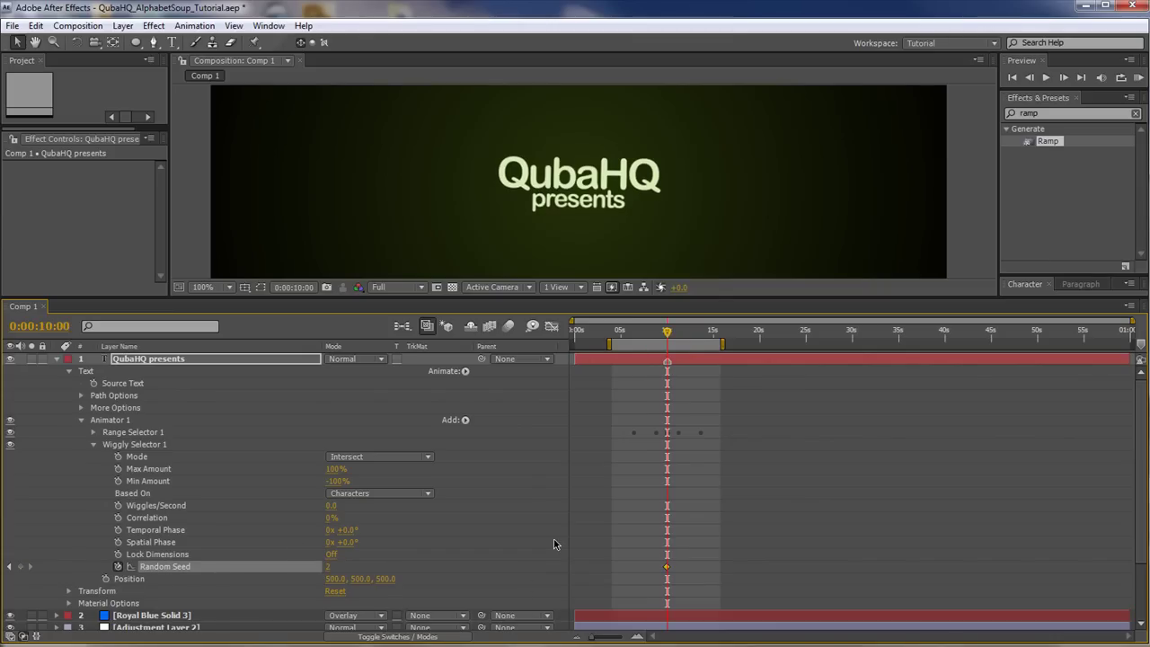
pyautogui.click(328, 567)
pyautogui.press('BackSpace')
pyautogui.write('3')
pyautogui.press('Return')
pyautogui.click(94, 444)
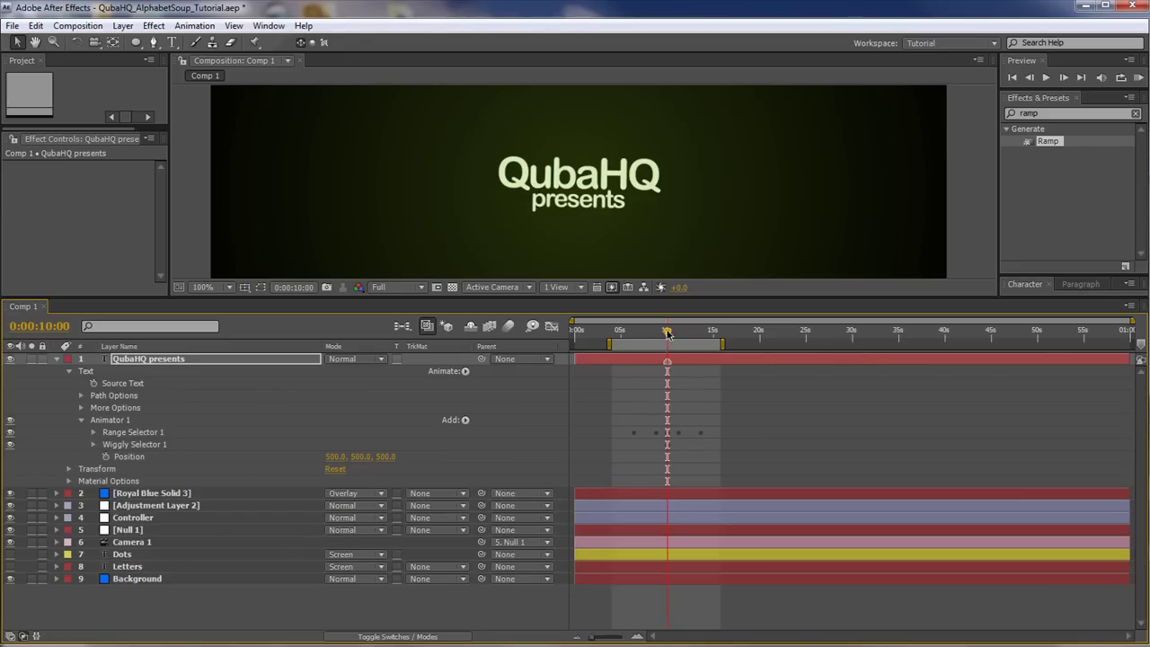
# - Enlarge the composition view and preview the title's letters assembling and scattering across the work area
pyautogui.moveTo(669, 334); pyautogui.dragTo(599, 521)
pyautogui.press('KP_0')
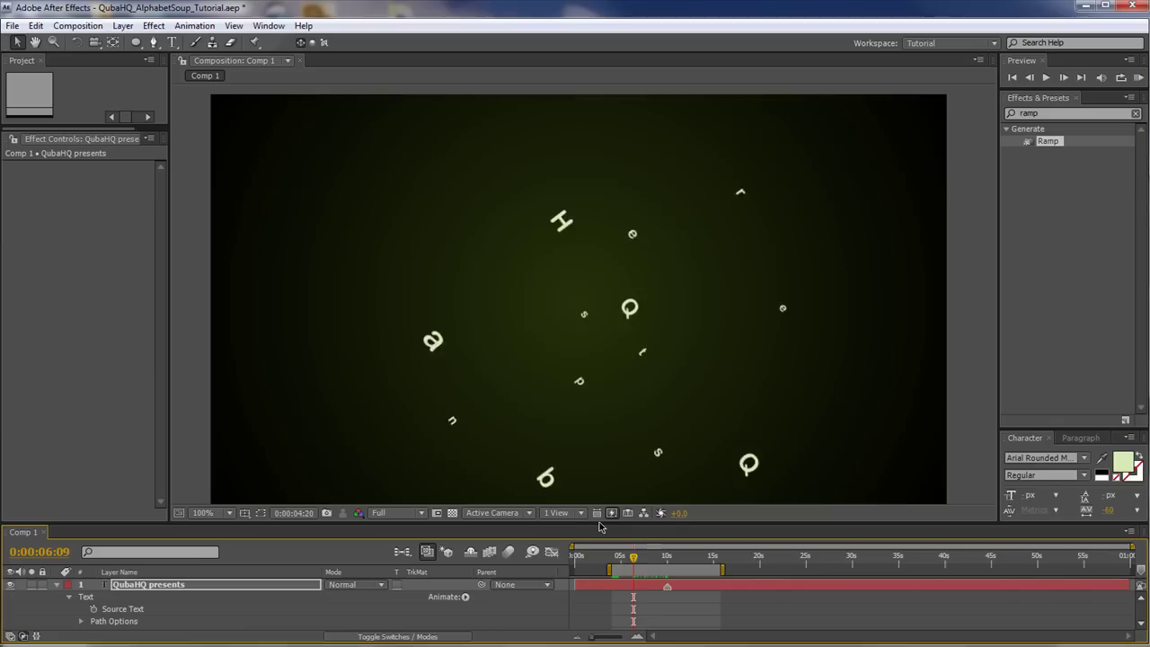
pyautogui.click(620, 558)
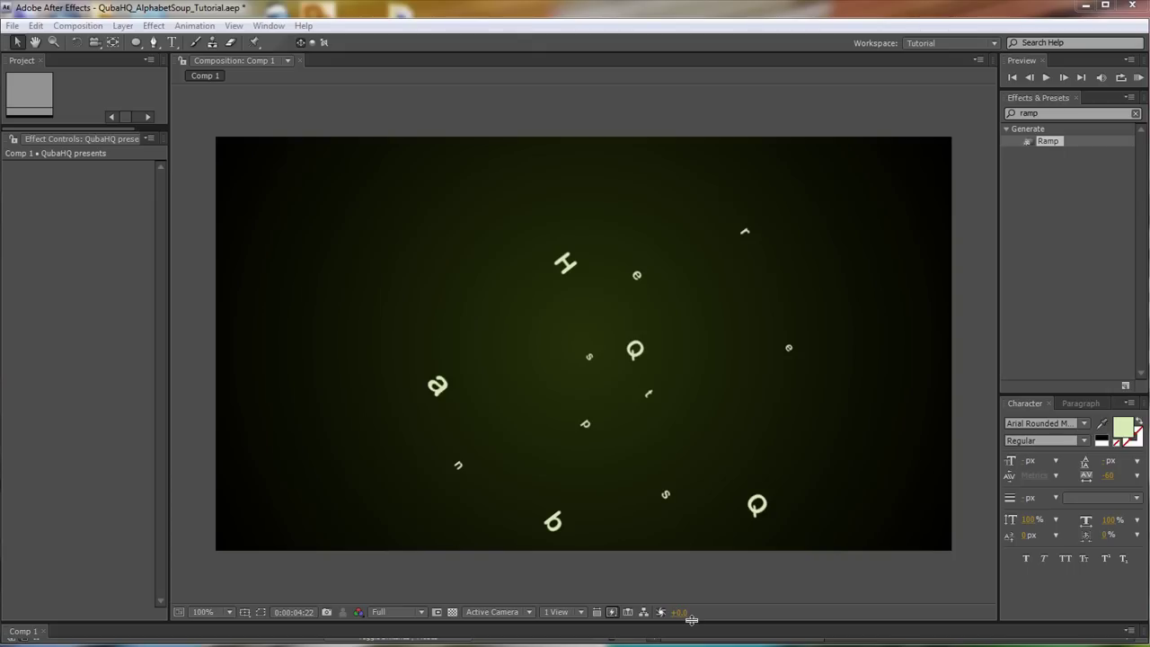
# - Duplicate the Position text animator on the QubaHQ presents layer and rename the copy Blur
pyautogui.moveTo(692, 620); pyautogui.dragTo(696, 433)
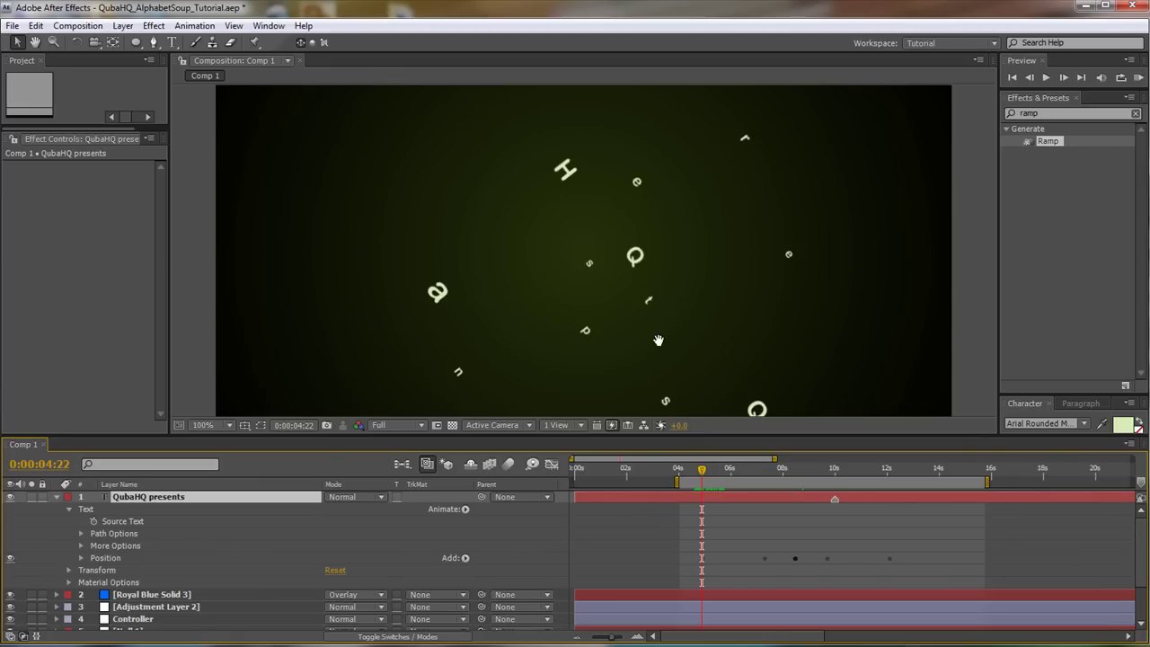
pyautogui.moveTo(657, 333); pyautogui.dragTo(657, 302)
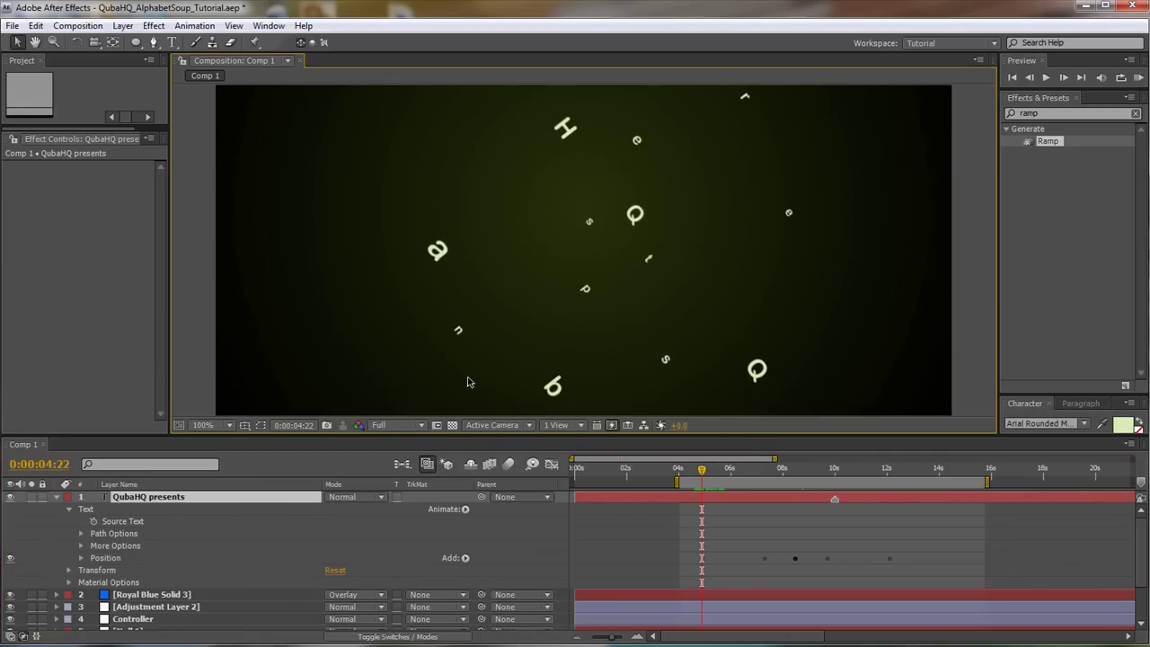
pyautogui.click(108, 559)
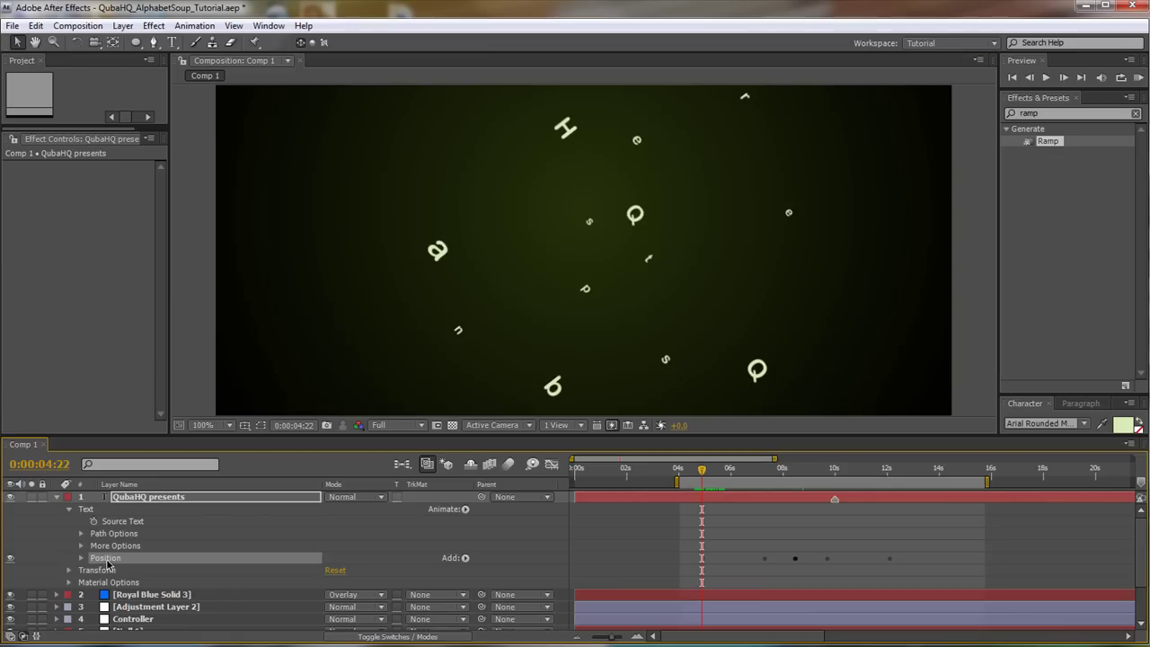
pyautogui.click(87, 510)
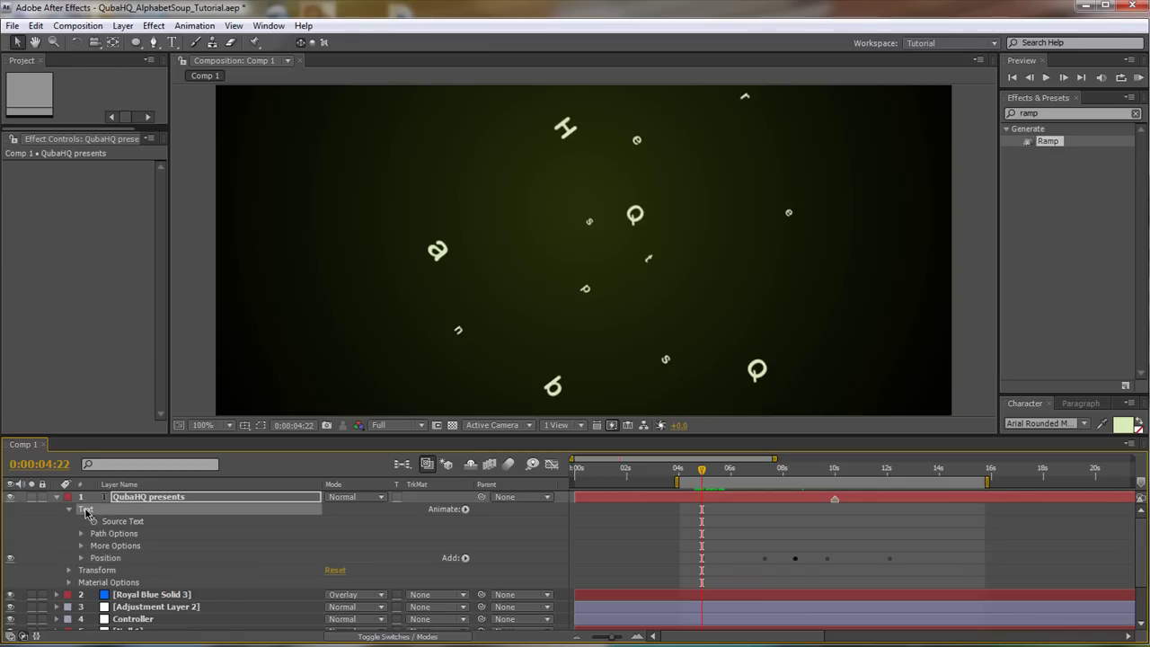
pyautogui.hotkey('ctrl', 'd')
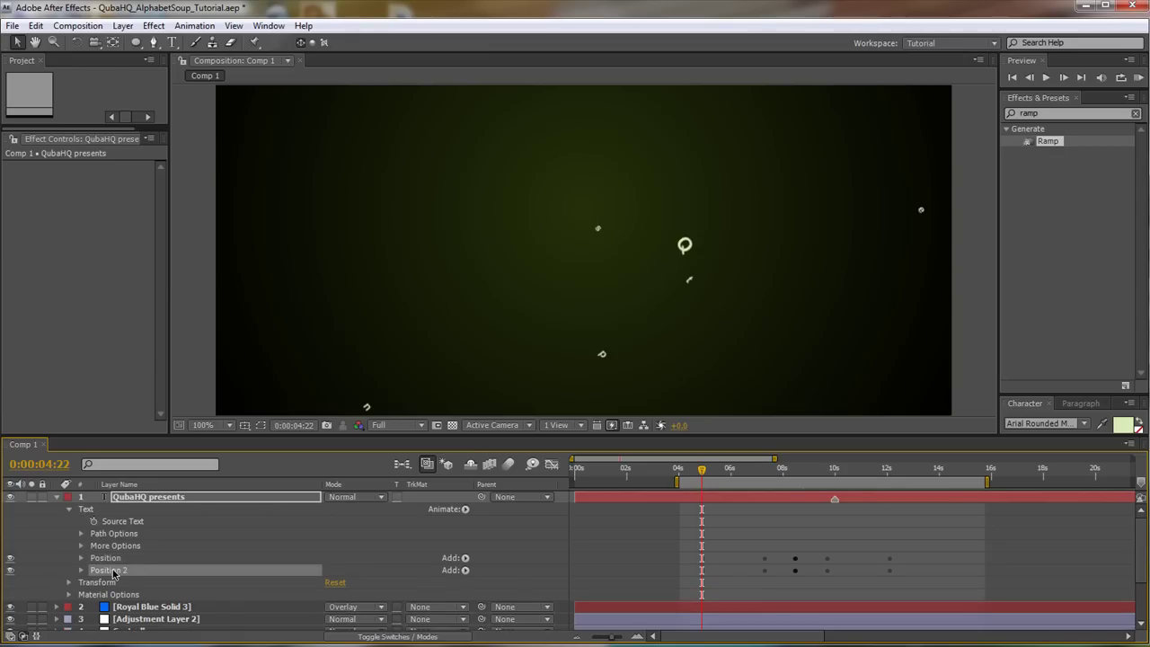
pyautogui.press('Return')
pyautogui.write('Blur')
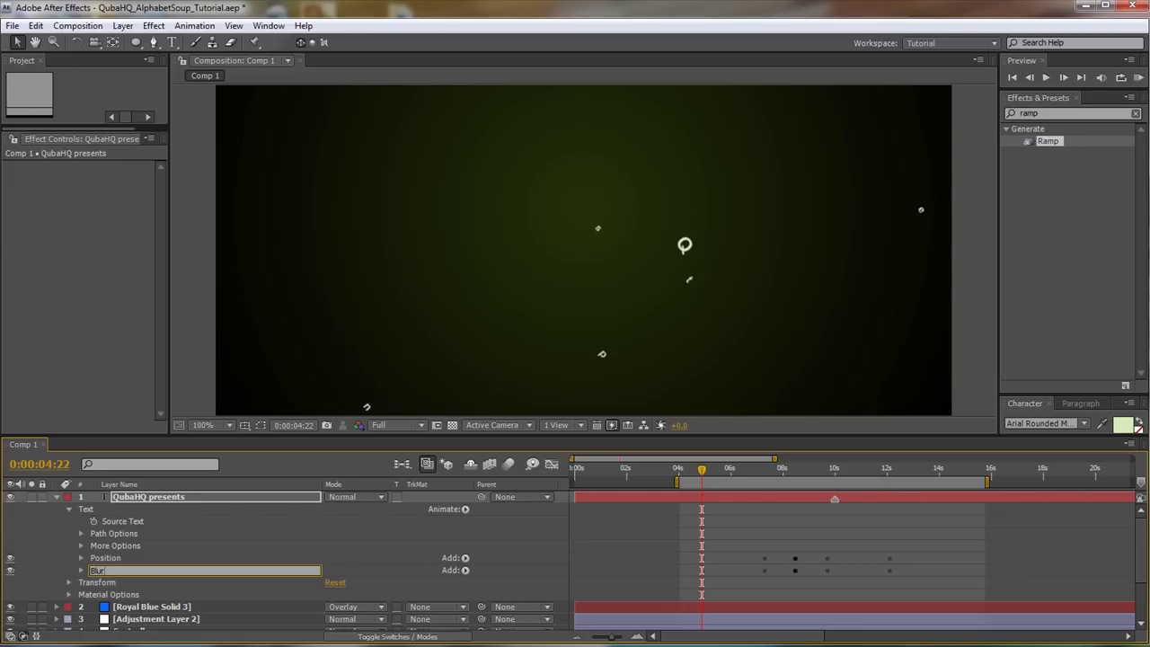
pyautogui.press('Return')
# - Remove the Position property from the Blur animator, keeping its range and wiggly selectors
pyautogui.click(81, 570)
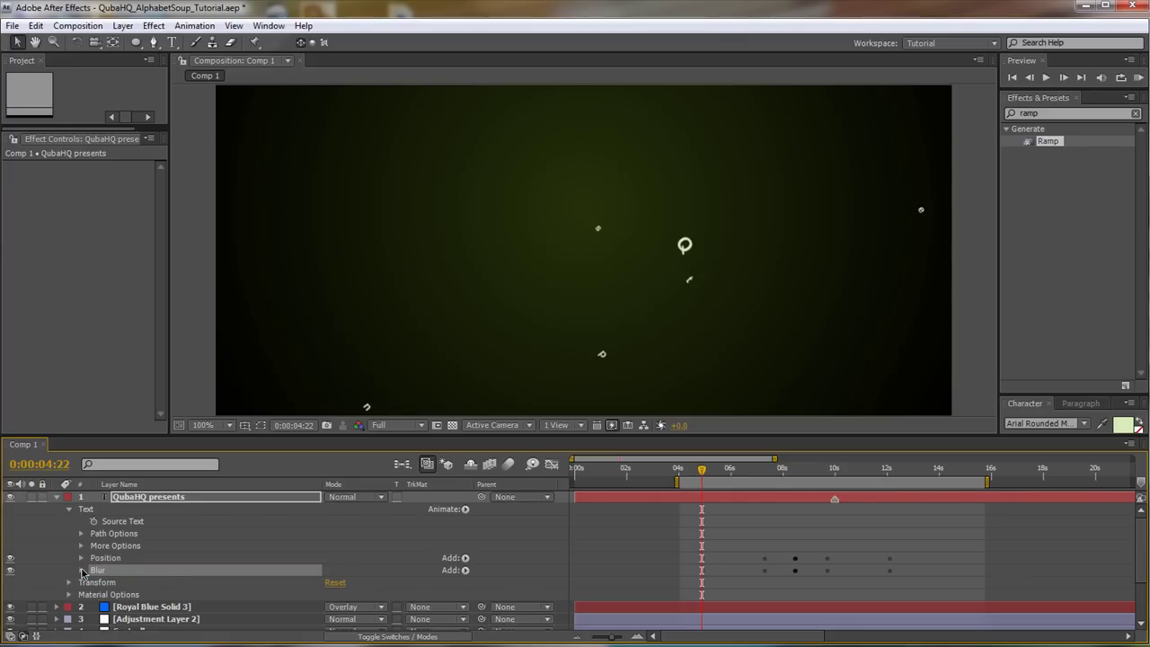
pyautogui.click(780, 471)
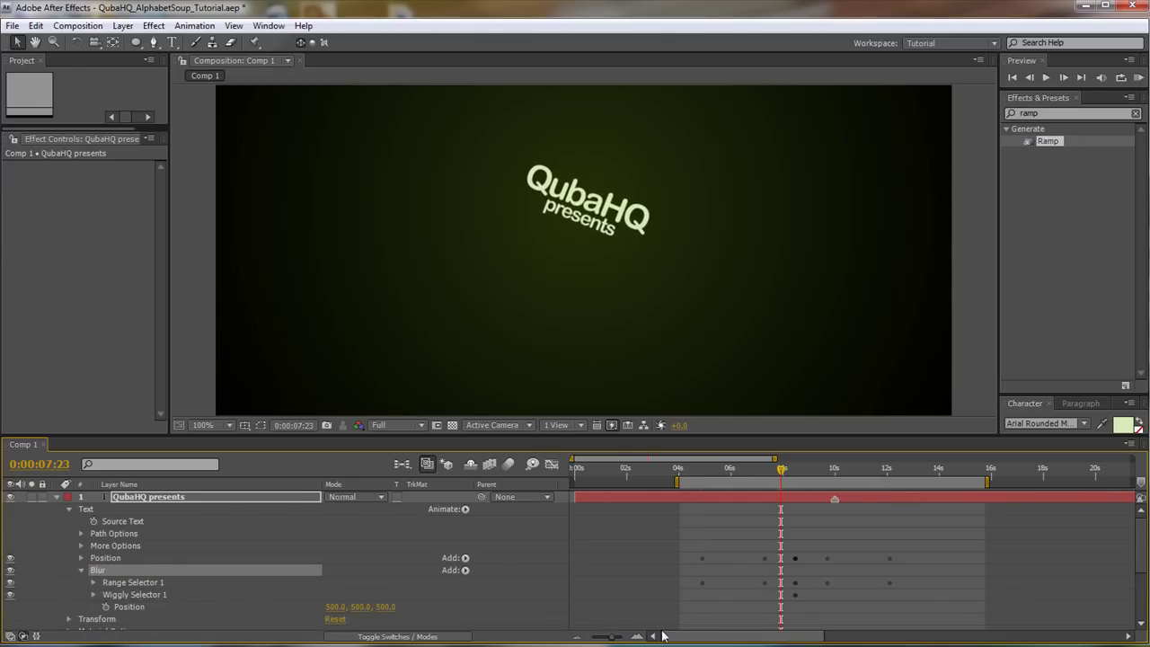
pyautogui.moveTo(613, 638); pyautogui.dragTo(618, 641)
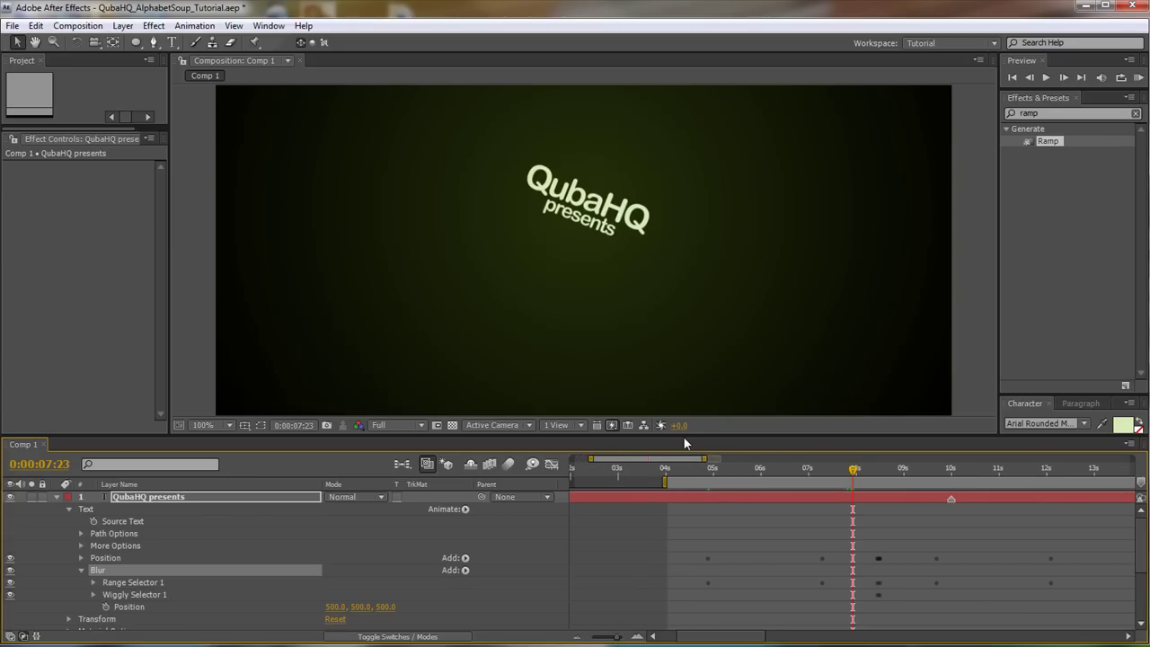
pyautogui.moveTo(683, 437); pyautogui.dragTo(688, 372)
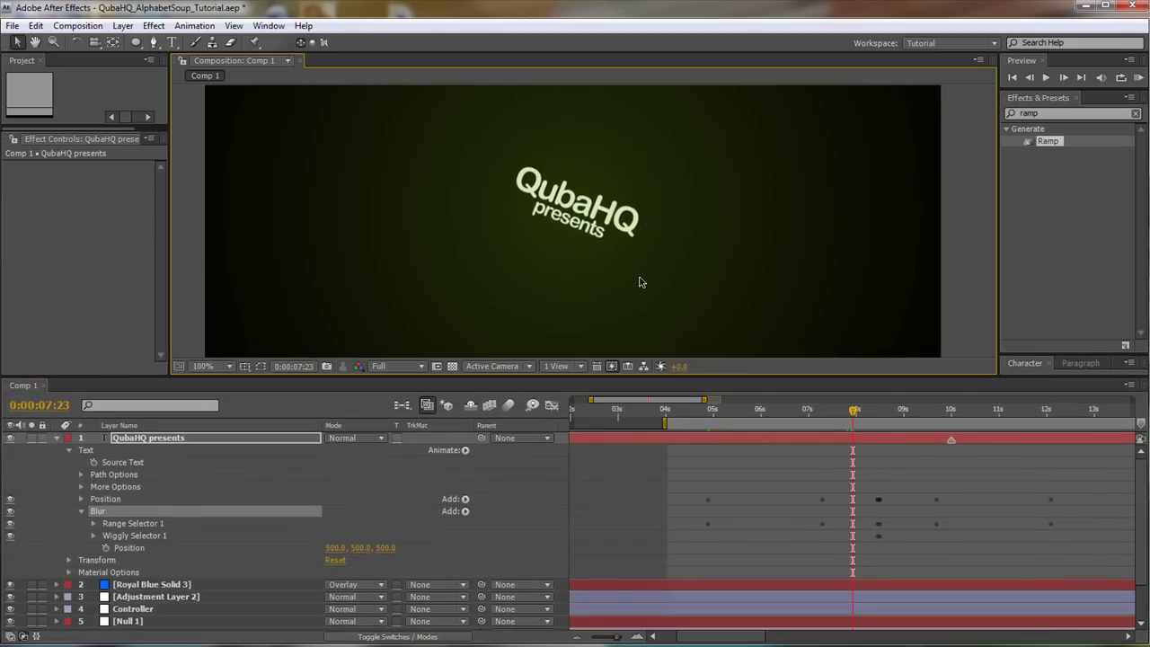
pyautogui.click(134, 548)
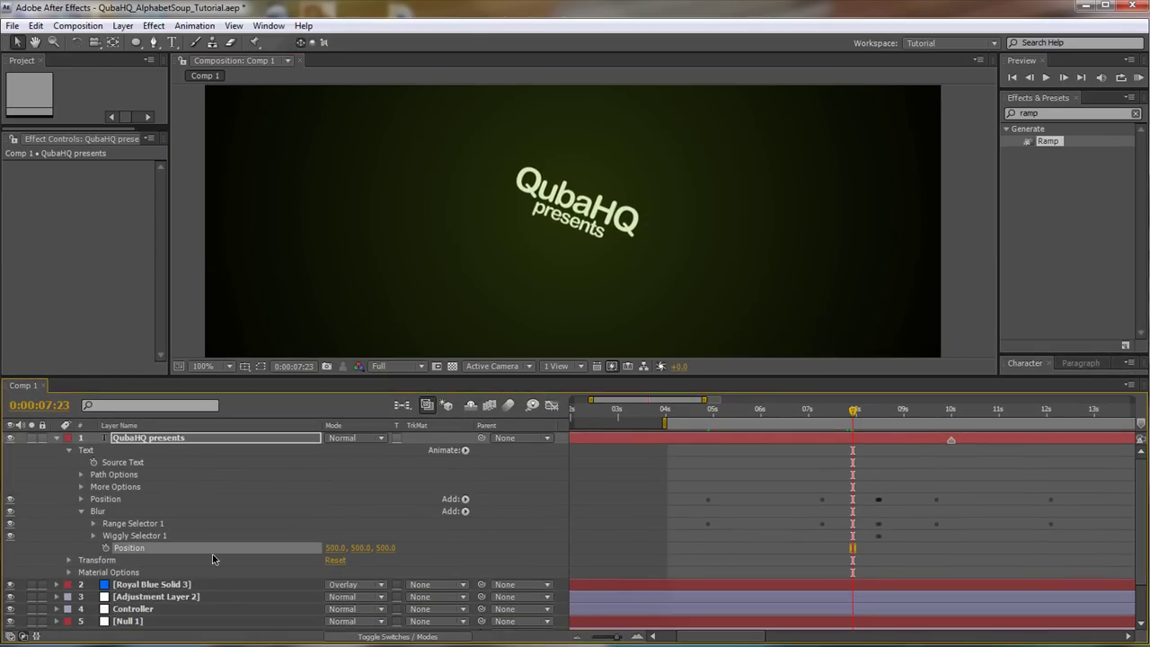
pyautogui.press('Delete')
# - Add a Blur property to the Blur animator and set it to 60
pyautogui.click(466, 511)
pyautogui.moveTo(506, 516)
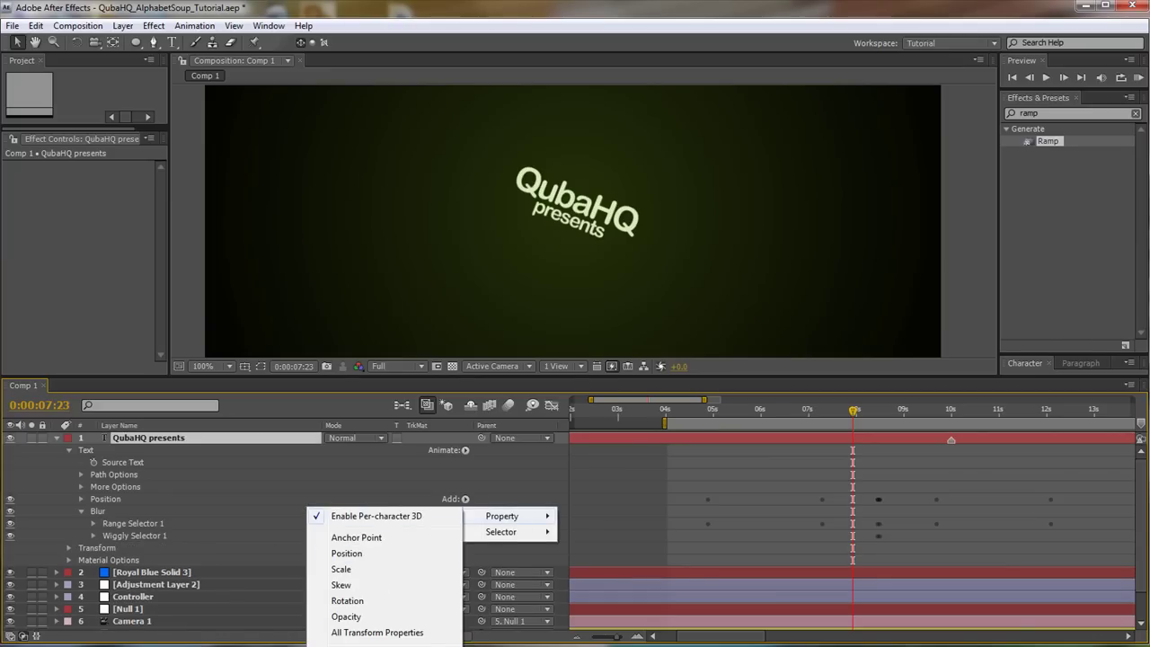
pyautogui.click(386, 643)
pyautogui.click(350, 547)
pyautogui.write('60')
pyautogui.press('Return')
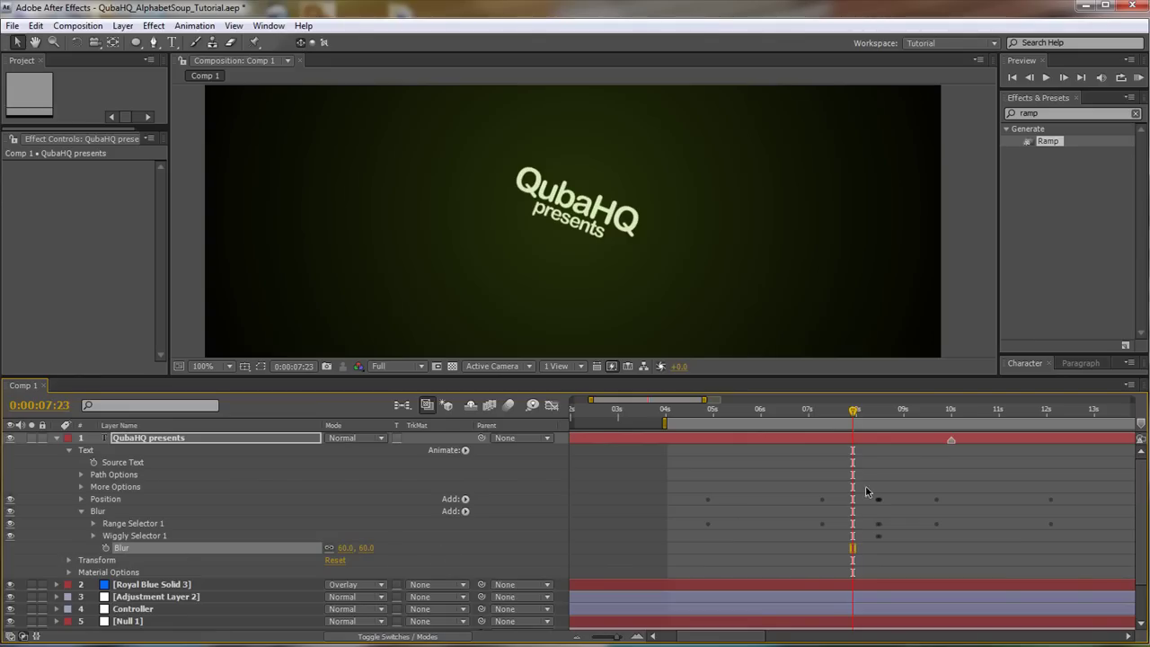
# - In the Blur animator's Wiggly Selector, turn on Lock Dimensions and set Min Amount to 25%
pyautogui.moveTo(827, 423); pyautogui.dragTo(759, 417)
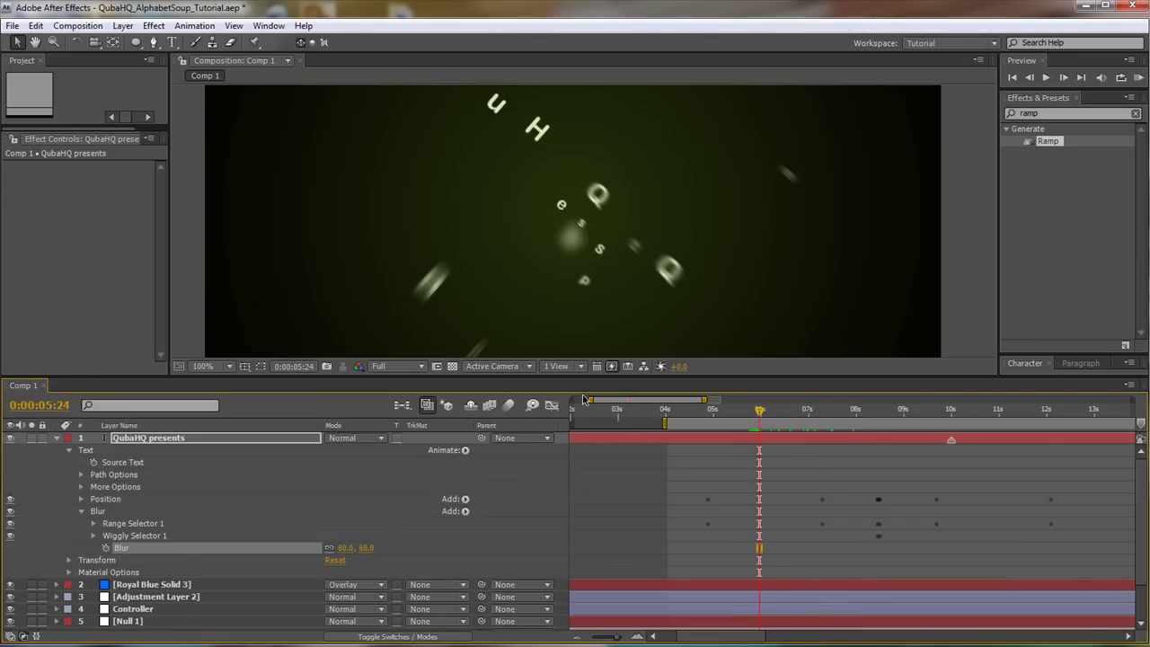
pyautogui.click(93, 536)
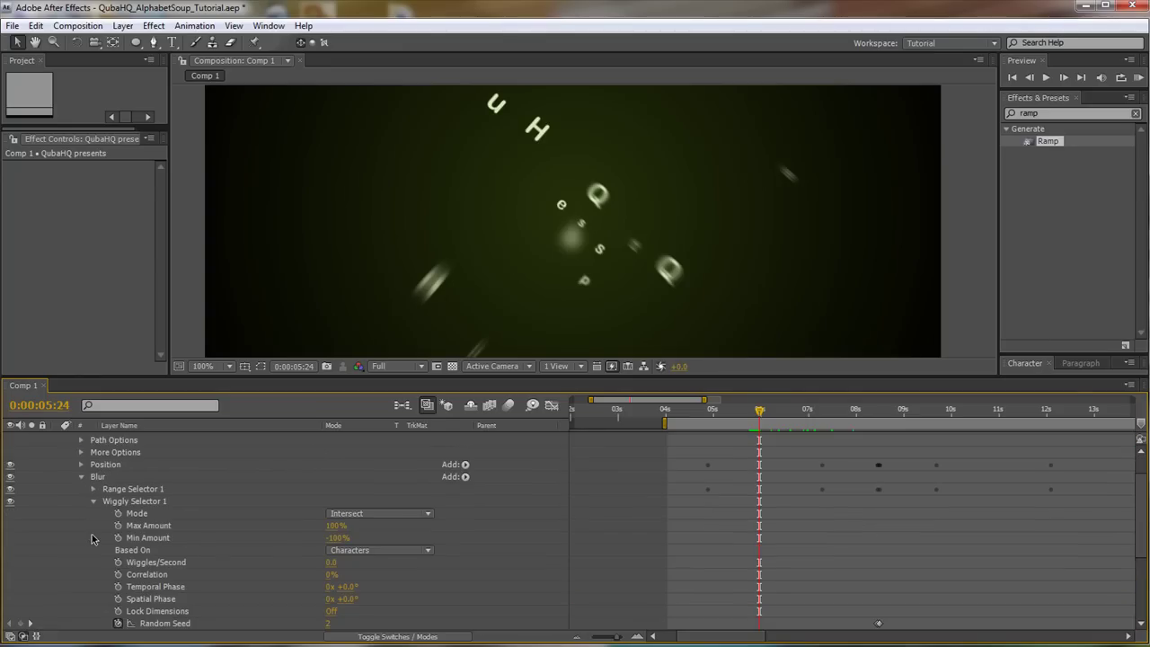
pyautogui.click(331, 611)
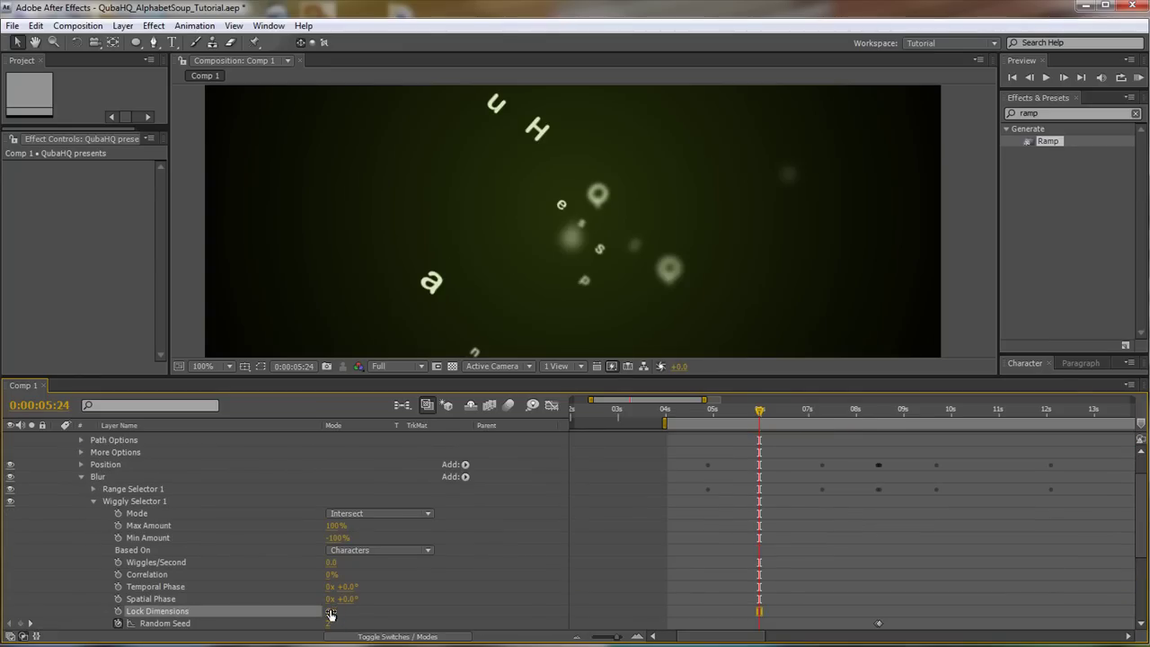
pyautogui.click(340, 538)
pyautogui.write('0')
pyautogui.press('Return')
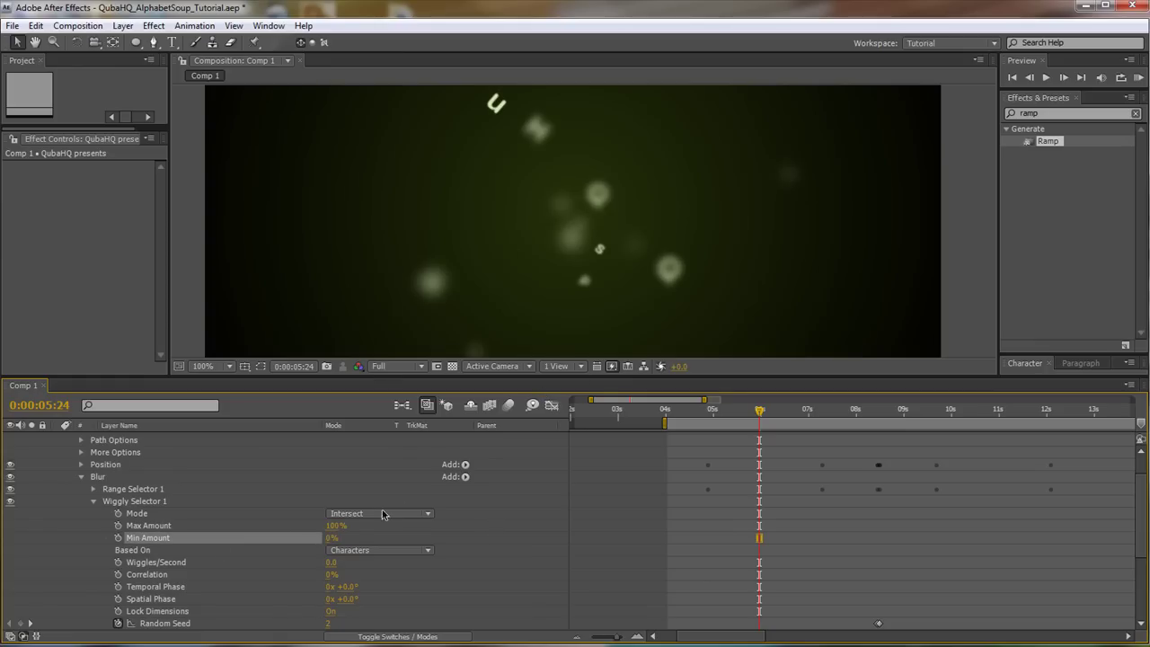
pyautogui.click(330, 538)
pyautogui.write('25')
pyautogui.press('Return')
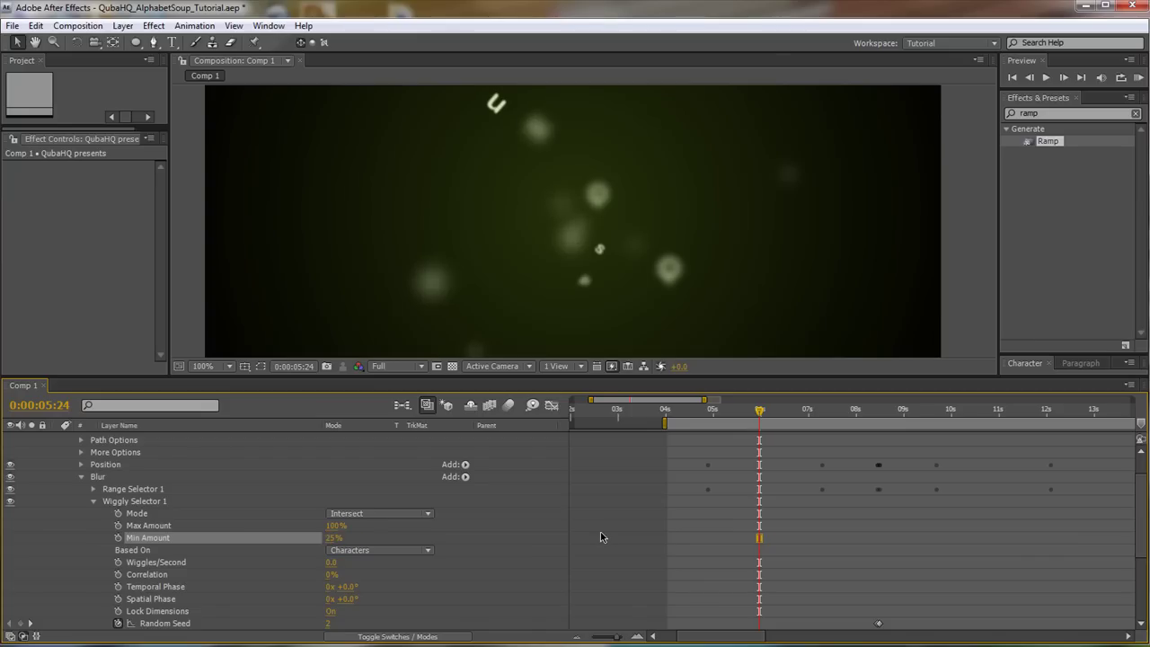
# - Shift the Blur animator's first two Range Selector Offset keyframes later, so the second one sits at 0:00:07:17
pyautogui.moveTo(761, 412); pyautogui.dragTo(886, 419)
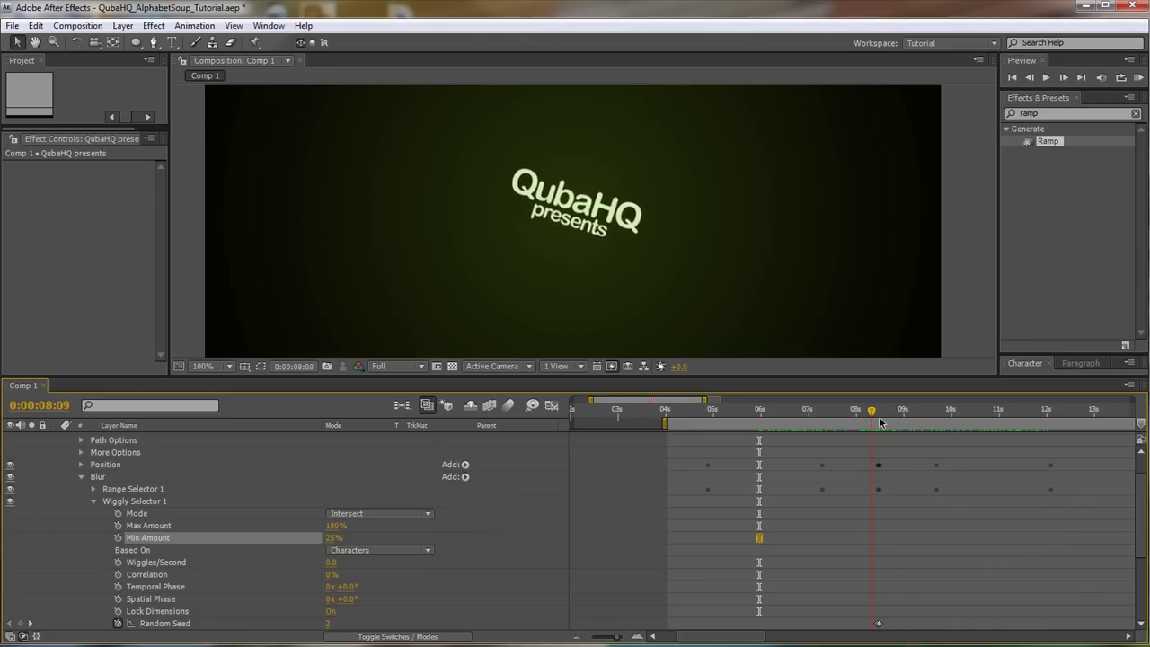
pyautogui.click(80, 477)
pyautogui.moveTo(886, 410)
pyautogui.mouseDown()
pyautogui.moveTo(861, 410)
pyautogui.moveTo(1016, 412)
pyautogui.moveTo(884, 412)
pyautogui.mouseUp()
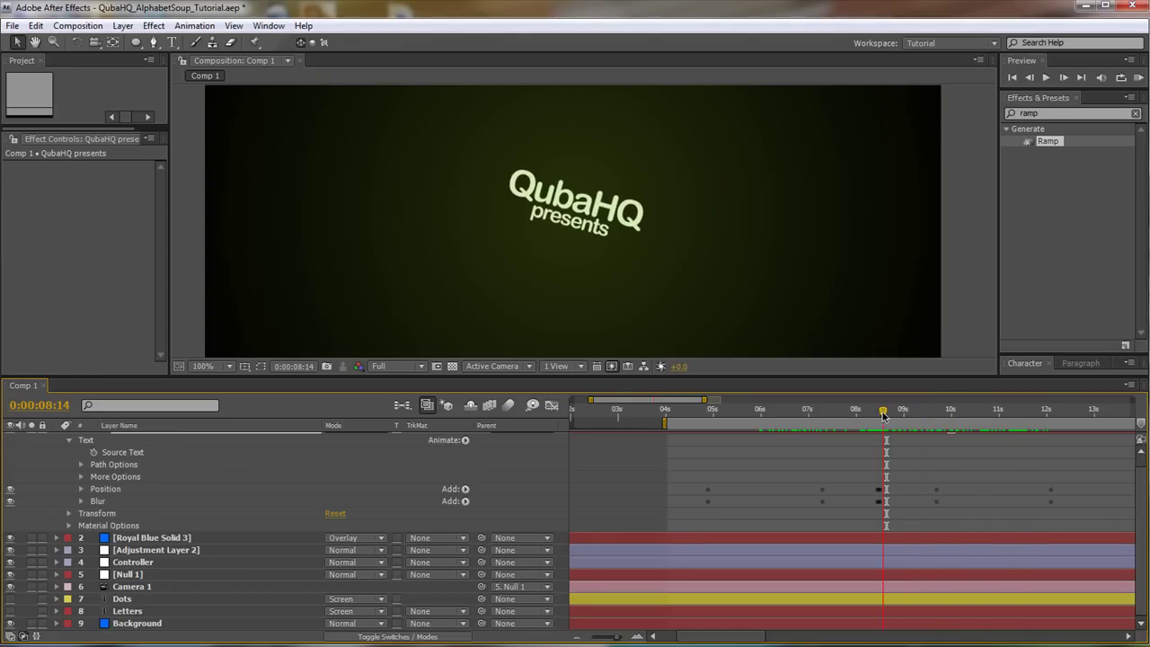
pyautogui.click(80, 501)
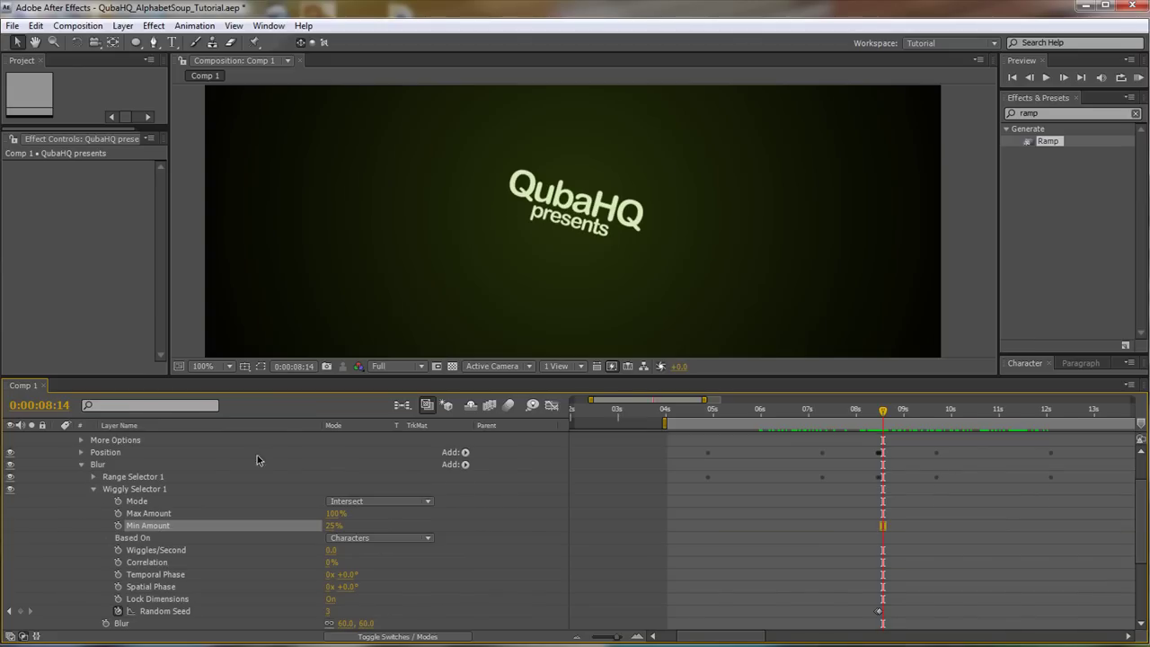
pyautogui.press('u')
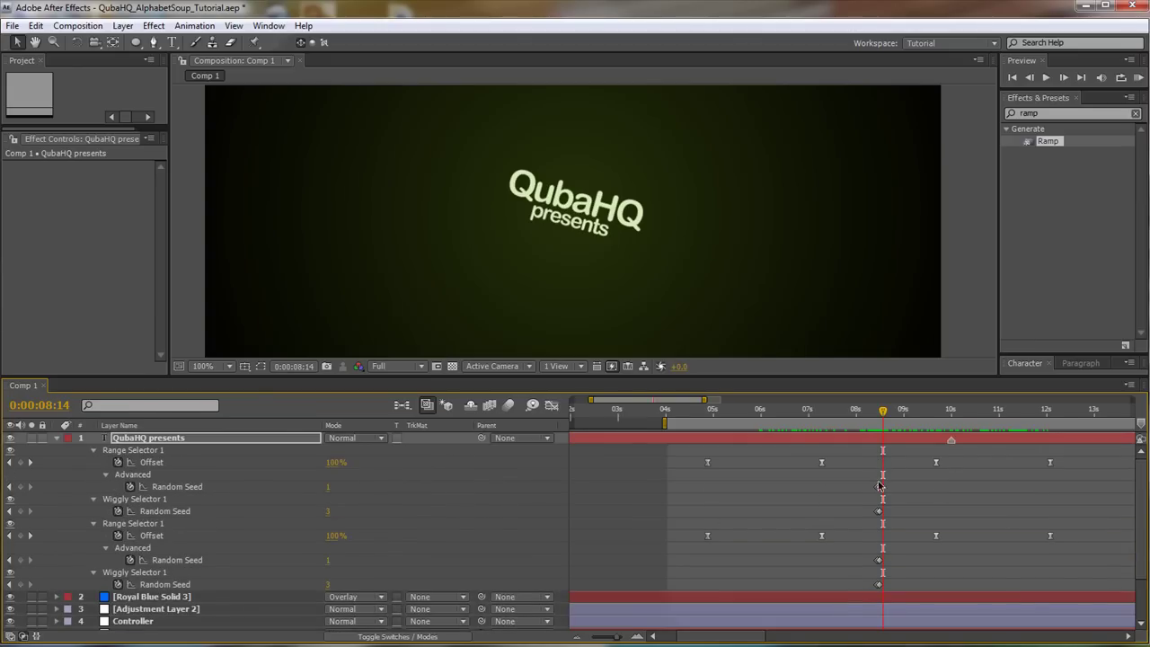
pyautogui.moveTo(877, 417); pyautogui.dragTo(841, 420)
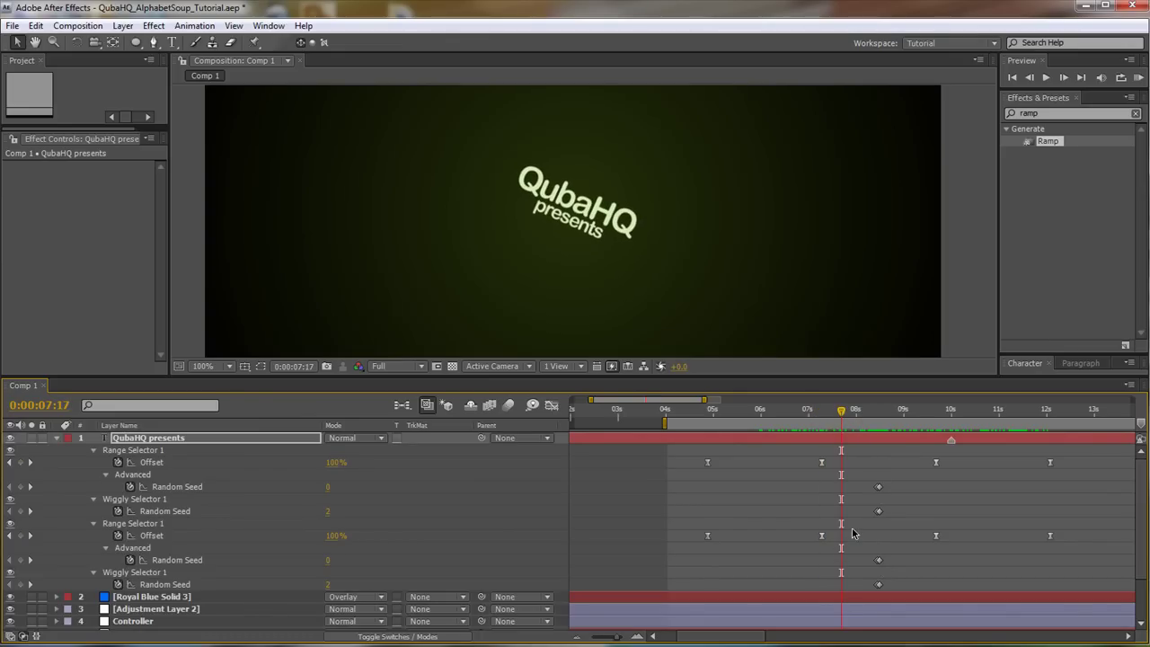
pyautogui.moveTo(853, 533); pyautogui.dragTo(685, 550)
pyautogui.moveTo(821, 537); pyautogui.dragTo(841, 538)
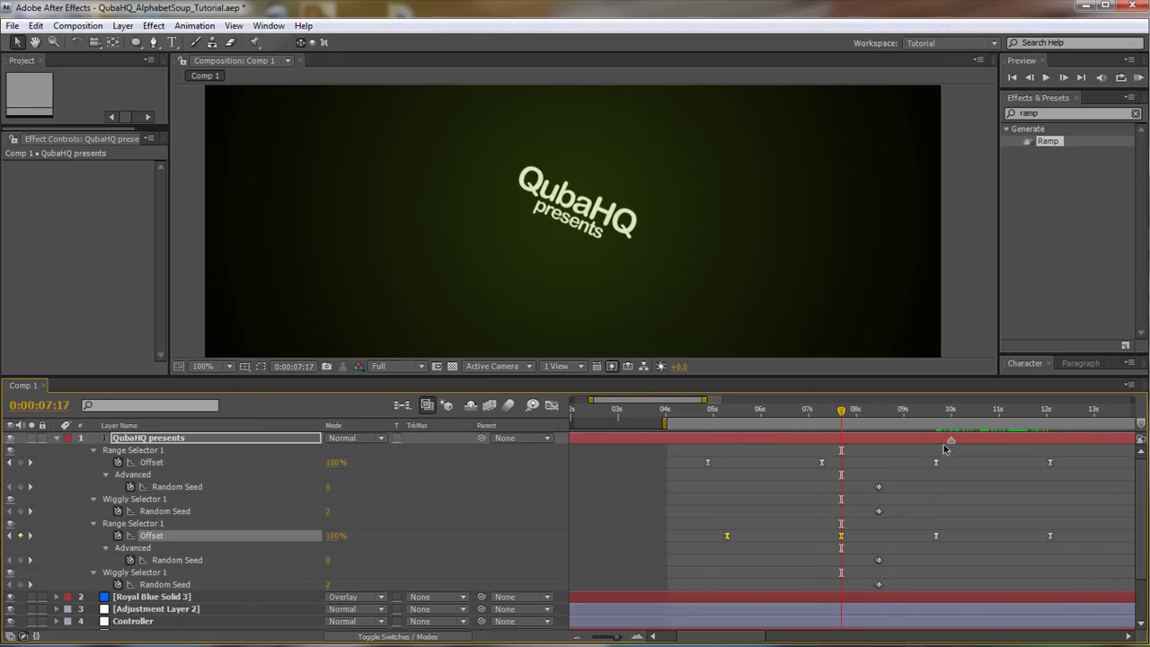
# - Shift the Blur animator's last two Offset keyframes earlier, starting at 0:00:09:07, and scrub through the animation
pyautogui.click(938, 413)
pyautogui.hotkey('shift', 'pageup')
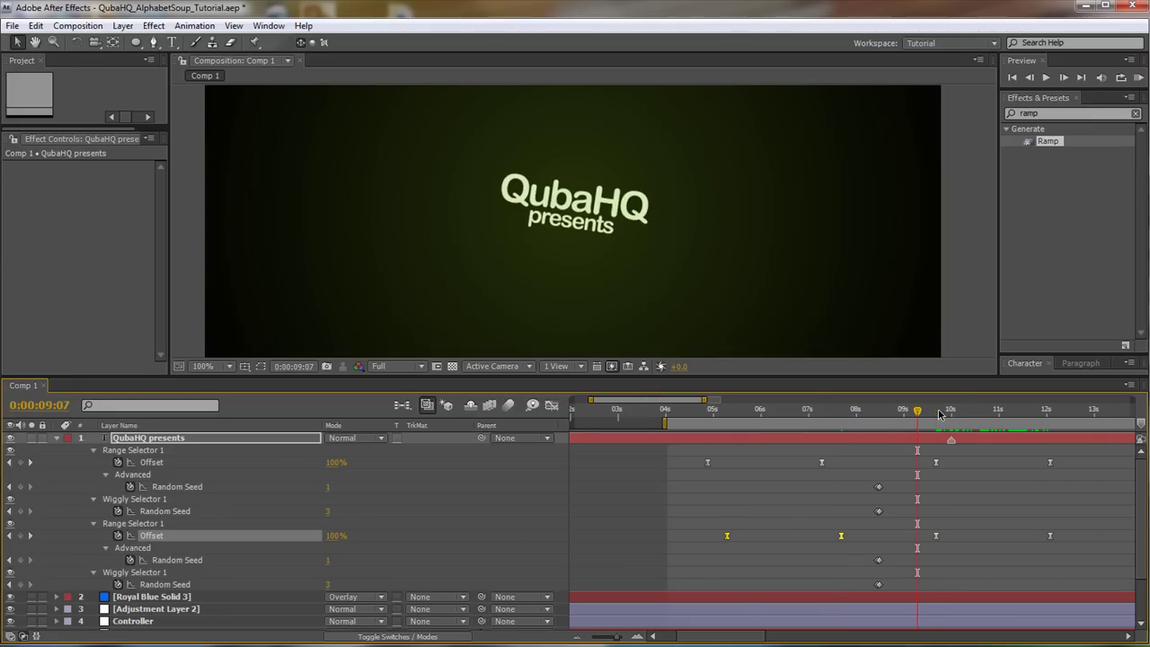
pyautogui.moveTo(1080, 509); pyautogui.dragTo(917, 537)
pyautogui.moveTo(766, 413); pyautogui.dragTo(958, 411)
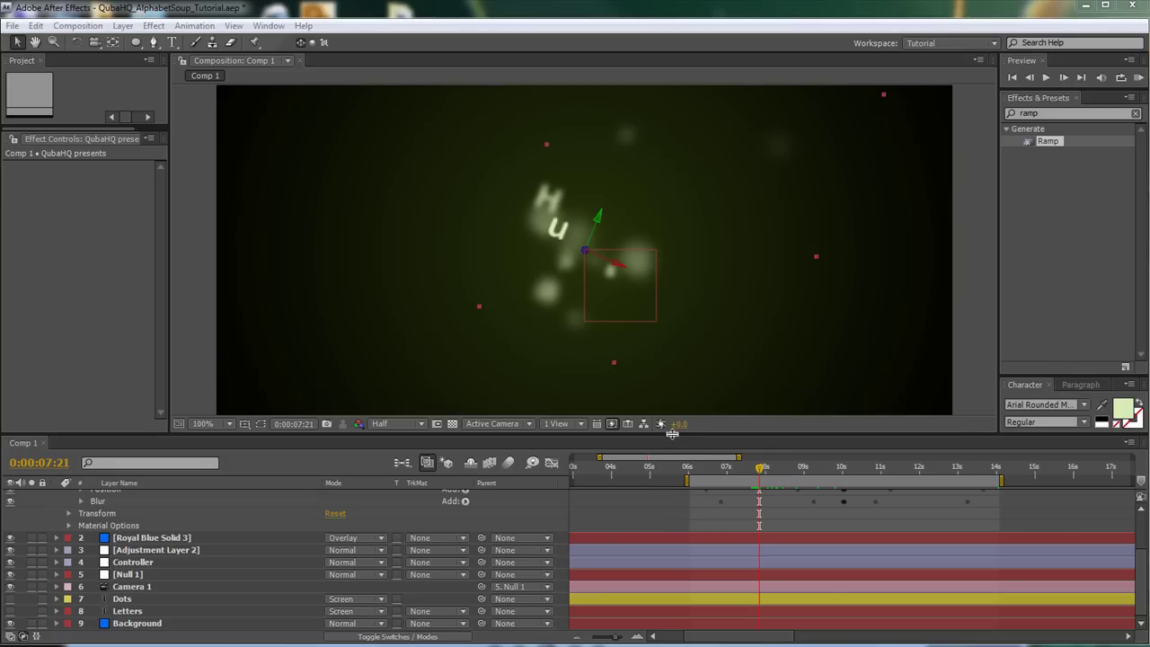
# - Move the current time to 0:00:06:11, duplicate the QubaHQ presents layer's Position animator and rename the copy Rotation
pyautogui.moveTo(672, 434); pyautogui.dragTo(675, 397)
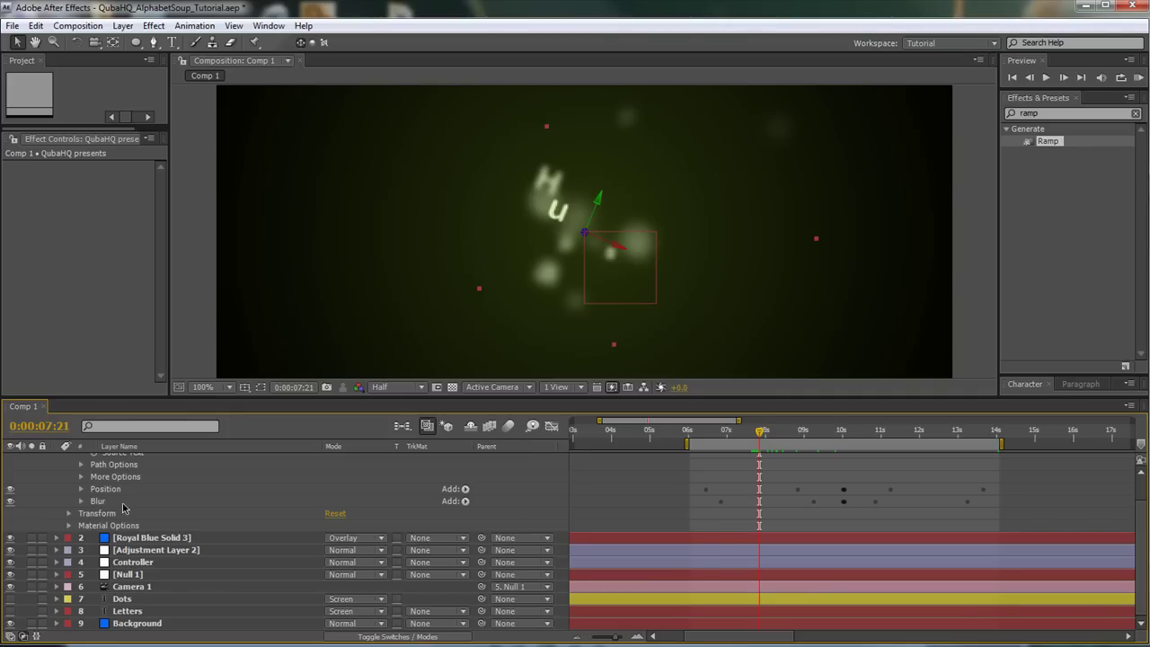
pyautogui.scroll(1, 1143, 510)
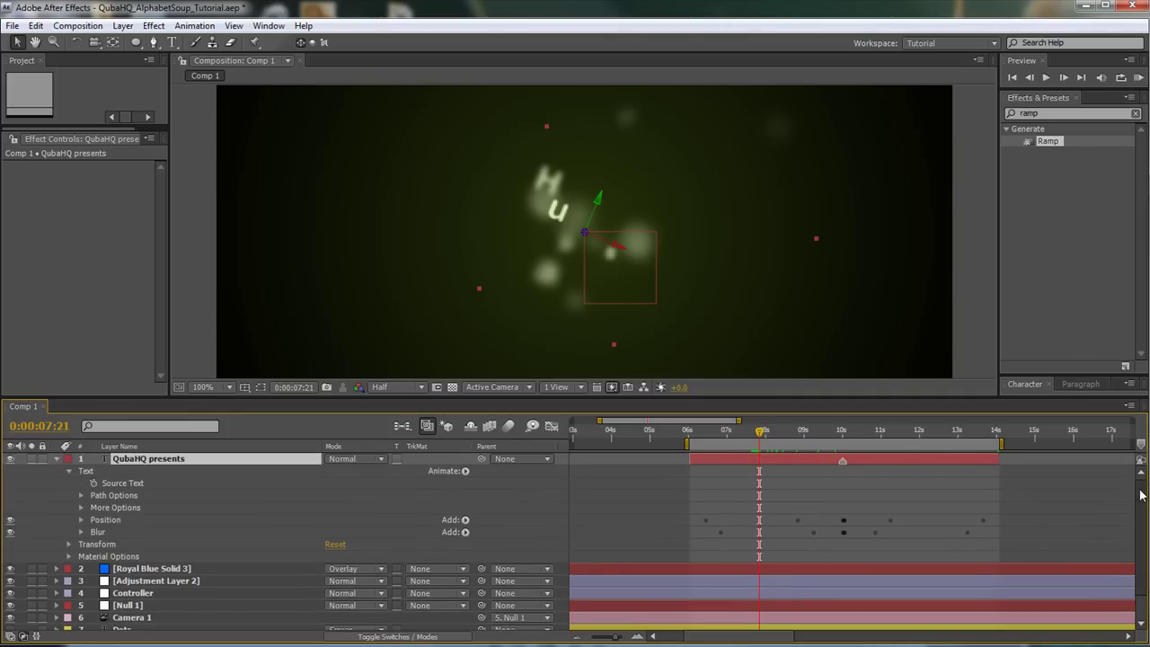
pyautogui.click(103, 521)
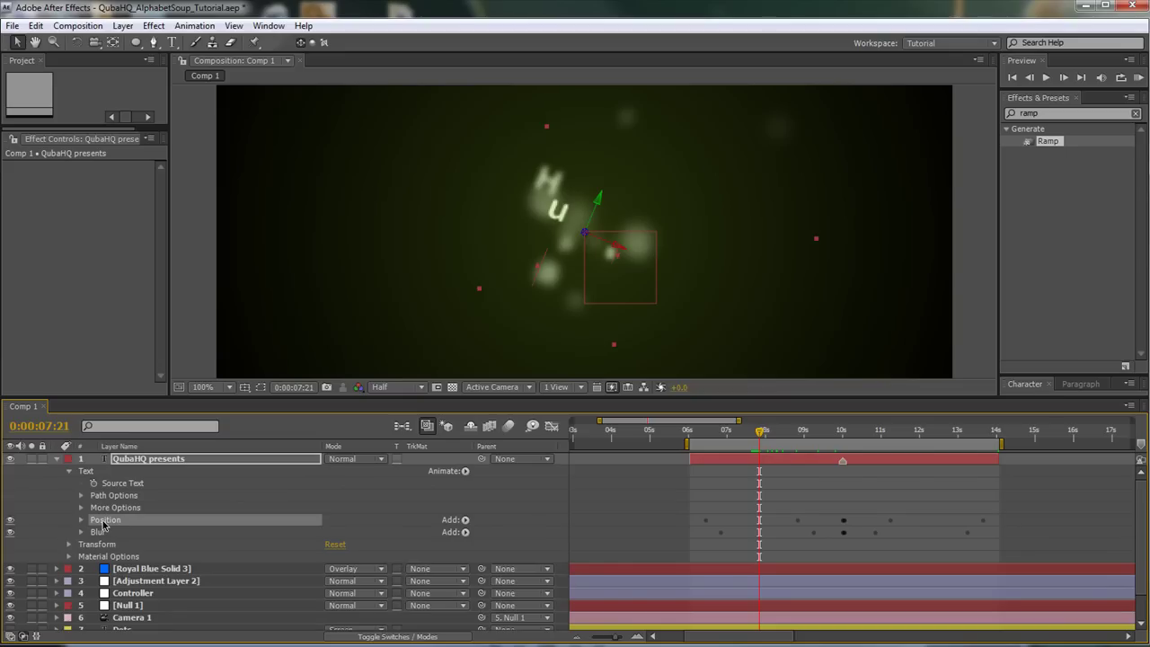
pyautogui.click(710, 433)
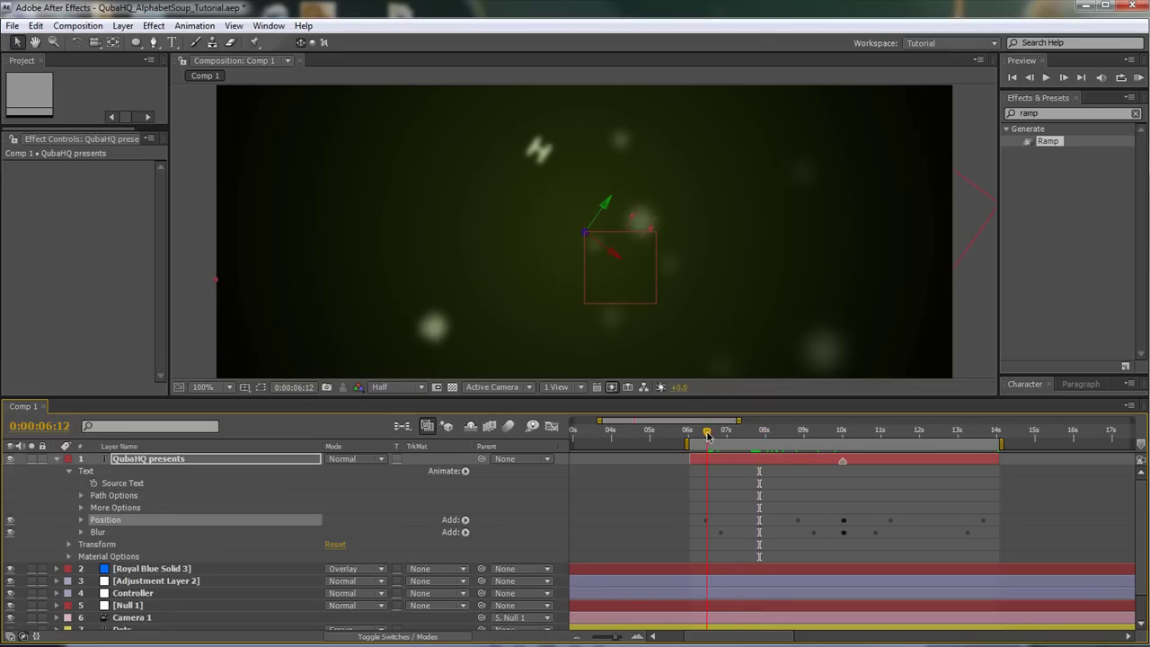
pyautogui.click(706, 434)
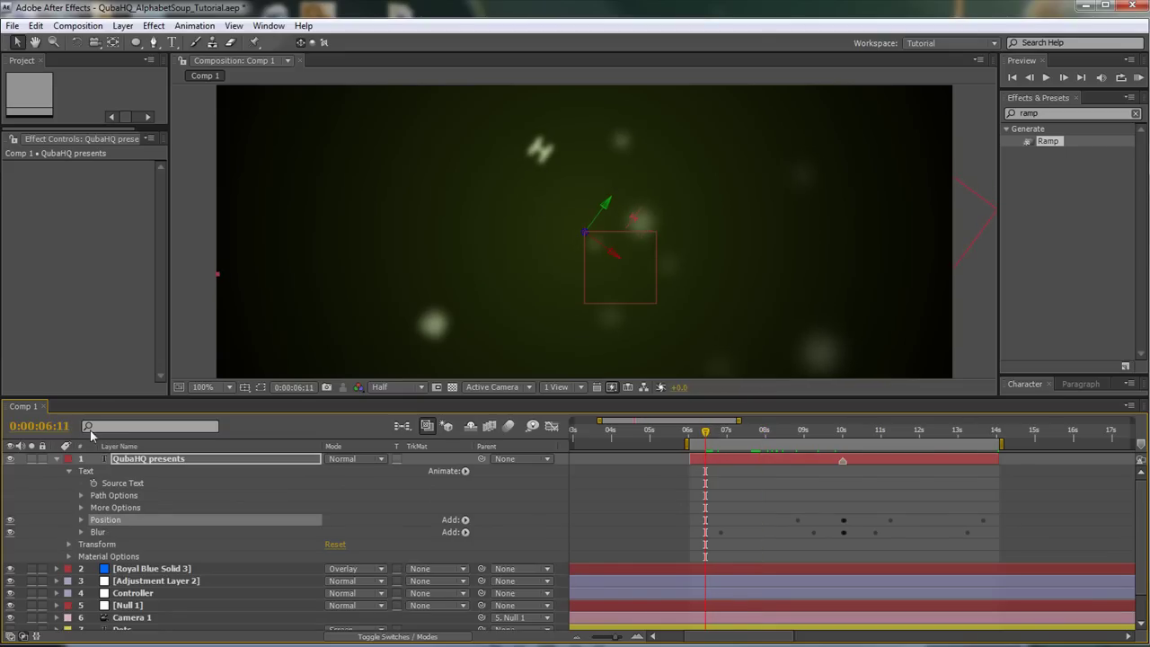
pyautogui.click(85, 471)
pyautogui.hotkey('ctrl', 'd')
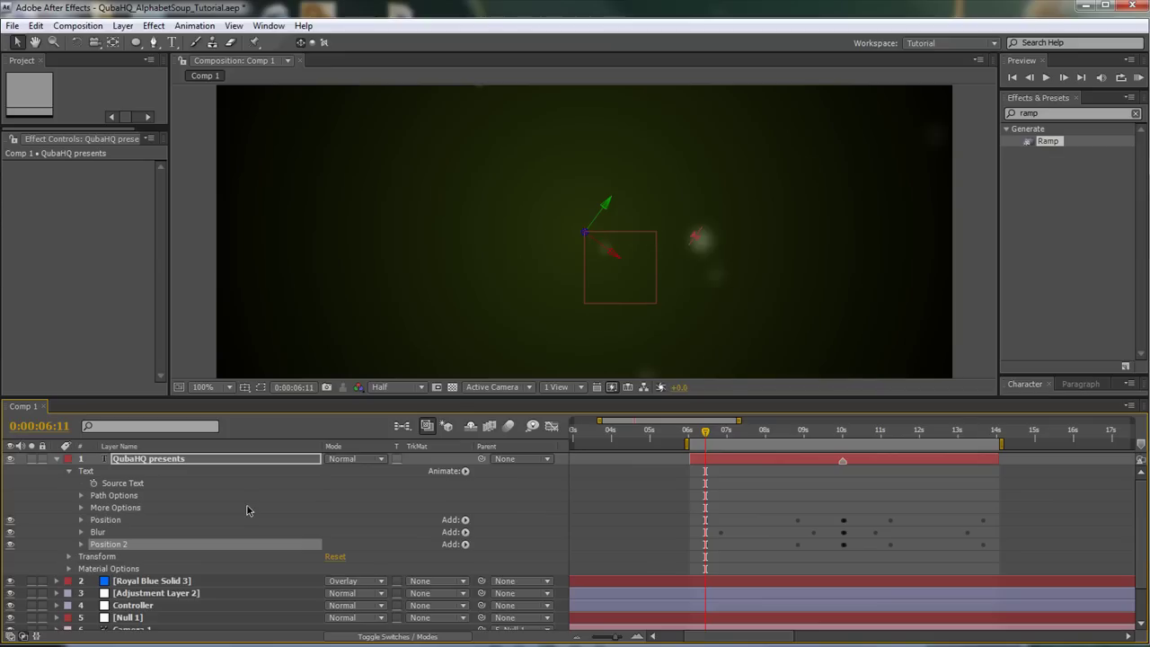
pyautogui.press('Return')
pyautogui.write('Rota')
pyautogui.press('Return')
# - Replace the Position property inside the Rotation animator with the Rotation property
pyautogui.click(81, 544)
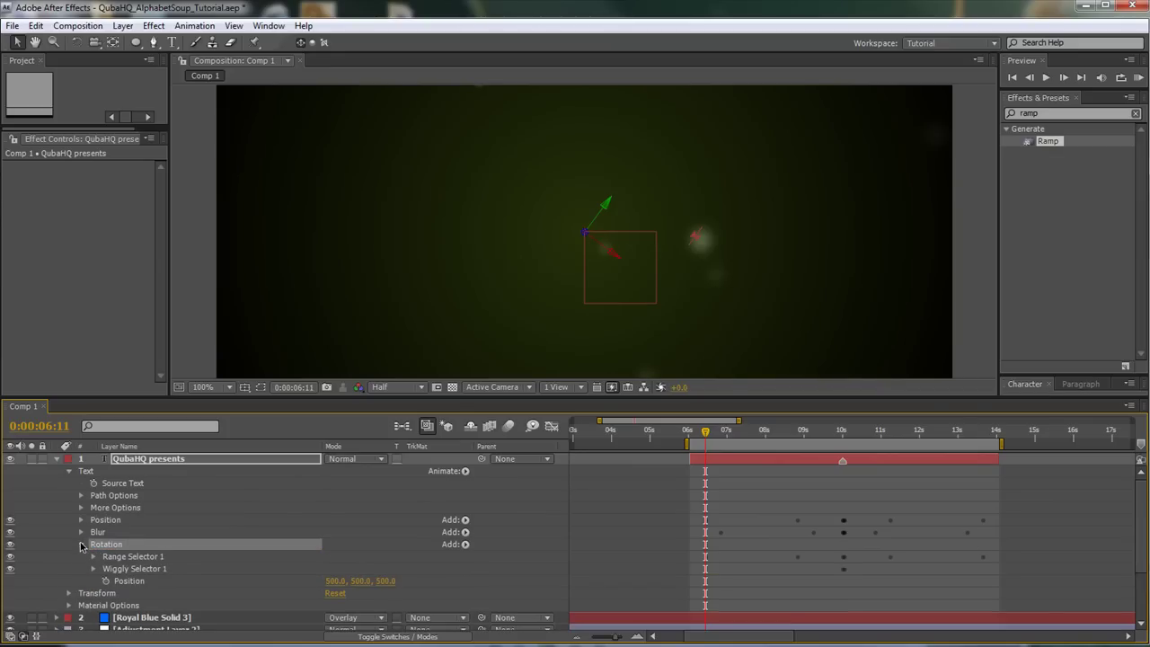
pyautogui.click(127, 584)
pyautogui.press('Delete')
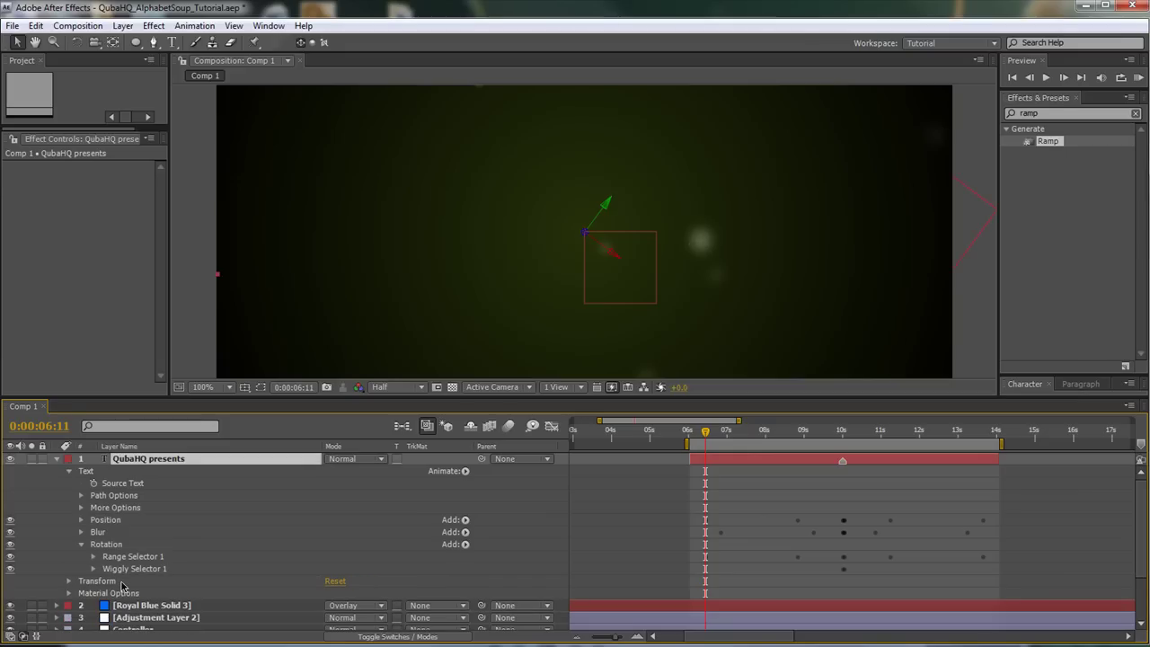
pyautogui.click(465, 545)
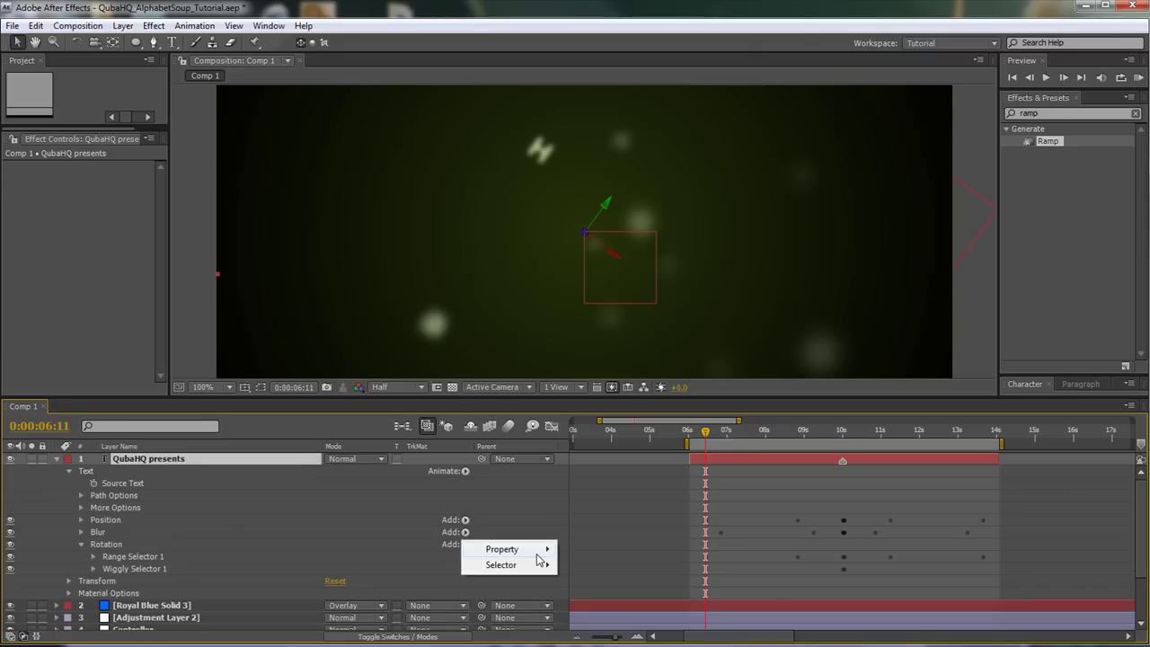
pyautogui.moveTo(500, 549)
pyautogui.click(347, 634)
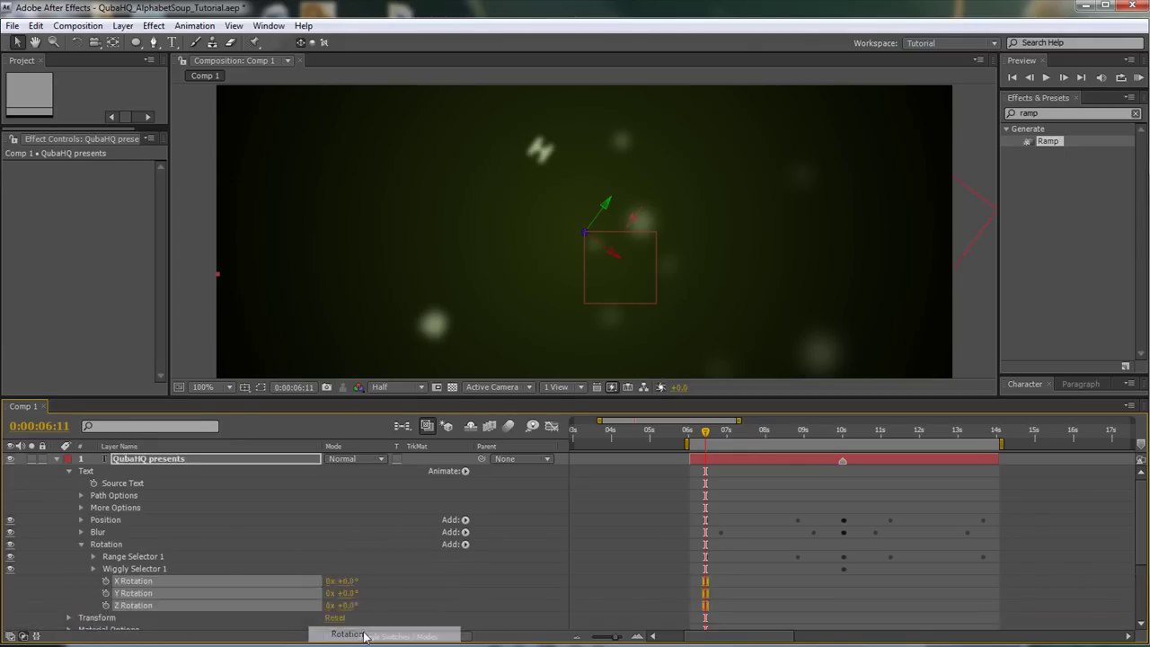
# - Set the Rotation animator's X Rotation to 15°, Y Rotation to 15° and Z Rotation to 60°
pyautogui.click(349, 581)
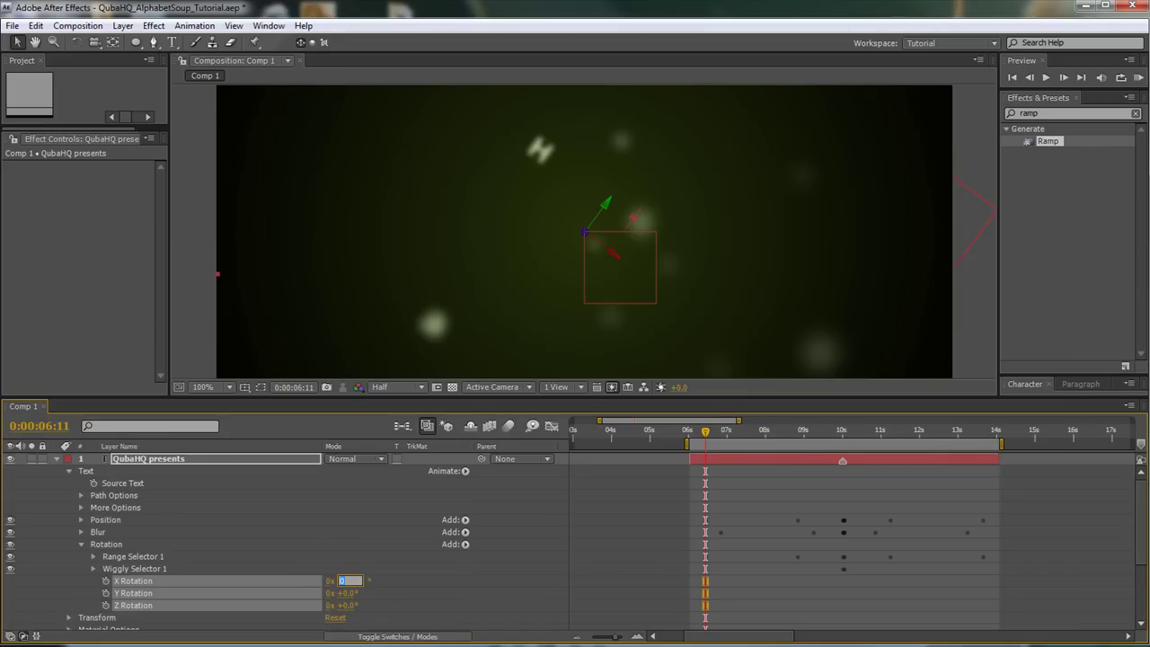
pyautogui.press('Tab')
pyautogui.write('15')
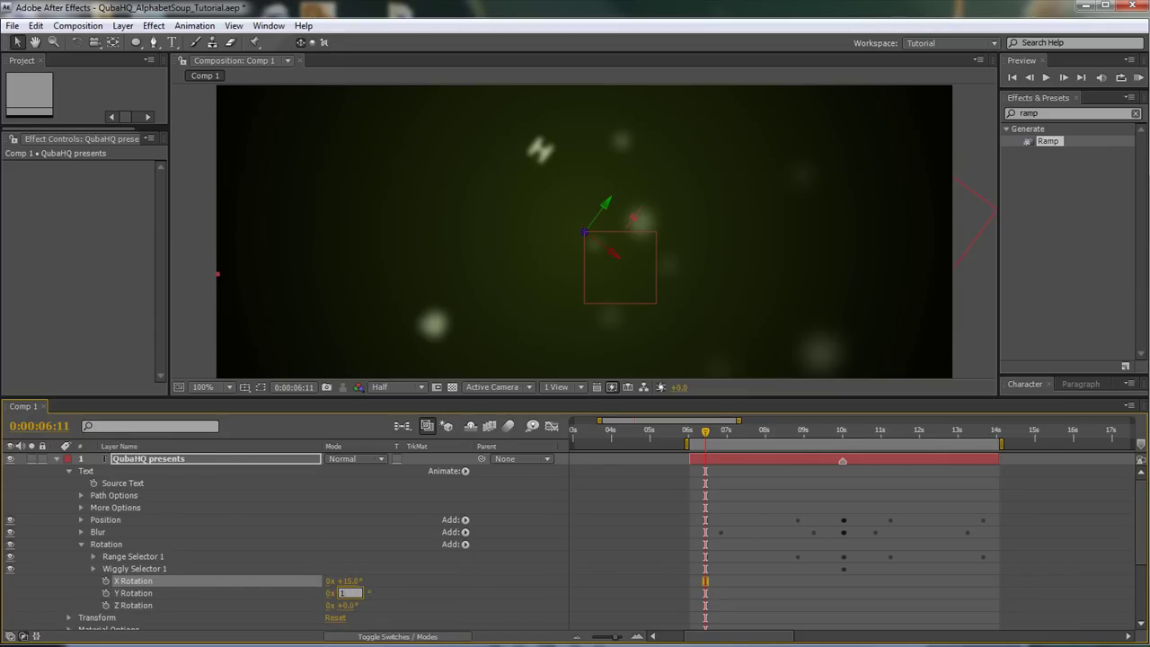
pyautogui.press('Tab')
pyautogui.press('Tab')
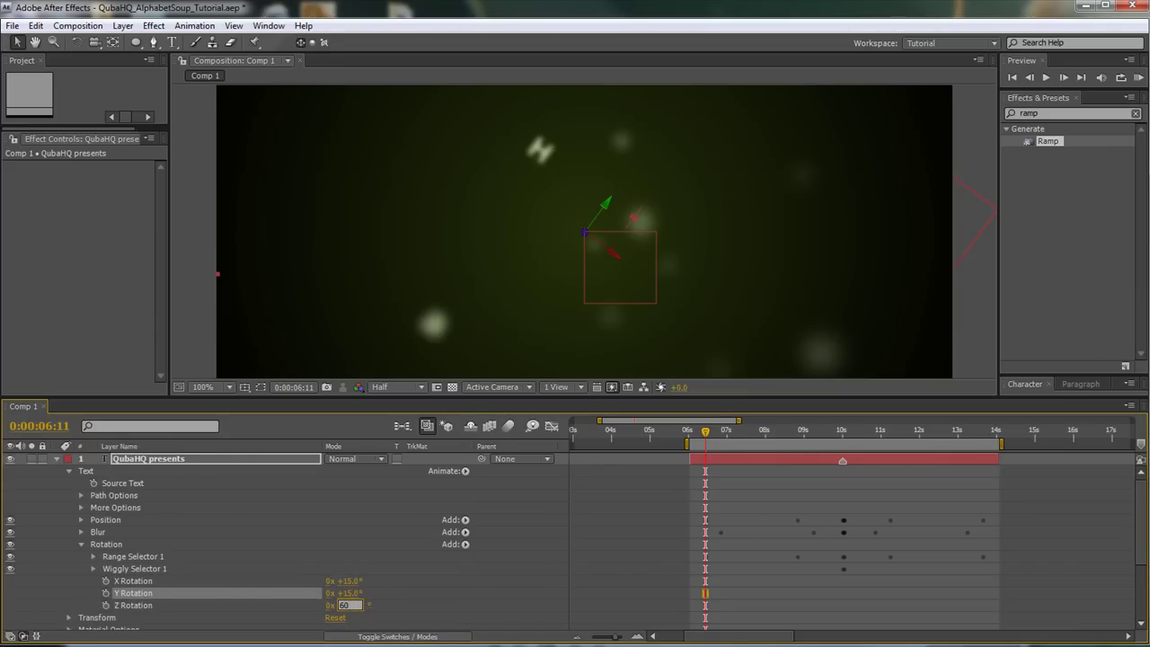
pyautogui.press('Return')
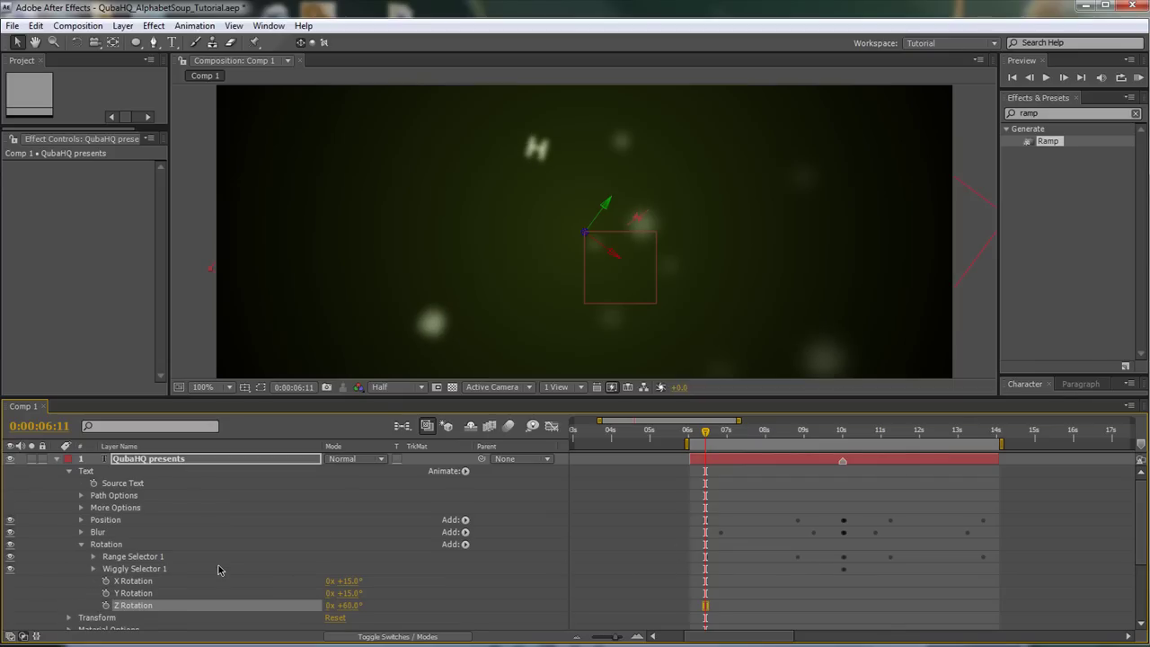
# - Reveal the layer's keyframes and shift the Rotation animator's first two Offset keyframes earlier, so the first sits at 0:00:06:01
pyautogui.press('u')
pyautogui.moveTo(806, 395); pyautogui.dragTo(805, 314)
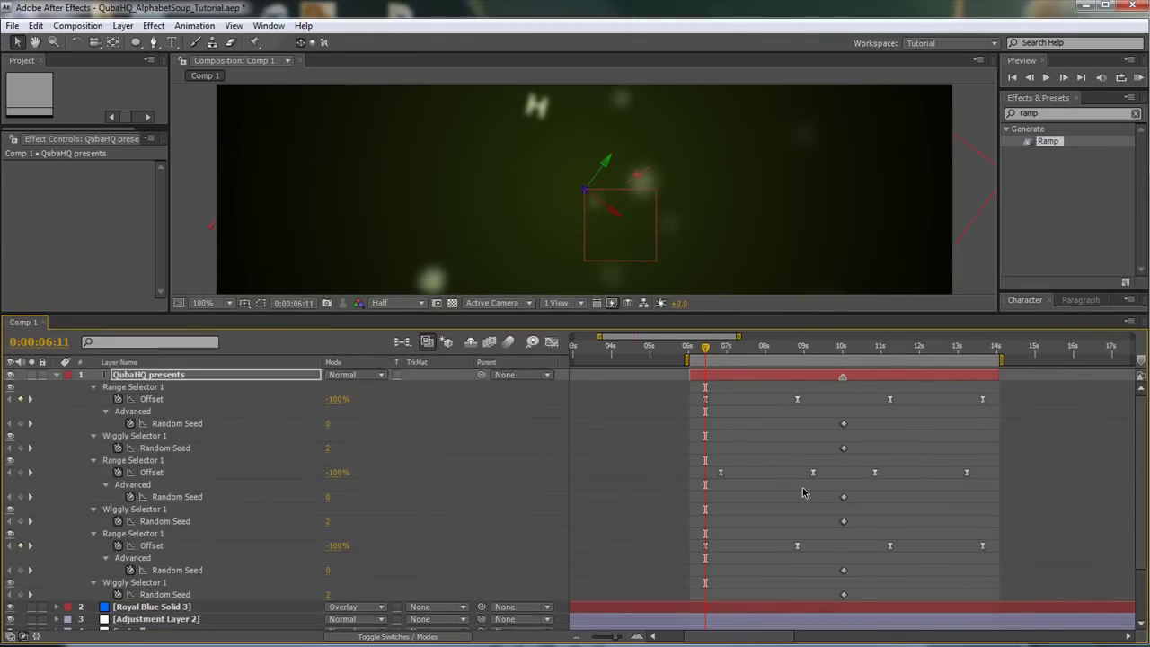
pyautogui.moveTo(823, 531); pyautogui.dragTo(700, 563)
pyautogui.click(706, 349)
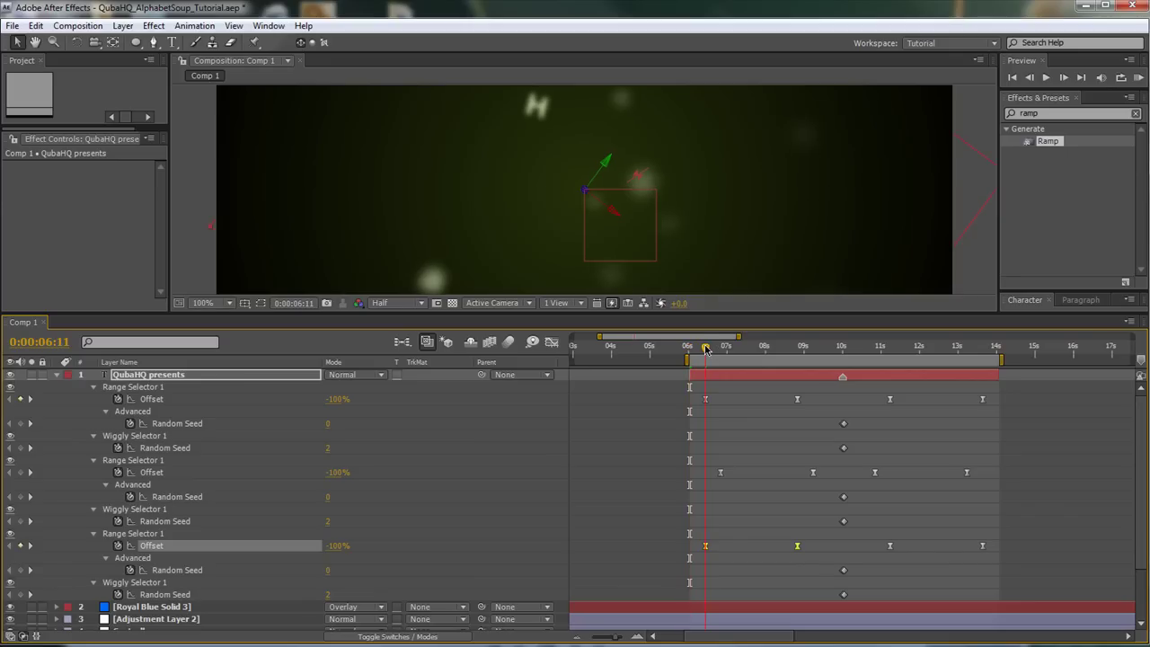
pyautogui.click(689, 349)
pyautogui.moveTo(811, 534); pyautogui.dragTo(704, 553)
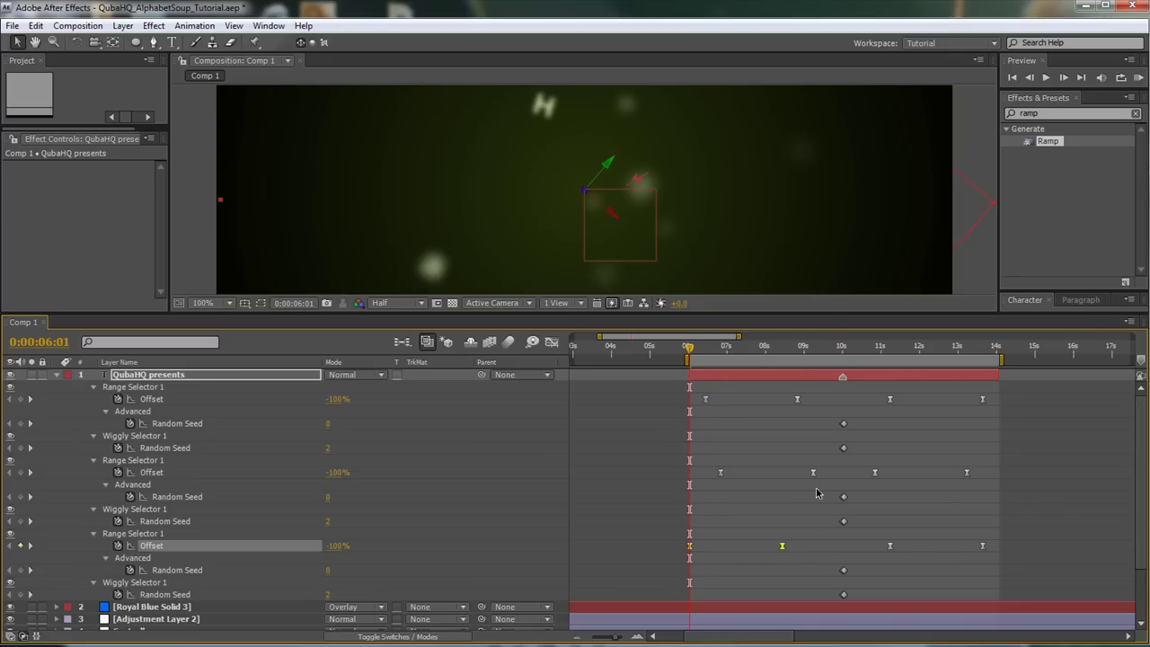
# - Shift the Rotation animator's last two Offset keyframes later, so the final one sits at 0:00:14:01
pyautogui.click(986, 351)
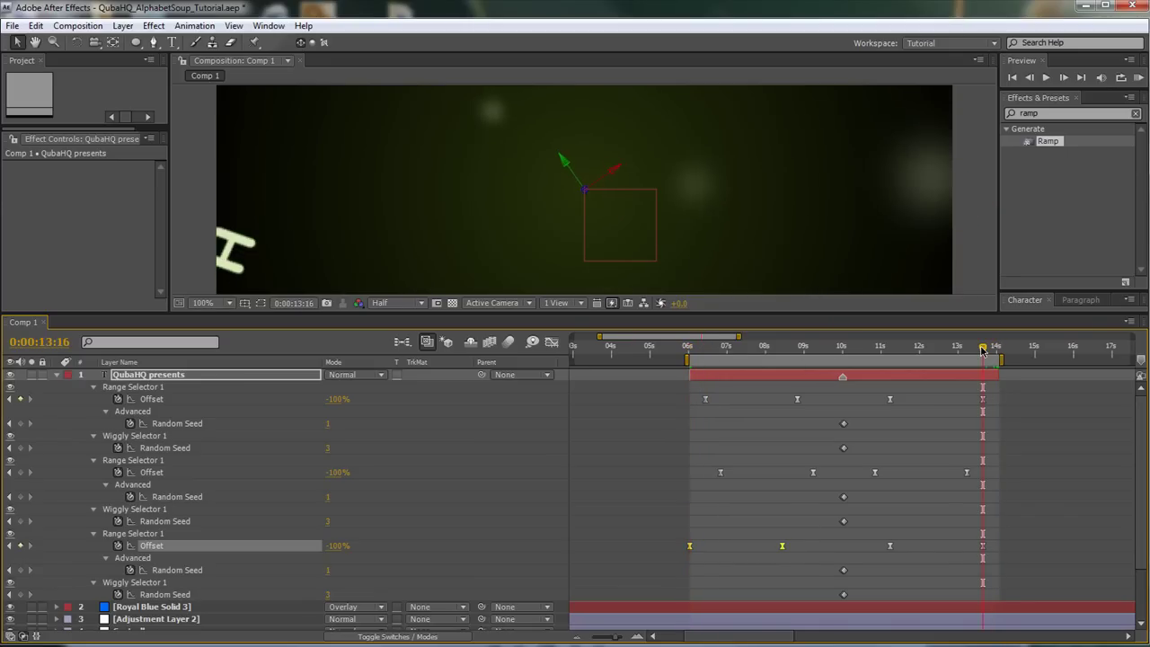
pyautogui.moveTo(1022, 540); pyautogui.dragTo(872, 563)
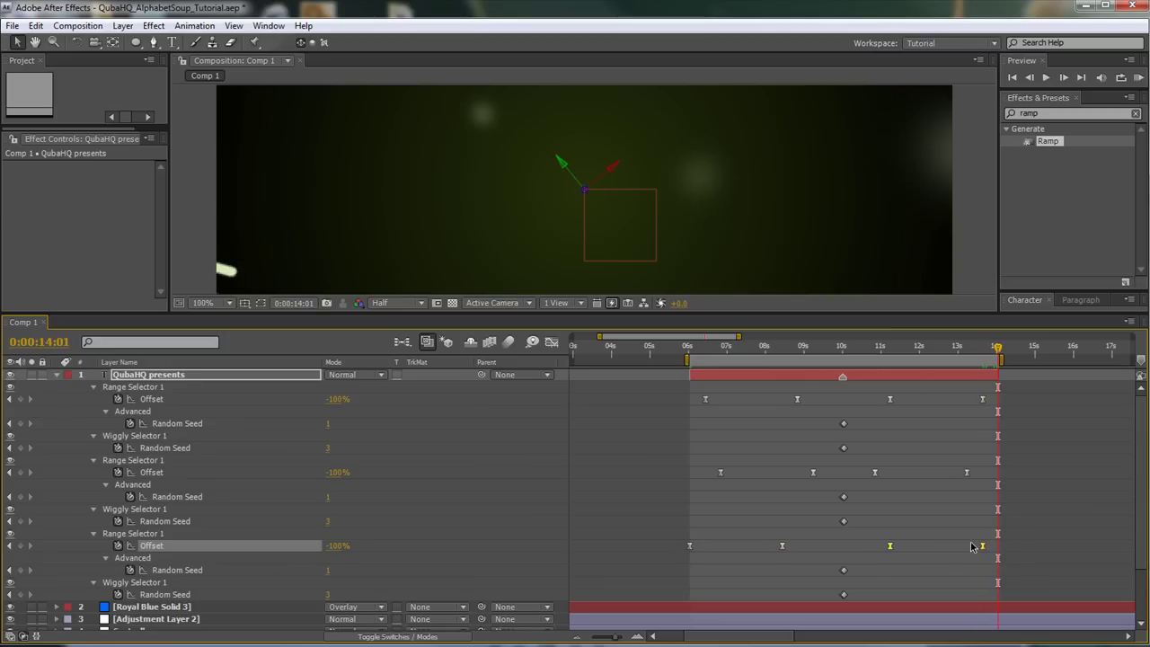
pyautogui.moveTo(984, 548); pyautogui.dragTo(996, 548)
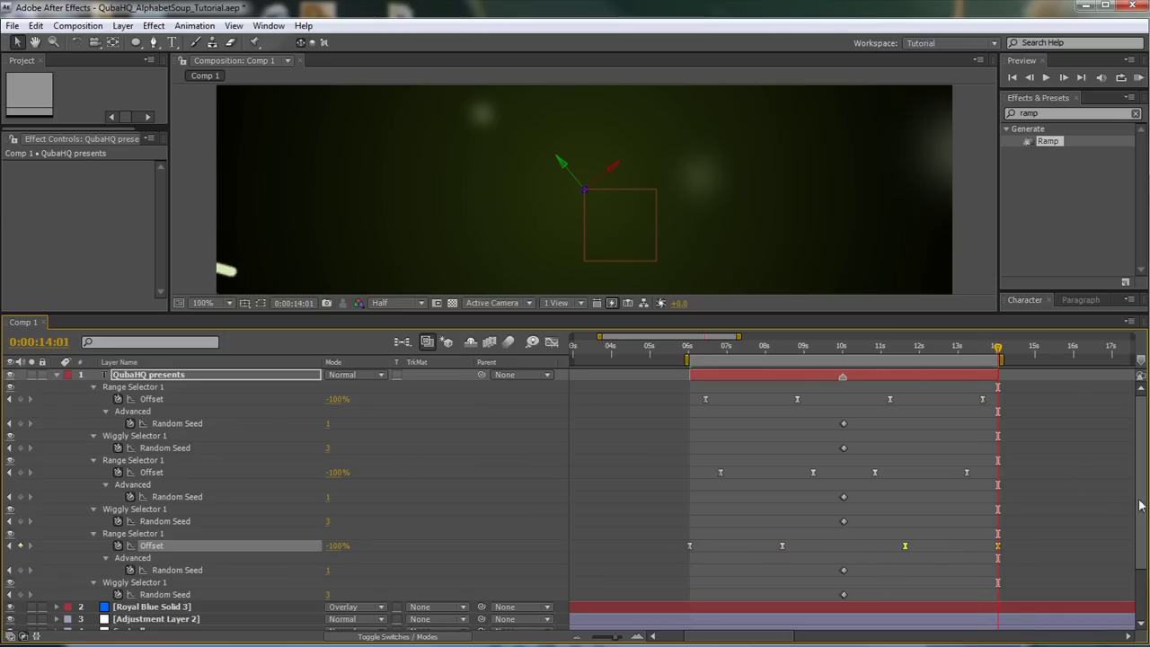
# - Collapse the animators, duplicate the Position animator and rename the copy Opacity
pyautogui.click(57, 375)
pyautogui.click(57, 375)
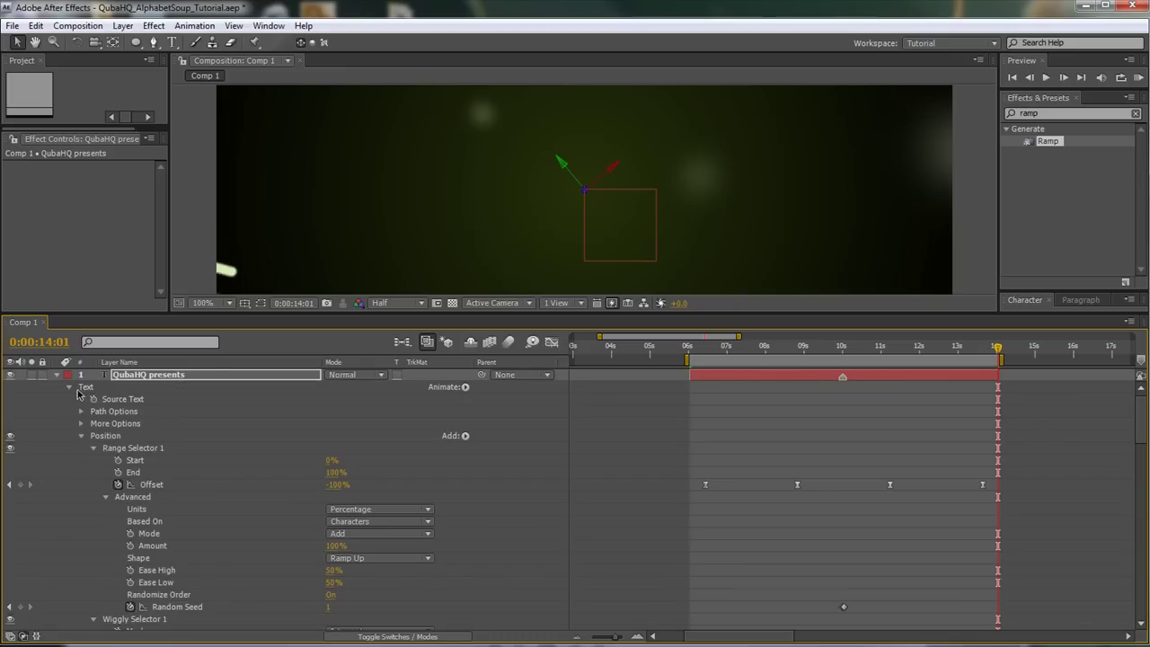
pyautogui.click(82, 448)
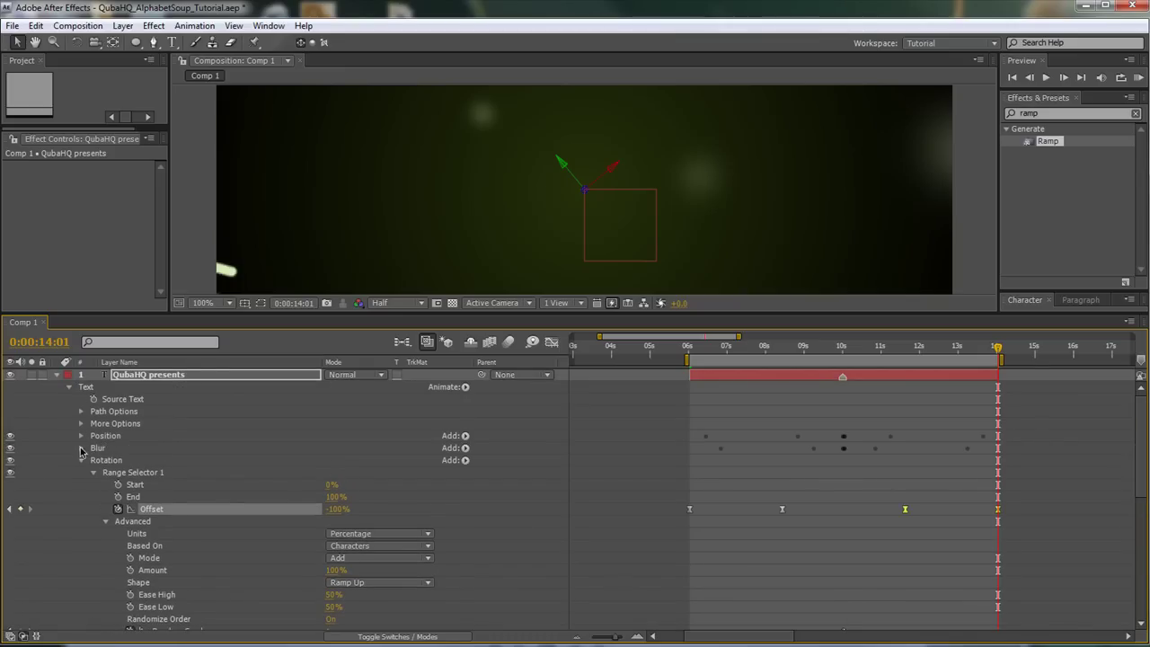
pyautogui.click(82, 448)
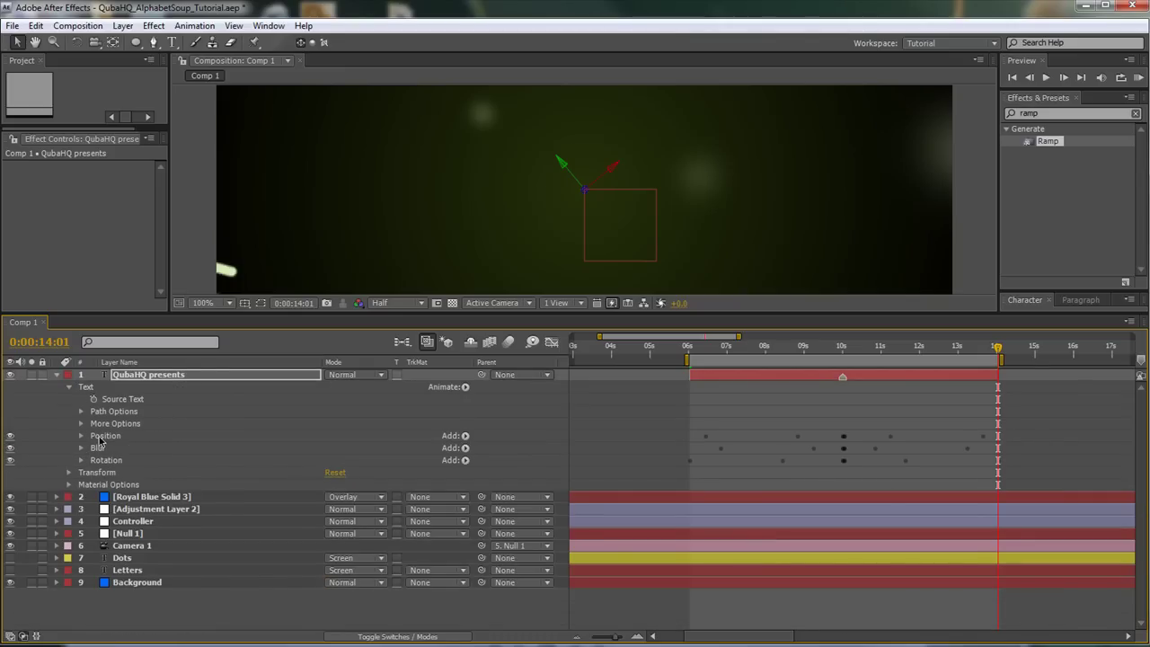
pyautogui.click(110, 437)
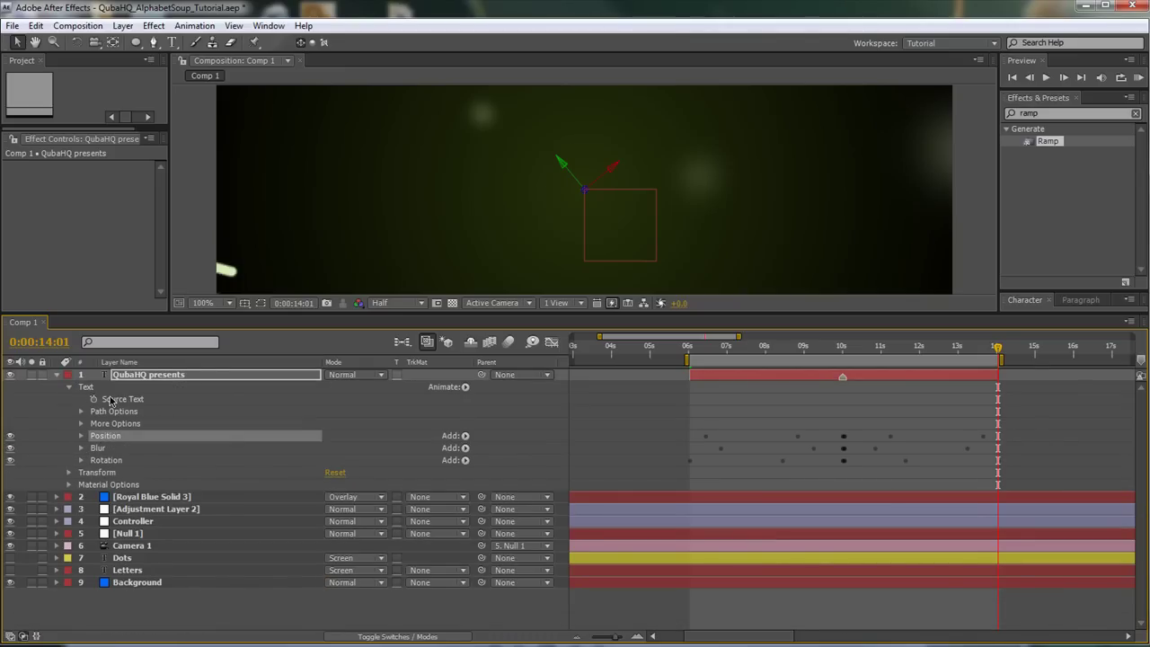
pyautogui.click(112, 400)
pyautogui.hotkey('ctrl', 'd')
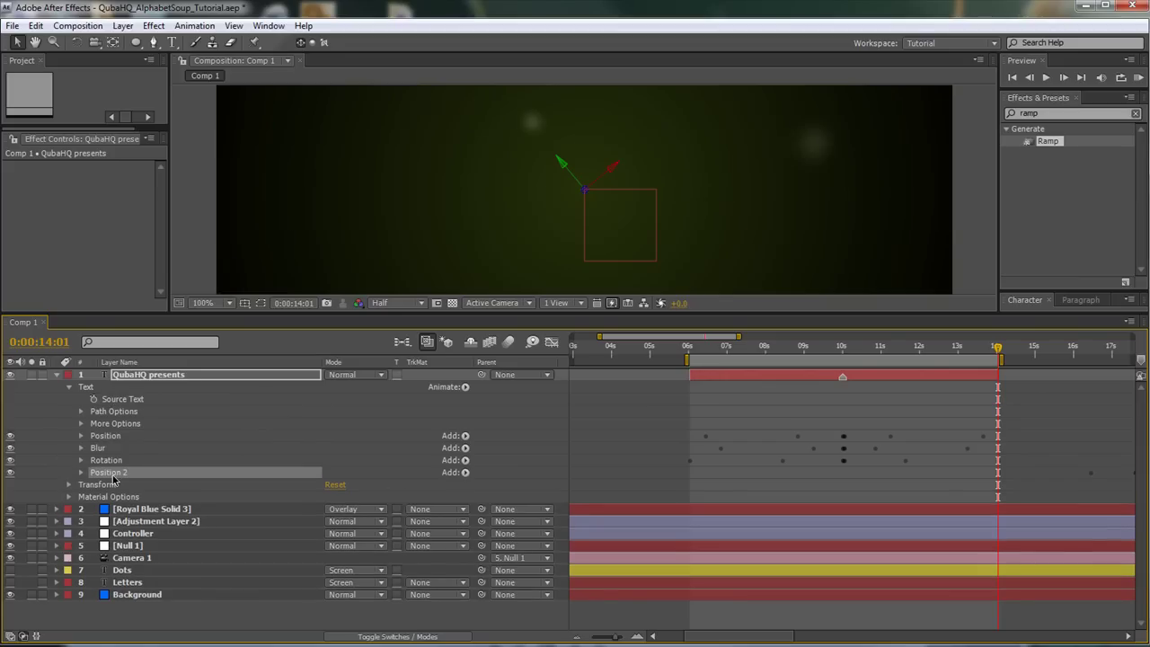
pyautogui.press('Return')
pyautogui.write('Opacity')
pyautogui.press('Return')
# - Delete the Wiggly Selector and the Position property from the Opacity animator
pyautogui.click(82, 473)
pyautogui.click(149, 500)
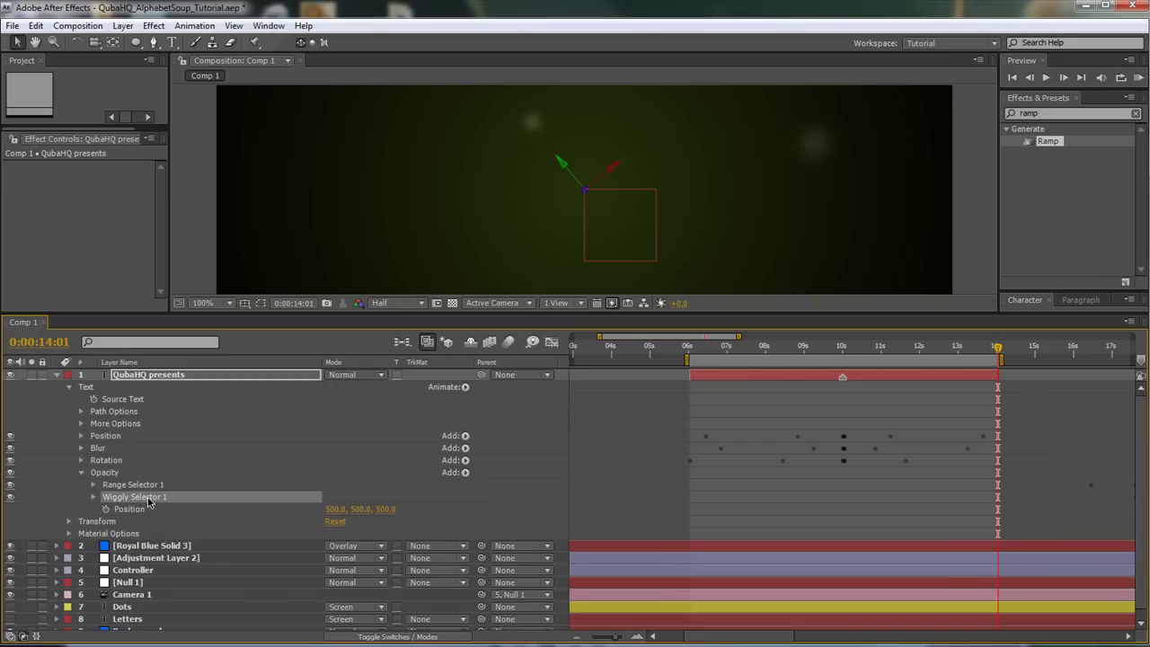
pyautogui.press('Delete')
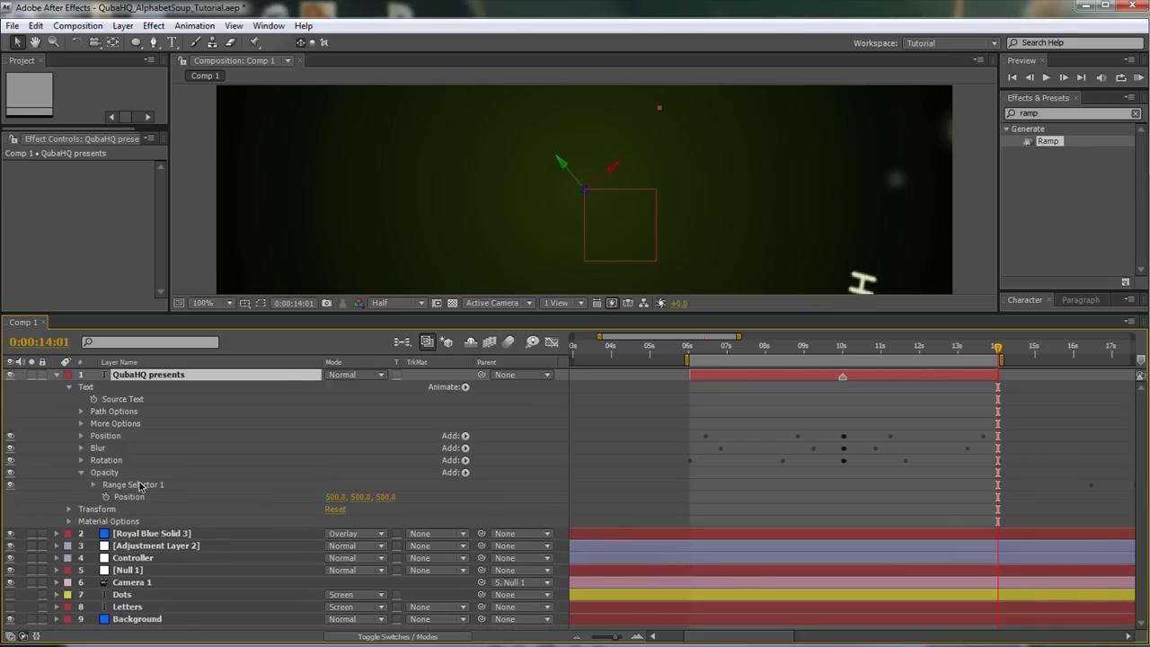
pyautogui.click(130, 496)
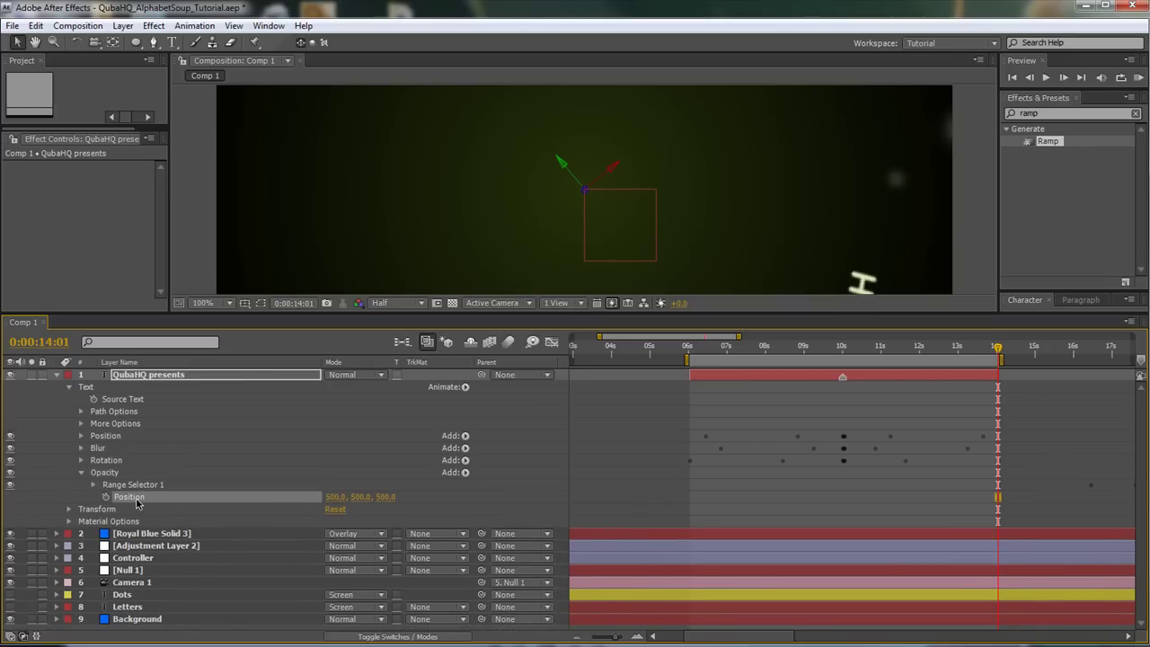
pyautogui.press('Delete')
# - Add an Opacity property to the Opacity animator and set it to 0%
pyautogui.click(465, 472)
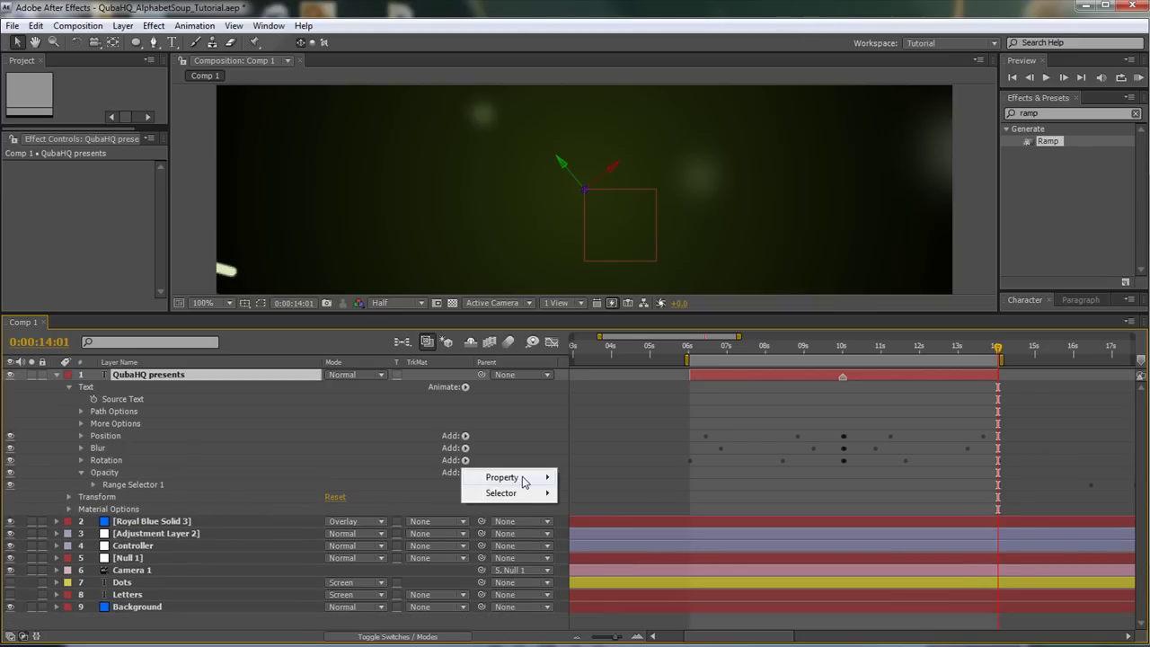
pyautogui.moveTo(525, 483)
pyautogui.click(395, 579)
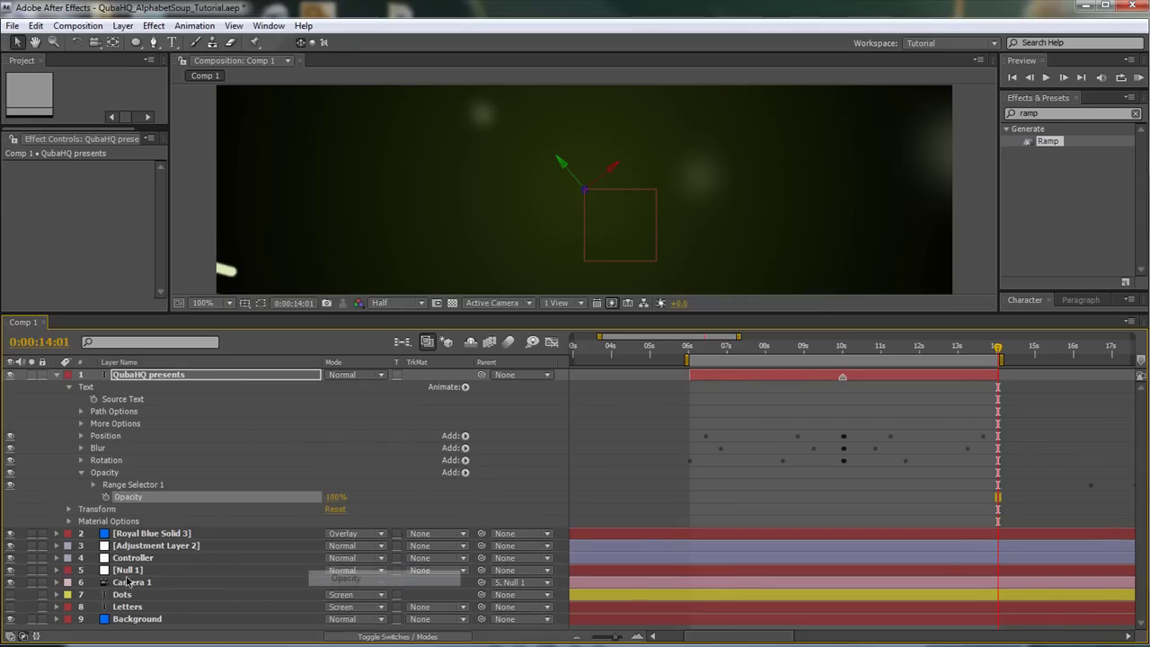
pyautogui.click(328, 497)
pyautogui.write('0')
pyautogui.press('Return')
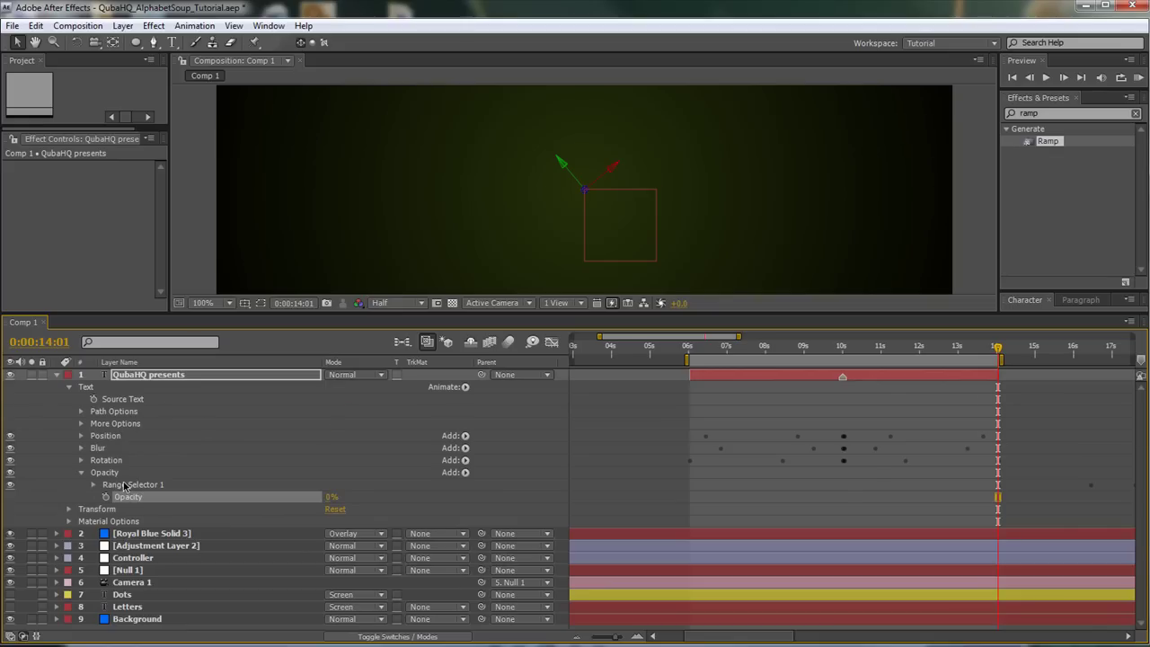
# - Move all of the Opacity animator's Offset and Random Seed keyframes earlier, so the last Offset keyframe sits at 0:00:13:16
pyautogui.press('u')
pyautogui.scroll(-5, 1140, 445)
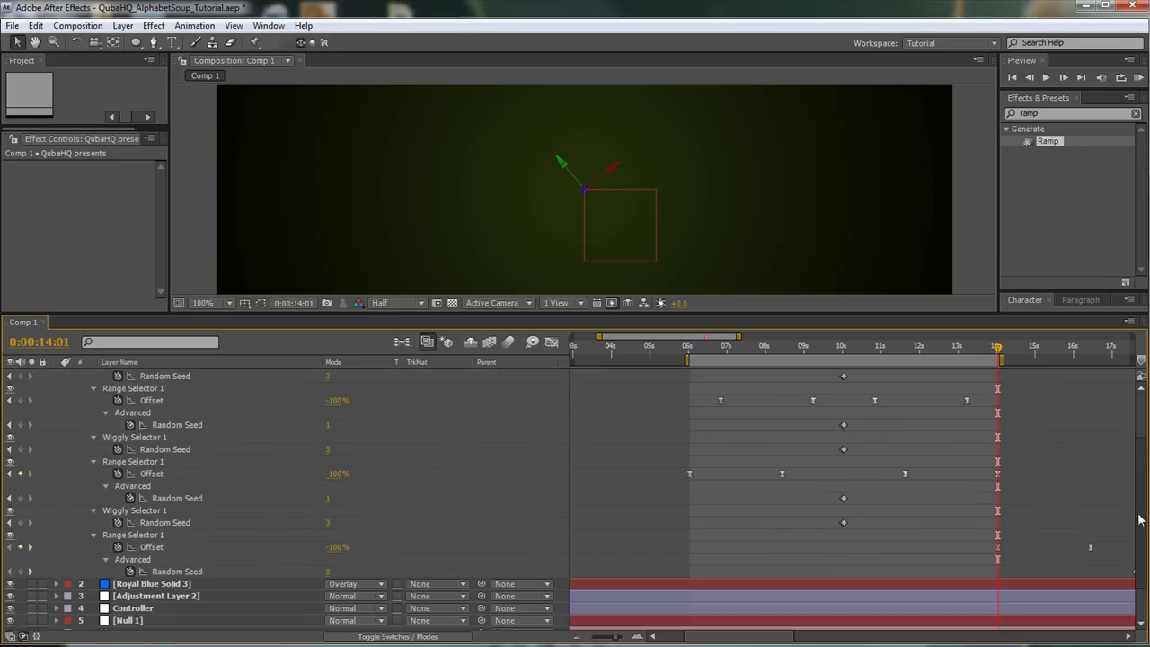
pyautogui.moveTo(778, 644); pyautogui.dragTo(841, 641)
pyautogui.moveTo(999, 468); pyautogui.dragTo(630, 541)
pyautogui.hotkey('shift', 'pageup')
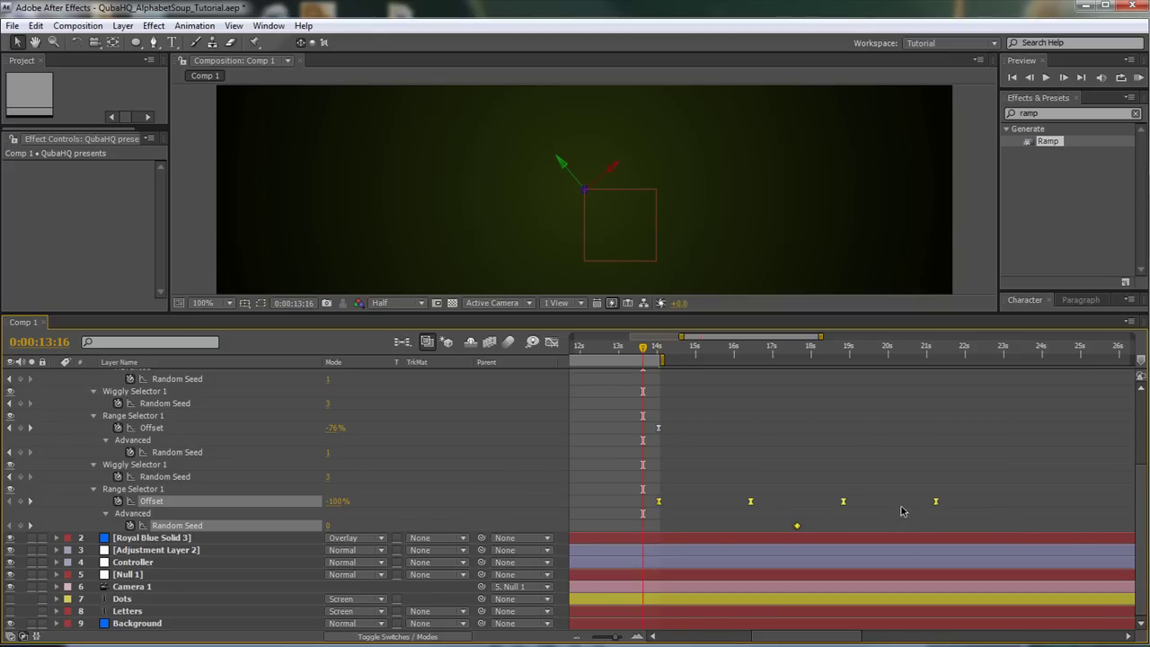
pyautogui.moveTo(936, 502); pyautogui.dragTo(644, 505)
# - Shift the Opacity animator's first two Offset keyframes earlier, so the first sits at 0:00:06:01
pyautogui.moveTo(811, 637); pyautogui.dragTo(749, 636)
pyautogui.moveTo(693, 354); pyautogui.dragTo(675, 354)
pyautogui.click(798, 490)
pyautogui.moveTo(800, 491); pyautogui.dragTo(675, 505)
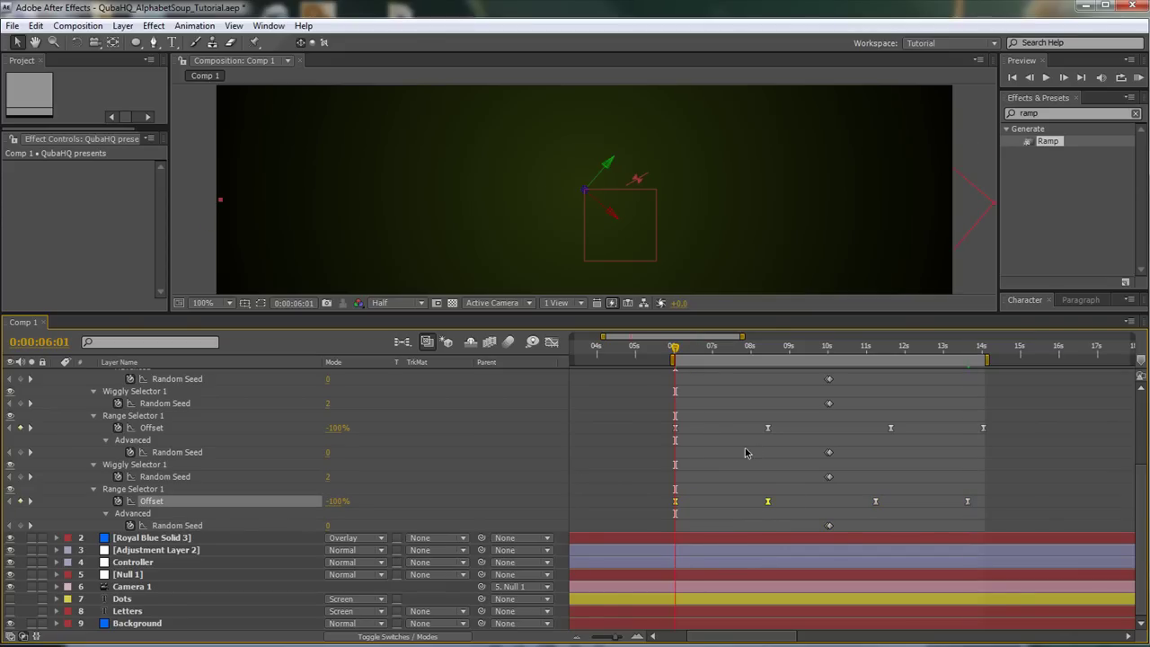
# - Move the Opacity animator's second Offset keyframe to 0:00:07:16 and its last one to 0:00:14:01
pyautogui.press('space')
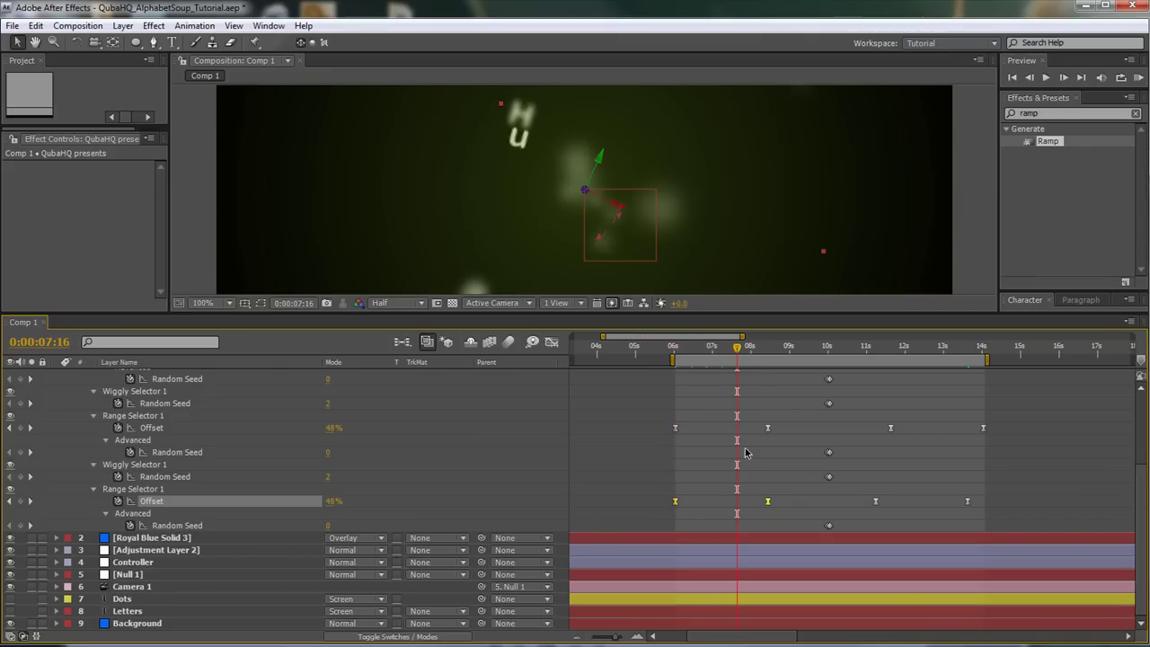
pyautogui.click(787, 472)
pyautogui.moveTo(768, 501); pyautogui.dragTo(737, 507)
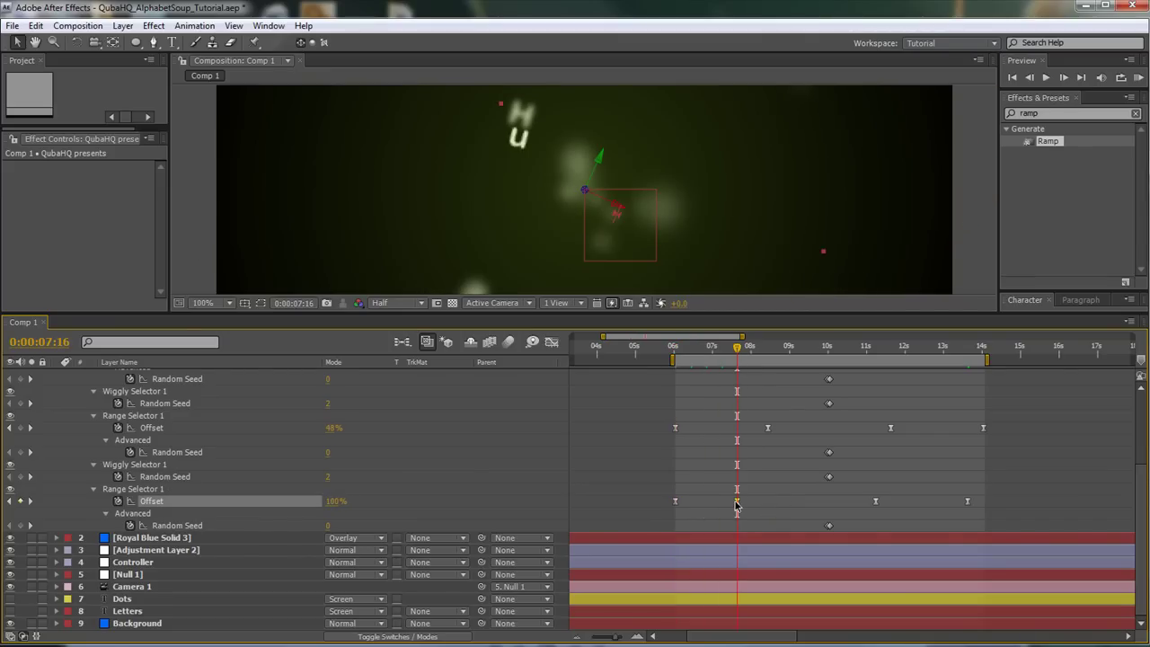
pyautogui.moveTo(969, 350); pyautogui.dragTo(983, 350)
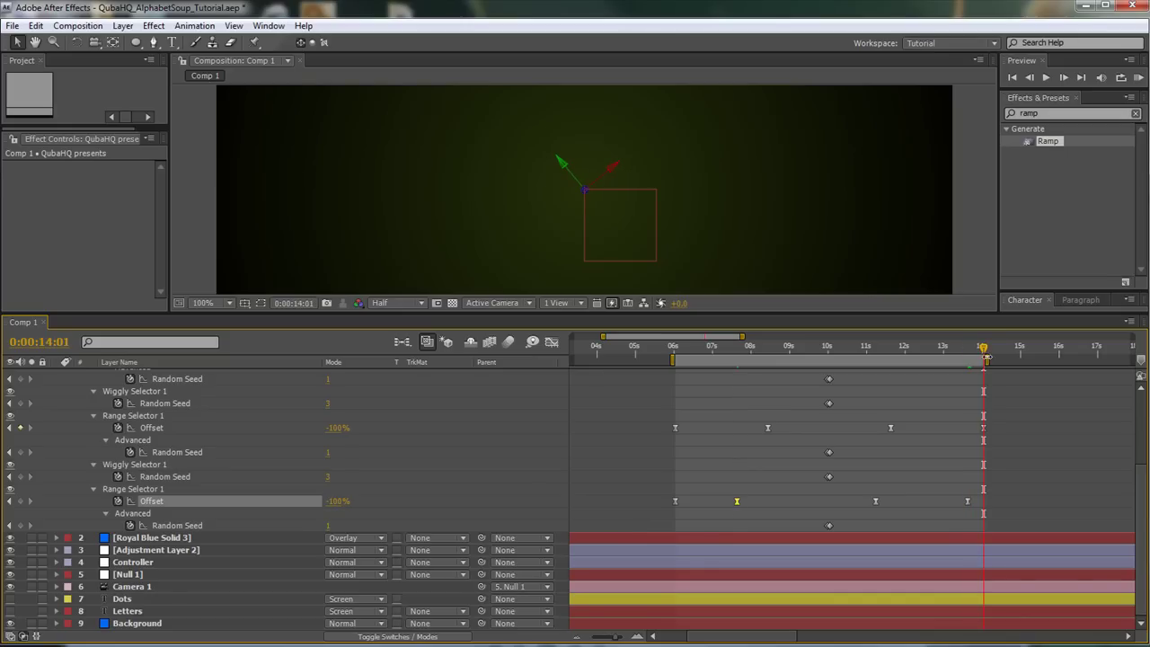
pyautogui.moveTo(968, 500); pyautogui.dragTo(983, 503)
# - Move the Opacity animator's third Offset keyframe to 0:00:12:11 and scrub to 0:00:12:21 to check the fade
pyautogui.press('pageup')
pyautogui.press('pageup')
pyautogui.press('pageup')
pyautogui.press('pageup')
pyautogui.press('pageup')
pyautogui.press('pageup')
pyautogui.press('pageup')
pyautogui.press('pageup')
pyautogui.press('pageup')
pyautogui.press('pageup')
pyautogui.press('pageup')
pyautogui.press('pageup')
pyautogui.press('pageup')
pyautogui.press('pageup')
pyautogui.press('pageup')
pyautogui.press('pageup')
pyautogui.press('pageup')
pyautogui.press('pageup')
pyautogui.press('pageup')
pyautogui.press('pageup')
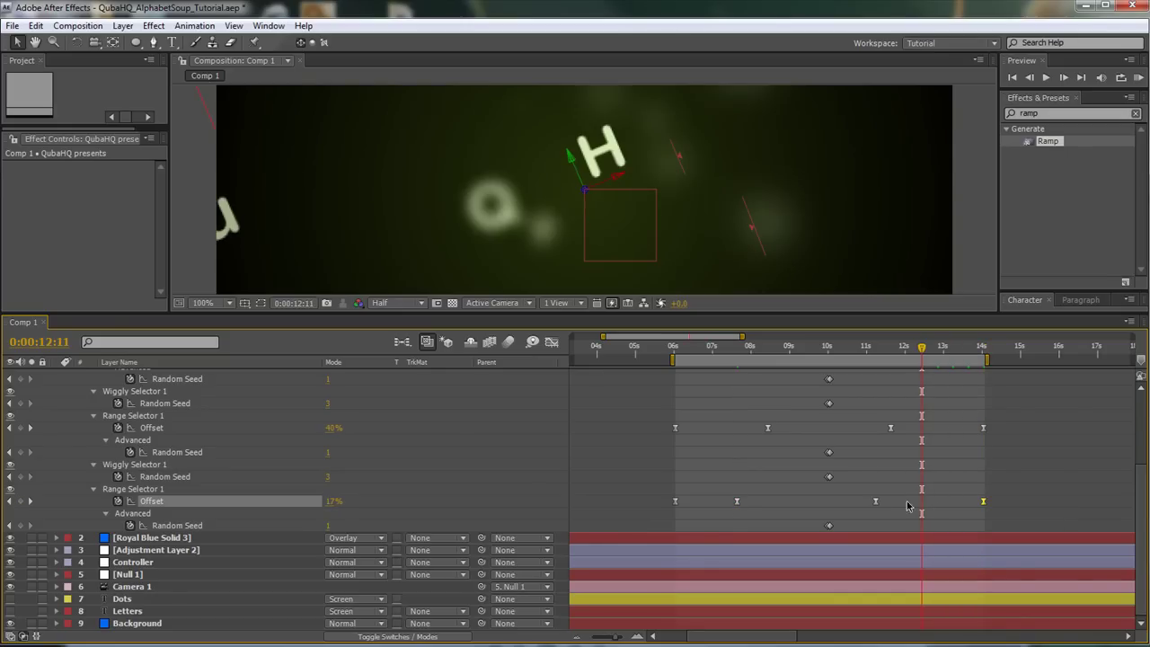
pyautogui.moveTo(876, 503); pyautogui.dragTo(923, 504)
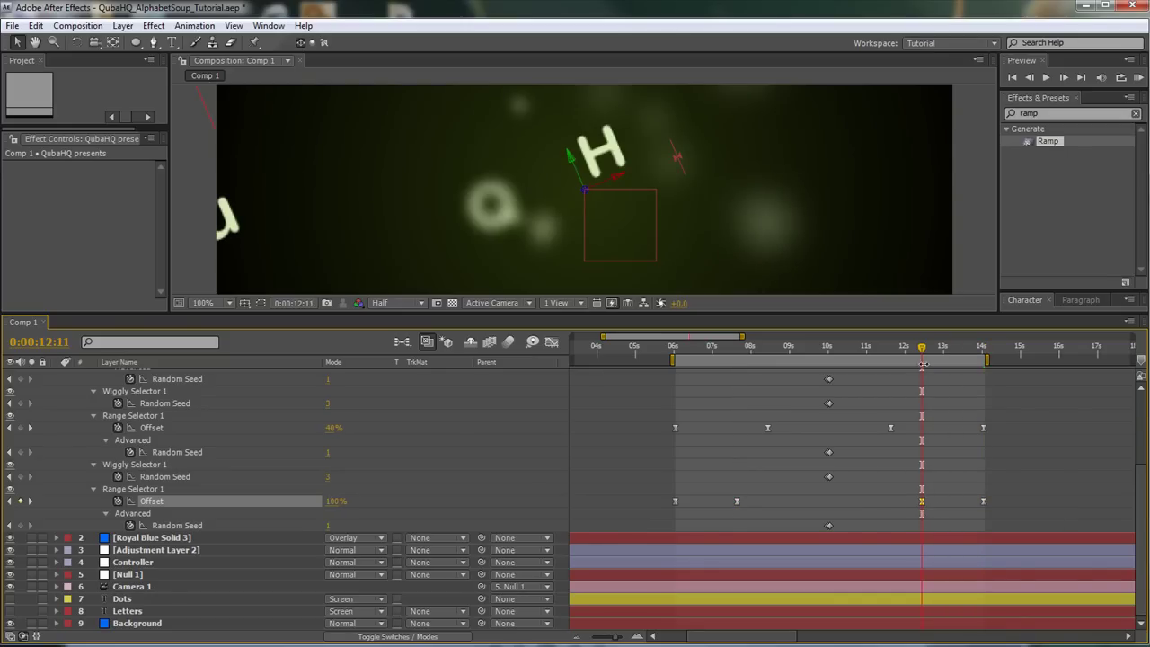
pyautogui.moveTo(924, 350)
pyautogui.mouseDown()
pyautogui.moveTo(973, 351)
pyautogui.moveTo(938, 351)
pyautogui.mouseUp()
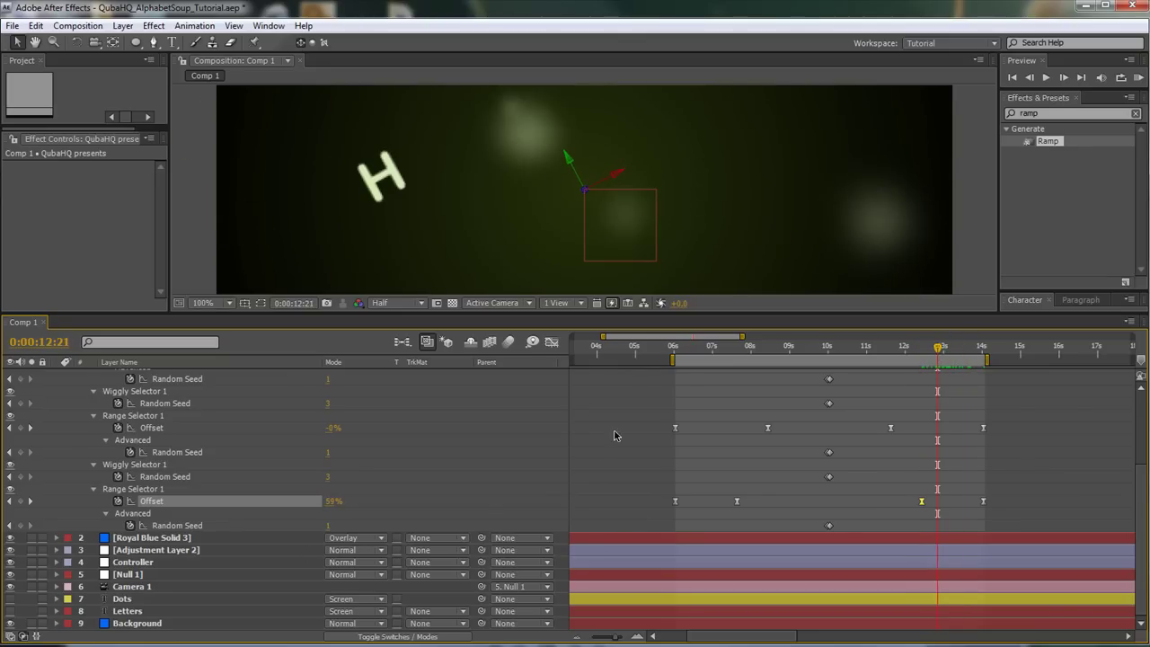
pyautogui.moveTo(1137, 486); pyautogui.dragTo(1143, 419)
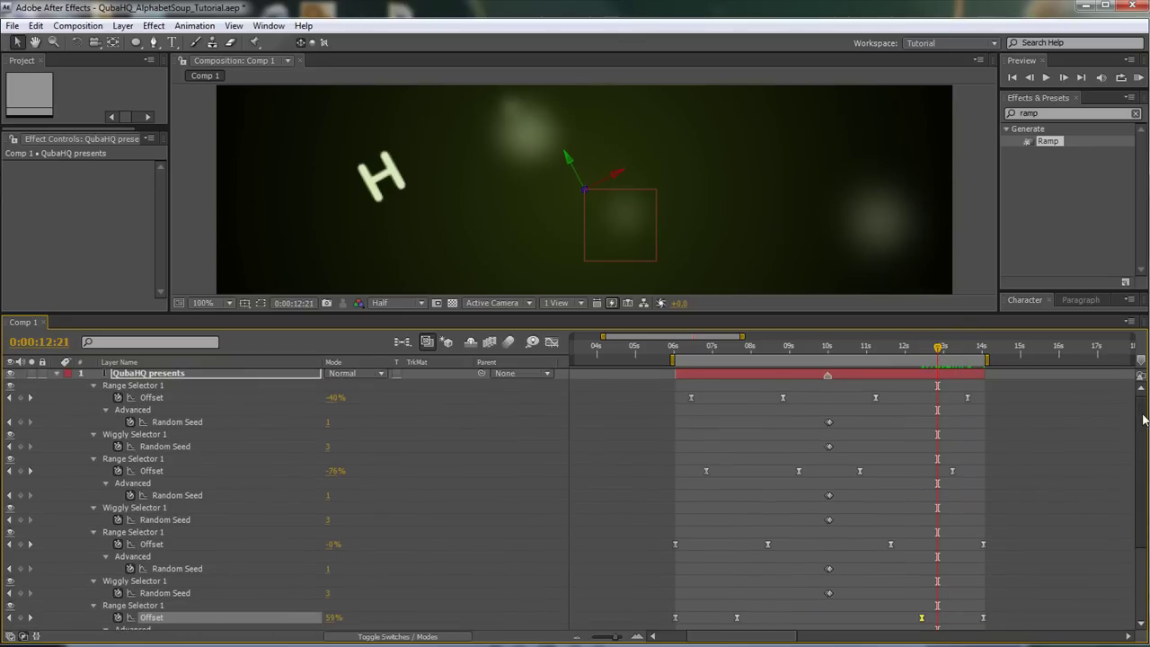
# - Collapse the Position, Blur, Rotation and Opacity animators of the QubaHQ presents layer and go to 0:00:06:11
pyautogui.click(152, 398)
pyautogui.click(112, 376)
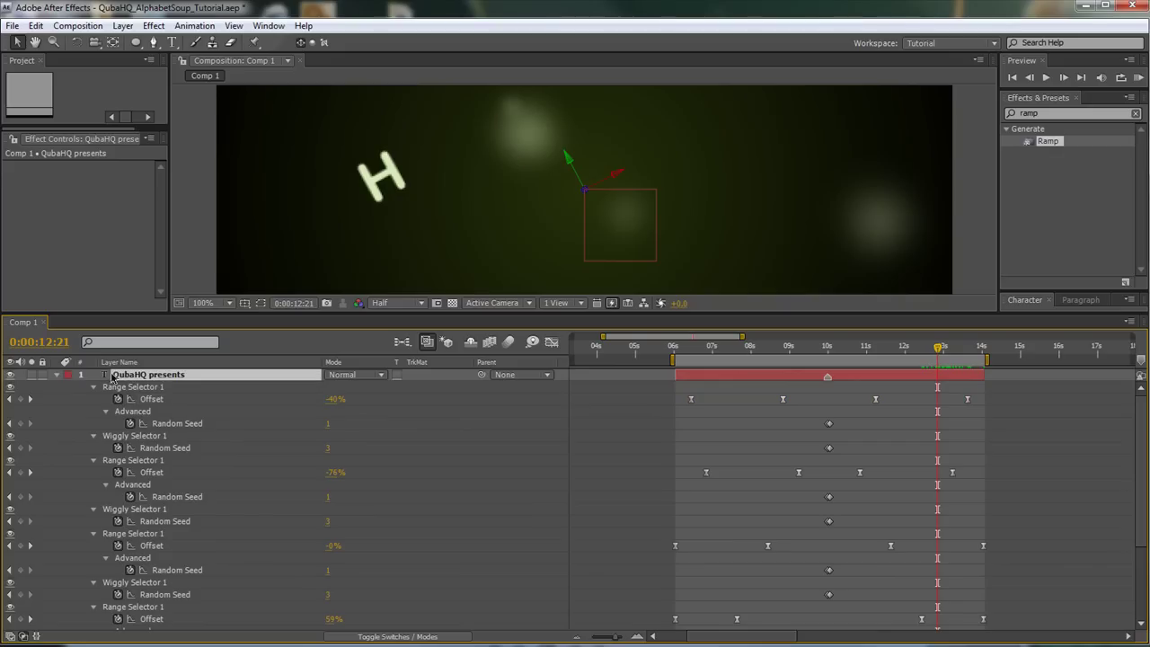
pyautogui.click(56, 376)
pyautogui.click(56, 375)
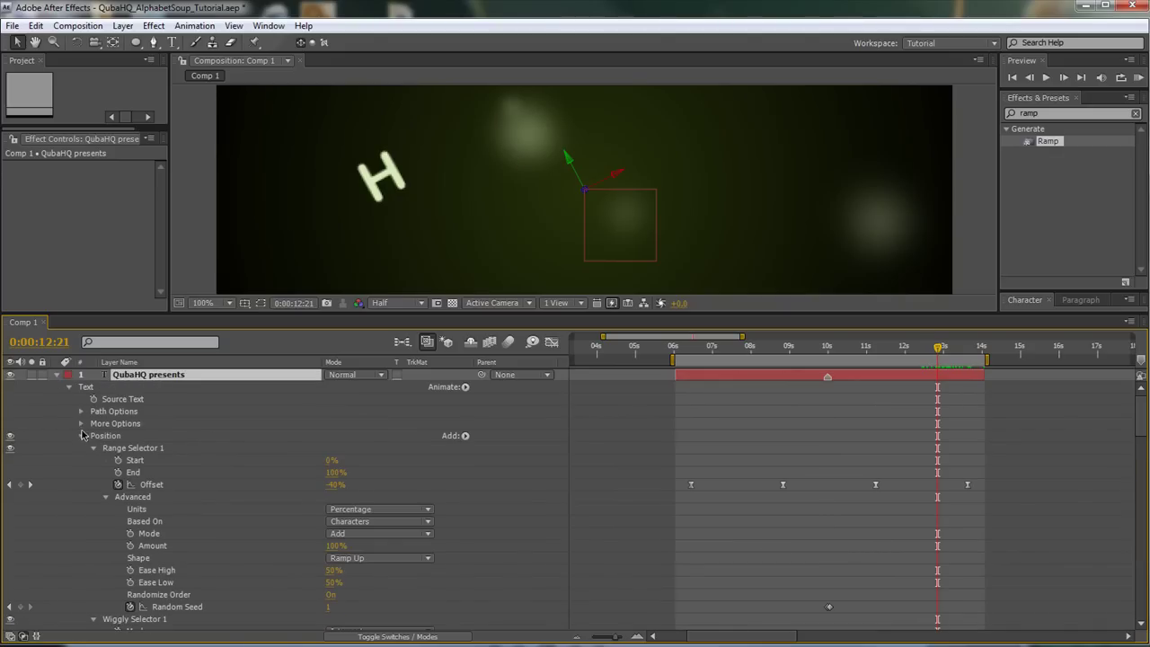
pyautogui.click(82, 435)
pyautogui.click(82, 449)
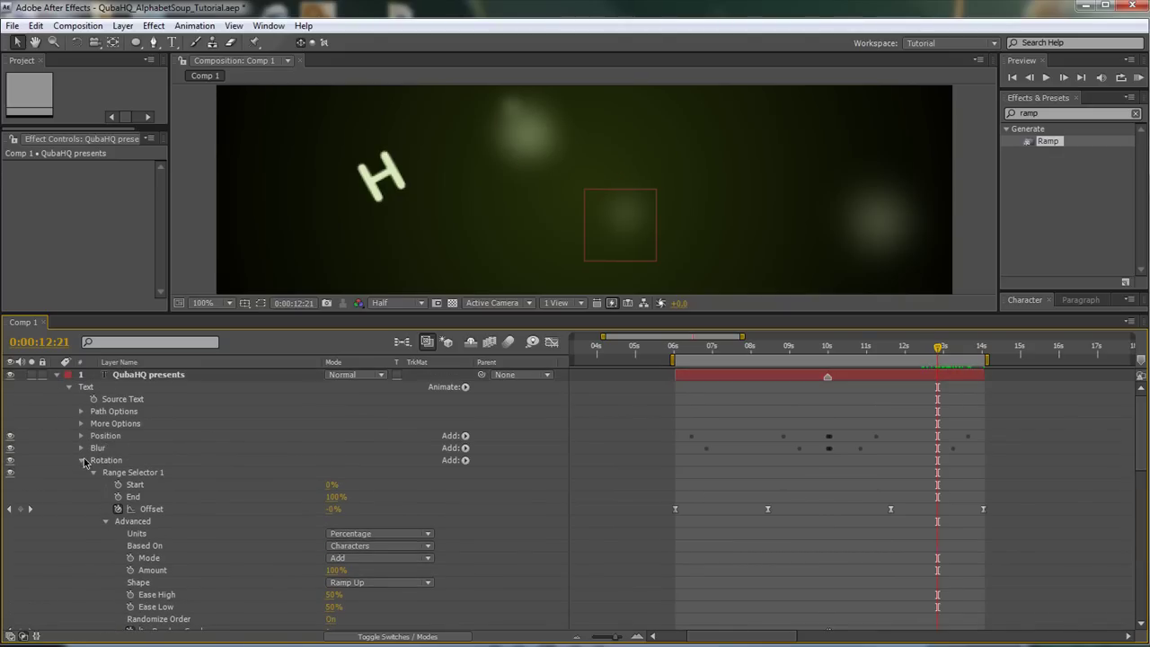
pyautogui.click(82, 473)
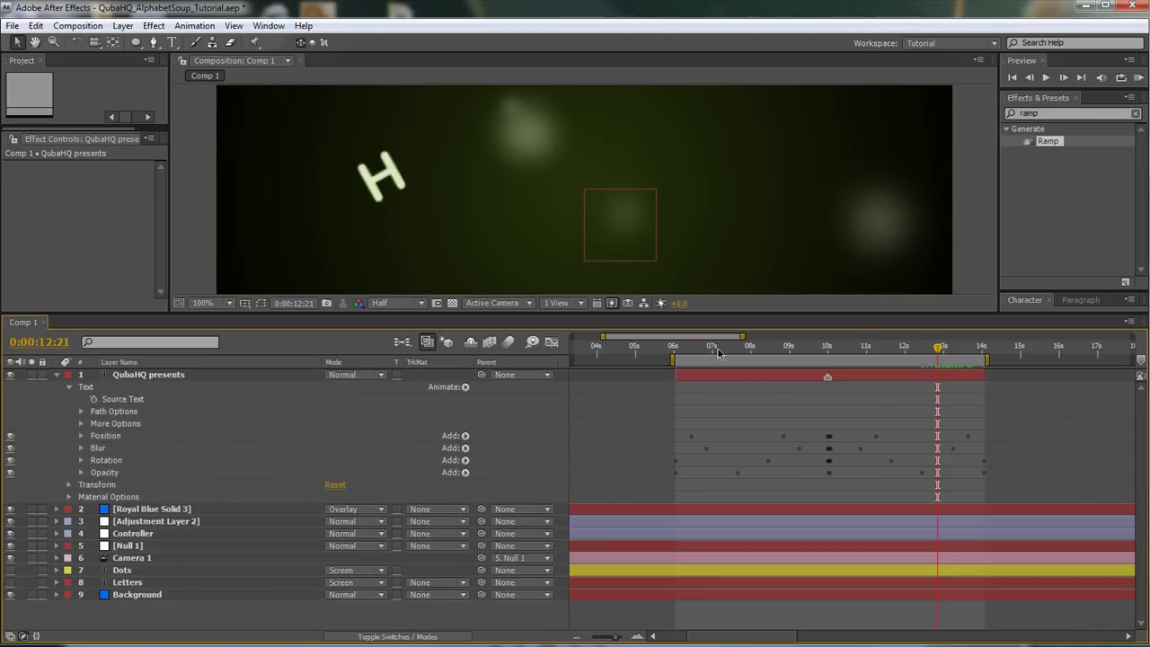
pyautogui.moveTo(710, 350); pyautogui.dragTo(691, 350)
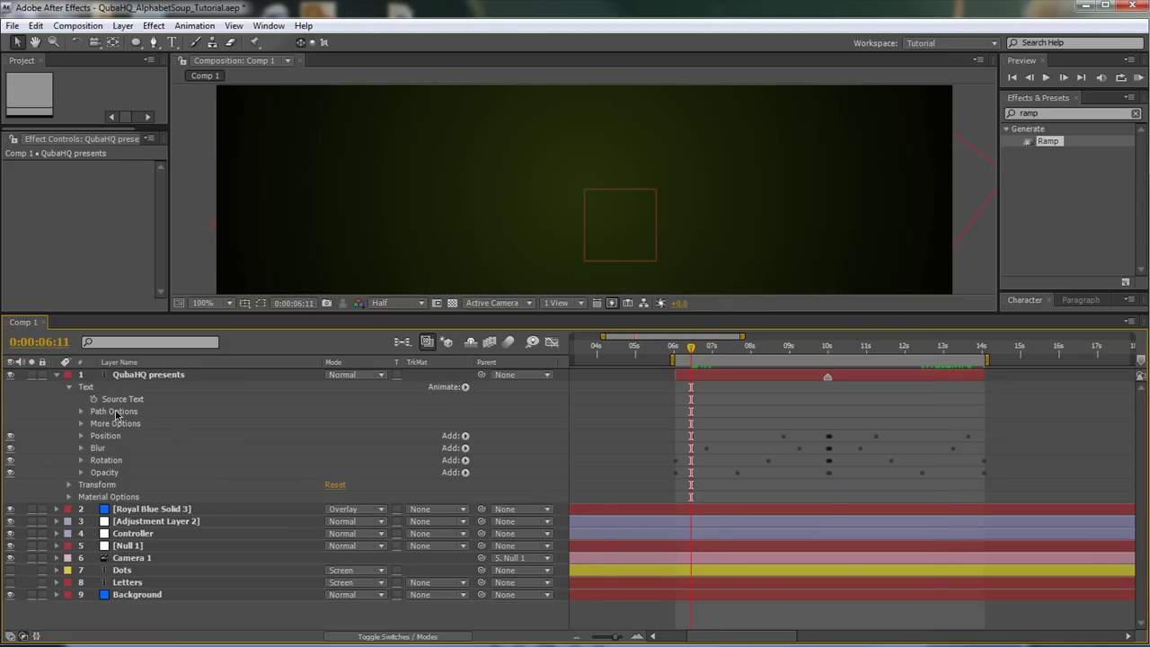
# - Duplicate the Position animator of the QubaHQ presents layer, rename the copy Drift and expand it
pyautogui.click(90, 390)
pyautogui.hotkey('ctrl', 'd')
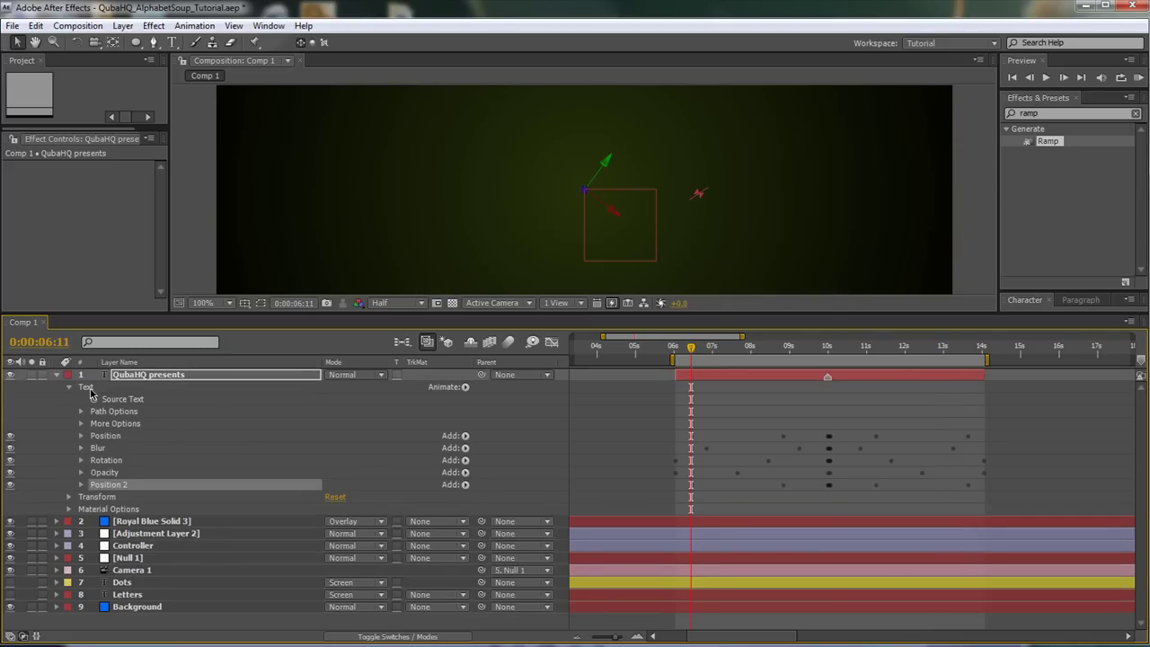
pyautogui.press('Return')
pyautogui.write('Drift')
pyautogui.press('Return')
pyautogui.click(81, 486)
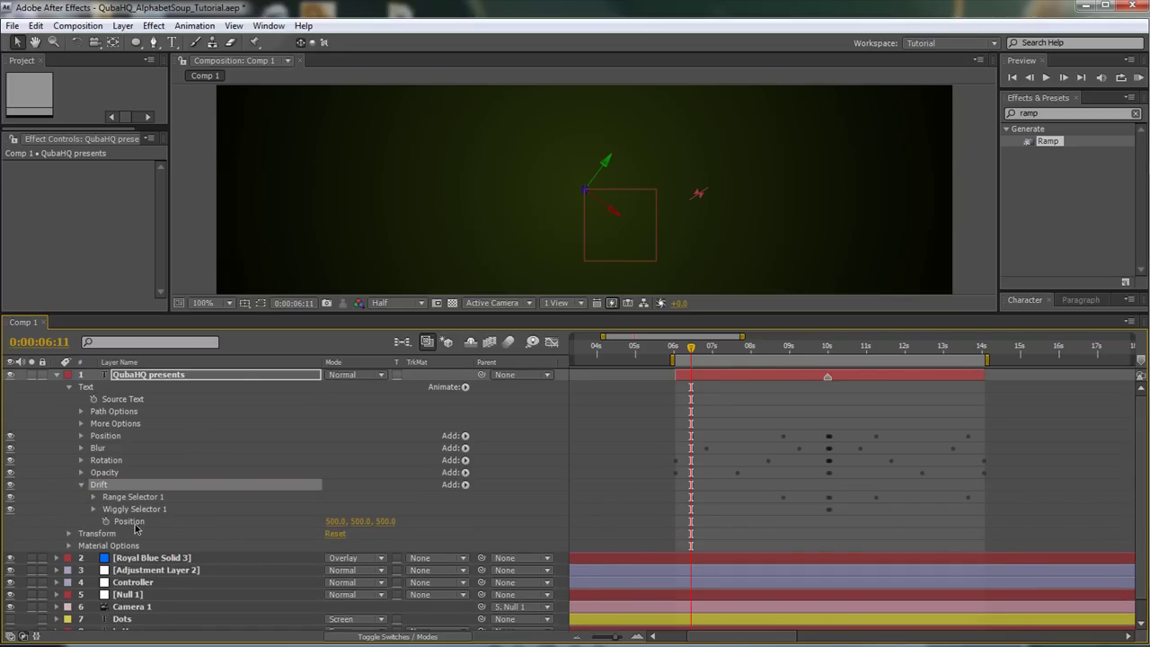
# - Add a Rotation property to the Drift animator and set its Position to 50, 50, 50
pyautogui.click(465, 485)
pyautogui.moveTo(529, 491)
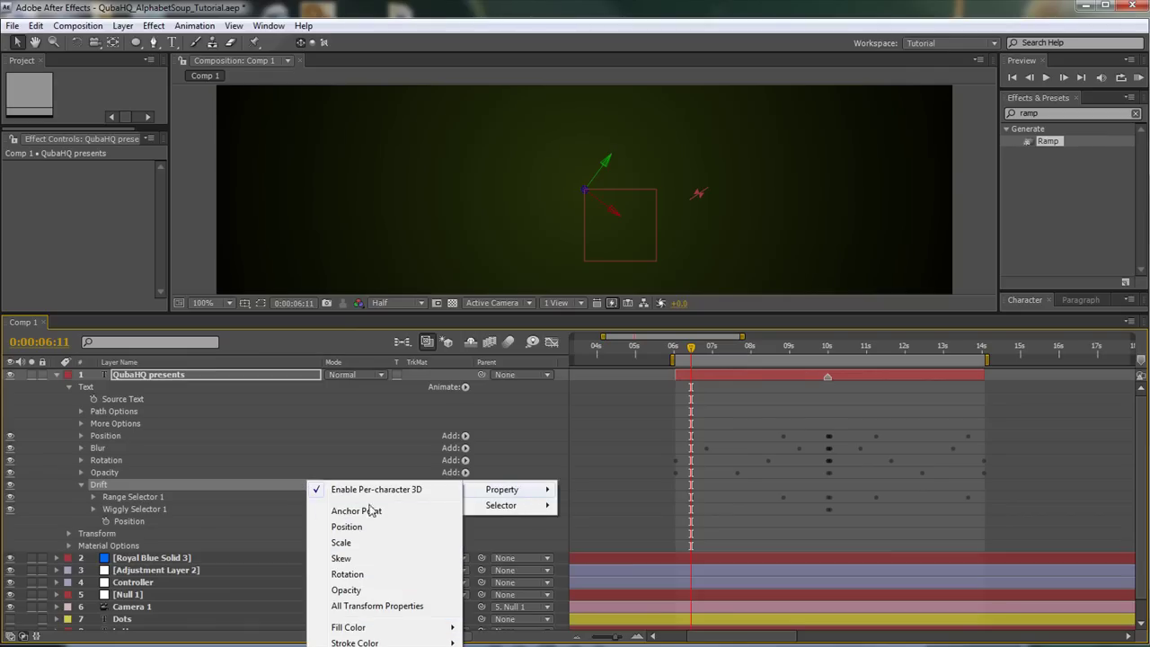
pyautogui.click(368, 570)
pyautogui.click(335, 522)
pyautogui.write('50')
pyautogui.press('Tab')
pyautogui.write('50')
pyautogui.press('Tab')
pyautogui.write('50')
pyautogui.press('Tab')
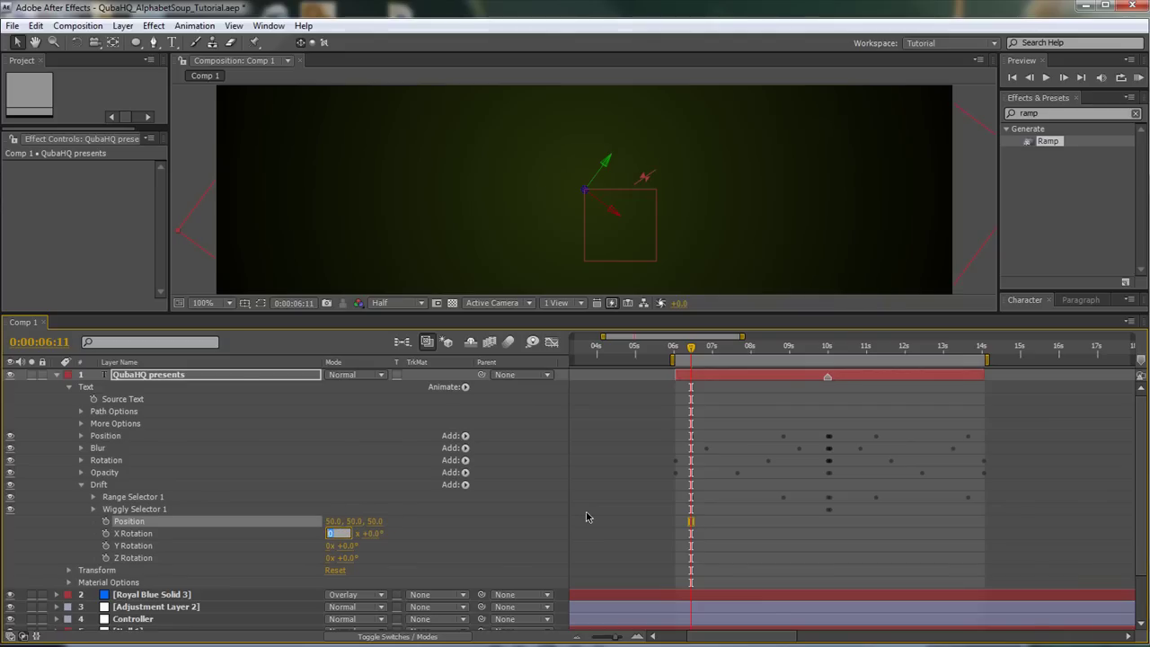
# - Set the Drift animator's X and Y Rotation to 15° and its Z Rotation to 25°
pyautogui.press('Tab')
pyautogui.write('15')
pyautogui.press('Tab')
pyautogui.press('Tab')
pyautogui.write('15')
pyautogui.press('Tab')
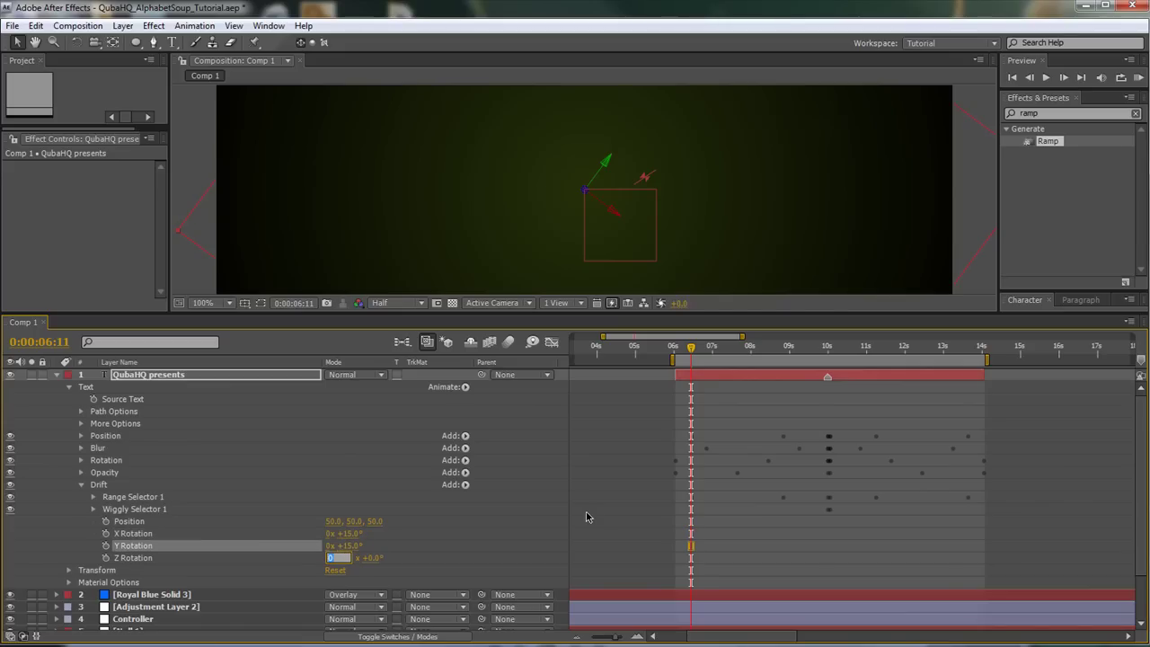
pyautogui.press('Tab')
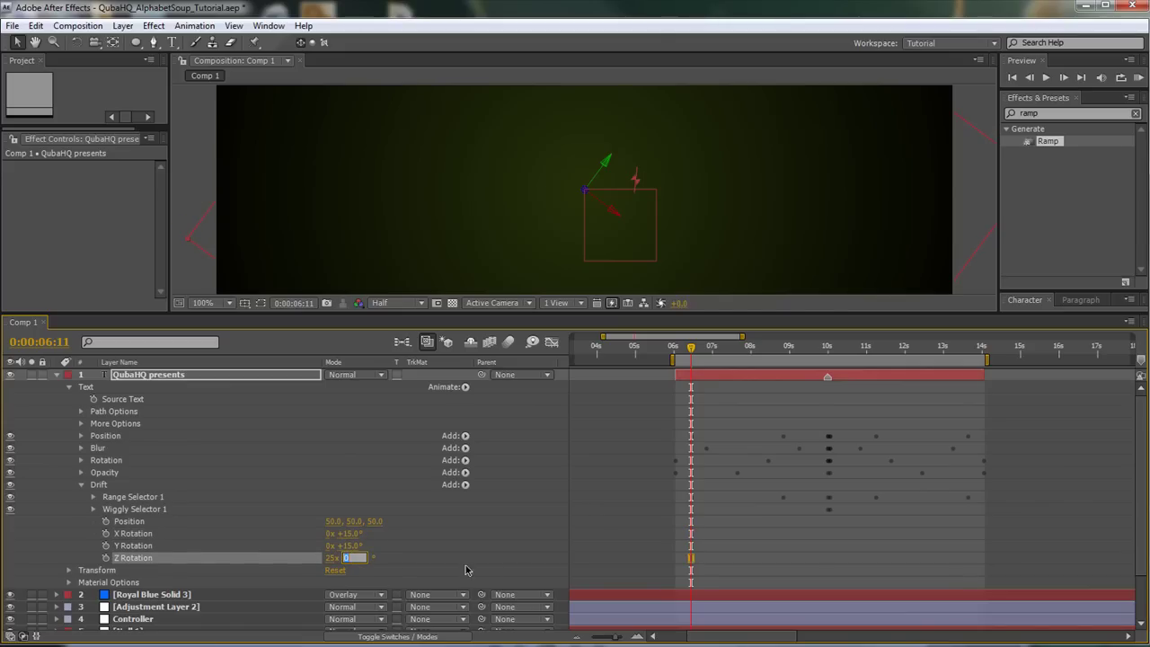
pyautogui.click(330, 558)
pyautogui.press('Tab')
pyautogui.write('25')
pyautogui.press('Return')
# - Set Wiggles/Second in the Drift animator's Wiggly Selector to 0.4, leaving the animator collapsed
pyautogui.click(93, 510)
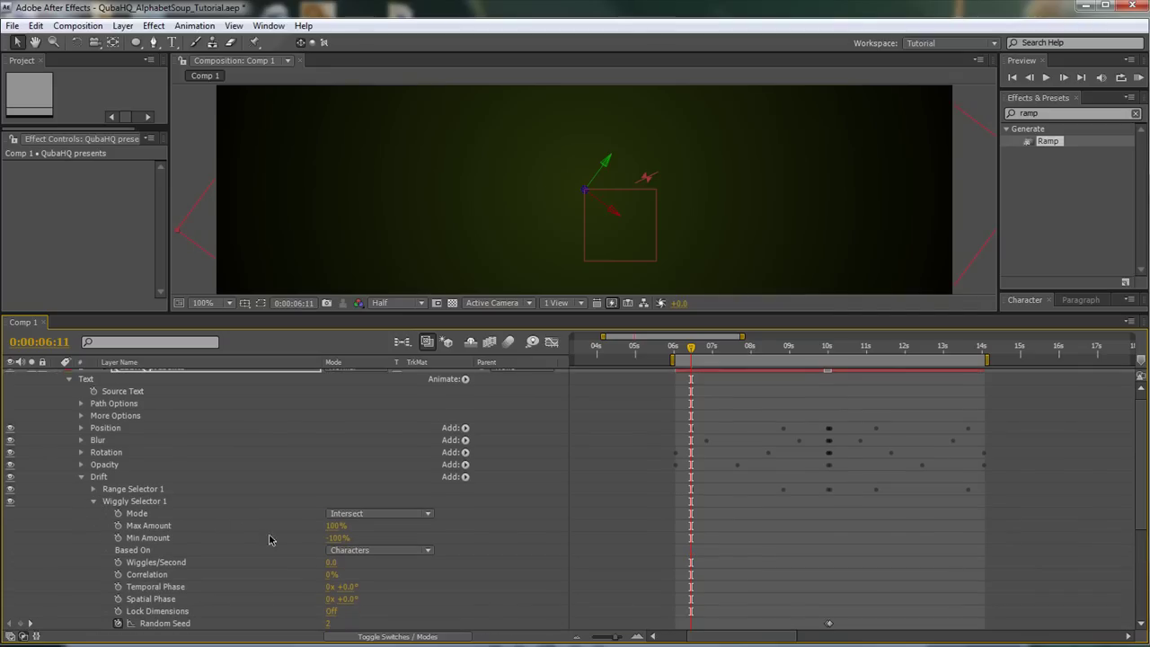
pyautogui.click(329, 563)
pyautogui.write('0.4')
pyautogui.press('Return')
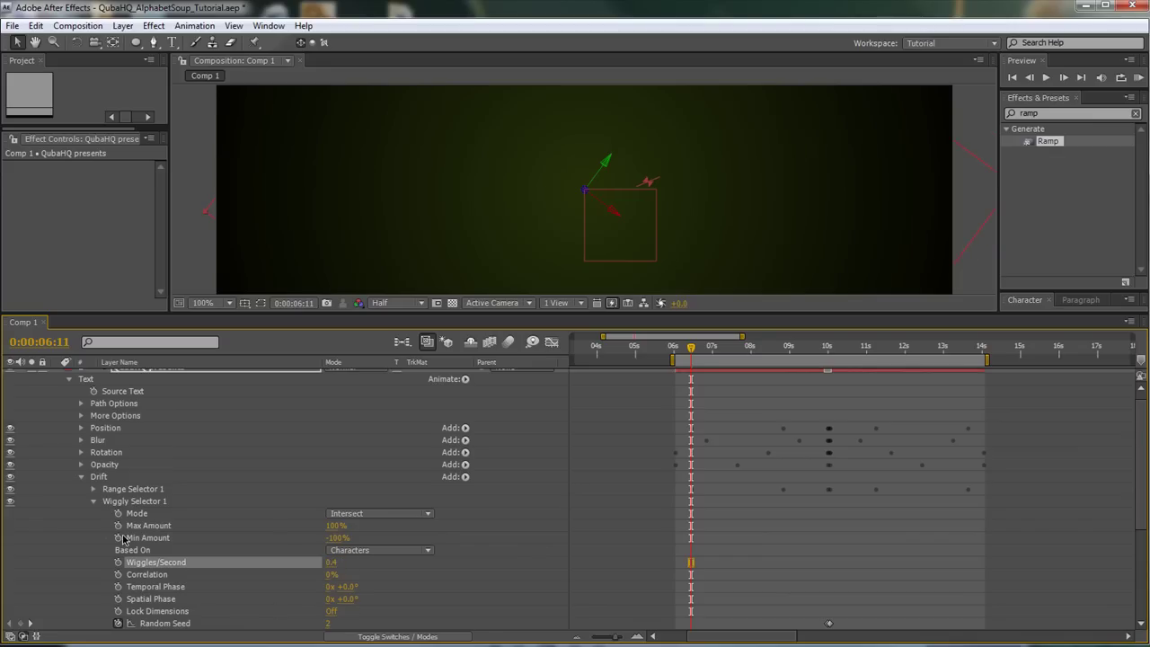
pyautogui.click(94, 502)
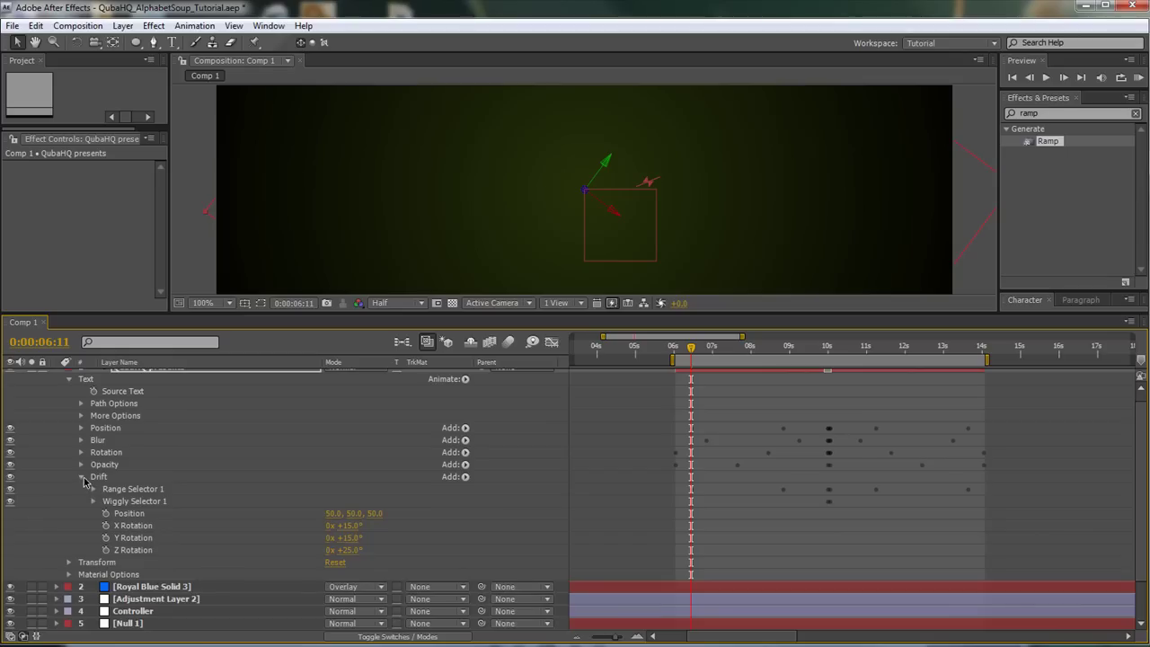
pyautogui.click(82, 478)
# - Preview the title animation in an enlarged composition view and move the QubaHQ presents layer directly above Background
pyautogui.moveTo(651, 315); pyautogui.dragTo(649, 426)
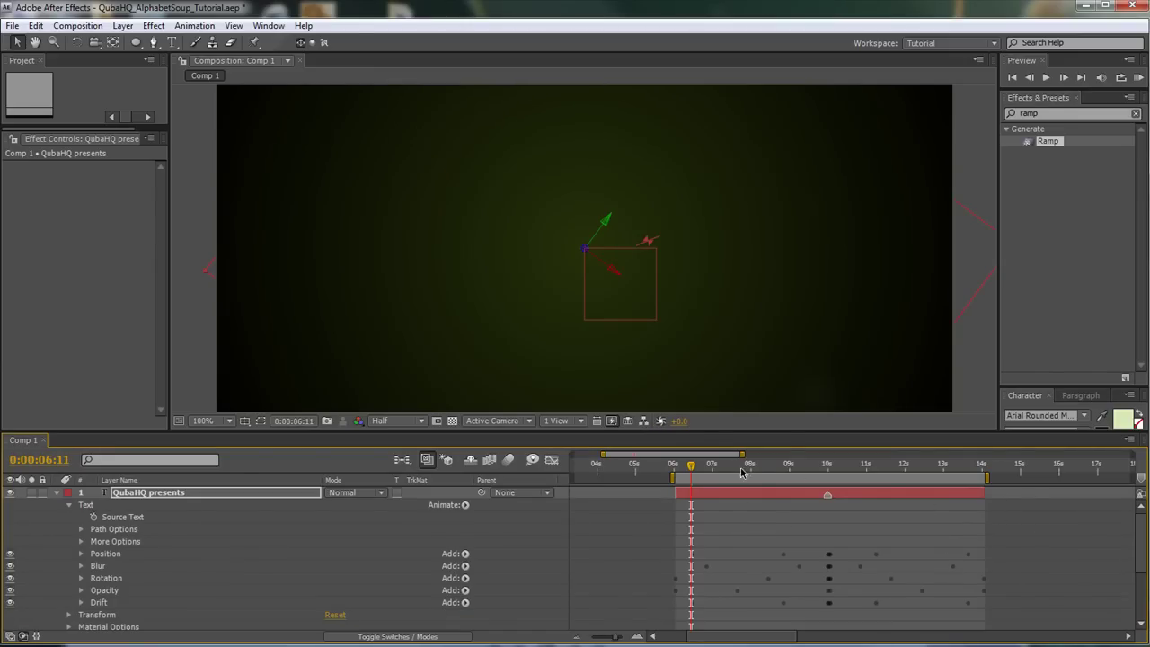
pyautogui.press('space')
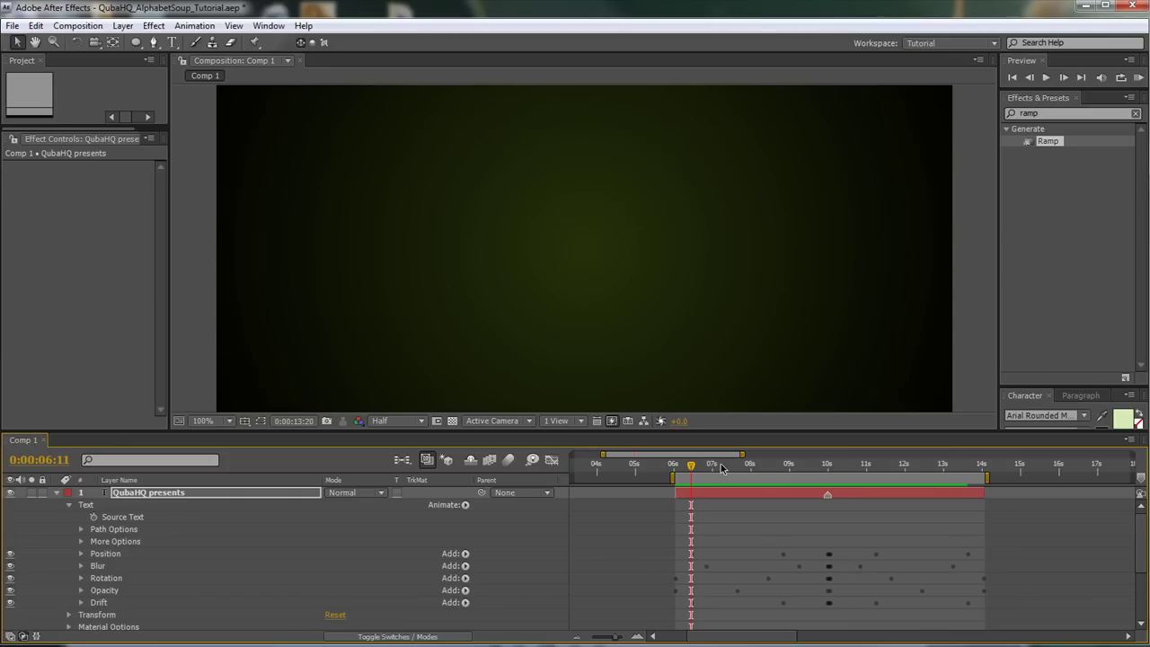
pyautogui.click(56, 493)
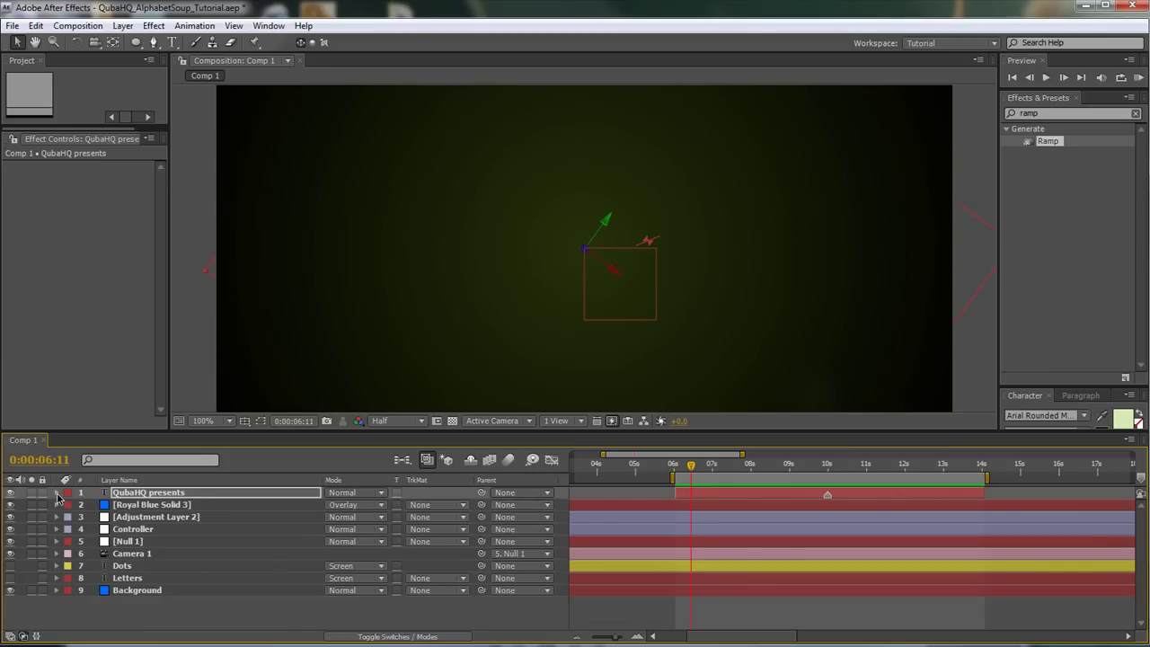
pyautogui.moveTo(166, 493); pyautogui.dragTo(168, 594)
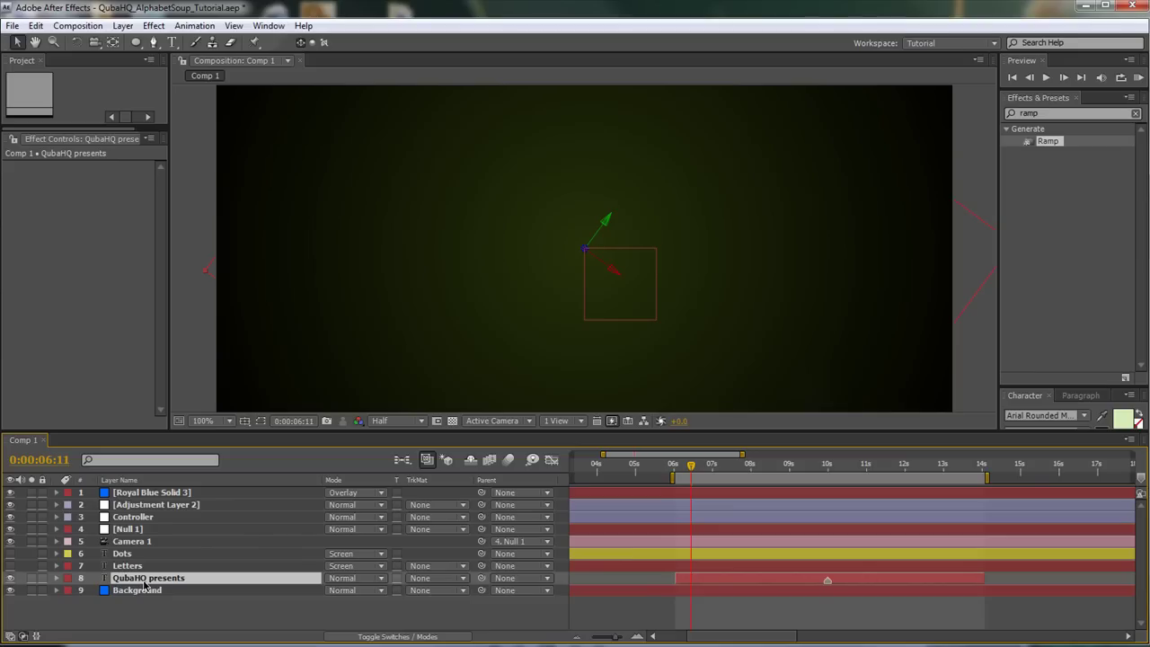
# - Duplicate the Text Color control on the Controller layer and rename the copy Title Color
pyautogui.click(132, 517)
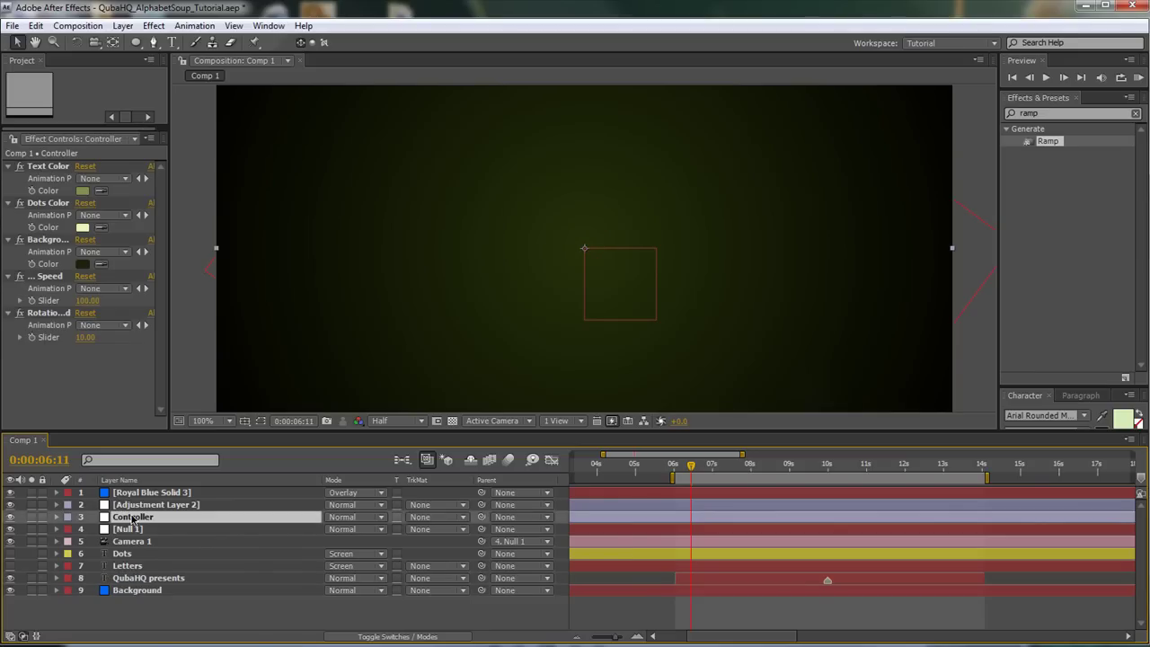
pyautogui.click(51, 167)
pyautogui.hotkey('ctrl', 'd')
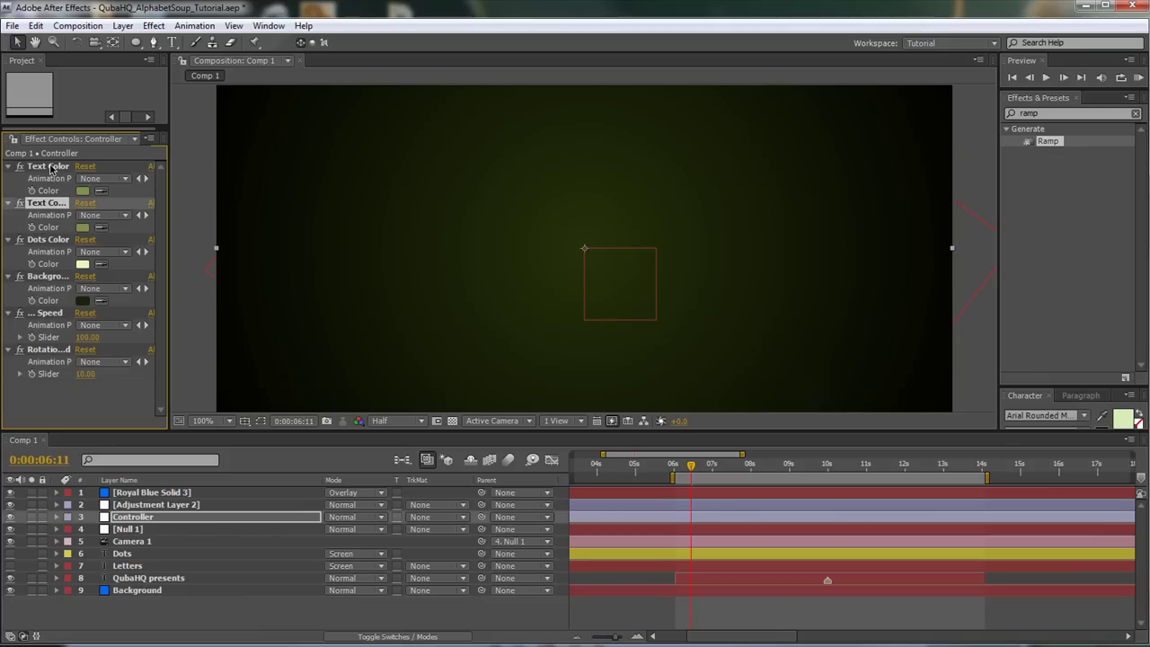
pyautogui.press('Return')
pyautogui.write('Te')
pyautogui.press('Return')
# - Add a Fill Color animator to the text of the QubaHQ presents layer
pyautogui.click(130, 579)
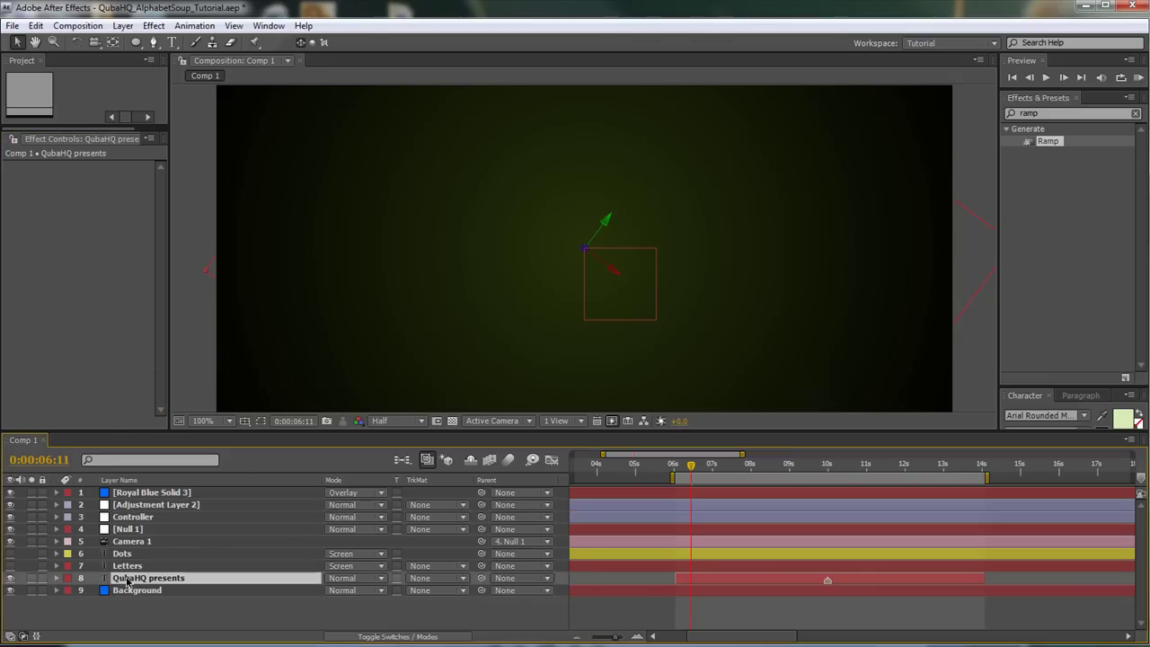
pyautogui.click(56, 578)
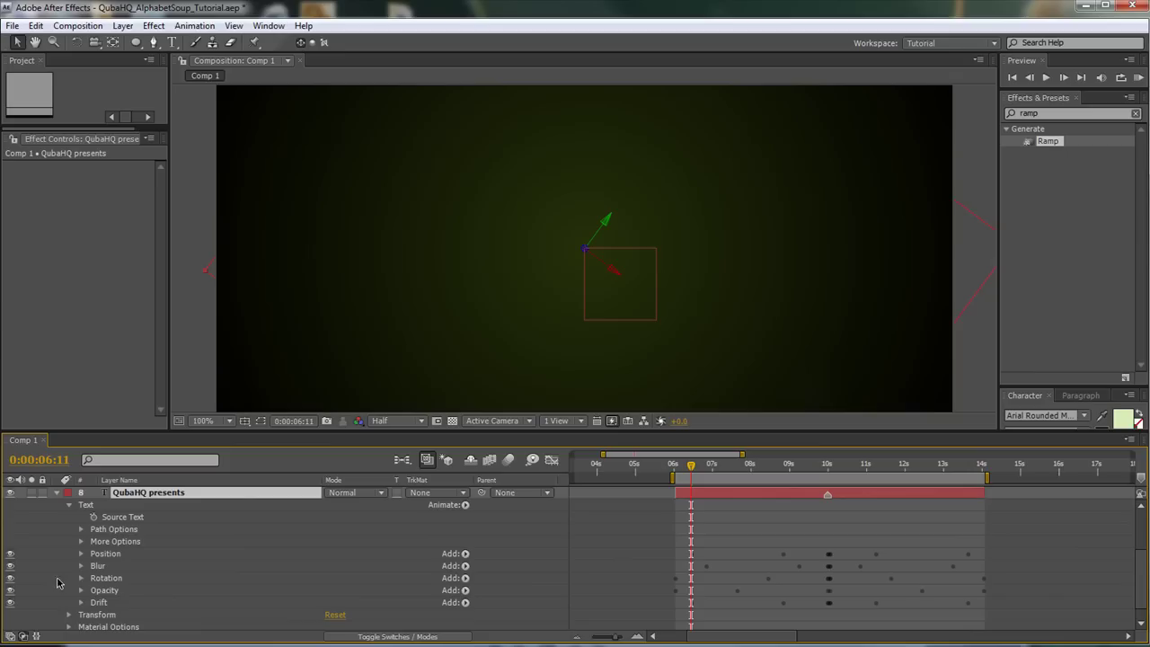
pyautogui.moveTo(334, 432); pyautogui.dragTo(345, 234)
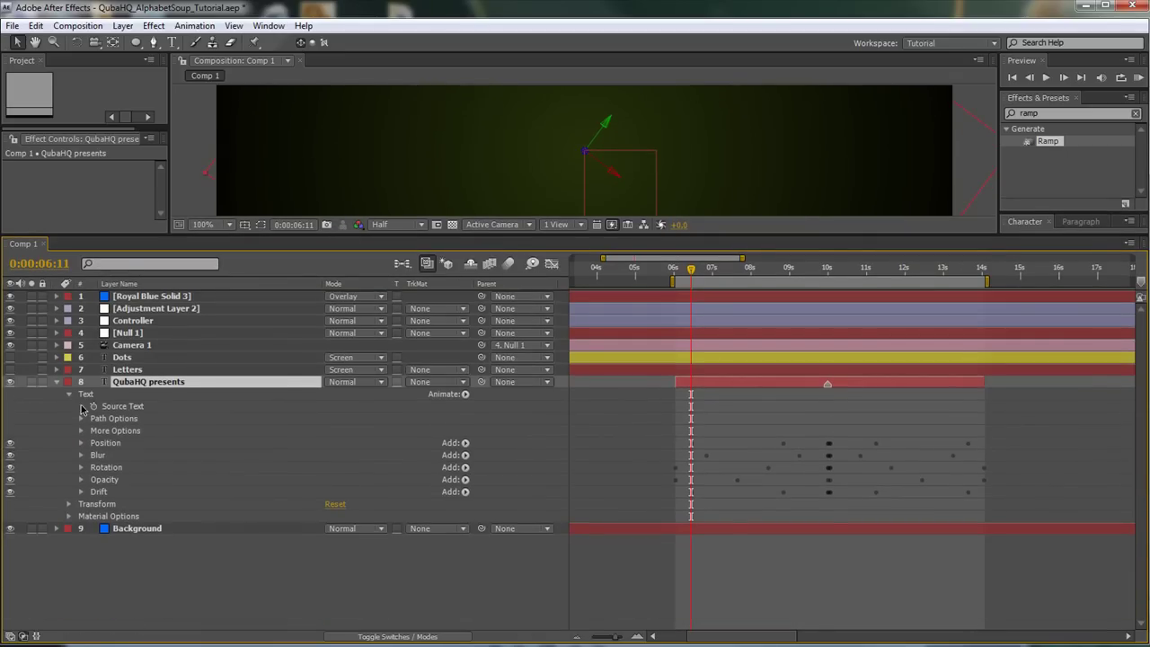
pyautogui.click(464, 399)
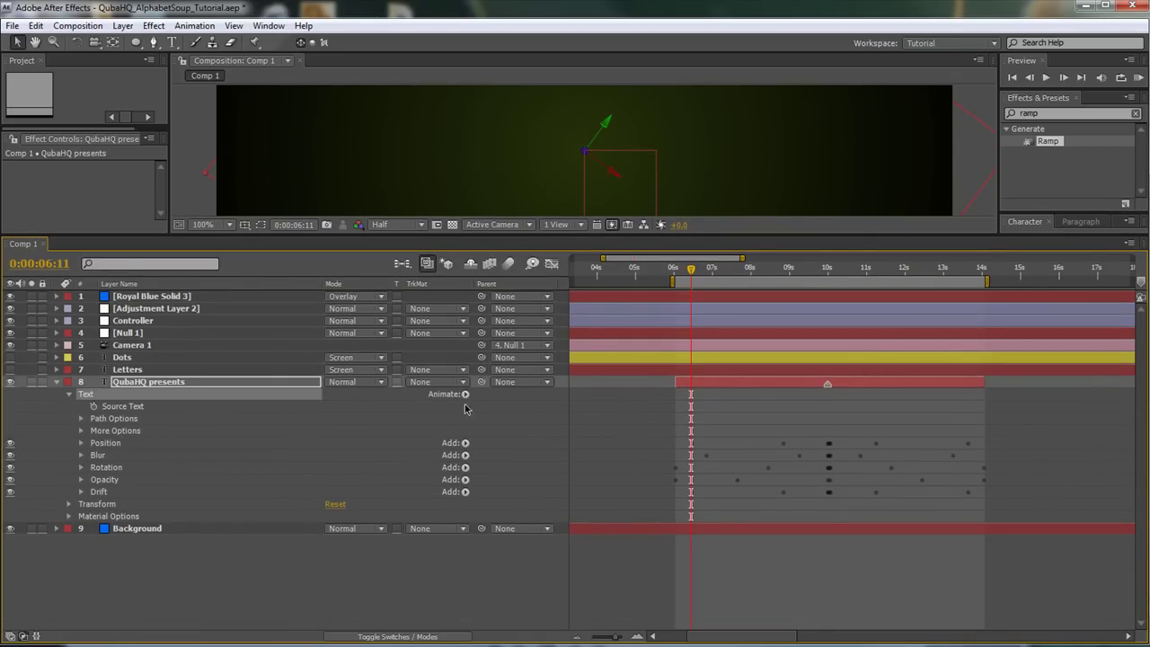
pyautogui.click(466, 395)
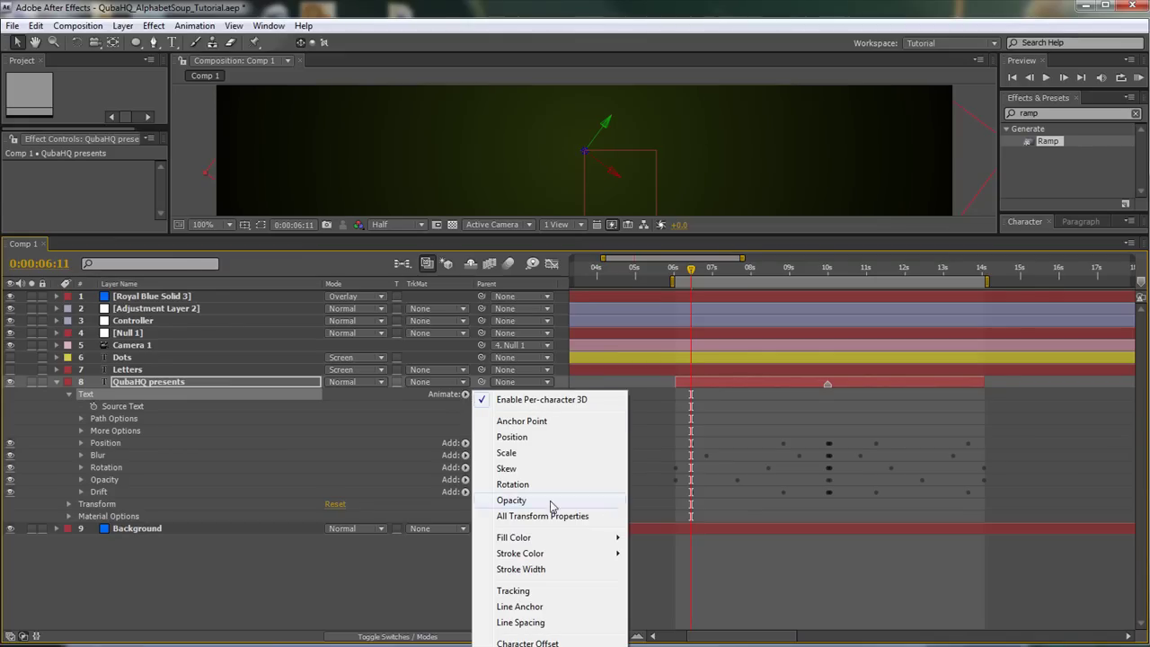
pyautogui.moveTo(550, 543)
pyautogui.click(404, 534)
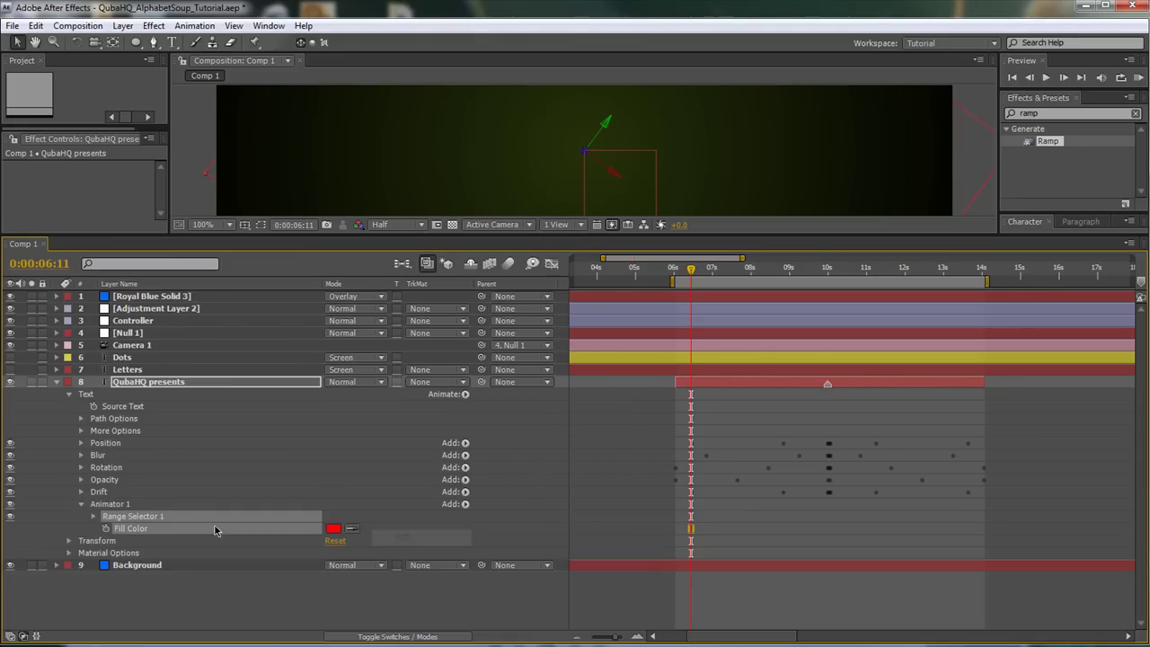
# - Rename the new fill animator Linked Color Control and place it above the Position animator
pyautogui.click(109, 505)
pyautogui.press('Return')
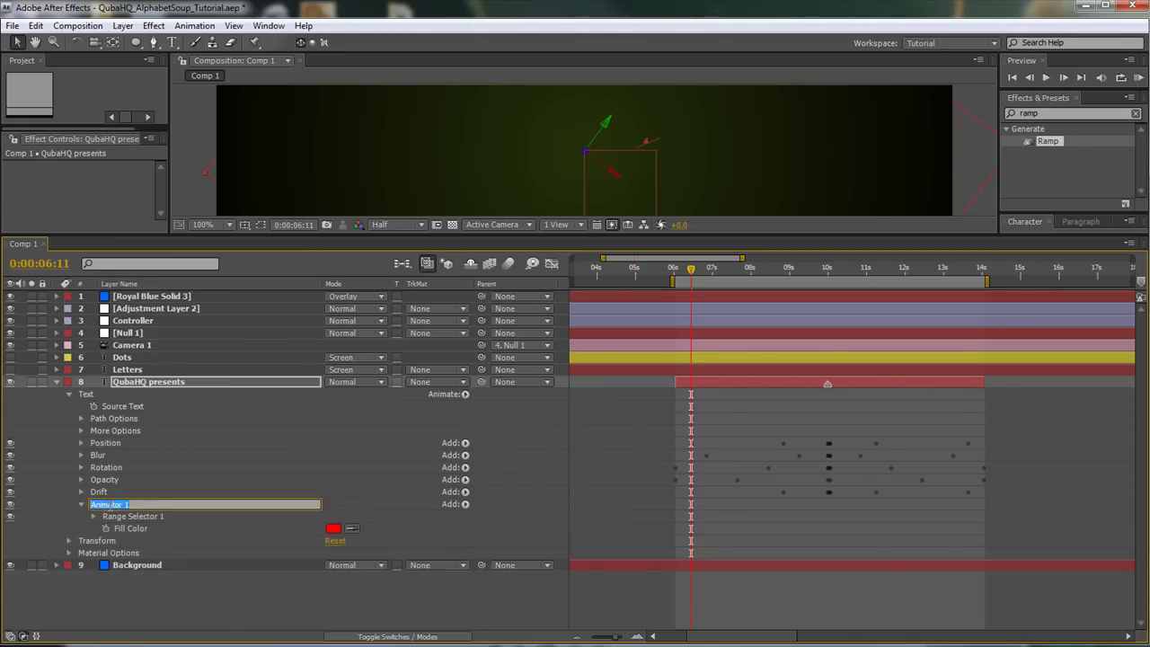
pyautogui.write('Linked Color Control')
pyautogui.moveTo(109, 508); pyautogui.dragTo(126, 445)
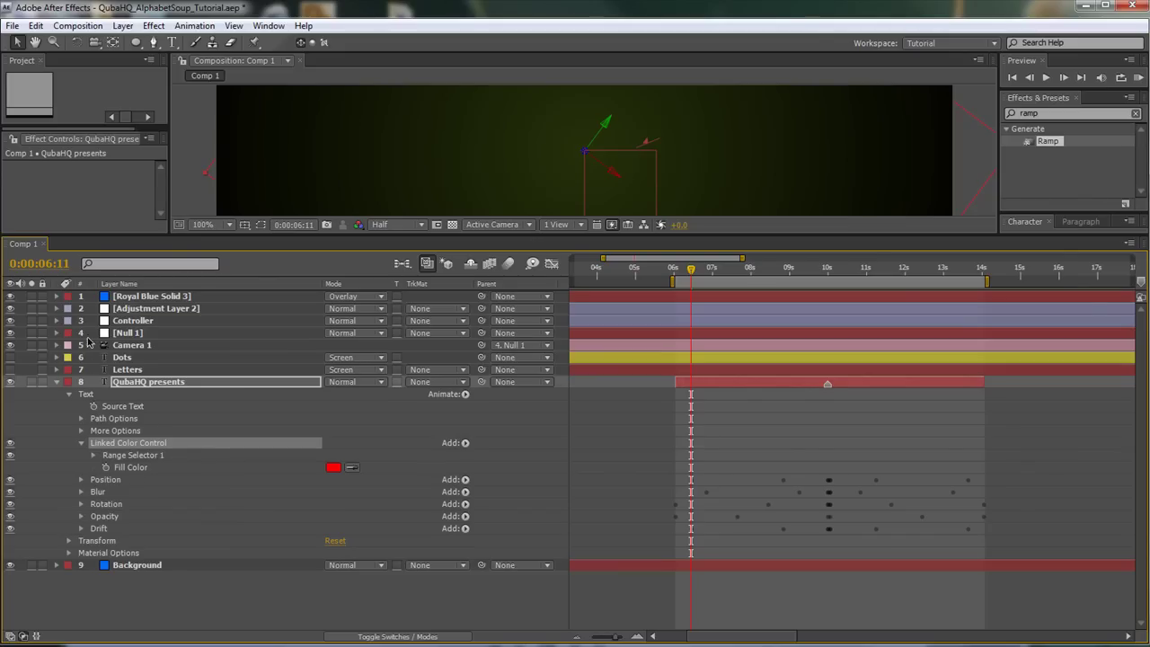
# - Link the Linked Color Control animator's Fill Color by expression to the Controller's Title Color, and collapse the title layer
pyautogui.click(56, 321)
pyautogui.click(82, 380)
pyautogui.click(79, 357)
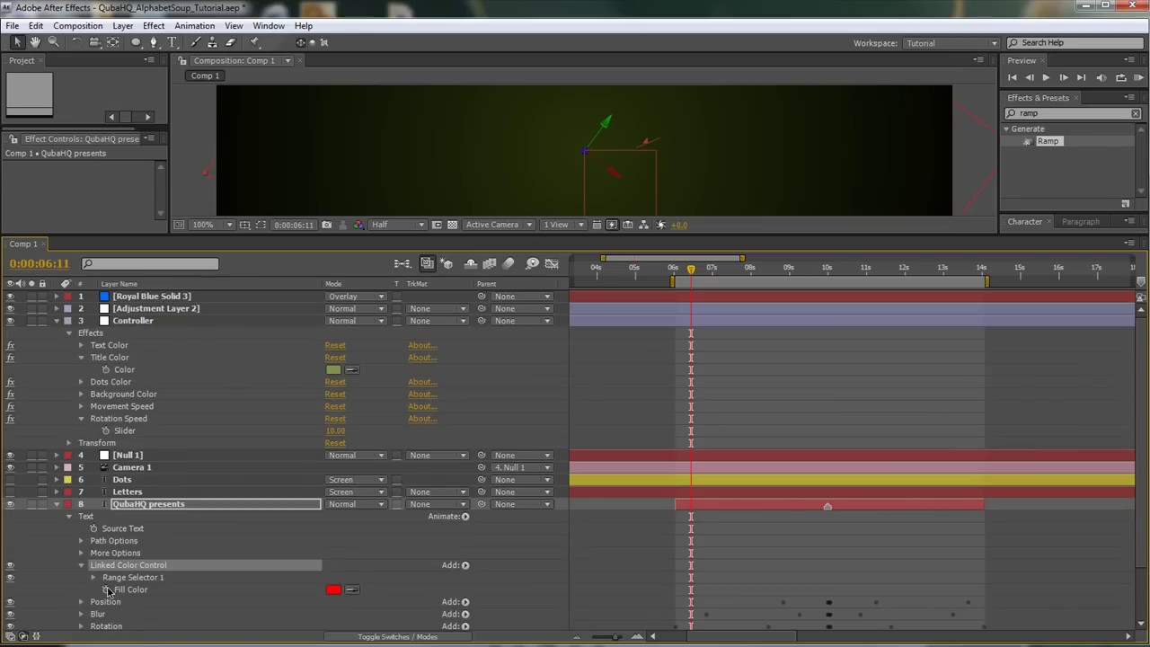
pyautogui.keyDown('alt'); pyautogui.click(106, 589); pyautogui.keyUp('alt')
pyautogui.moveTo(366, 601); pyautogui.dragTo(125, 369)
pyautogui.click(216, 384)
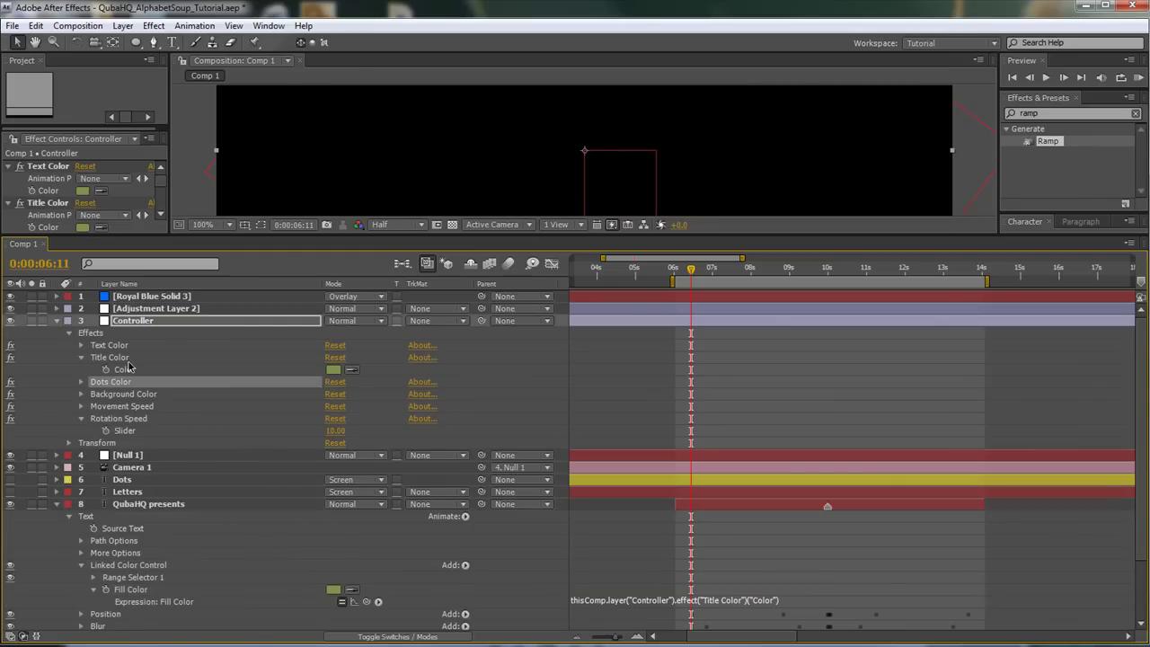
pyautogui.click(57, 504)
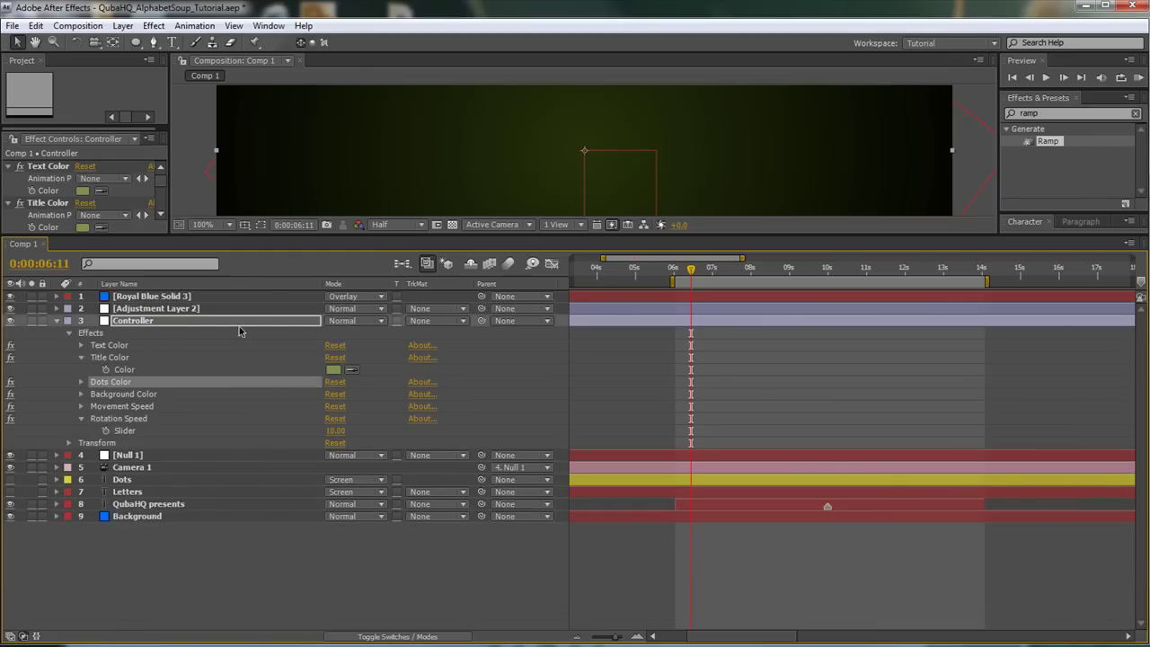
# - Enlarge the composition view, go to 0:00:09:11 and adjust the Controller's Title Color to a muted olive green
pyautogui.moveTo(290, 238); pyautogui.dragTo(295, 420)
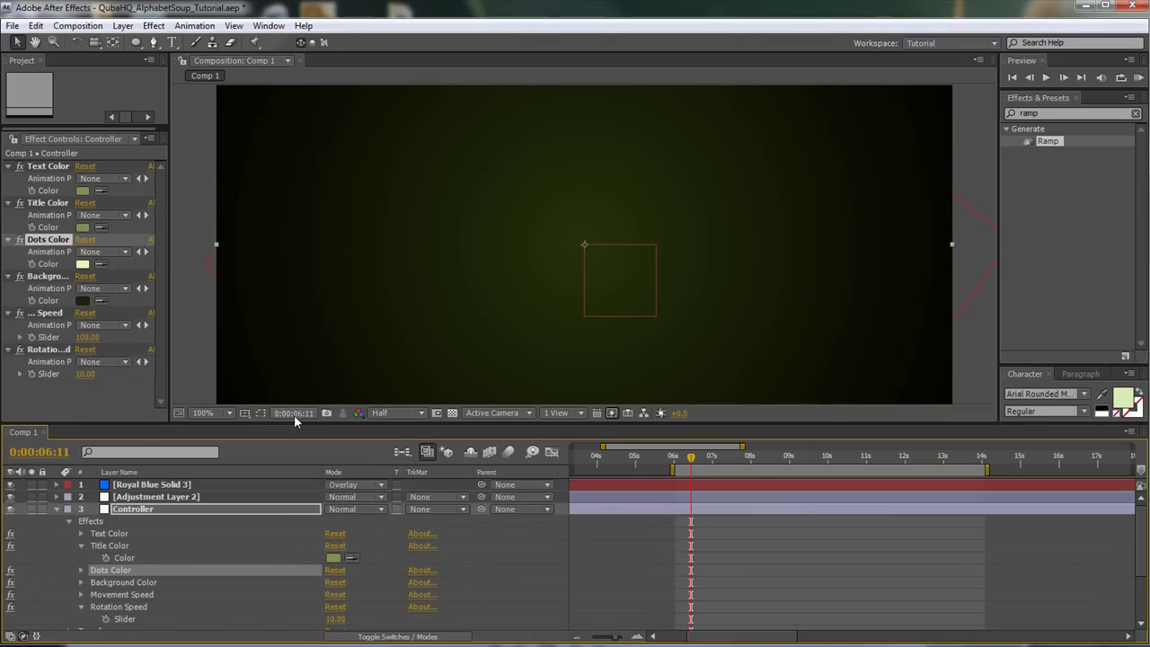
pyautogui.moveTo(753, 460); pyautogui.dragTo(806, 460)
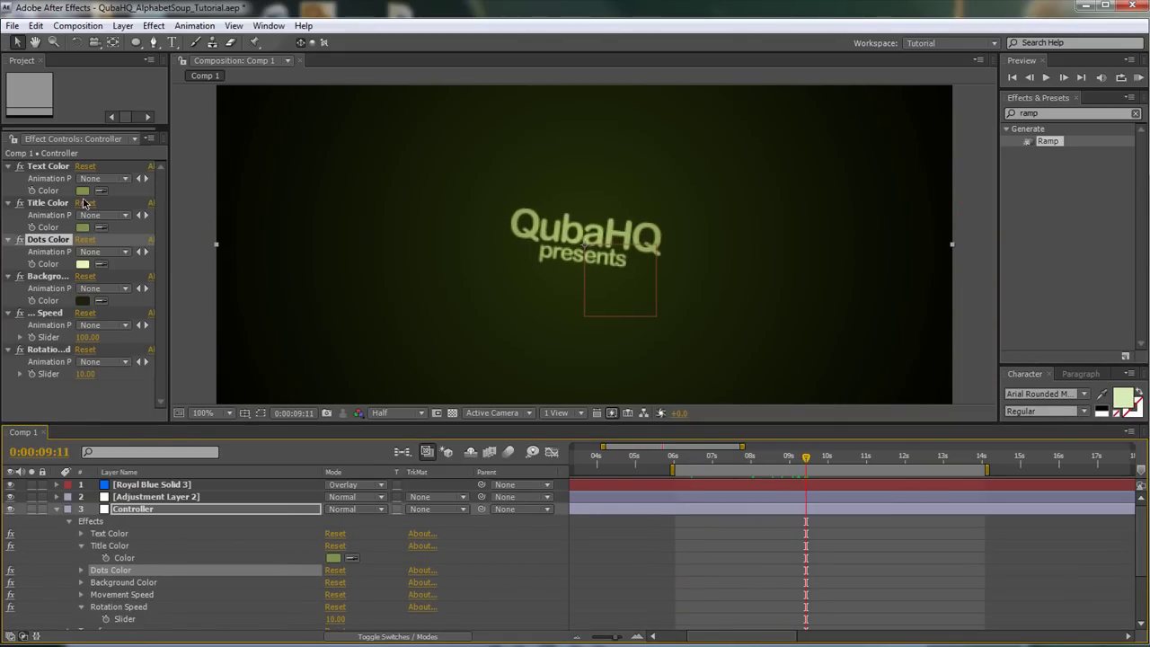
pyautogui.click(84, 227)
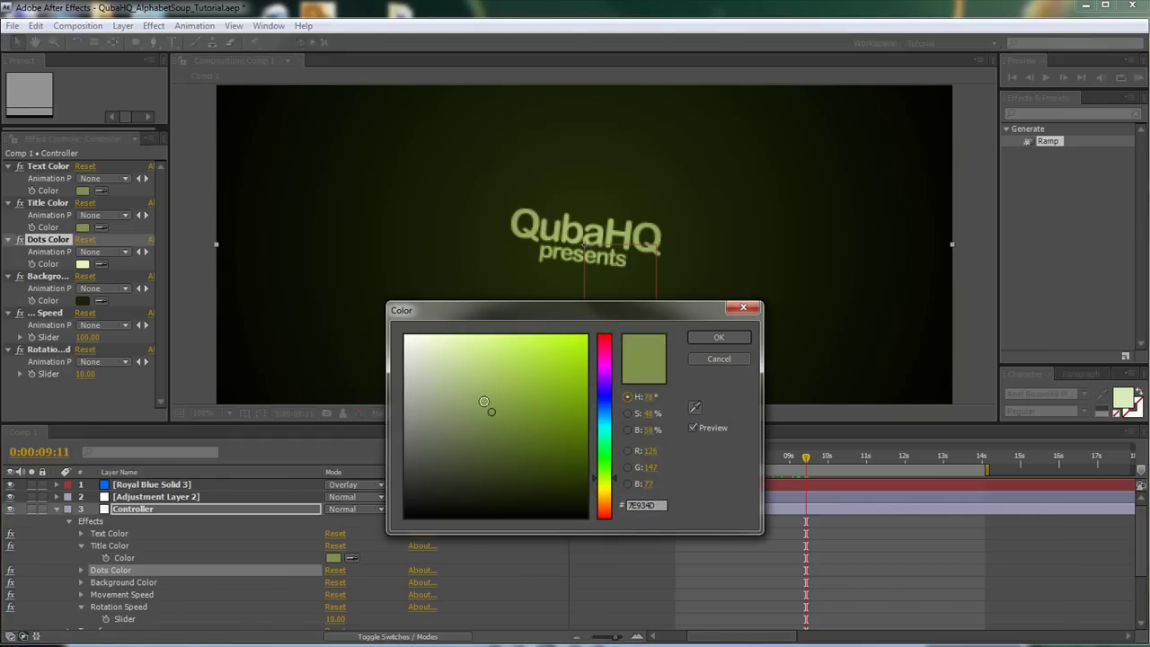
pyautogui.click(719, 337)
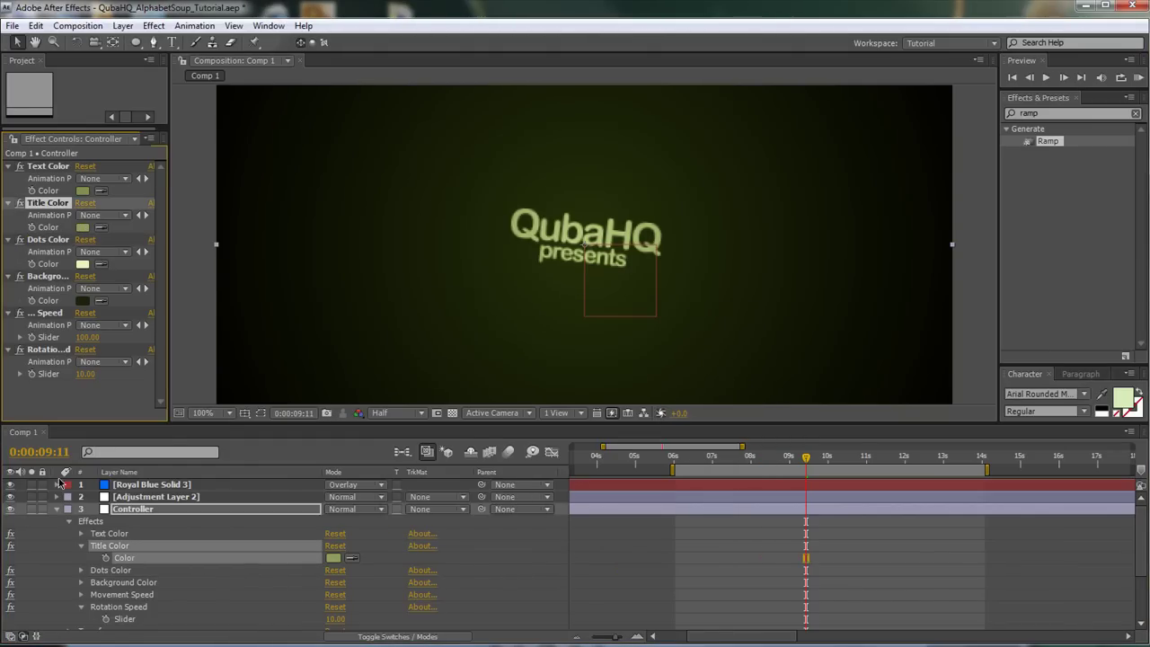
# - Collapse the Controller layer and turn the Dots and Letters layers' visibility back on
pyautogui.click(56, 509)
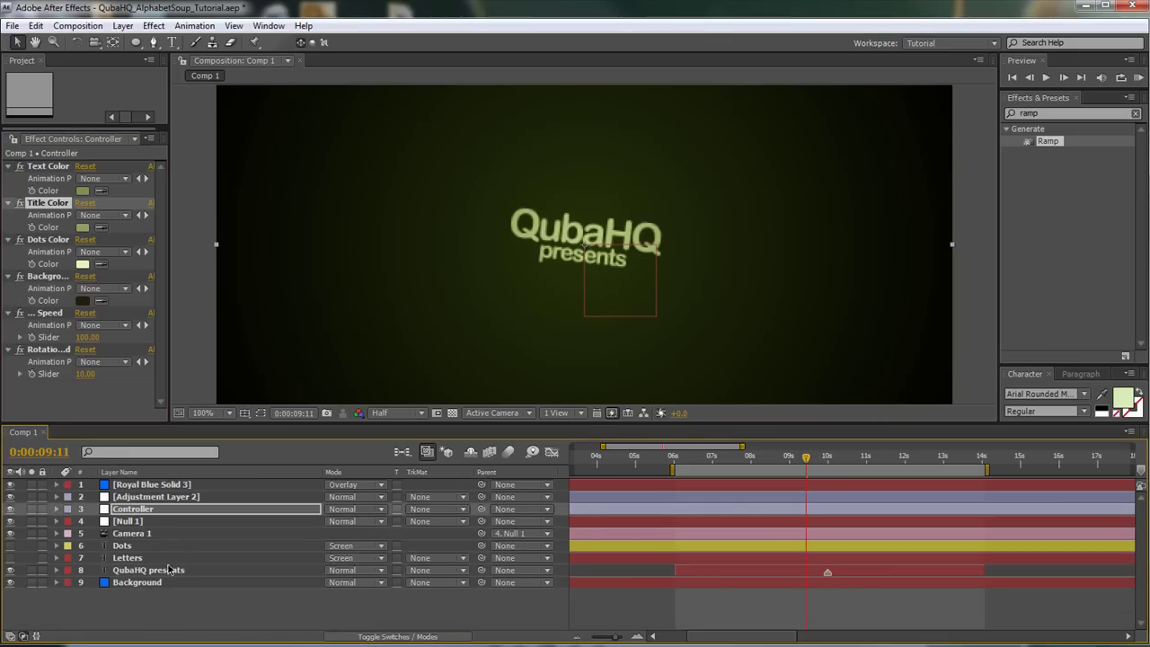
pyautogui.click(11, 546)
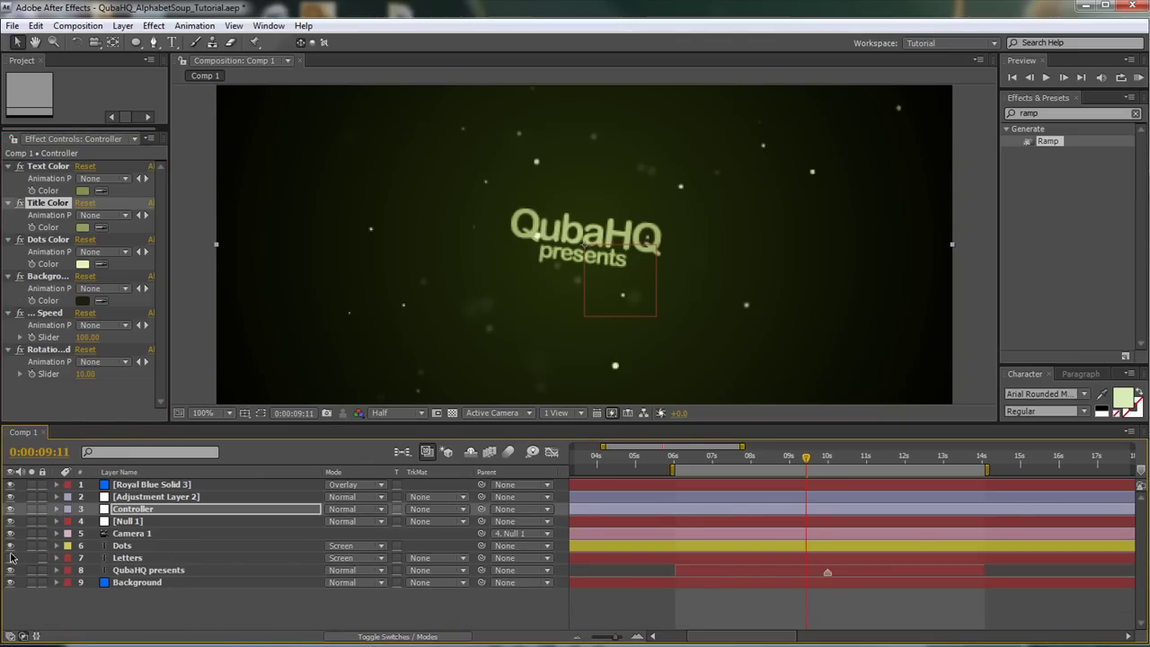
pyautogui.click(11, 559)
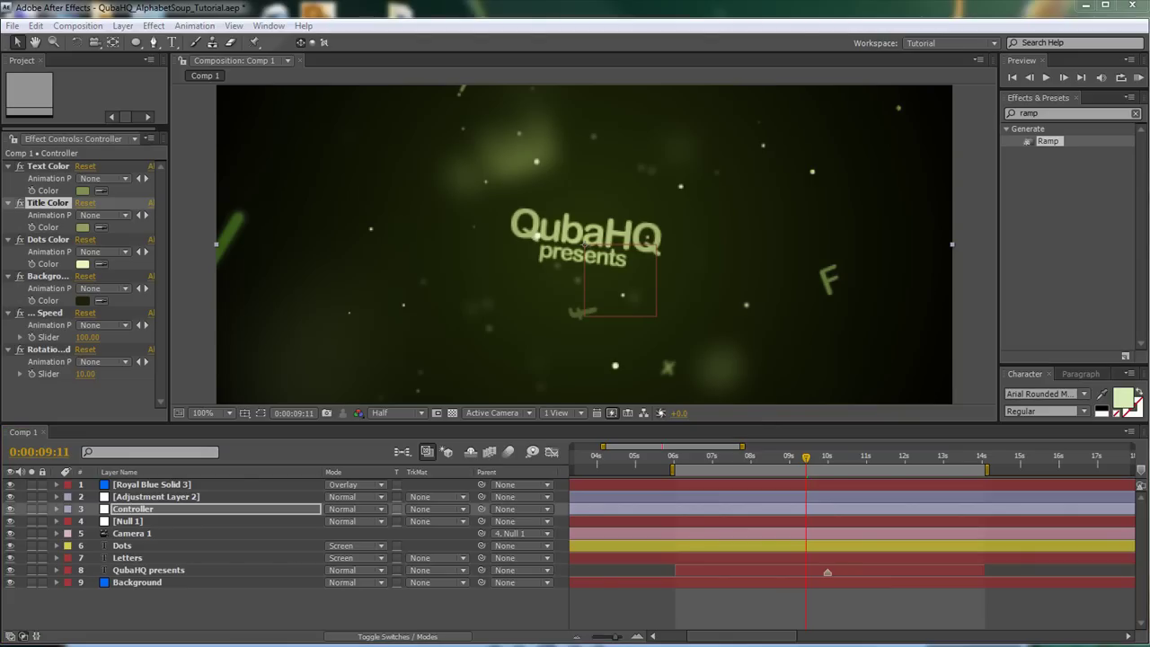
# - Extend the end of the composition's work area to about 28 seconds
pyautogui.hscroll(-3, 620, 640)
pyautogui.moveTo(619, 638); pyautogui.dragTo(598, 637)
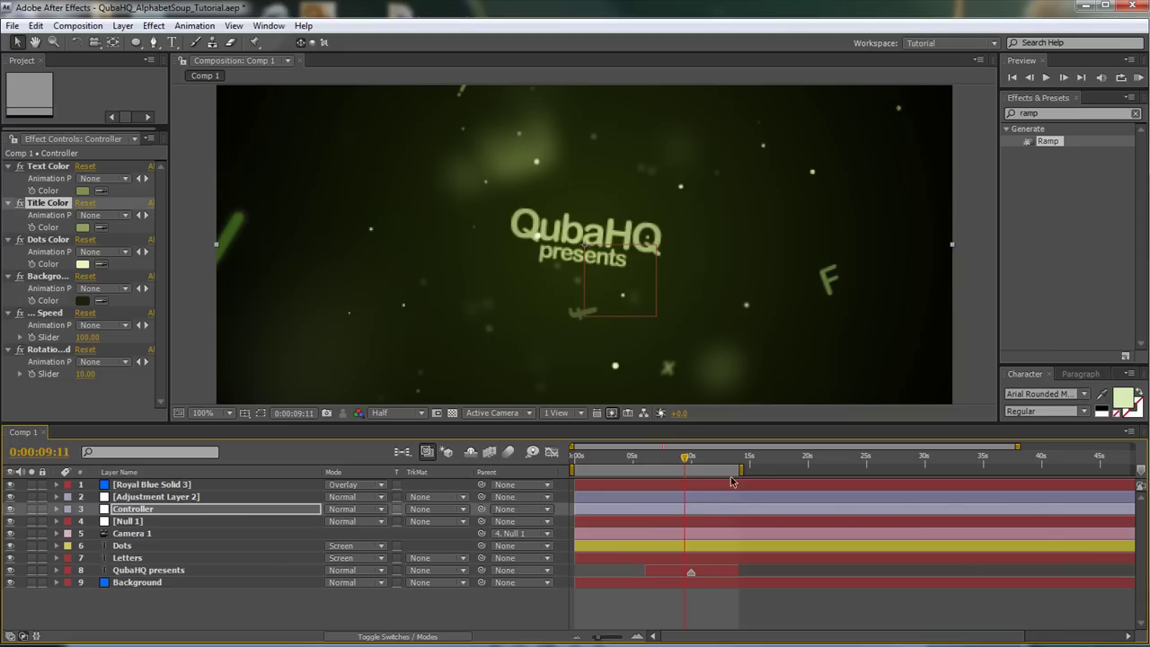
pyautogui.moveTo(747, 469); pyautogui.dragTo(909, 469)
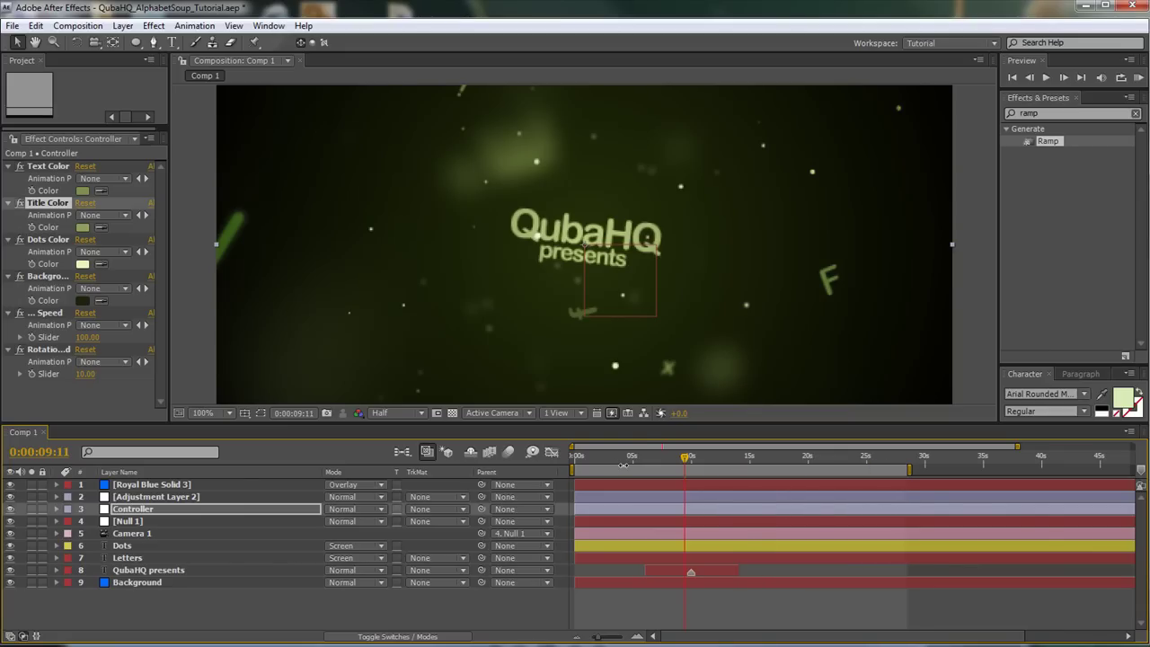
# - Fit the composition view up to 100% and scrub between the start and about 10 seconds to examine the title reveal among the letters
pyautogui.click(221, 413)
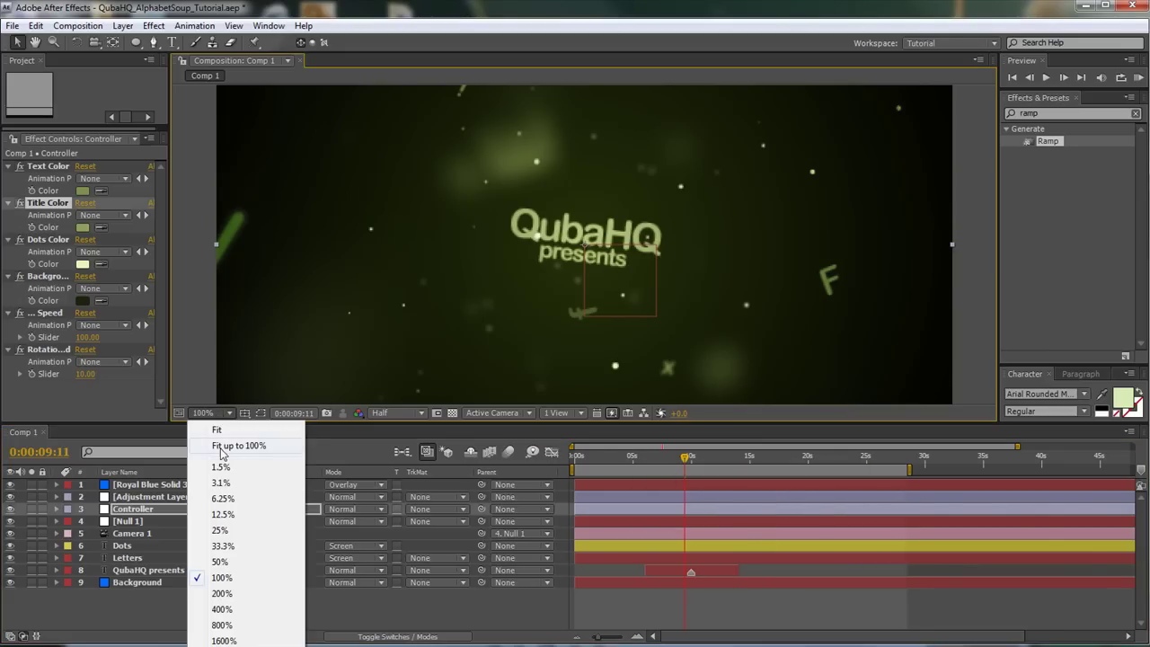
pyautogui.click(221, 446)
pyautogui.click(576, 457)
pyautogui.moveTo(576, 458); pyautogui.dragTo(660, 456)
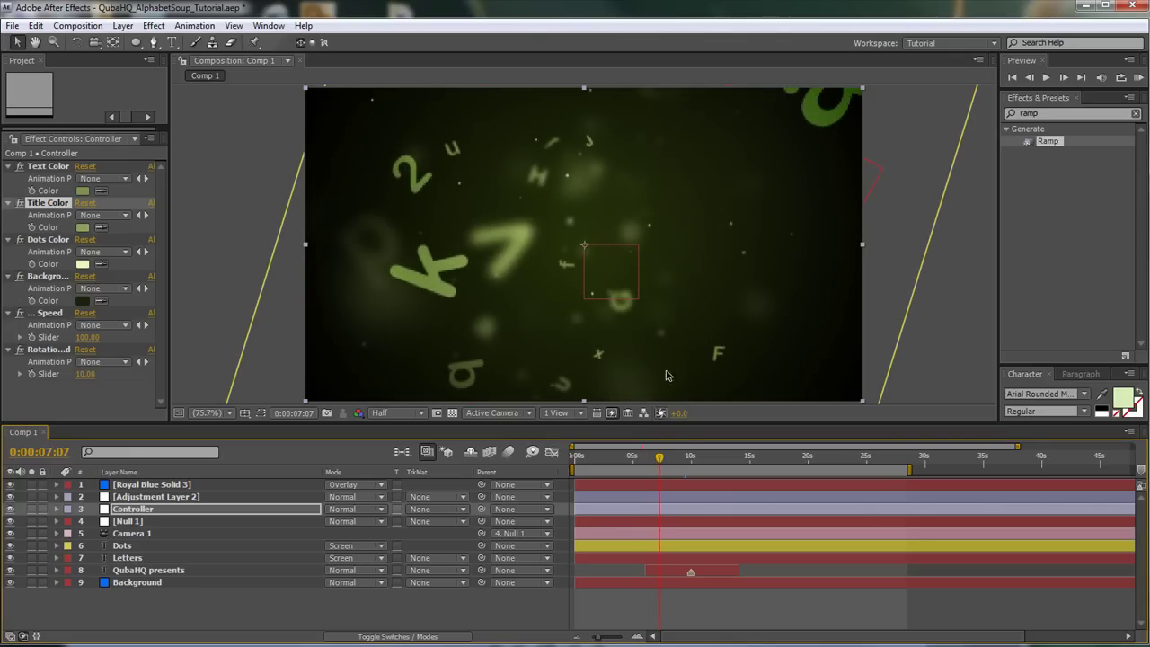
pyautogui.moveTo(662, 461); pyautogui.dragTo(686, 465)
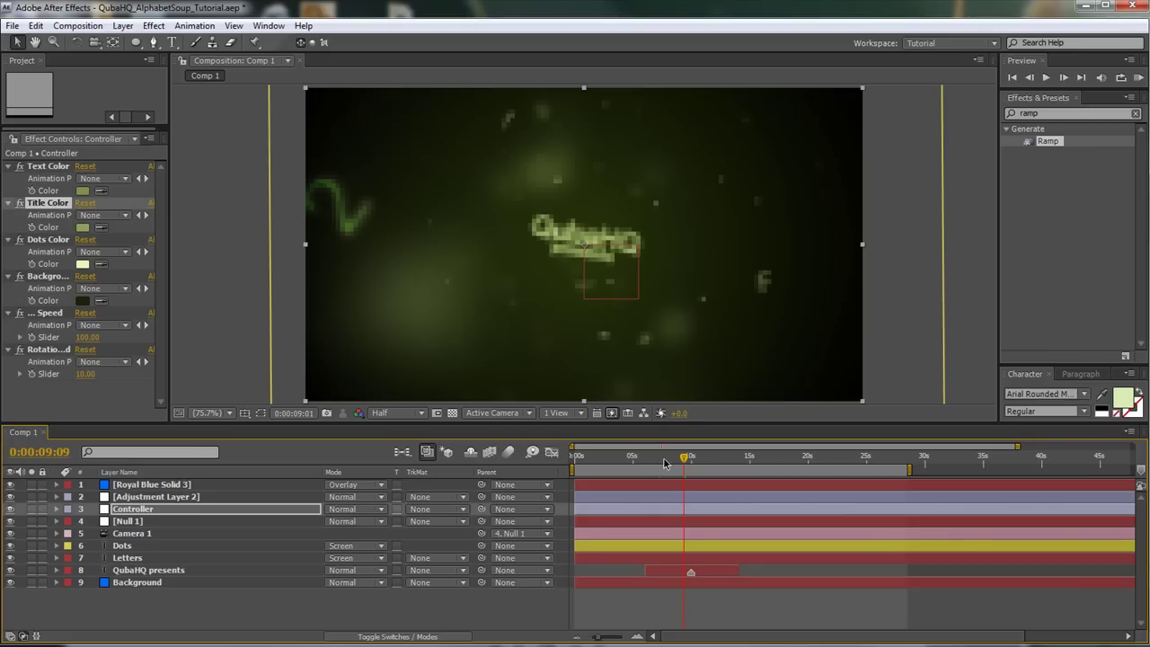
pyautogui.moveTo(665, 463); pyautogui.dragTo(688, 459)
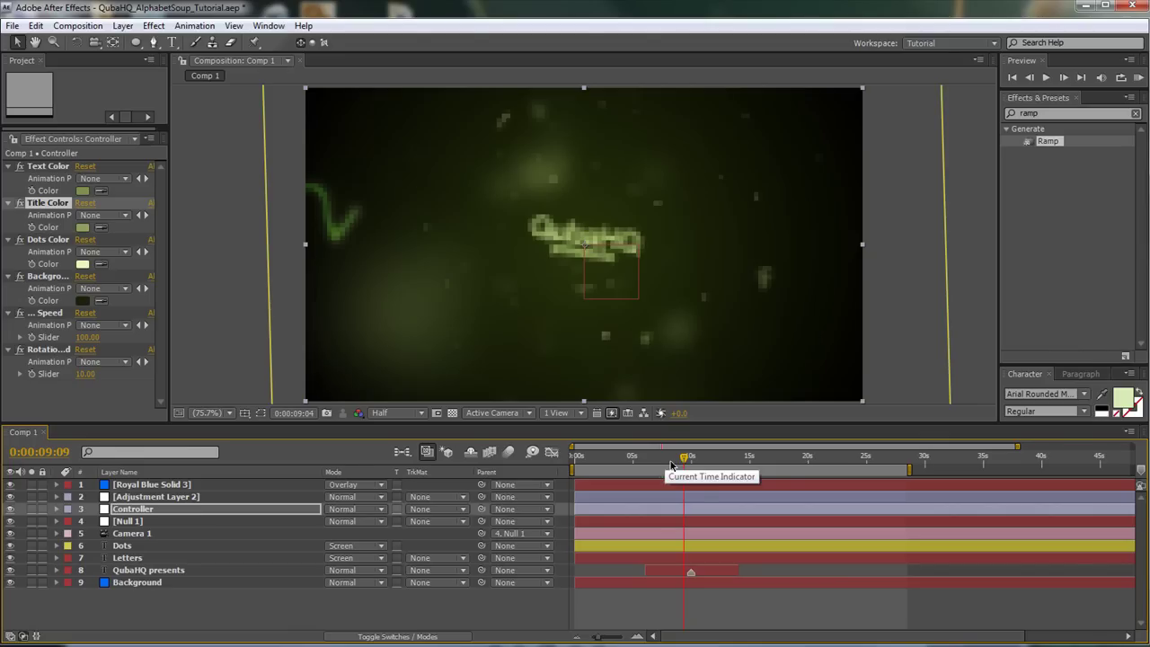
pyautogui.moveTo(671, 464)
pyautogui.mouseDown()
pyautogui.moveTo(686, 462)
pyautogui.moveTo(668, 462)
pyautogui.mouseUp()
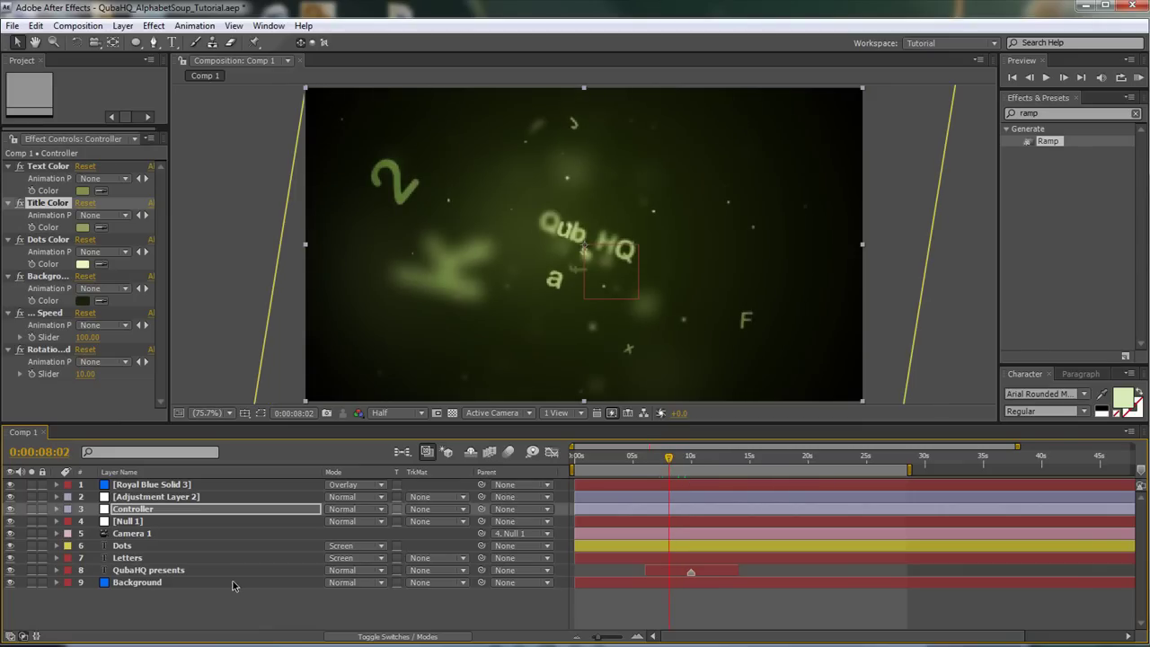
# - Open the Wiggly Selector settings of the Main position animator on the Letters layer
pyautogui.click(134, 559)
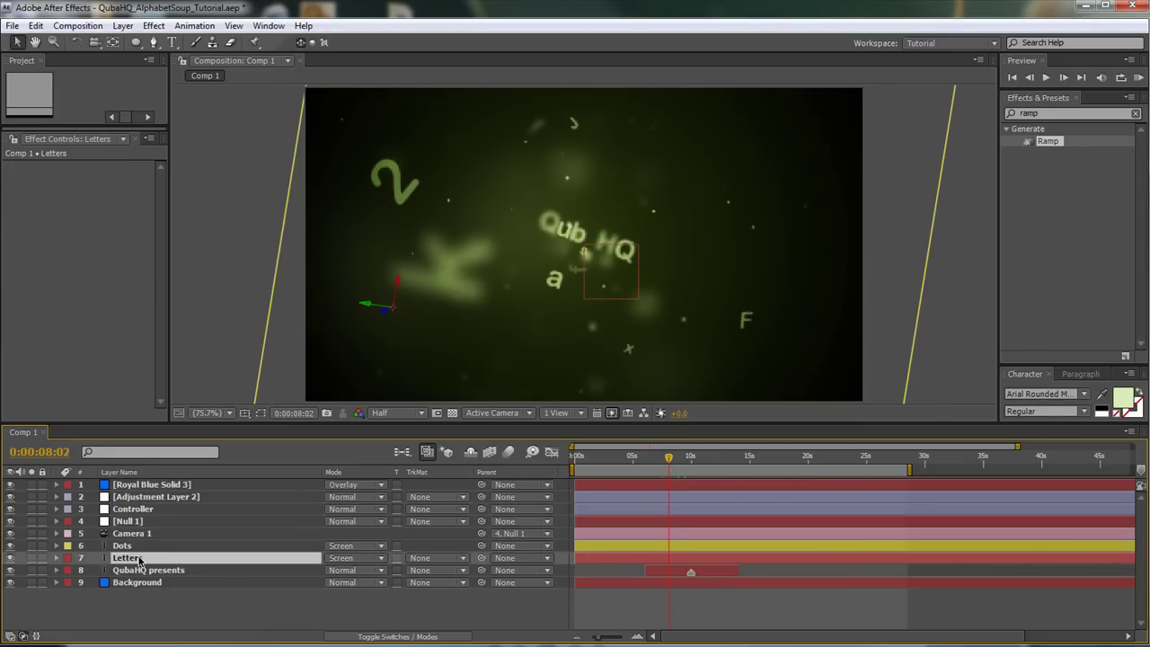
pyautogui.click(57, 559)
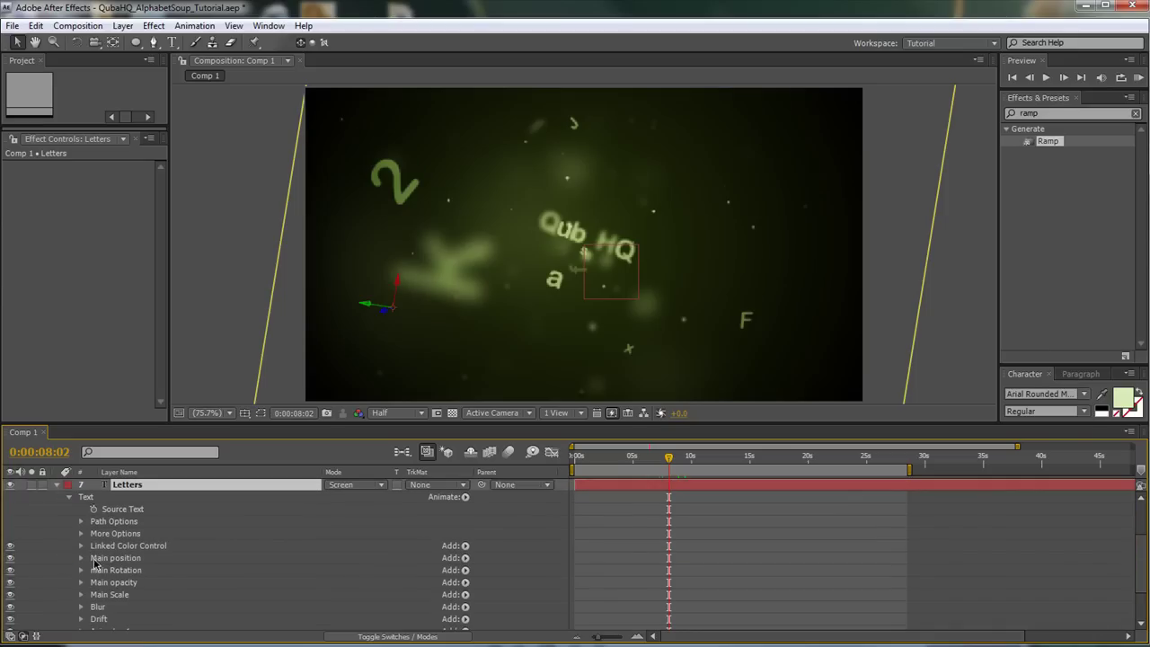
pyautogui.click(82, 558)
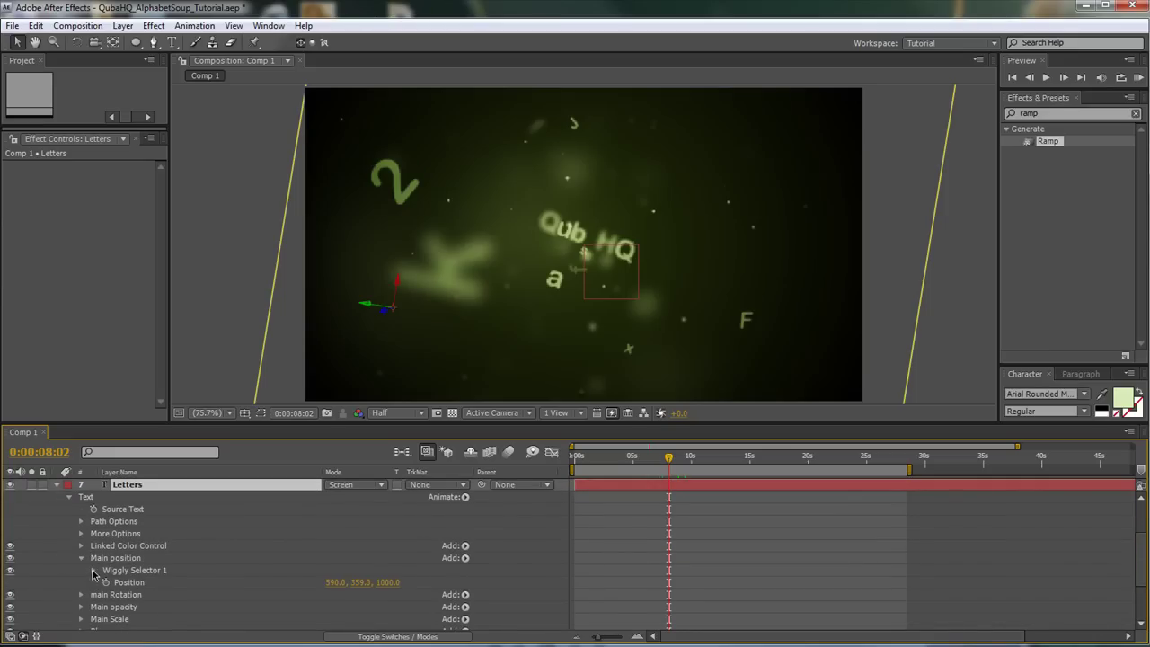
pyautogui.click(94, 571)
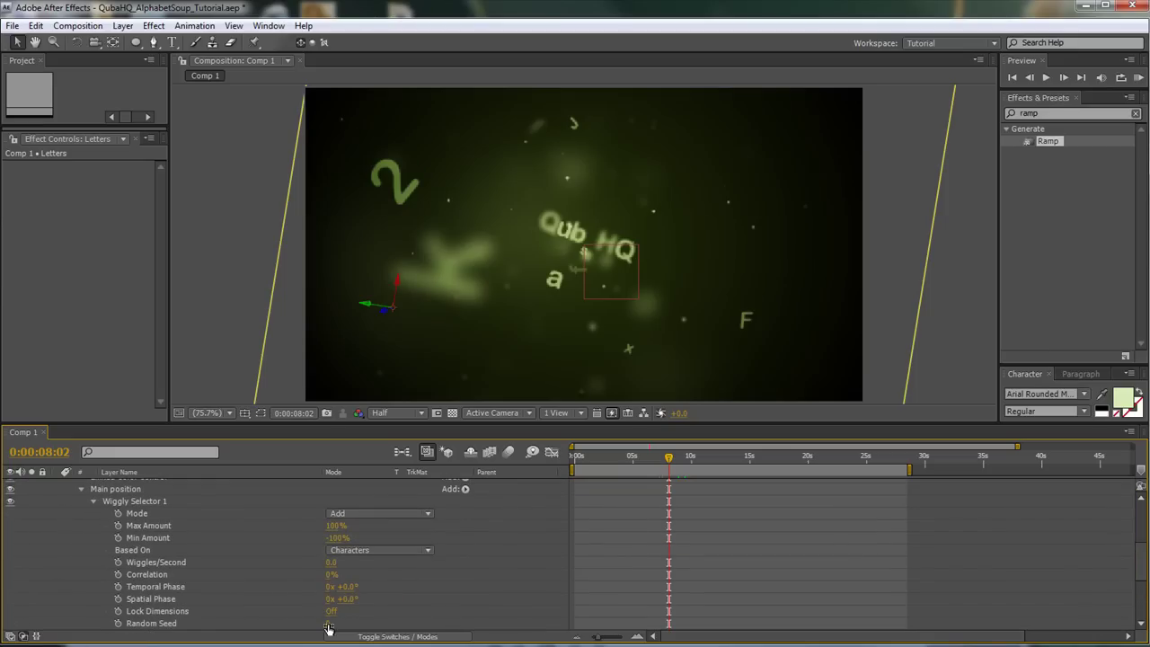
# - Try a Random Seed of 51 for the Main position animator's Wiggly Selector, and set it back to 0
pyautogui.moveTo(330, 622); pyautogui.dragTo(364, 627)
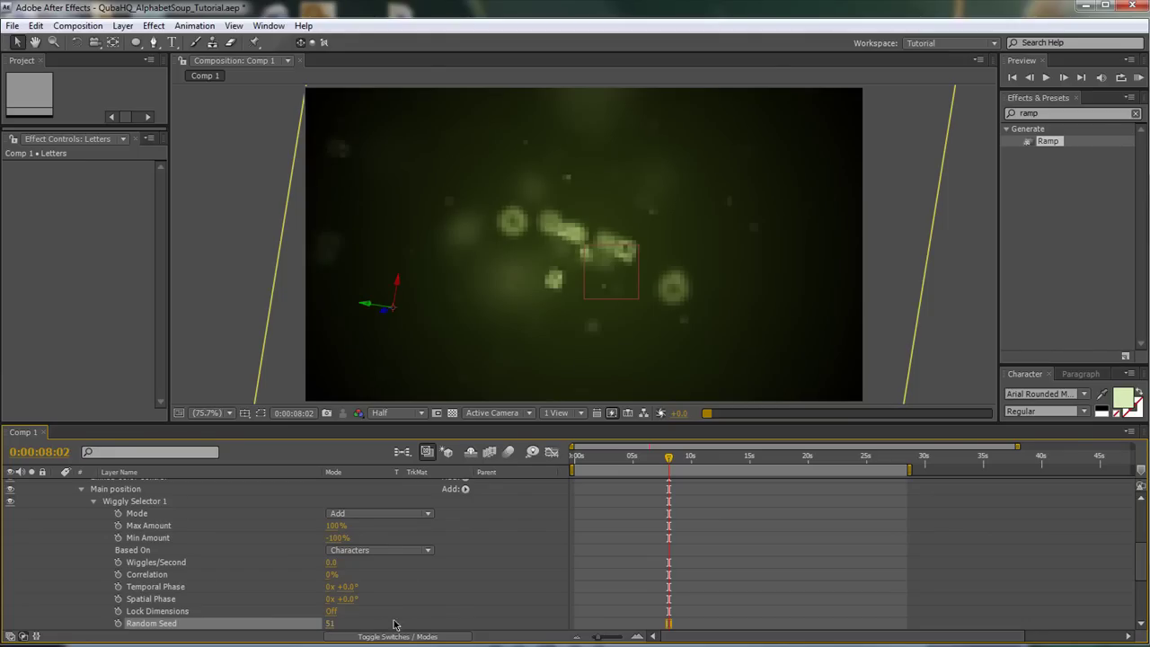
pyautogui.click(331, 624)
pyautogui.write('0')
pyautogui.press('Return')
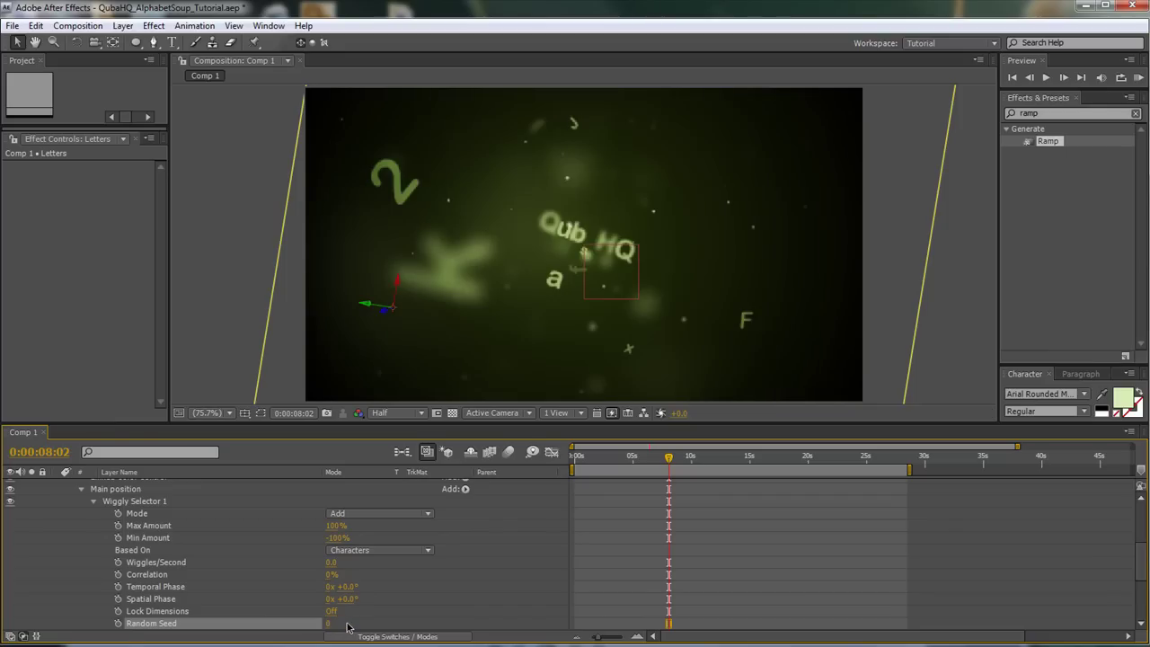
# - Set the Spatial Phase of the Main position Wiggly Selector to 50°, check the title at 0:00:09:15, and collapse the Letters layer
pyautogui.moveTo(353, 599); pyautogui.dragTo(408, 601)
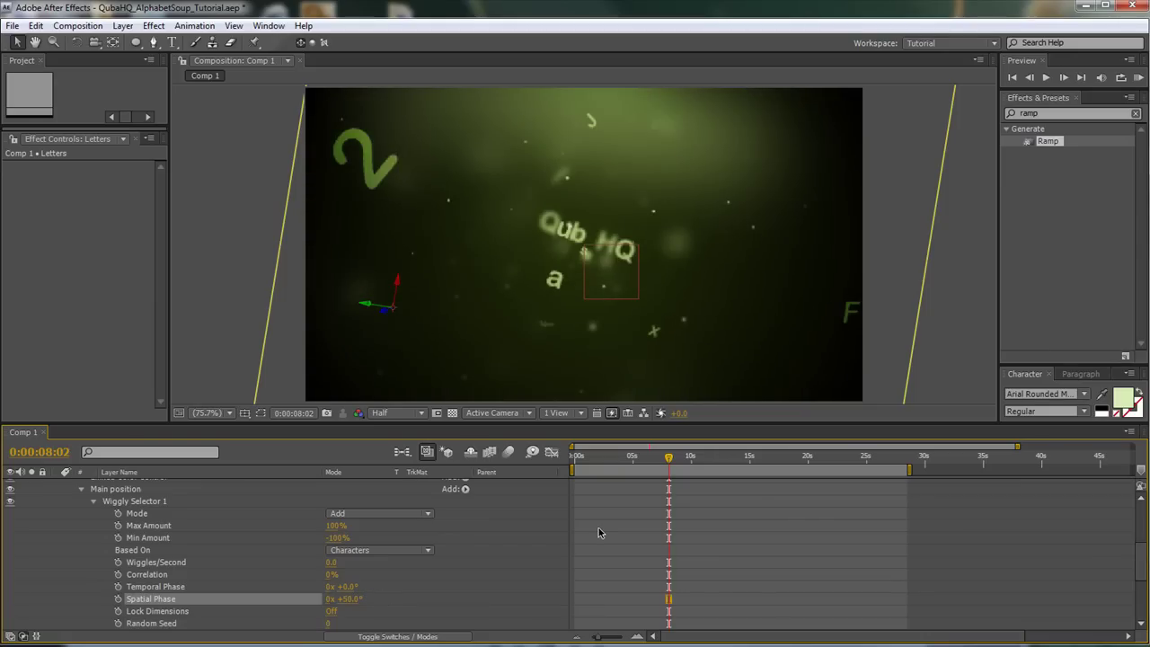
pyautogui.moveTo(669, 458)
pyautogui.mouseDown()
pyautogui.moveTo(554, 466)
pyautogui.moveTo(737, 460)
pyautogui.moveTo(687, 459)
pyautogui.mouseUp()
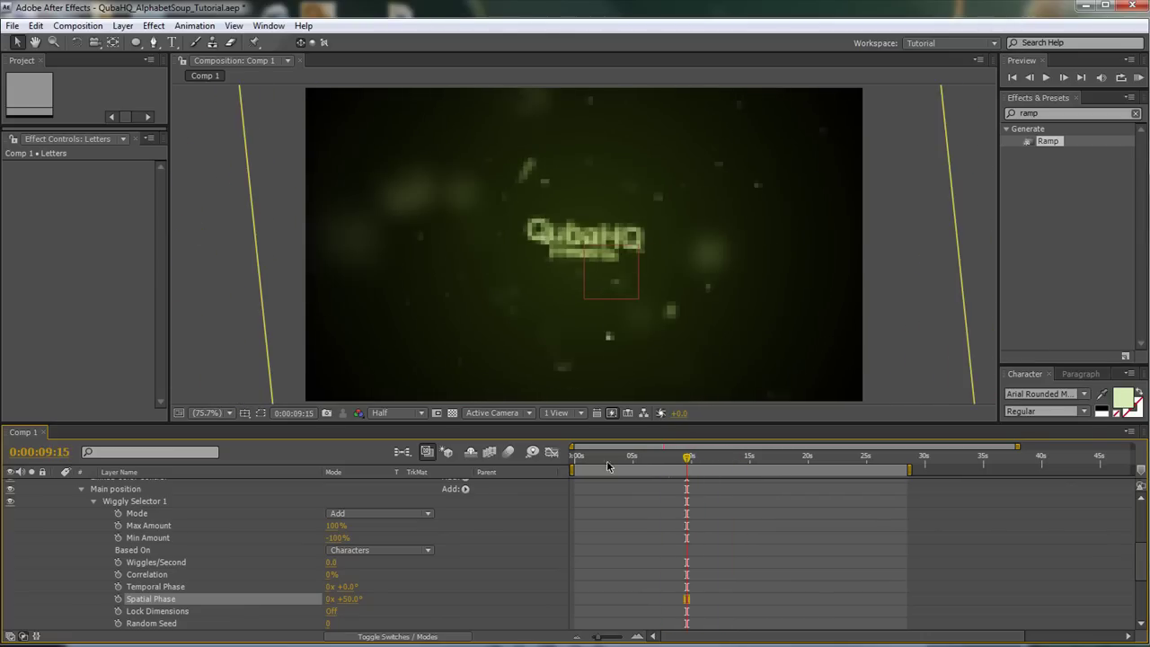
pyautogui.click(81, 491)
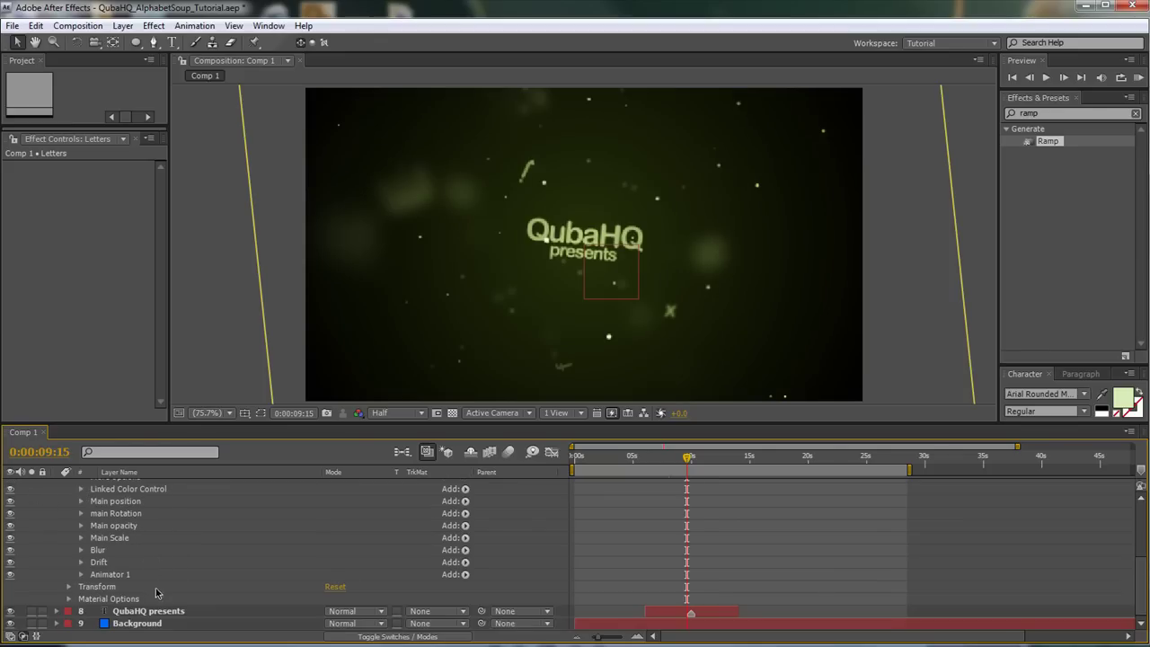
pyautogui.scroll(4, 158, 593)
pyautogui.click(57, 559)
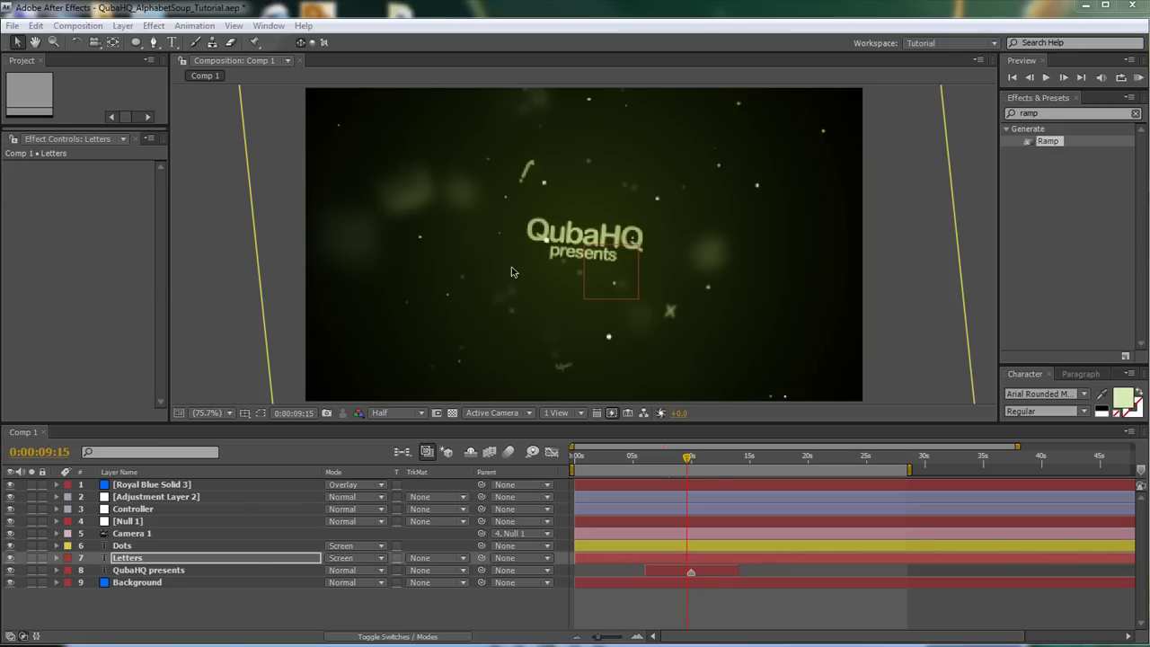
# - Duplicate the QubaHQ presents layer and place the copy directly below the original
pyautogui.click(153, 573)
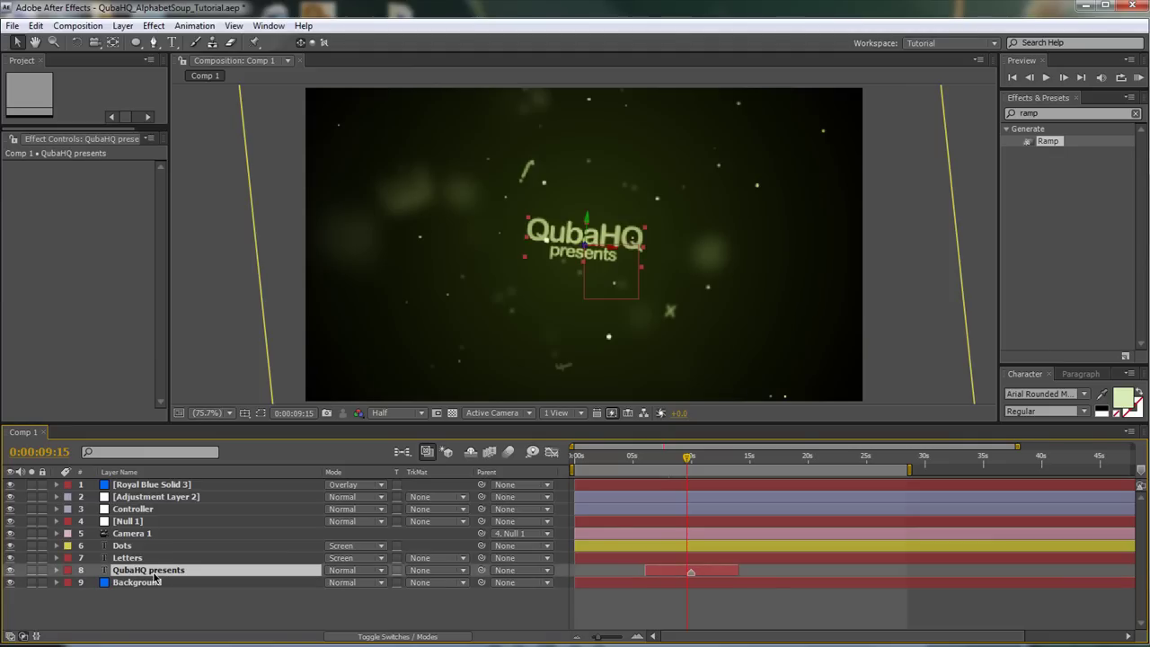
pyautogui.hotkey('ctrl', 'd')
pyautogui.moveTo(163, 576)
pyautogui.mouseDown()
pyautogui.moveTo(170, 597)
pyautogui.moveTo(163, 589)
pyautogui.mouseUp()
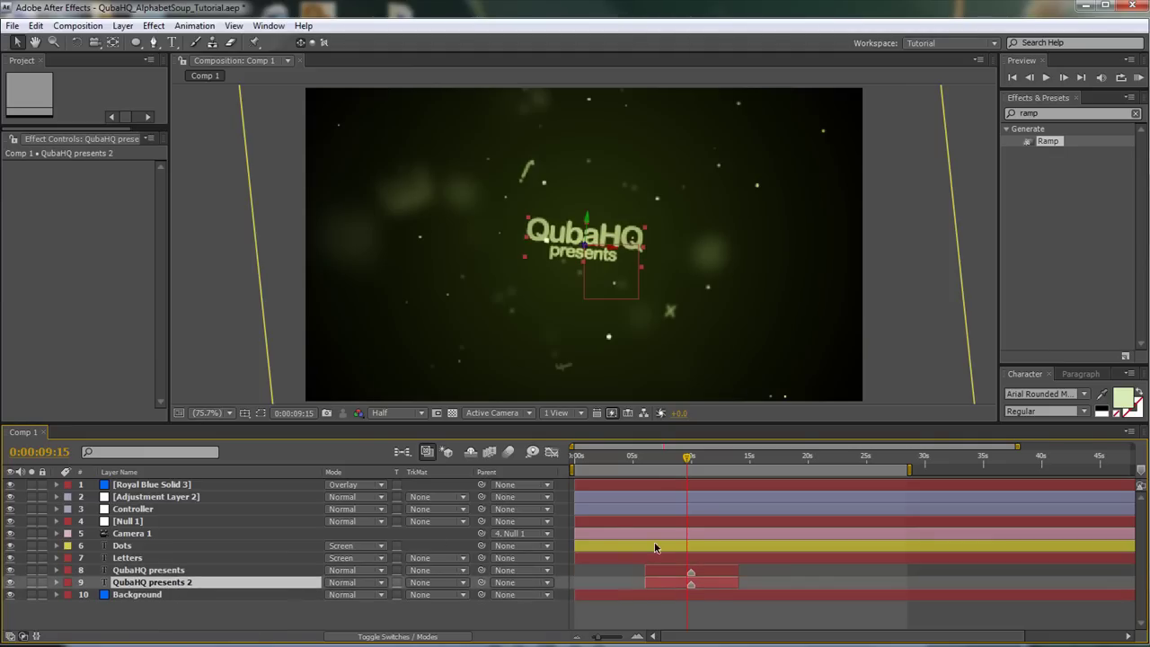
# - Shift the original QubaHQ presents layer to start at 0:00:11:15 and check the transition between the two titles
pyautogui.moveTo(723, 572); pyautogui.dragTo(752, 568)
pyautogui.moveTo(695, 460); pyautogui.dragTo(697, 460)
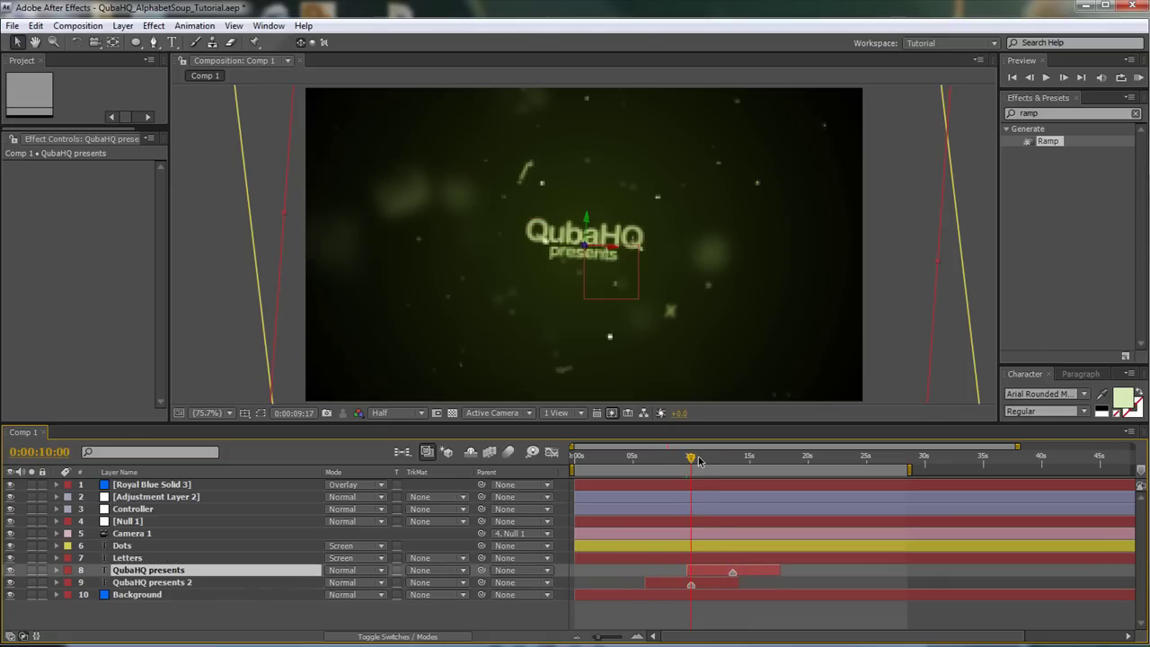
pyautogui.moveTo(702, 573); pyautogui.dragTo(707, 573)
pyautogui.click(698, 460)
pyautogui.moveTo(698, 460)
pyautogui.mouseDown()
pyautogui.moveTo(716, 460)
pyautogui.moveTo(690, 460)
pyautogui.mouseUp()
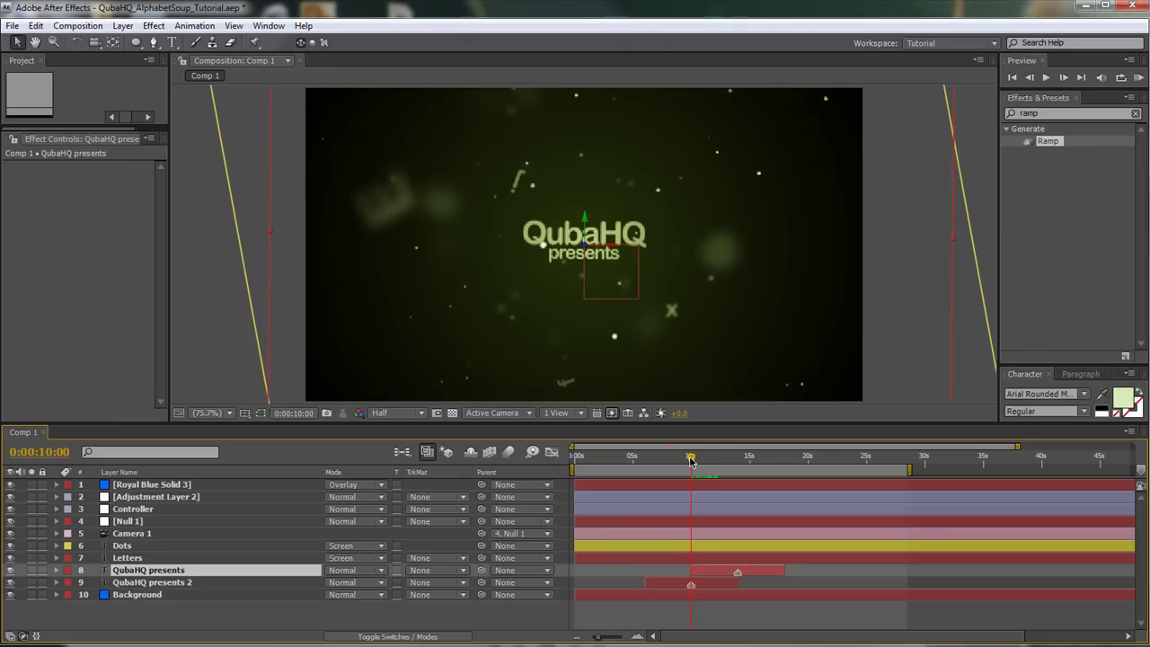
pyautogui.click(638, 634)
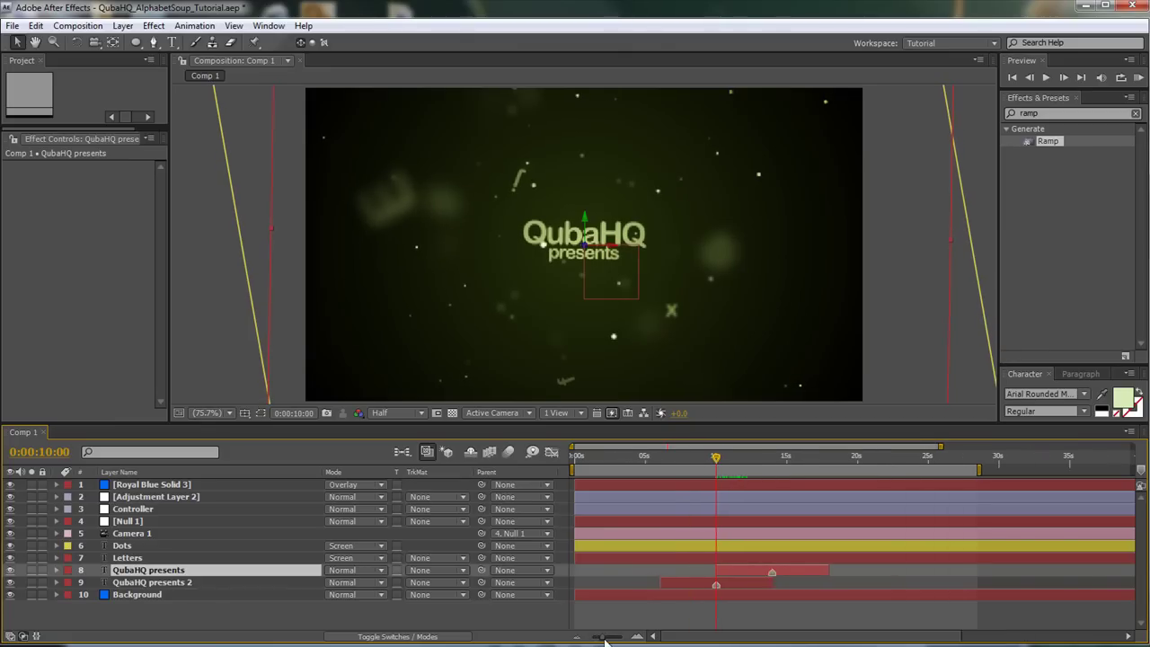
pyautogui.press('space')
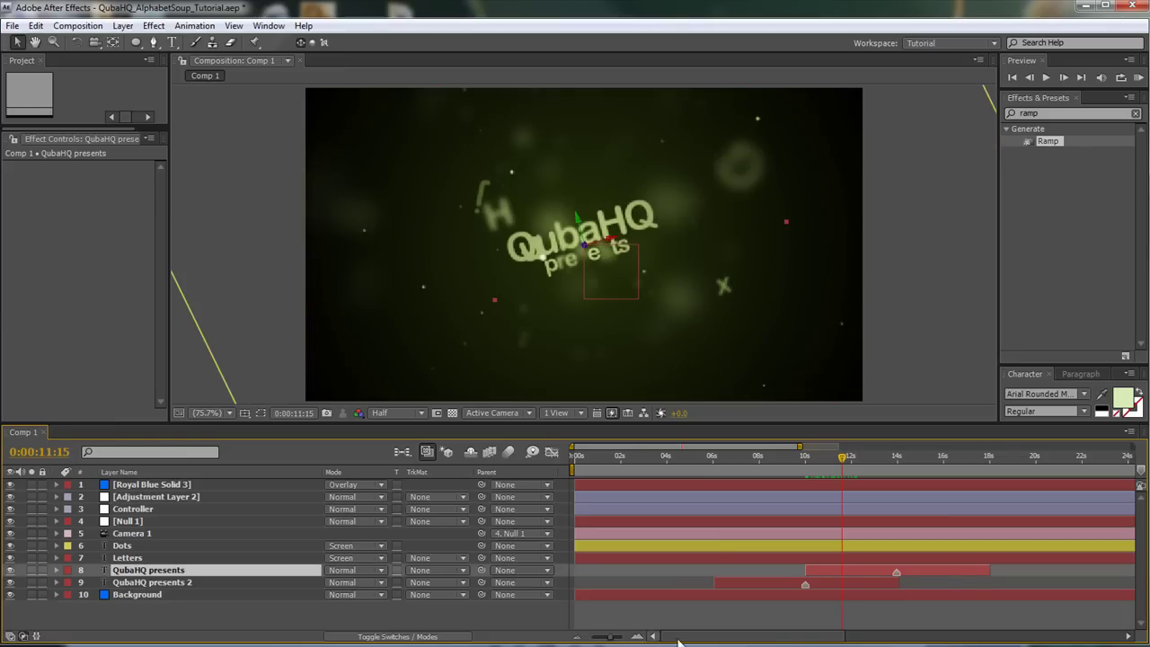
pyautogui.moveTo(854, 572); pyautogui.dragTo(889, 571)
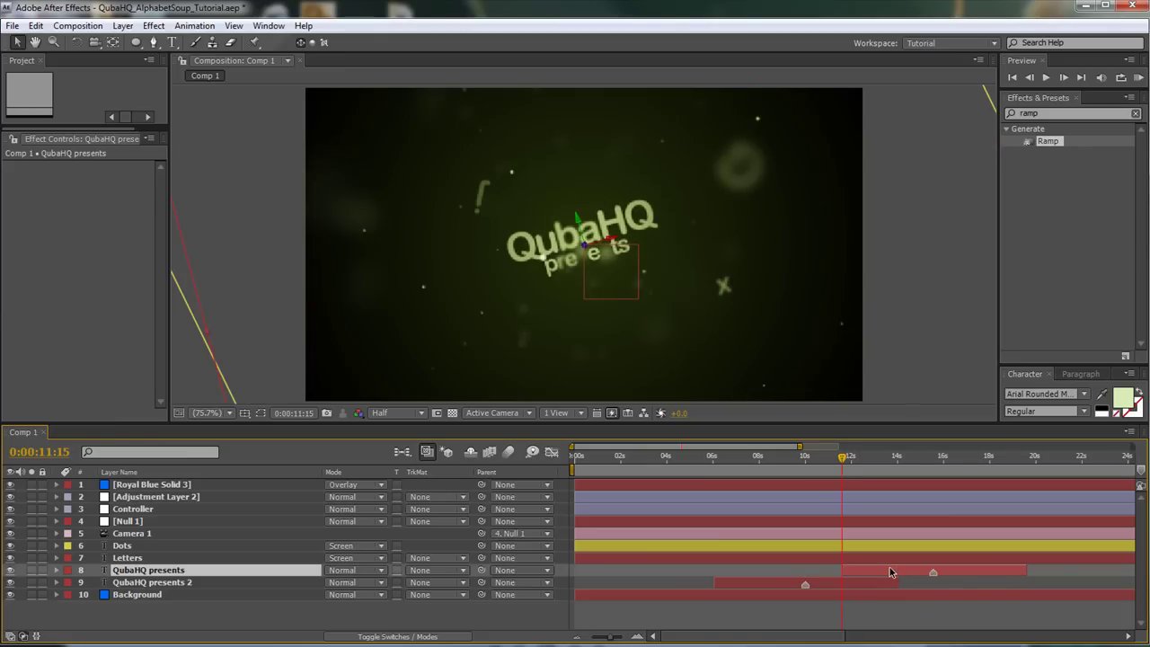
pyautogui.moveTo(843, 457)
pyautogui.mouseDown()
pyautogui.moveTo(896, 460)
pyautogui.moveTo(851, 460)
pyautogui.mouseUp()
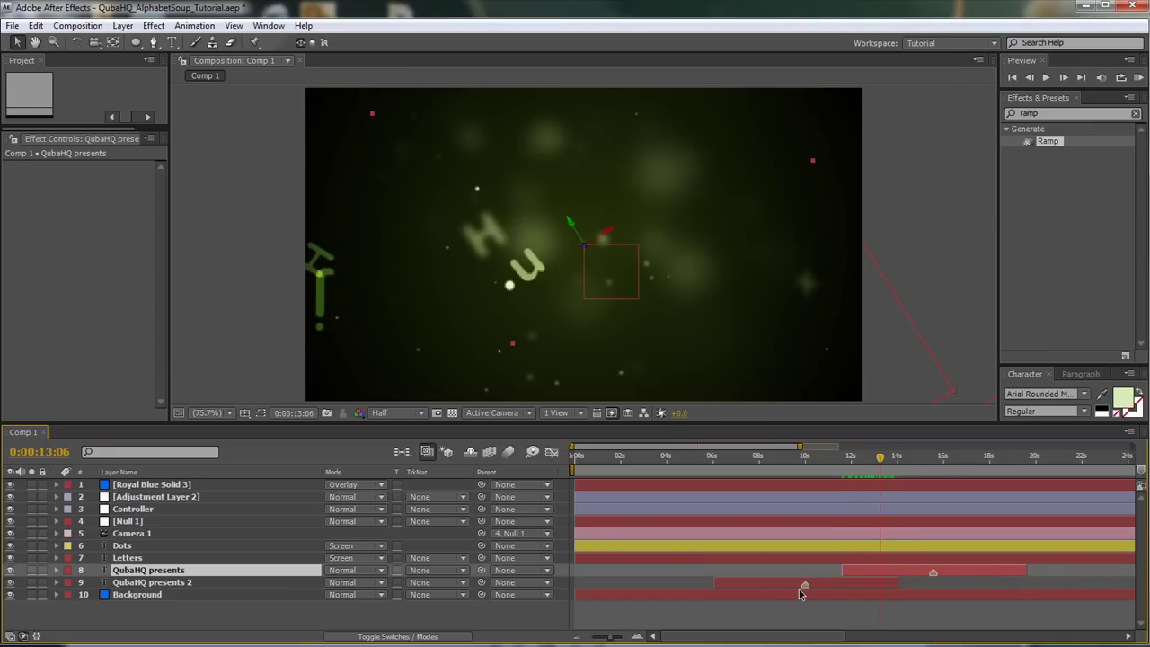
# - Duplicate the QubaHQ presents layer at its marker and shift the new copy to start at about 17 seconds
pyautogui.click(937, 460)
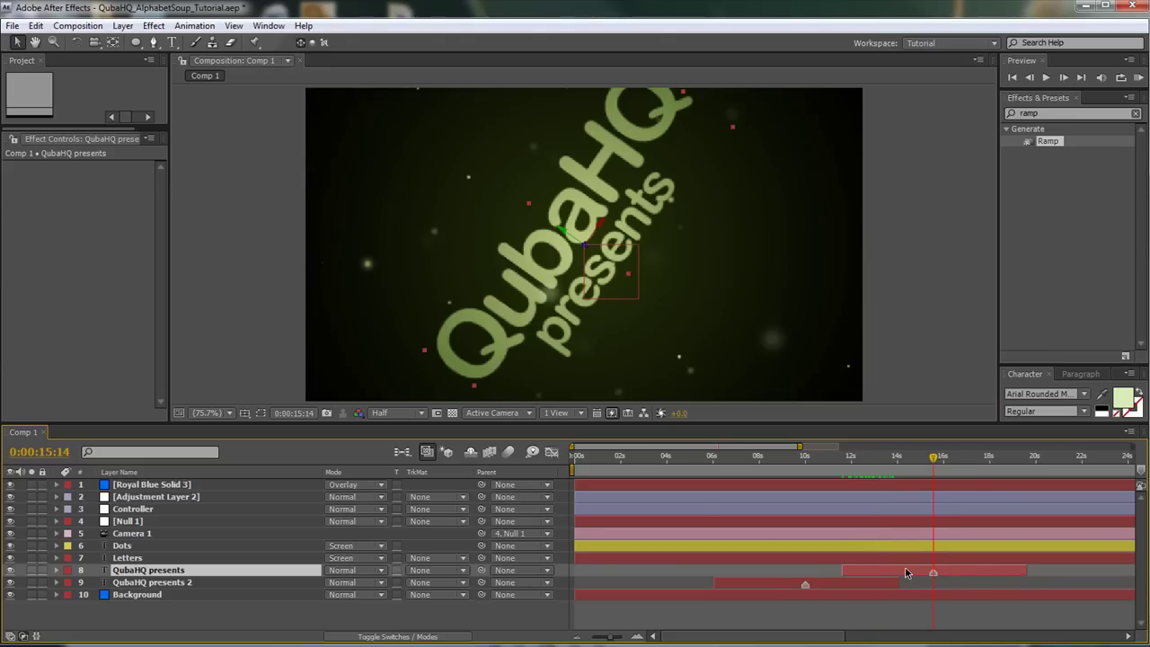
pyautogui.hotkey('ctrl', 'd')
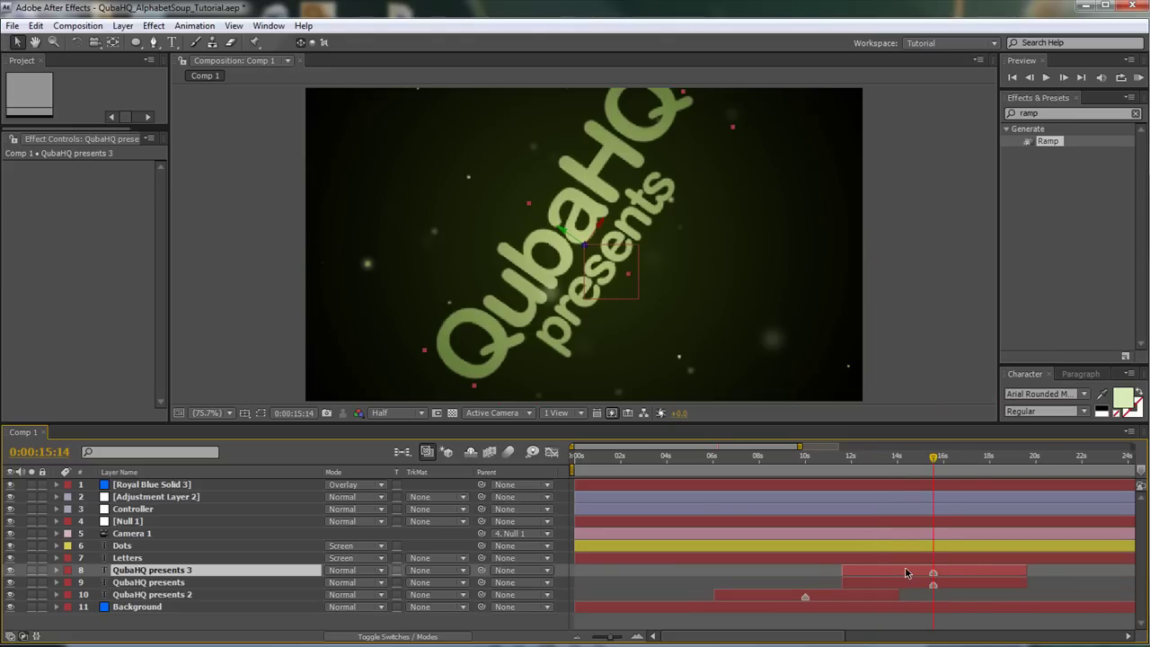
pyautogui.moveTo(905, 570); pyautogui.dragTo(987, 566)
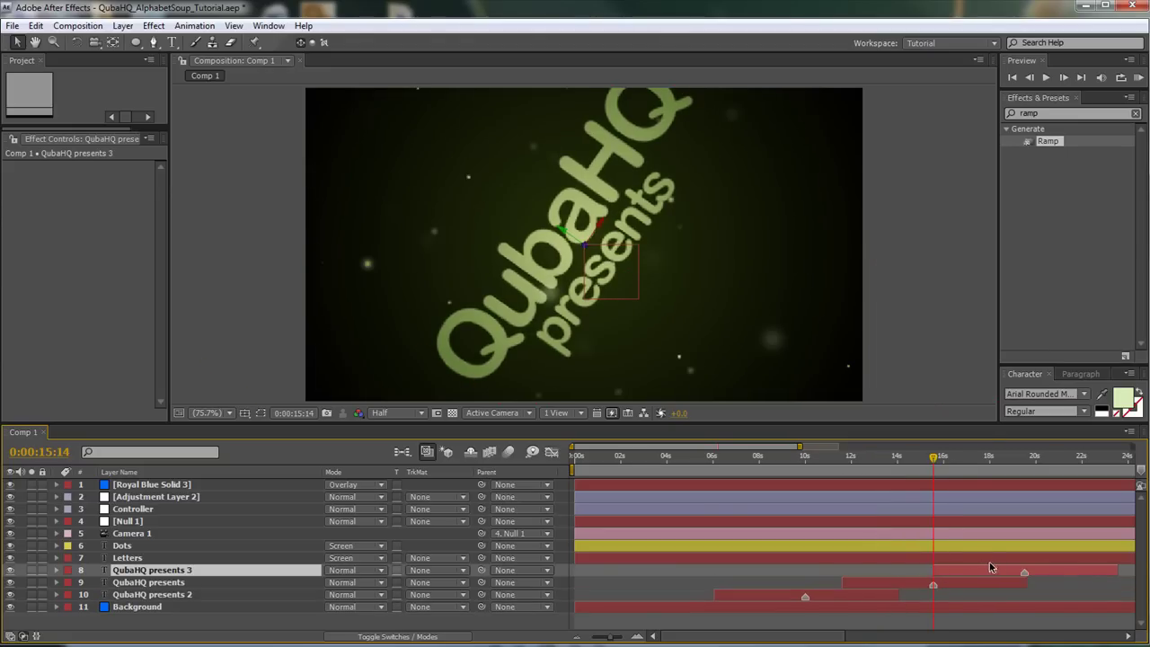
pyautogui.hotkey('alt', 'shift', 'pagedown')
pyautogui.hotkey('alt', 'shift', 'pagedown')
pyautogui.hotkey('alt', 'shift', 'pagedown')
pyautogui.hotkey('alt', 'shift', 'pagedown')
# - Solo the three QubaHQ presents layers and go to 0:00:10:00
pyautogui.click(176, 586)
pyautogui.moveTo(31, 601); pyautogui.dragTo(32, 570)
pyautogui.click(807, 456)
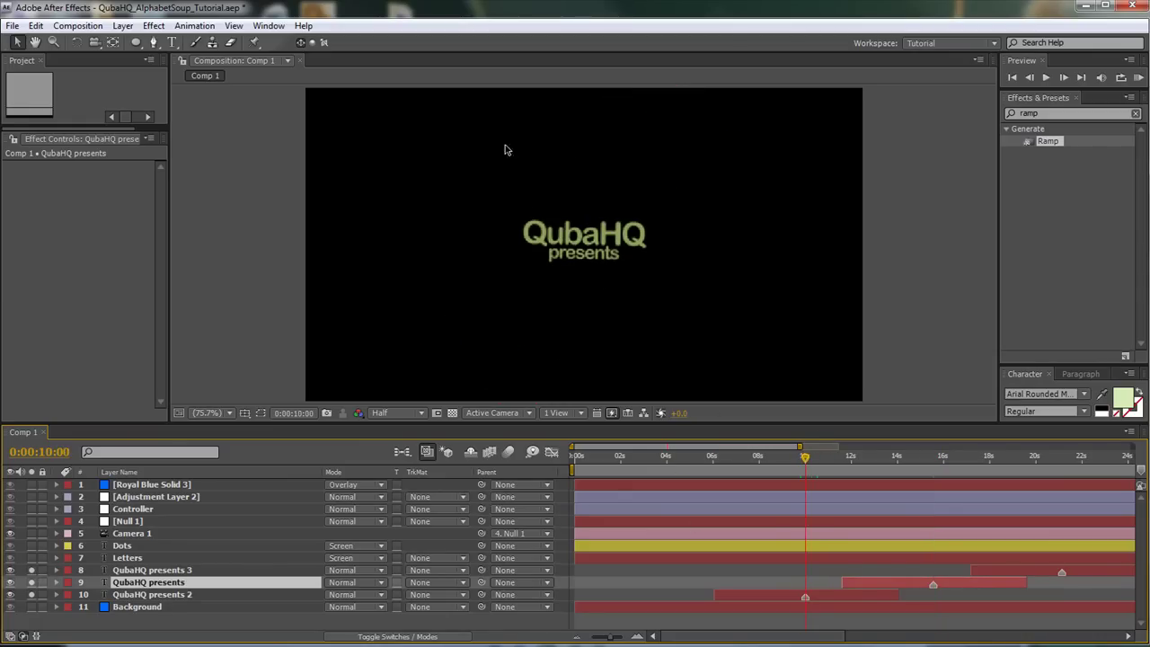
# - Show the rulers and place a horizontal guide at about 243.5 along the upper edge of the title text
pyautogui.click(243, 185)
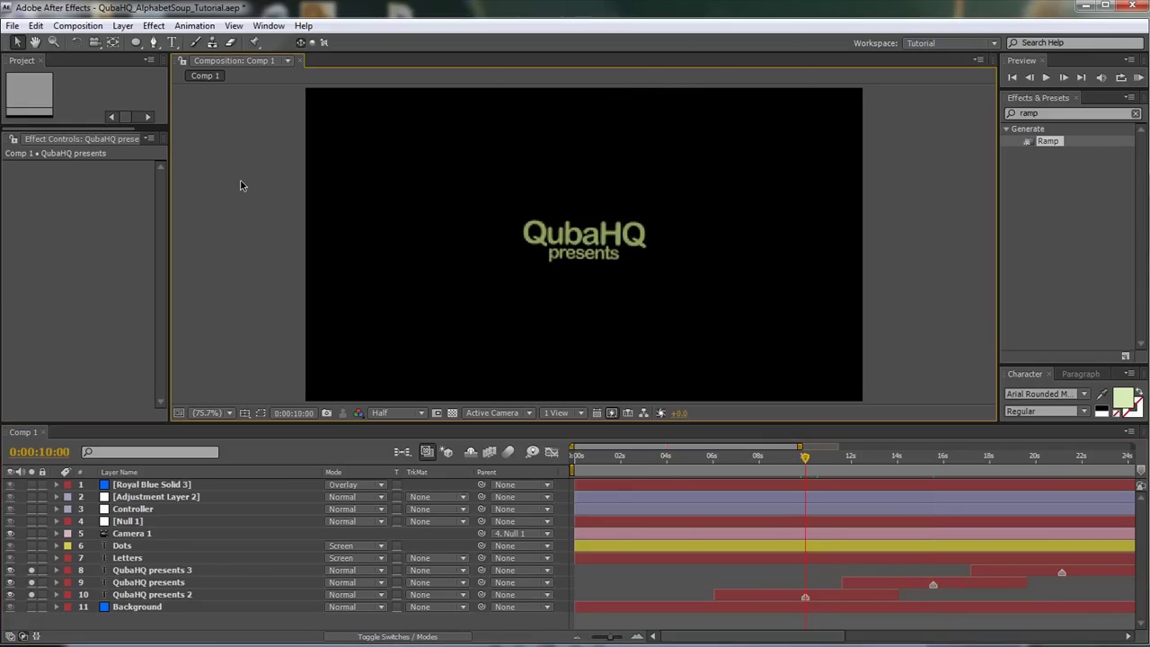
pyautogui.hotkey('ctrl', 'r')
pyautogui.moveTo(589, 99); pyautogui.dragTo(618, 228)
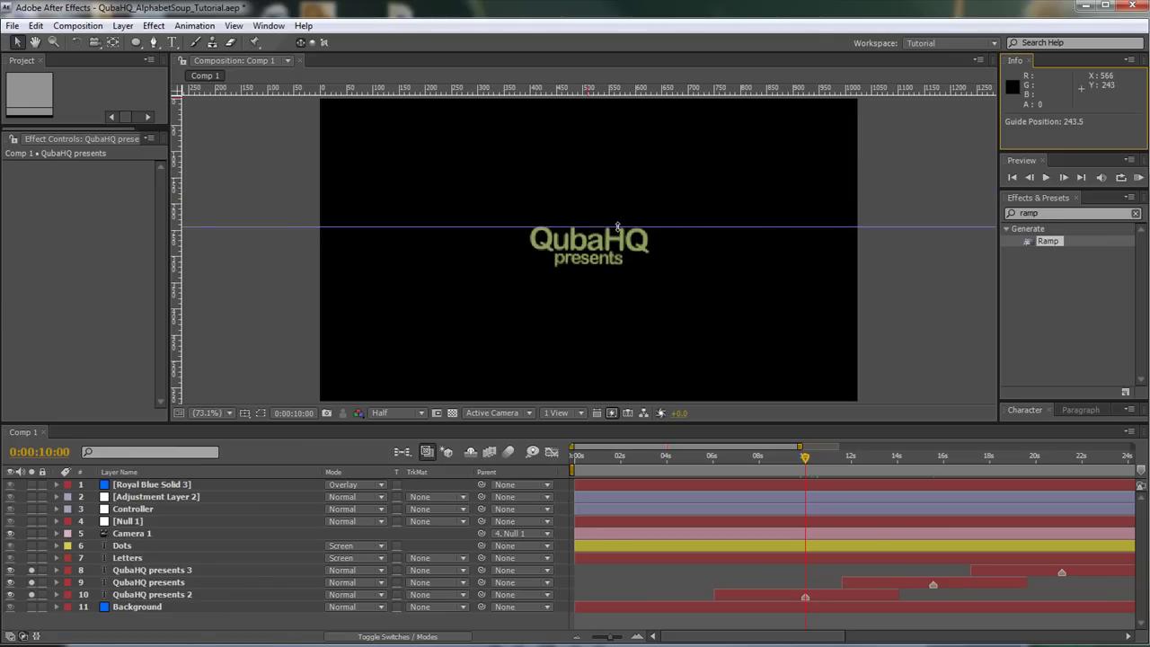
# - Show the composition at full resolution and 100% magnification, and place a second horizontal guide at 287 along the baseline of QubaHQ
pyautogui.click(389, 413)
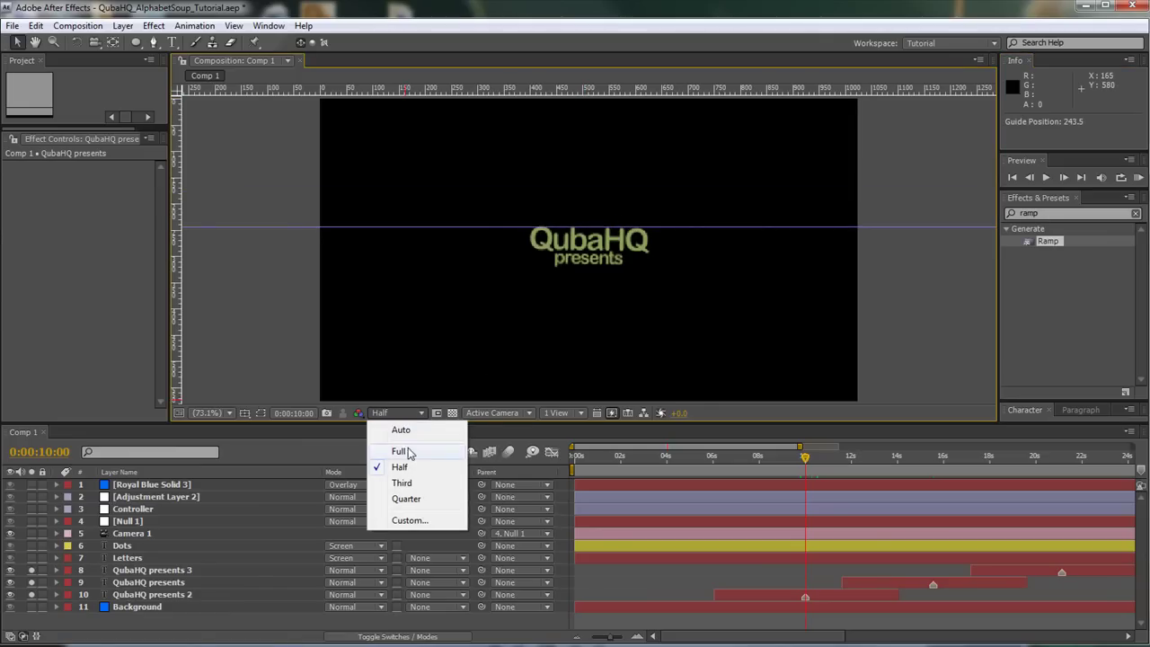
pyautogui.click(401, 451)
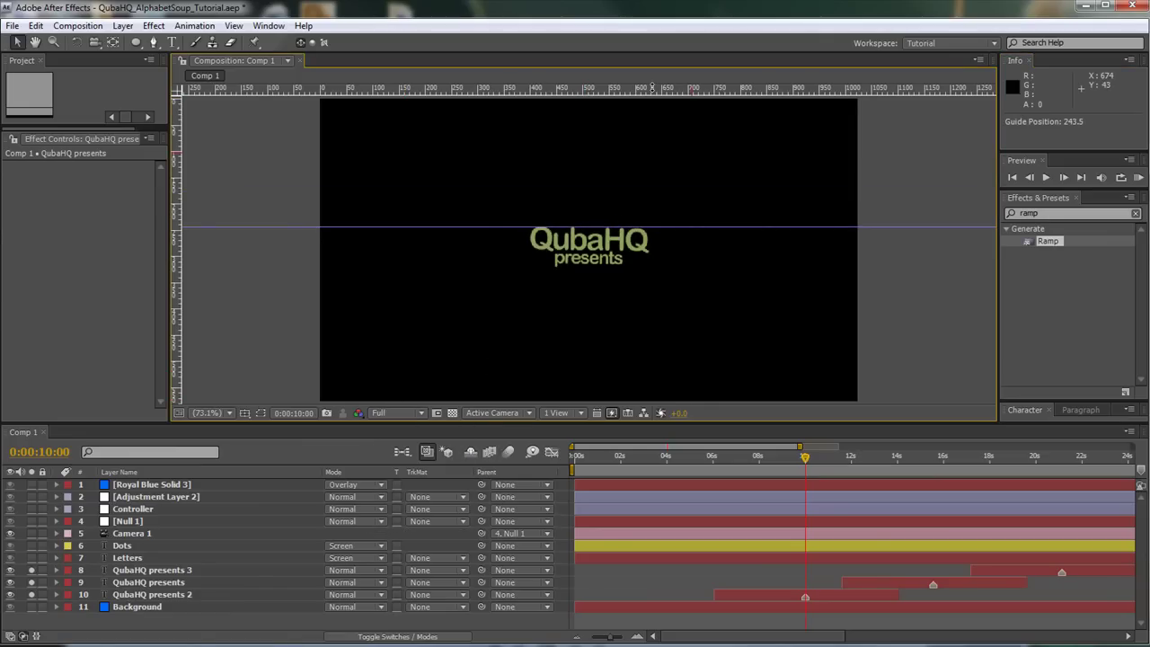
pyautogui.click(207, 413)
pyautogui.click(236, 577)
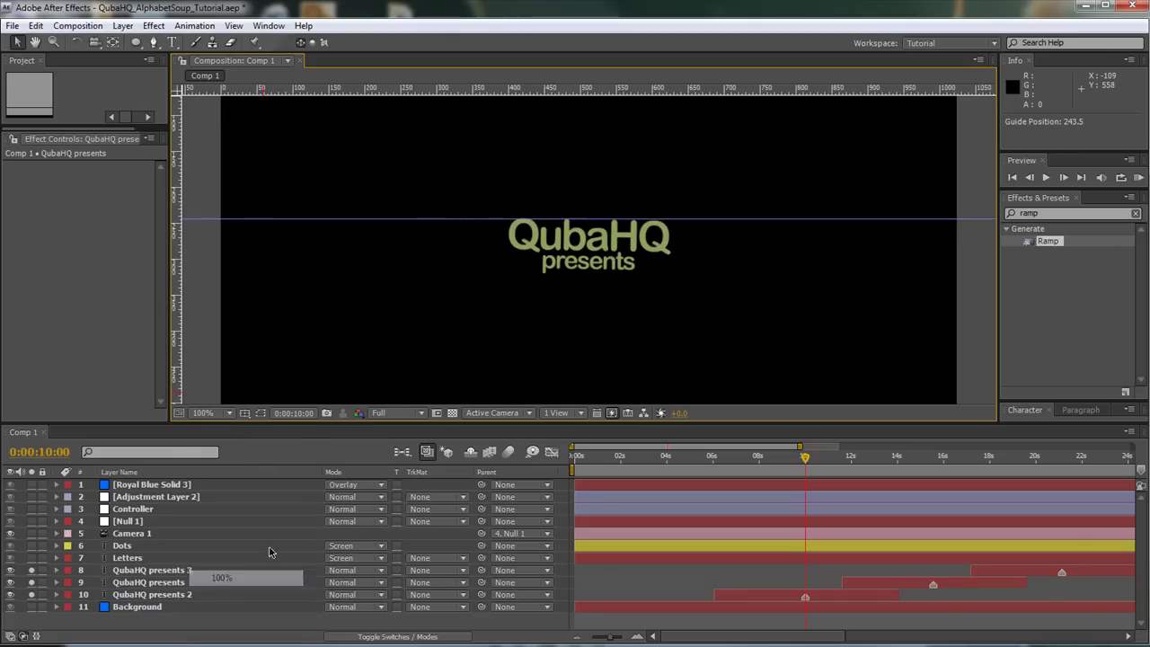
pyautogui.moveTo(647, 89); pyautogui.dragTo(621, 252)
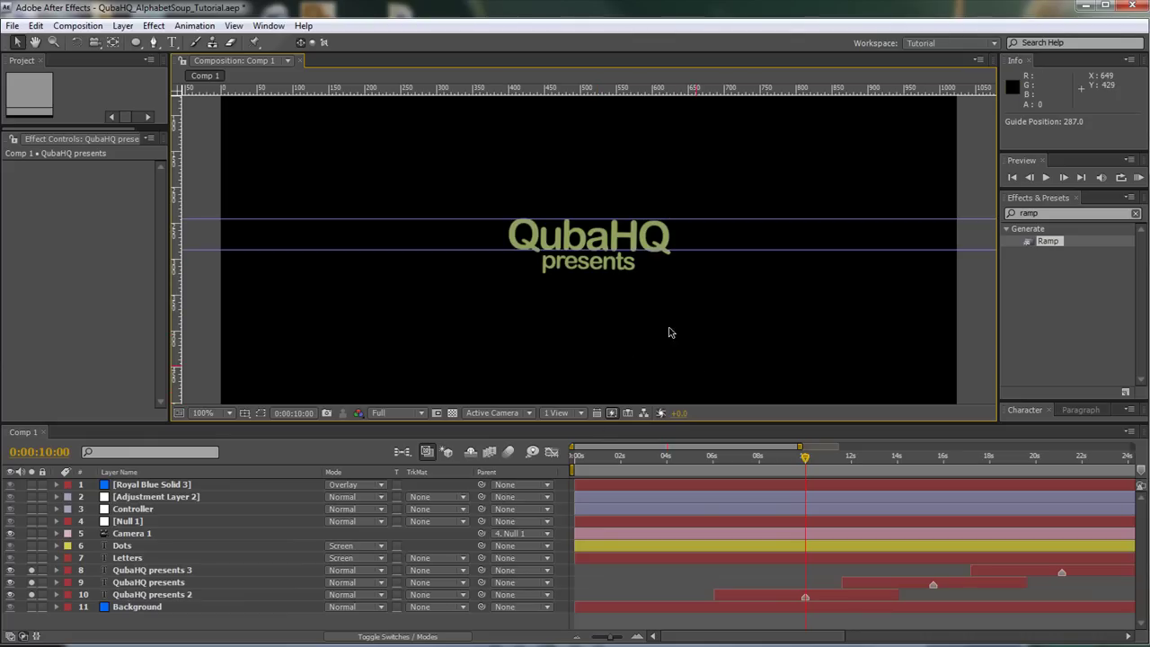
# - At the 0:00:15:14 marker, set the QubaHQ presents layer's Z Rotation to about 155.5° and Z position to 1388 to fit the guides
pyautogui.moveTo(868, 461); pyautogui.dragTo(932, 461)
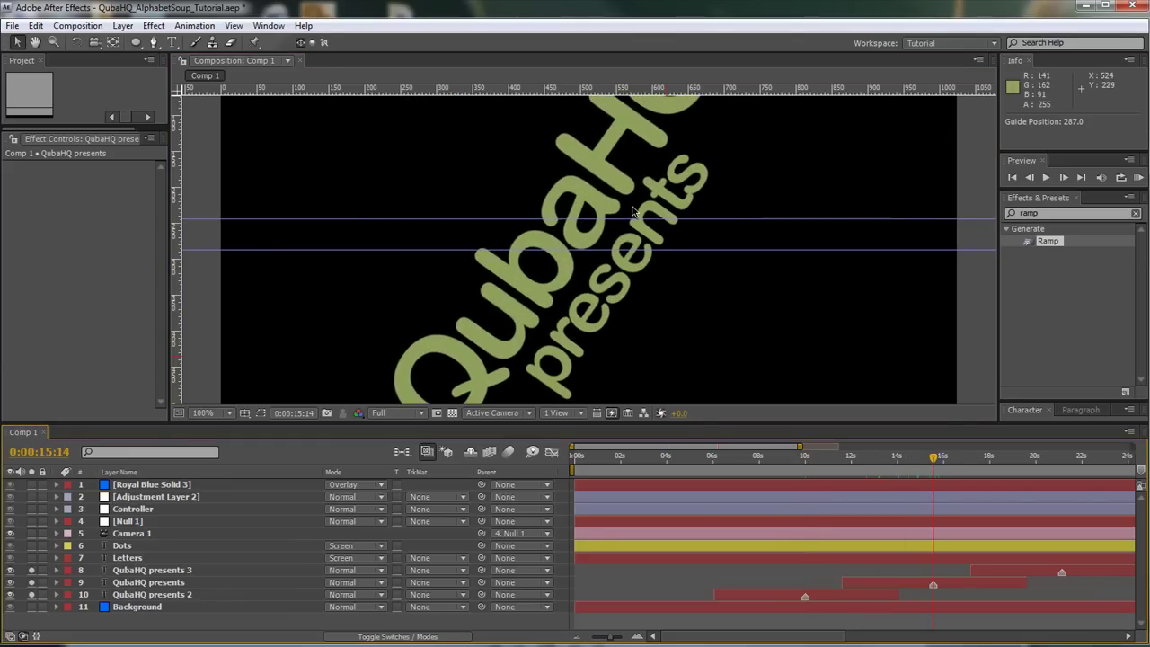
pyautogui.click(159, 584)
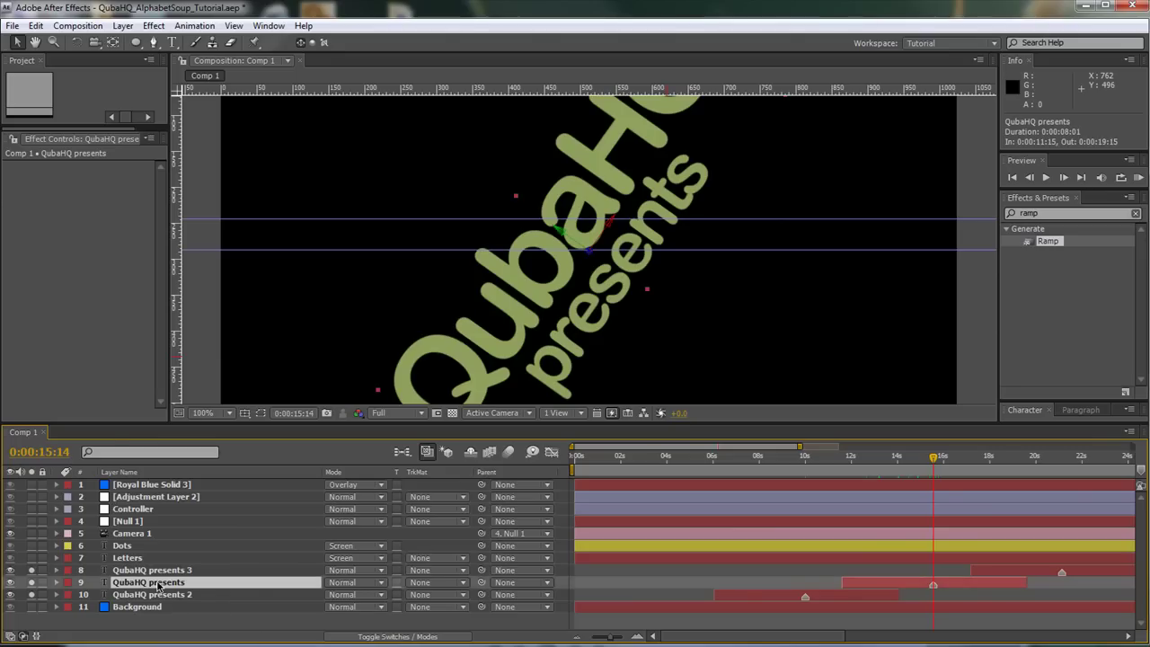
pyautogui.press('r')
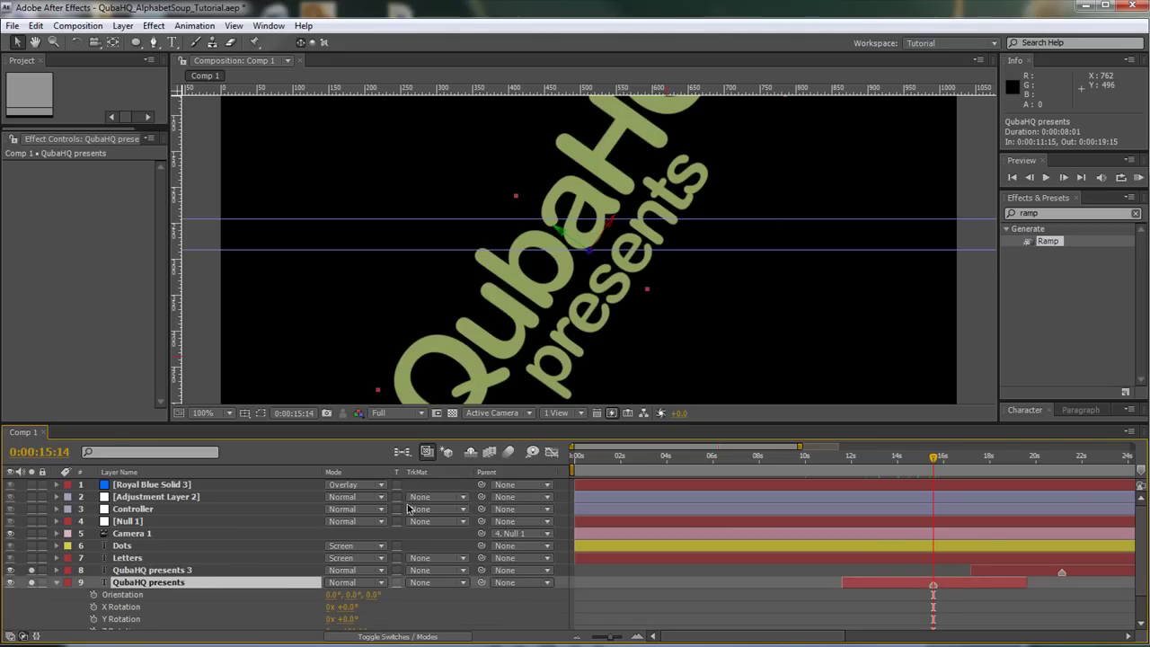
pyautogui.scroll(-3, 917, 598)
pyautogui.moveTo(357, 599); pyautogui.dragTo(452, 588)
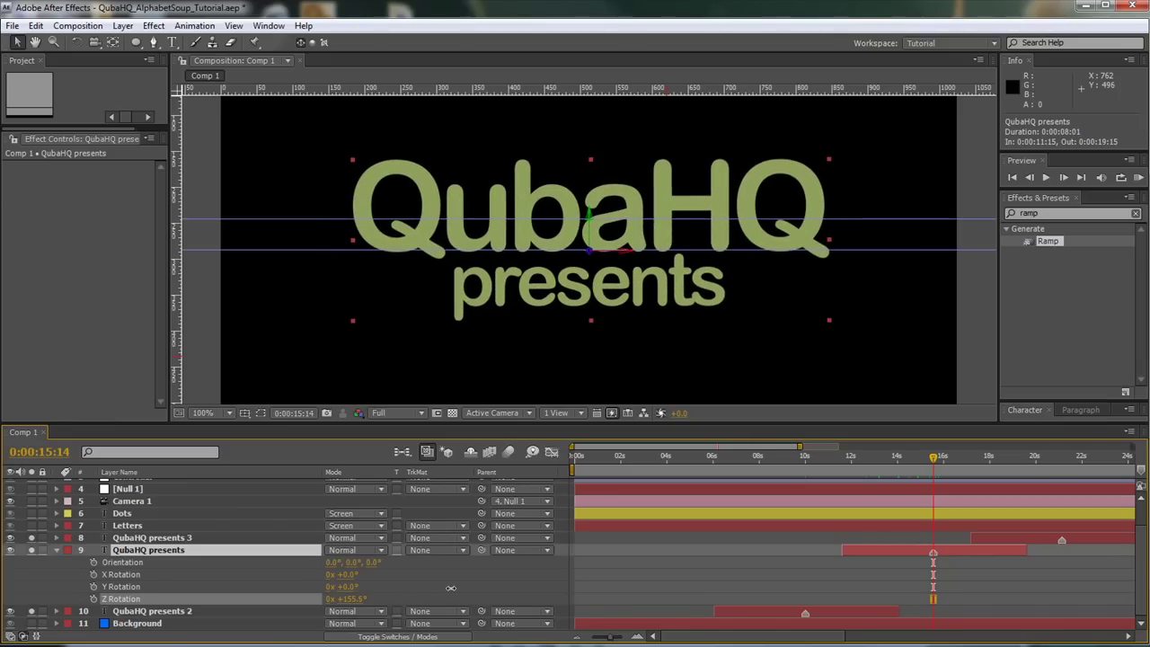
pyautogui.press('Return')
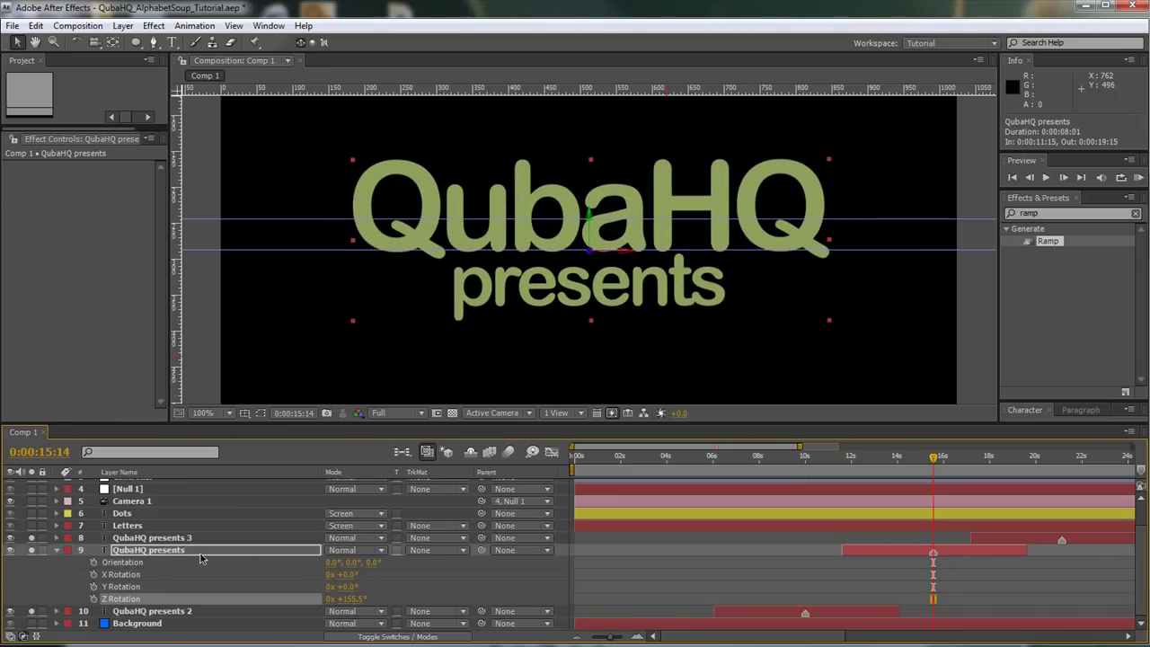
pyautogui.press('p')
pyautogui.moveTo(388, 598); pyautogui.dragTo(736, 562)
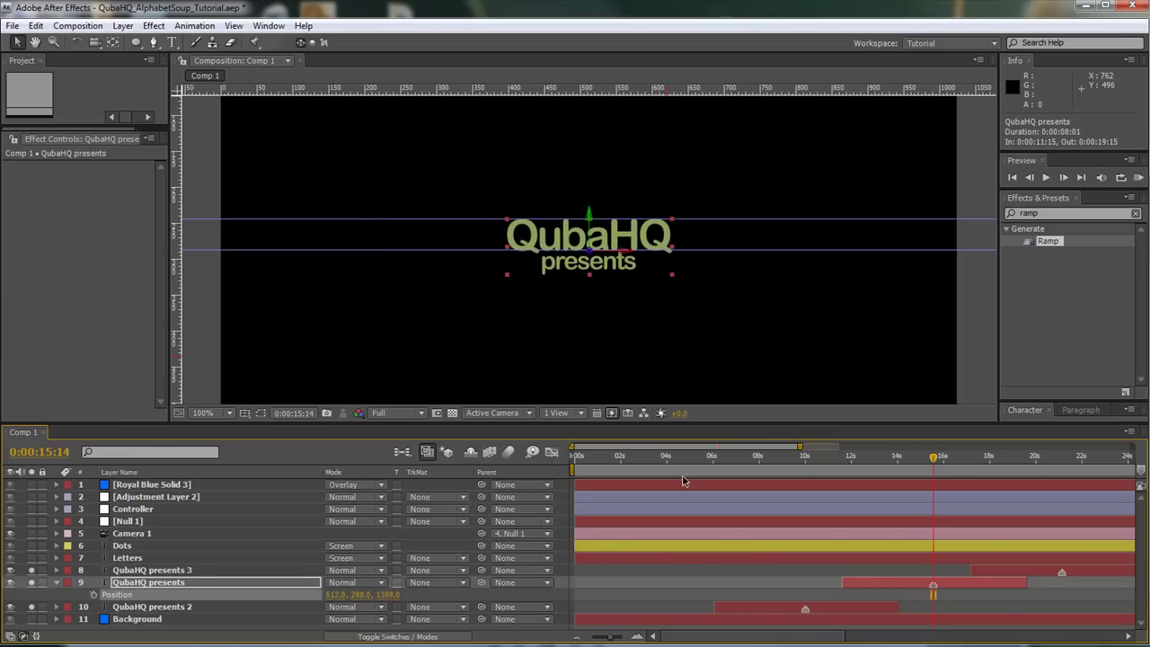
# - Replace the second title's text with "Alphabet Soup" on the first line and "tutorial" on the second
pyautogui.click(173, 43)
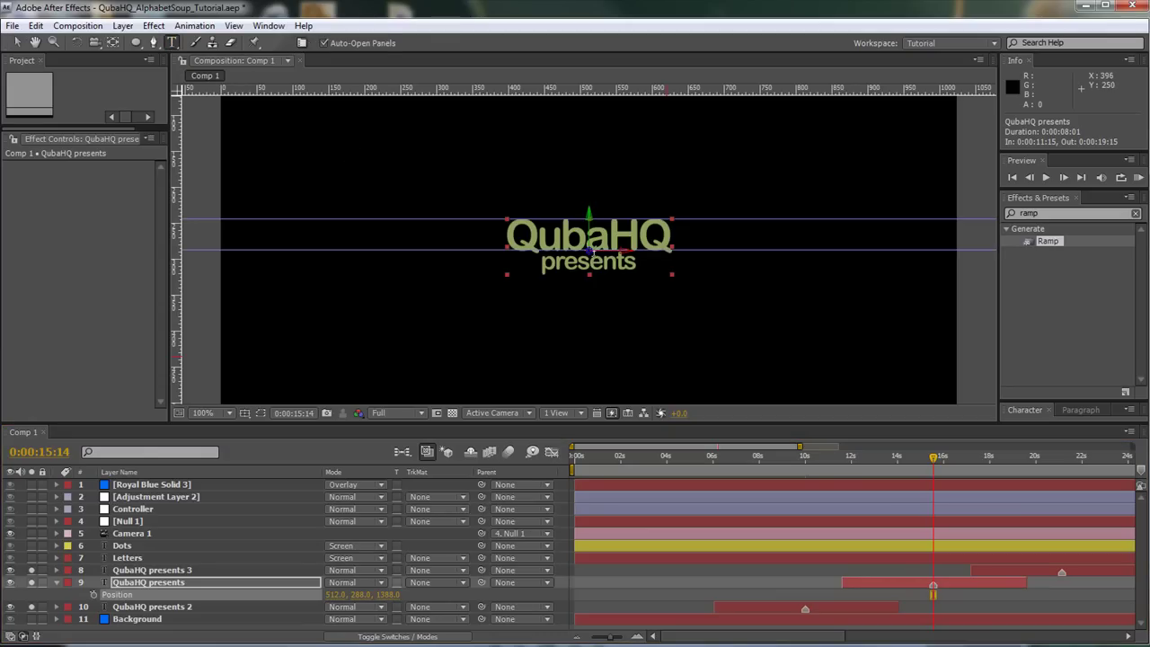
pyautogui.moveTo(668, 233); pyautogui.dragTo(477, 225)
pyautogui.write('an Alphabet Soup')
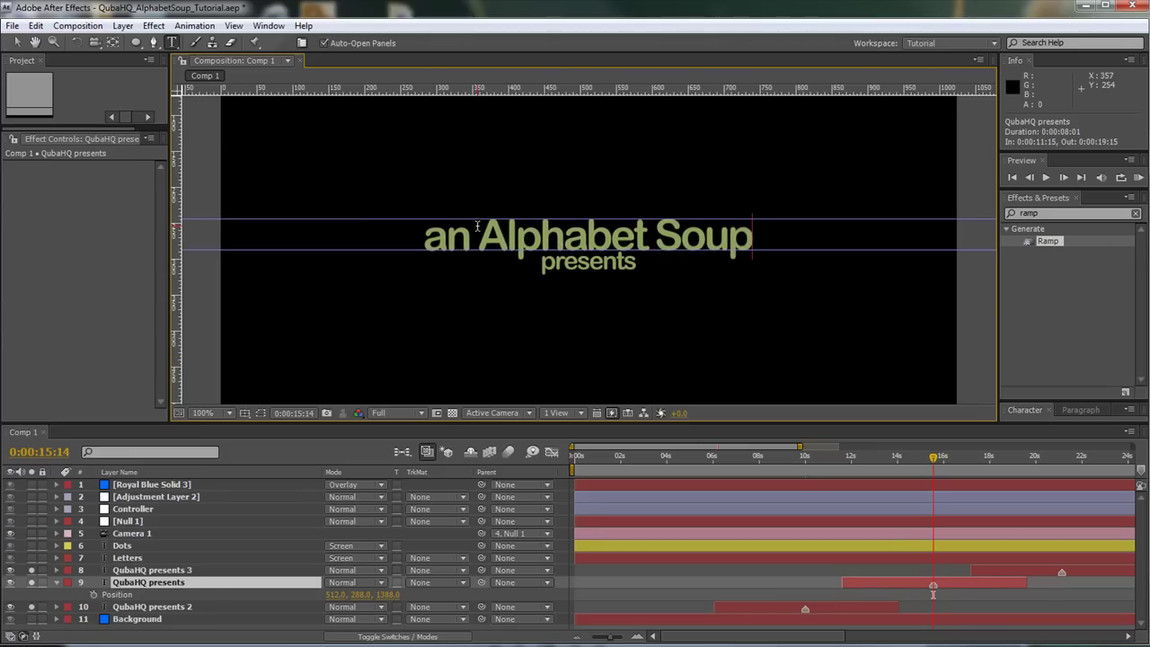
pyautogui.moveTo(638, 261); pyautogui.dragTo(540, 260)
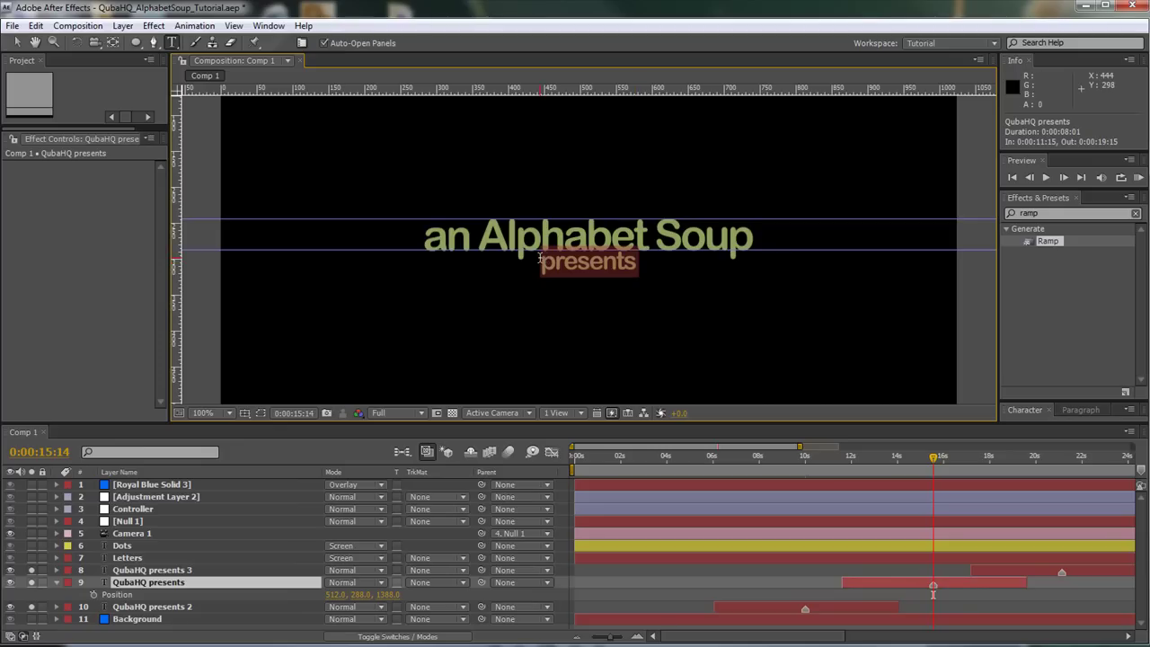
pyautogui.write('tutorial')
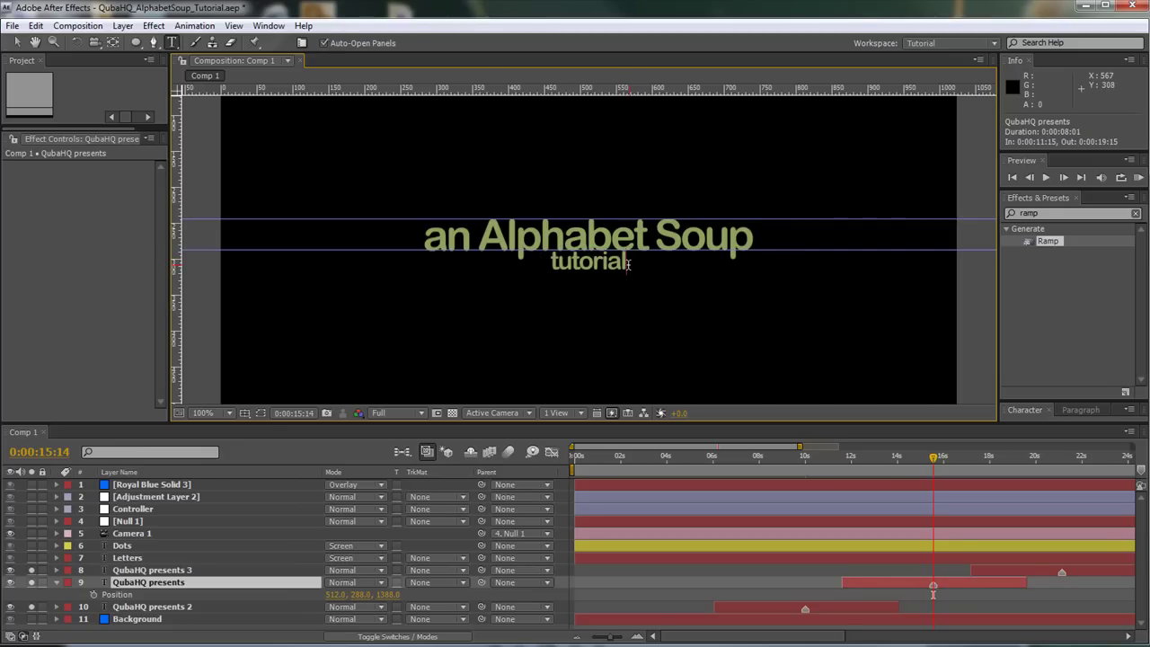
pyautogui.moveTo(481, 236); pyautogui.dragTo(410, 233)
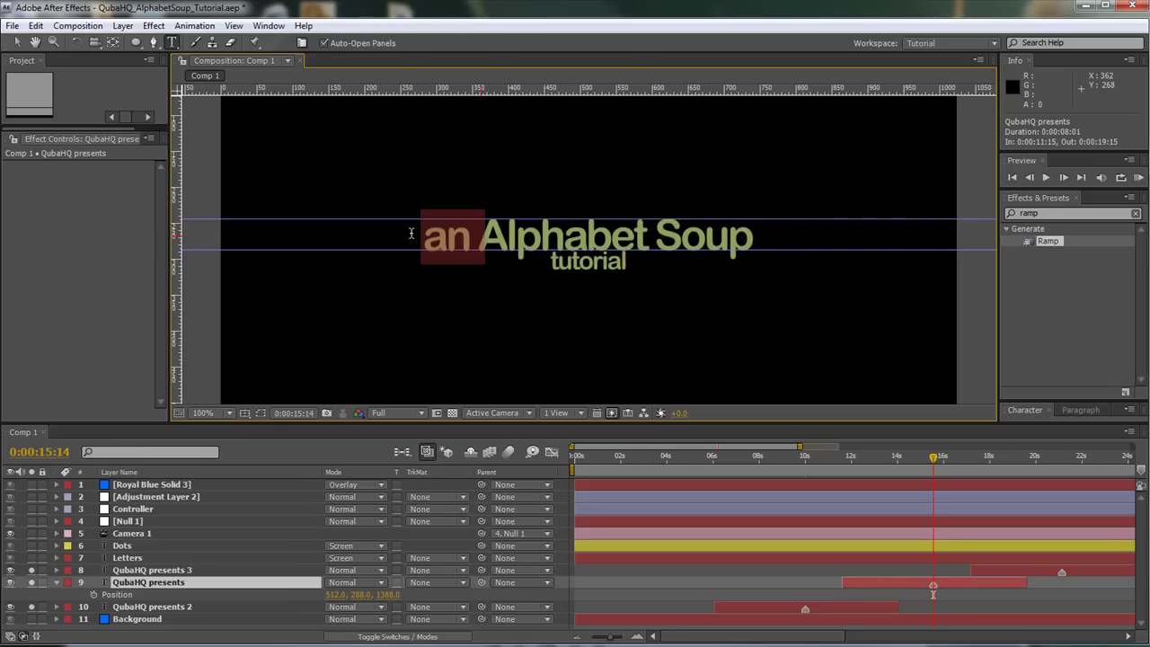
pyautogui.press('BackSpace')
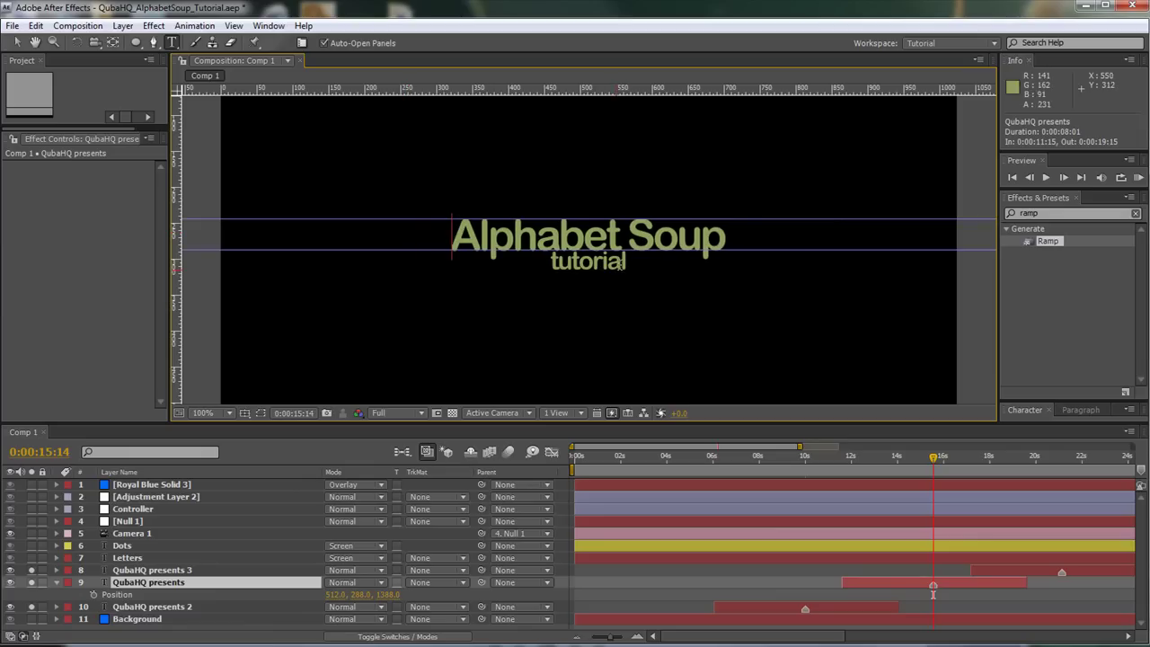
# - Add a Position text animator to the word "tutorial" and move it directly below Linked Color Control in the animator order
pyautogui.moveTo(628, 261); pyautogui.dragTo(550, 259)
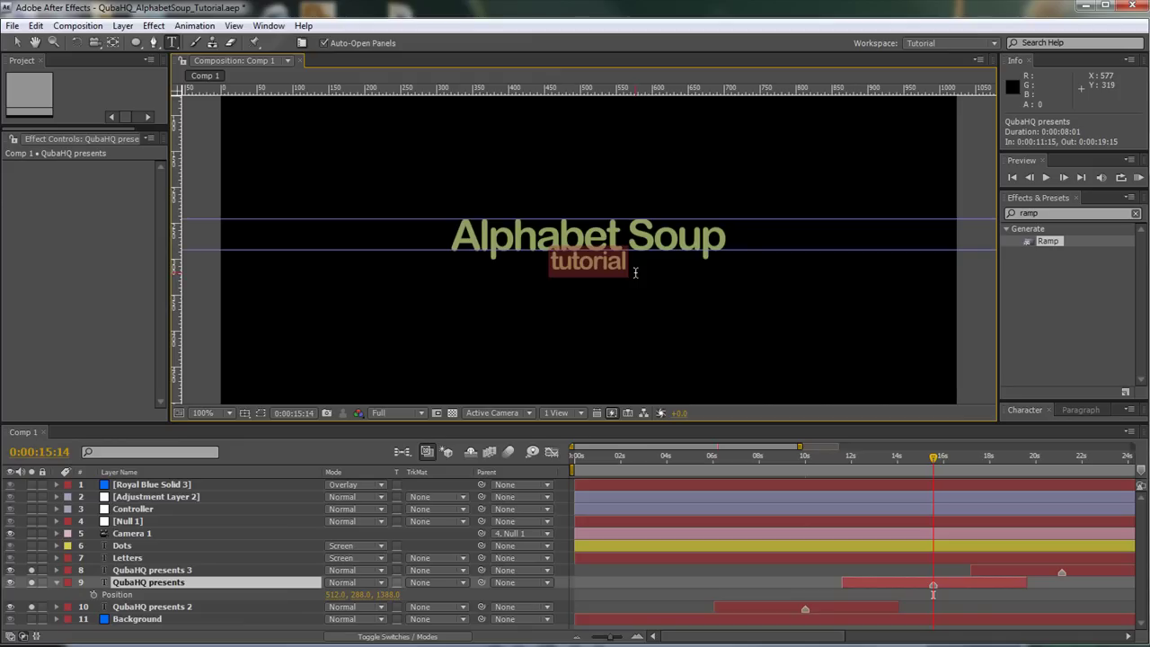
pyautogui.click(57, 584)
pyautogui.click(464, 501)
pyautogui.click(511, 544)
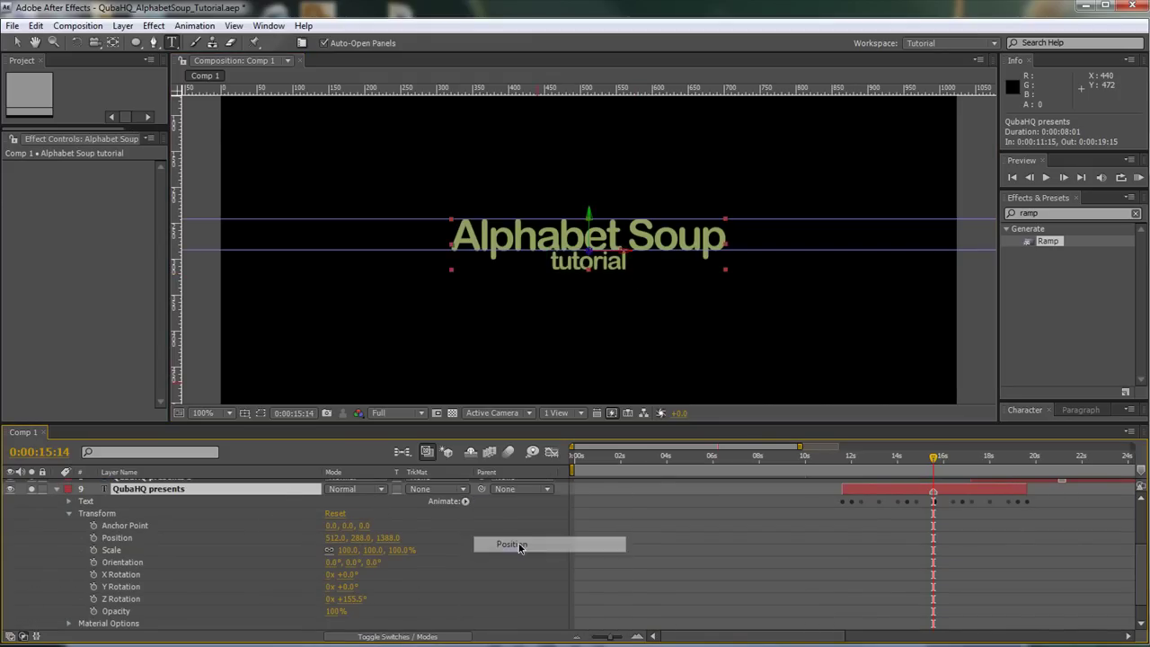
pyautogui.click(114, 531)
pyautogui.moveTo(115, 533); pyautogui.dragTo(148, 583)
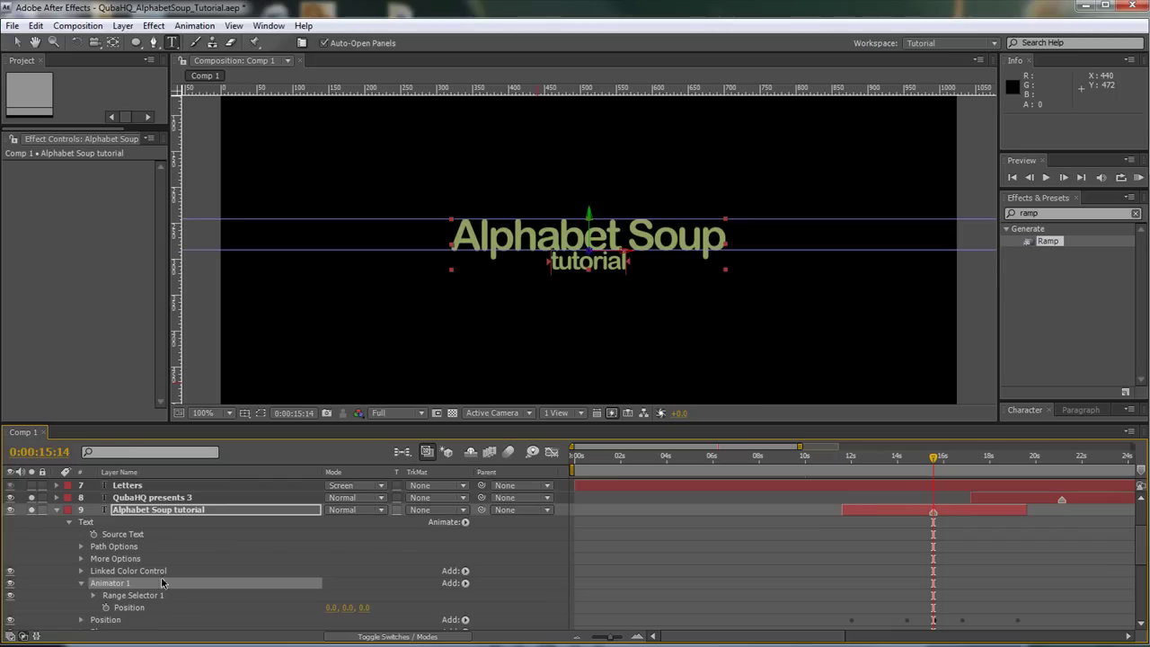
# - Offset the word "tutorial" with Animator 1 Position at 70, 4, 0 and hide the layer controls
pyautogui.moveTo(331, 611); pyautogui.dragTo(355, 615)
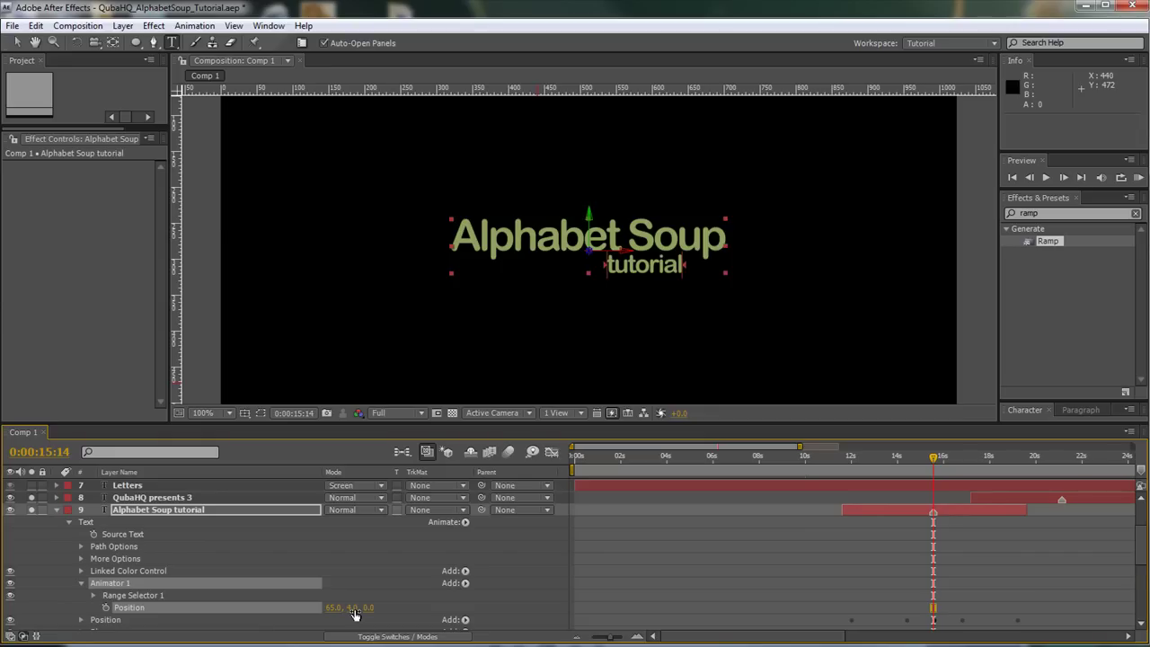
pyautogui.hotkey('ctrl', 'shift', 'h')
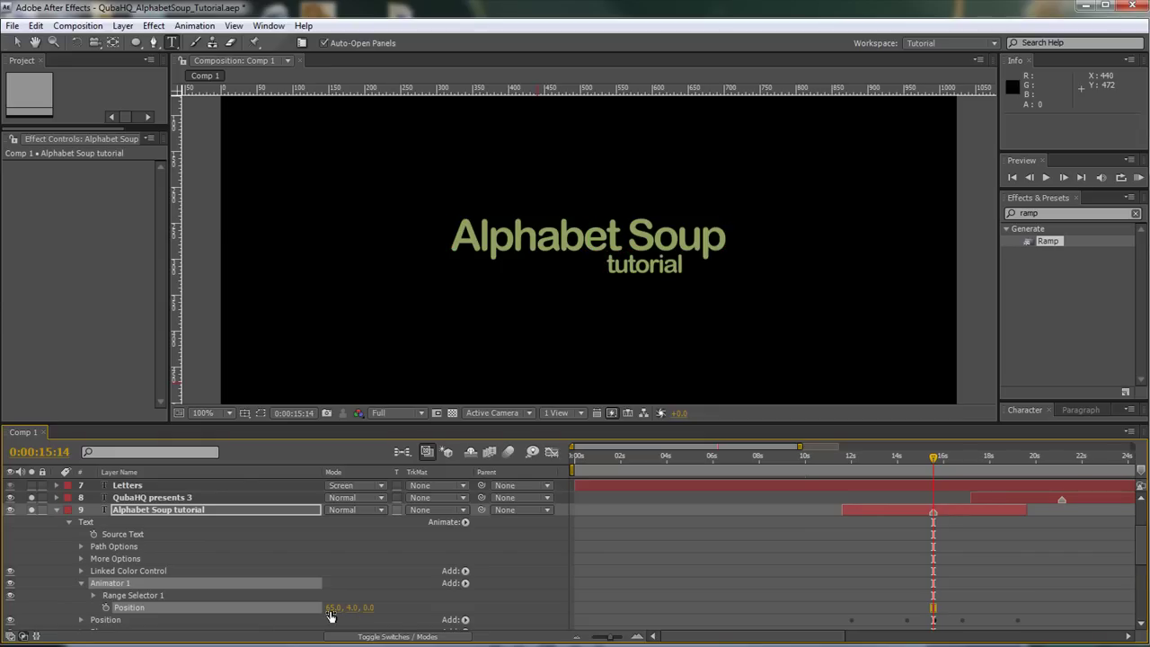
pyautogui.moveTo(333, 607); pyautogui.dragTo(338, 611)
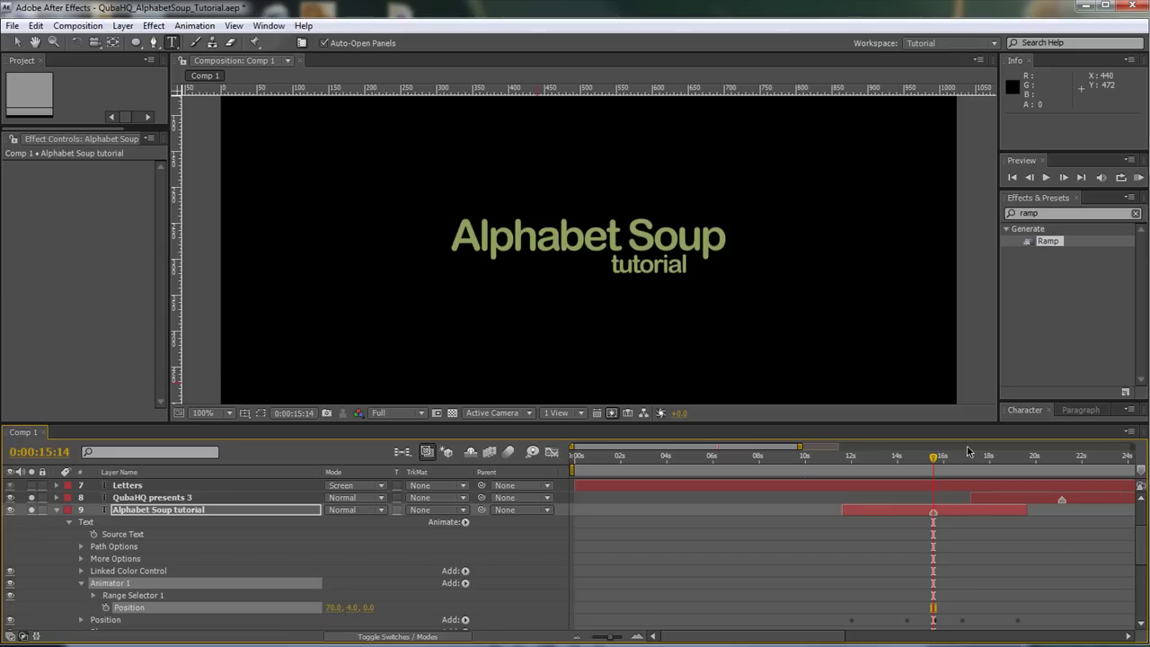
# - Enlarge "tutorial" to 34 px and set its Animator 1 Position to 79.3, 6.8, 0
pyautogui.moveTo(1057, 401); pyautogui.dragTo(1059, 329)
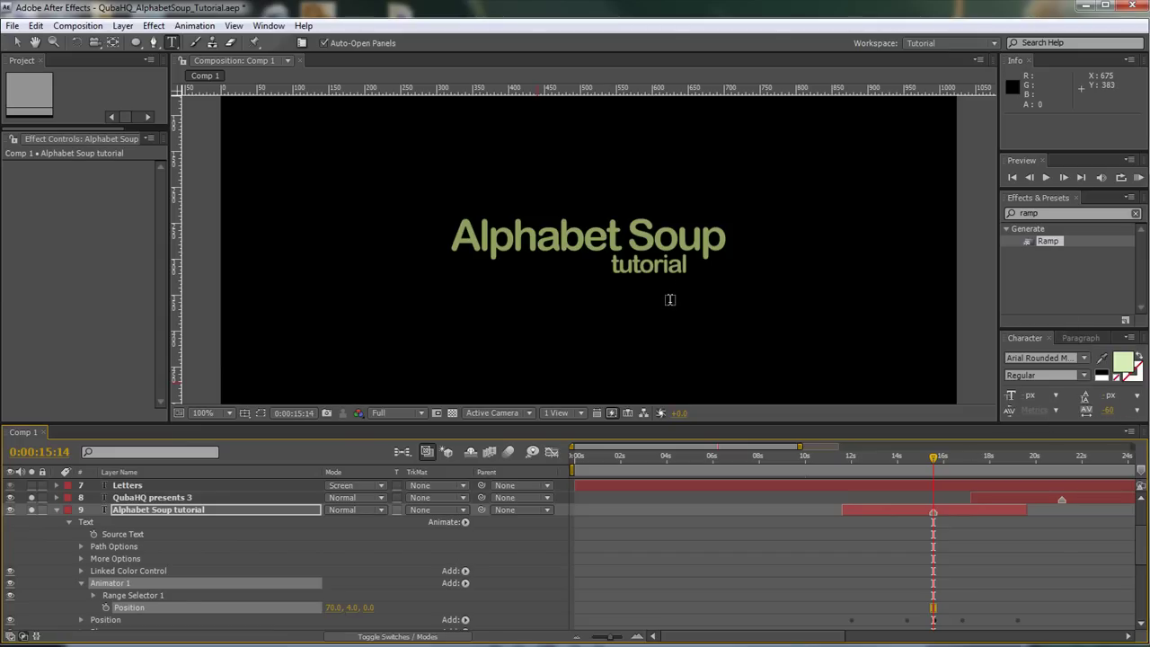
pyautogui.moveTo(691, 270); pyautogui.dragTo(610, 266)
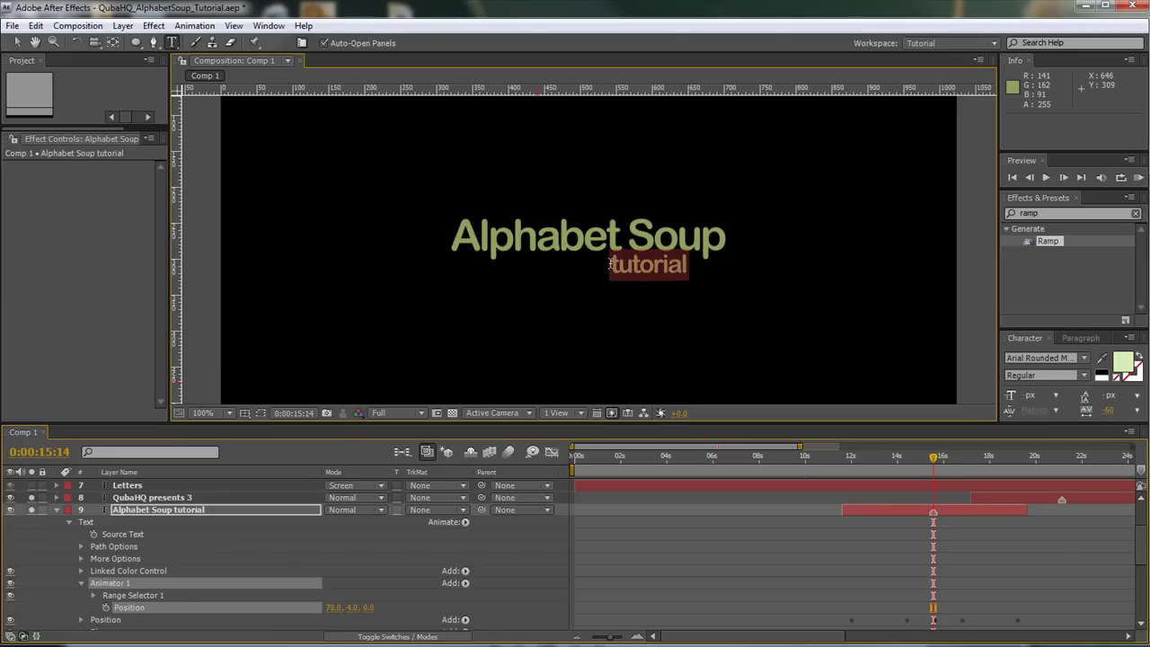
pyautogui.moveTo(1025, 396); pyautogui.dragTo(1032, 402)
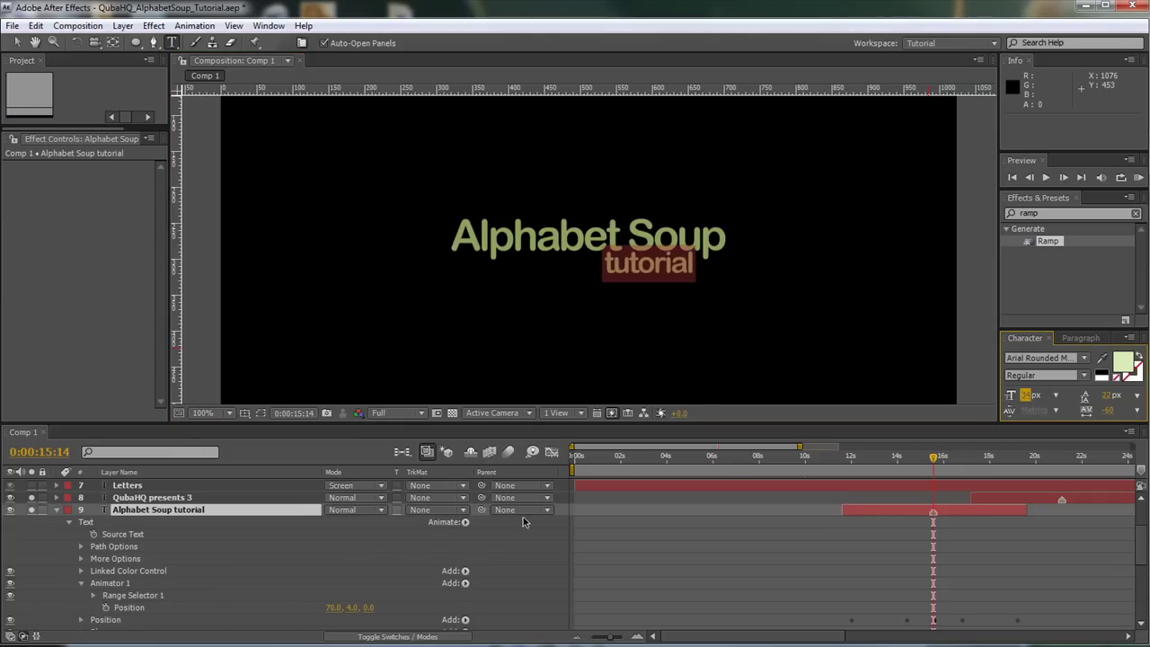
pyautogui.moveTo(329, 611); pyautogui.dragTo(376, 604)
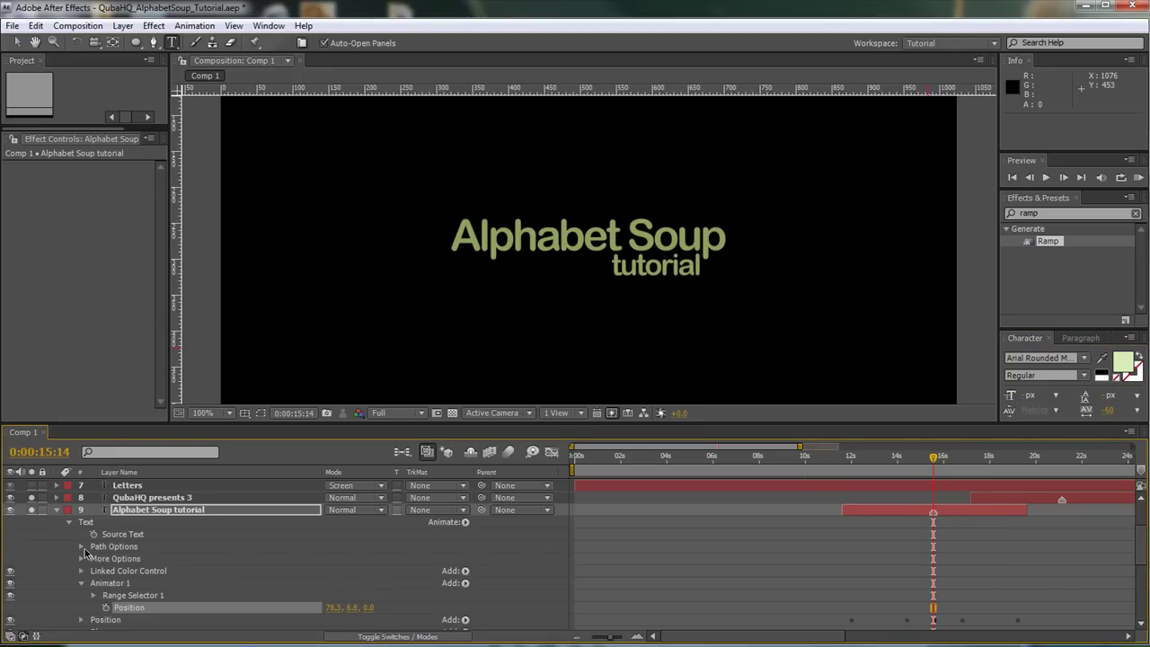
pyautogui.click(57, 513)
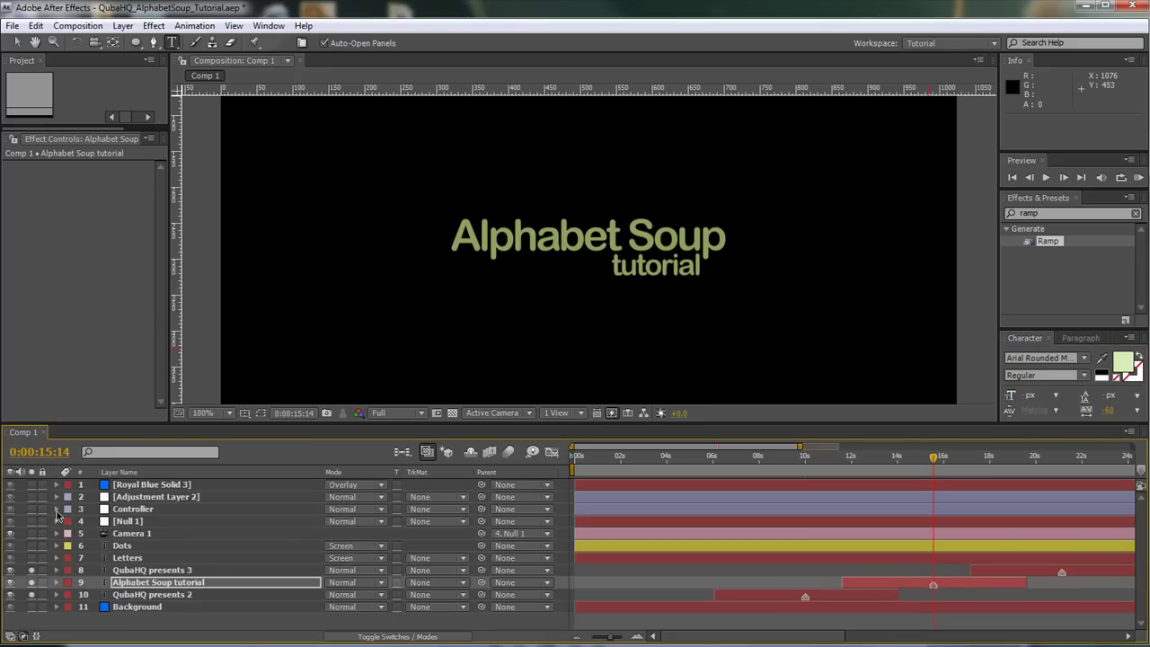
# - At the 0:00:21:03 marker, set the QubaHQ presents 3 layer's Z Rotation to about 211.3° and Z position to 1951 to fit the guides
pyautogui.moveTo(935, 460); pyautogui.dragTo(1063, 469)
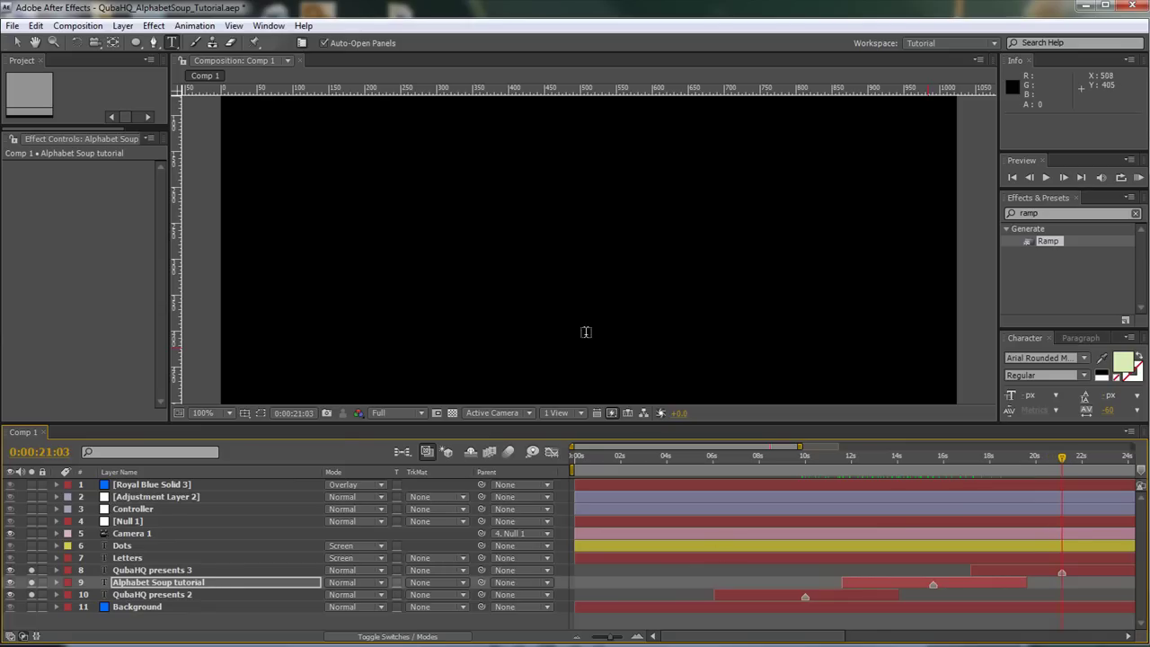
pyautogui.click(150, 572)
pyautogui.press('p')
pyautogui.moveTo(386, 582); pyautogui.dragTo(429, 583)
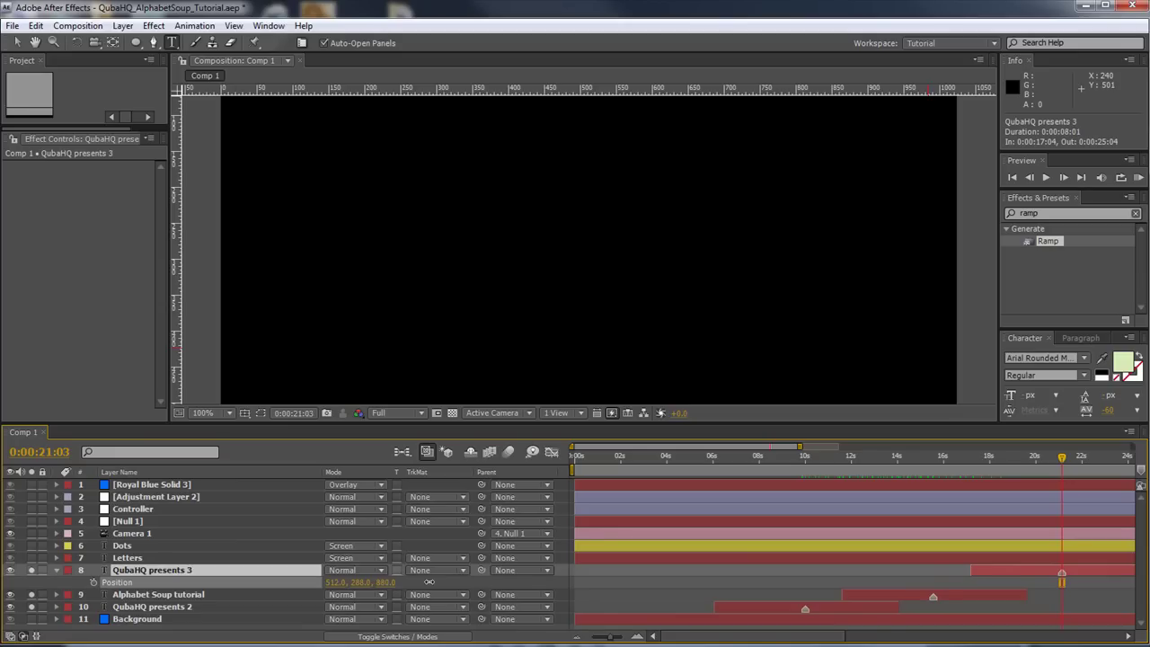
pyautogui.moveTo(615, 576); pyautogui.dragTo(883, 577)
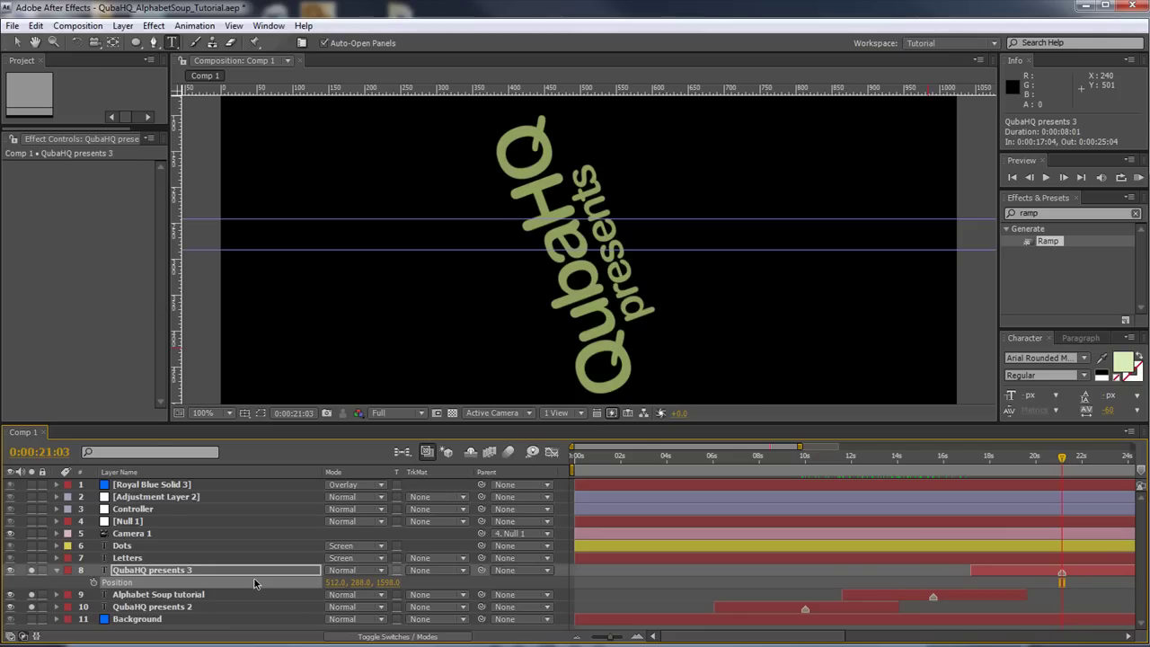
pyautogui.hotkey('shift', 'r')
pyautogui.scroll(-1, 388, 609)
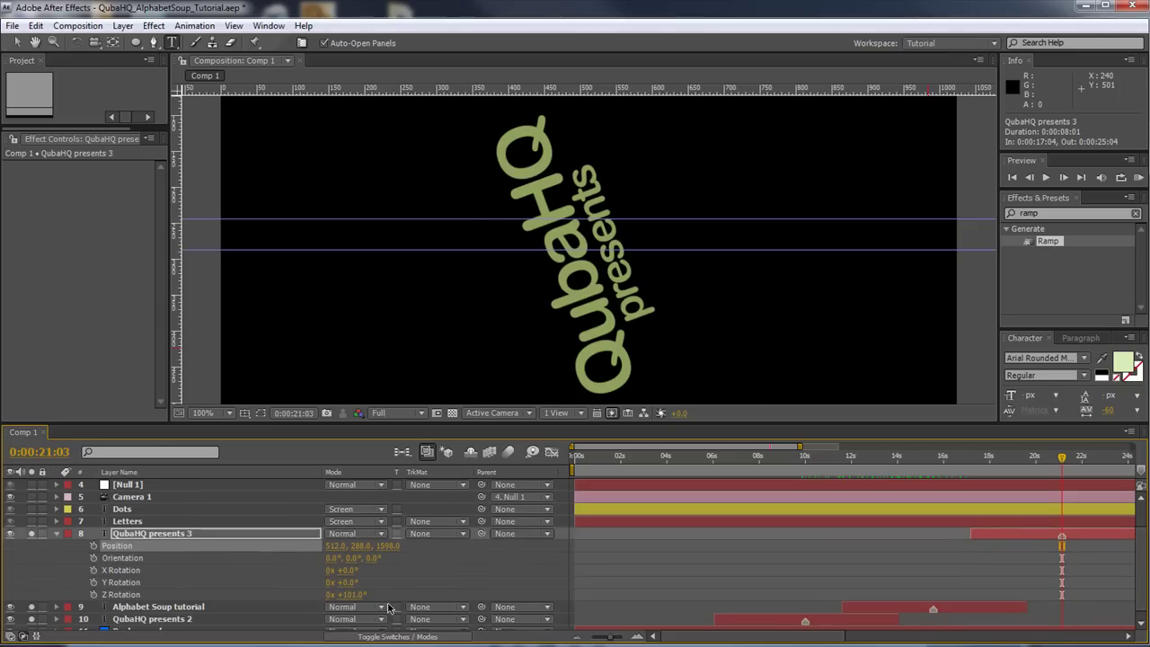
pyautogui.moveTo(350, 600); pyautogui.dragTo(418, 587)
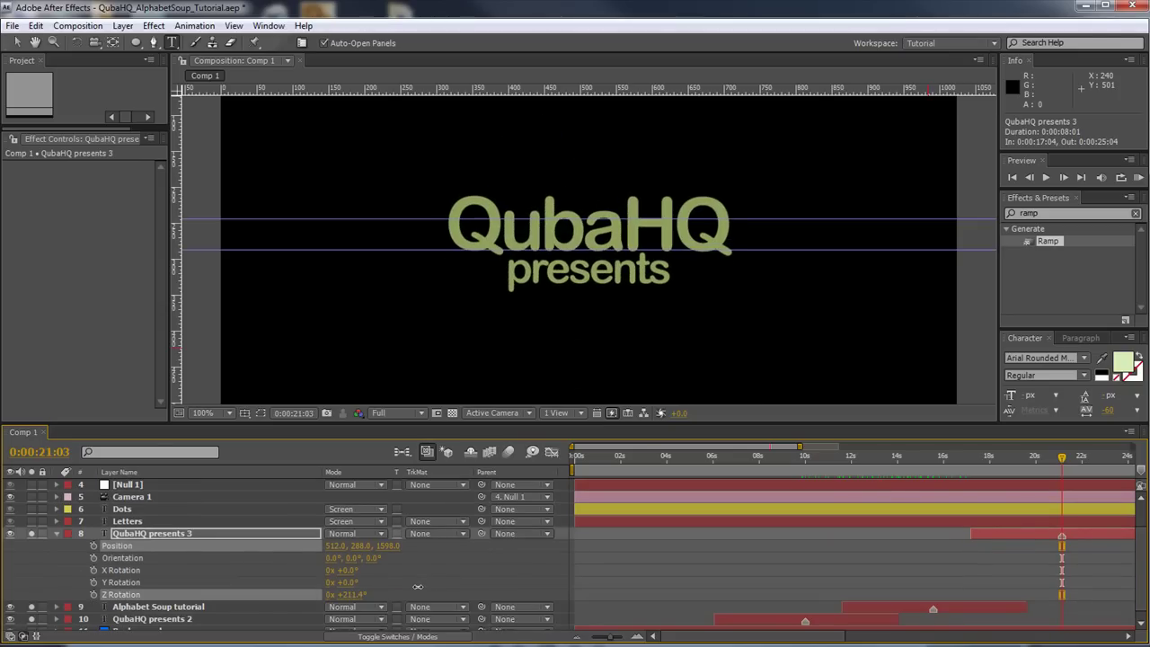
pyautogui.moveTo(390, 545); pyautogui.dragTo(629, 532)
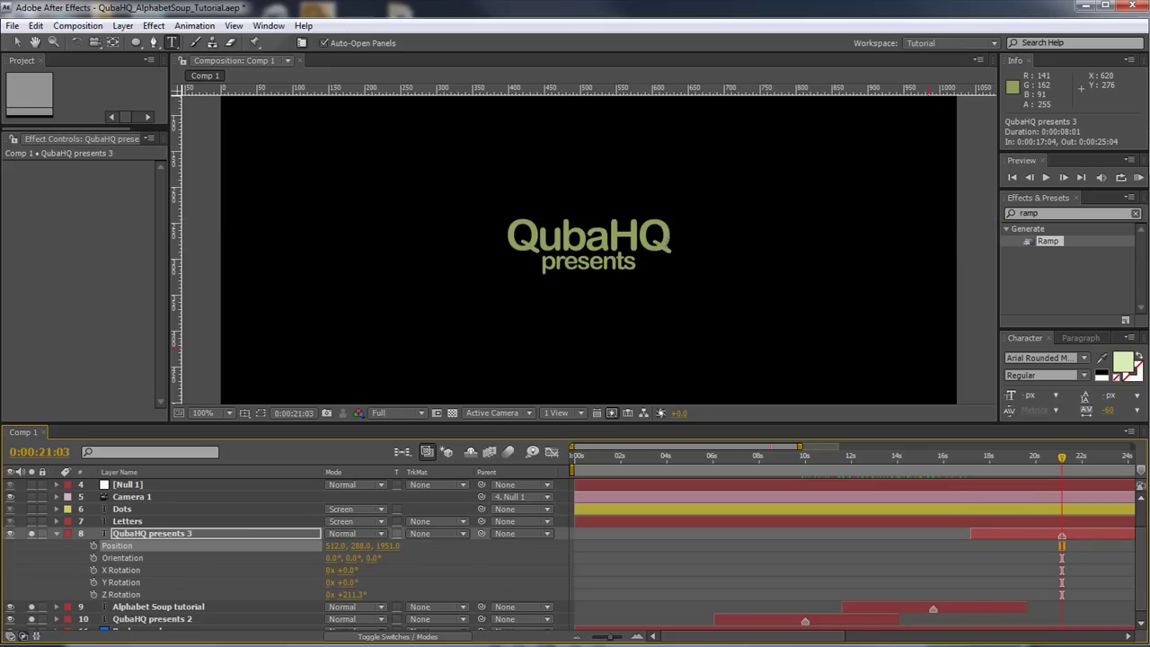
# - Replace the word "QubaHQ" with "Fake Text Particles" in the QubaHQ presents 3 layer
pyautogui.moveTo(672, 244); pyautogui.dragTo(458, 232)
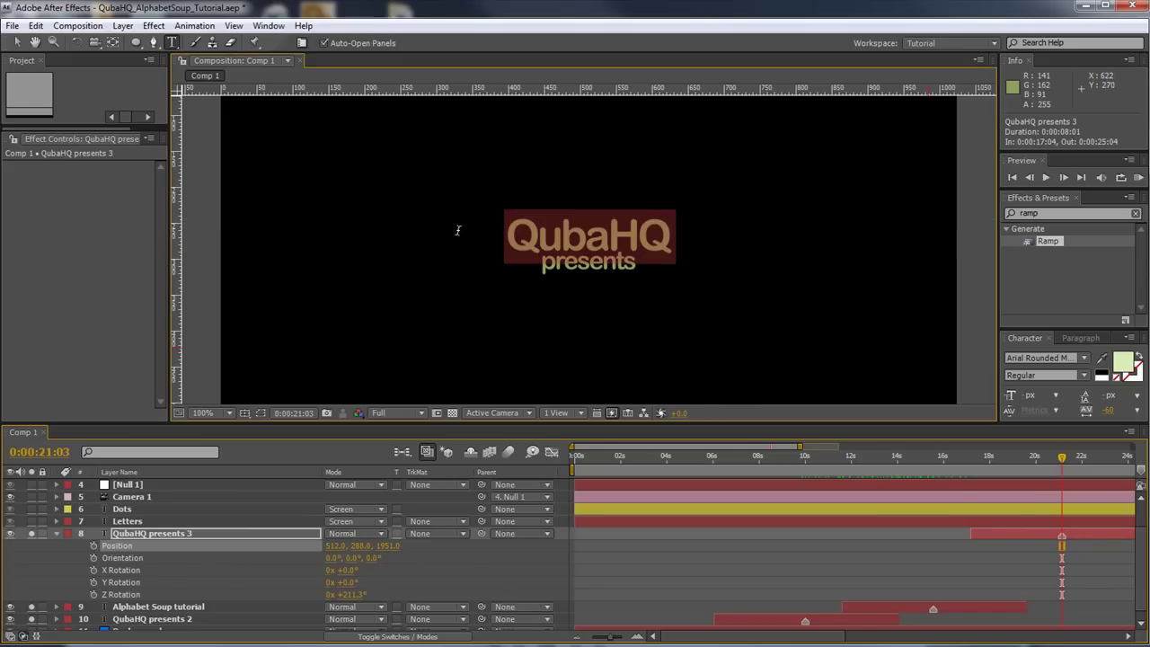
pyautogui.write('Fak')
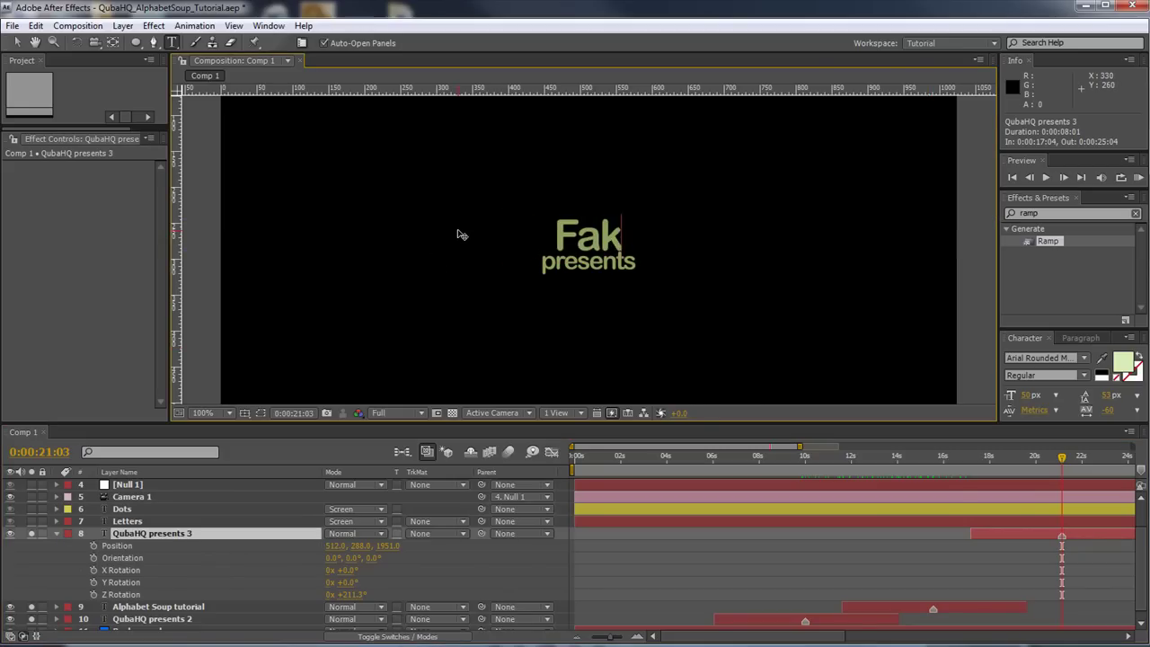
pyautogui.write('e Text pa')
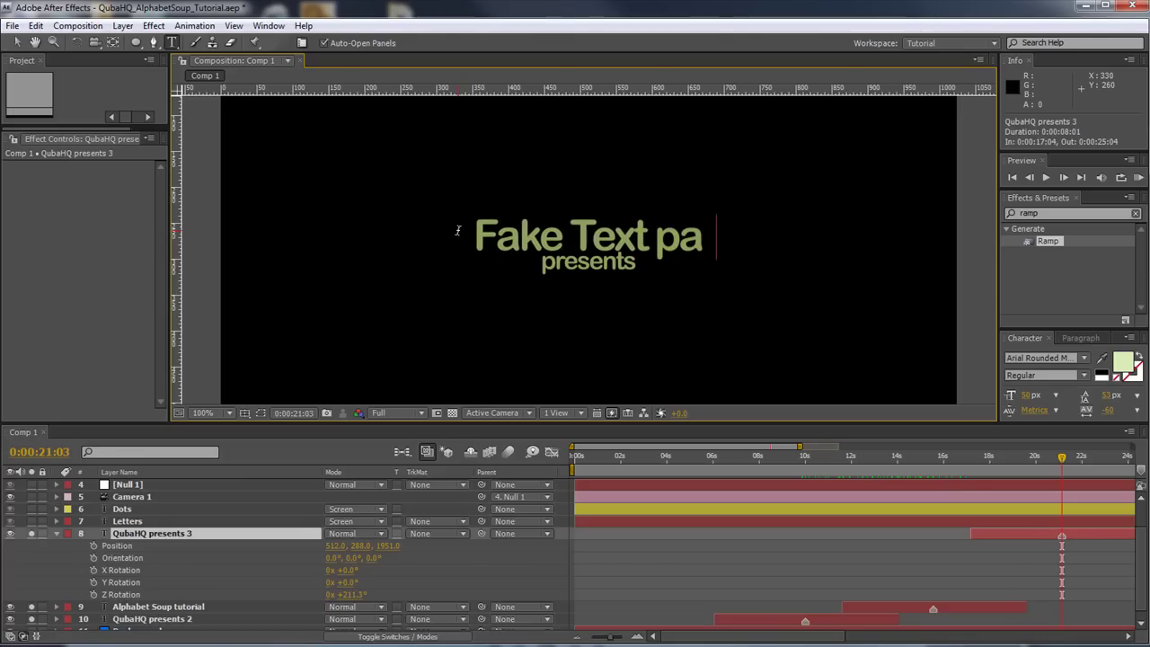
pyautogui.write('rticles')
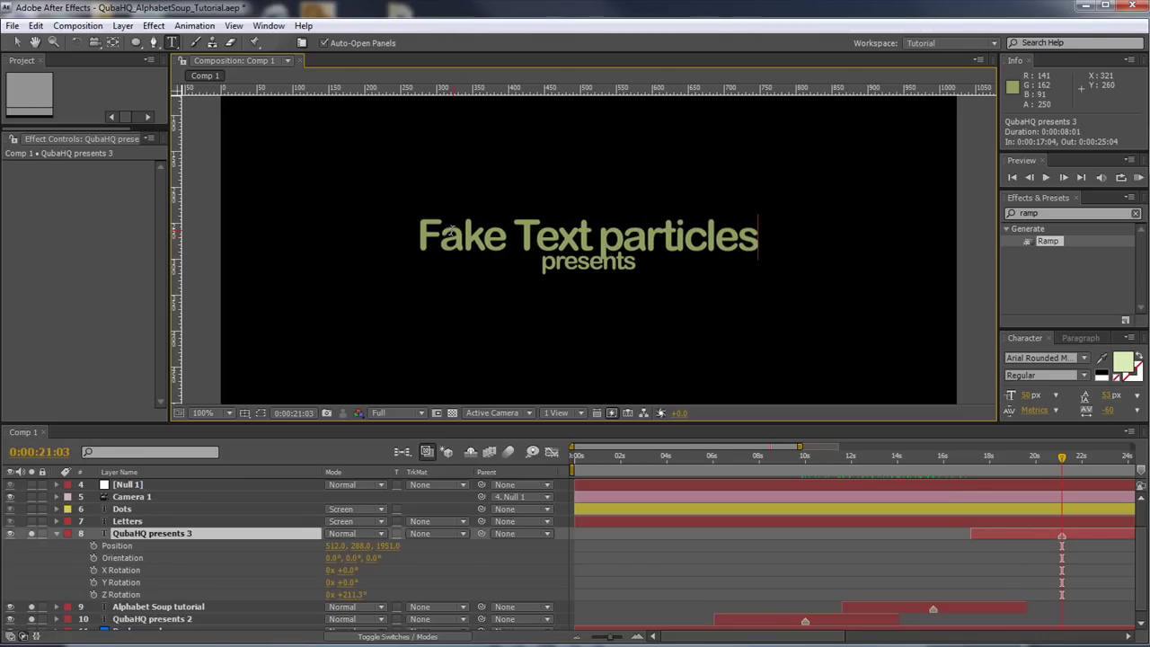
pyautogui.moveTo(620, 230); pyautogui.dragTo(589, 232)
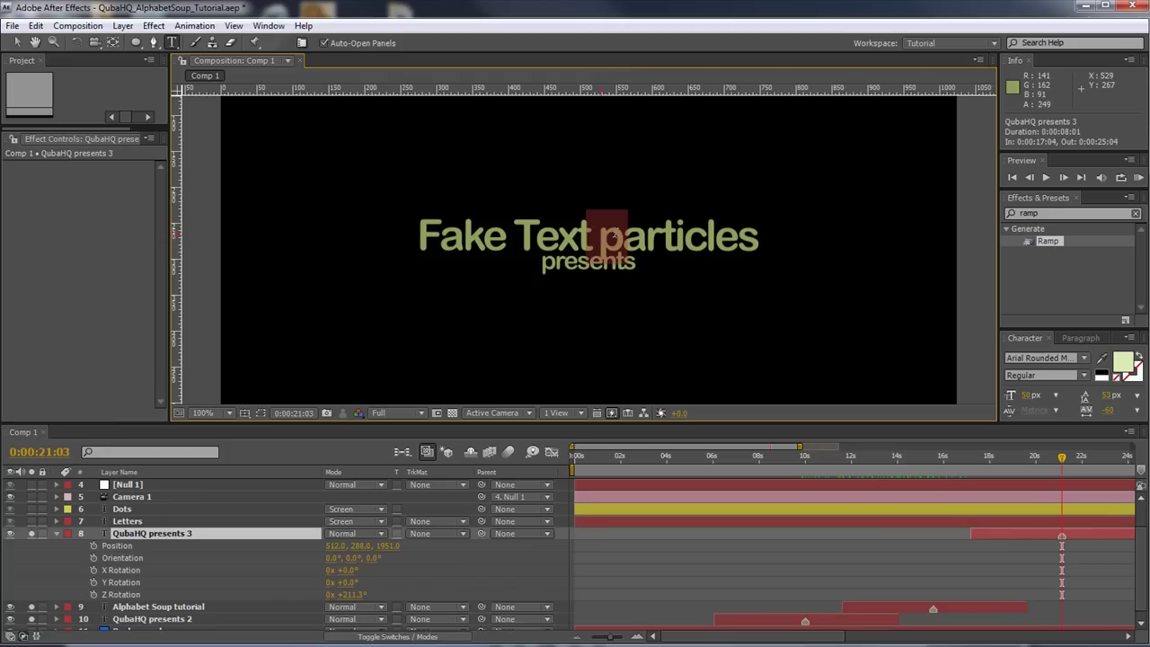
pyautogui.press('BackSpace')
pyautogui.write('P')
# - Replace the word "presents" below "Fake Text Particles" with "featuring"
pyautogui.moveTo(636, 263); pyautogui.dragTo(539, 261)
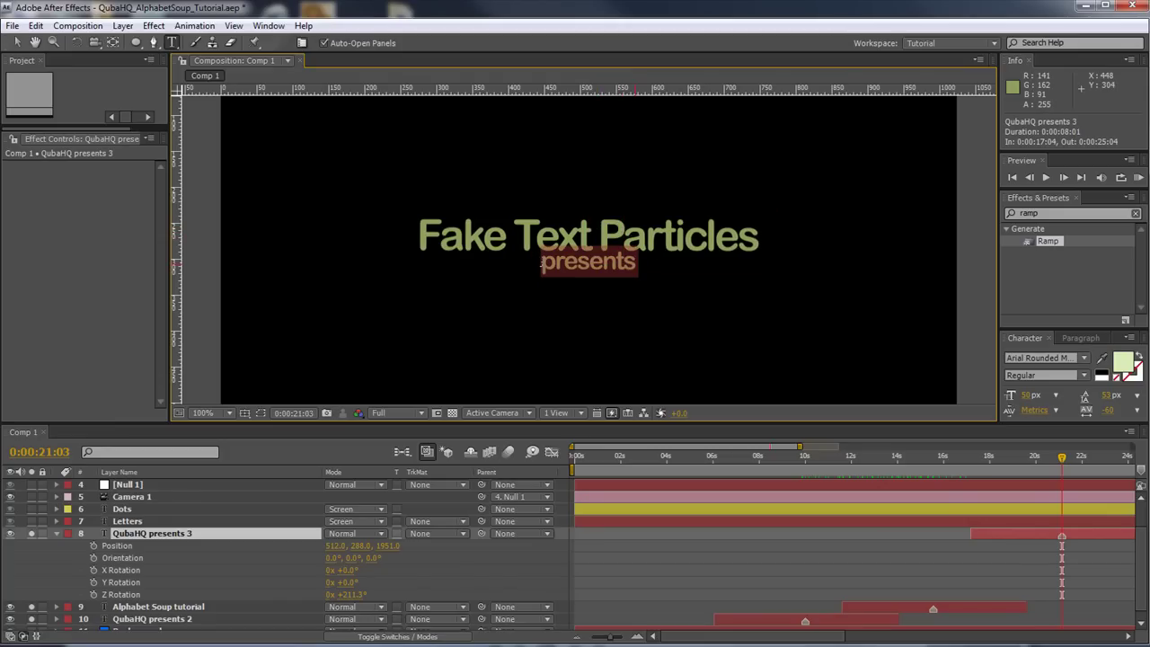
pyautogui.write('feat')
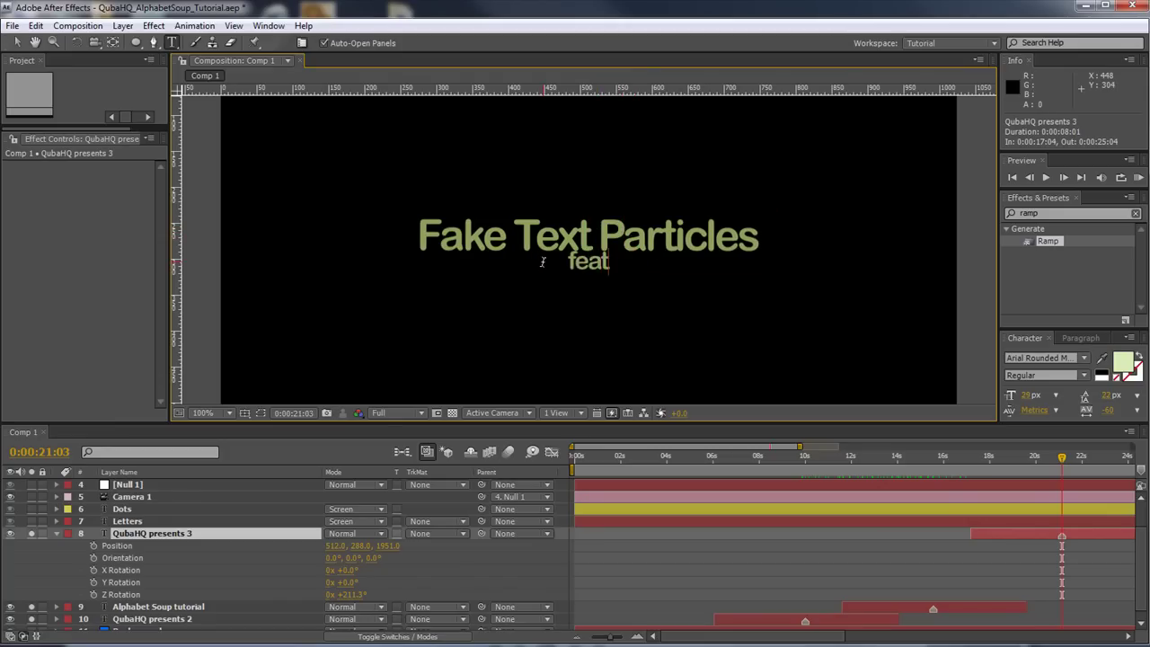
pyautogui.write('uring')
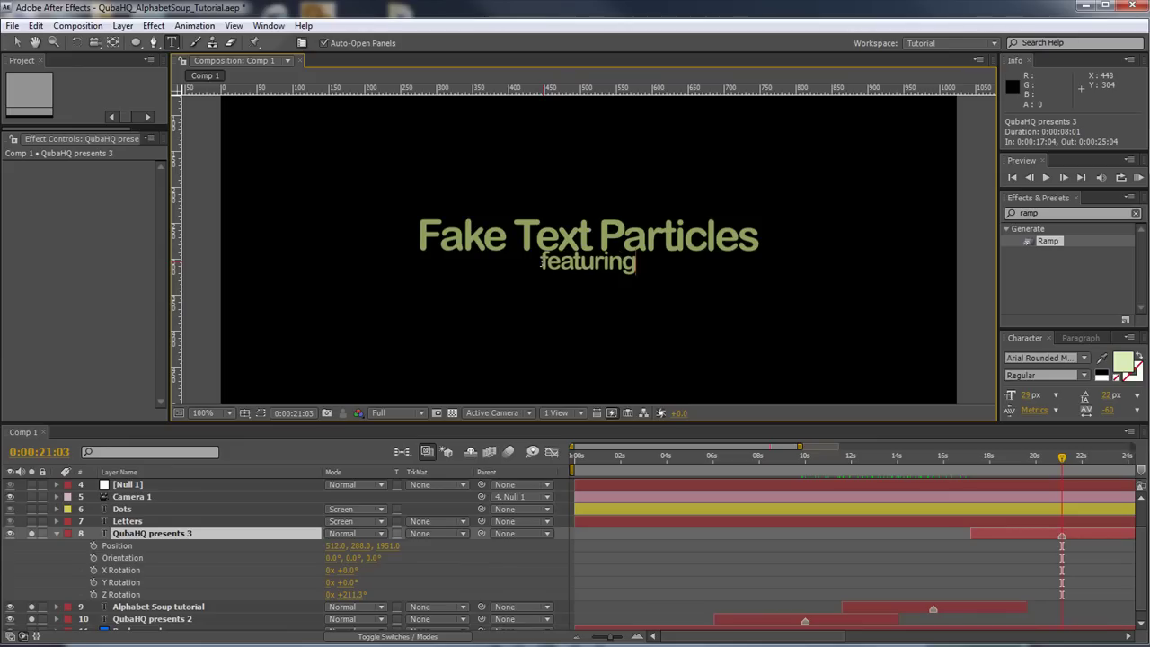
# - Add a Position text animator to "featuring", move it directly above Linked Color Control, and offset it to -78, -64, 0
pyautogui.moveTo(636, 262); pyautogui.dragTo(540, 261)
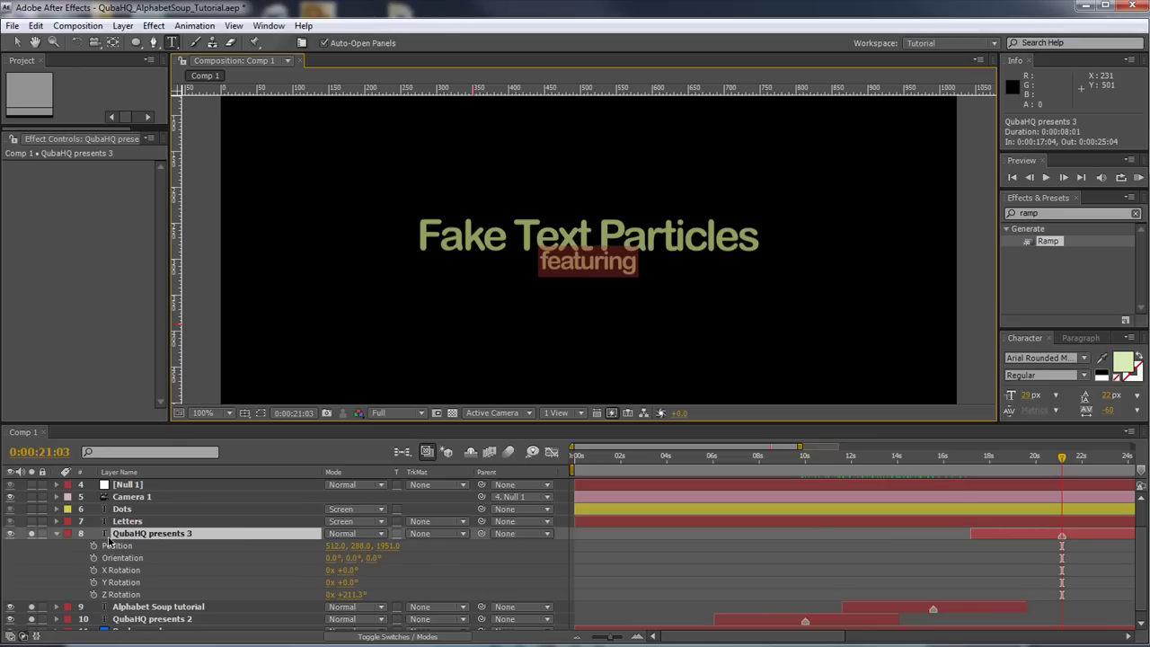
pyautogui.doubleClick(57, 537)
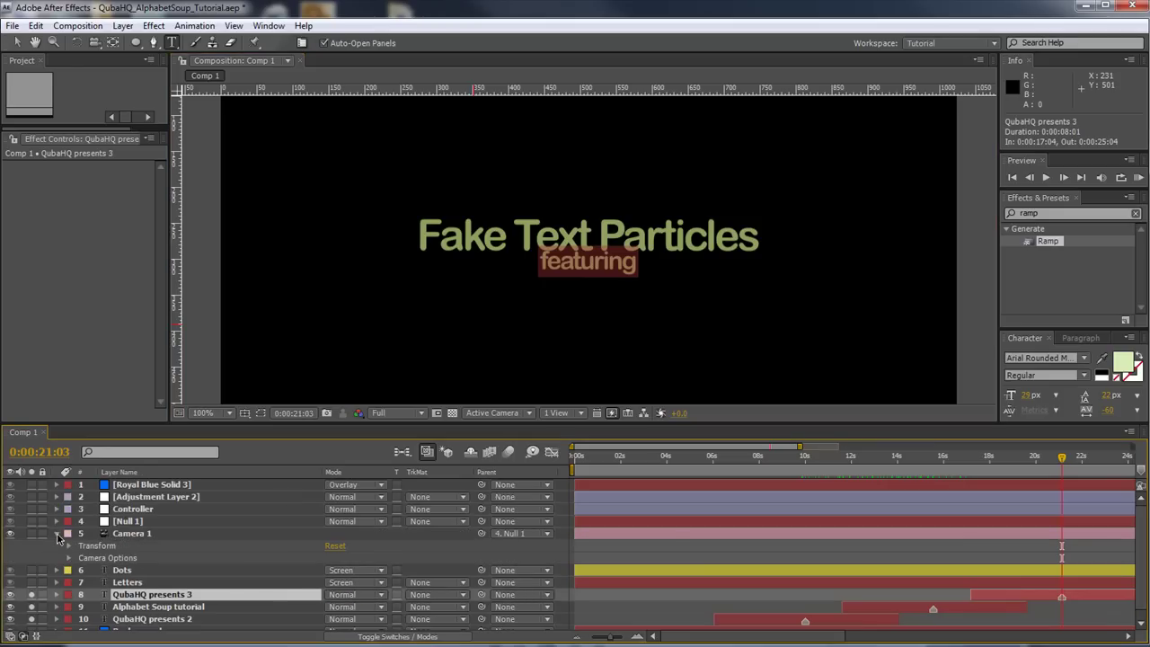
pyautogui.click(55, 595)
pyautogui.click(465, 503)
pyautogui.click(506, 539)
pyautogui.moveTo(96, 539); pyautogui.dragTo(137, 527)
pyautogui.moveTo(348, 551); pyautogui.dragTo(277, 549)
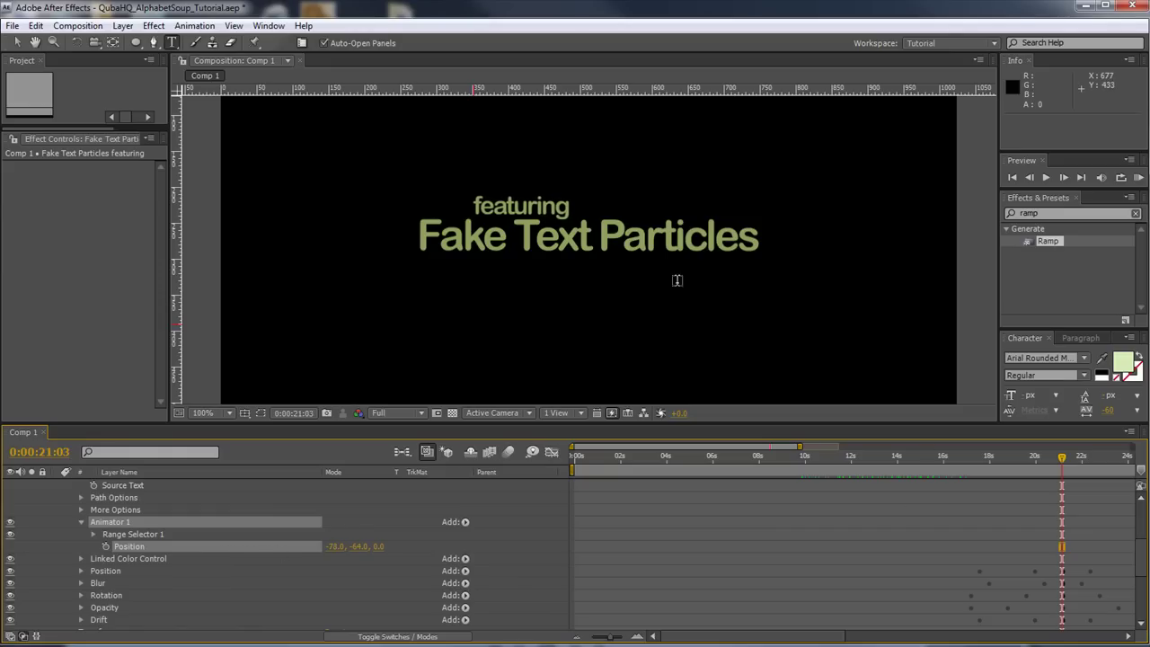
# - Enlarge "featuring" to 34.8 px and collapse the Fake Text Particles featuring layer
pyautogui.doubleClick(563, 206)
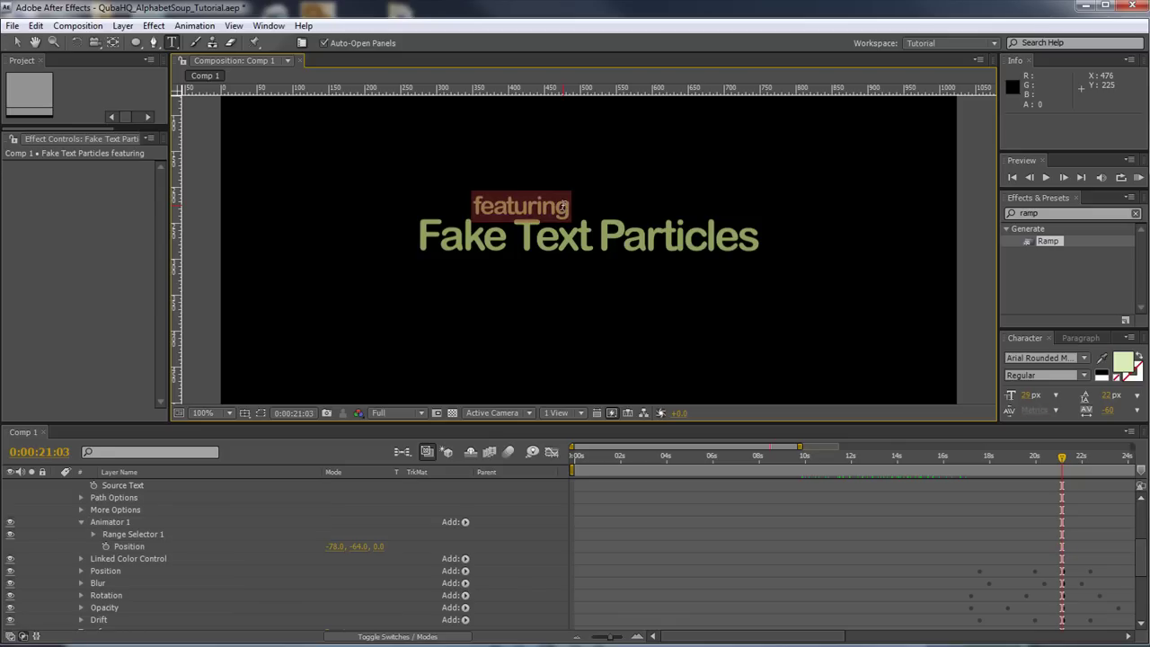
pyautogui.moveTo(1024, 398); pyautogui.dragTo(1069, 394)
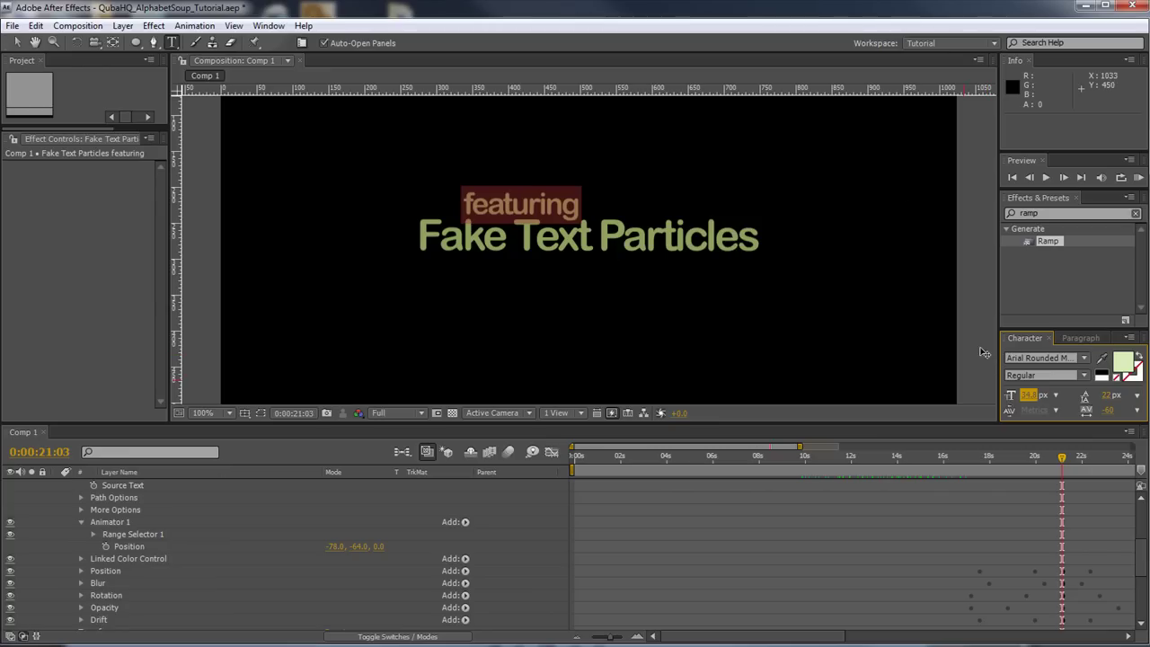
pyautogui.click(17, 42)
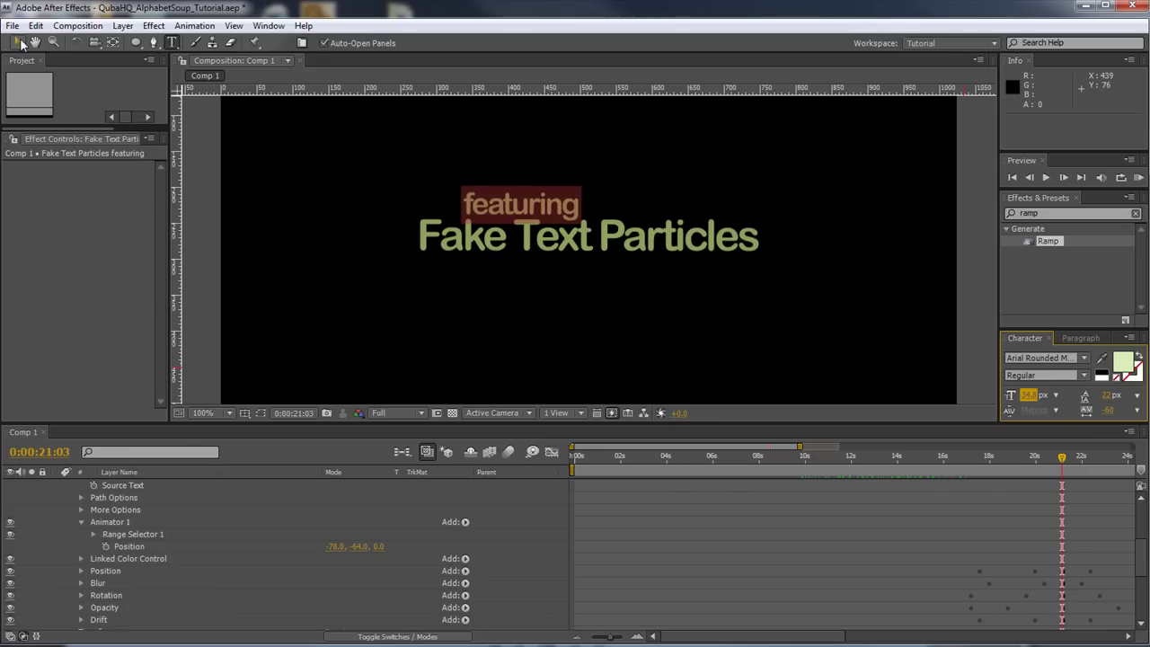
pyautogui.click(980, 382)
pyautogui.scroll(2, 1121, 570)
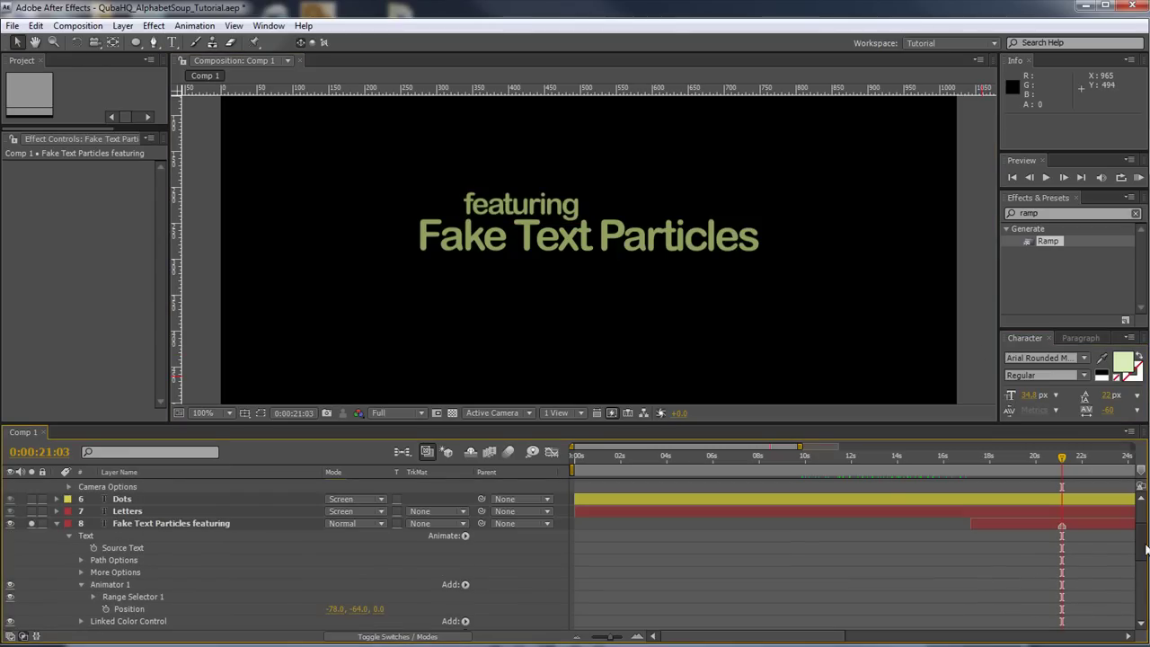
pyautogui.click(56, 524)
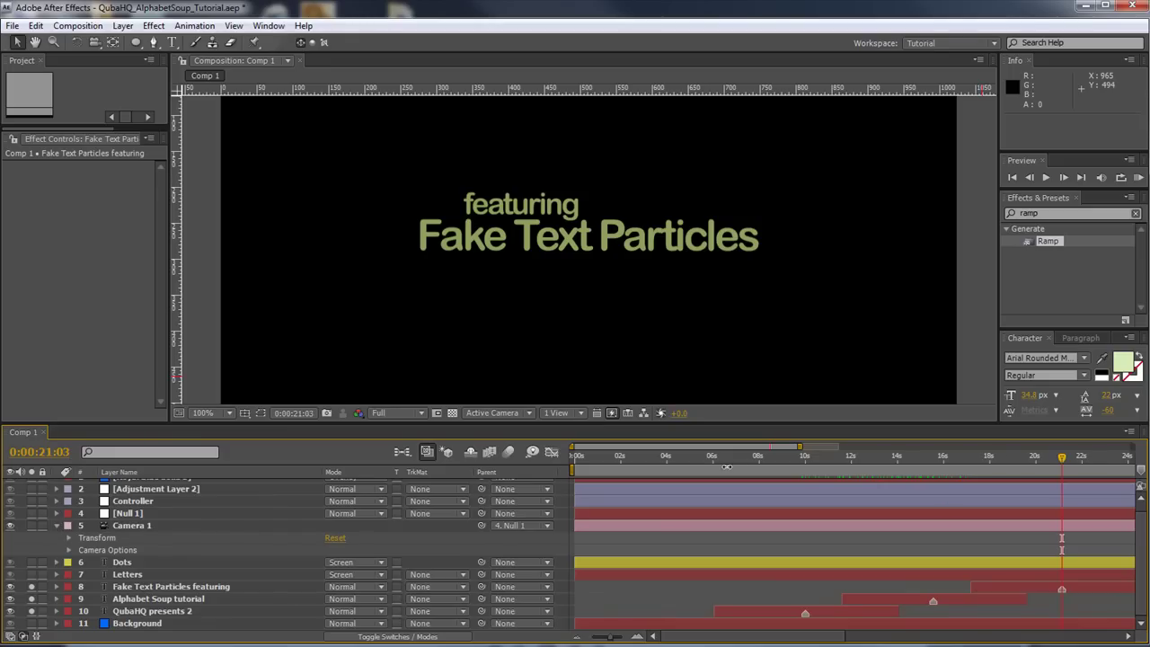
# - Turn off solo for the three title layers and set their blending mode to Screen
pyautogui.moveTo(634, 459); pyautogui.dragTo(681, 470)
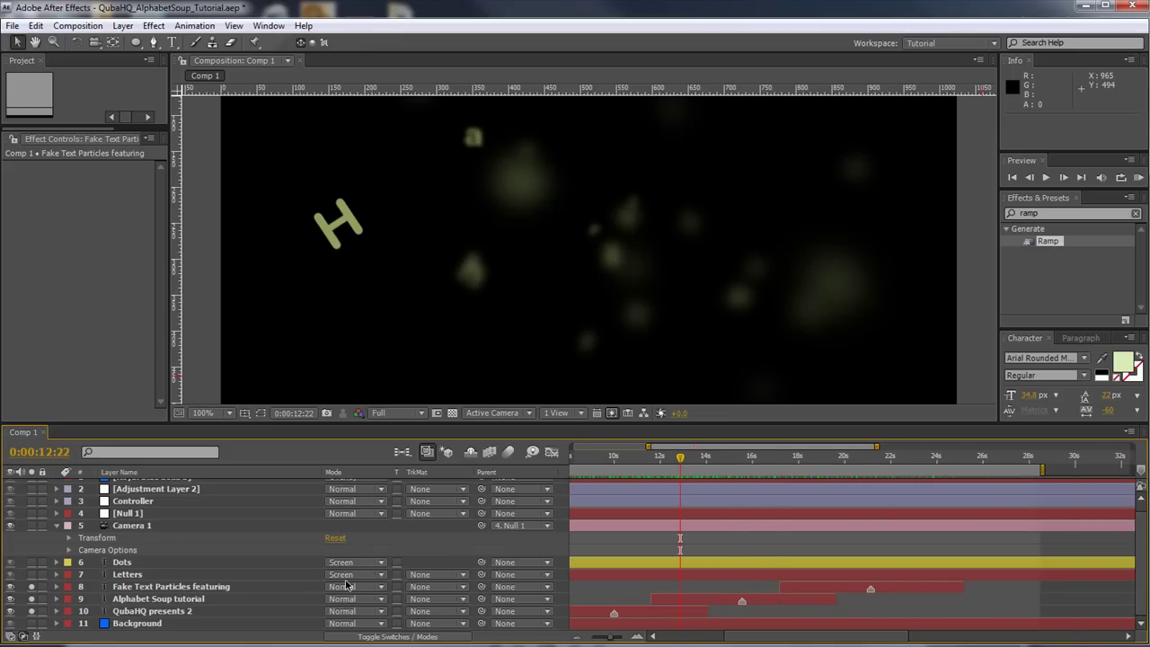
pyautogui.click(31, 587)
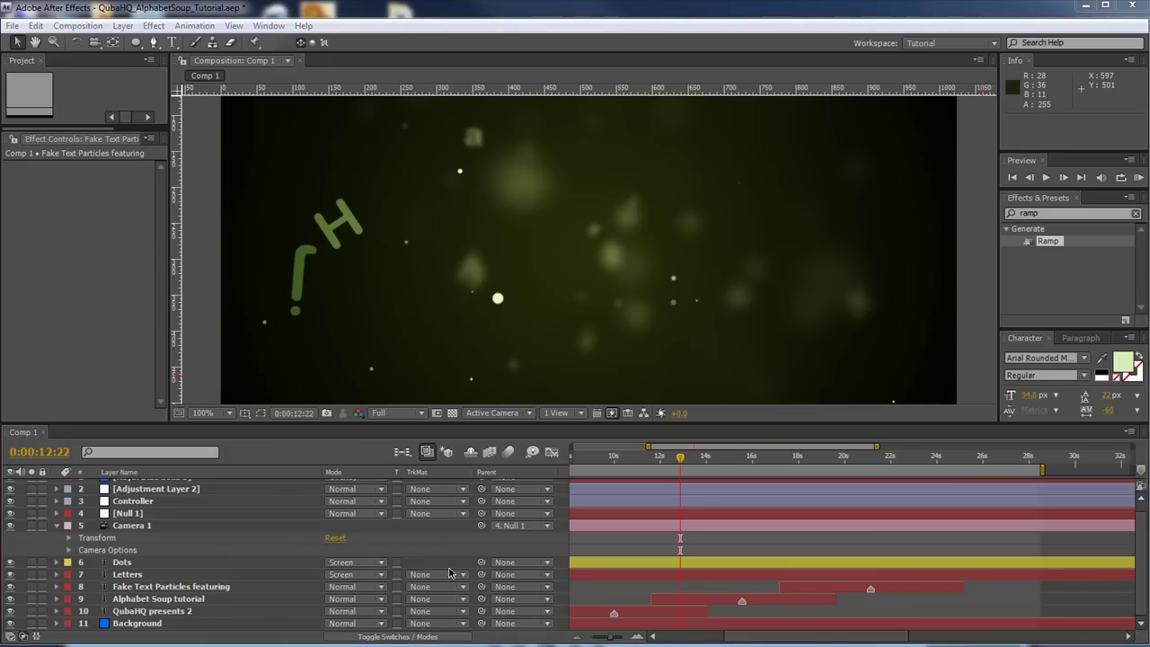
pyautogui.keyDown('shift'); pyautogui.click(162, 611); pyautogui.keyUp('shift')
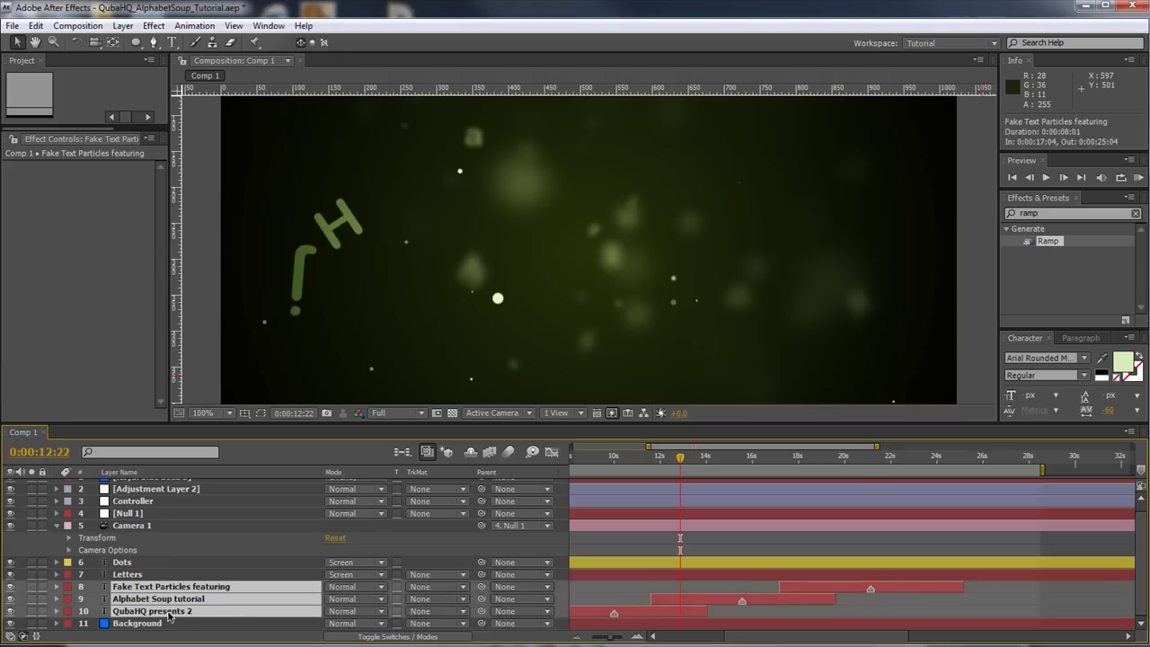
pyautogui.click(351, 613)
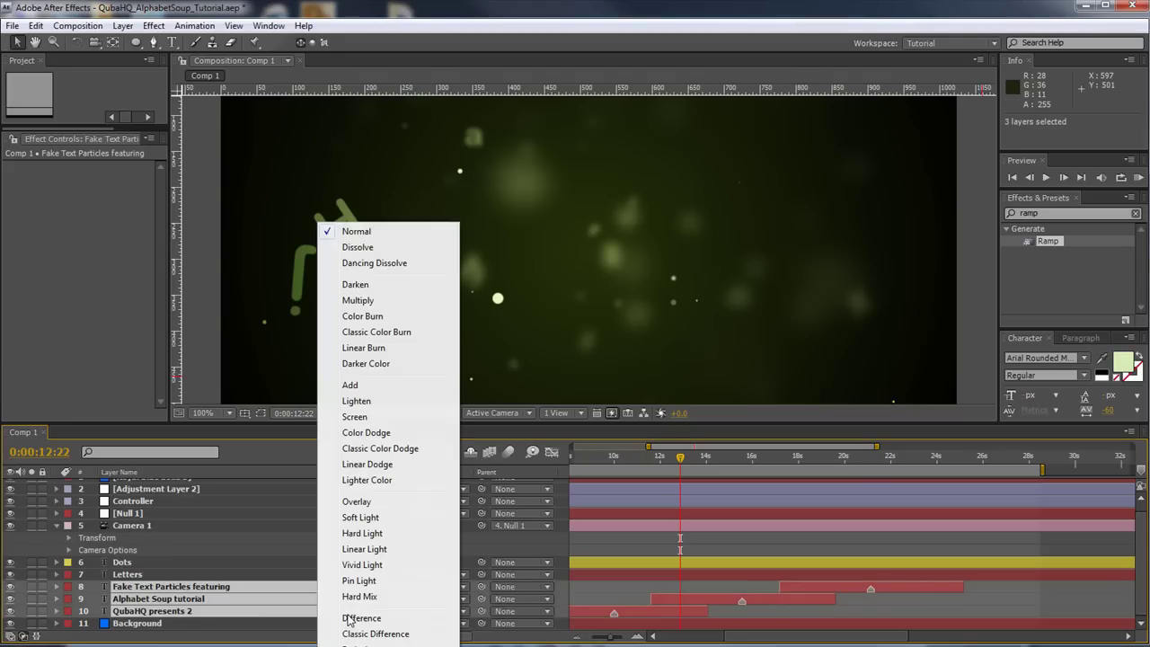
pyautogui.click(370, 417)
# - Preview the title sequence from the start in an enlarged composition view and move the current time to 0:00:11:12
pyautogui.click(127, 575)
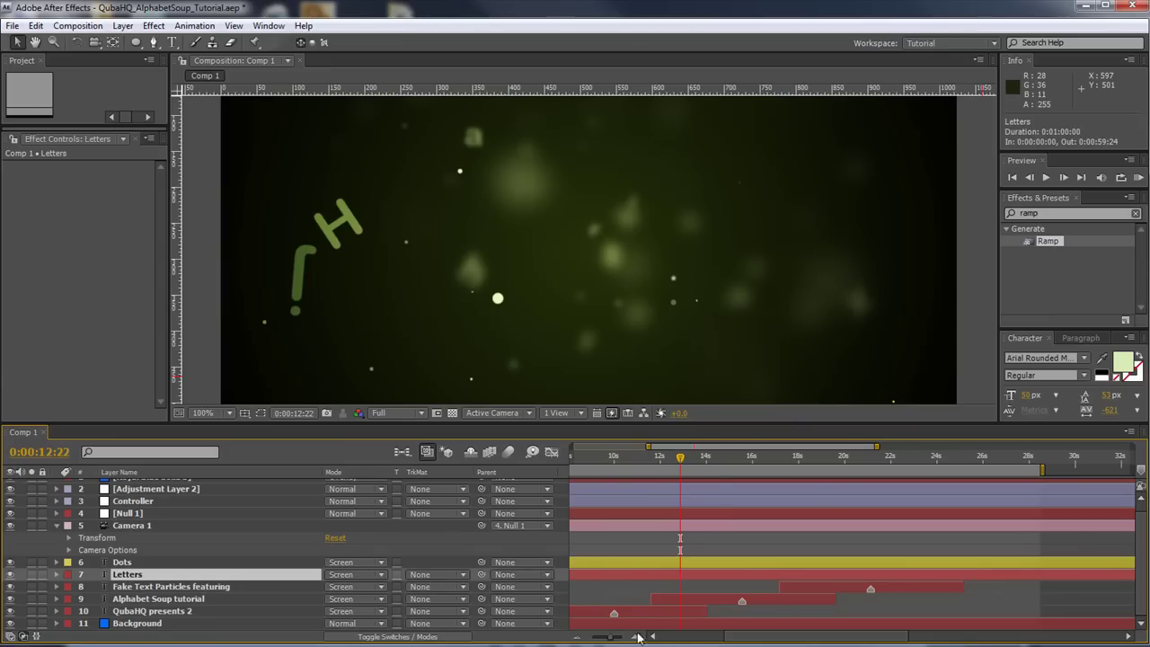
pyautogui.moveTo(791, 636); pyautogui.dragTo(730, 637)
pyautogui.press('KP_0')
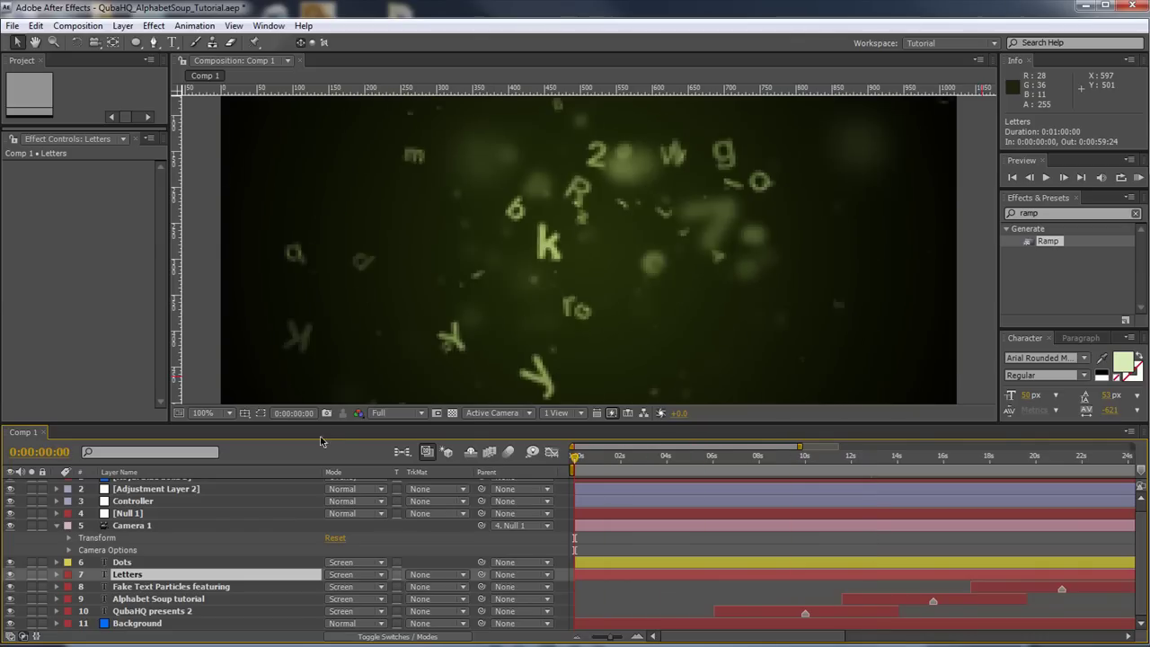
pyautogui.moveTo(467, 423); pyautogui.dragTo(458, 513)
pyautogui.moveTo(576, 550); pyautogui.dragTo(842, 556)
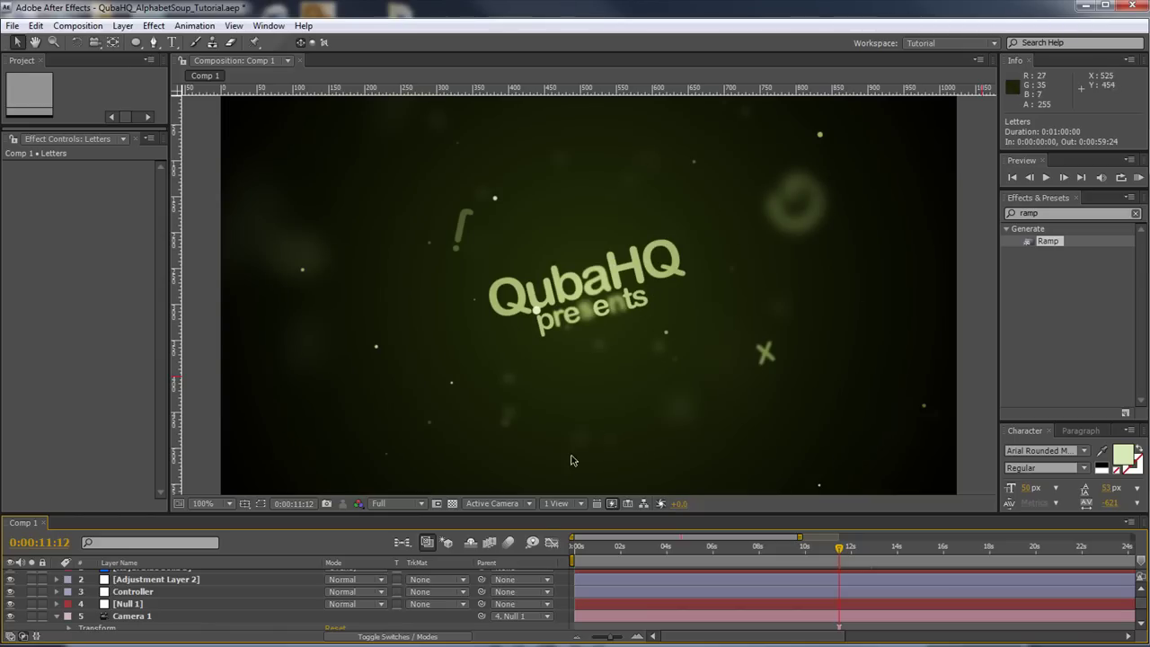
# - Duplicate the Letters layer and place the copy directly below the original in the layer stack
pyautogui.moveTo(544, 512); pyautogui.dragTo(543, 355)
pyautogui.click(126, 518)
pyautogui.hotkey('ctrl', 'd')
pyautogui.moveTo(130, 515); pyautogui.dragTo(137, 537)
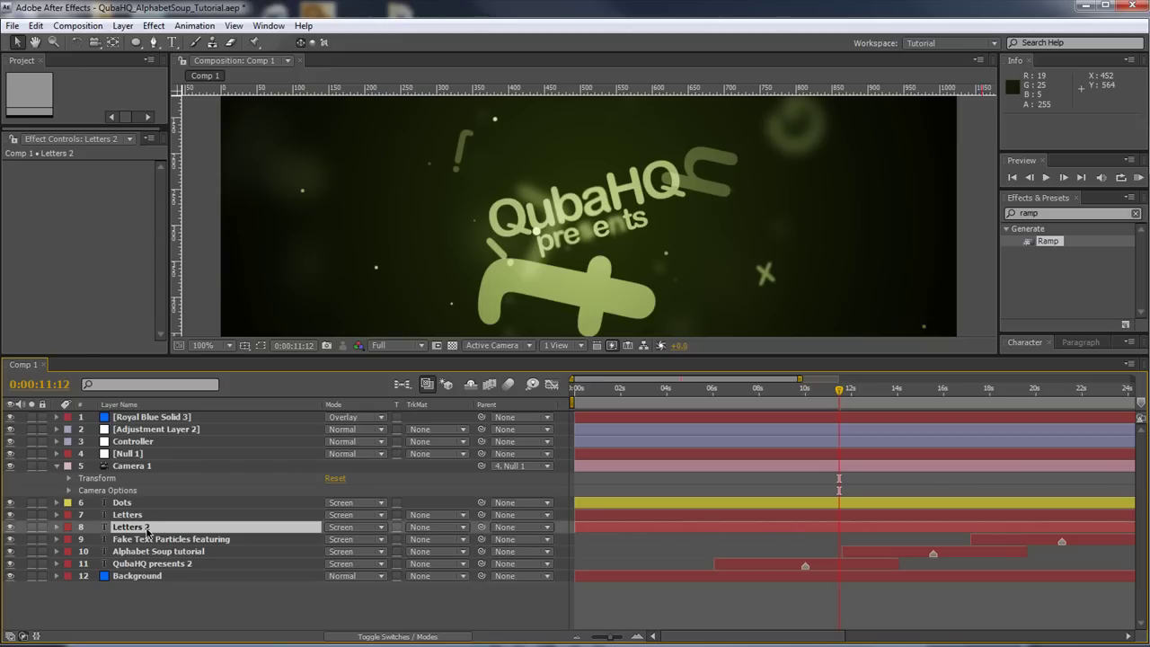
# - Push the Letters 2 layer back in depth to a Z position of 2808
pyautogui.press('p')
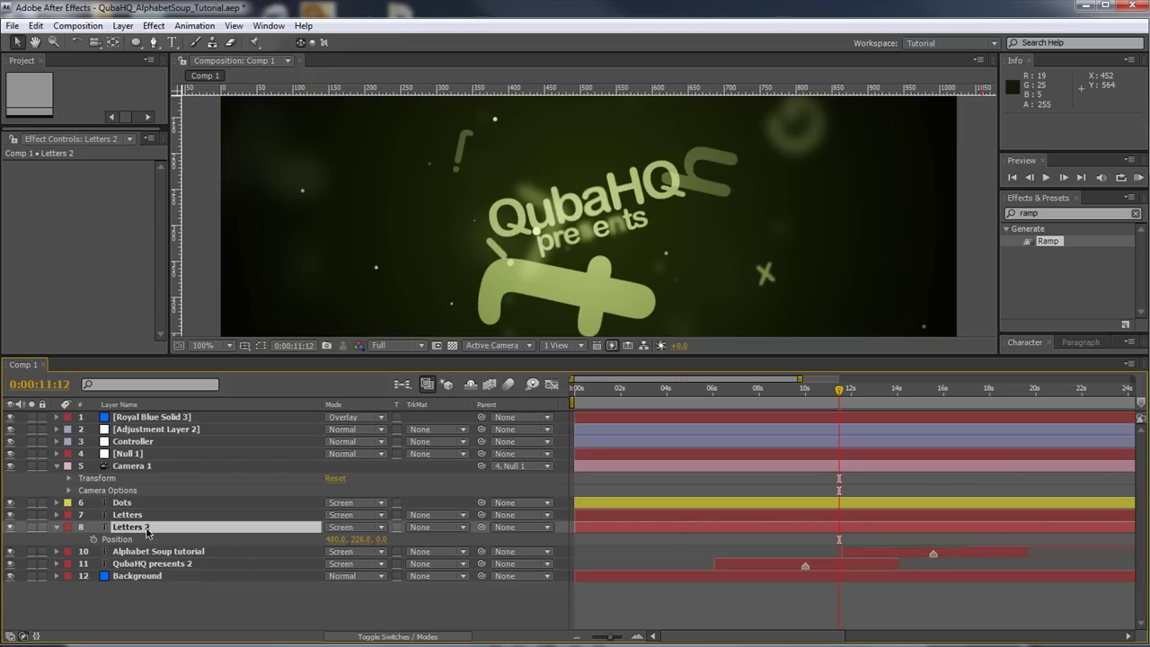
pyautogui.hotkey('alt', 'shift', 'p')
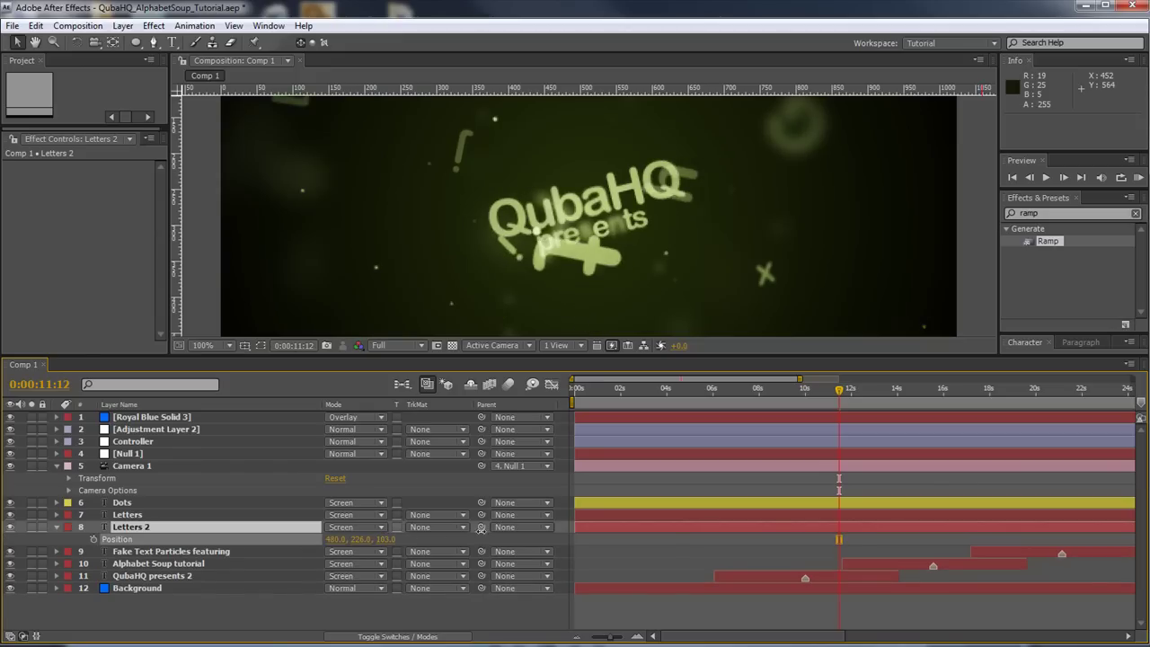
pyautogui.moveTo(647, 520); pyautogui.dragTo(791, 521)
pyautogui.moveTo(464, 538); pyautogui.dragTo(1115, 528)
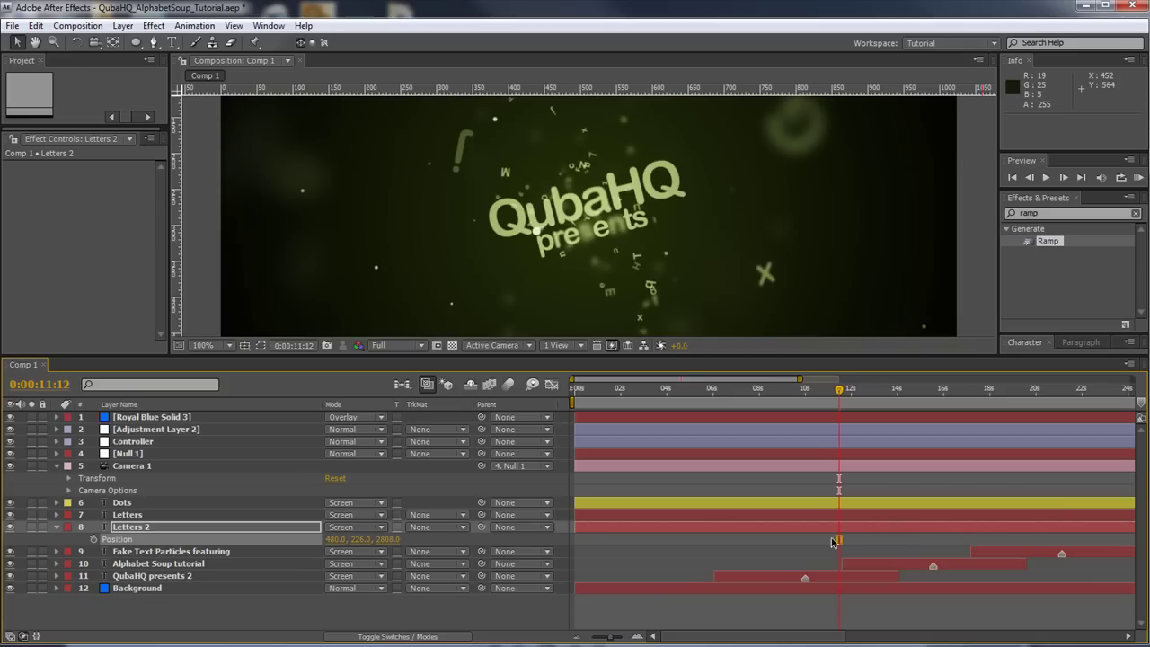
# - Fit the composition view up to 100% and set the Letters 2 layer's Z position to 1370
pyautogui.moveTo(639, 353); pyautogui.dragTo(638, 373)
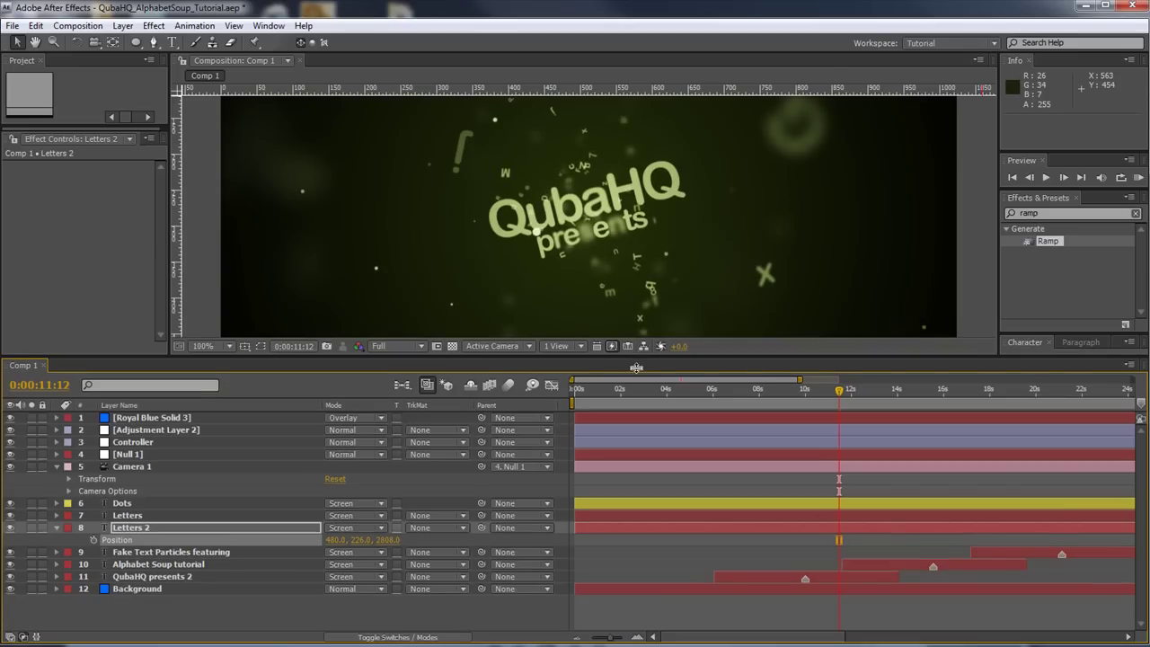
pyautogui.click(216, 366)
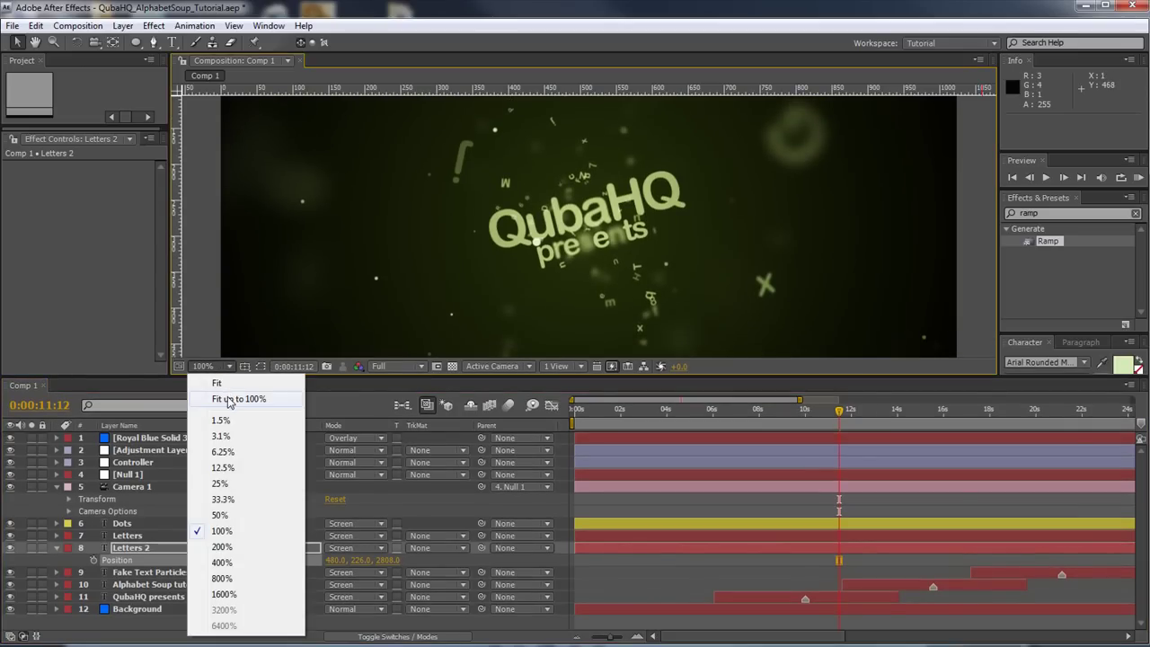
pyautogui.click(230, 399)
pyautogui.moveTo(680, 375); pyautogui.dragTo(679, 421)
pyautogui.scroll(-1, 769, 535)
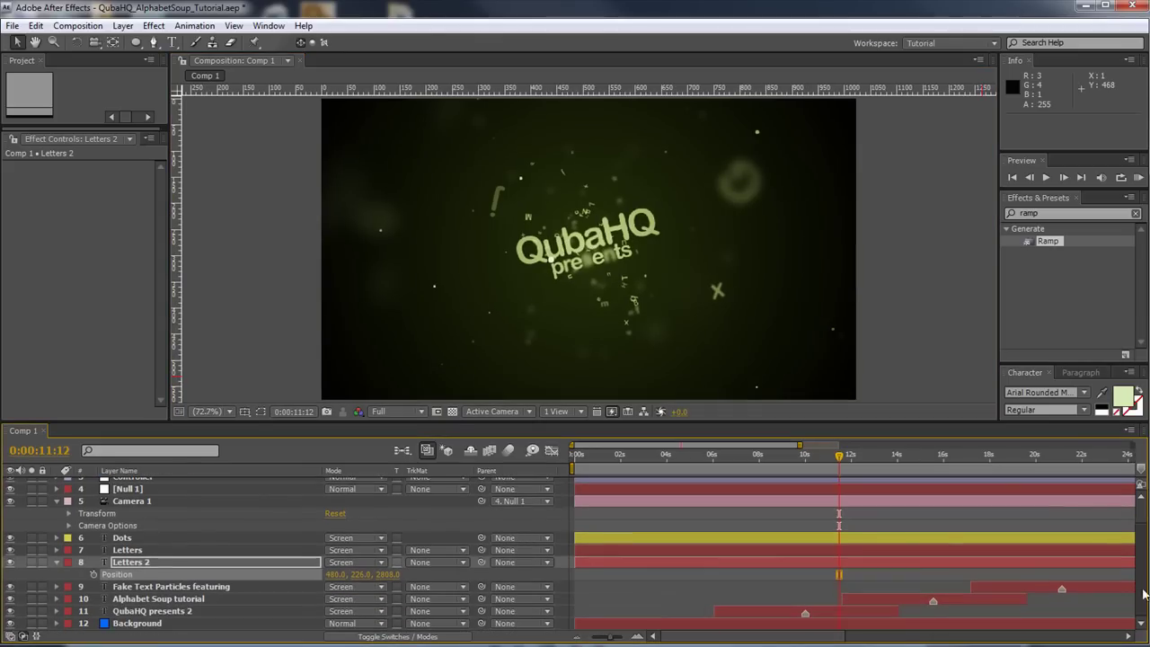
pyautogui.moveTo(676, 438); pyautogui.dragTo(675, 454)
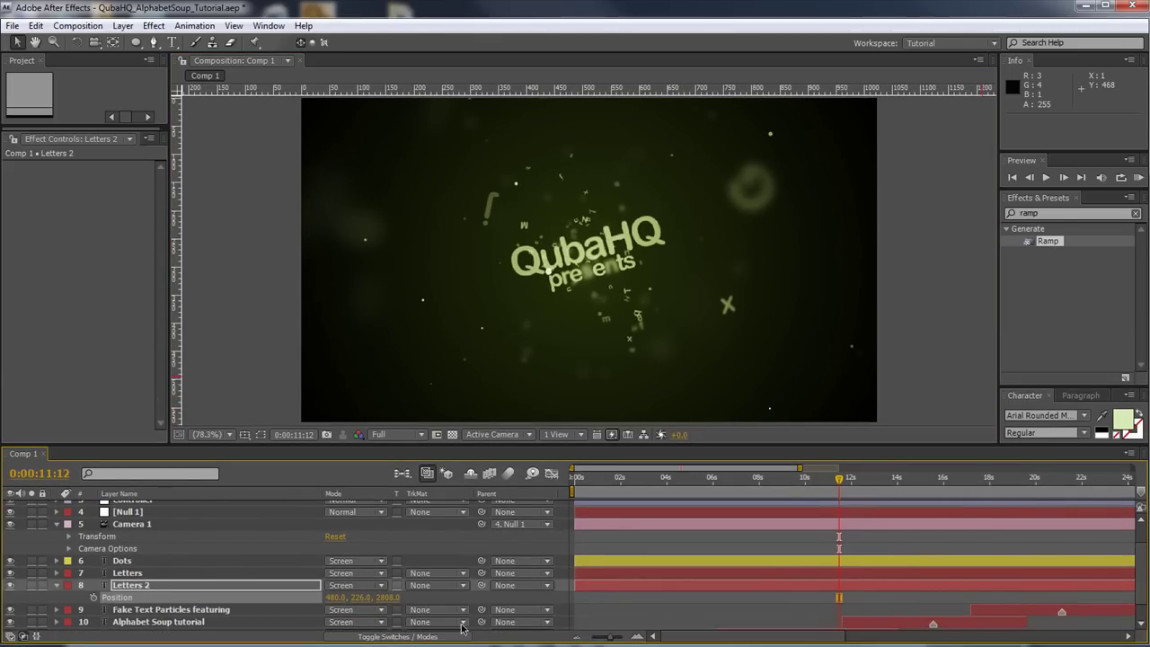
pyautogui.moveTo(389, 596); pyautogui.dragTo(46, 598)
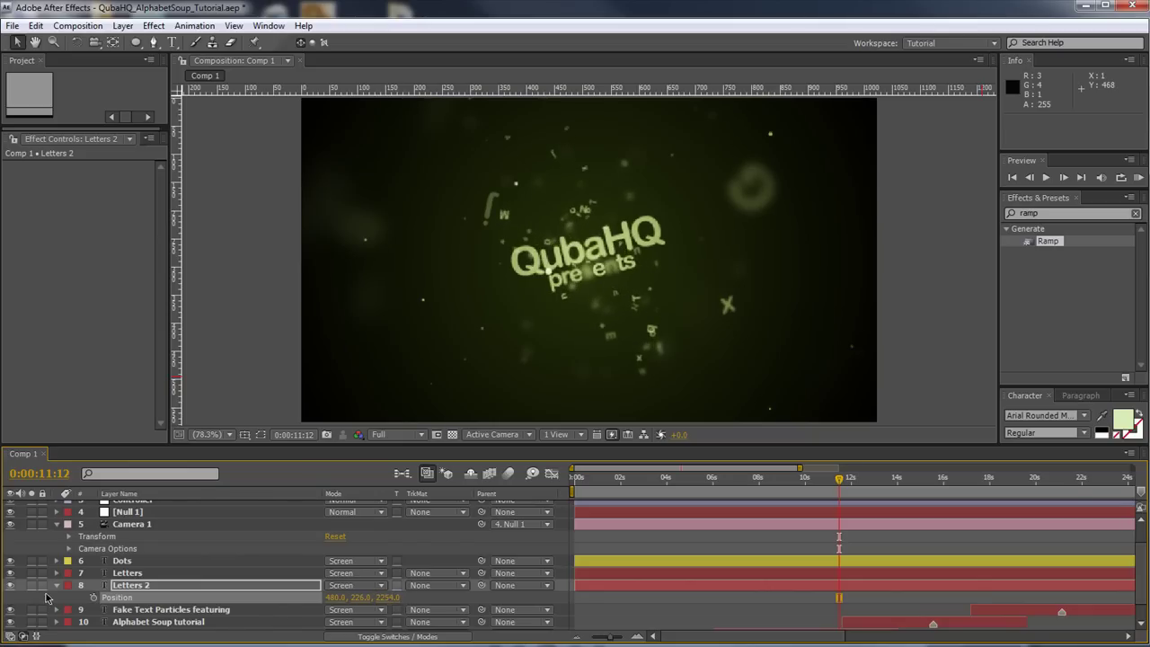
pyautogui.moveTo(338, 597); pyautogui.dragTo(94, 600)
pyautogui.moveTo(575, 235); pyautogui.dragTo(490, 231)
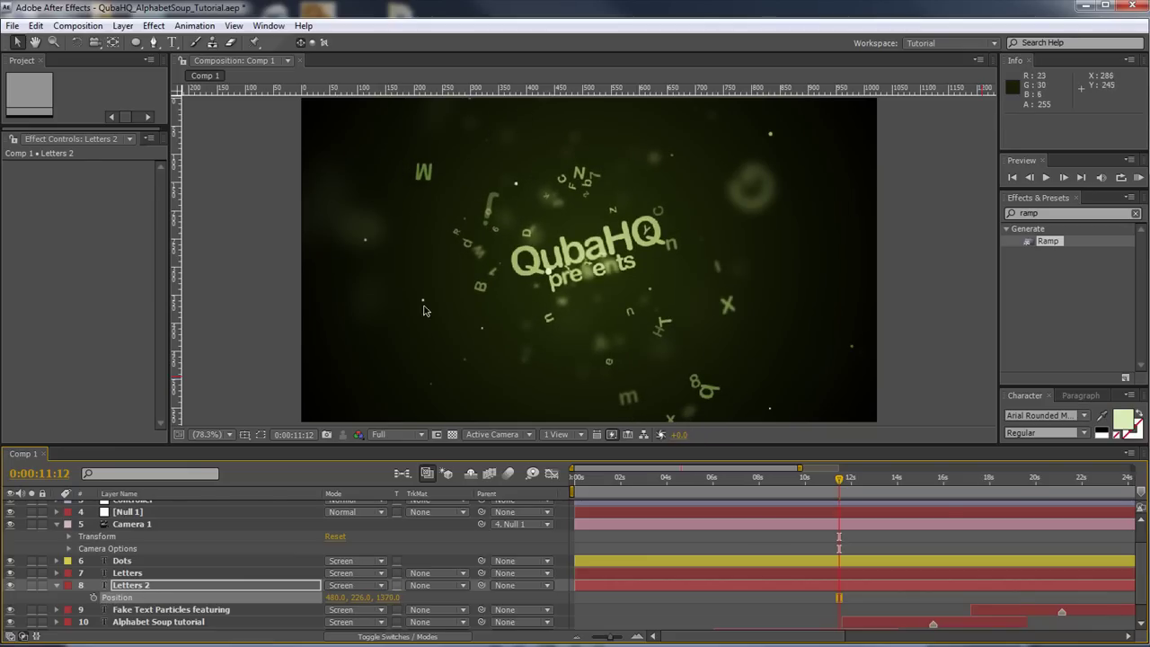
# - Set the Position of the Letters 2 layer's Main position text animator to 1027, 868, 1600
pyautogui.click(56, 586)
pyautogui.click(56, 586)
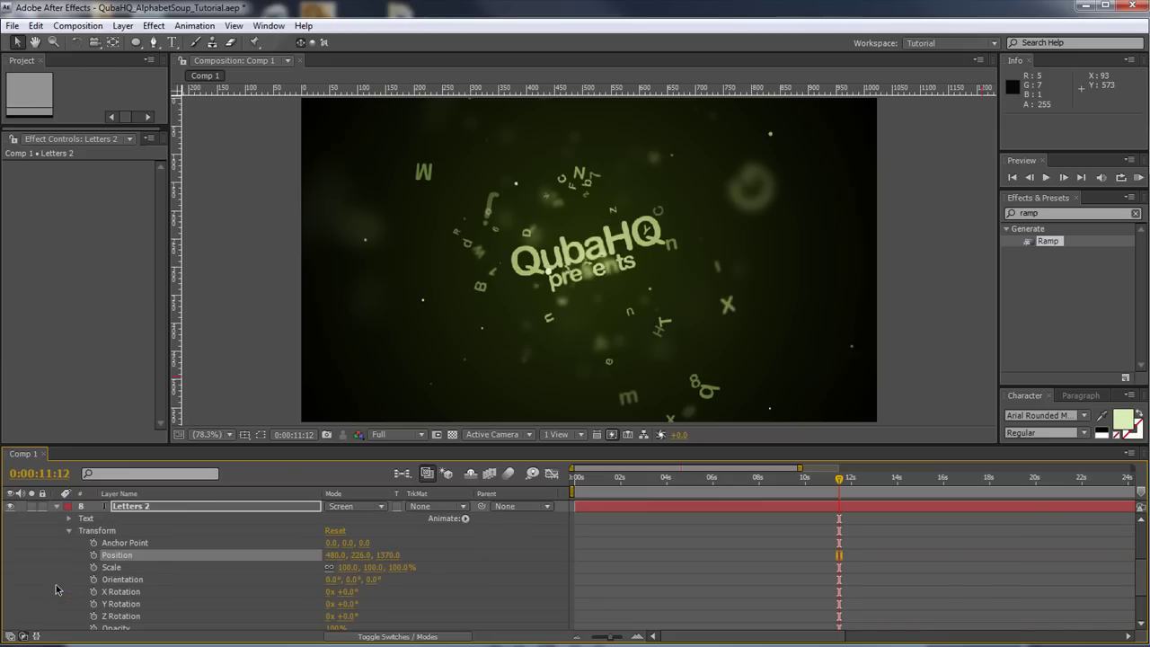
pyautogui.click(71, 531)
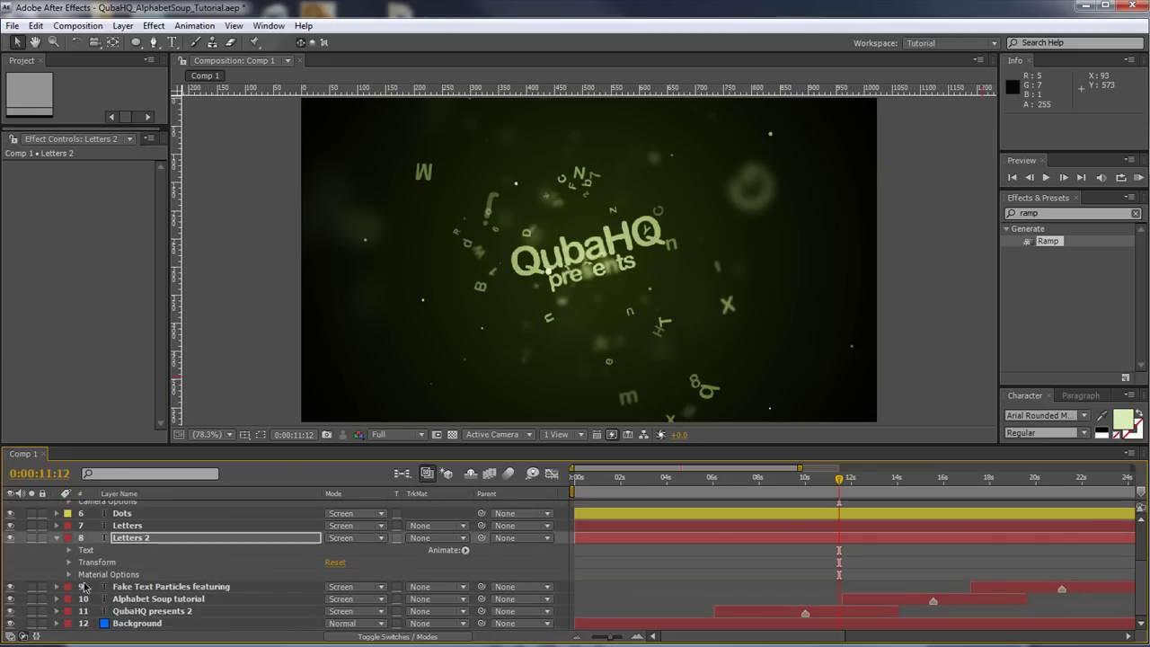
pyautogui.click(69, 550)
pyautogui.click(124, 568)
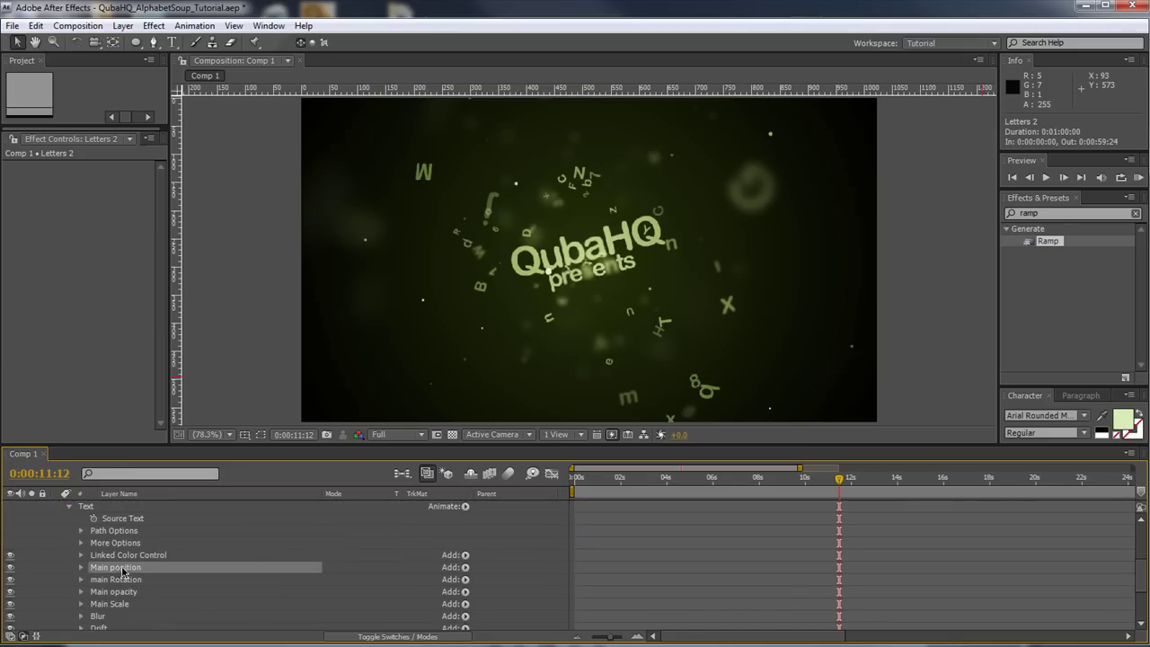
pyautogui.click(81, 567)
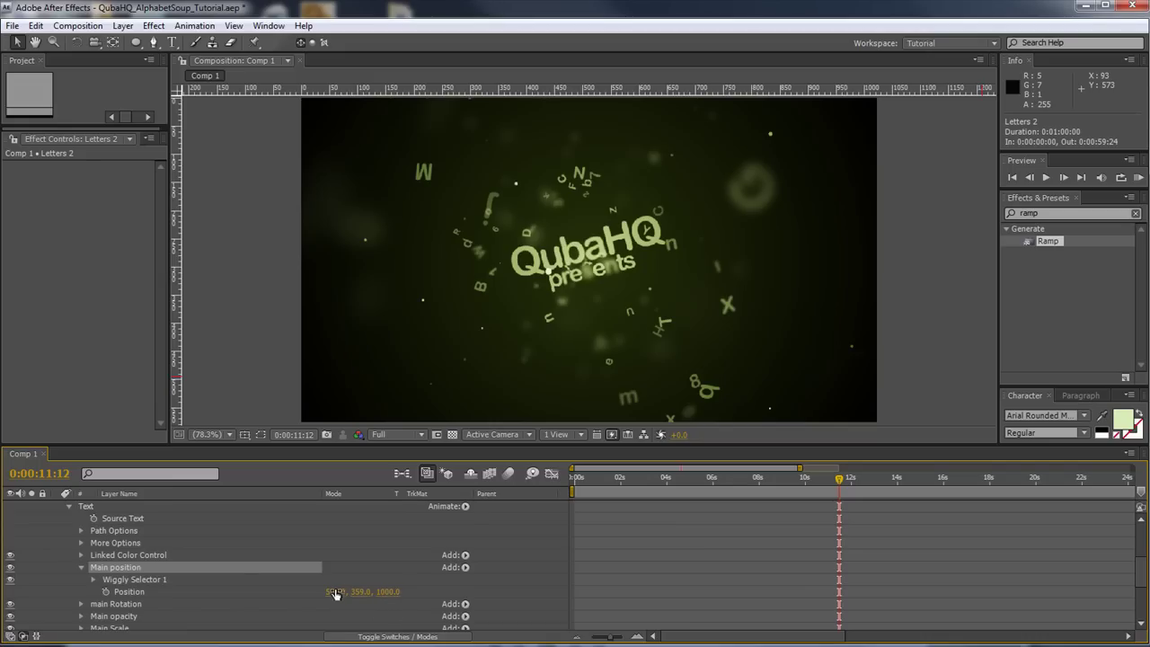
pyautogui.moveTo(358, 594); pyautogui.dragTo(328, 593)
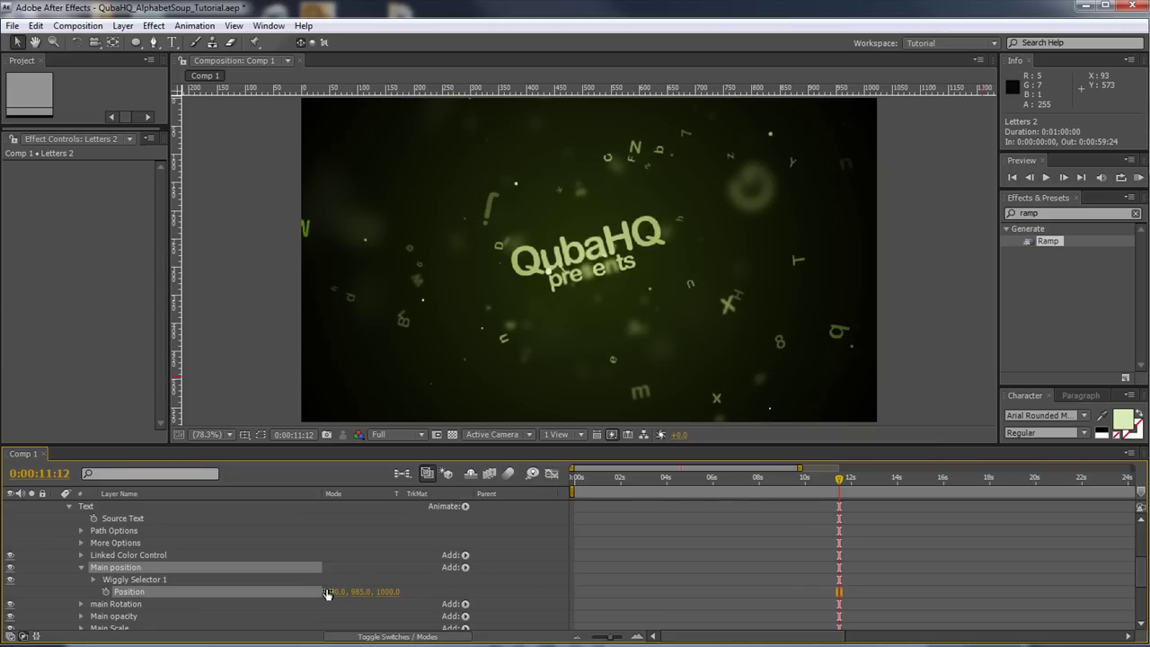
pyautogui.moveTo(398, 589); pyautogui.dragTo(440, 594)
pyautogui.moveTo(365, 591)
pyautogui.mouseDown()
pyautogui.moveTo(269, 594)
pyautogui.moveTo(377, 597)
pyautogui.moveTo(355, 597)
pyautogui.mouseUp()
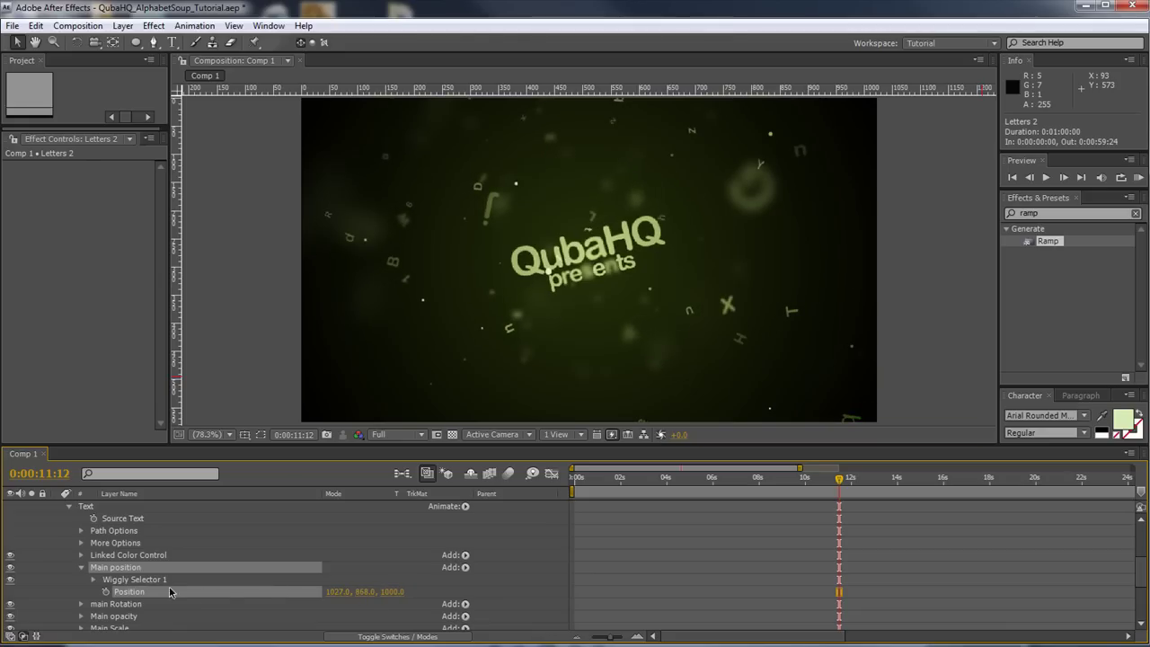
# - Set the Letters 2 layer's transform Z position to 1190
pyautogui.scroll(-4, 696, 604)
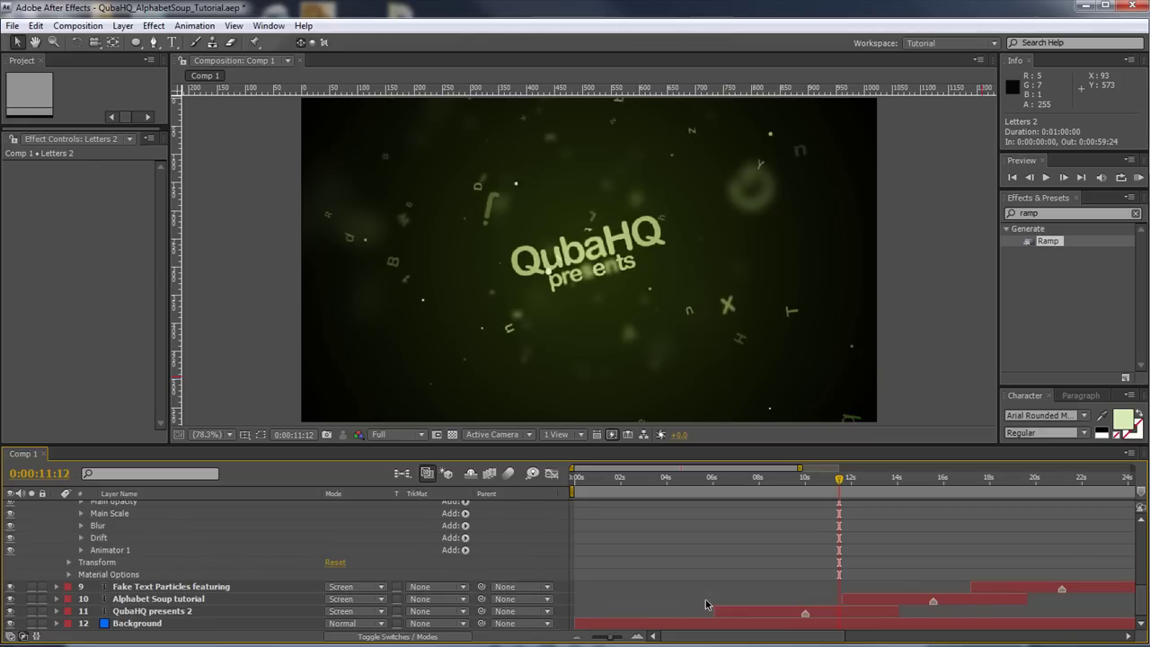
pyautogui.click(69, 563)
pyautogui.moveTo(393, 557); pyautogui.dragTo(278, 564)
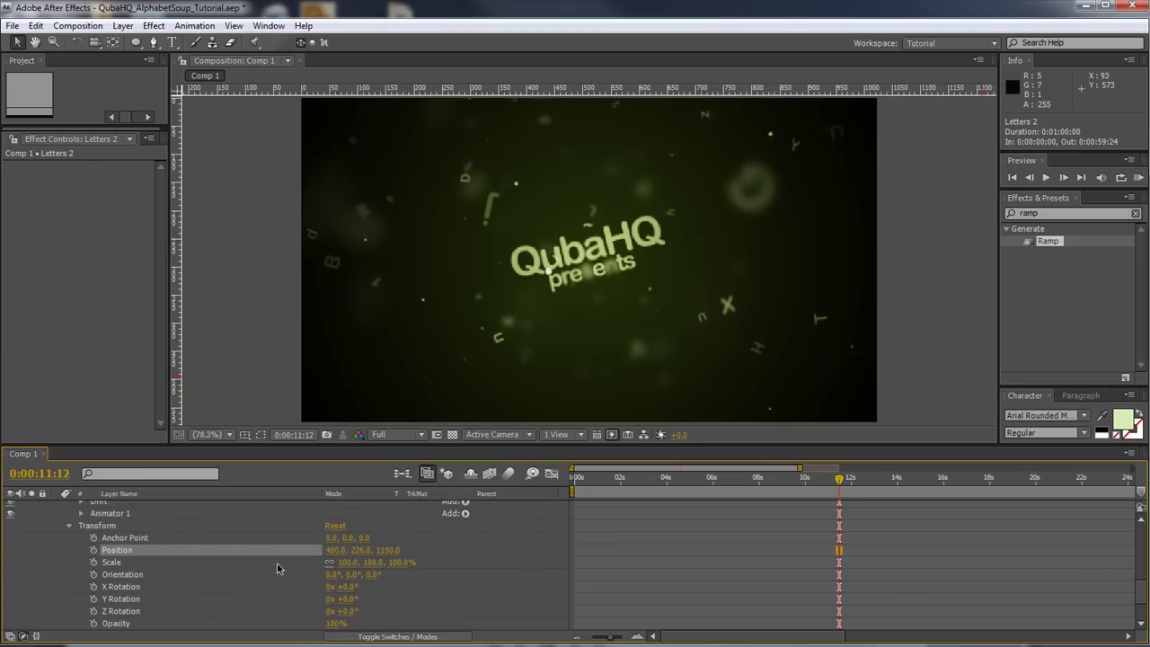
# - Set the Position of Letters 2's Main position text animator to 750, 822, 1000 and fit the composition view up to 100%
pyautogui.press(',')
pyautogui.press(',')
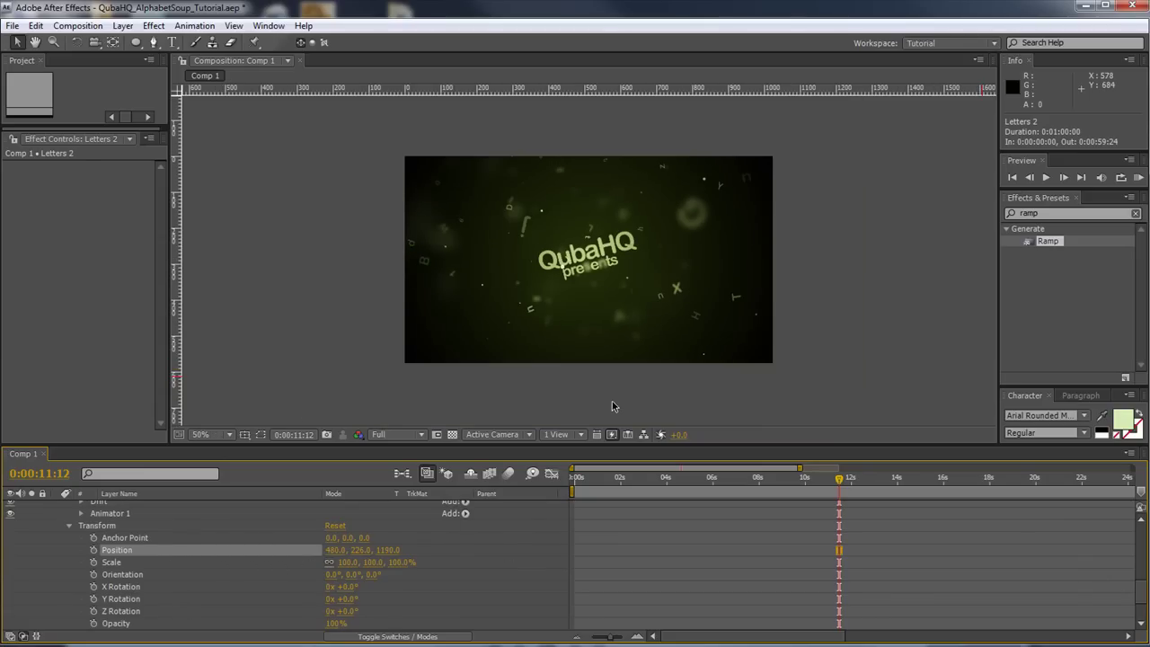
pyautogui.press(',')
pyautogui.press(',')
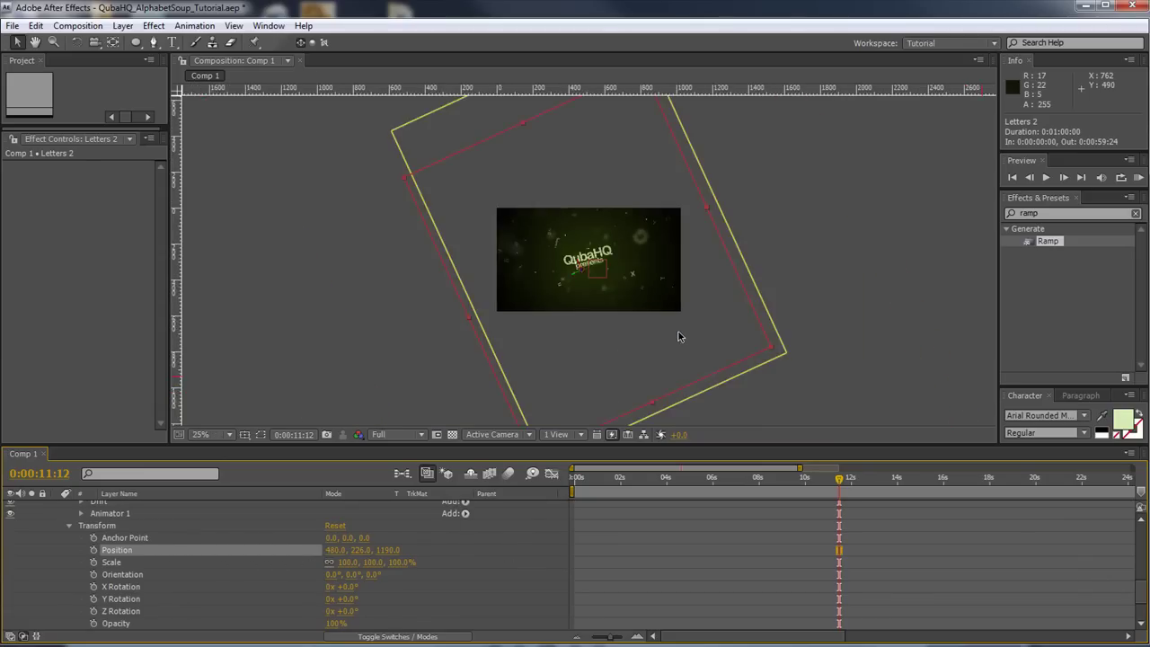
pyautogui.press('.')
pyautogui.press('.')
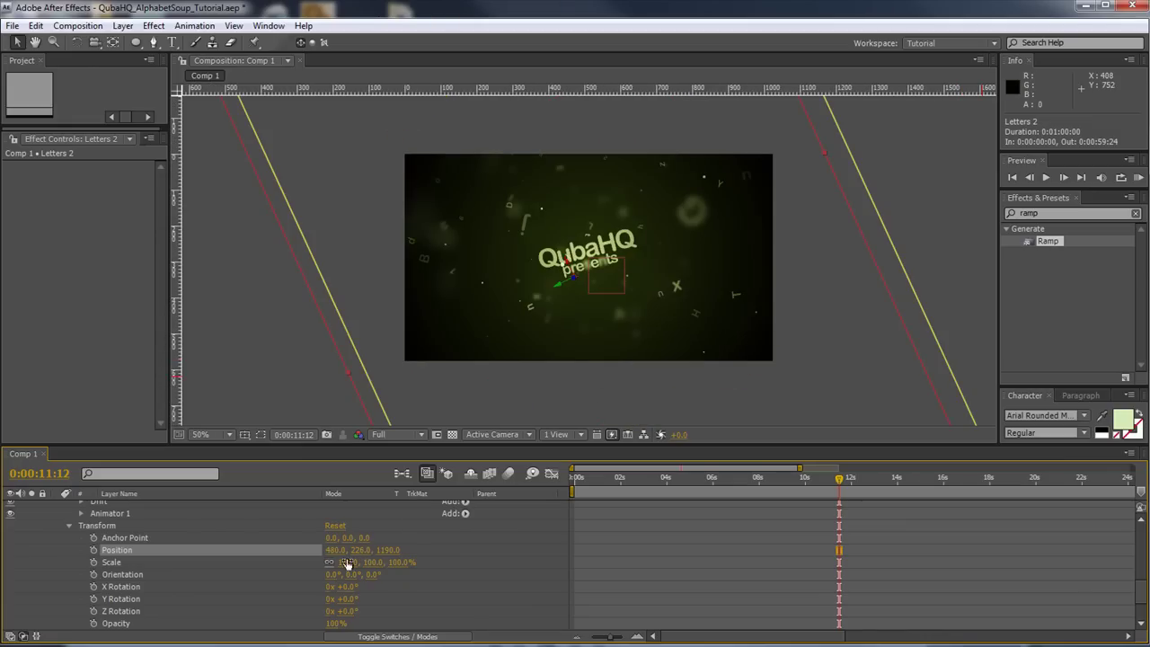
pyautogui.scroll(2, 220, 548)
pyautogui.scroll(-1, 323, 585)
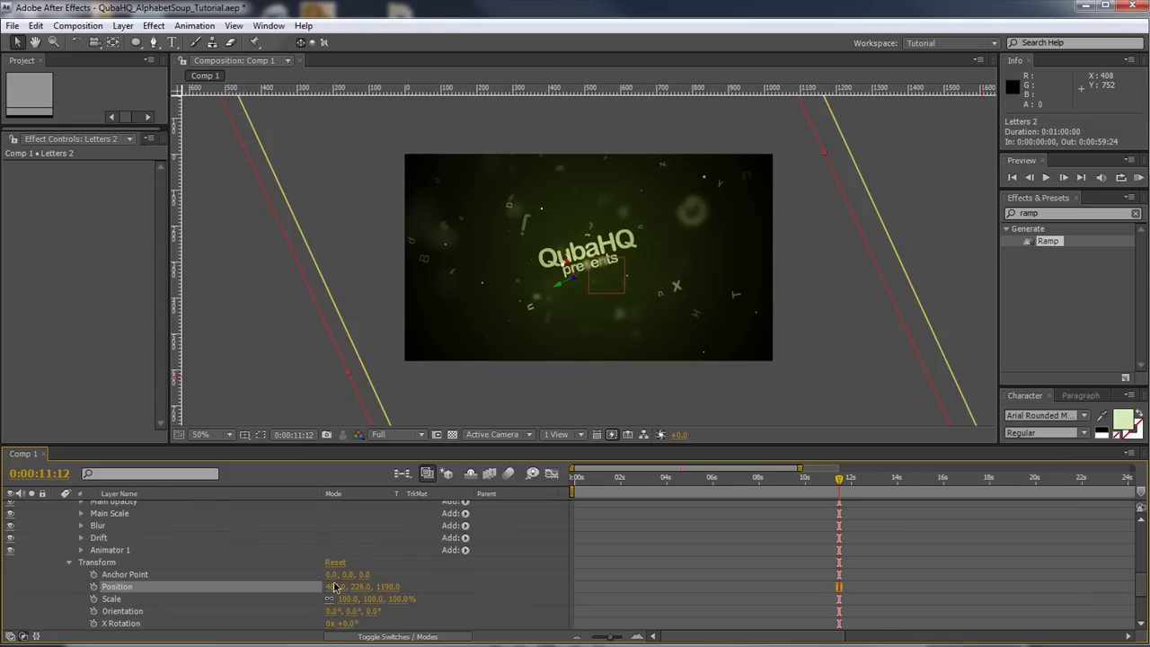
pyautogui.scroll(1, 358, 538)
pyautogui.moveTo(363, 518); pyautogui.dragTo(150, 513)
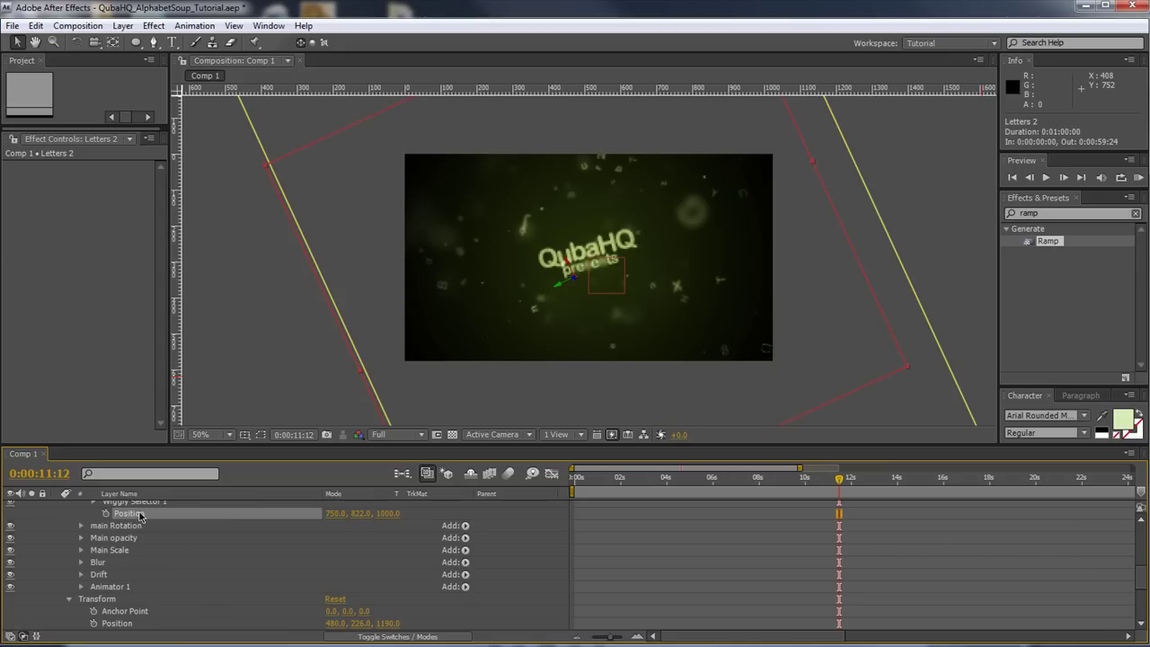
pyautogui.click(213, 438)
pyautogui.click(261, 468)
# - At 0:00:17:21, duplicate the Letters 2 layer and place the copy directly below it in the layer stack
pyautogui.moveTo(815, 481); pyautogui.dragTo(987, 474)
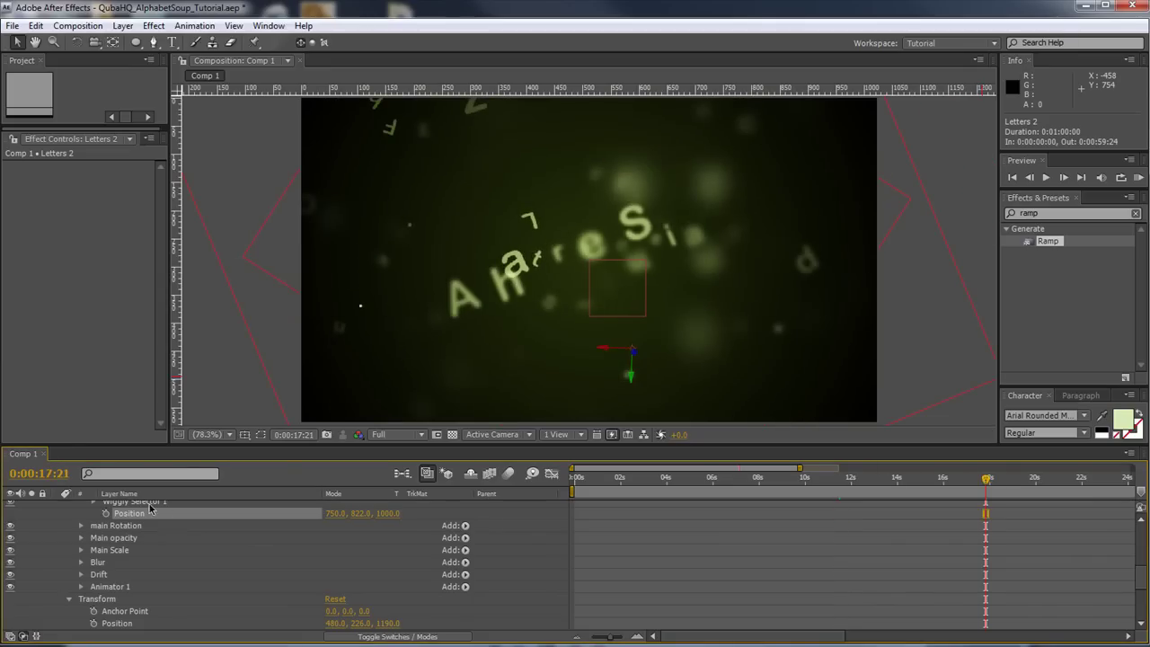
pyautogui.moveTo(1143, 579); pyautogui.dragTo(1147, 550)
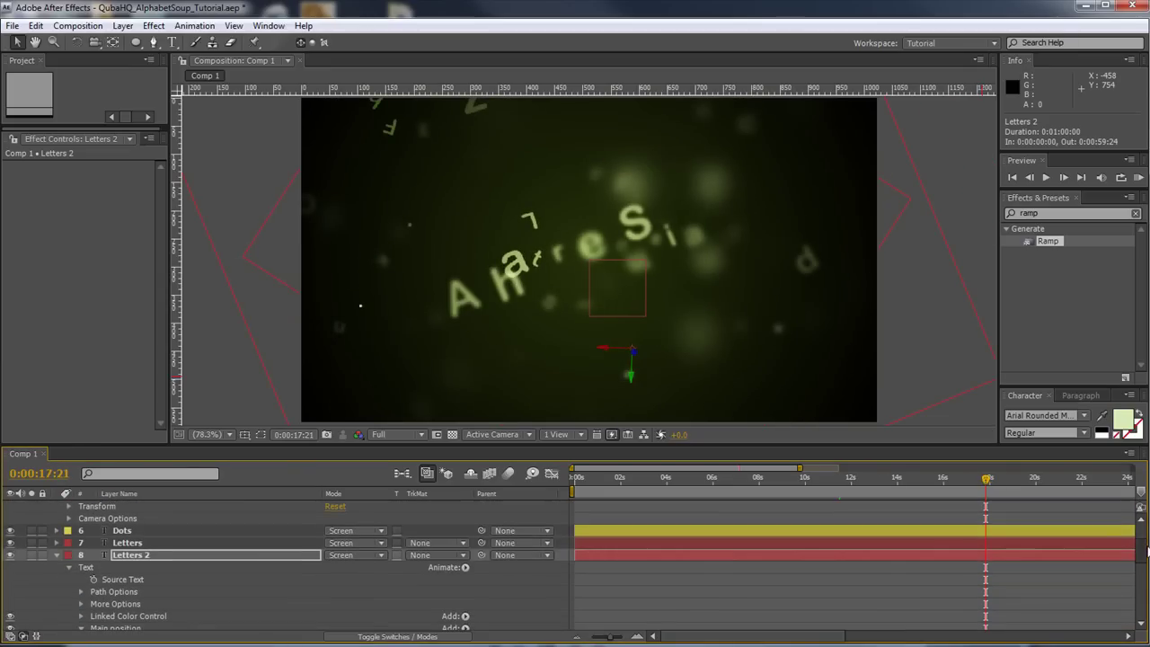
pyautogui.click(57, 557)
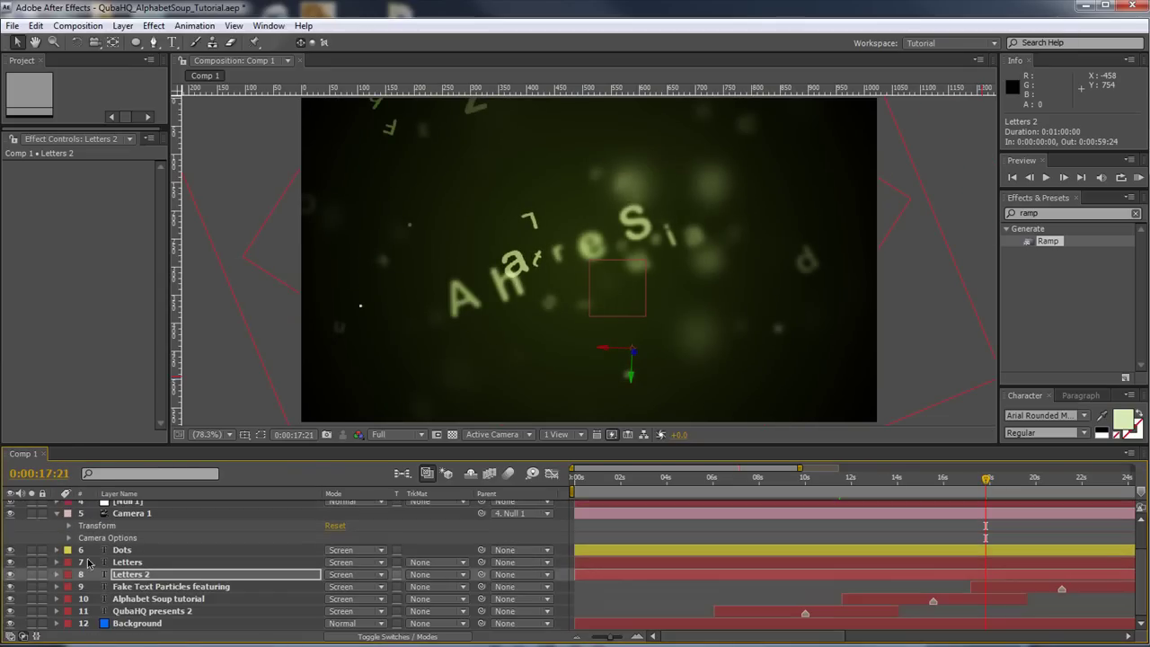
pyautogui.click(134, 576)
pyautogui.hotkey('ctrl', 'd')
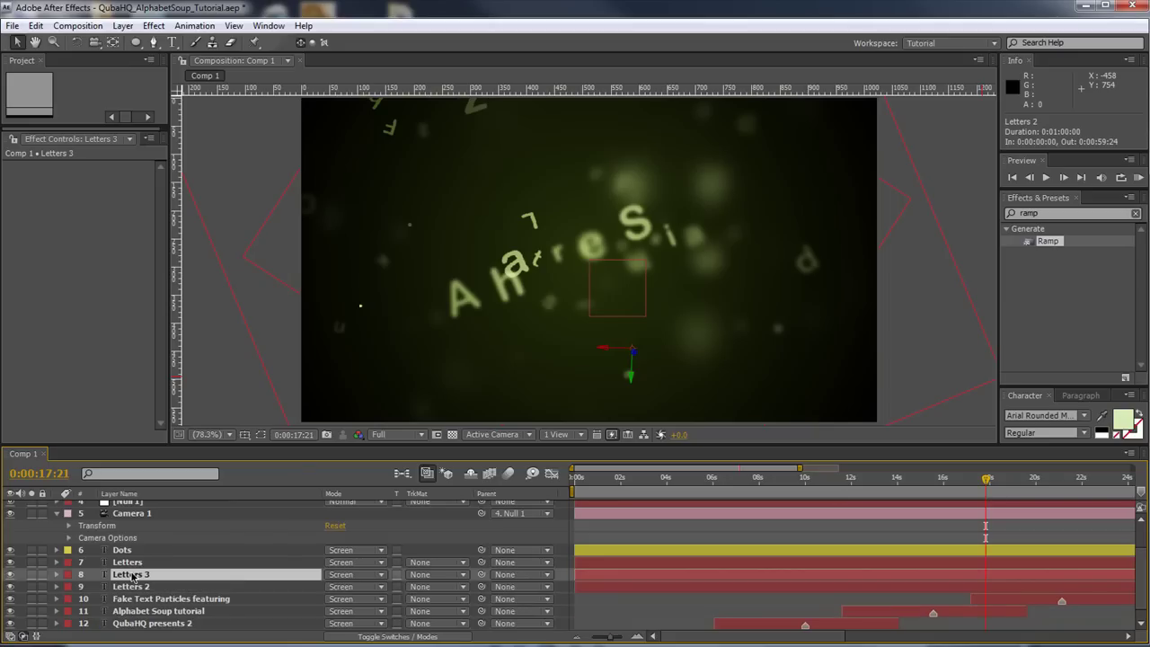
pyautogui.moveTo(144, 582); pyautogui.dragTo(141, 595)
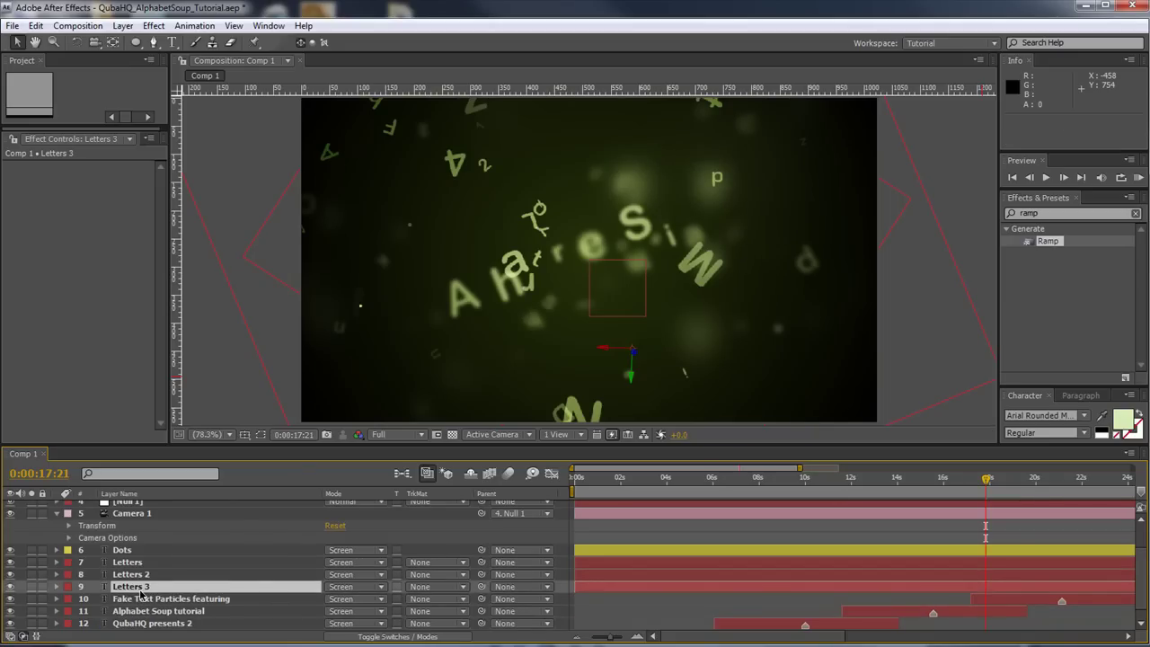
# - Push the Letters 3 layer back in depth to a Z position of 3060
pyautogui.press('p')
pyautogui.moveTo(386, 606); pyautogui.dragTo(988, 571)
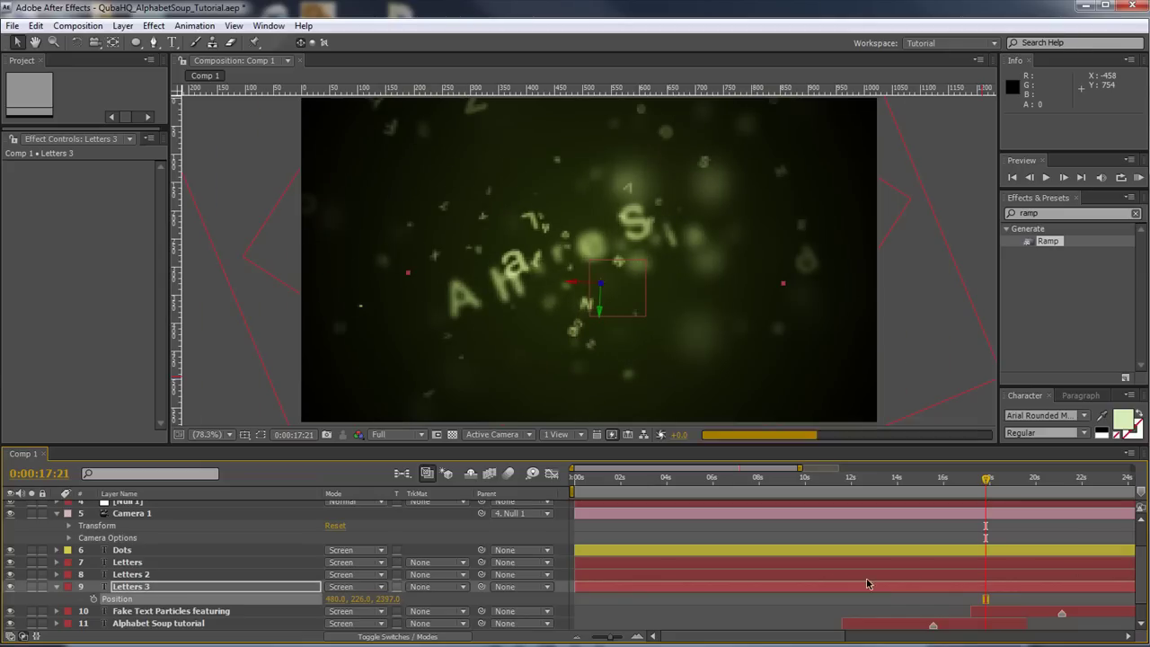
pyautogui.moveTo(467, 594); pyautogui.dragTo(815, 592)
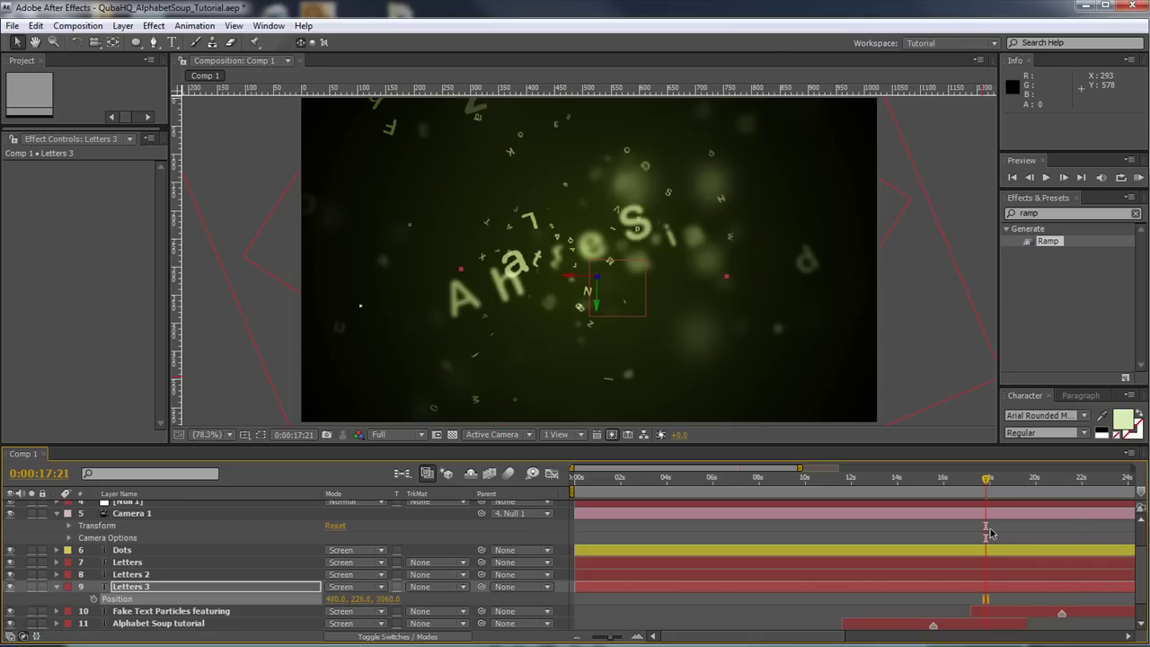
# - Move the current time to 0:00:12:00 and set the Letters 3 layer's Z position to 2201
pyautogui.moveTo(940, 483); pyautogui.dragTo(872, 477)
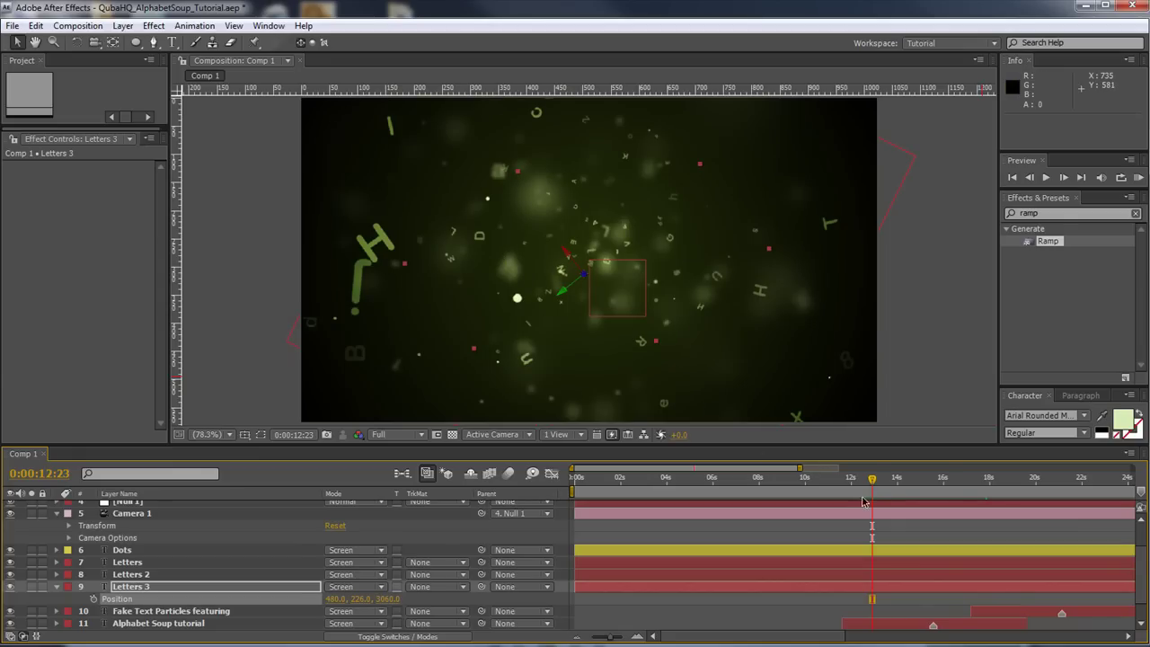
pyautogui.moveTo(871, 482)
pyautogui.mouseDown()
pyautogui.moveTo(778, 484)
pyautogui.moveTo(906, 478)
pyautogui.moveTo(851, 478)
pyautogui.mouseUp()
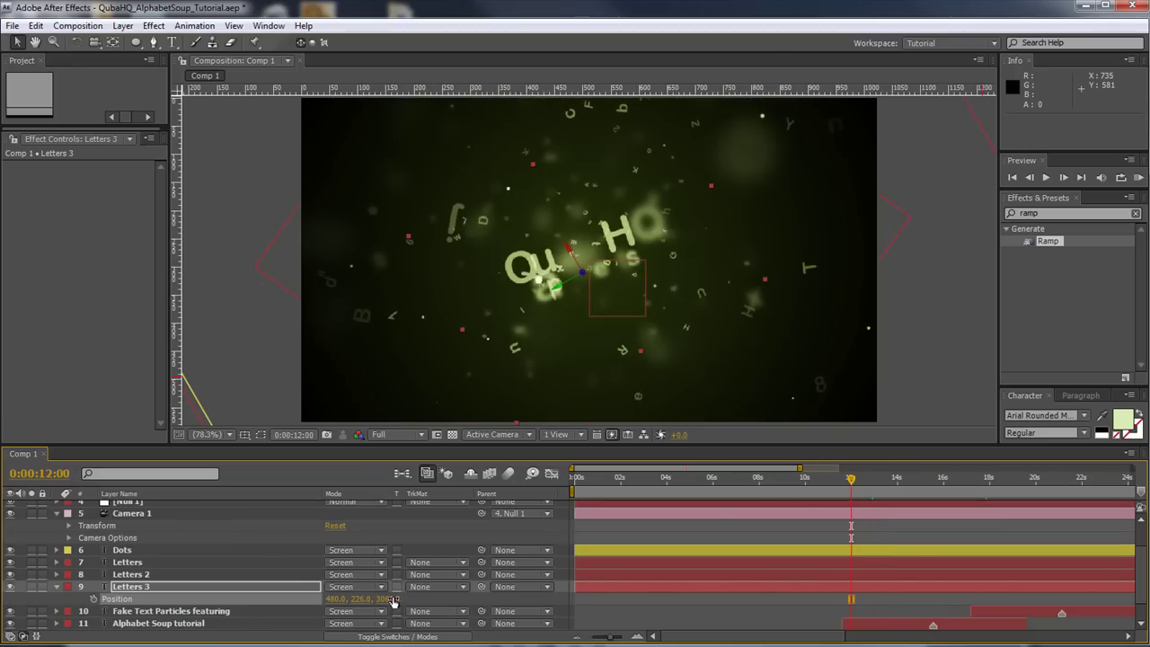
pyautogui.moveTo(353, 598); pyautogui.dragTo(4, 586)
pyautogui.moveTo(346, 599); pyautogui.dragTo(153, 592)
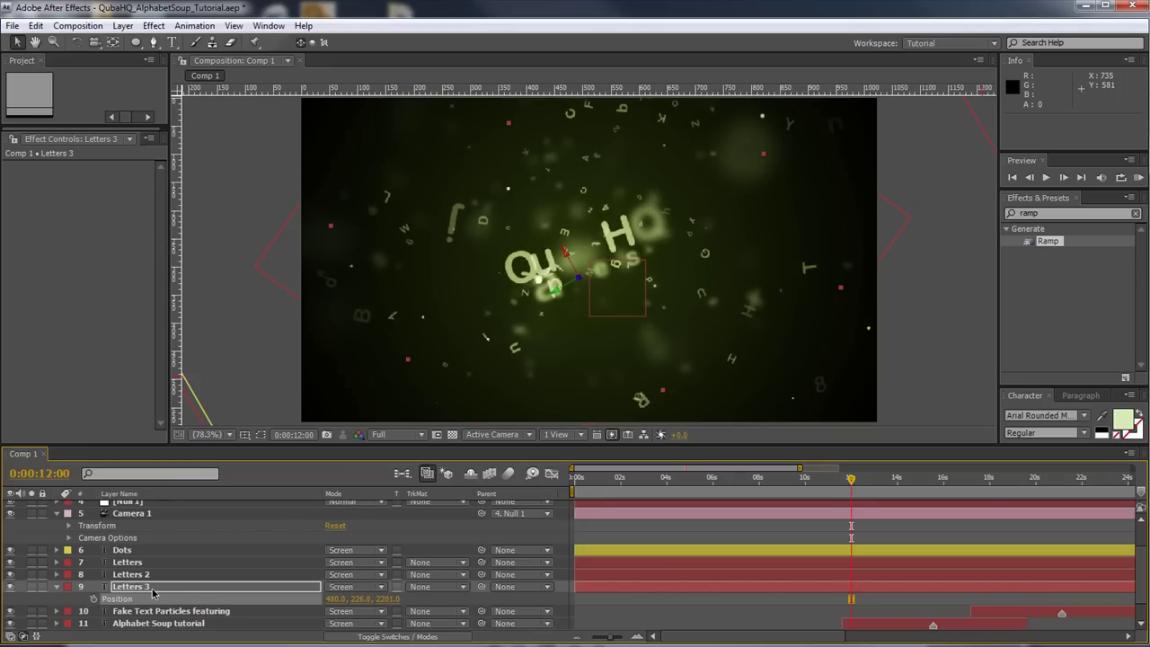
# - Duplicate the Letters 3 layer and set the copy's Z position to 3900
pyautogui.hotkey('ctrl', 'd')
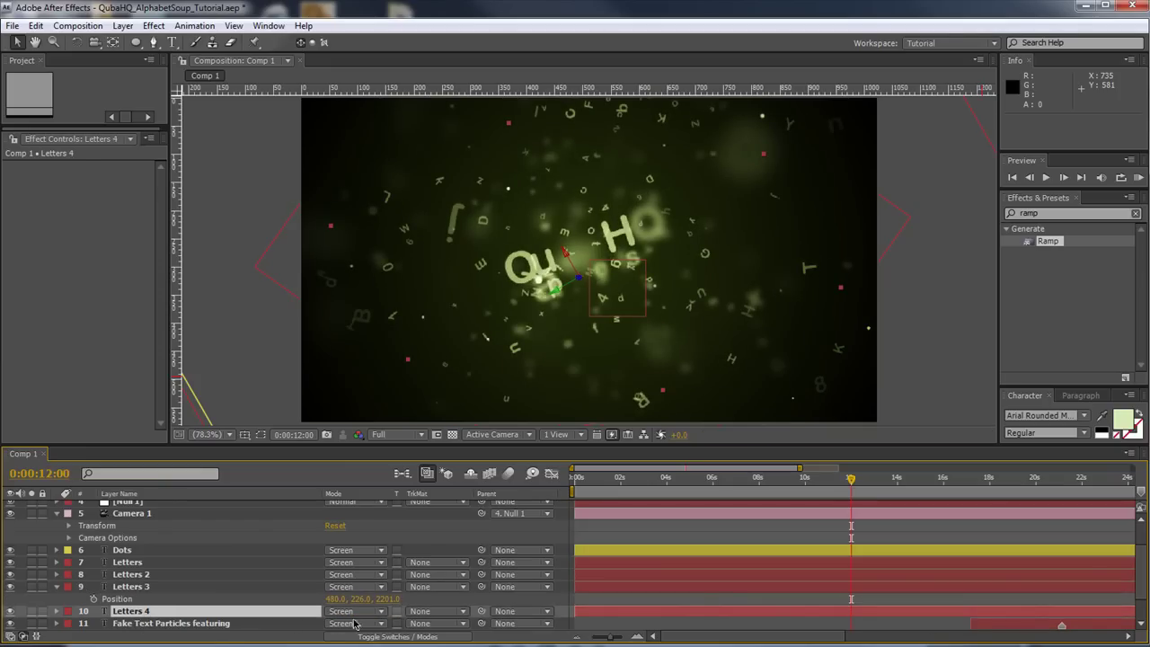
pyautogui.press('p')
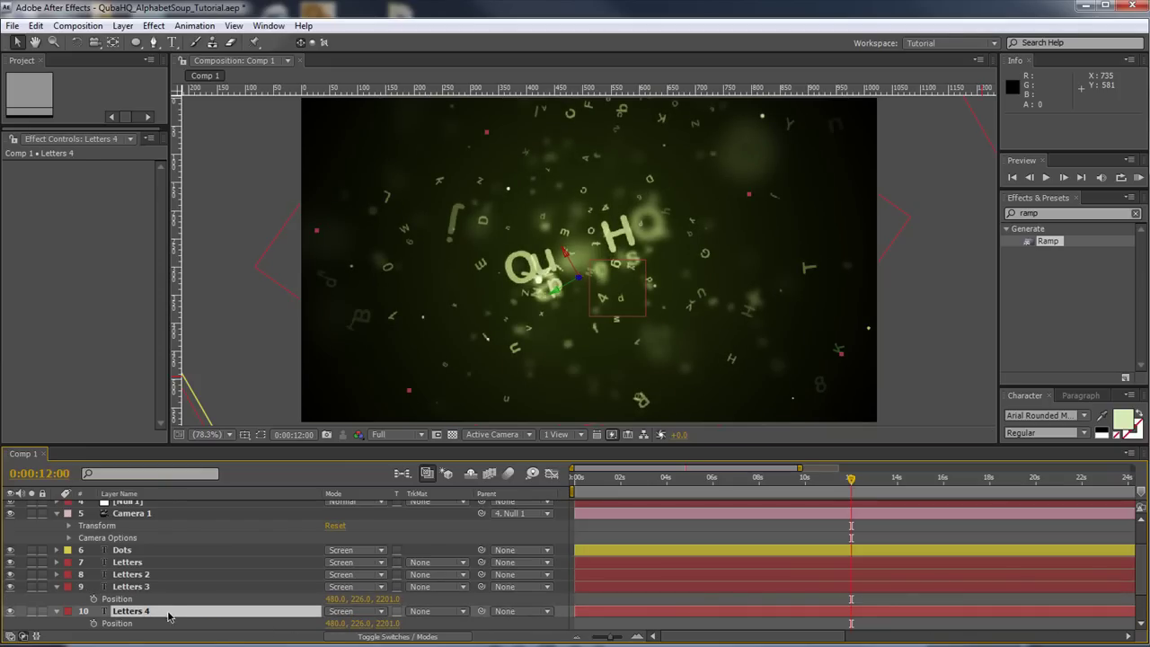
pyautogui.moveTo(382, 623); pyautogui.dragTo(955, 551)
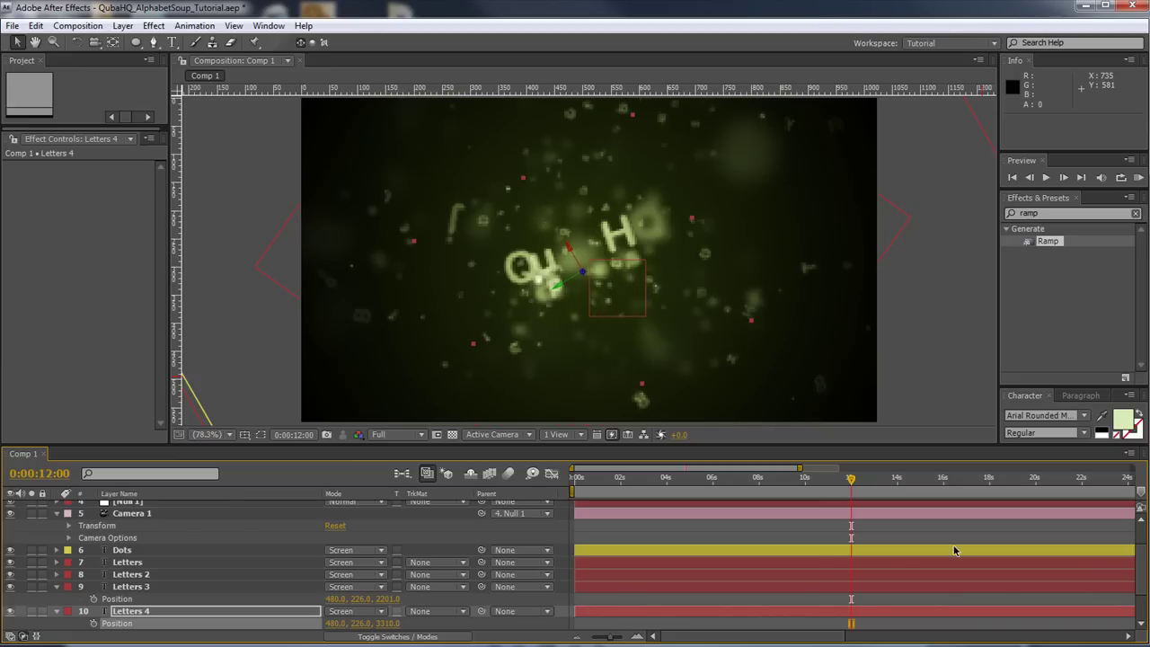
pyautogui.moveTo(460, 623); pyautogui.dragTo(500, 620)
pyautogui.click(384, 623)
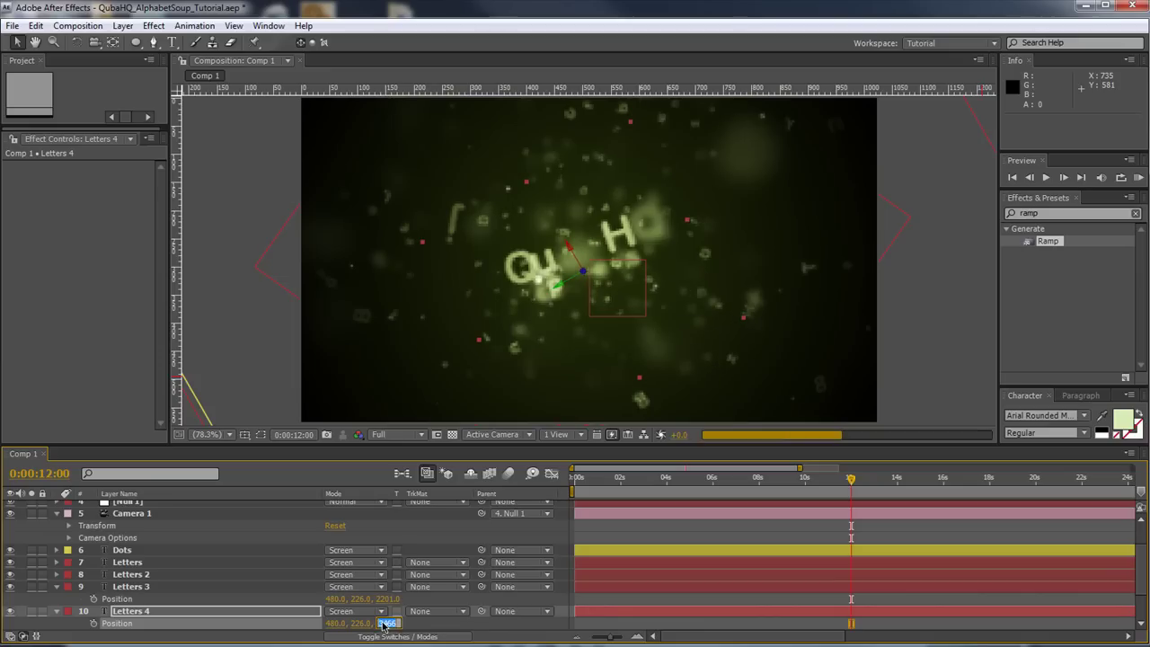
pyautogui.write('3900')
pyautogui.press('Return')
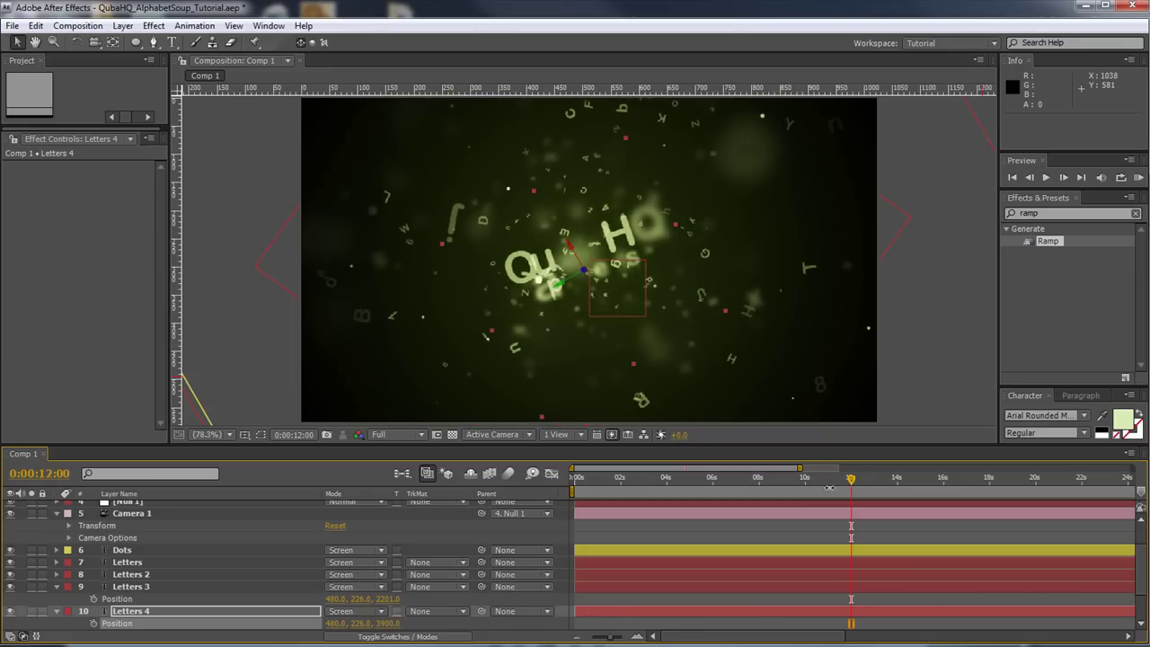
# - Scrub through the sequence back to 0:00:00:00 and enlarge the composition view area
pyautogui.moveTo(815, 486); pyautogui.dragTo(1004, 478)
pyautogui.moveTo(883, 479); pyautogui.dragTo(517, 479)
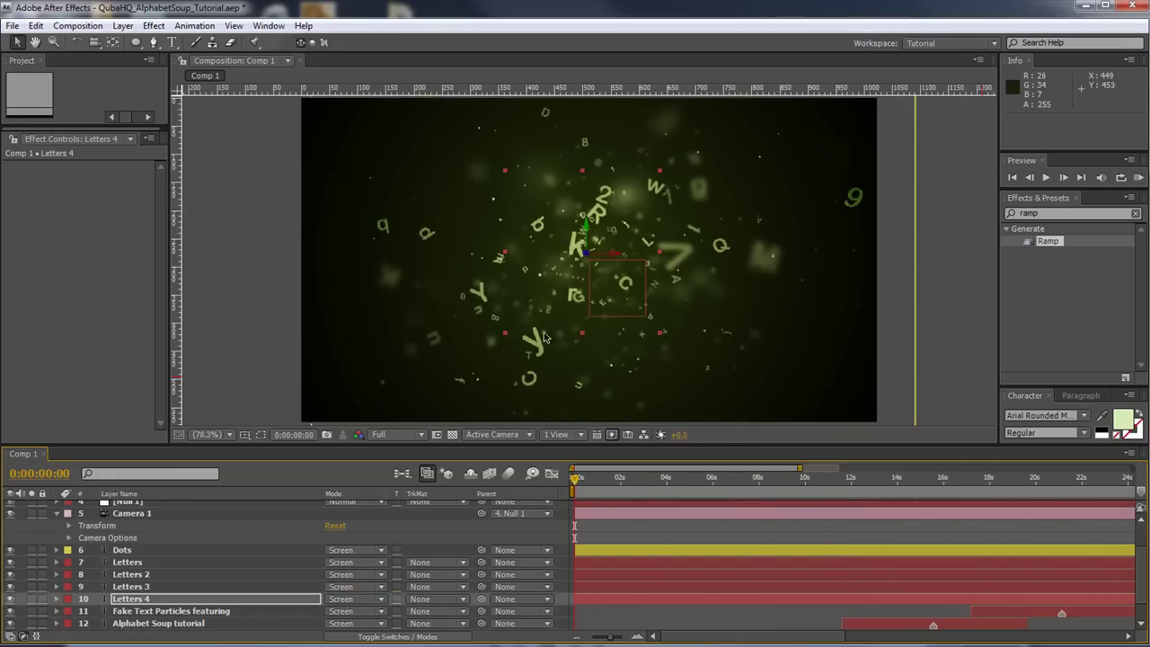
pyautogui.moveTo(593, 446); pyautogui.dragTo(596, 480)
# - Set the Dots layer's Z position to 365
pyautogui.click(122, 586)
pyautogui.press('p')
pyautogui.moveTo(396, 599); pyautogui.dragTo(177, 599)
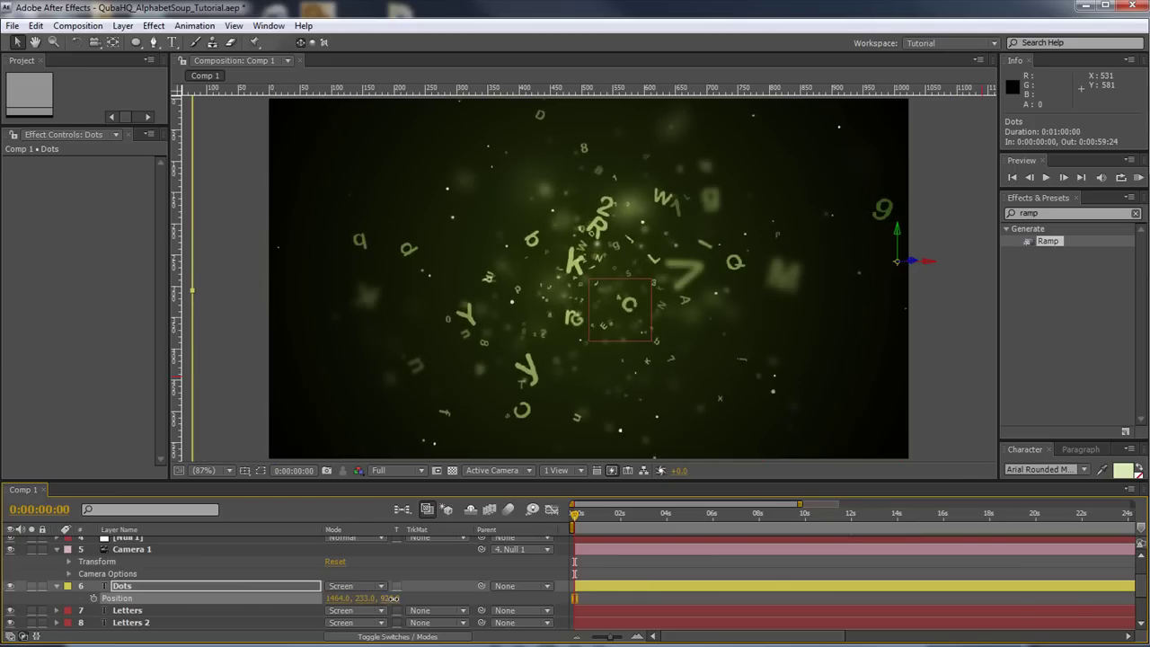
pyautogui.moveTo(389, 598)
pyautogui.mouseDown()
pyautogui.moveTo(288, 600)
pyautogui.moveTo(389, 609)
pyautogui.moveTo(353, 599)
pyautogui.moveTo(388, 599)
pyautogui.mouseUp()
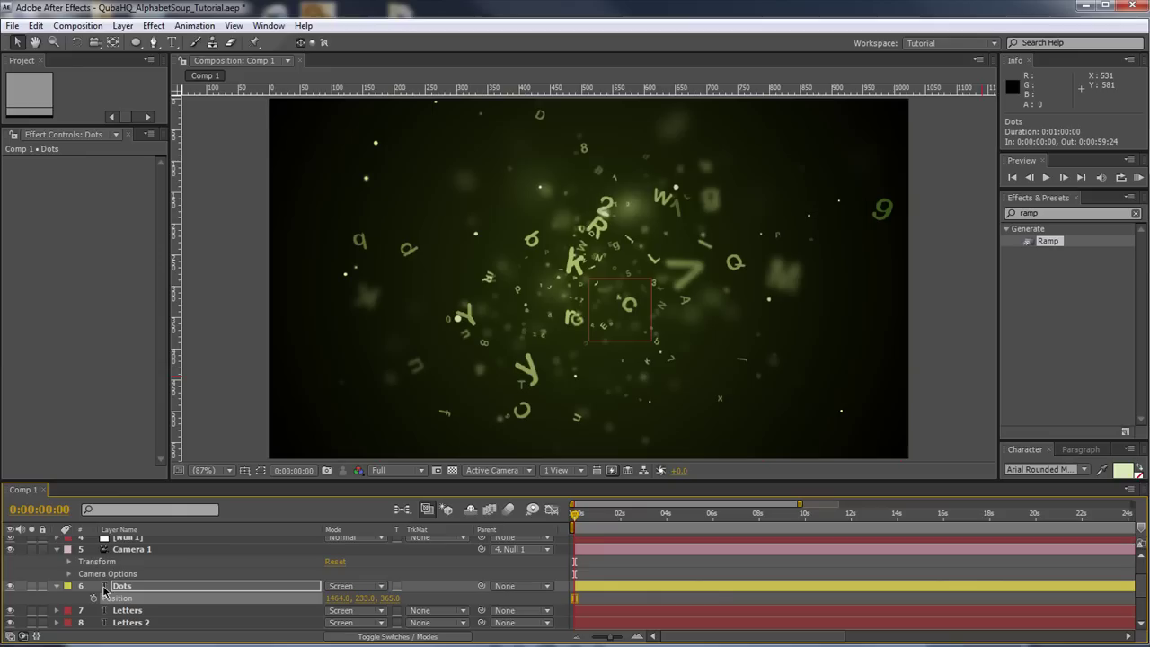
# - Duplicate the Dots layer and place the copy directly below Letters 4 in the layer stack
pyautogui.hotkey('ctrl', 'd')
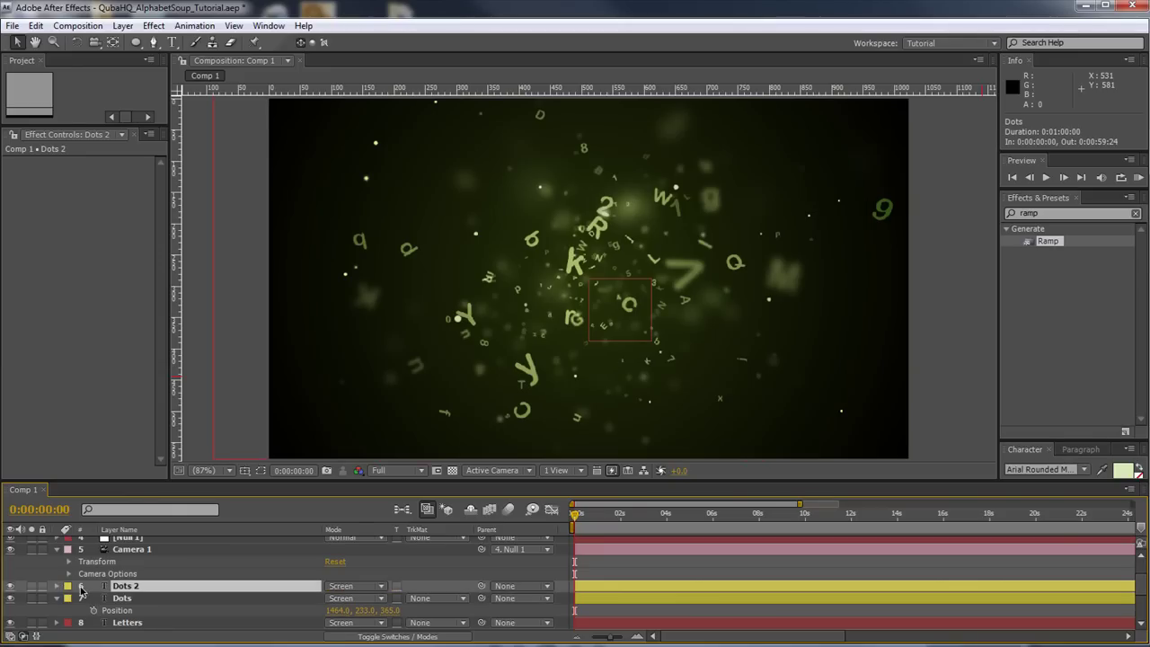
pyautogui.moveTo(146, 588)
pyautogui.mouseDown()
pyautogui.moveTo(143, 621)
pyautogui.moveTo(144, 603)
pyautogui.mouseUp()
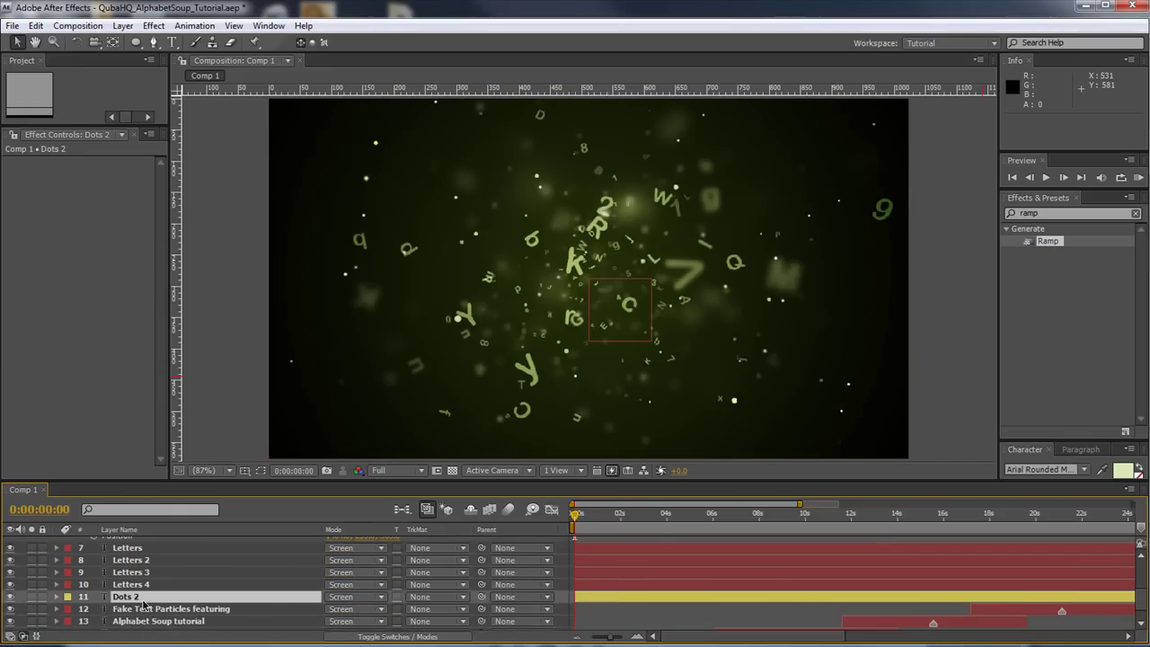
# - Push the Dots 2 layer back to a Z position of 2905 and scrub the current time to 0:00:08:01
pyautogui.press('p')
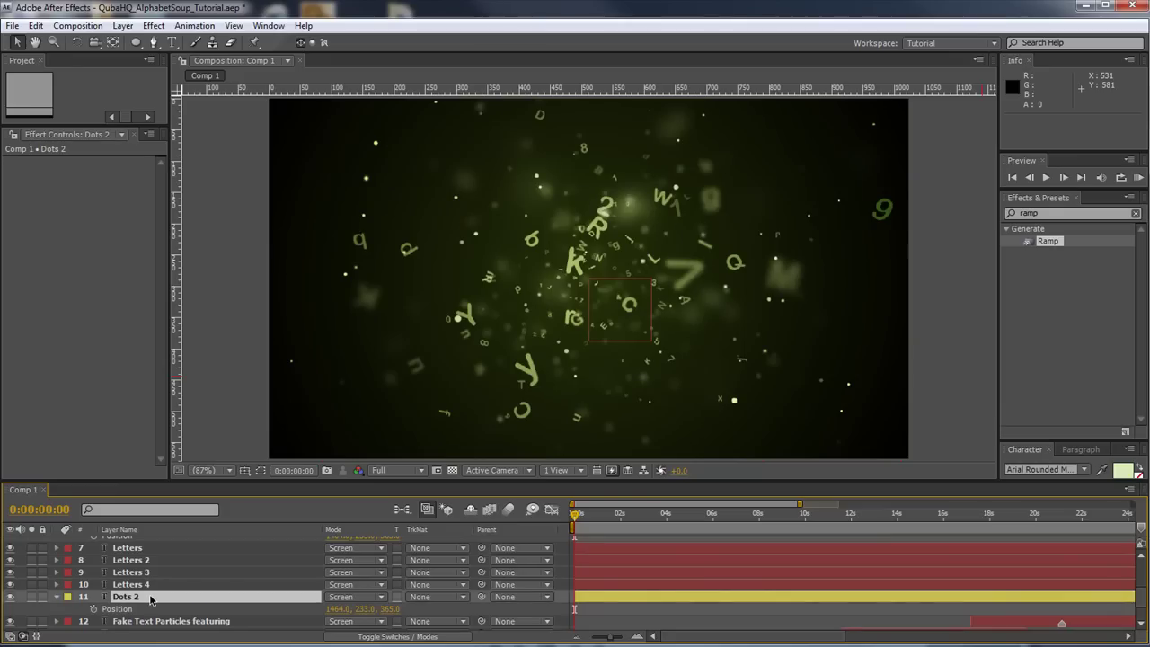
pyautogui.moveTo(391, 610); pyautogui.dragTo(552, 597)
pyautogui.click(594, 517)
pyautogui.moveTo(593, 517); pyautogui.dragTo(759, 519)
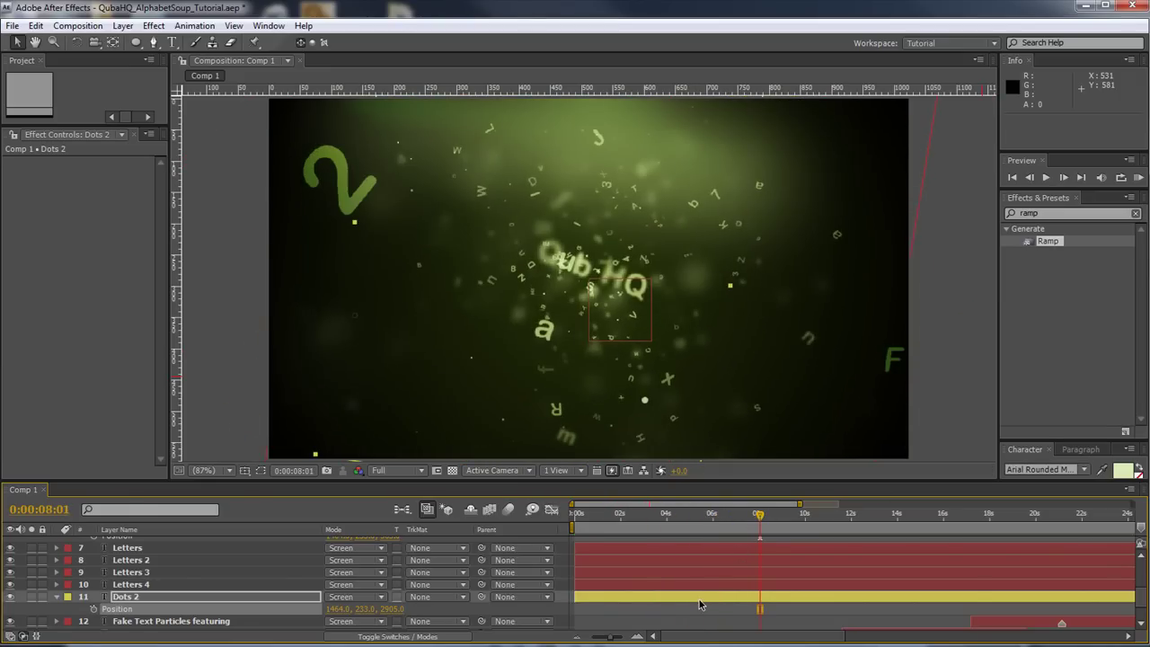
# - Set the Dots 2 layer's Z position to 1000
pyautogui.click(396, 609)
pyautogui.write('1500')
pyautogui.press('Return')
pyautogui.click(394, 609)
pyautogui.write('1000')
pyautogui.press('Return')
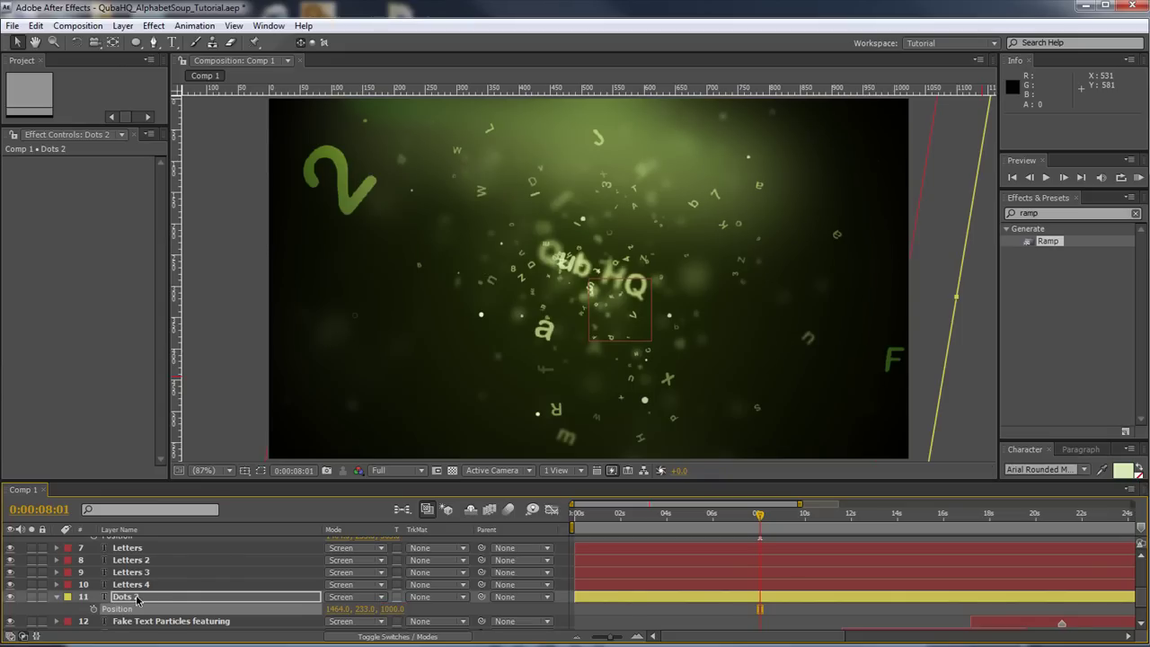
# - Duplicate the Dots 2 layer and set the copy's Z position to 2000
pyautogui.hotkey('ctrl', 'd')
pyautogui.moveTo(137, 600)
pyautogui.mouseDown()
pyautogui.moveTo(139, 629)
pyautogui.moveTo(129, 624)
pyautogui.moveTo(142, 599)
pyautogui.mouseUp()
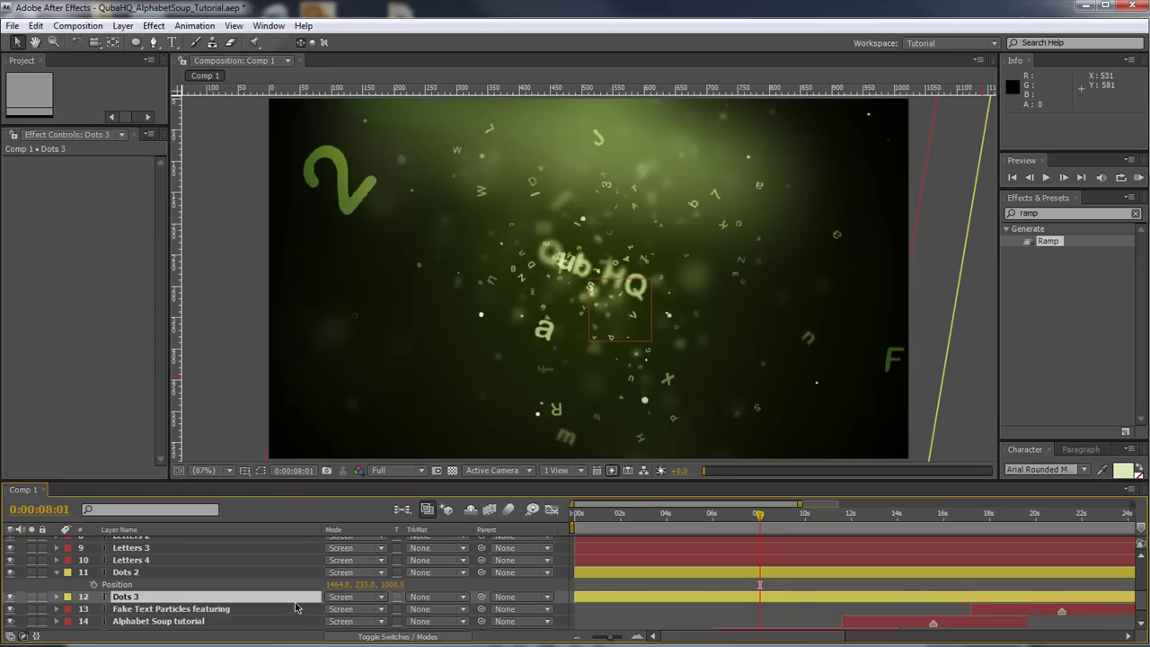
pyautogui.press('p')
pyautogui.click(392, 610)
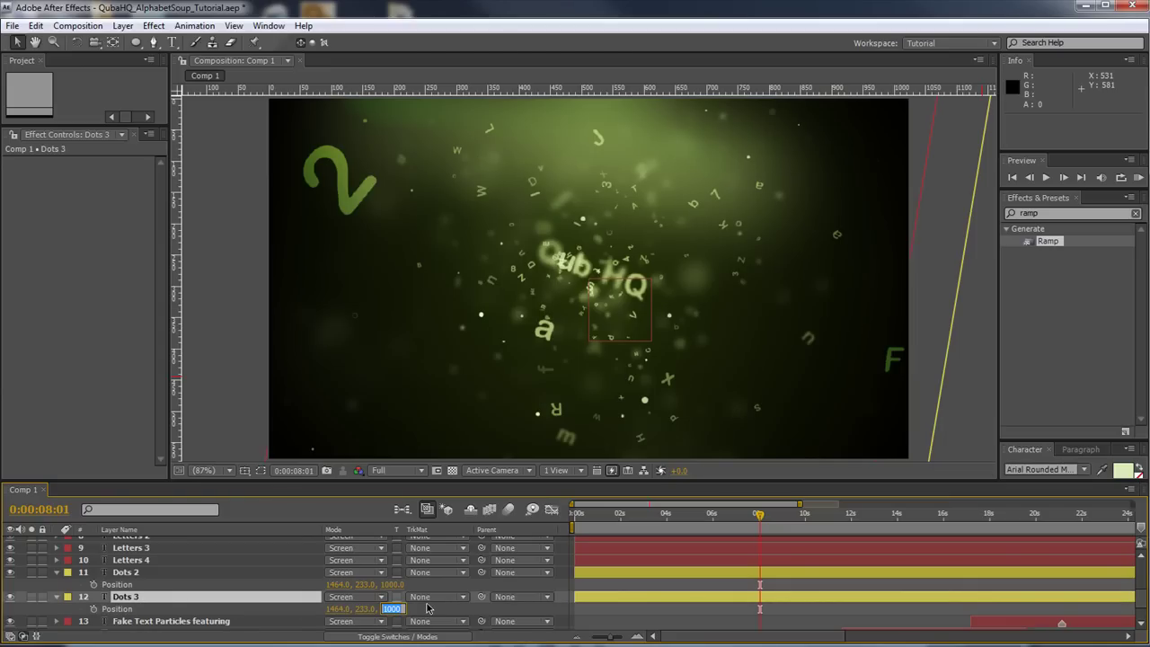
pyautogui.write('2')
pyautogui.click(413, 610)
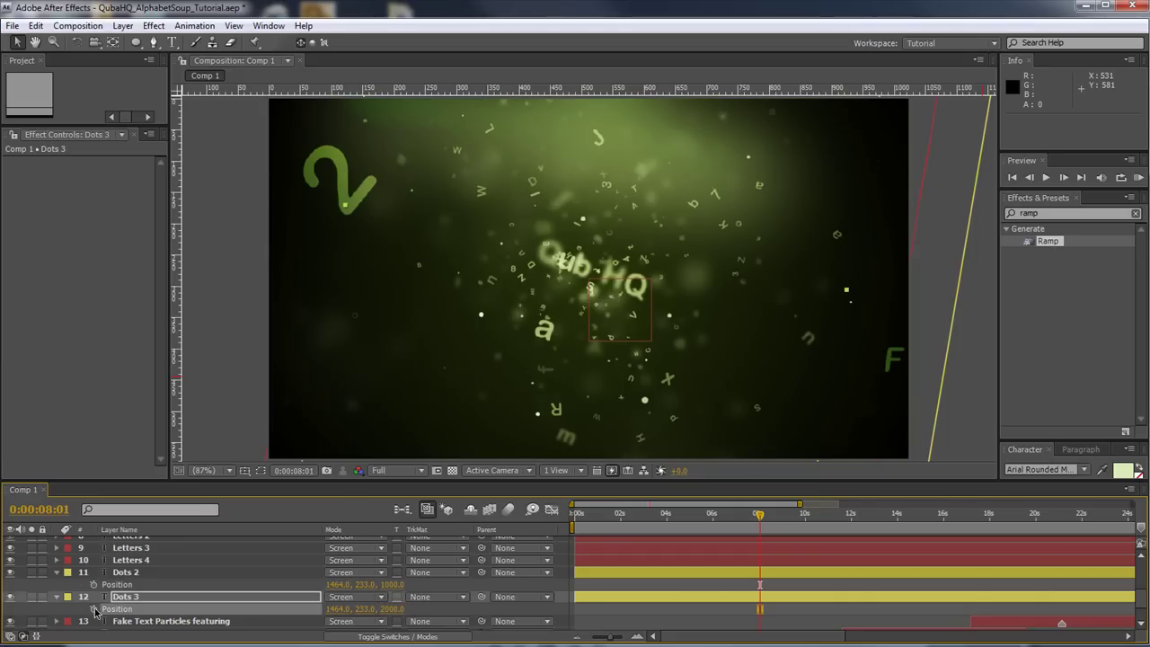
# - Duplicate the Dots 3 layer and set the copy's Z position to 3000
pyautogui.click(131, 598)
pyautogui.hotkey('ctrl', 'd')
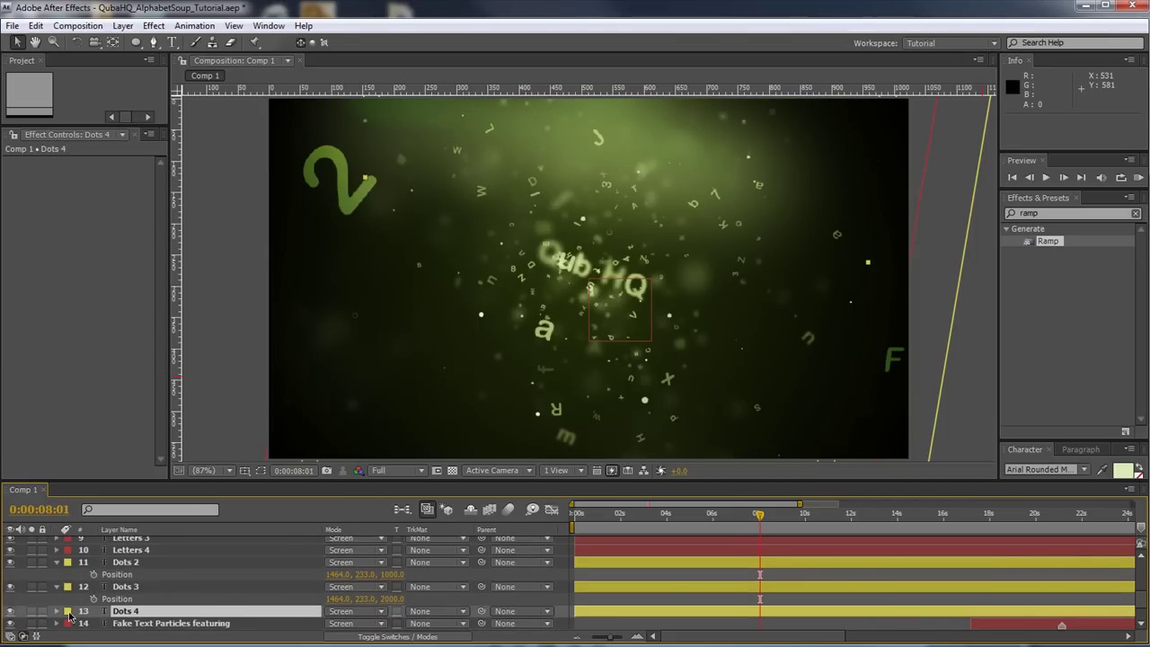
pyautogui.press('p')
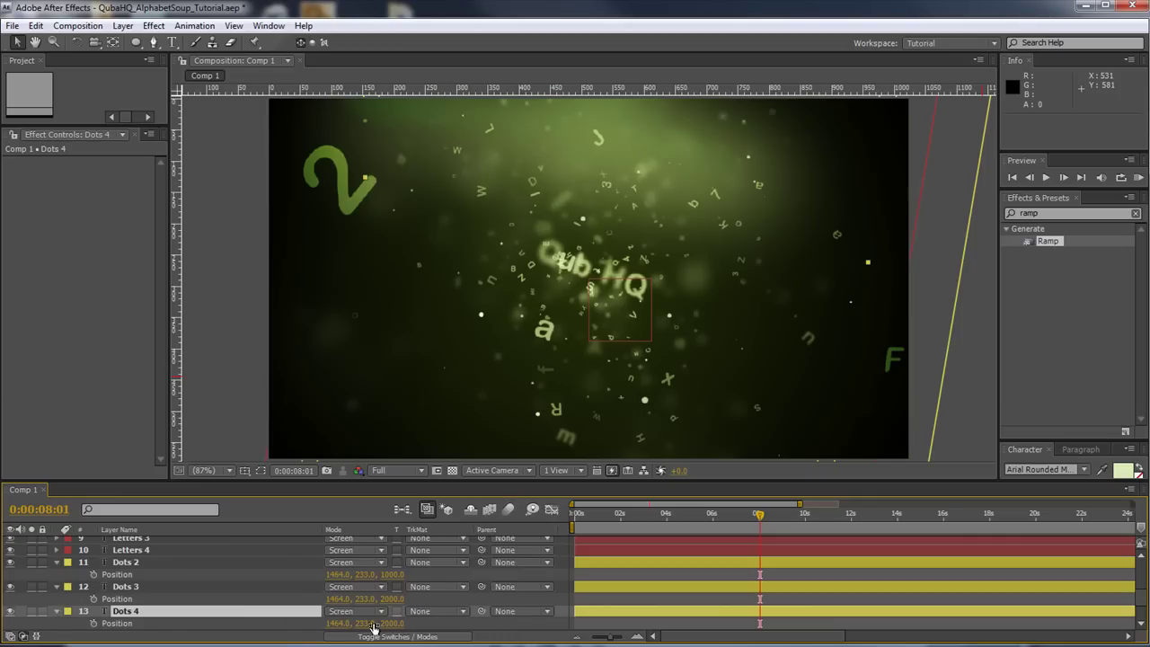
pyautogui.click(391, 623)
pyautogui.write('3')
pyautogui.click(481, 632)
# - Duplicate the Dots 4 layer and set the copy's Z position to 4000
pyautogui.click(132, 614)
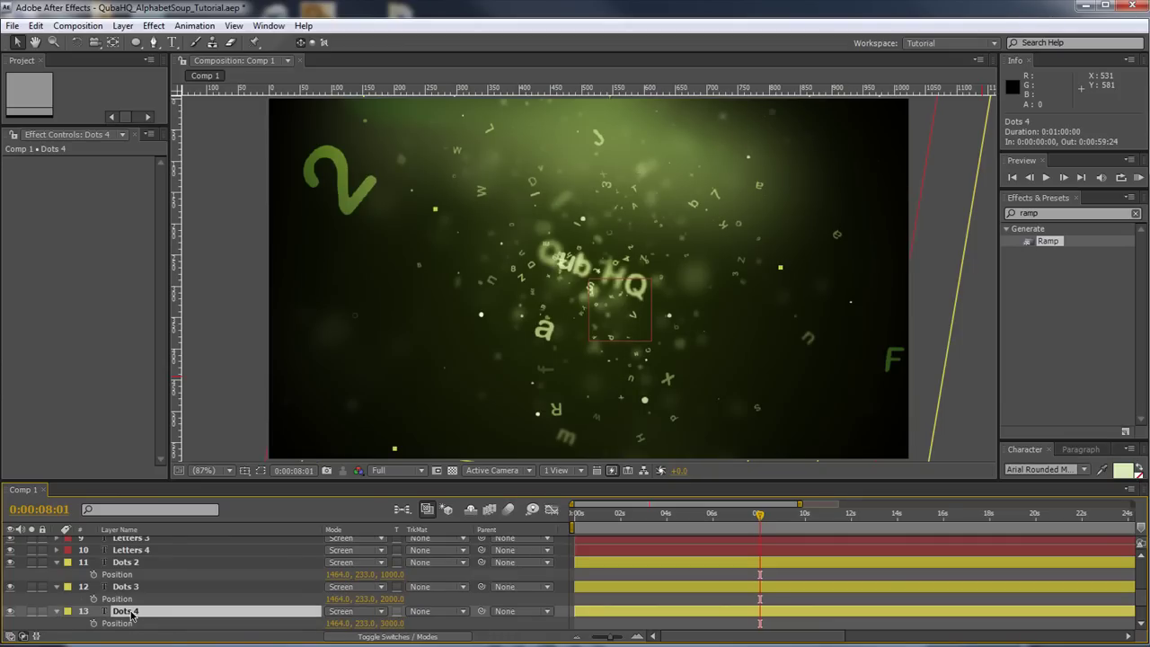
pyautogui.hotkey('ctrl', 'd')
pyautogui.moveTo(132, 614); pyautogui.dragTo(135, 580)
pyautogui.click(392, 562)
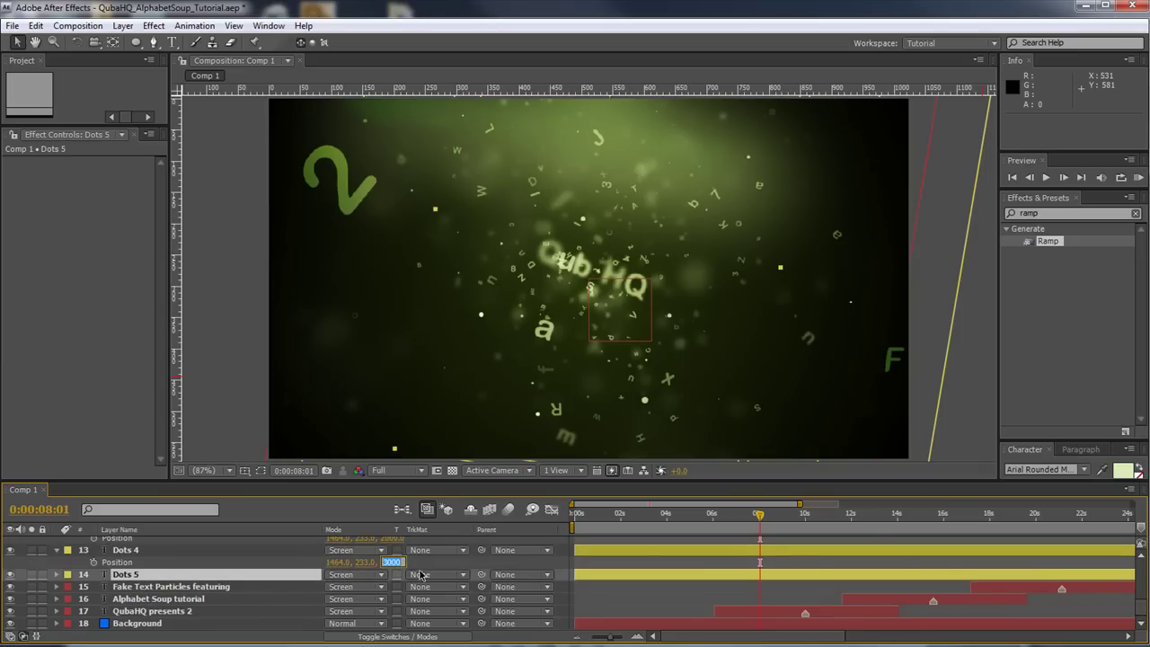
pyautogui.write('5')
pyautogui.write('0')
pyautogui.write('0')
pyautogui.press('Return')
pyautogui.click(135, 577)
pyautogui.press('p')
pyautogui.click(393, 588)
pyautogui.write('4')
pyautogui.press('Return')
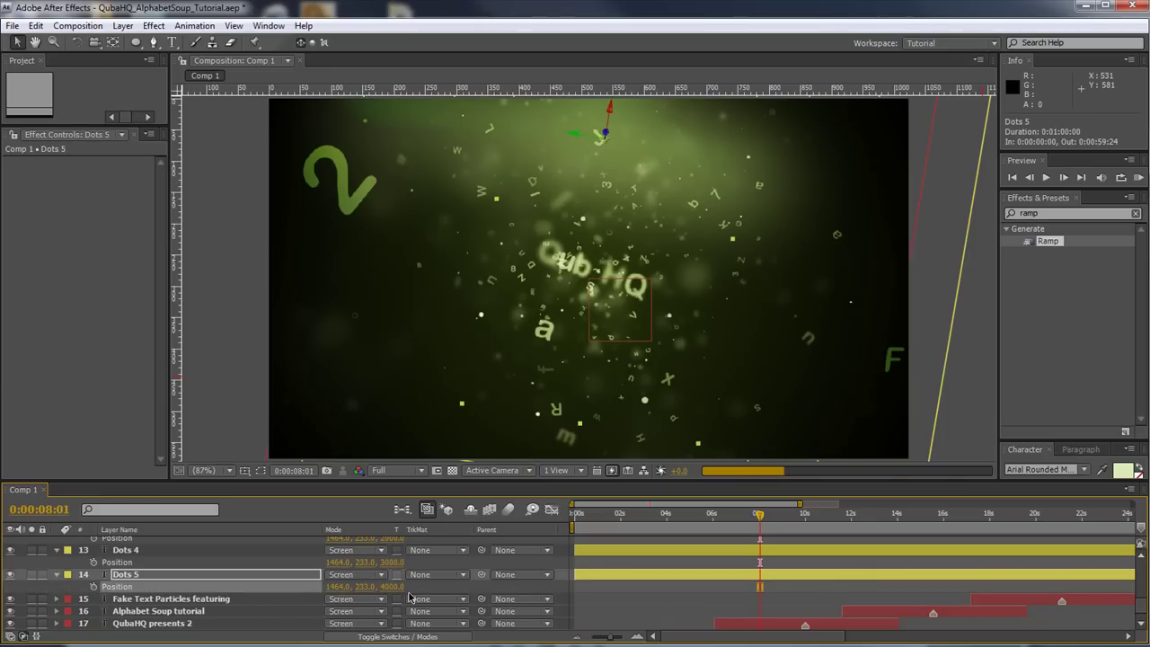
# - Scrub through the sequence to 0:00:23:19 and collapse the open properties of all the Dots layers
pyautogui.moveTo(602, 514); pyautogui.dragTo(747, 517)
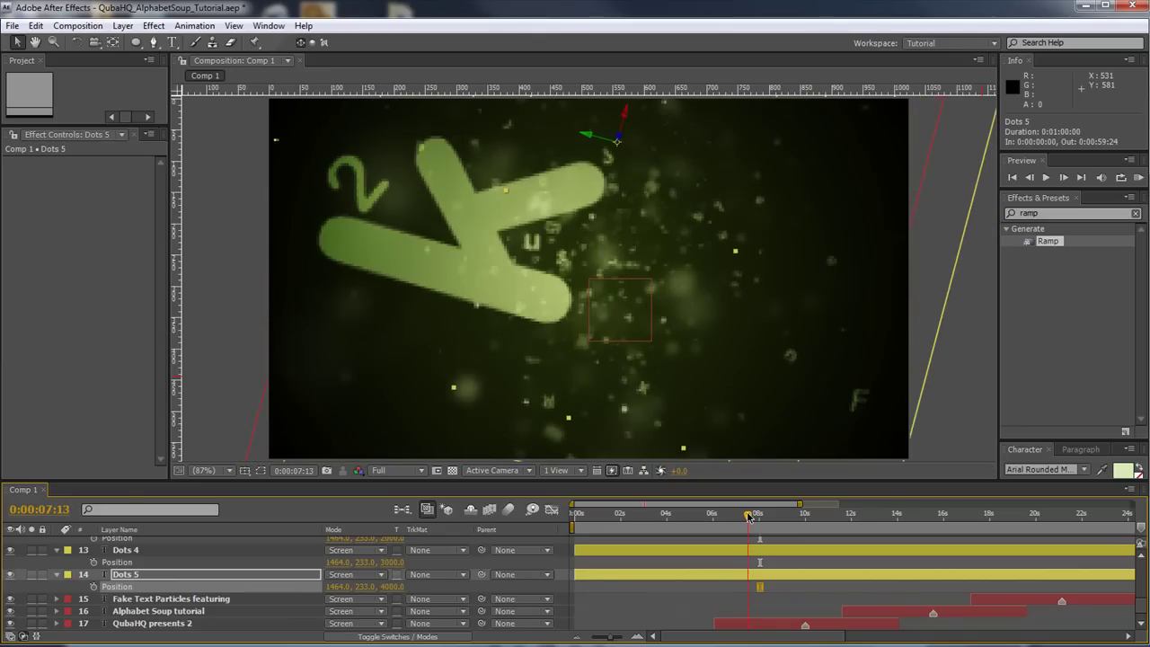
pyautogui.moveTo(752, 516); pyautogui.dragTo(1122, 527)
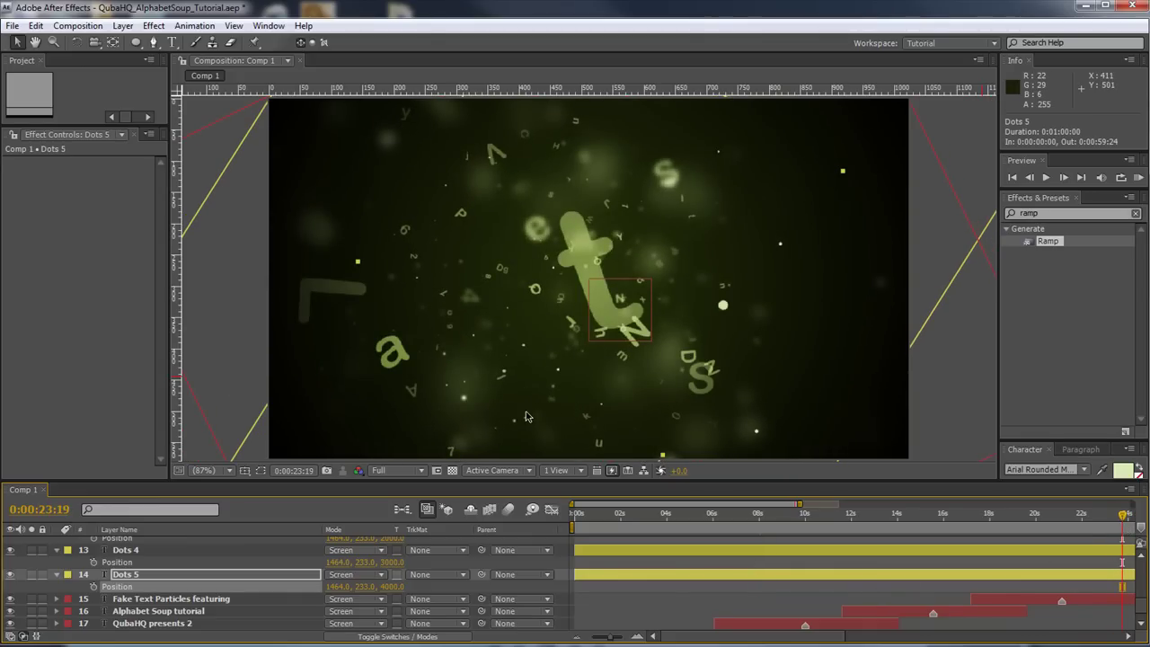
pyautogui.click(59, 574)
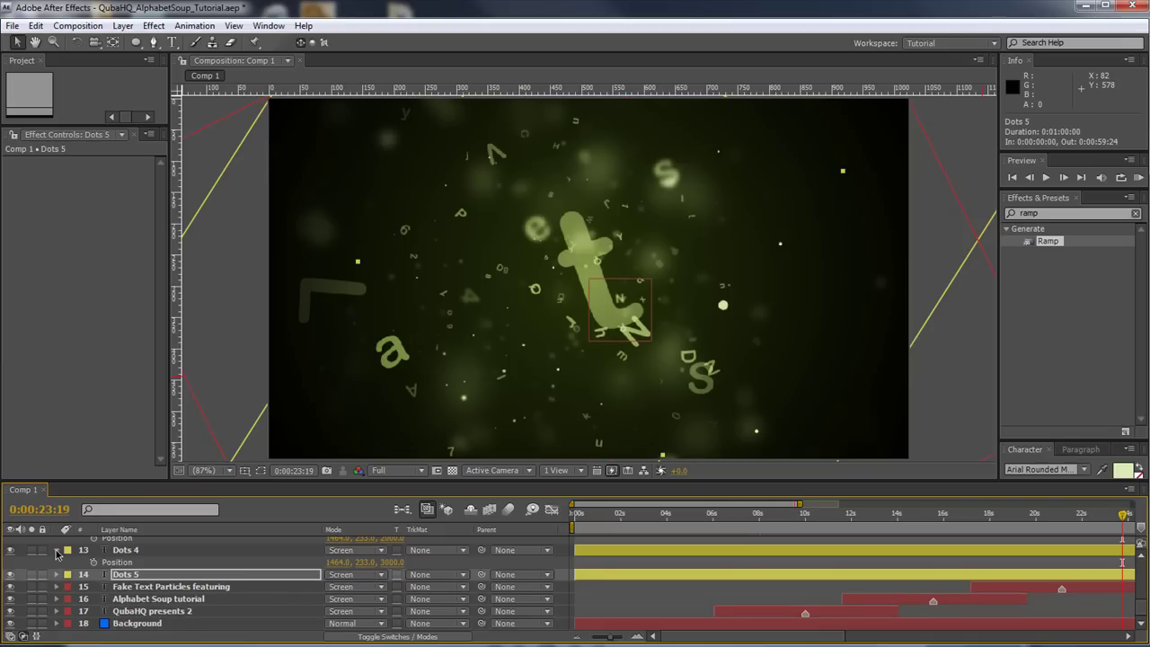
pyautogui.click(57, 551)
pyautogui.click(57, 538)
pyautogui.scroll(3, 63, 585)
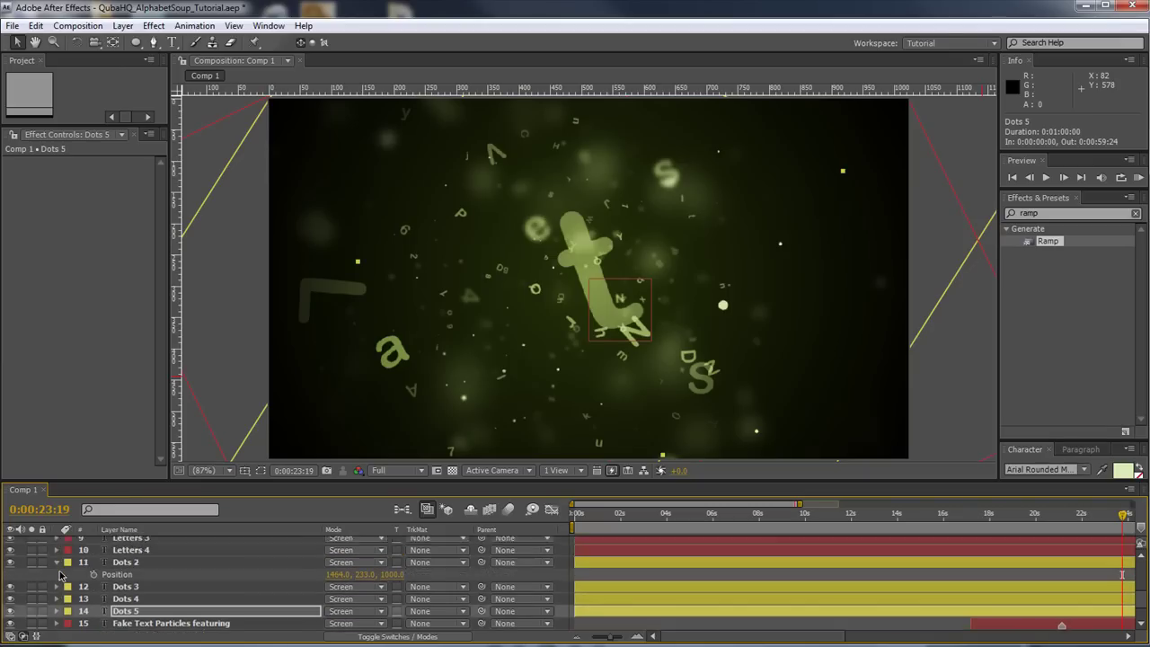
pyautogui.click(56, 599)
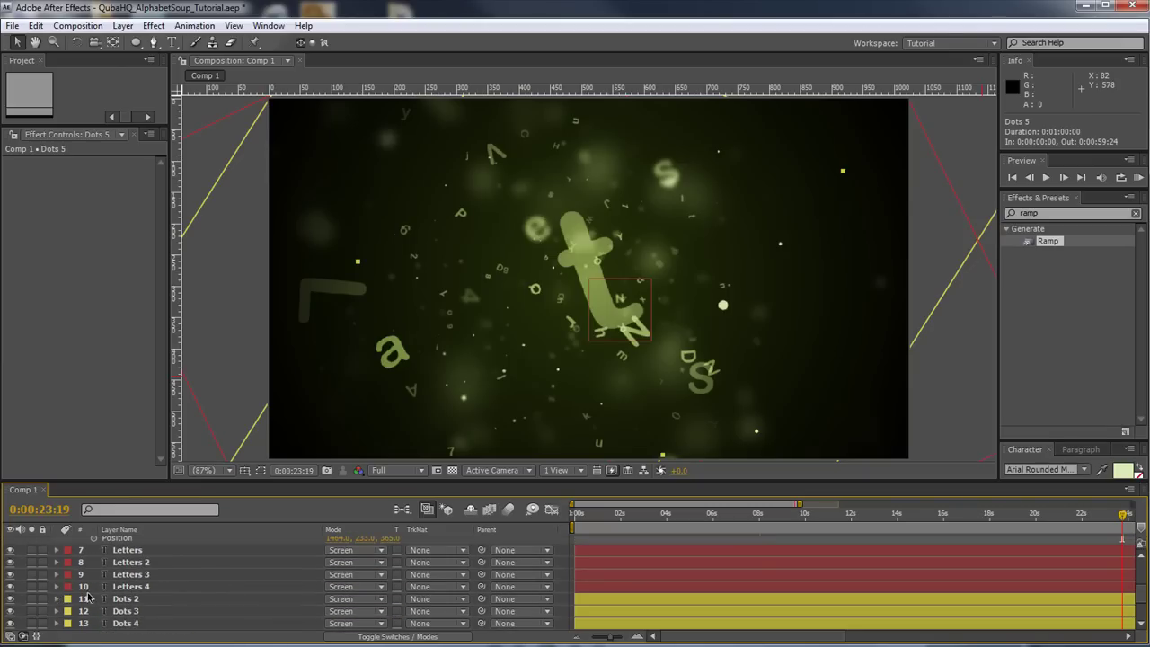
pyautogui.scroll(3, 67, 593)
pyautogui.click(57, 564)
pyautogui.scroll(-3, 54, 575)
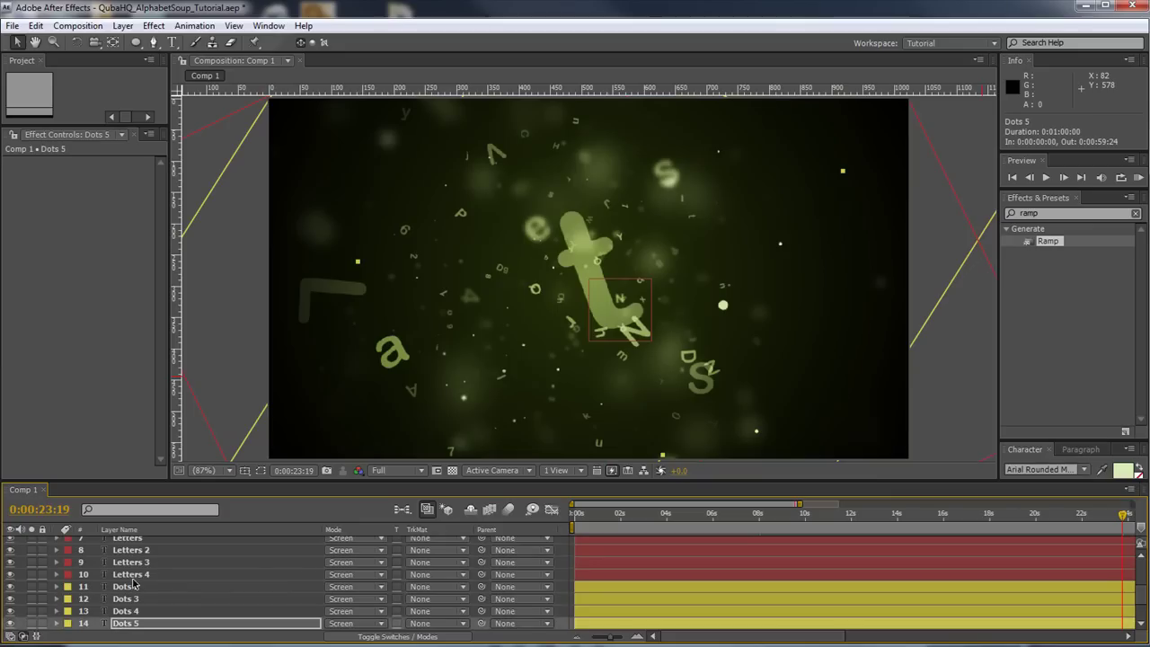
# - Toggle the visibility of Letters 4, Letters 3 and Letters 2 in turn to find the layer holding the large t
pyautogui.click(9, 574)
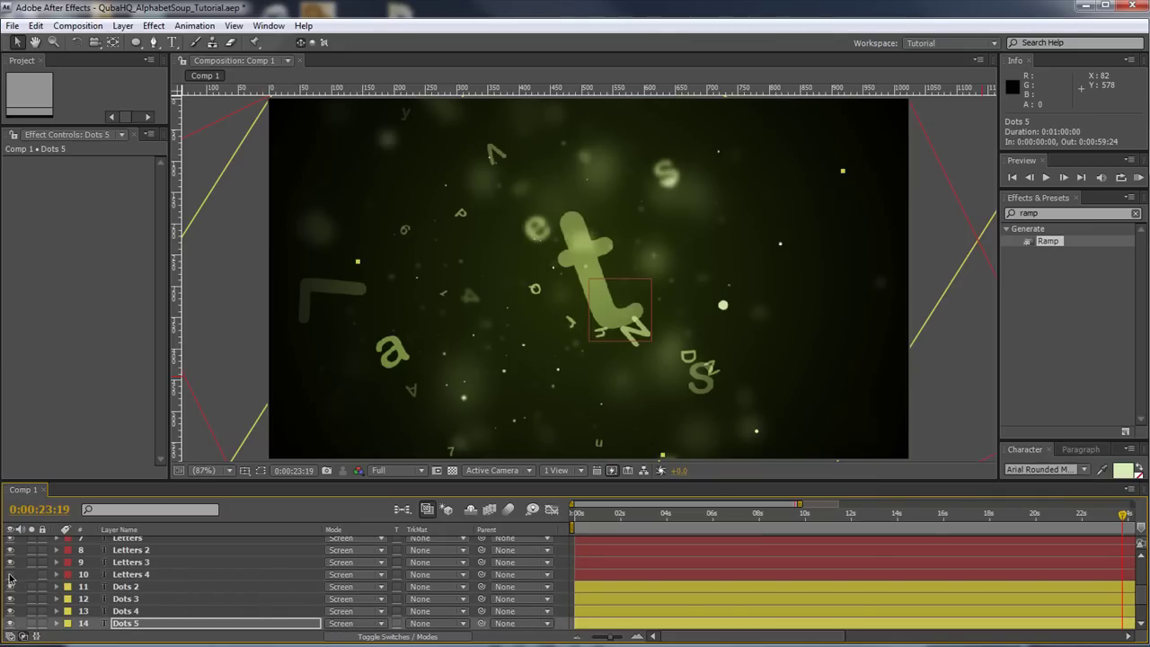
pyautogui.click(9, 563)
pyautogui.click(10, 563)
pyautogui.click(11, 550)
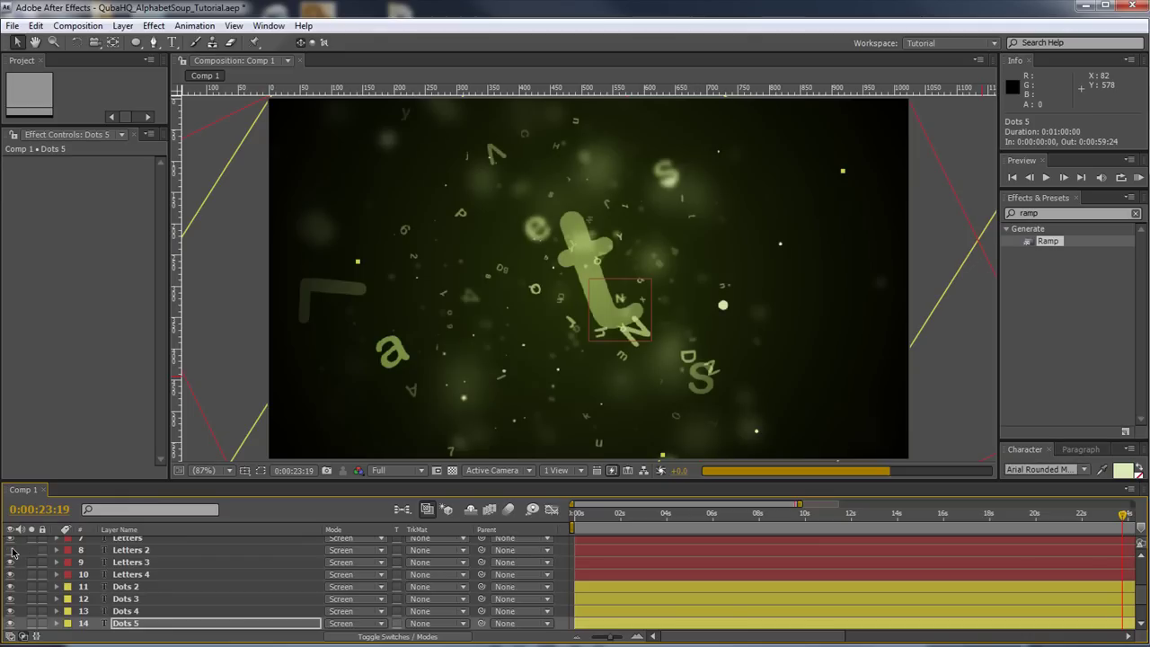
# - Set the Spatial Phase of the Wiggly Selector in Letters 2's Main position animator to 101°
pyautogui.click(130, 552)
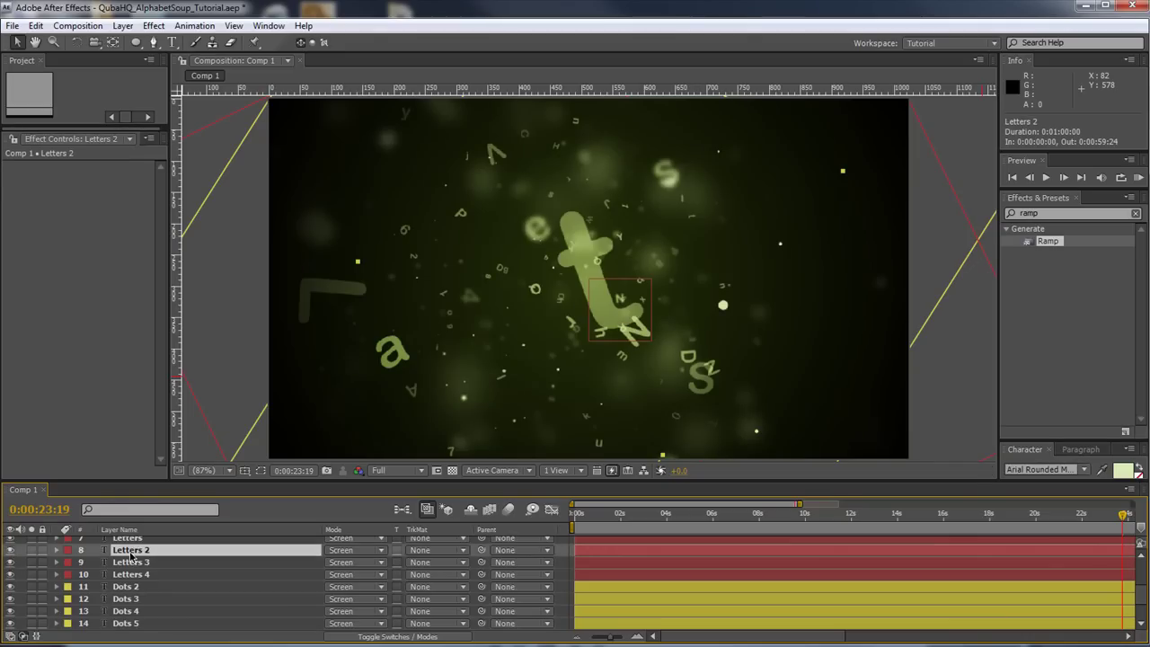
pyautogui.click(57, 550)
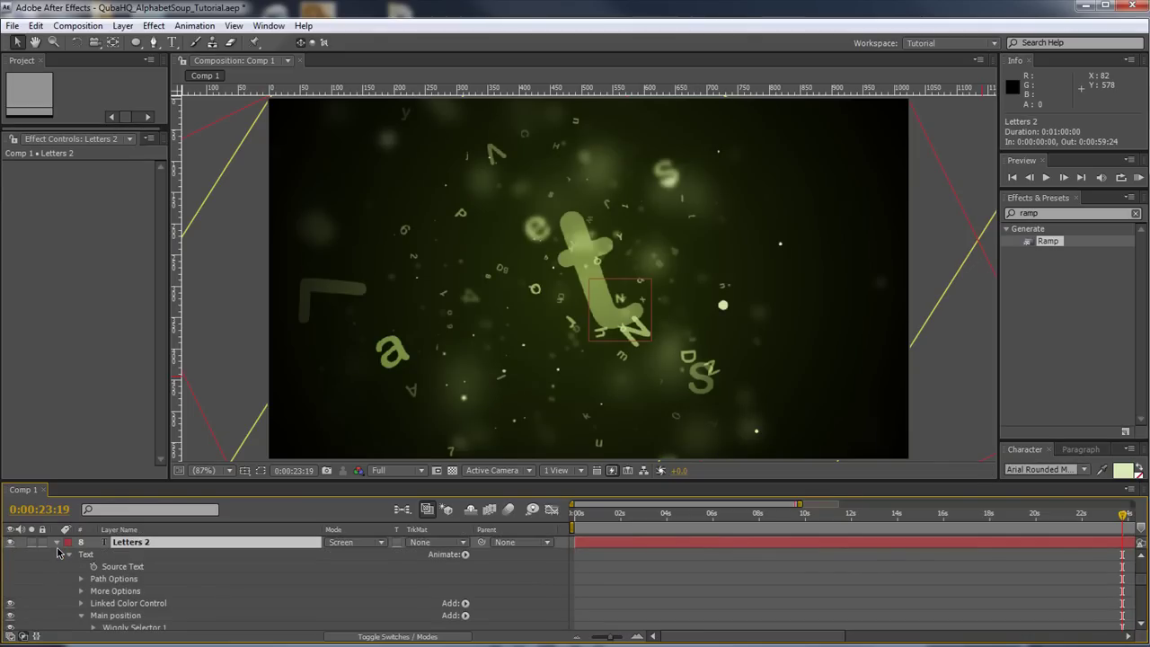
pyautogui.scroll(-2, 169, 593)
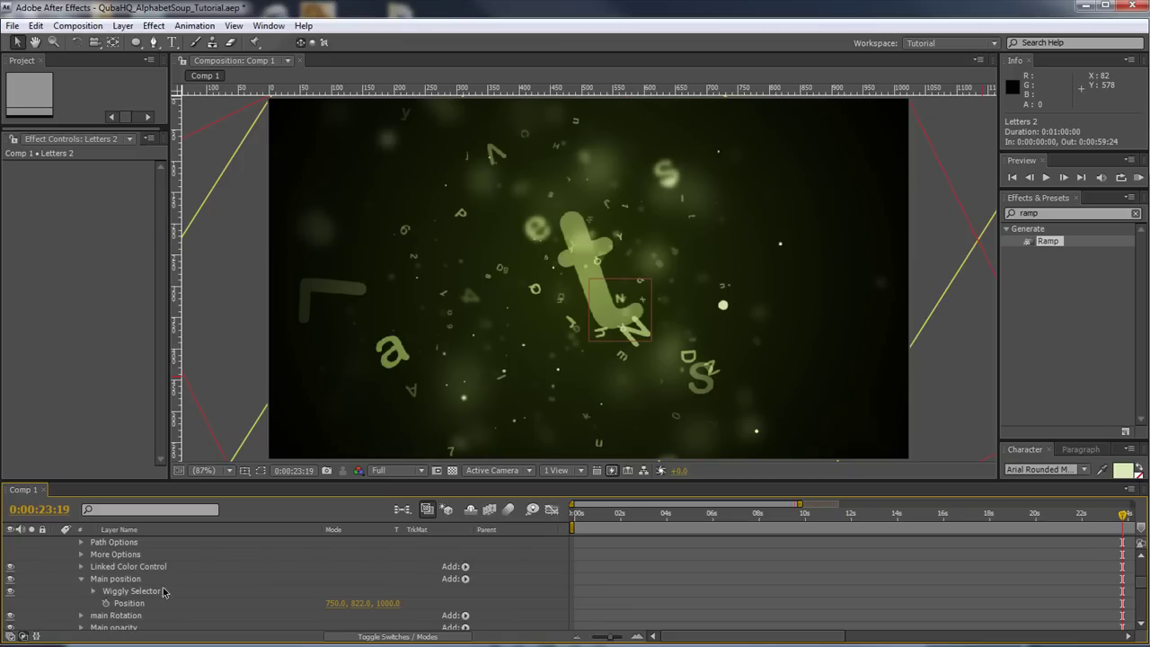
pyautogui.click(97, 592)
pyautogui.scroll(-3, 171, 593)
pyautogui.scroll(-2, 249, 592)
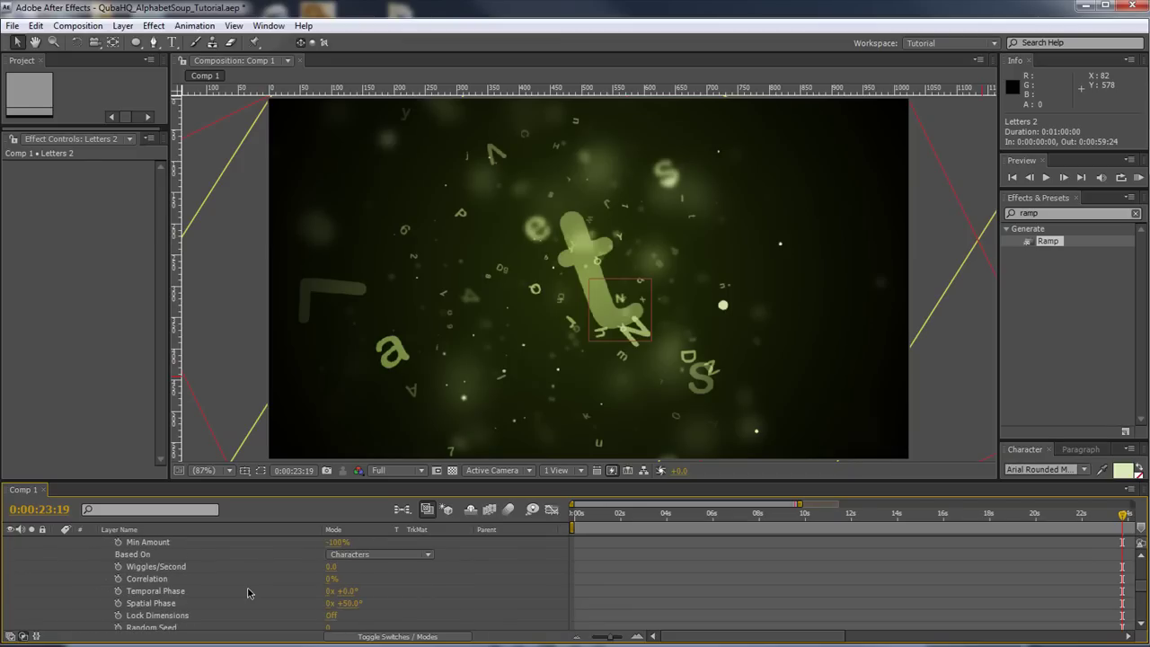
pyautogui.moveTo(351, 609); pyautogui.dragTo(389, 603)
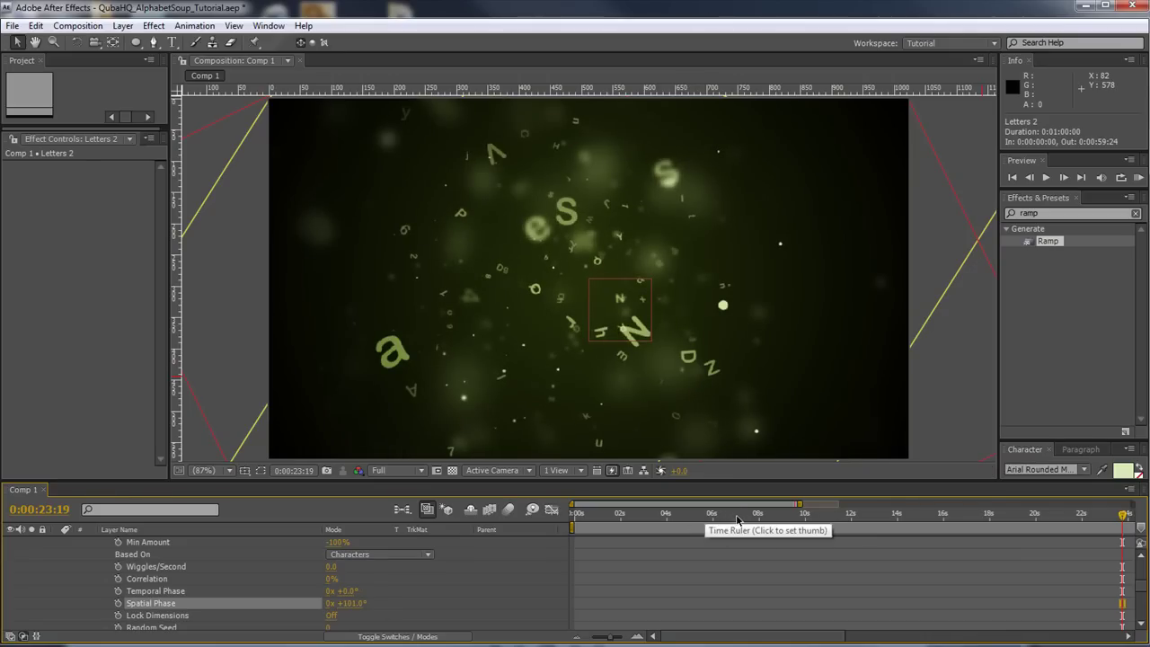
# - Return the current time to 0:00:00:00 and collapse the Letters 2 layer's properties
pyautogui.click(708, 518)
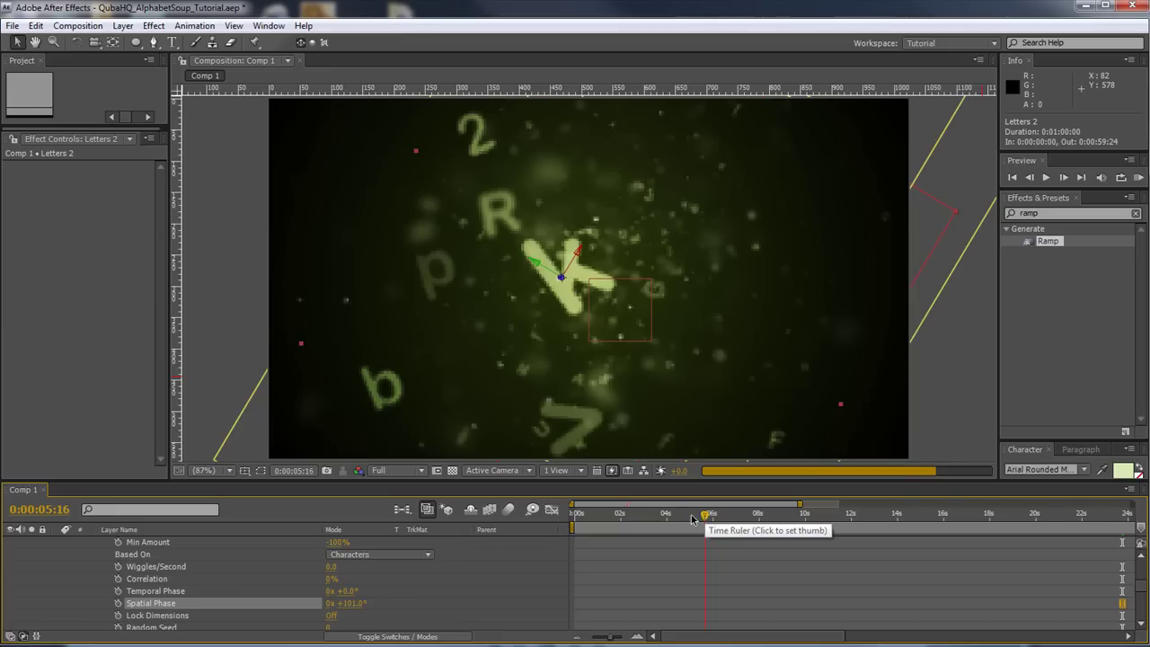
pyautogui.click(636, 519)
pyautogui.moveTo(636, 519); pyautogui.dragTo(566, 516)
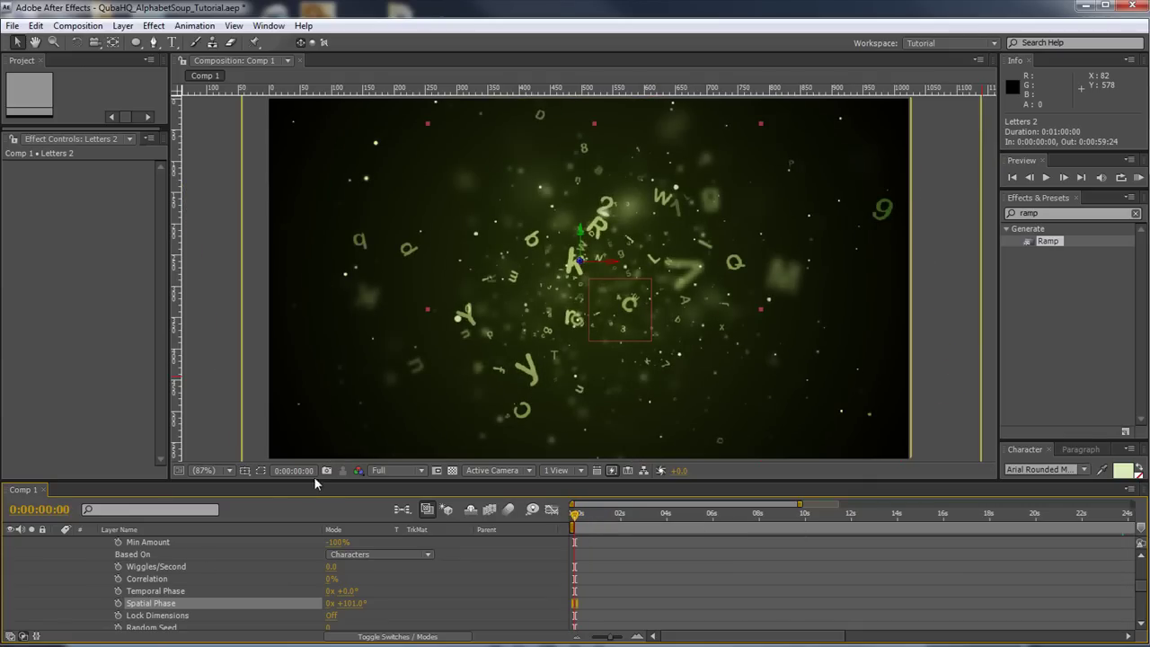
pyautogui.moveTo(313, 482); pyautogui.dragTo(314, 415)
pyautogui.scroll(3, 193, 503)
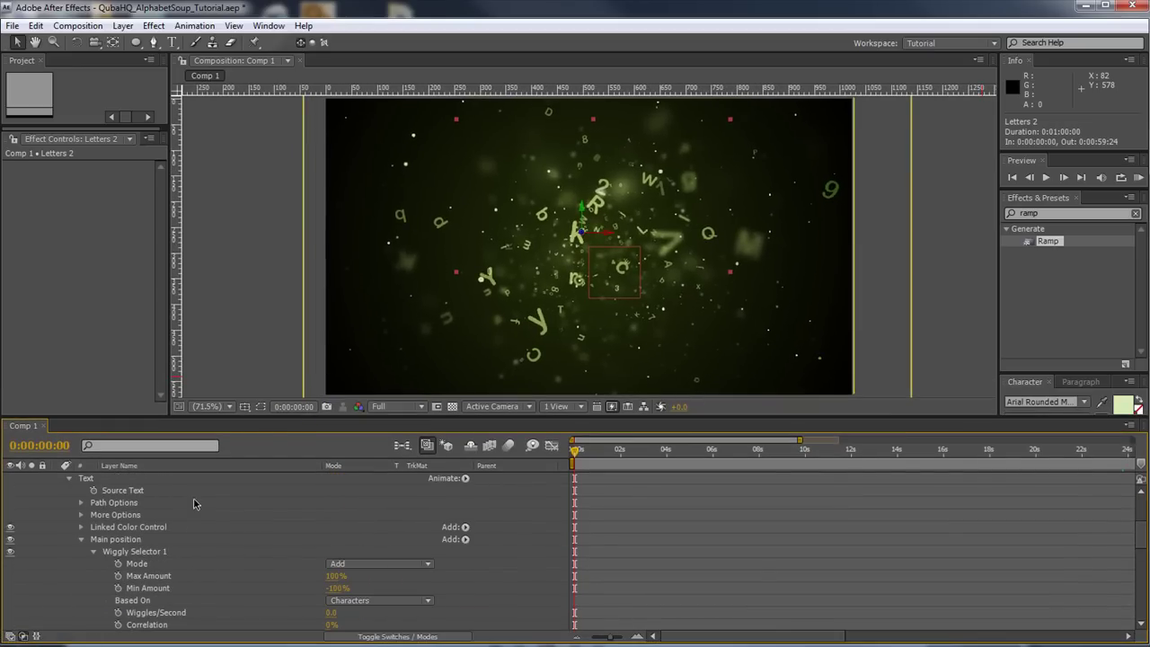
pyautogui.click(81, 539)
pyautogui.scroll(3, 90, 543)
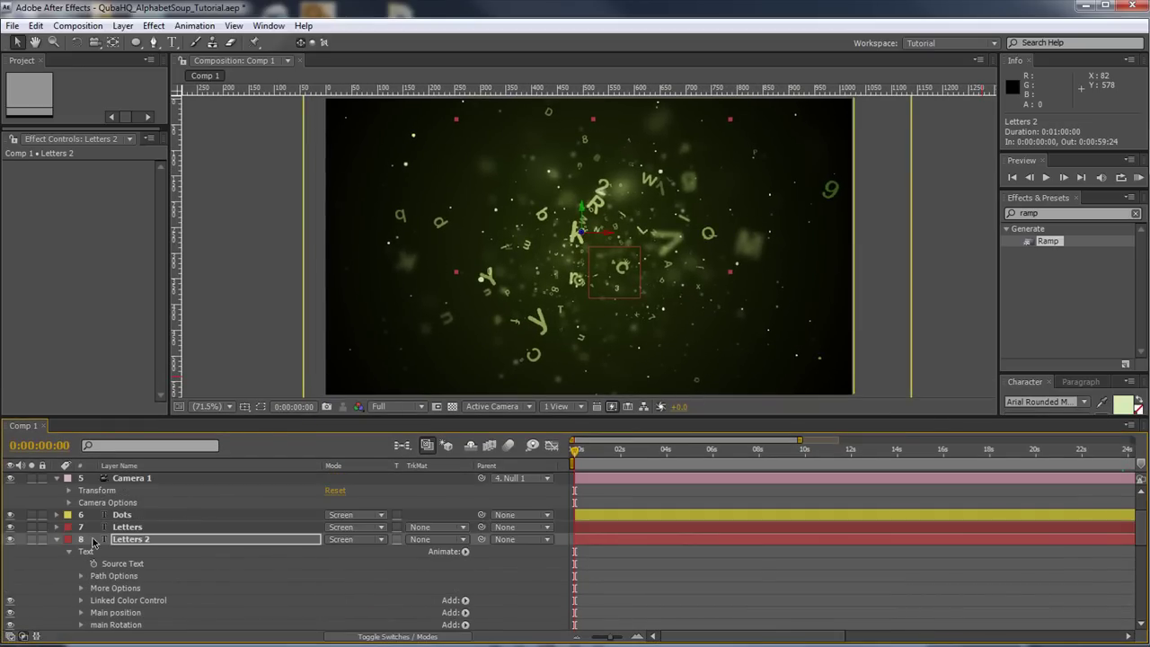
pyautogui.click(57, 540)
# - Enlarge the composition view area at 100% magnification and collapse the Camera 1 properties
pyautogui.scroll(3, 679, 343)
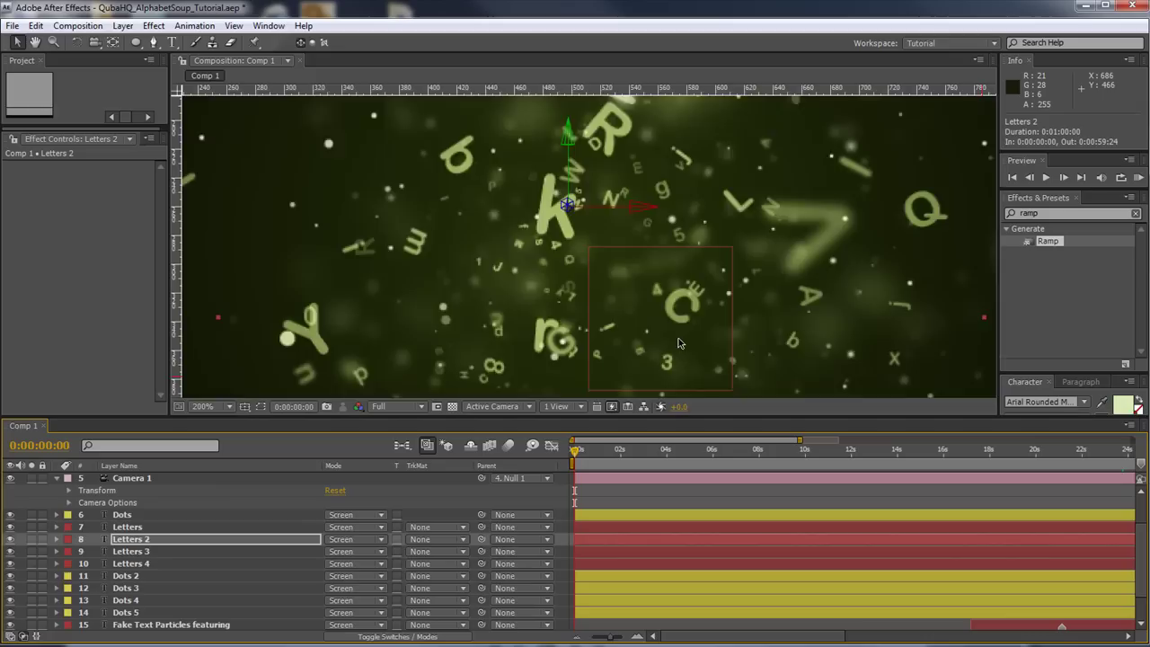
pyautogui.scroll(-2, 679, 343)
pyautogui.scroll(-1, 678, 343)
pyautogui.scroll(1, 679, 344)
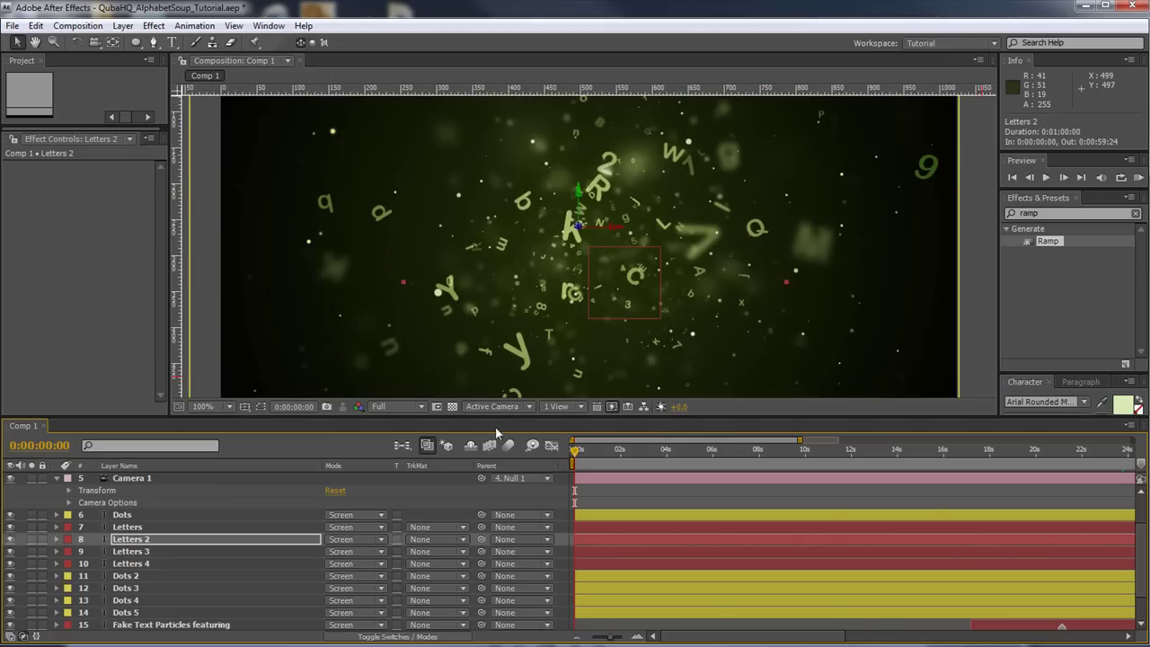
pyautogui.moveTo(492, 416); pyautogui.dragTo(491, 499)
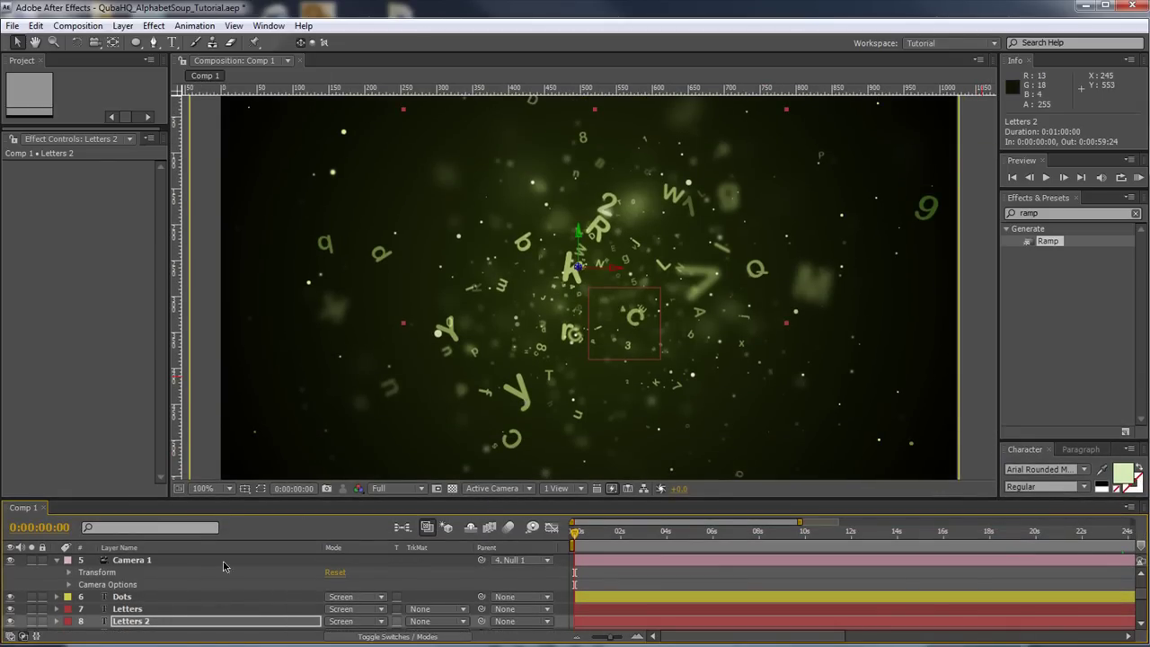
pyautogui.click(55, 561)
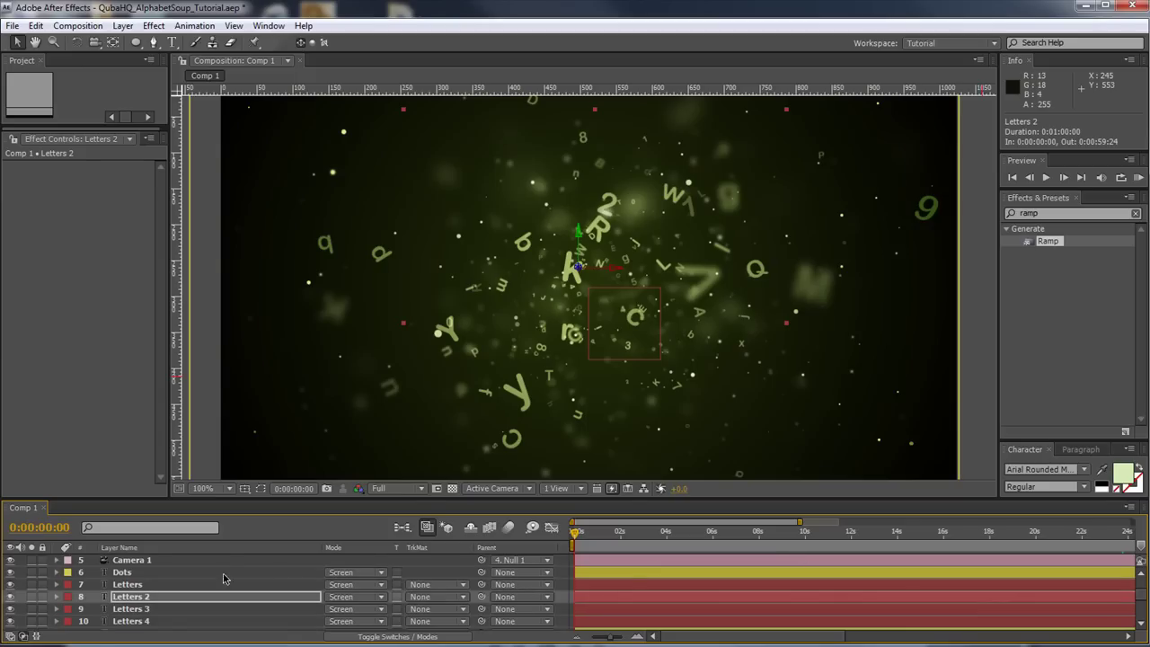
# - Apply the Stylize Glow effect to Adjustment Layer 2
pyautogui.scroll(4, 162, 579)
pyautogui.click(162, 573)
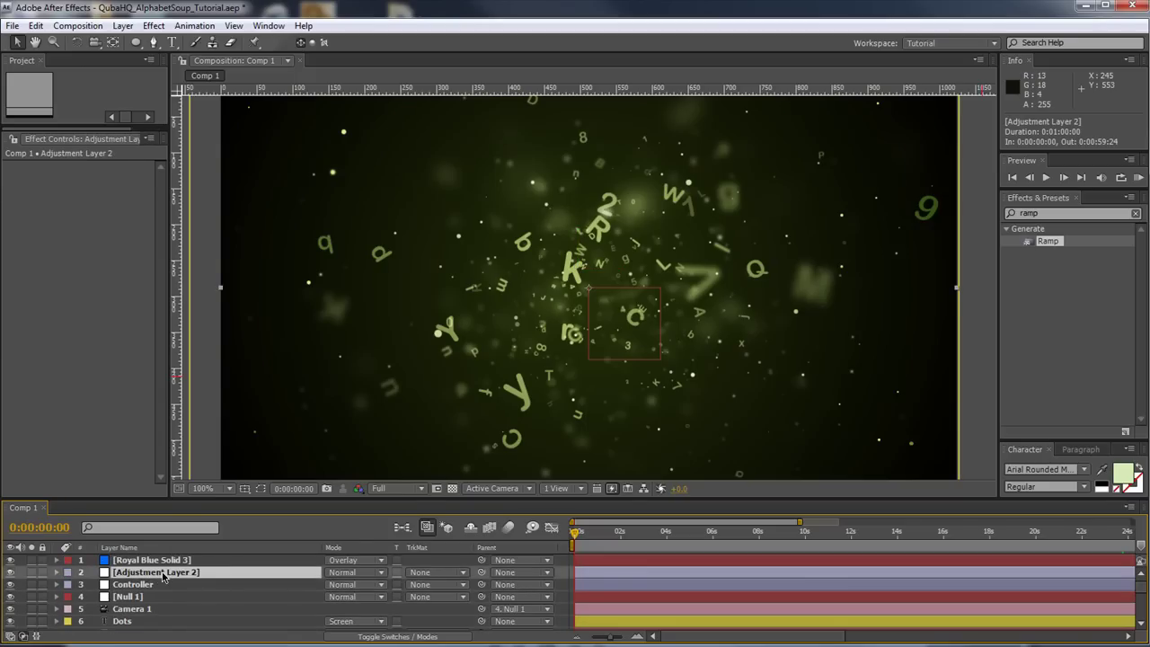
pyautogui.rightClick(162, 578)
pyautogui.moveTo(240, 550)
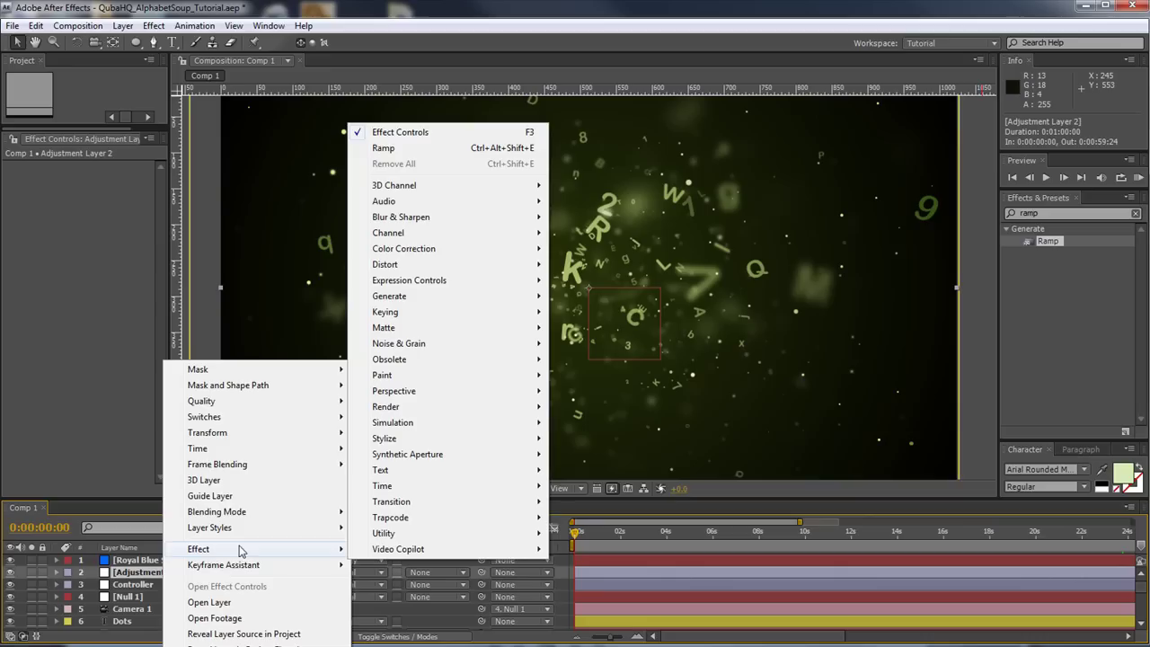
pyautogui.moveTo(453, 441)
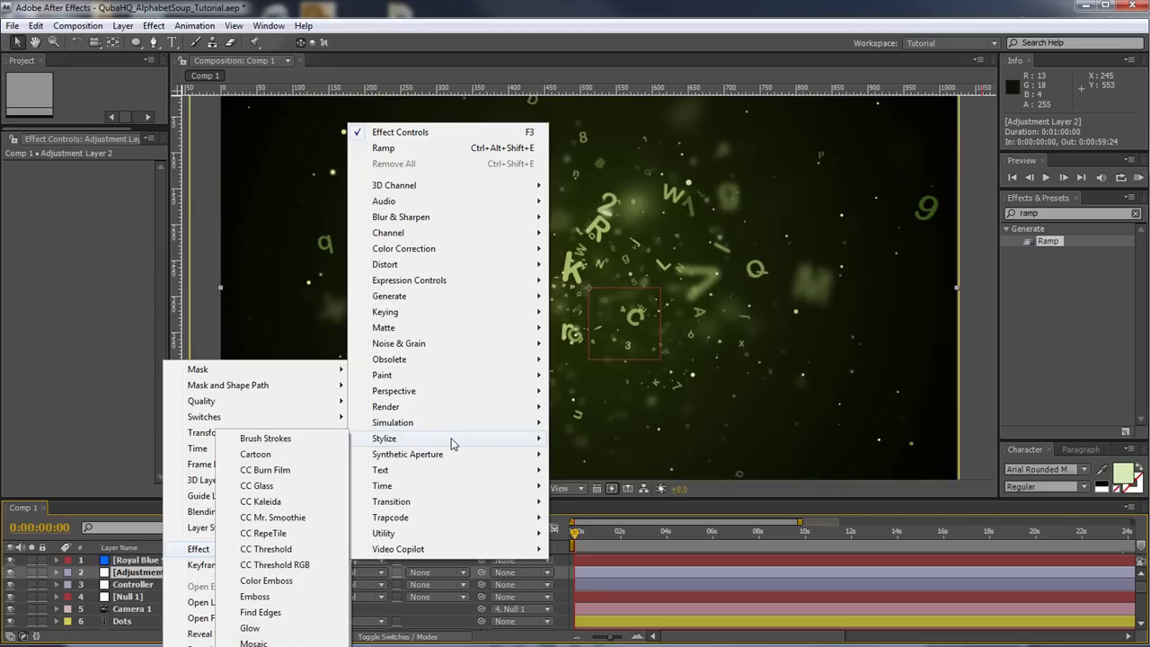
pyautogui.click(265, 633)
# - Widen the area with the Glow effect's settings and hide the composition's rulers
pyautogui.moveTo(177, 217); pyautogui.dragTo(212, 214)
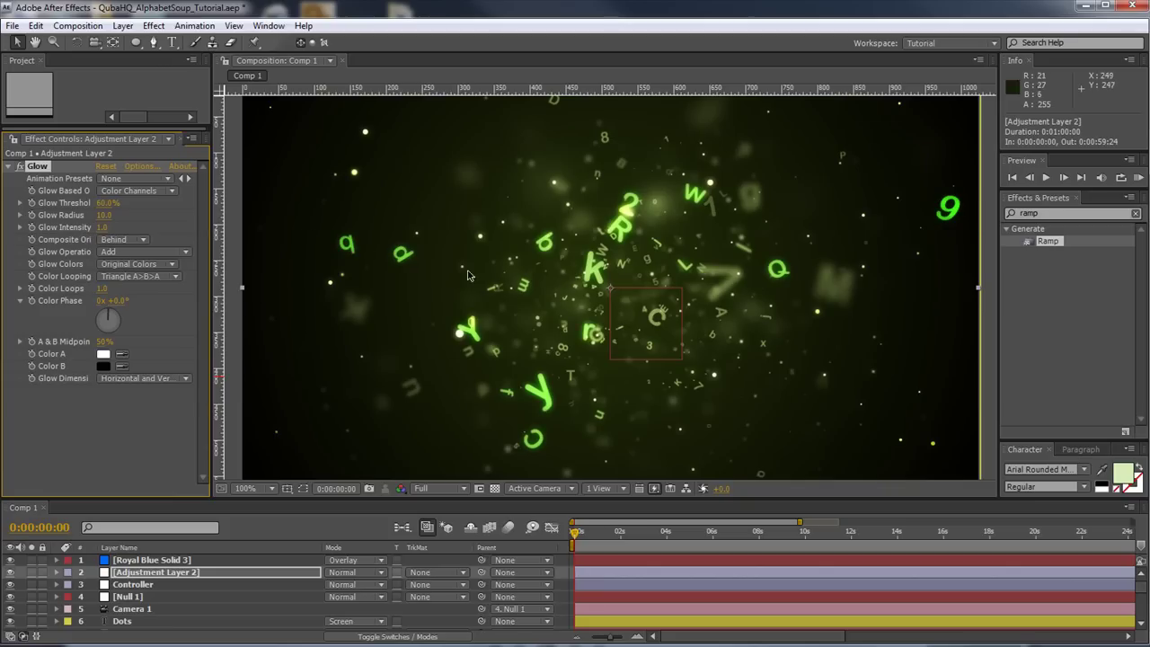
pyautogui.click(435, 189)
pyautogui.hotkey('ctrl', 'r')
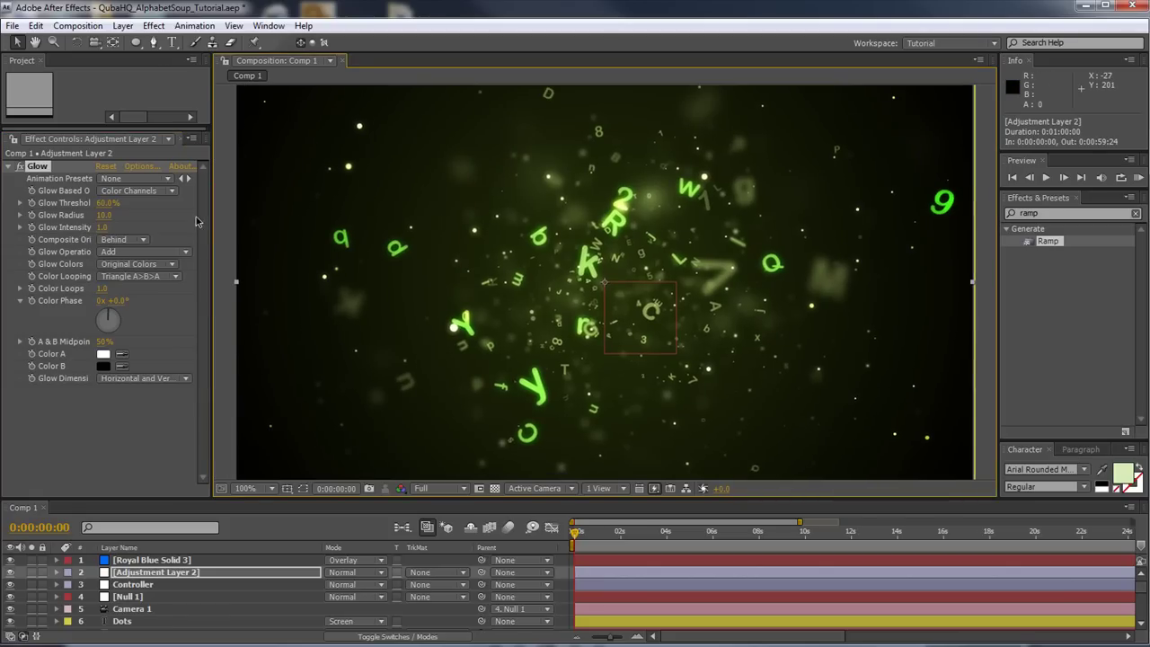
# - Set the Glow Threshold of Adjustment Layer 2 to 40%, keeping the radius at 10 and the intensity at 1
pyautogui.click(103, 203)
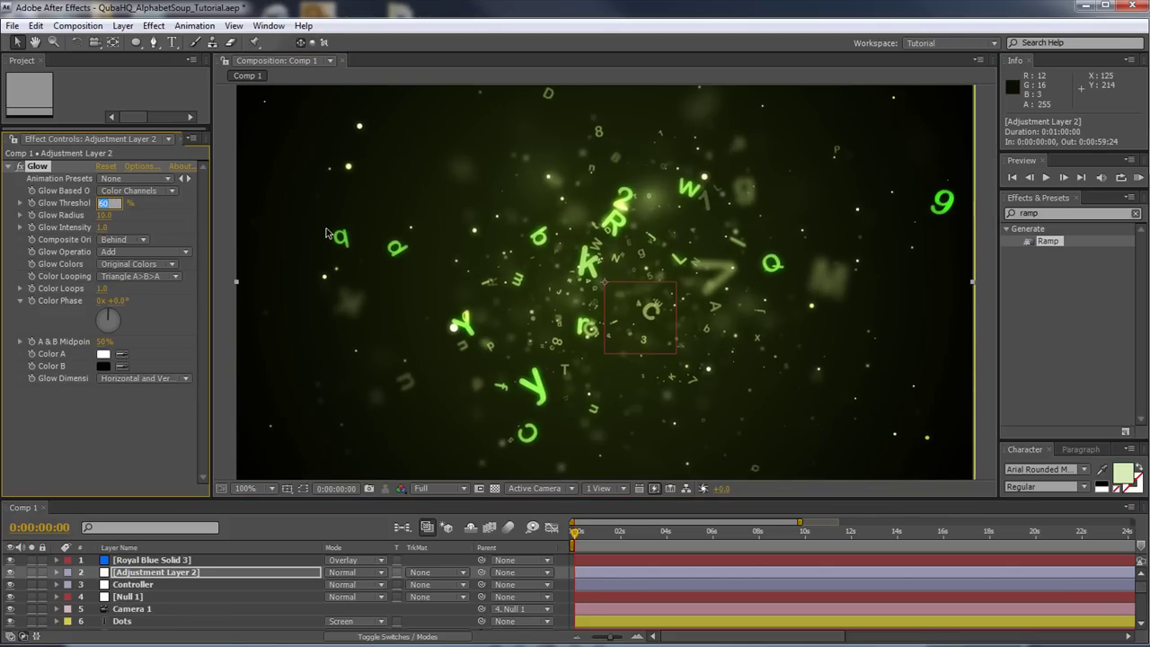
pyautogui.press('Tab')
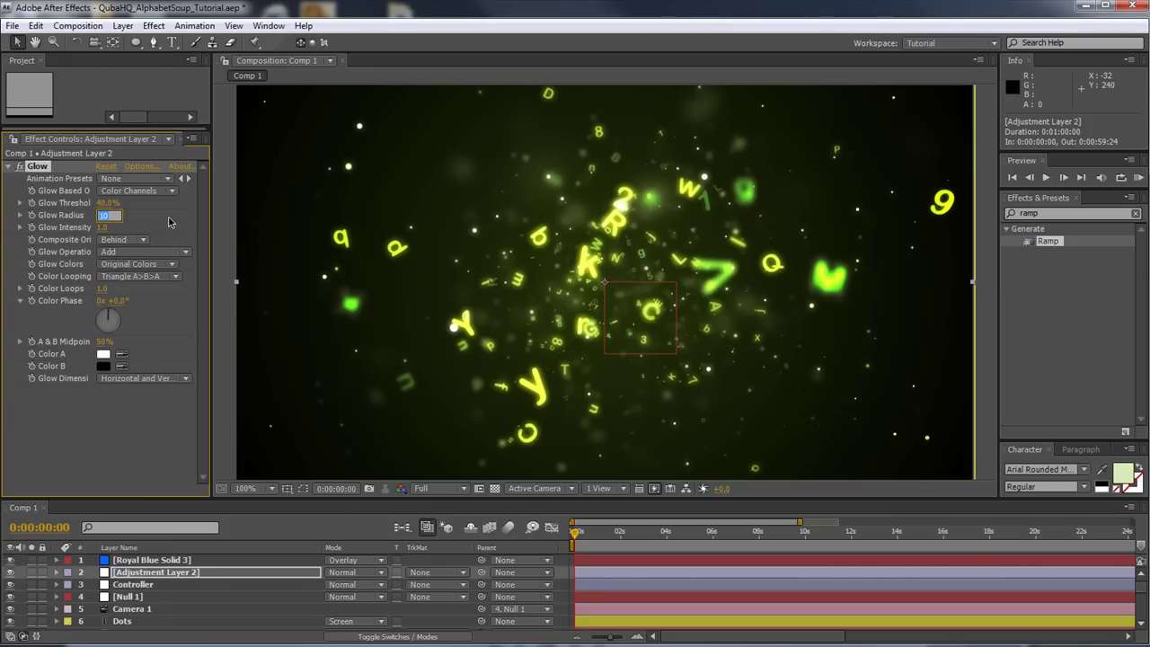
pyautogui.press('Tab')
pyautogui.press('Return')
# - Widen the effect settings area and dock it in the same group as the project panel
pyautogui.moveTo(213, 150); pyautogui.dragTo(282, 150)
pyautogui.moveTo(301, 150); pyautogui.dragTo(241, 150)
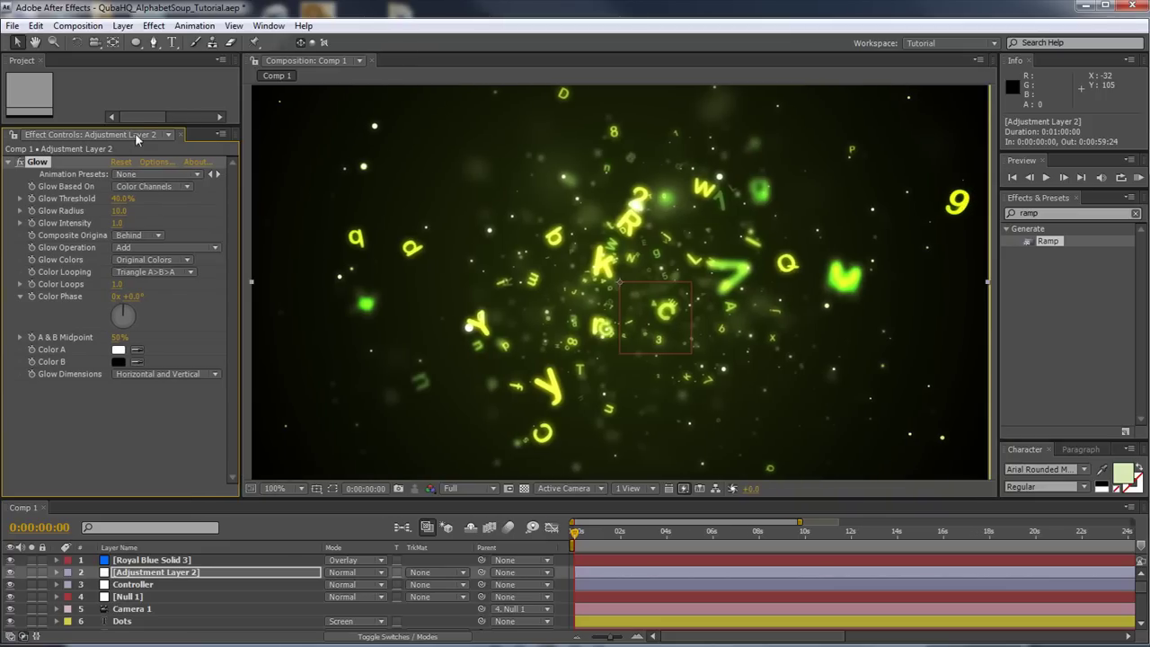
pyautogui.click(46, 134)
pyautogui.click(57, 132)
pyautogui.moveTo(8, 137); pyautogui.dragTo(68, 69)
# - Set the project's color depth to 32 bits per channel and bring back the Glow settings
pyautogui.click(201, 71)
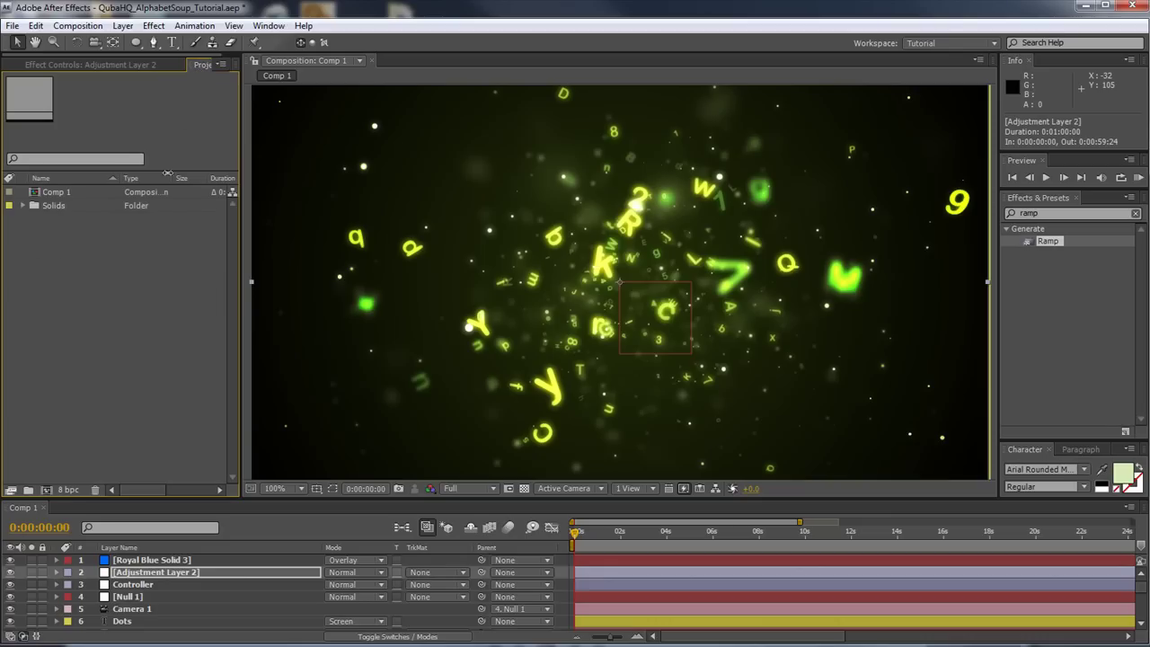
pyautogui.keyDown('alt'); pyautogui.click(71, 490); pyautogui.keyUp('alt')
pyautogui.keyDown('alt'); pyautogui.click(71, 489); pyautogui.keyUp('alt')
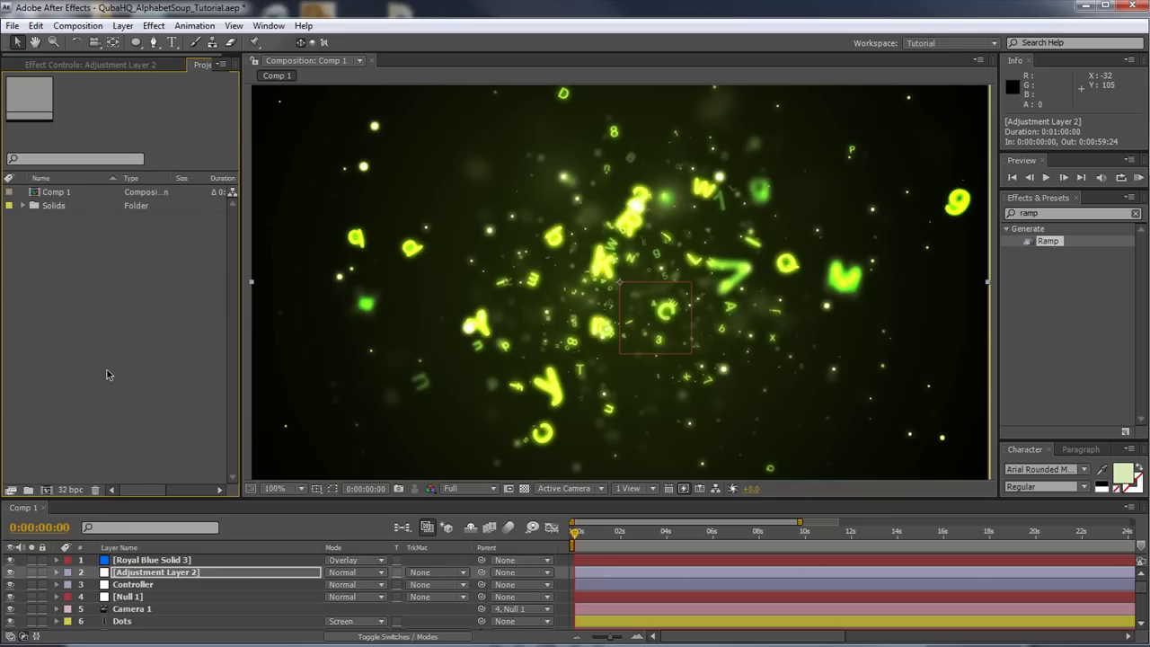
pyautogui.click(80, 64)
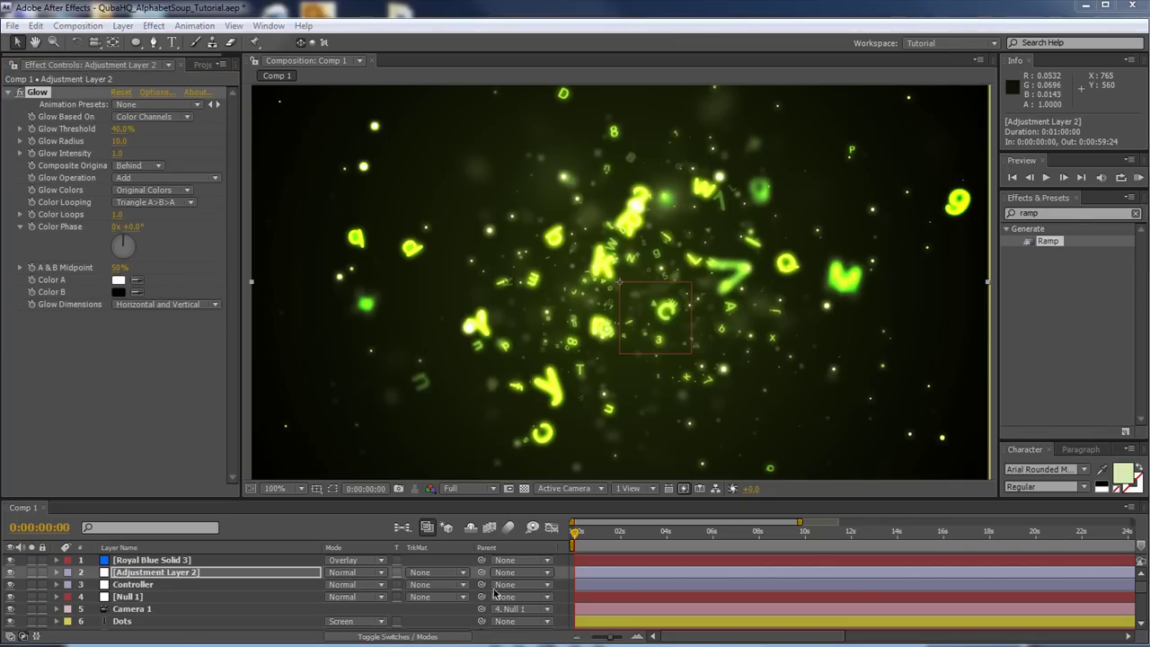
# - Move the current time to 0:00:10:13, where the title shows, and set the Glow Operation to Screen
pyautogui.moveTo(627, 537); pyautogui.dragTo(818, 538)
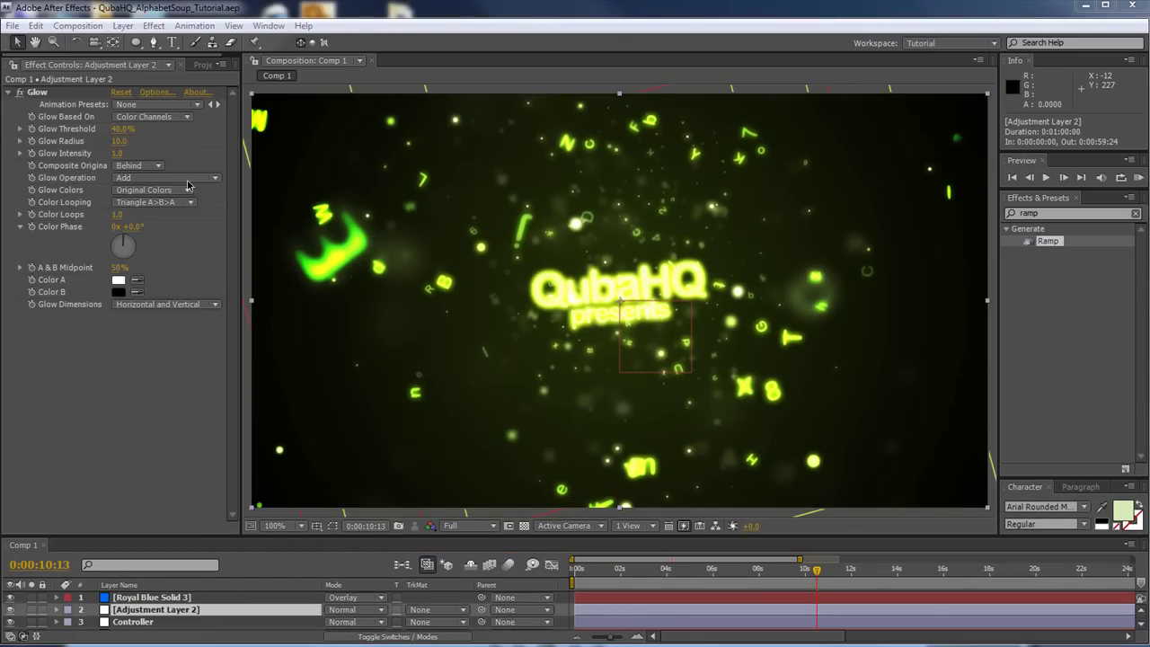
pyautogui.click(188, 180)
pyautogui.click(161, 226)
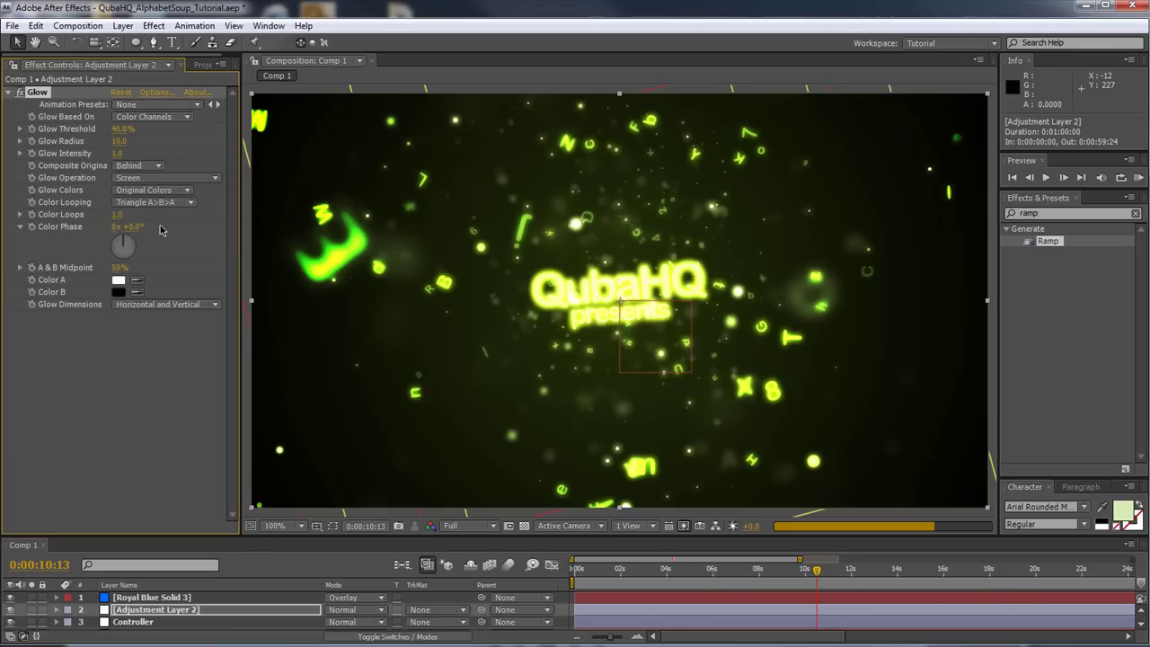
# - Set the Glow Radius to 5 and the Glow Intensity to 1.2
pyautogui.click(120, 142)
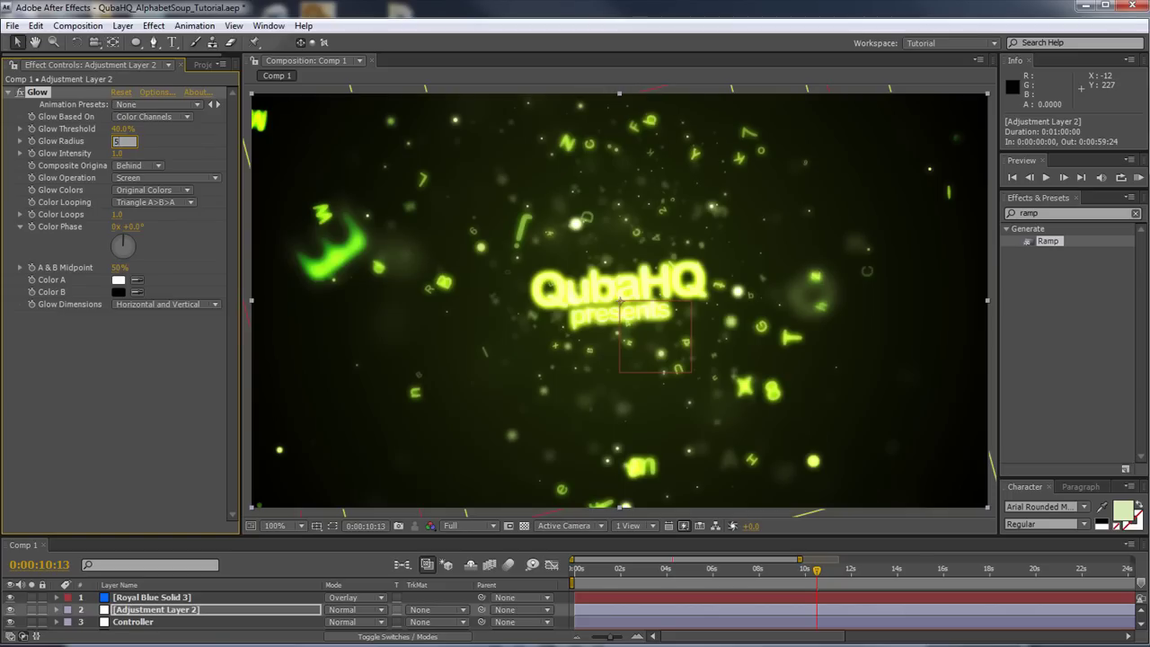
pyautogui.press('Tab')
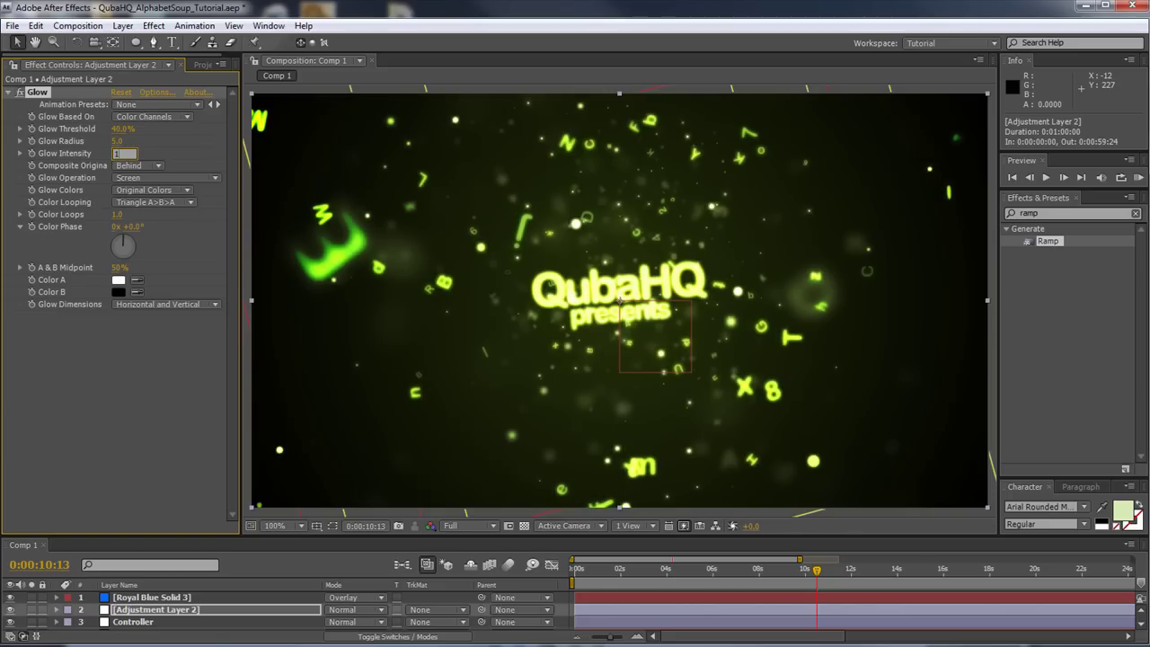
pyautogui.write('1.2')
pyautogui.press('Return')
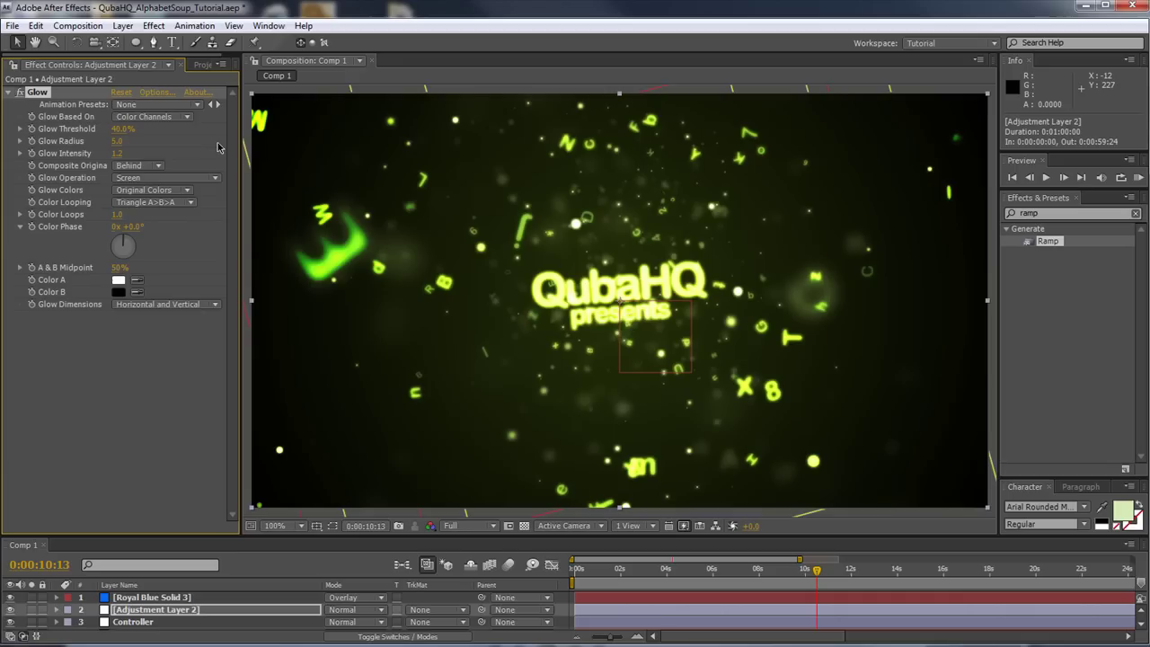
# - Desaturate the Controller layer's Title Color to a muted green of about H 78°, S 22%, B 59% and make its Text Color grayer
pyautogui.click(137, 622)
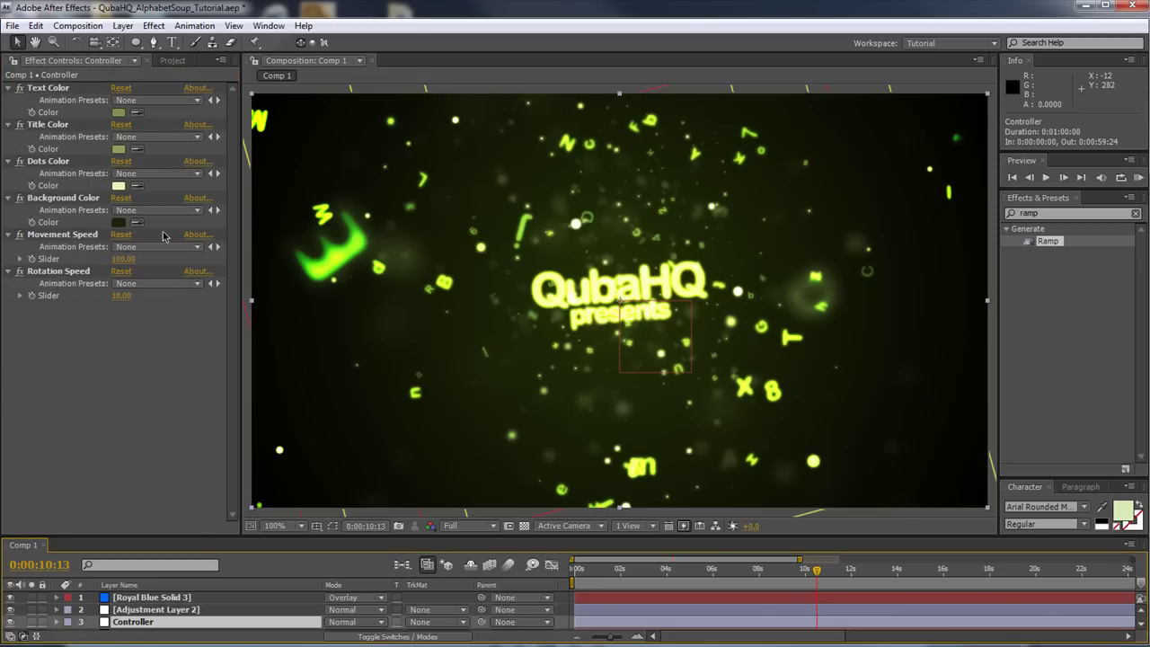
pyautogui.click(118, 149)
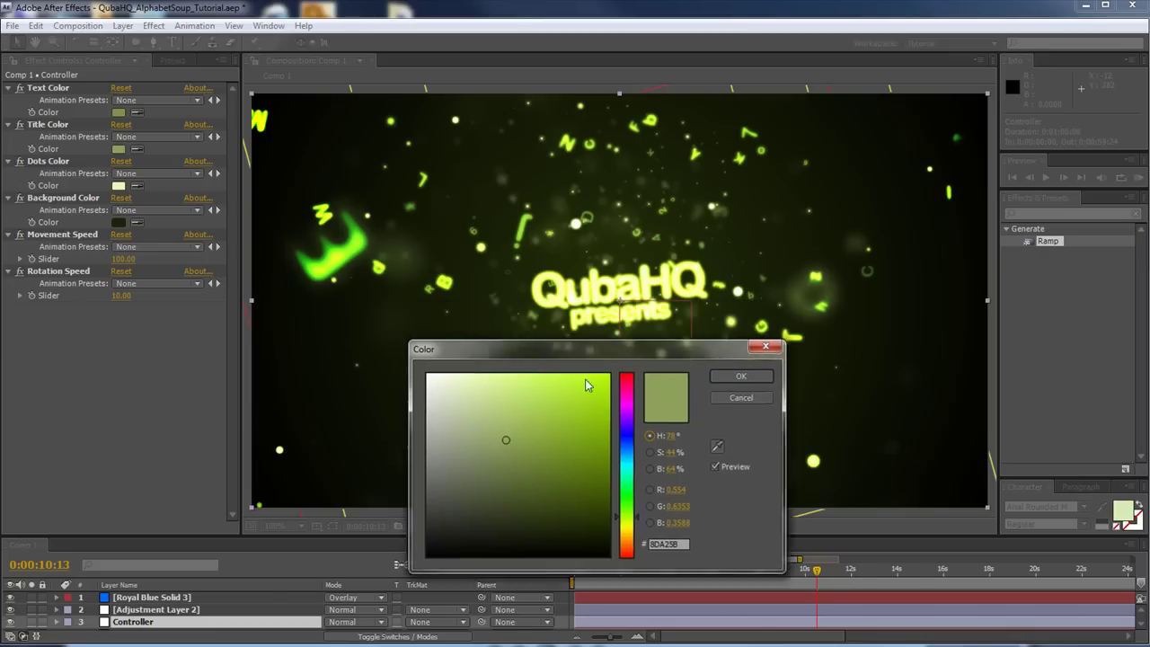
pyautogui.moveTo(566, 348); pyautogui.dragTo(689, 511)
pyautogui.click(596, 611)
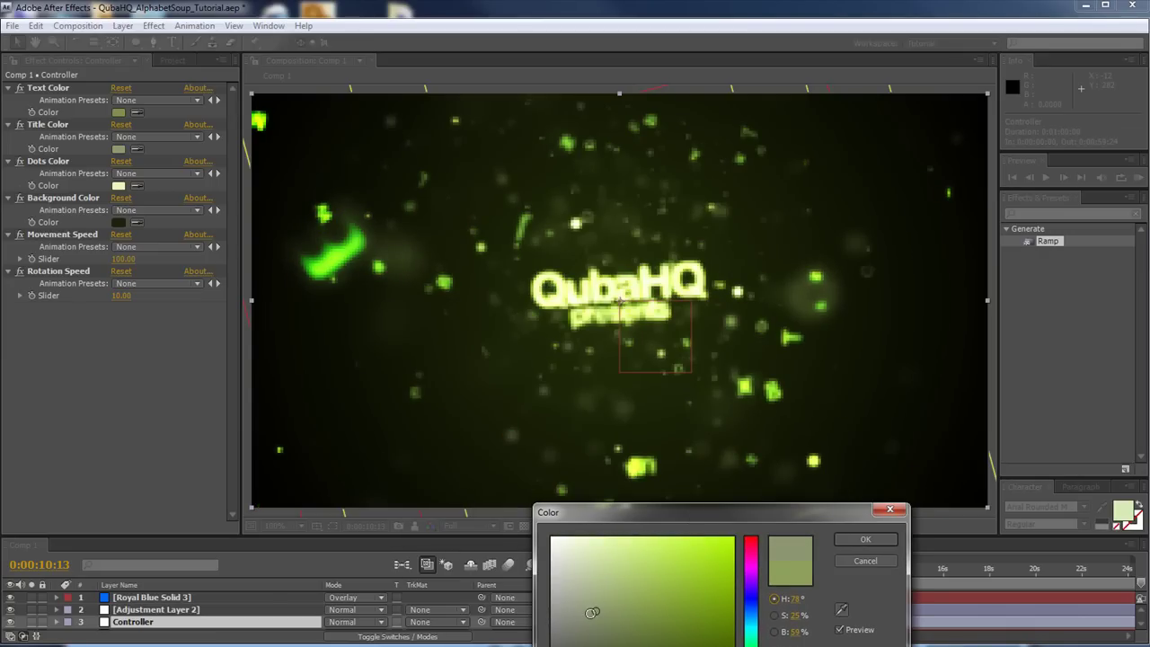
pyautogui.click(863, 543)
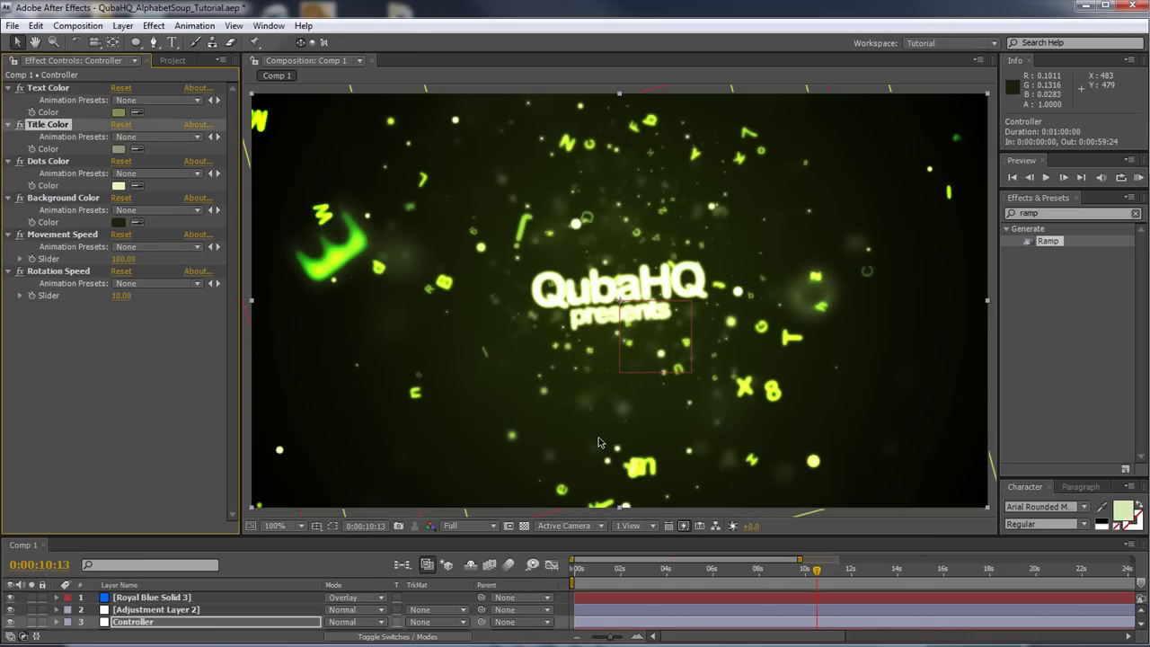
pyautogui.click(117, 112)
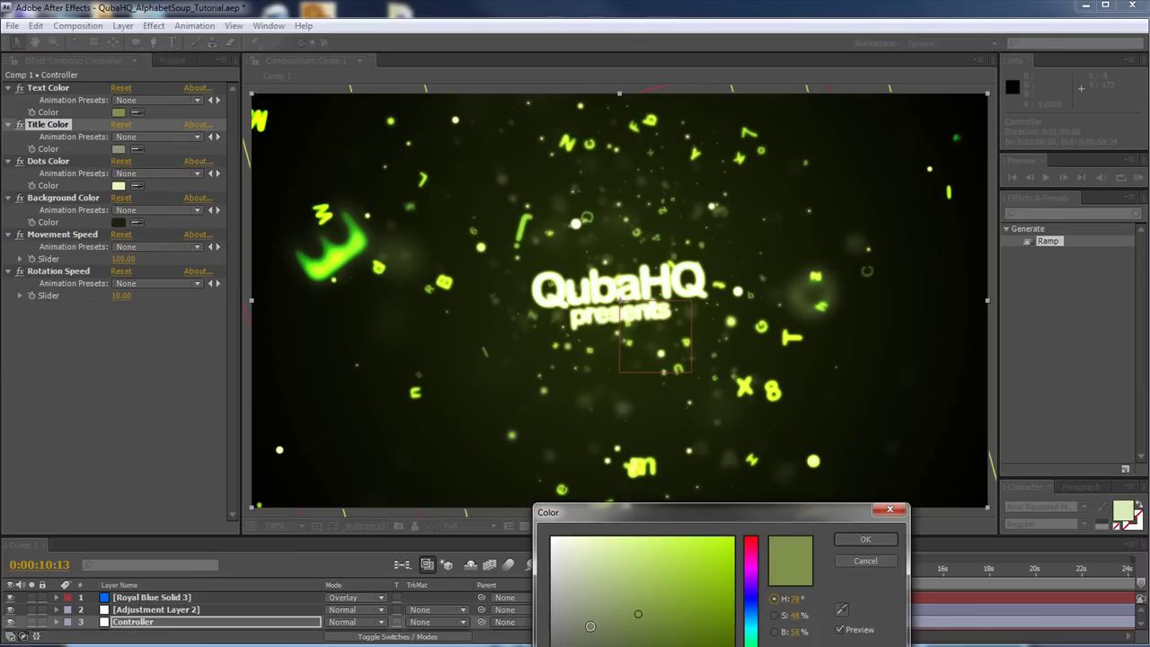
pyautogui.click(865, 539)
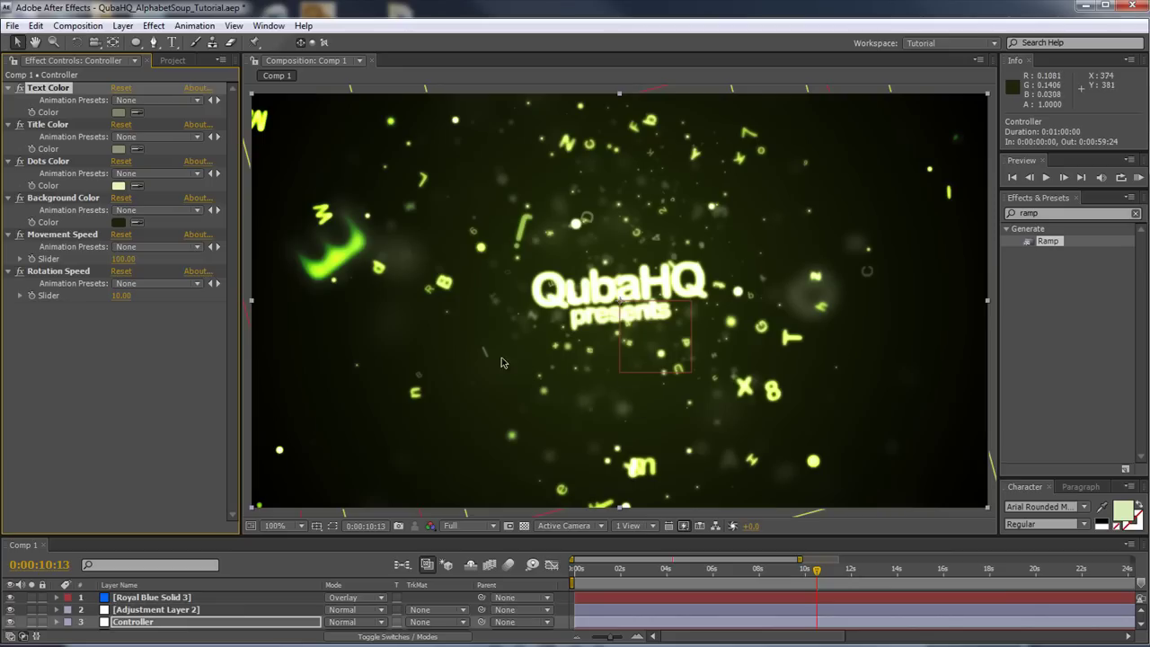
# - Set the Glow Intensity of Adjustment Layer 2 to 1
pyautogui.click(141, 610)
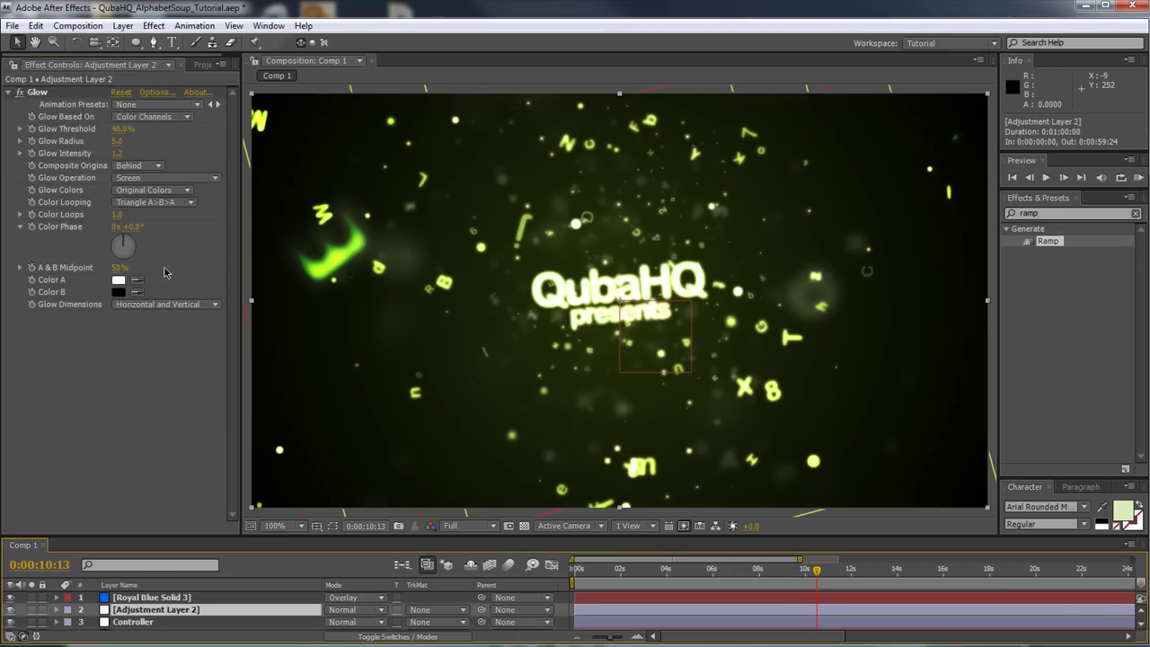
pyautogui.click(118, 152)
pyautogui.write('1')
pyautogui.press('Return')
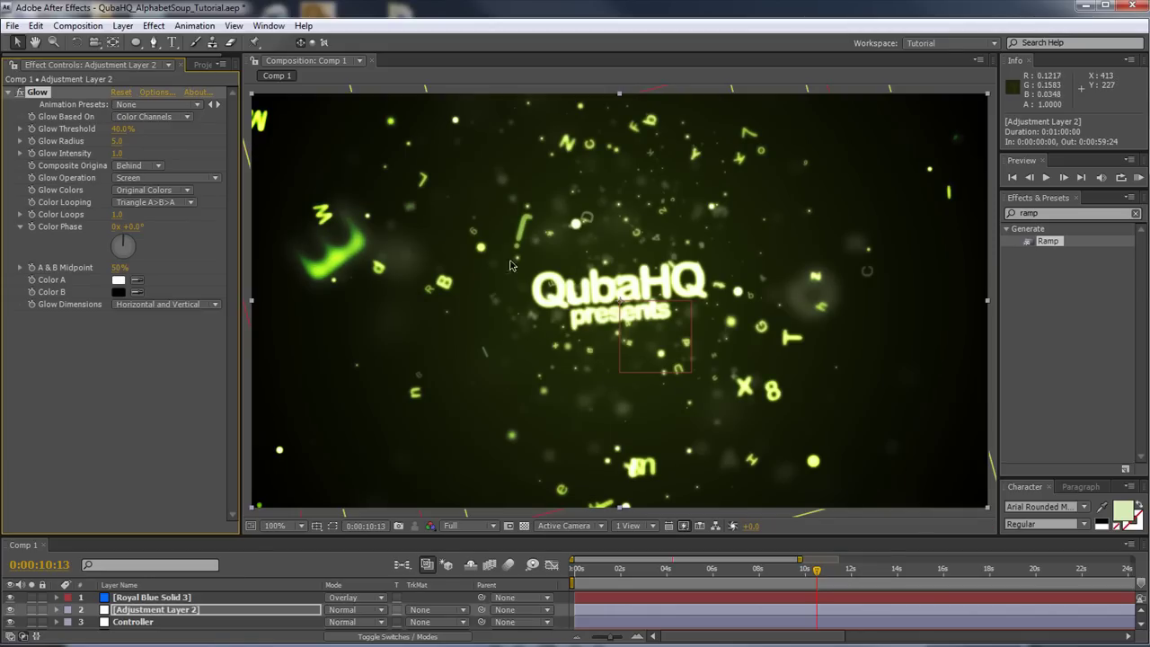
# - Darken the Controller layer's Title Color to a duller gray-green
pyautogui.click(201, 64)
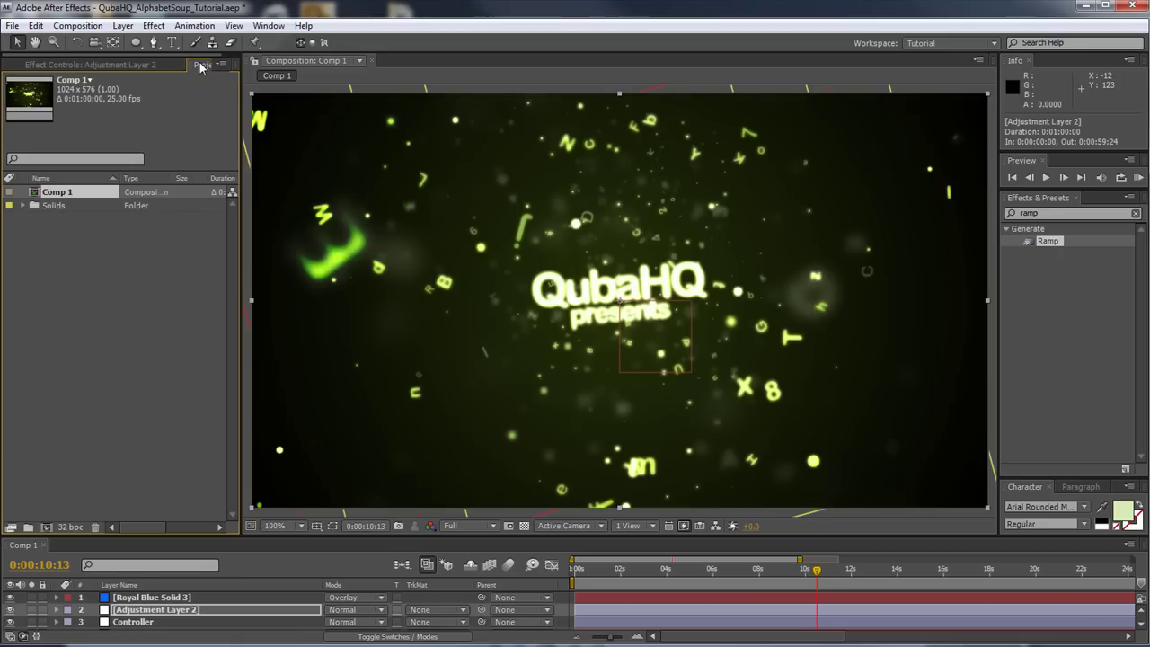
pyautogui.click(143, 627)
pyautogui.click(86, 62)
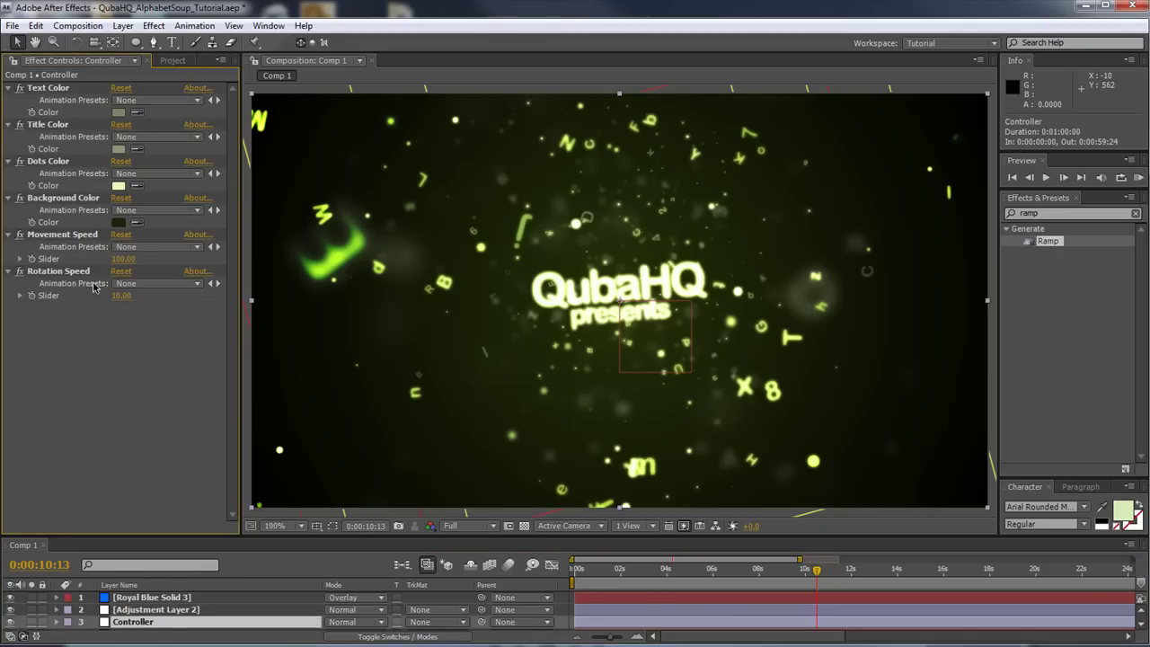
pyautogui.click(118, 149)
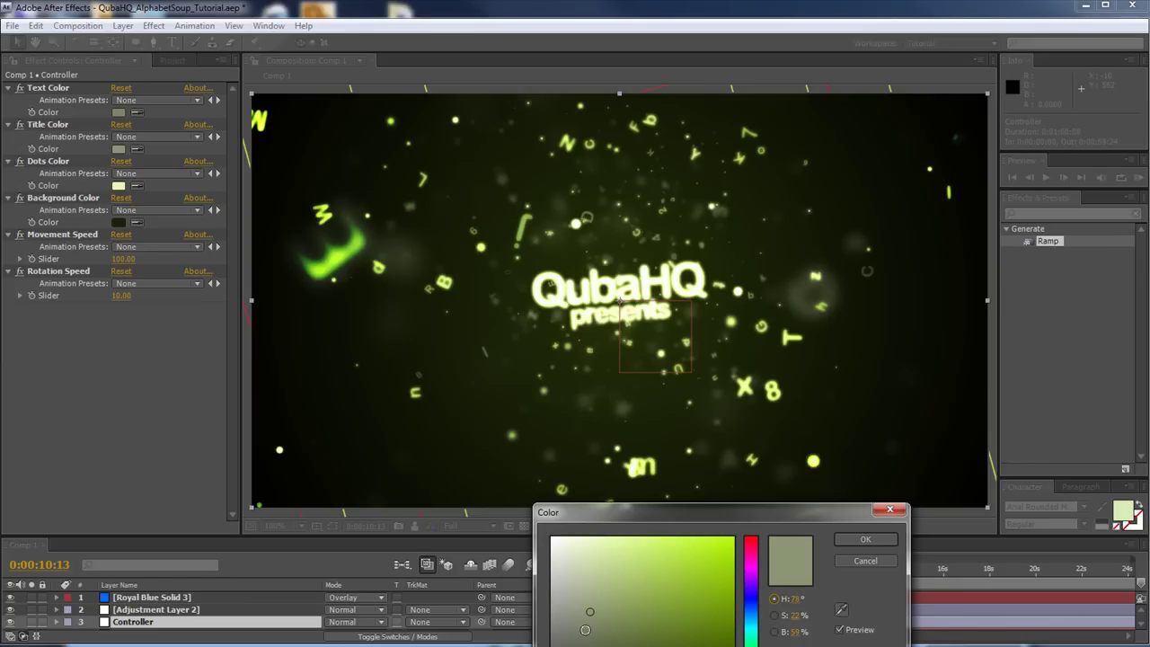
pyautogui.click(865, 539)
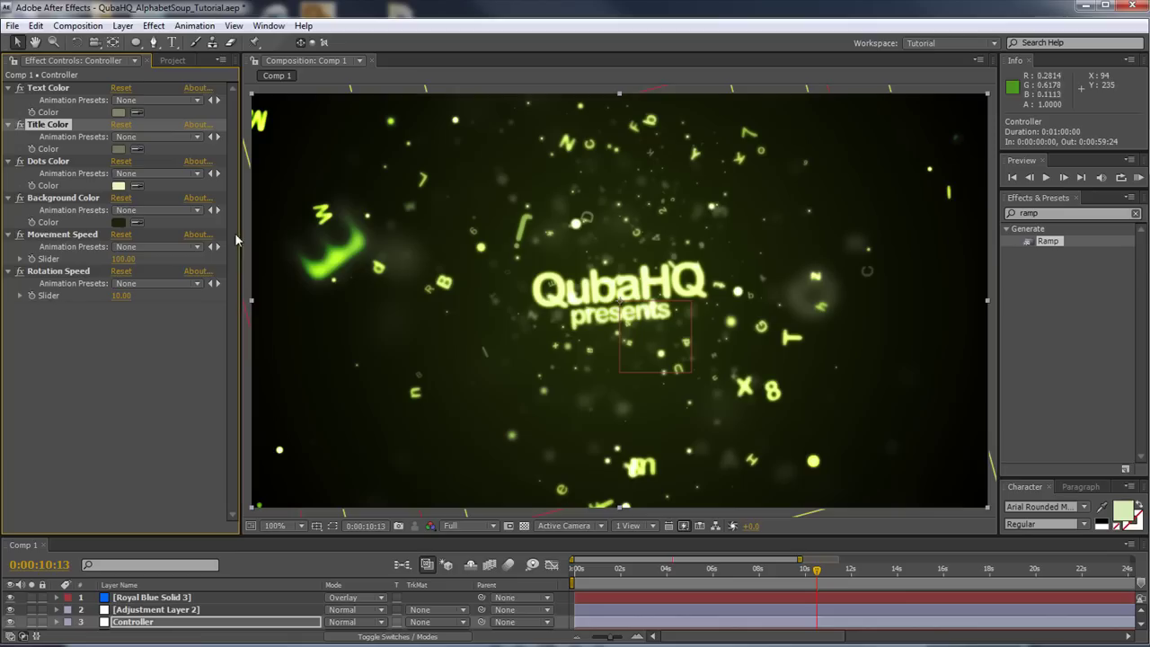
# - Darken the Controller's Text Color, settling on a gray-green of H 78°, S 19%, B 49%
pyautogui.click(119, 113)
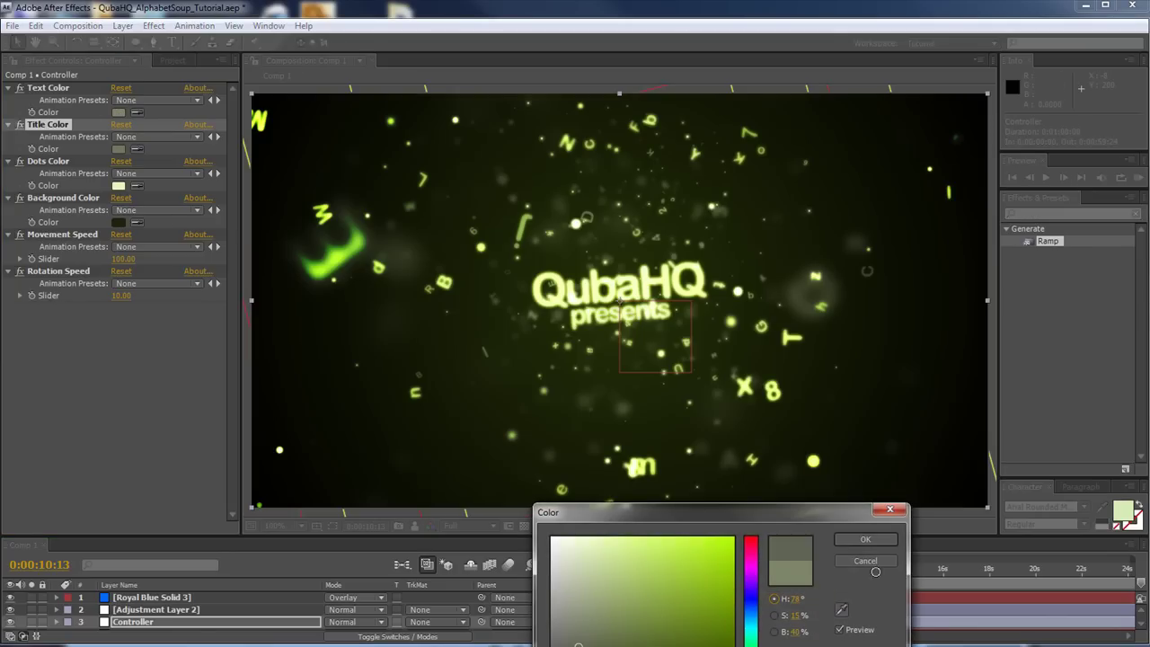
pyautogui.press('Return')
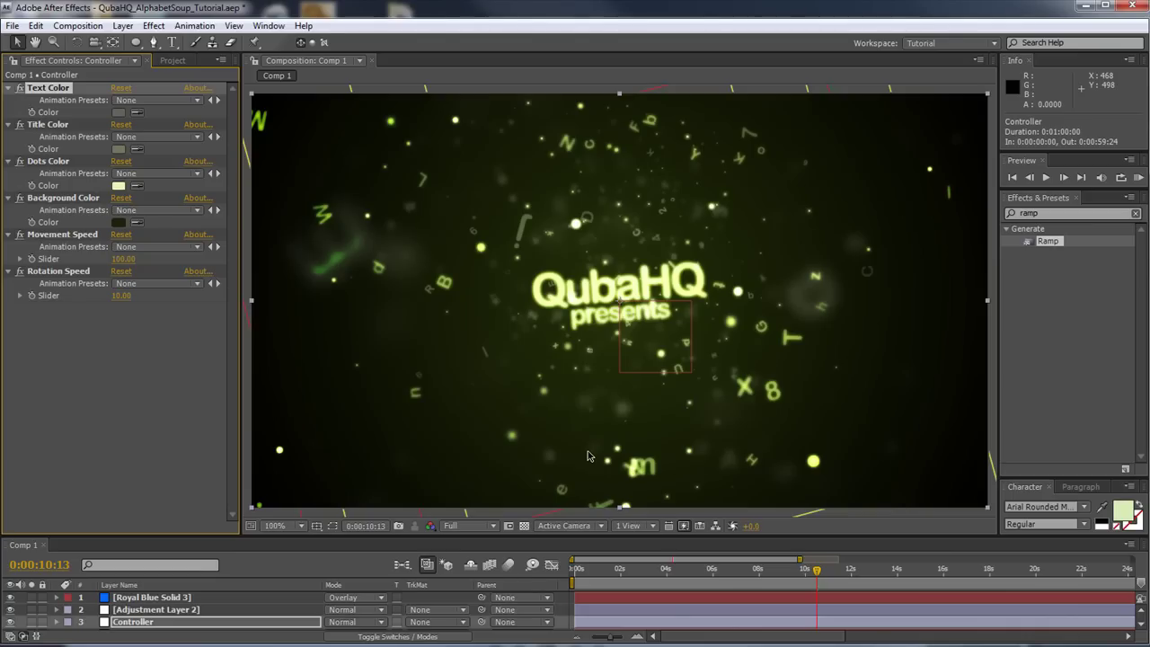
pyautogui.click(118, 112)
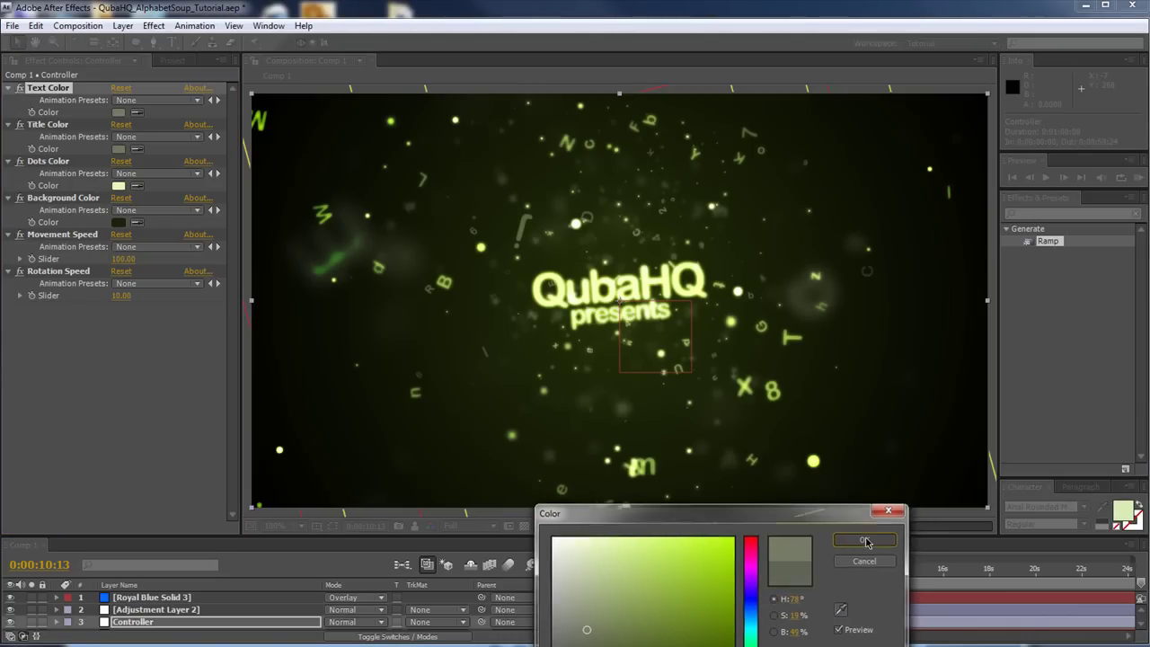
pyautogui.click(851, 563)
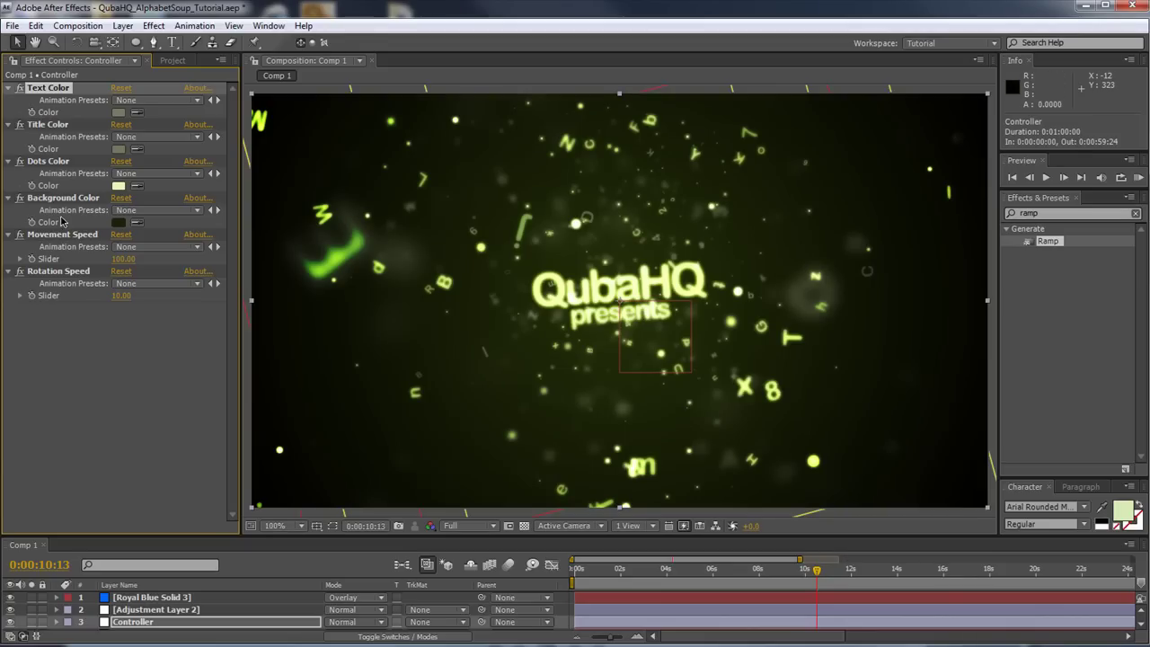
# - Adjust the Controller's Background Color to a slightly lighter, less saturated dark green
pyautogui.click(118, 222)
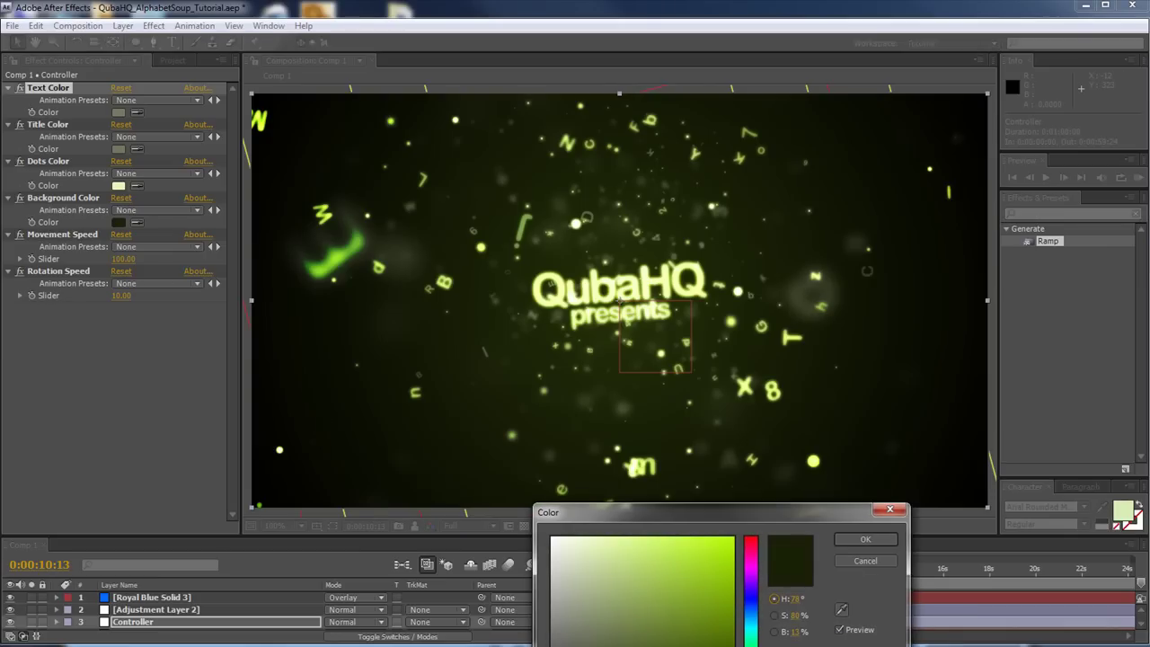
pyautogui.click(865, 540)
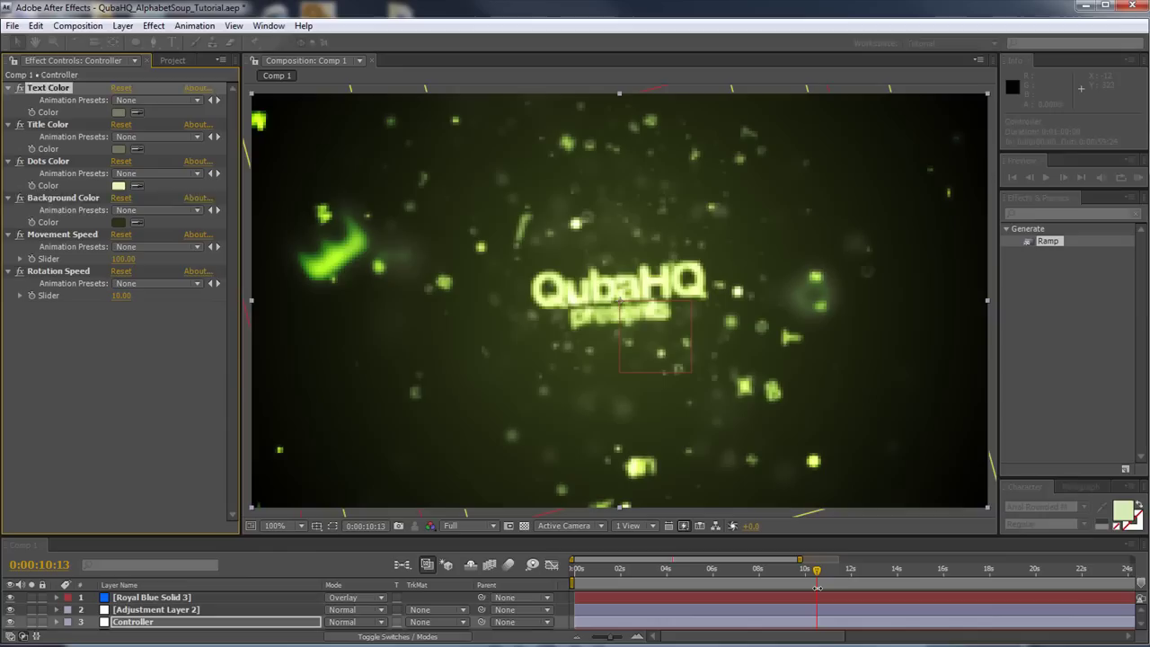
pyautogui.click(118, 222)
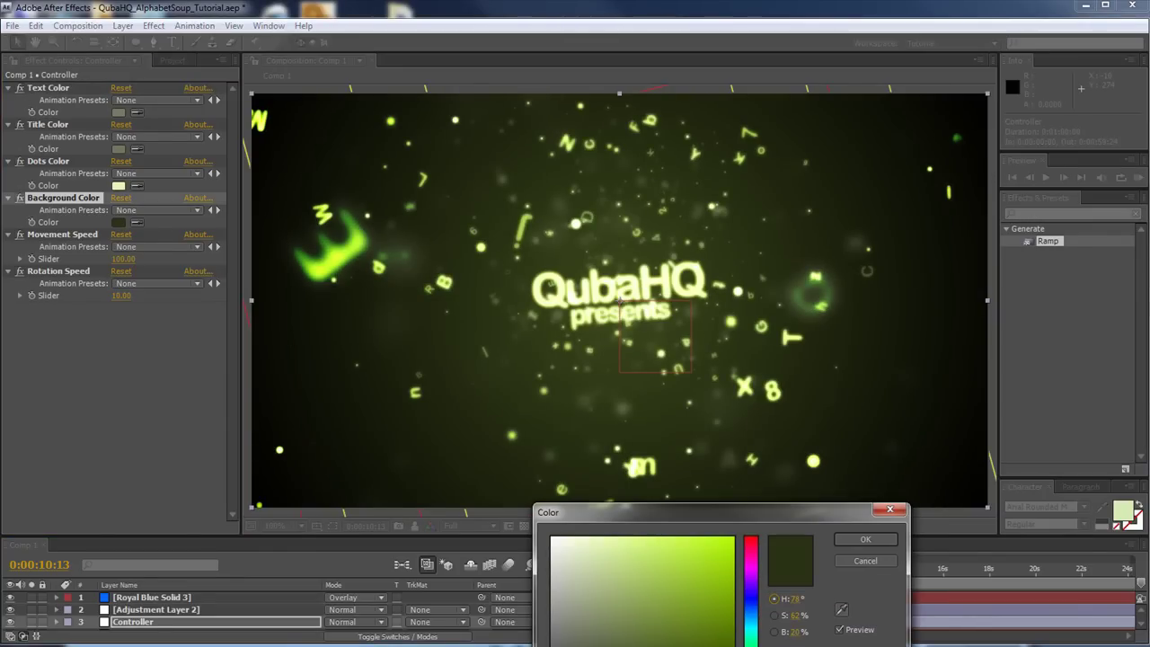
pyautogui.click(866, 539)
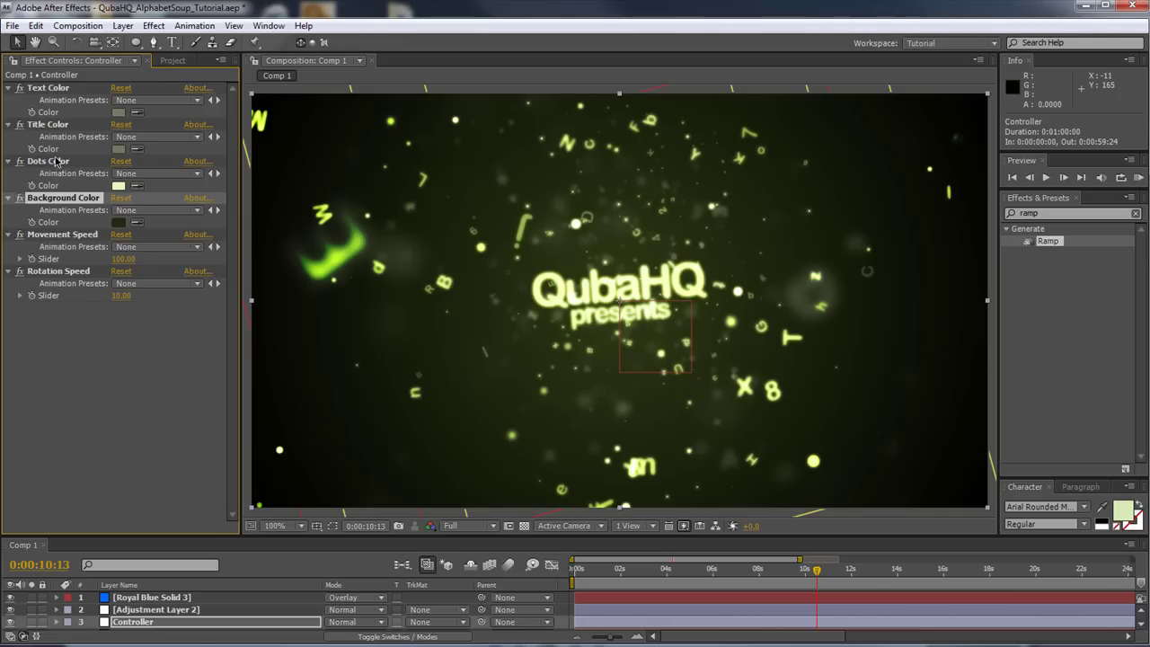
# - Try a darker Text Color on the Controller, and settle on a brighter, more neutral gray-green
pyautogui.click(117, 112)
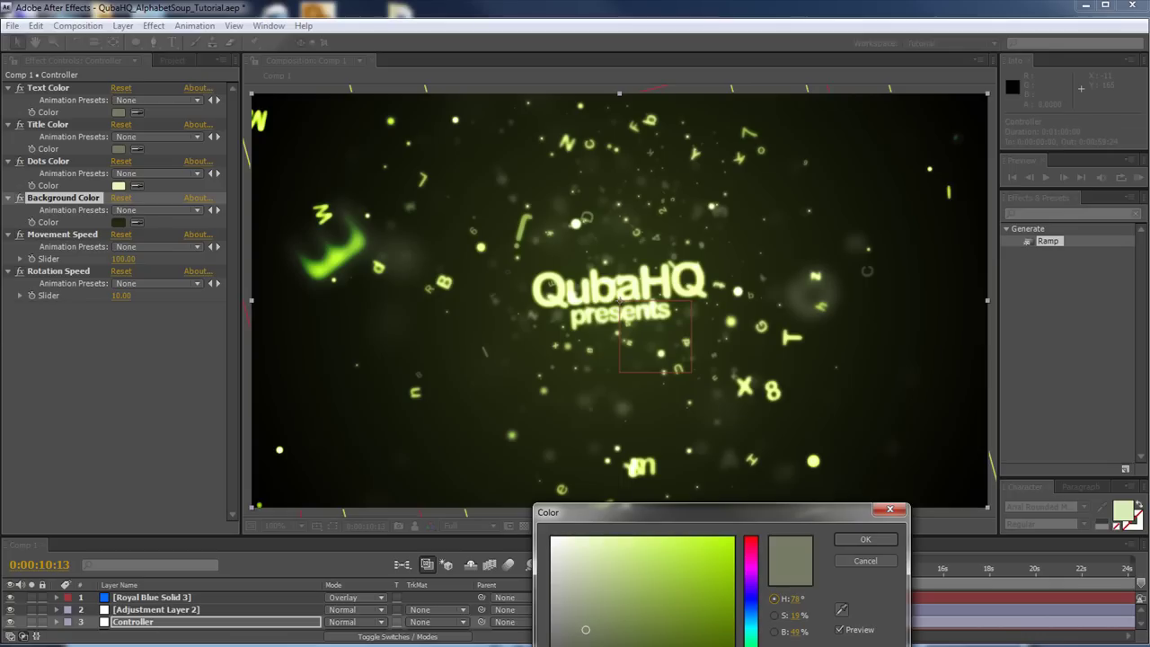
pyautogui.moveTo(585, 630); pyautogui.dragTo(581, 646)
pyautogui.click(861, 541)
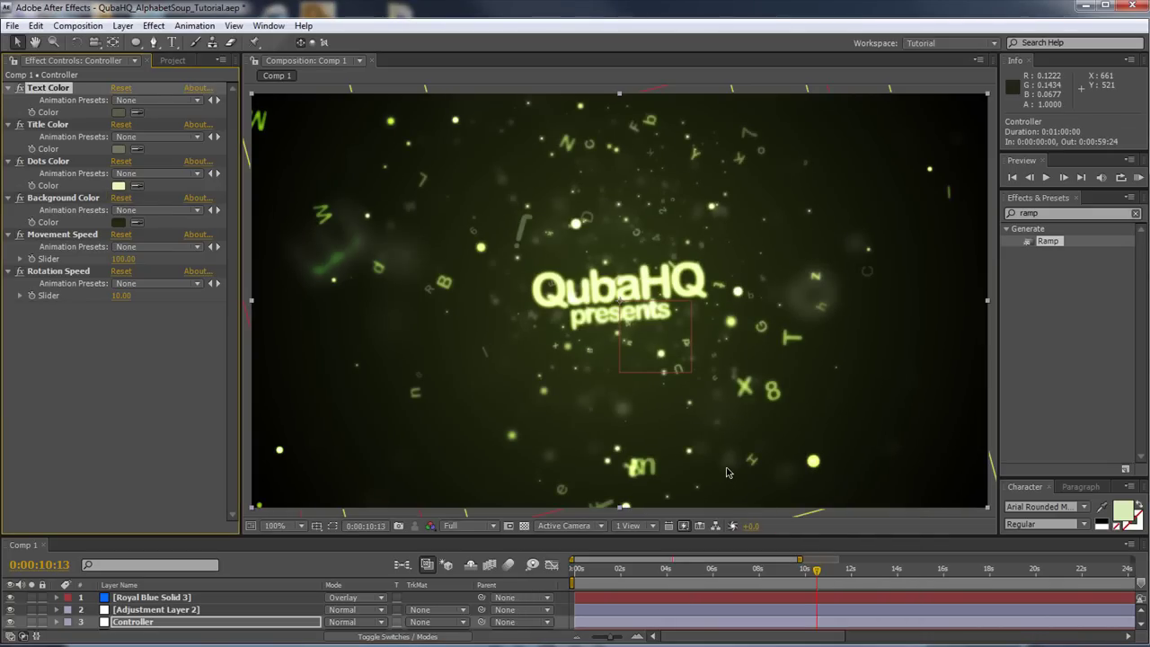
pyautogui.click(120, 112)
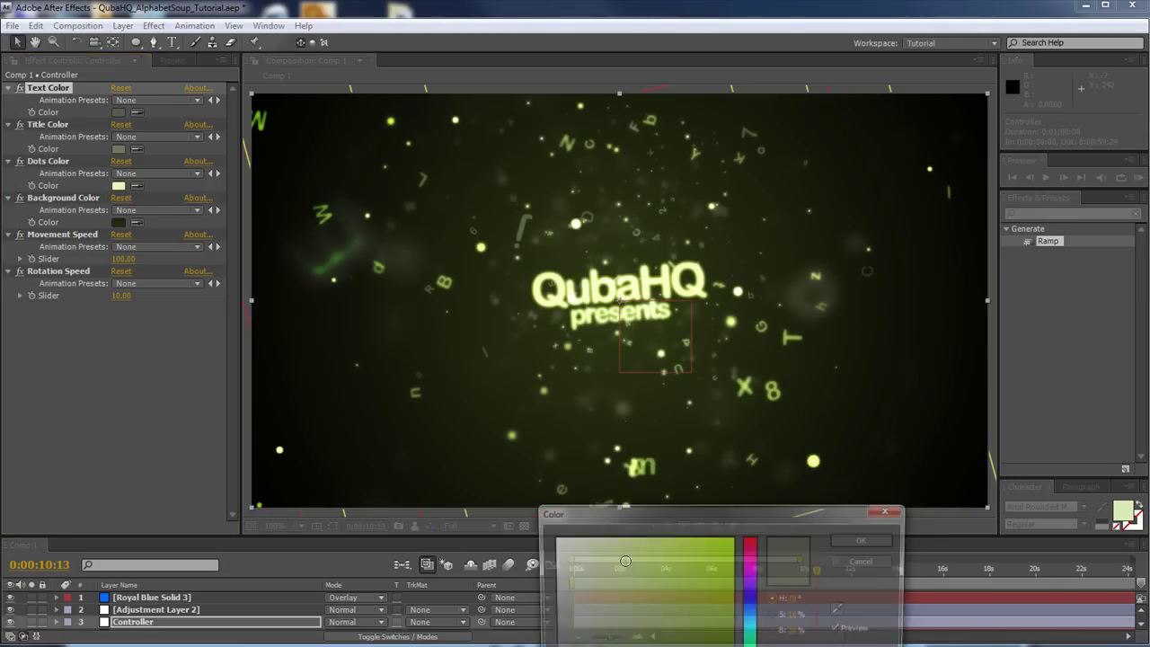
pyautogui.click(864, 539)
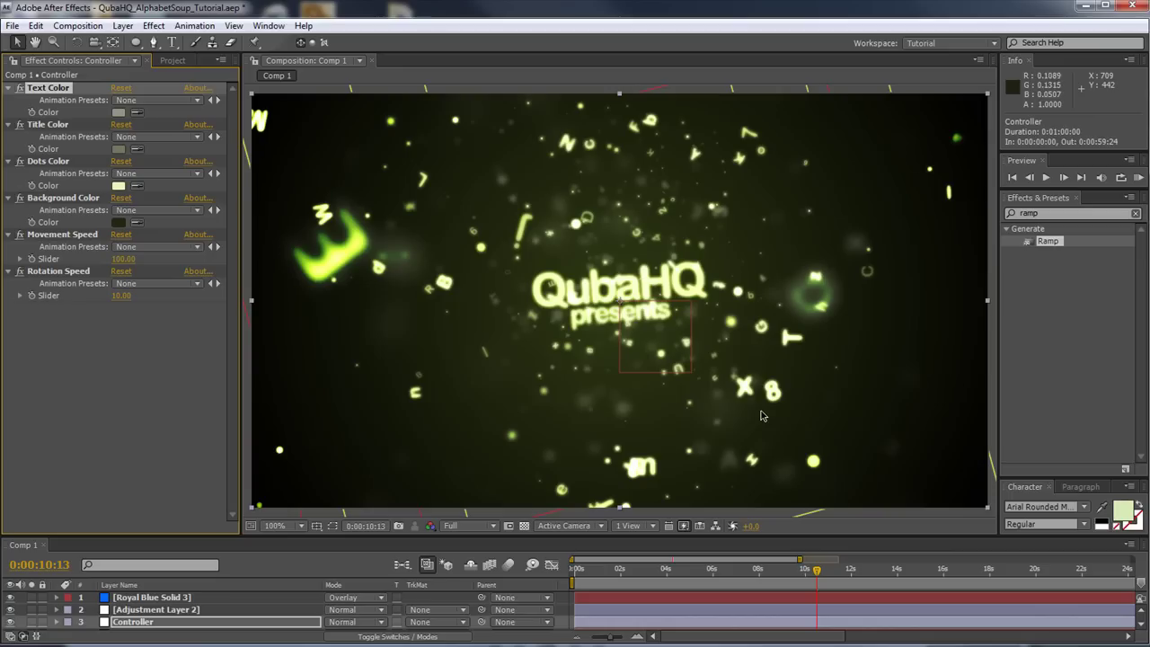
# - Undo the last two Text Color changes on the Controller, and check the look at several times up to 0:00:15:08
pyautogui.hotkey('ctrl', 'z')
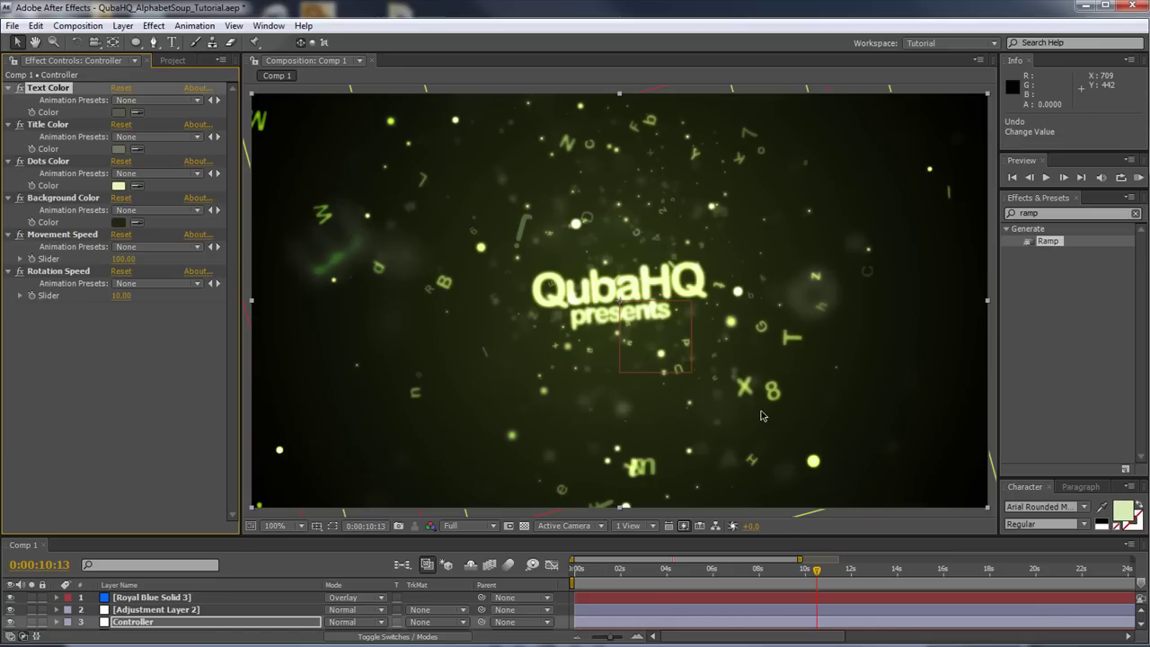
pyautogui.hotkey('ctrl', 'z')
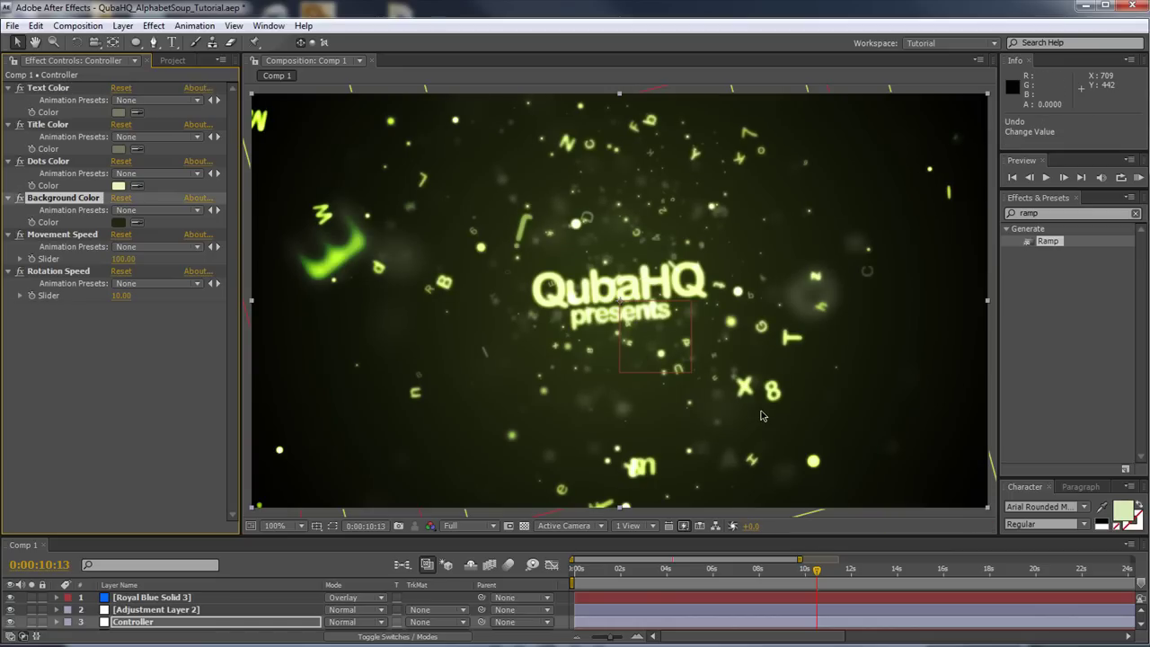
pyautogui.click(715, 568)
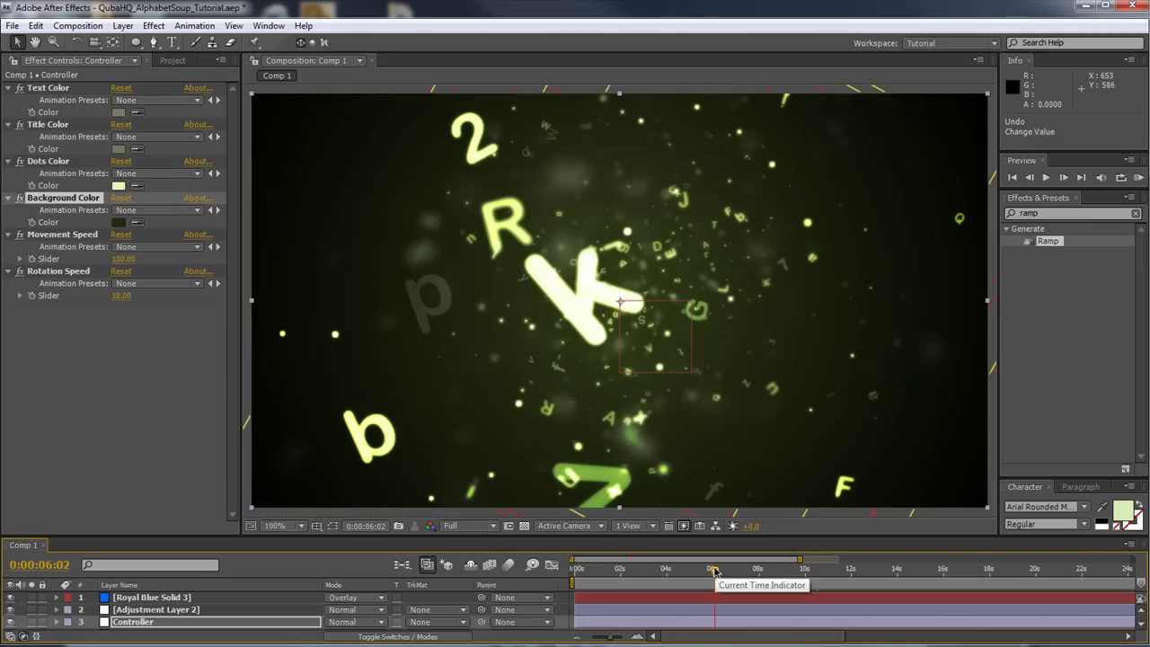
pyautogui.click(869, 573)
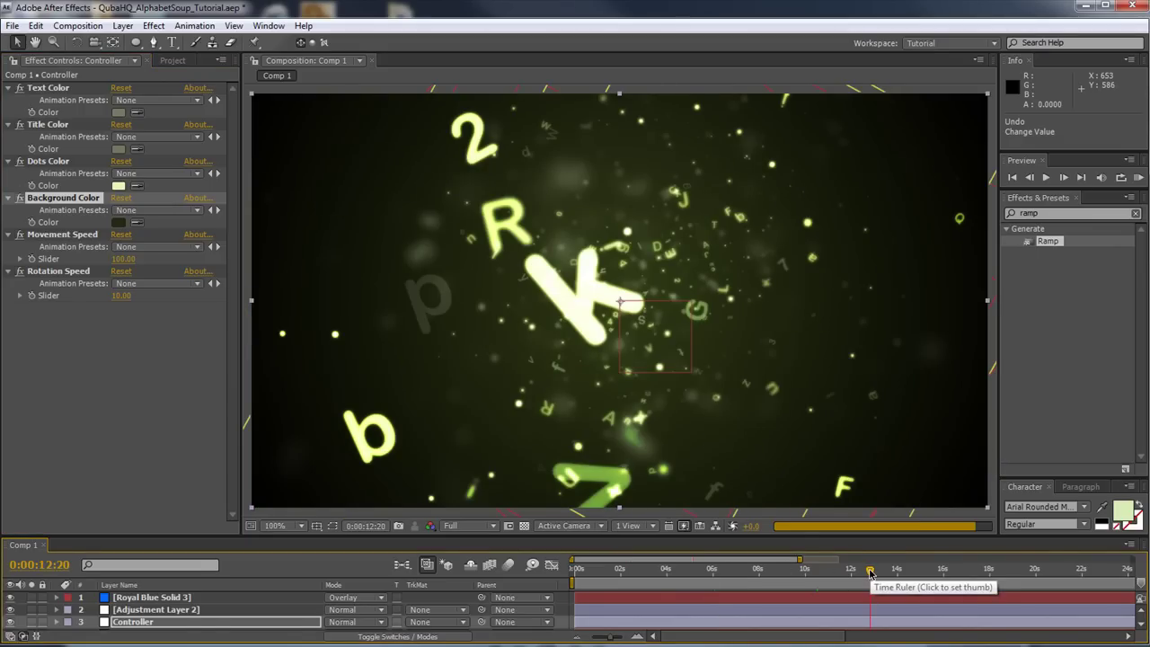
pyautogui.click(896, 572)
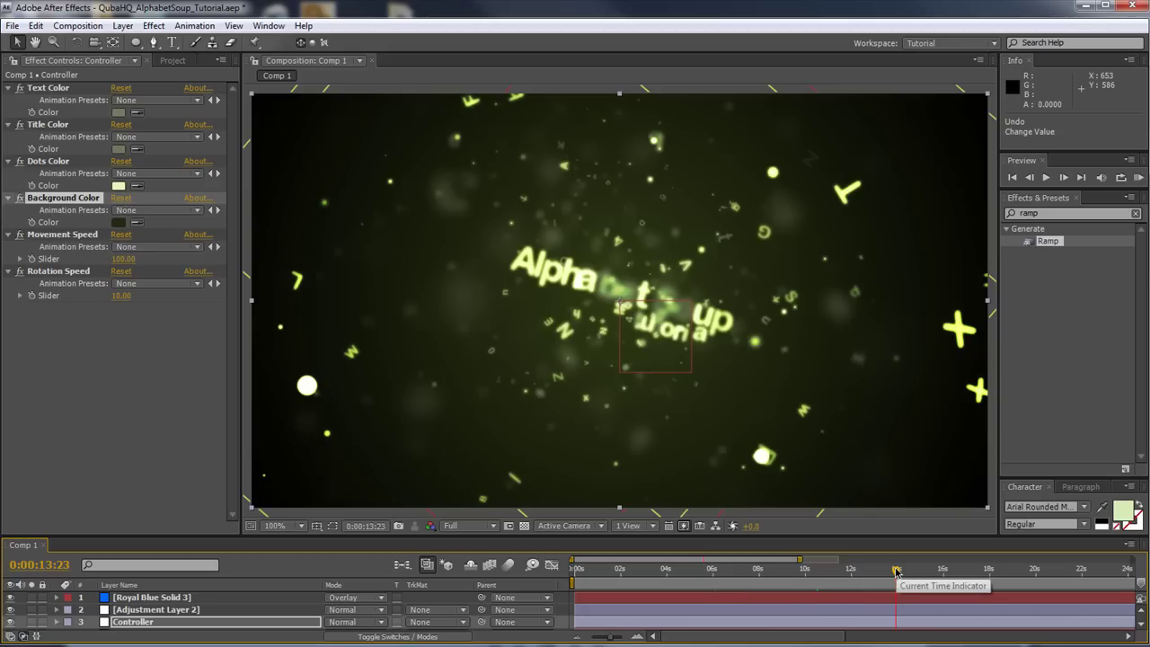
pyautogui.click(927, 572)
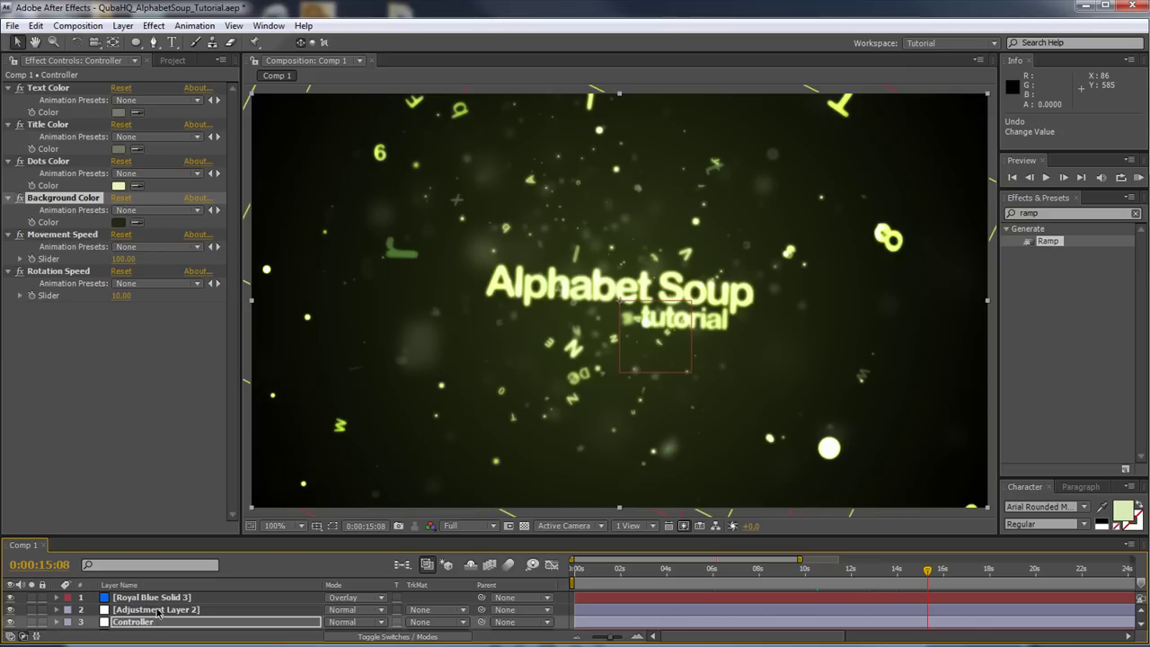
pyautogui.moveTo(162, 611); pyautogui.dragTo(164, 598)
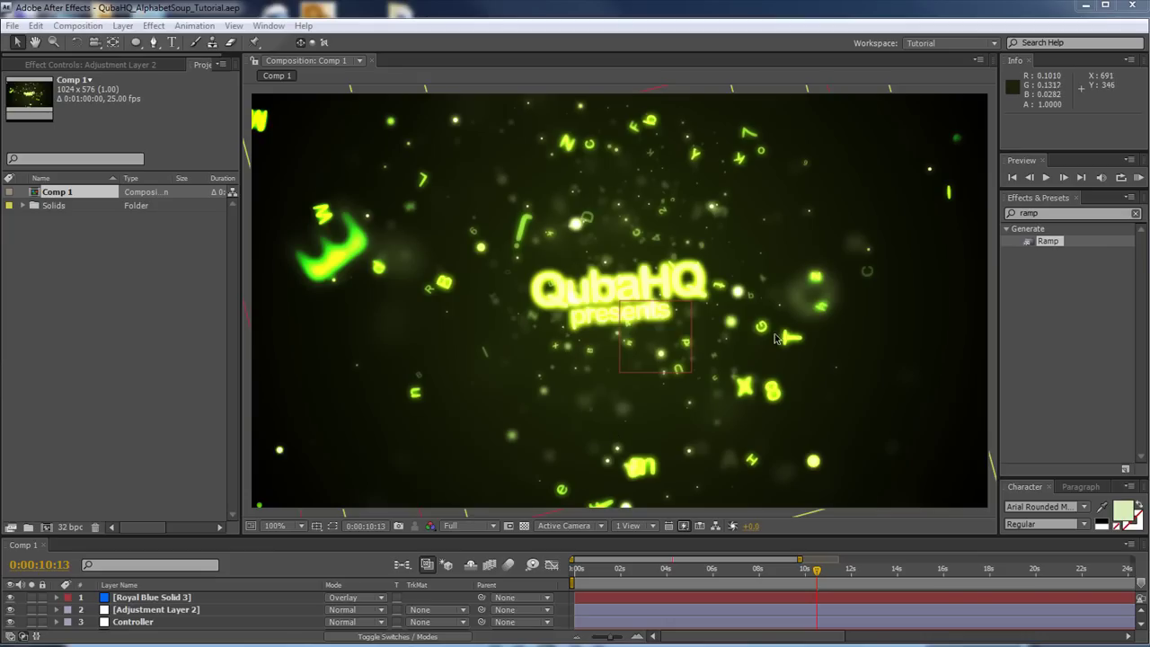
# - Copy the Text hex value from the Notepad color list and set the Controller layer's Text Color to 98B36F
pyautogui.hotkey('alt', 'Tab')
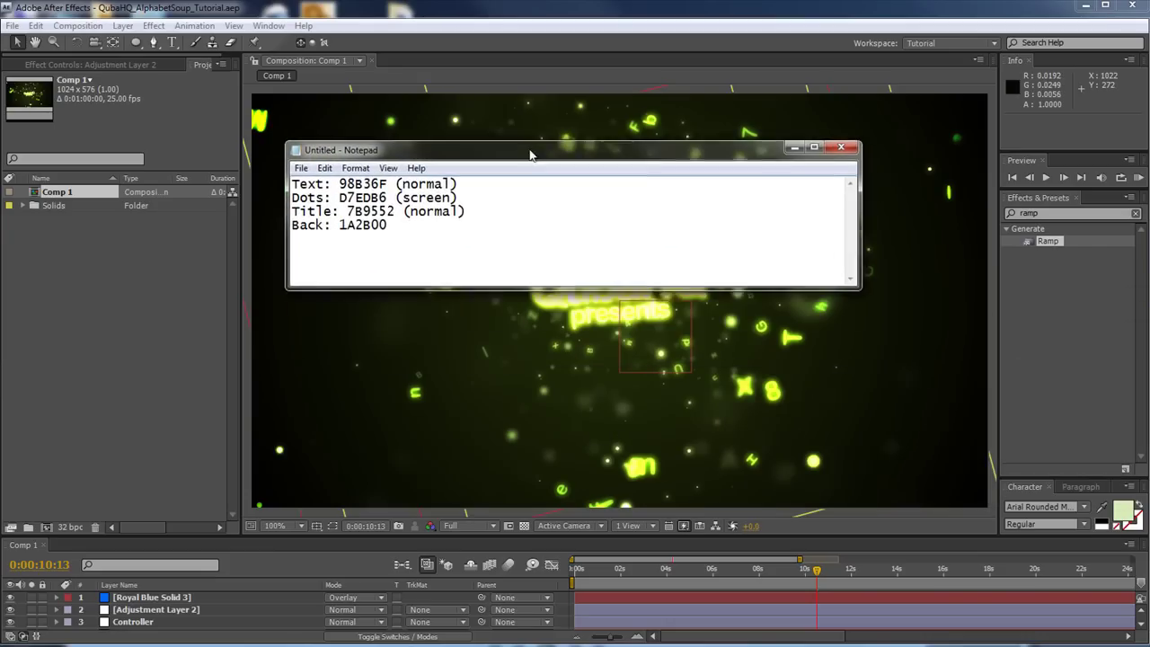
pyautogui.moveTo(387, 148); pyautogui.dragTo(341, 141)
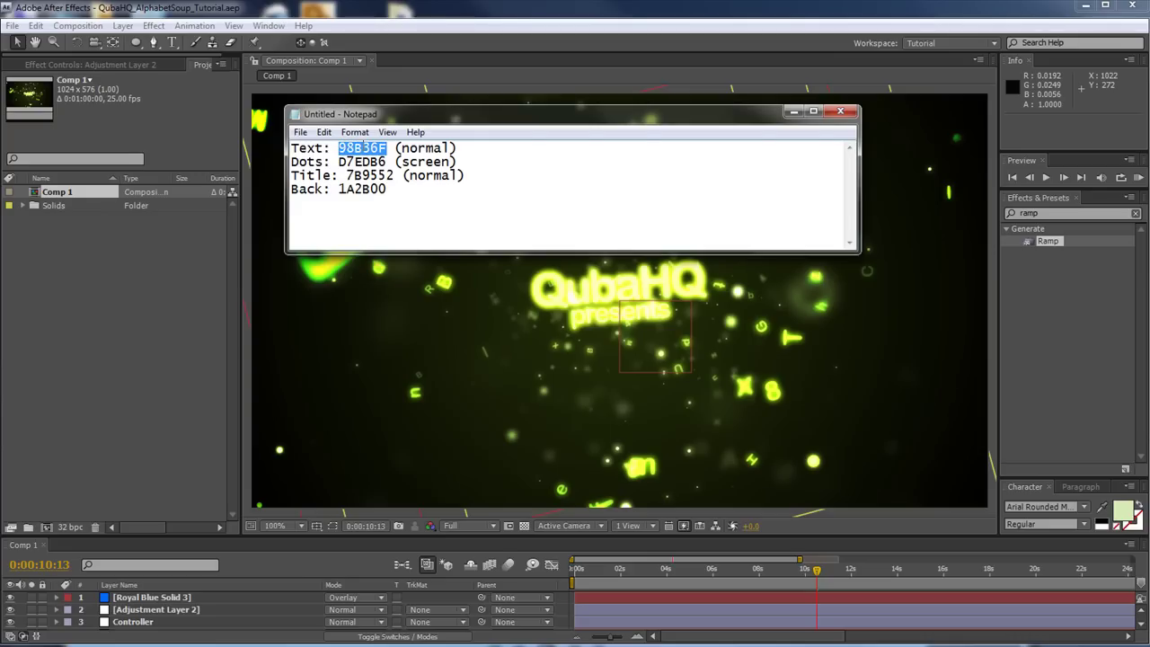
pyautogui.rightClick(364, 147)
pyautogui.click(259, 195)
pyautogui.click(128, 609)
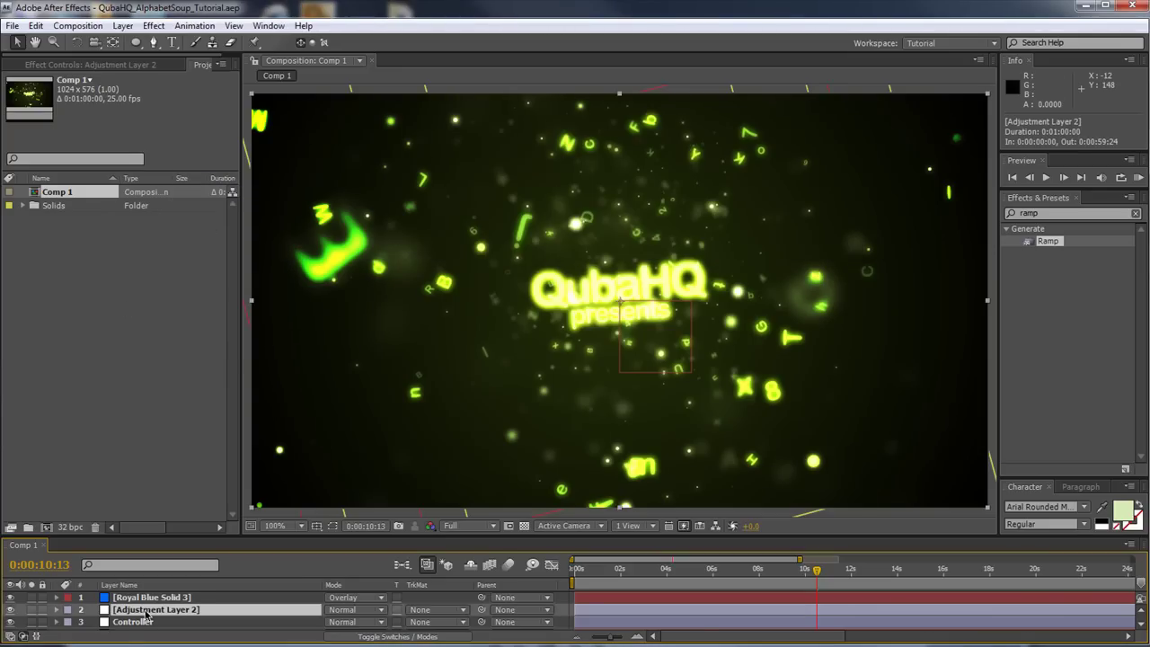
pyautogui.click(125, 624)
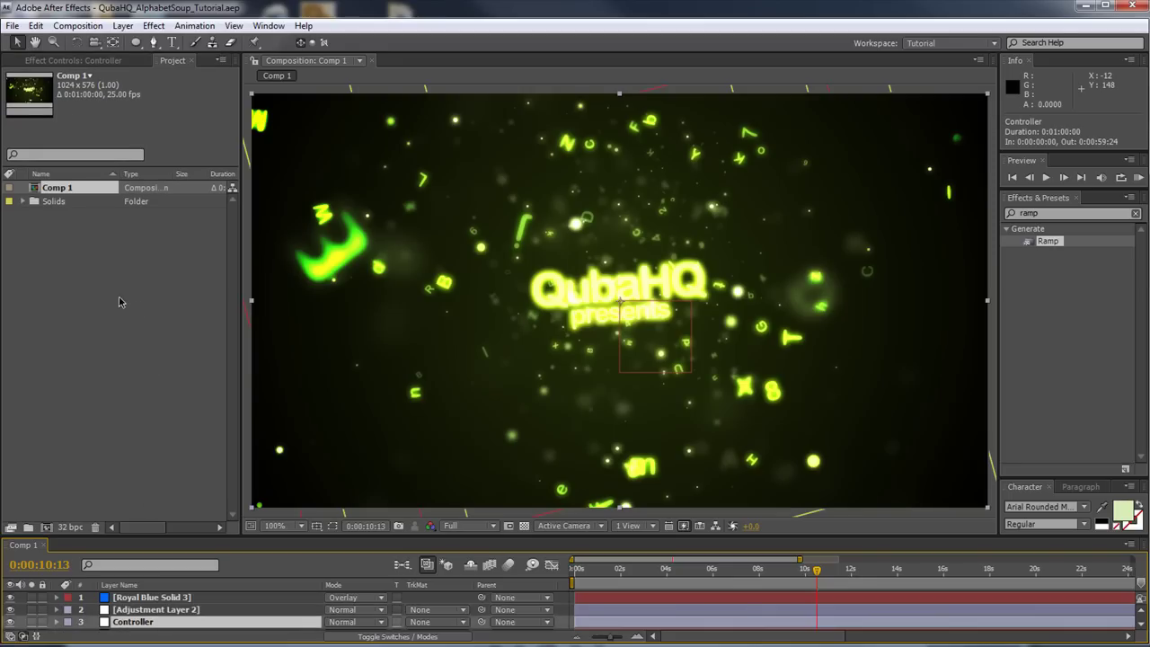
pyautogui.click(80, 60)
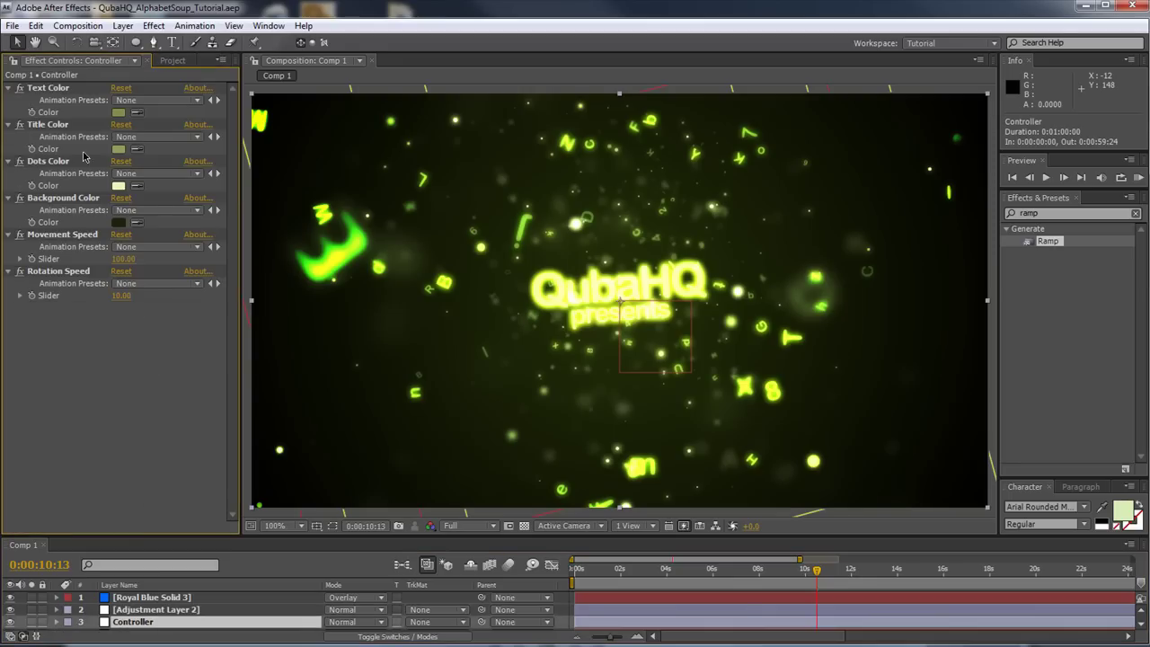
pyautogui.click(115, 114)
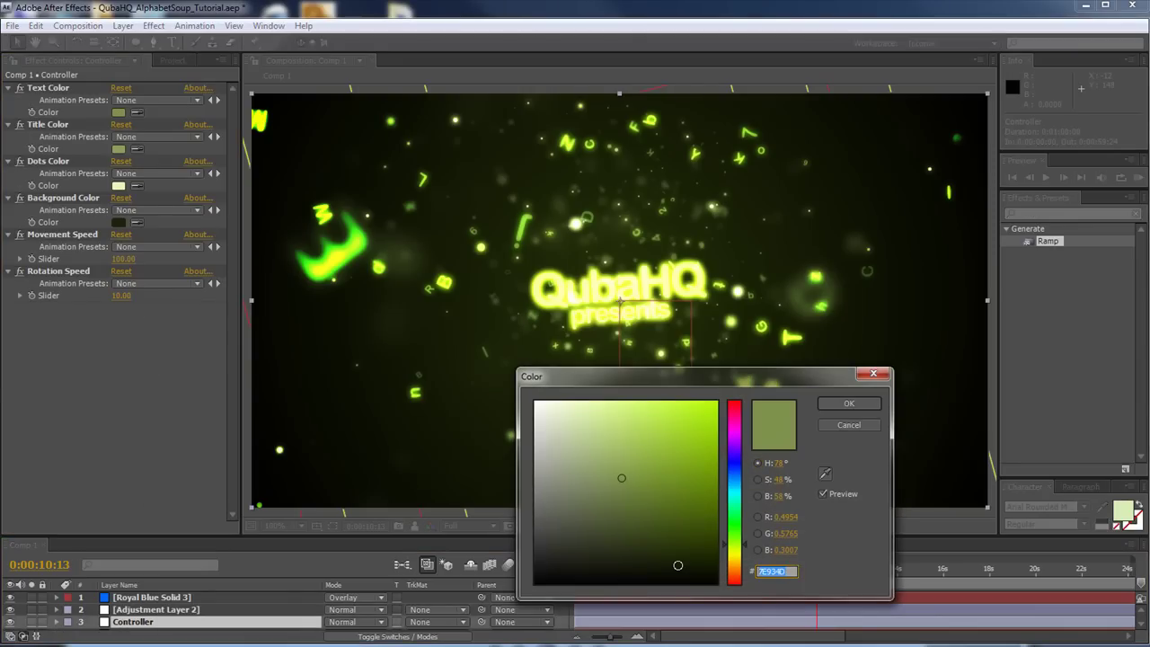
pyautogui.write('98B36F')
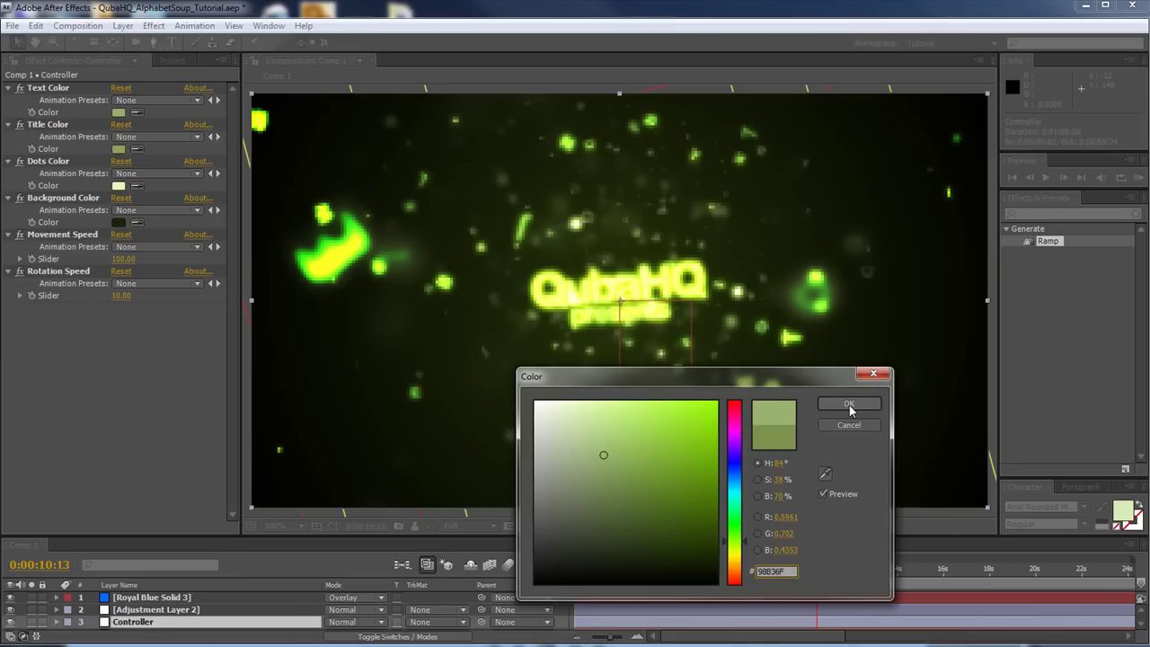
pyautogui.click(849, 405)
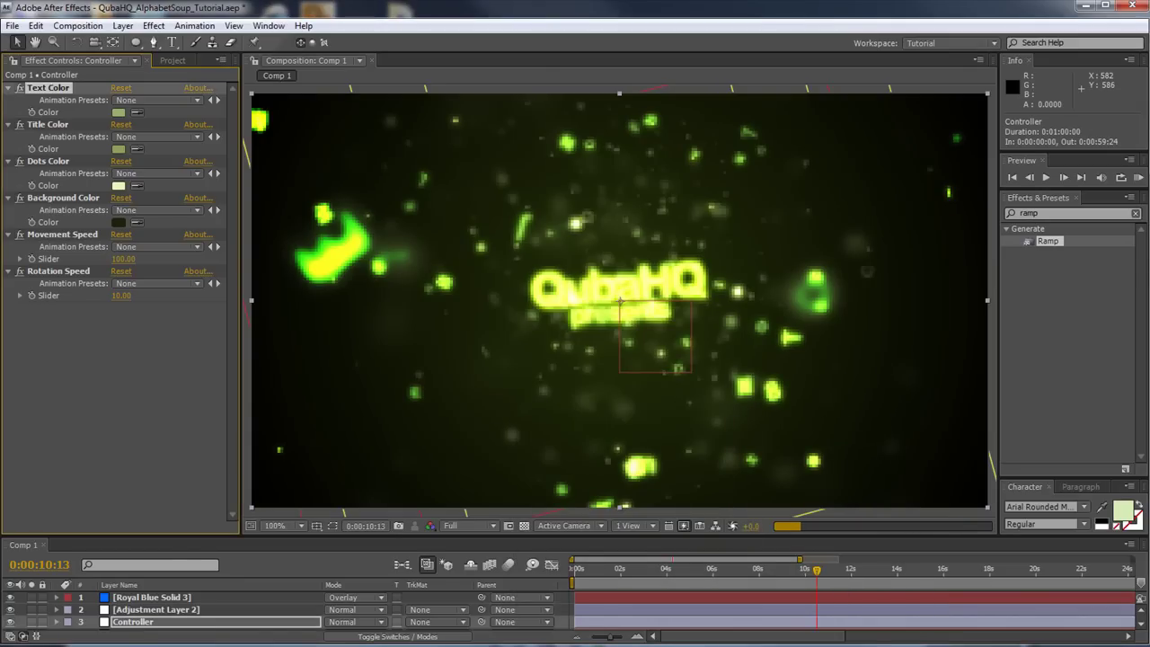
# - Copy the Dots hex value from the Notepad list and set the Controller's Dots Color to D7EDB6
pyautogui.hotkey('alt', 'Tab')
pyautogui.moveTo(388, 162); pyautogui.dragTo(340, 162)
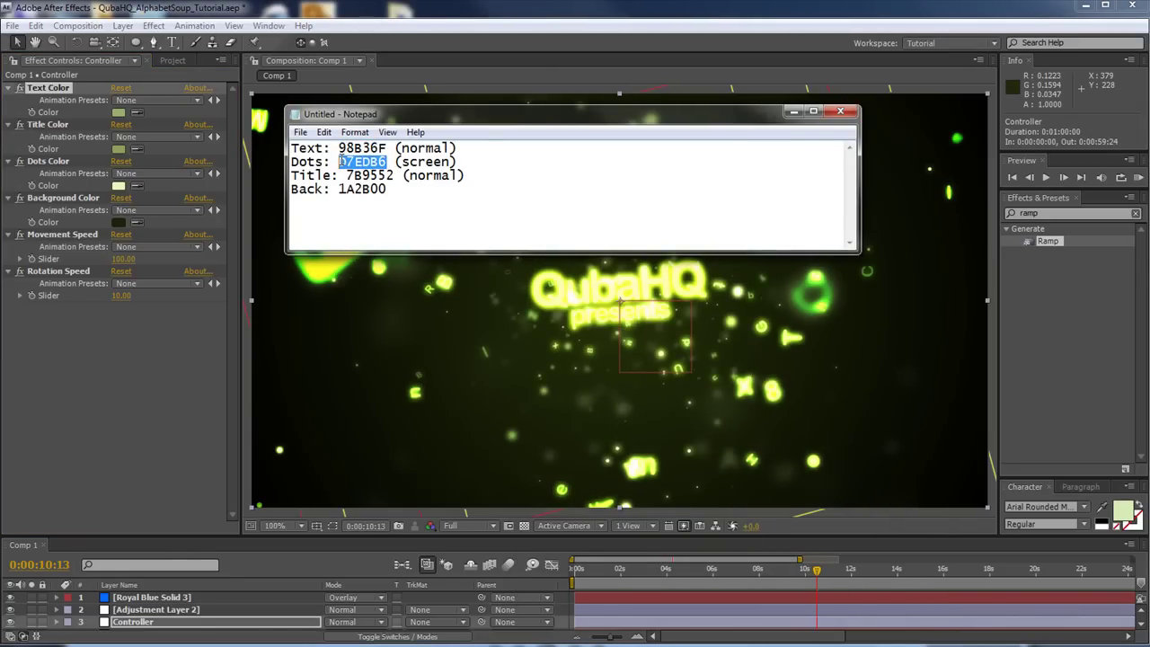
pyautogui.click(50, 164)
pyautogui.click(118, 185)
pyautogui.doubleClick(764, 571)
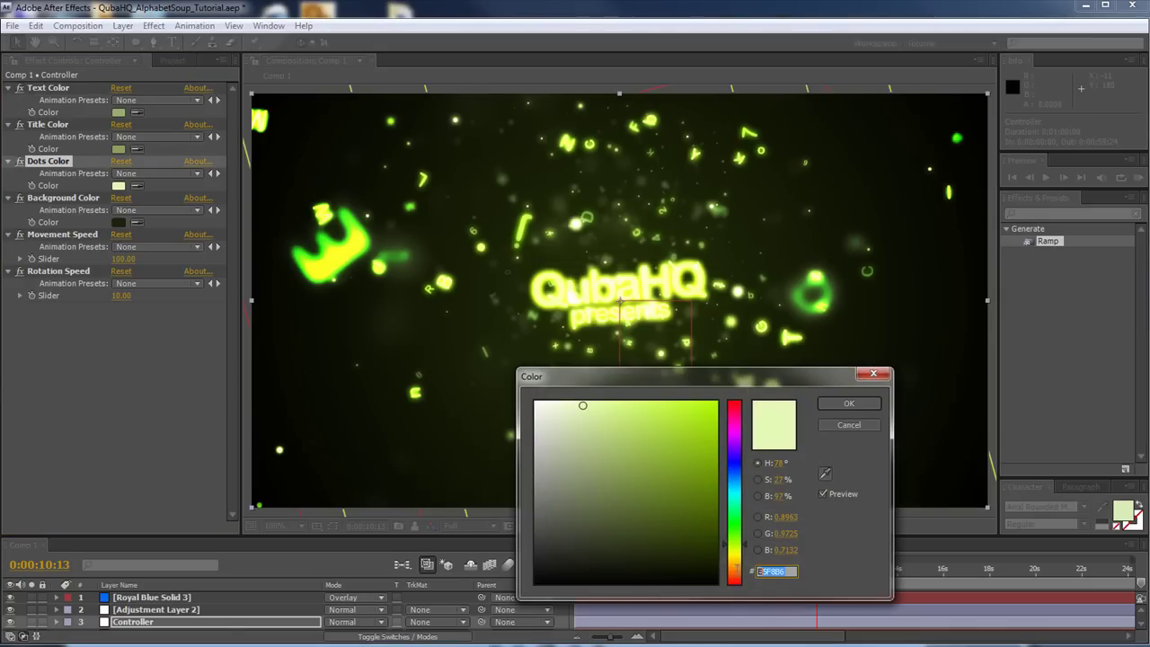
pyautogui.hotkey('ctrl', 'v')
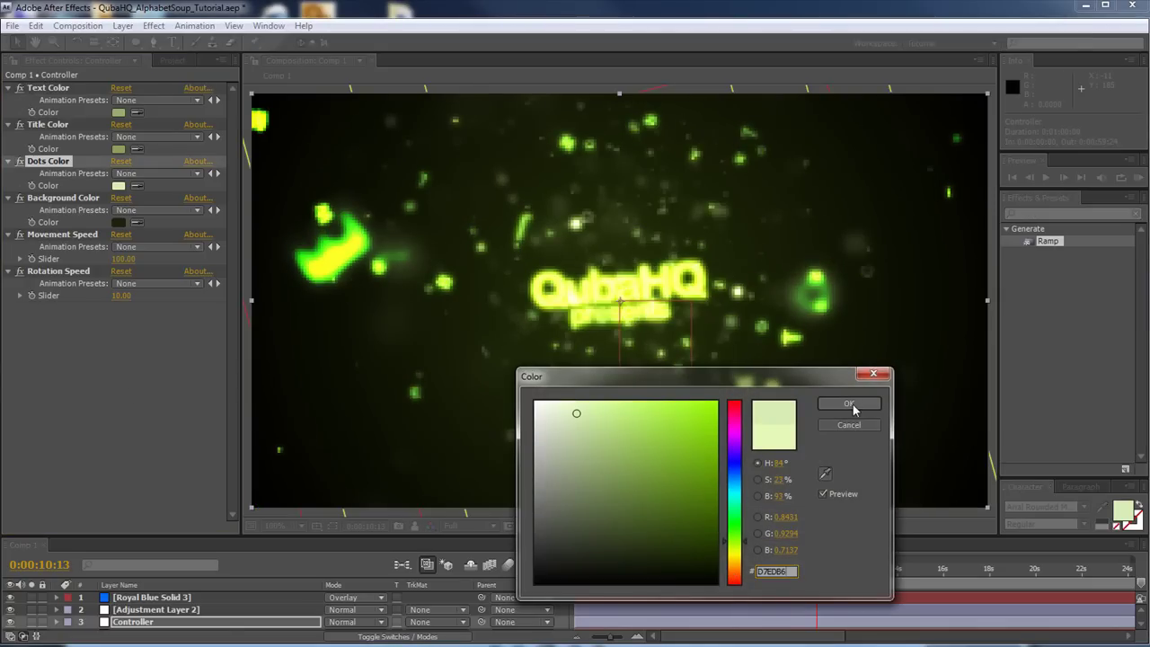
pyautogui.click(849, 404)
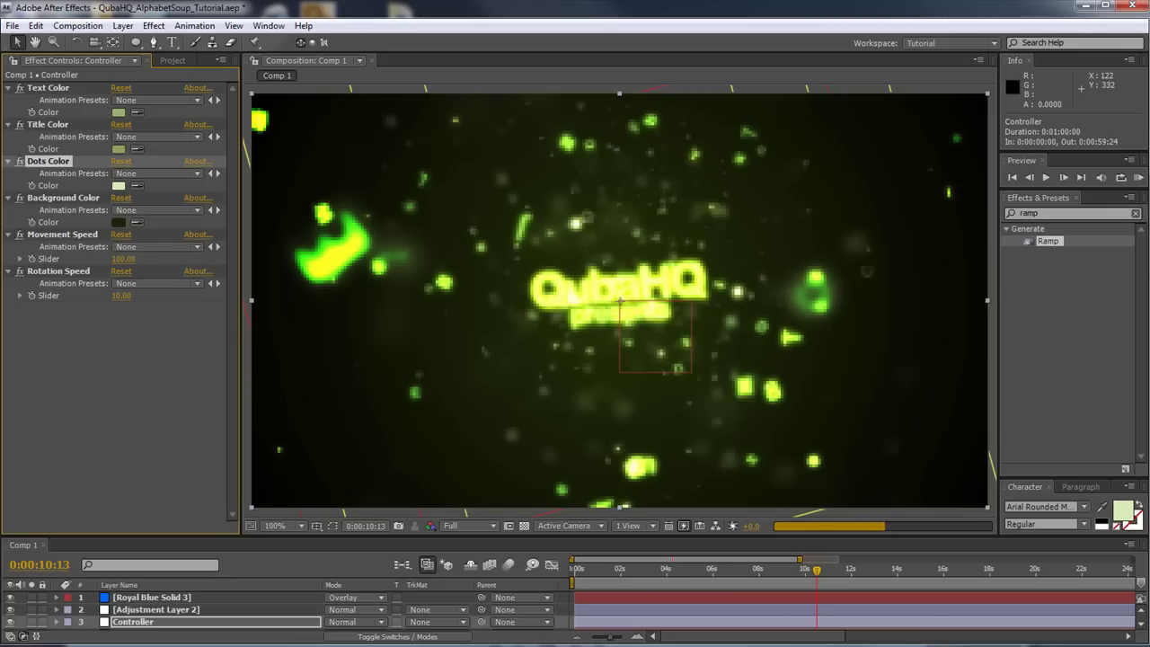
# - Copy the Title hex value from the Notepad list and set the Controller's Title Color to 7B9552
pyautogui.hotkey('alt', 'Tab')
pyautogui.moveTo(395, 176); pyautogui.dragTo(347, 175)
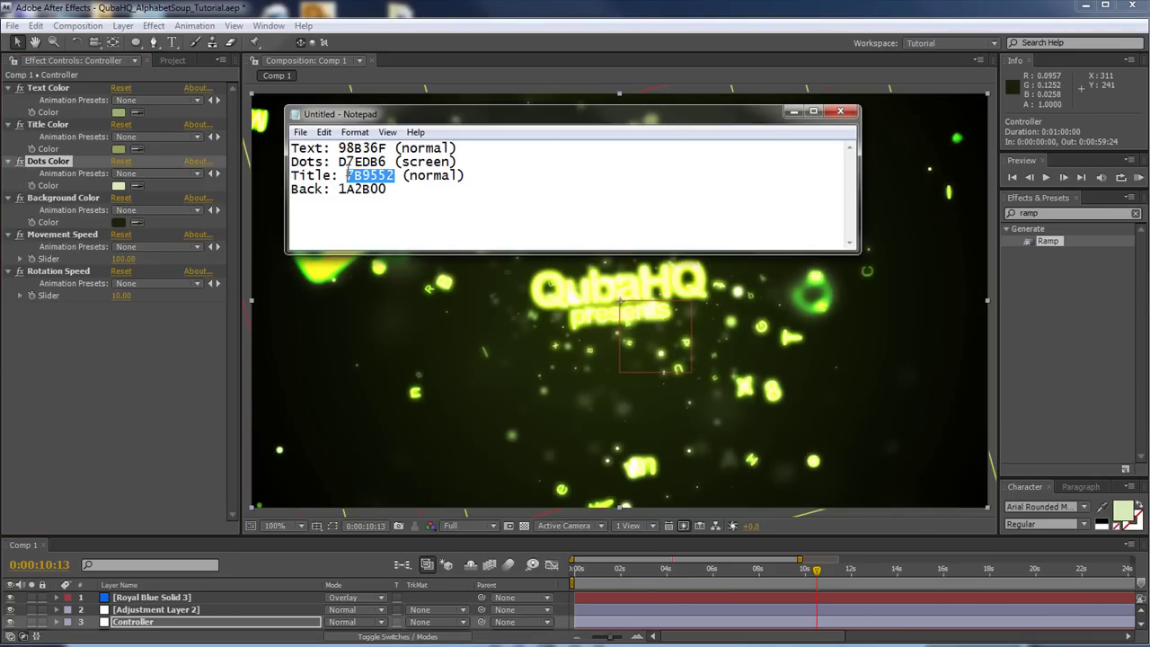
pyautogui.hotkey('alt', 'Tab')
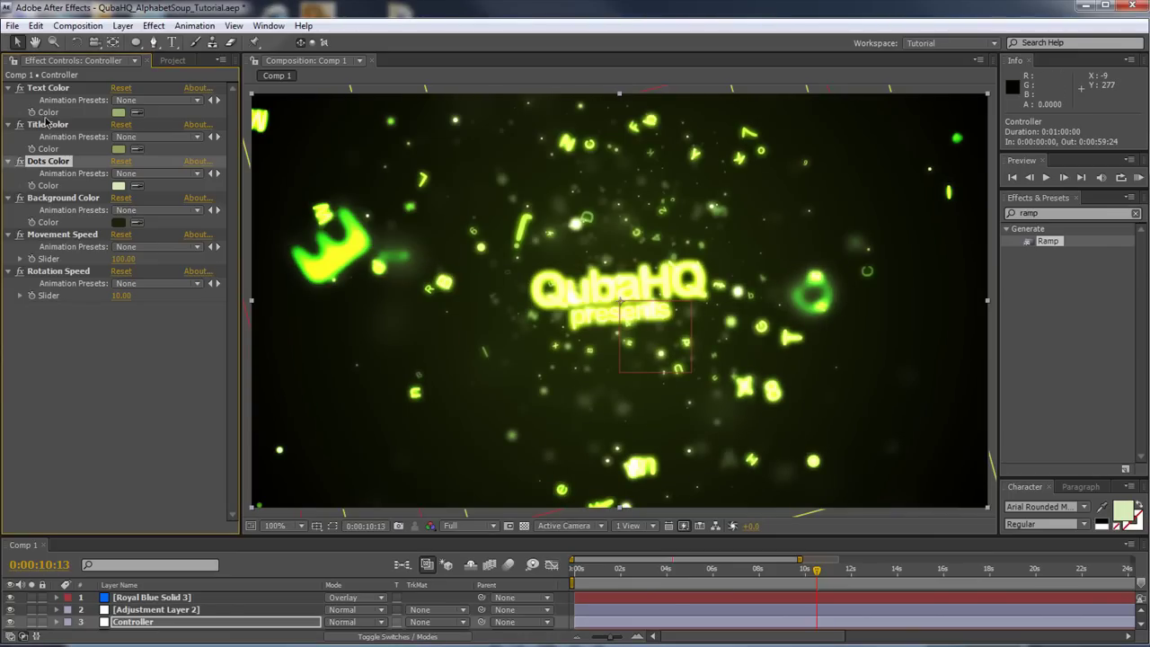
pyautogui.click(47, 125)
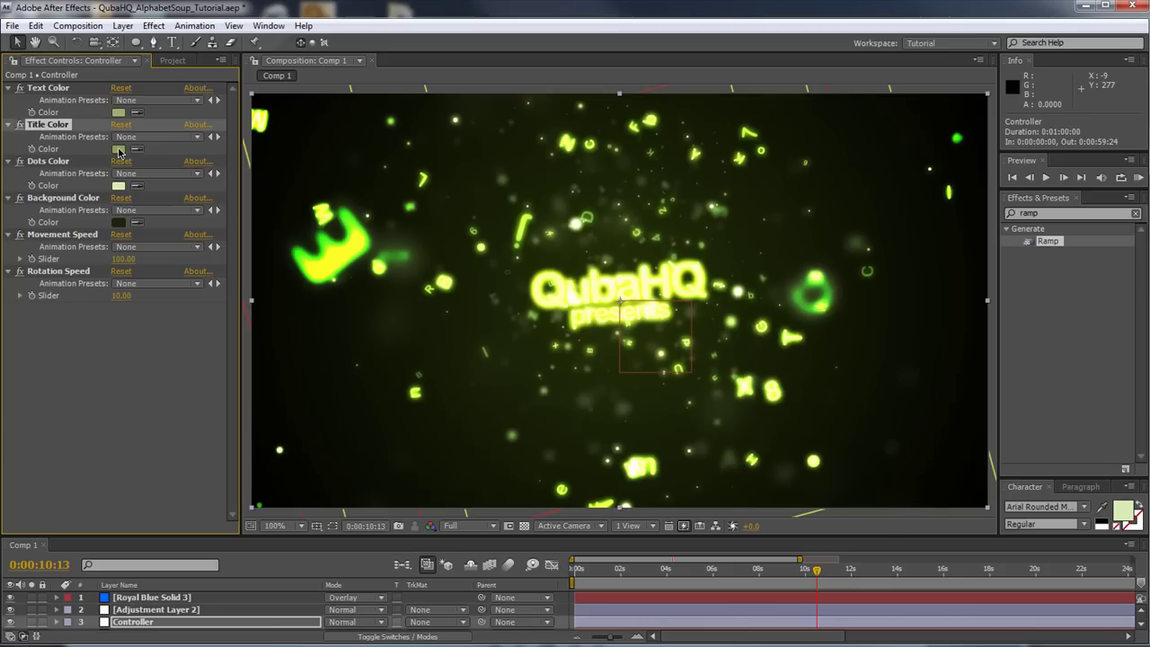
pyautogui.click(118, 149)
pyautogui.doubleClick(775, 572)
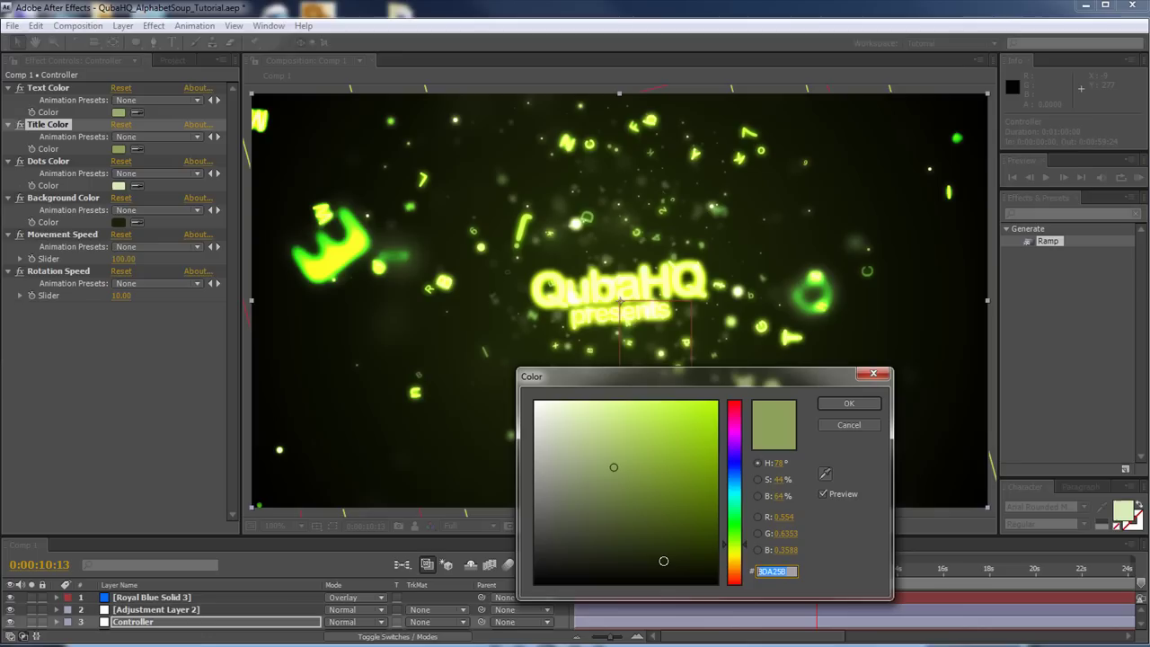
pyautogui.hotkey('ctrl', 'v')
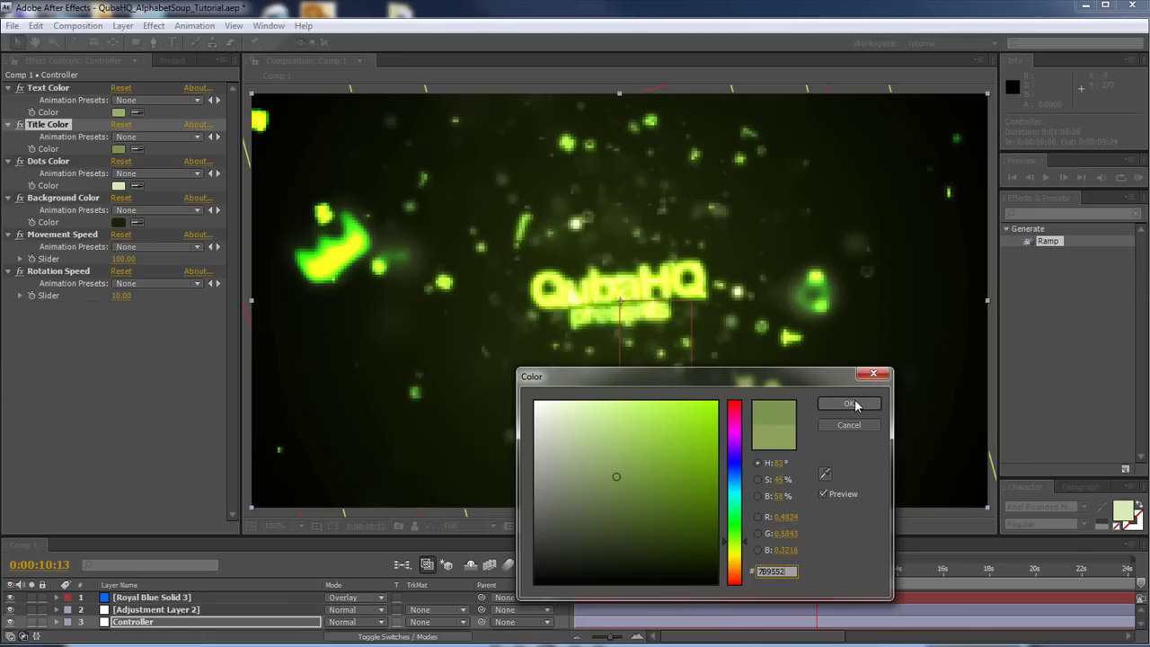
pyautogui.click(851, 404)
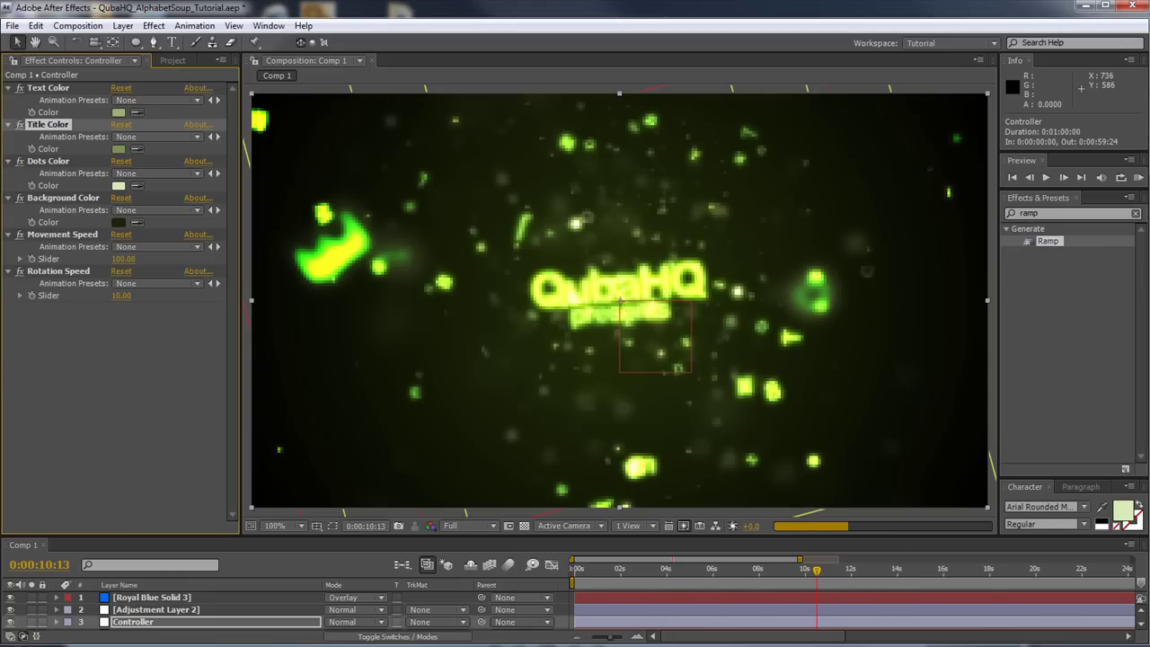
# - Copy the Back hex value from the Notepad list and set the Controller's Background Color to 1A2B00
pyautogui.hotkey('alt', 'Tab')
pyautogui.moveTo(388, 189); pyautogui.dragTo(342, 189)
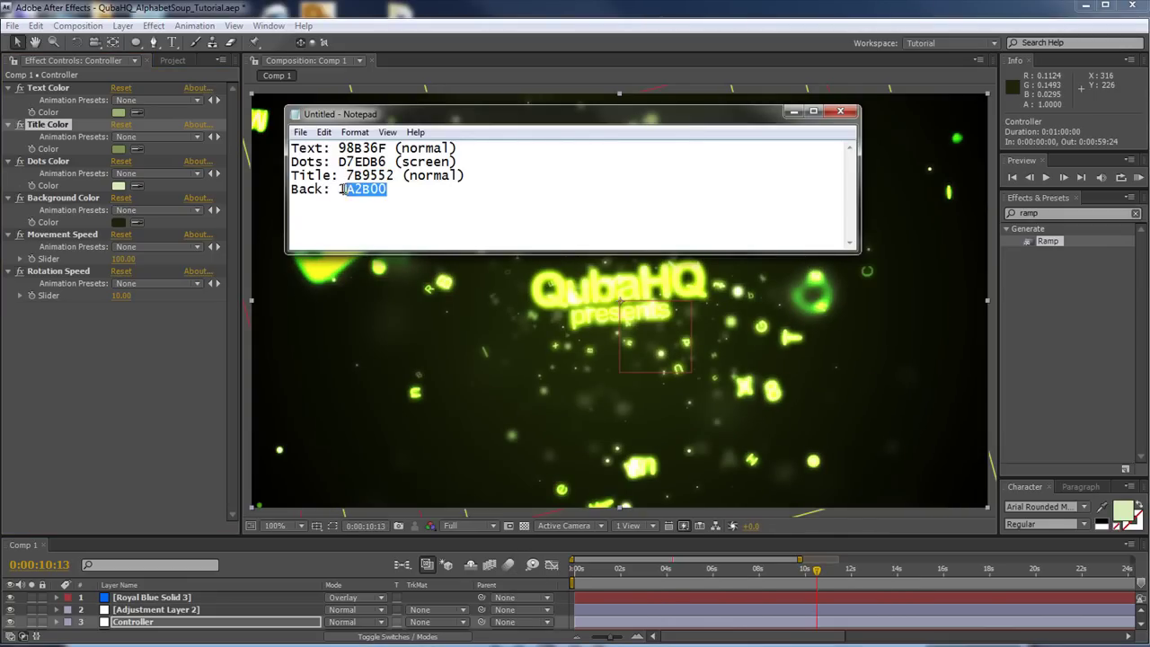
pyautogui.hotkey('ctrl', 'c')
pyautogui.click(100, 346)
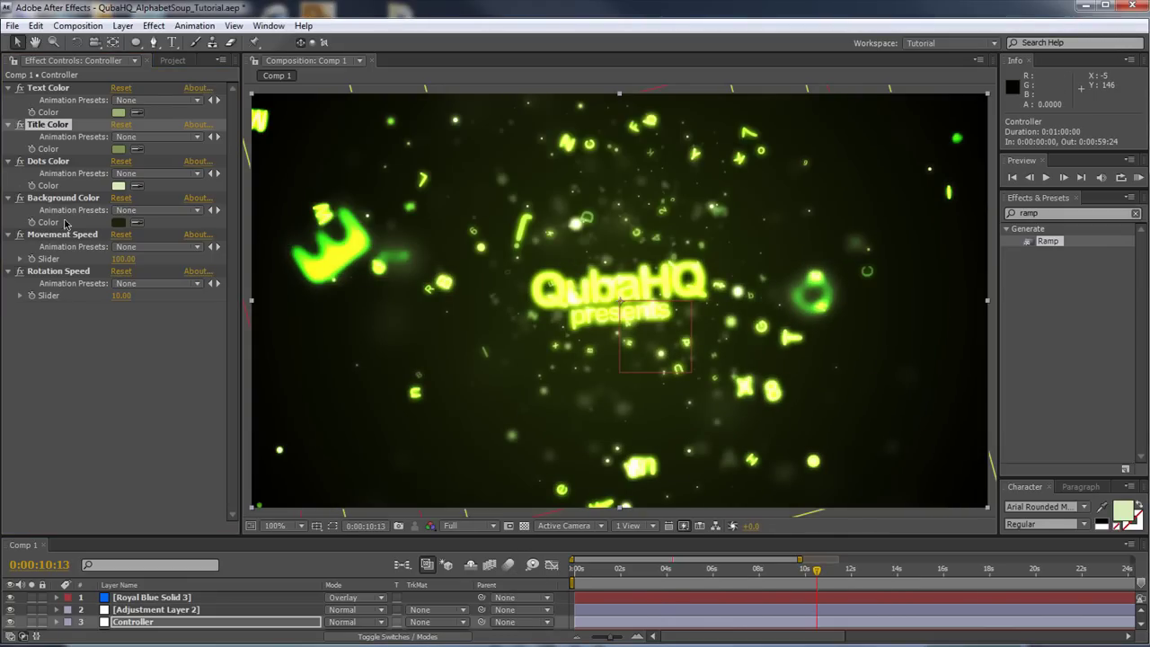
pyautogui.click(67, 200)
pyautogui.click(120, 224)
pyautogui.hotkey('ctrl', 'v')
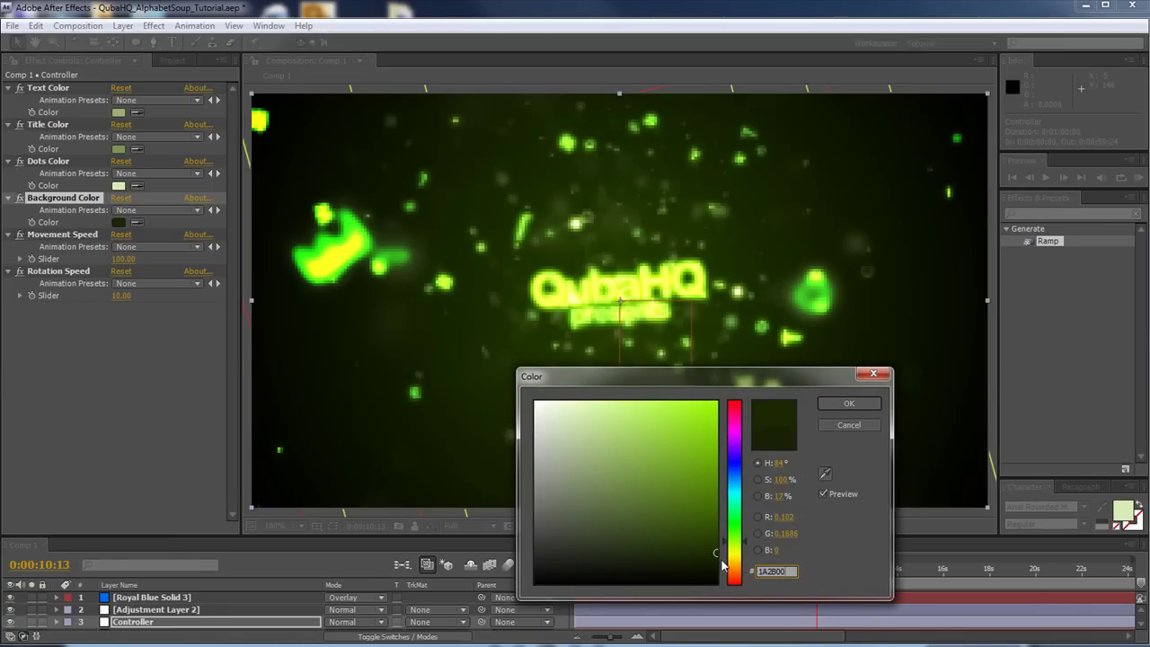
pyautogui.click(858, 407)
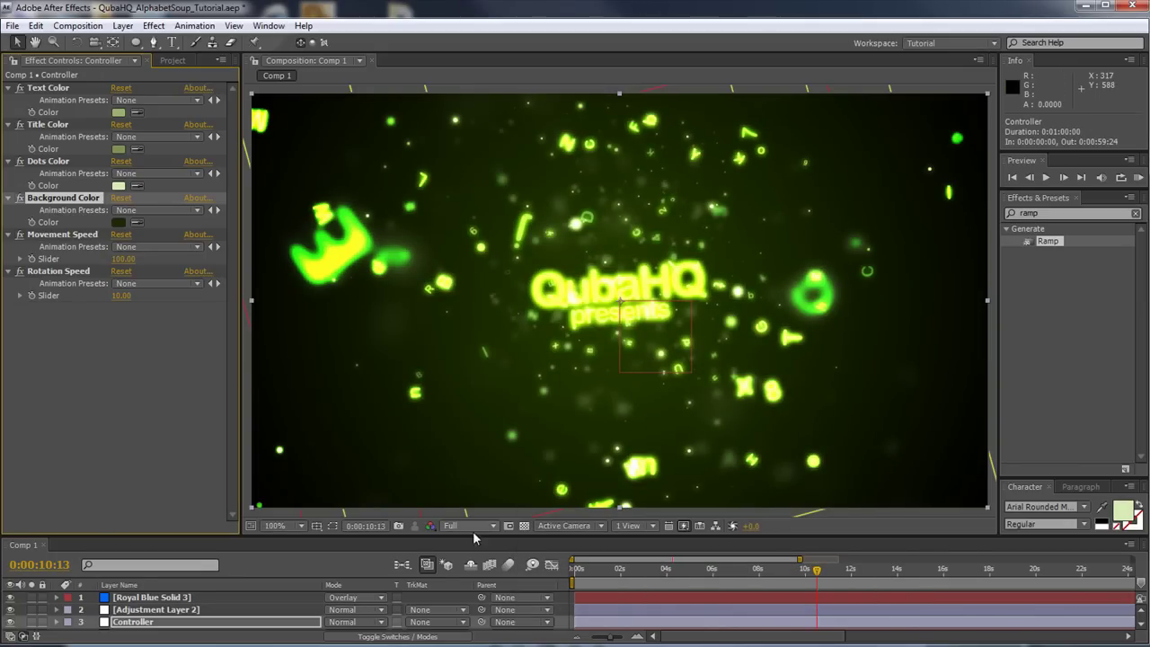
# - Enlarge the timeline and set the blending mode of the four Letters layers and the three title text layers to Normal
pyautogui.moveTo(479, 539); pyautogui.dragTo(493, 342)
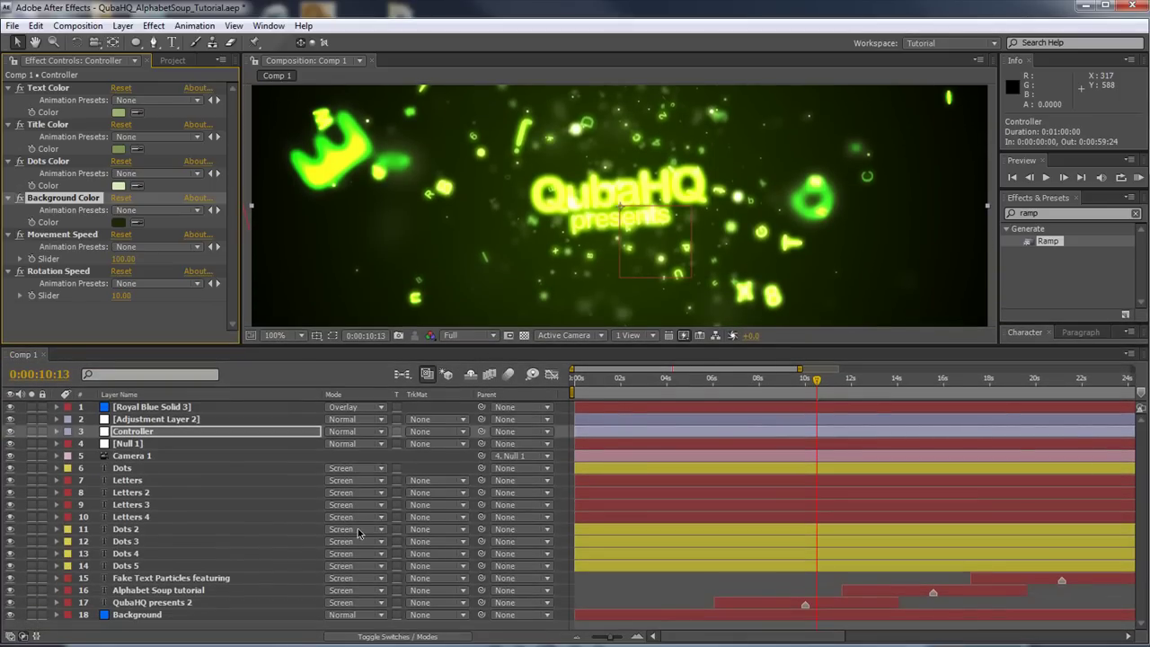
pyautogui.moveTo(593, 347); pyautogui.dragTo(592, 286)
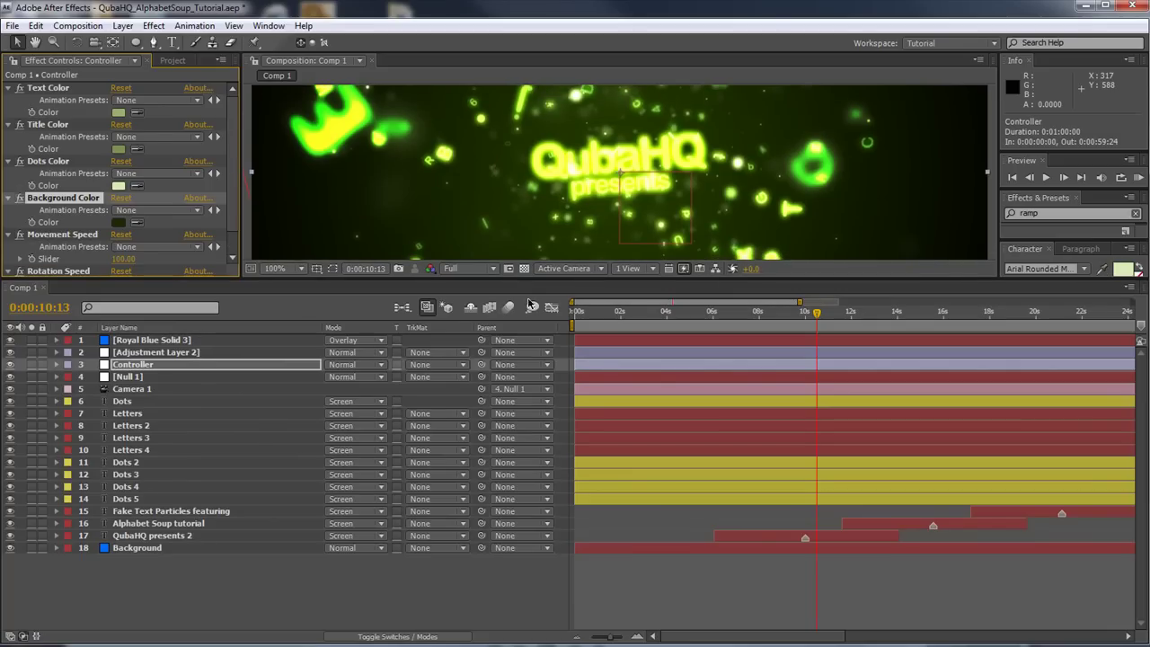
pyautogui.click(135, 416)
pyautogui.keyDown('shift'); pyautogui.click(135, 426); pyautogui.keyUp('shift')
pyautogui.keyDown('shift'); pyautogui.click(135, 438); pyautogui.keyUp('shift')
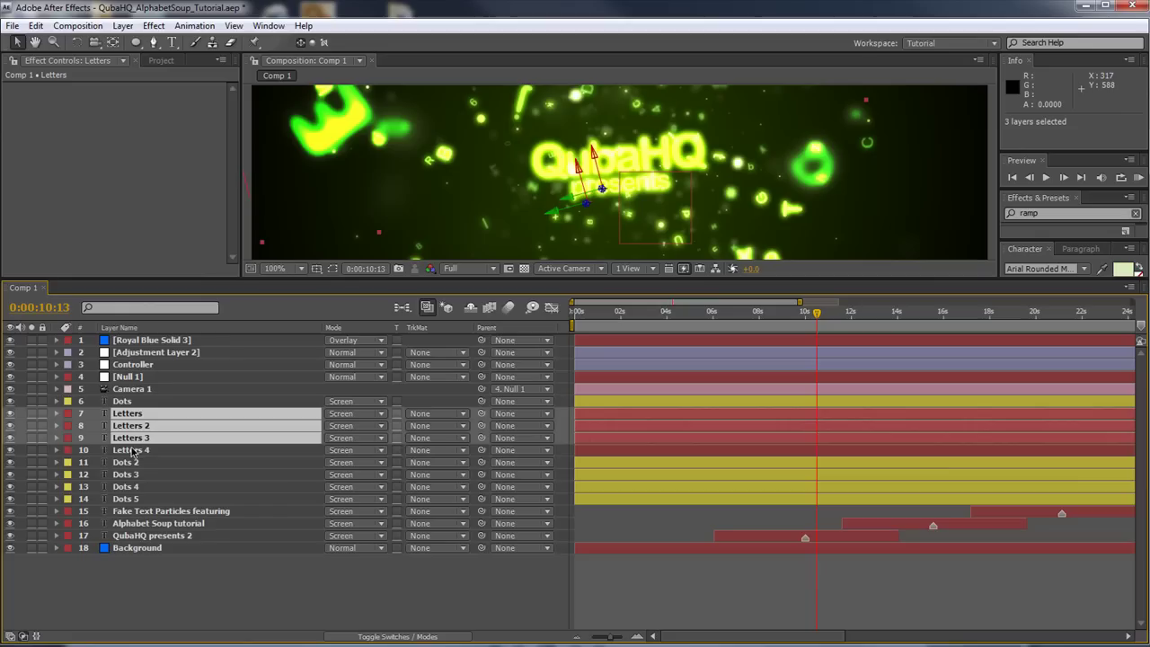
pyautogui.keyDown('shift'); pyautogui.click(135, 450); pyautogui.keyUp('shift')
pyautogui.keyDown('ctrl'); pyautogui.click(146, 511); pyautogui.keyUp('ctrl')
pyautogui.keyDown('ctrl'); pyautogui.click(142, 523); pyautogui.keyUp('ctrl')
pyautogui.keyDown('ctrl'); pyautogui.click(179, 536); pyautogui.keyUp('ctrl')
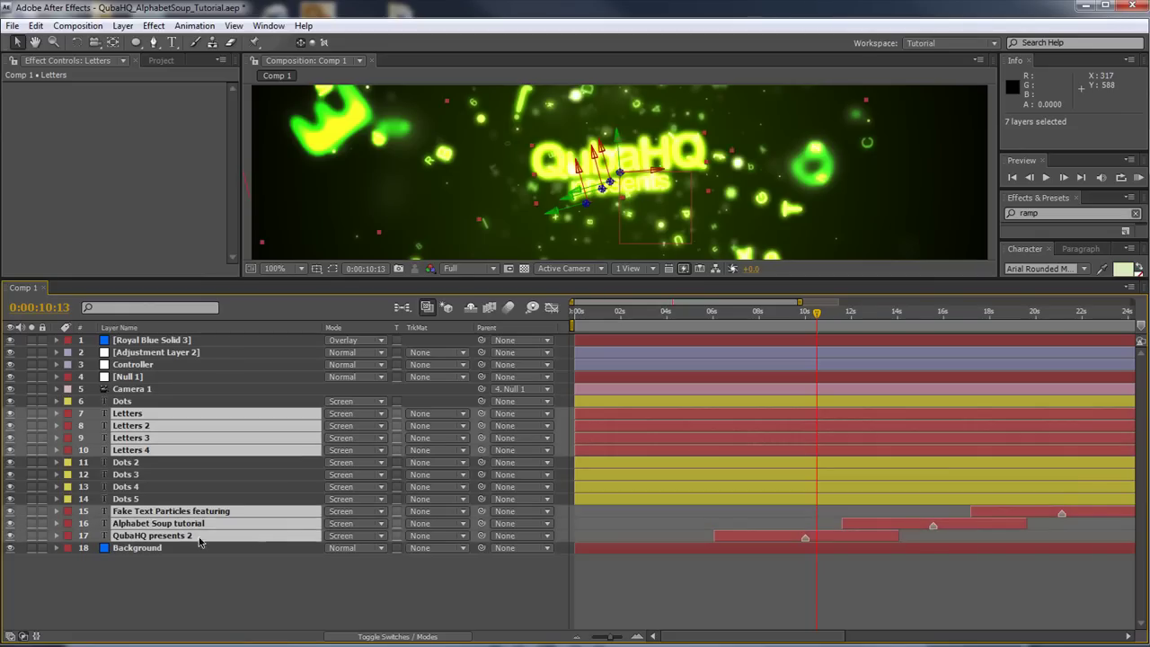
pyautogui.click(348, 512)
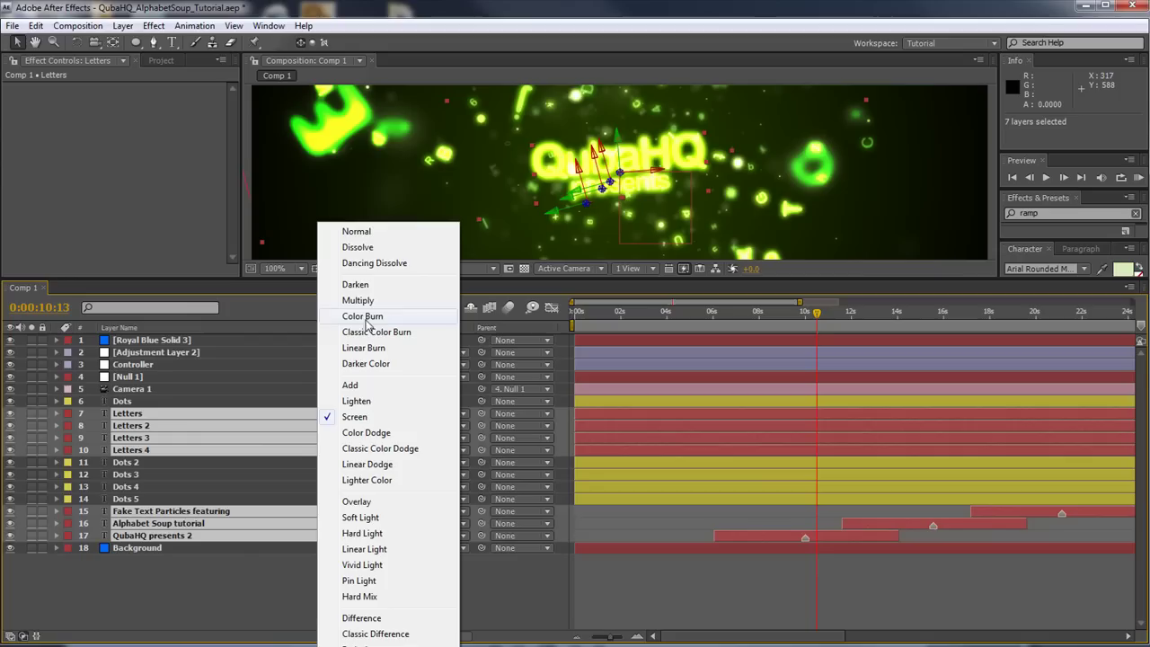
pyautogui.click(359, 231)
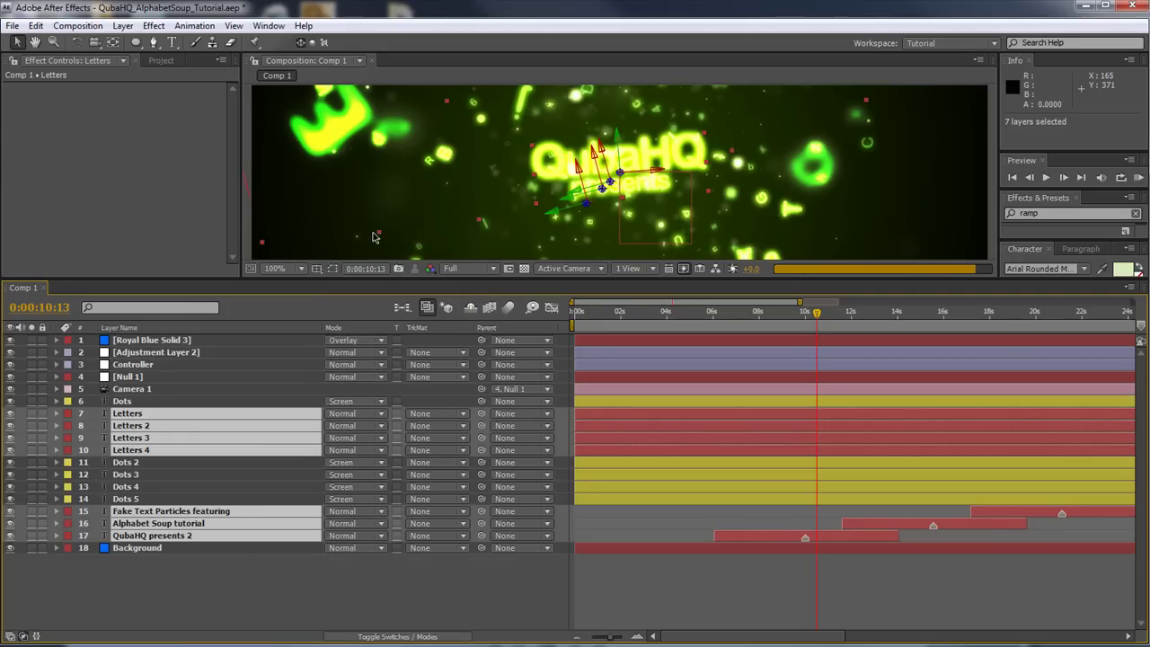
# - Rename Adjustment Layer 2 as Glow and place it above Royal Blue Solid 3 in the layer stack
pyautogui.moveTo(553, 279); pyautogui.dragTo(552, 488)
pyautogui.click(168, 564)
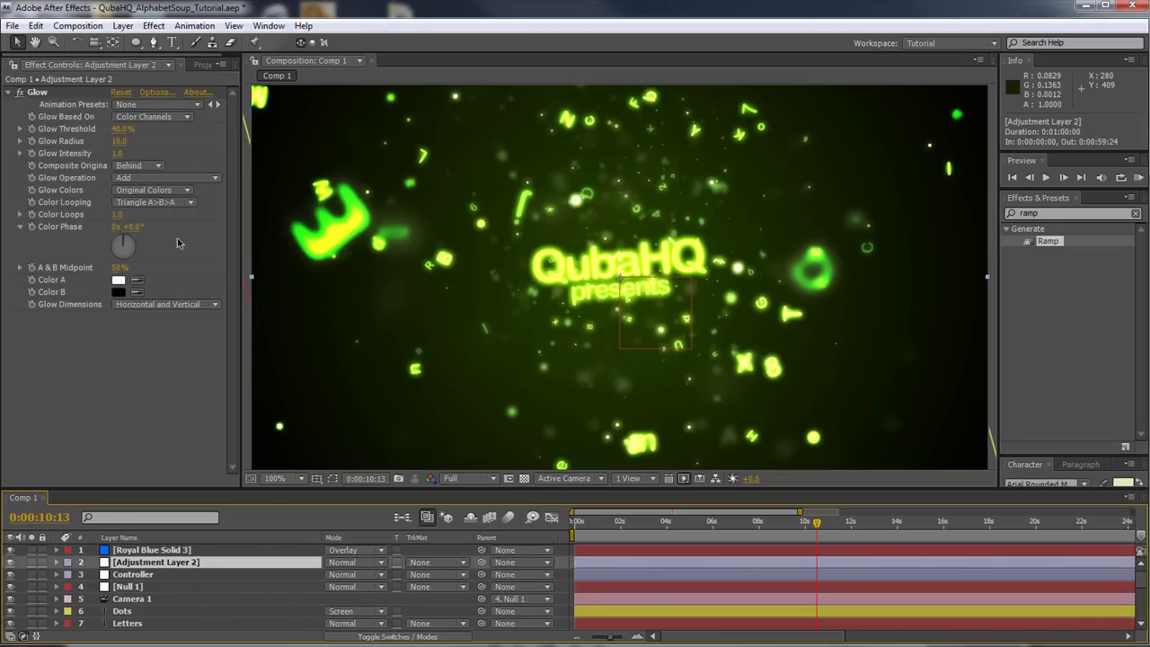
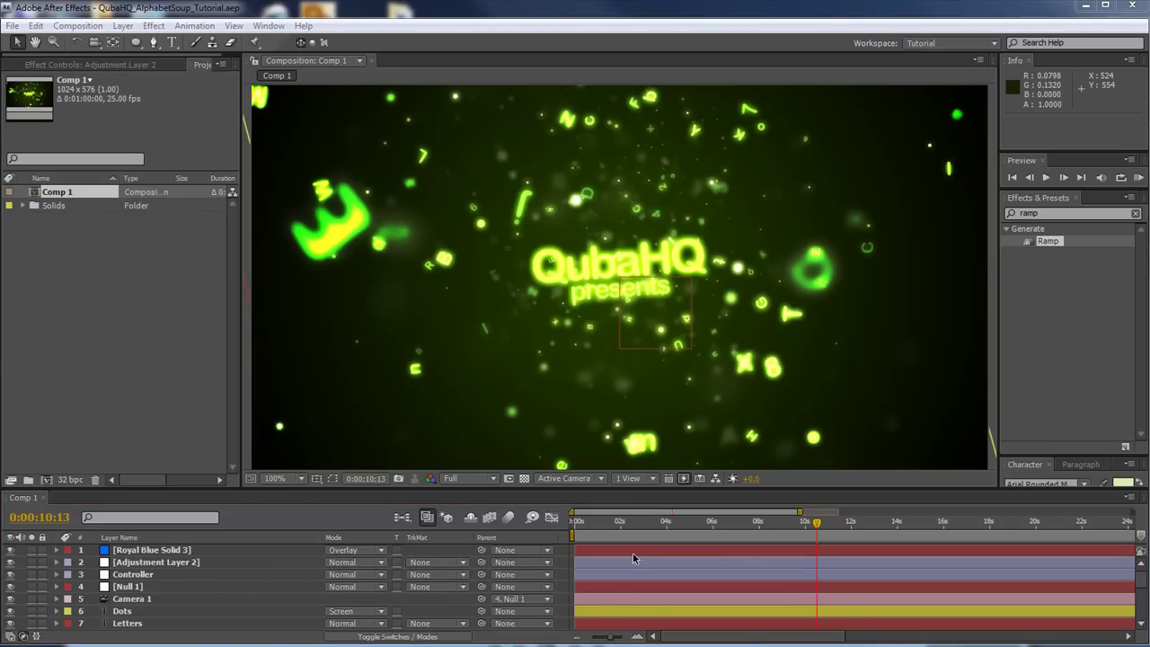
pyautogui.click(165, 564)
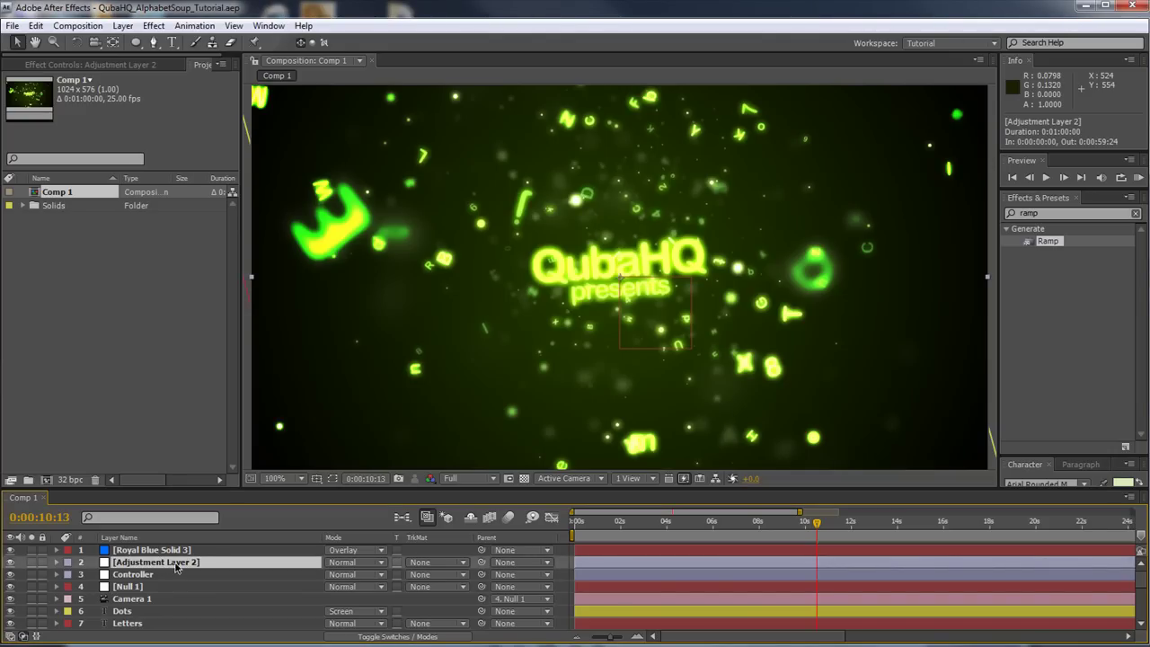
pyautogui.press('Return')
pyautogui.write('Glow')
pyautogui.press('Return')
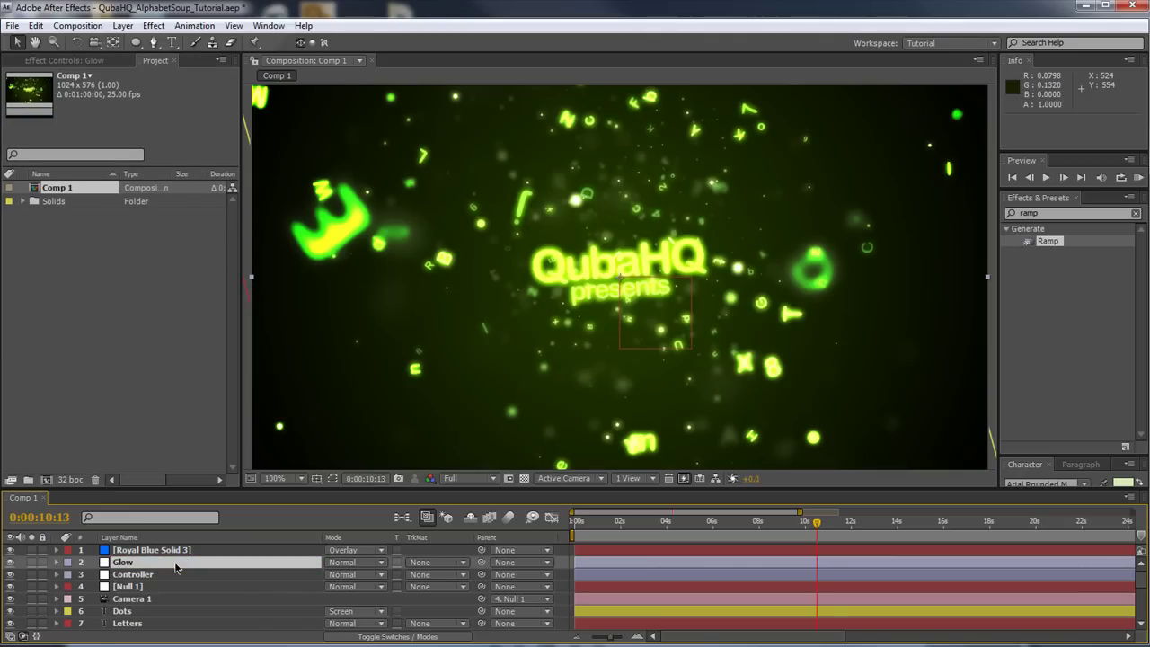
pyautogui.moveTo(164, 565); pyautogui.dragTo(173, 551)
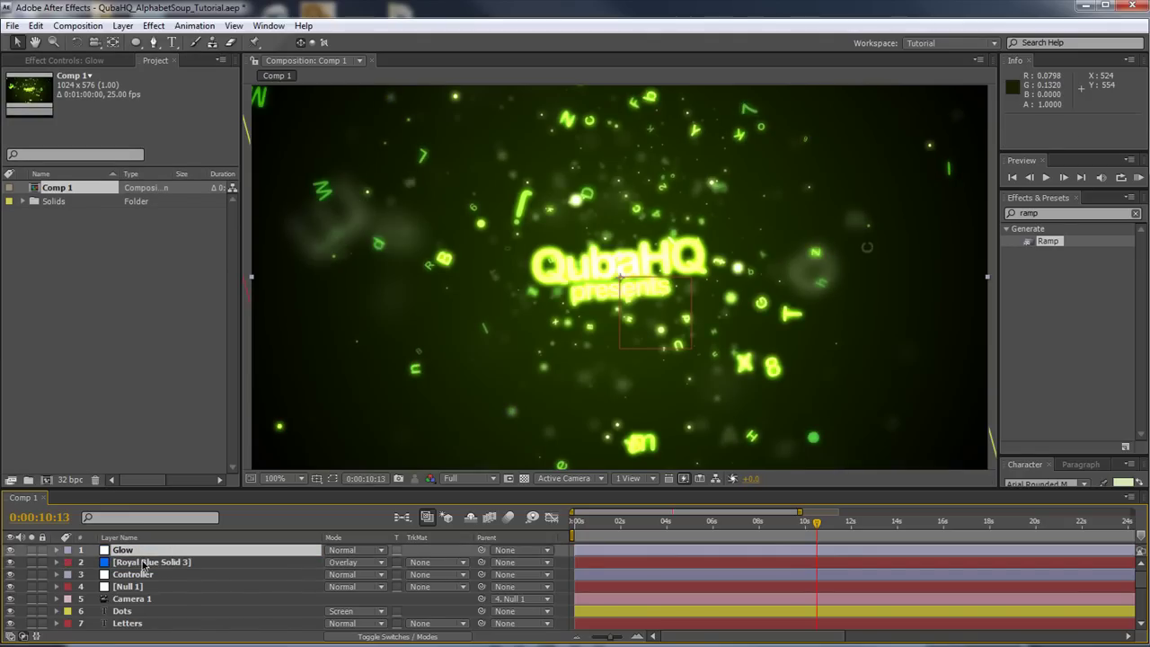
# - Rename the Royal Blue Solid 3 layer as Vignette
pyautogui.click(138, 562)
pyautogui.press('Return')
pyautogui.write('Vignette')
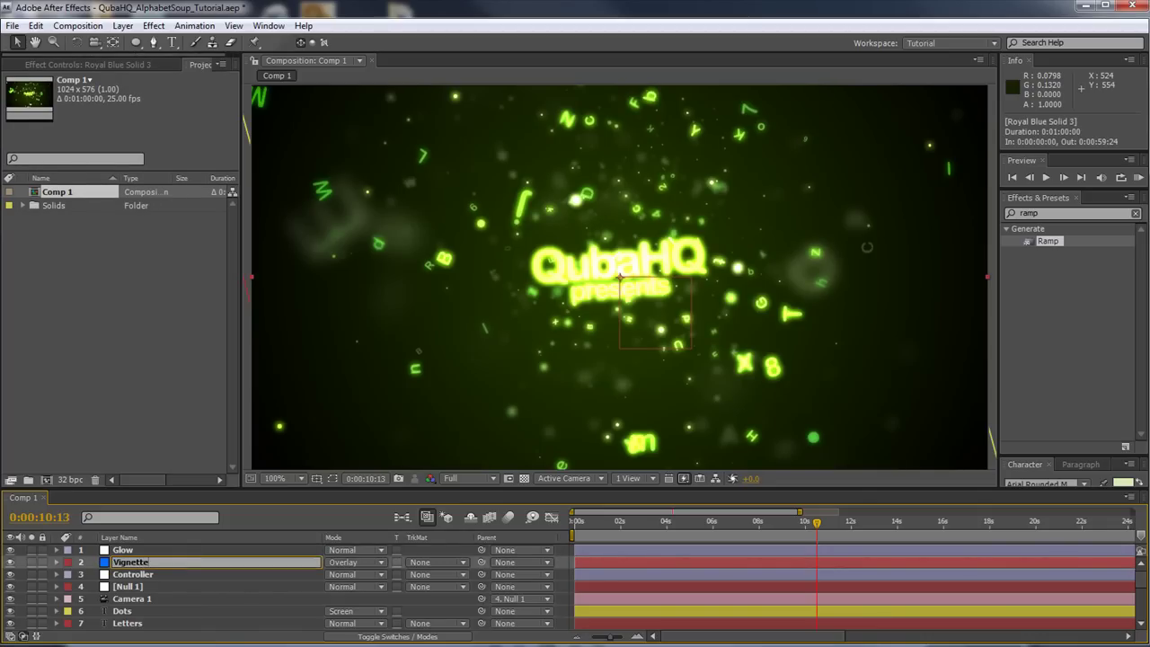
pyautogui.press('Return')
# - Set the Glow layer's Glow Operation to Screen and its layer opacity to 40%
pyautogui.click(131, 551)
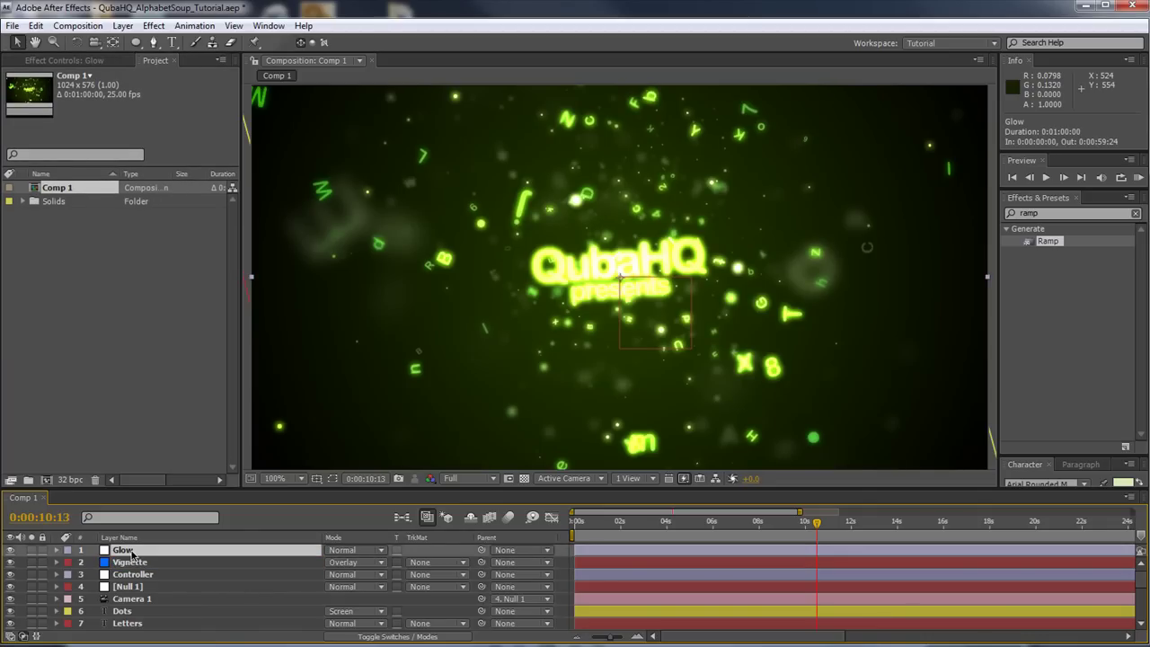
pyautogui.click(70, 61)
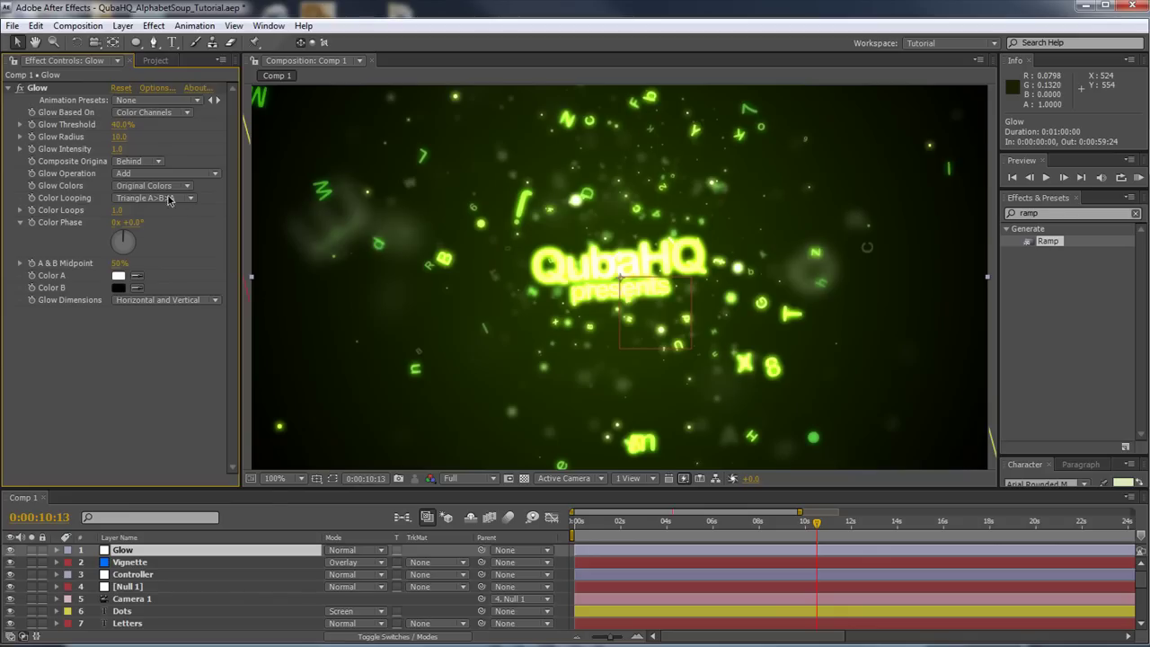
pyautogui.click(140, 175)
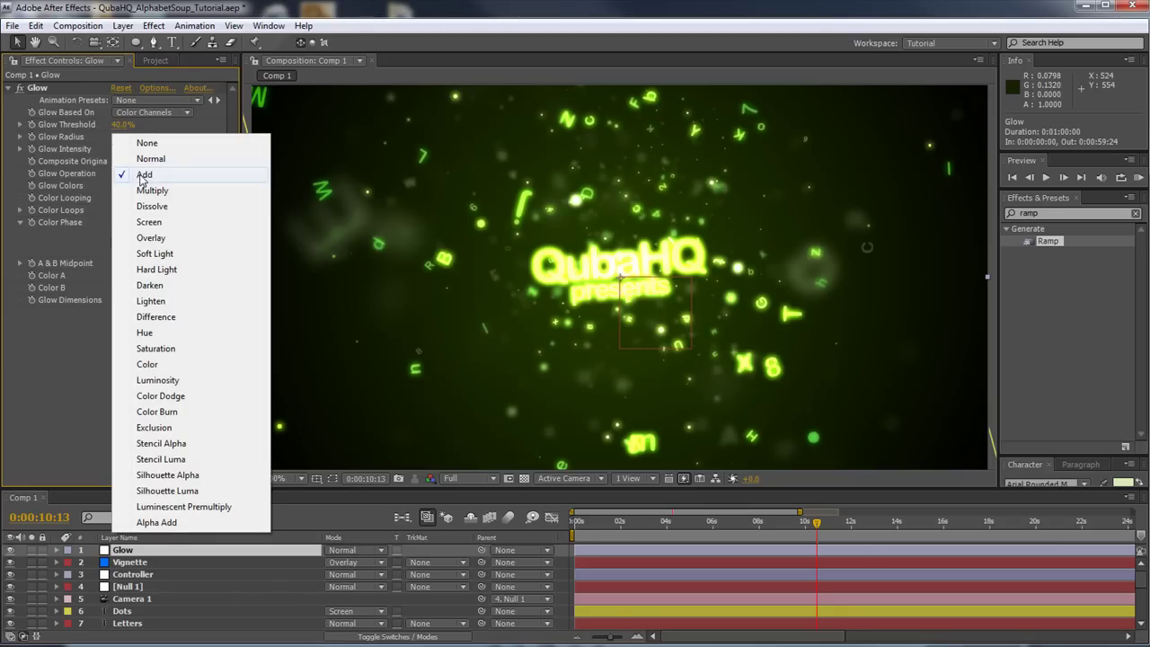
pyautogui.click(150, 222)
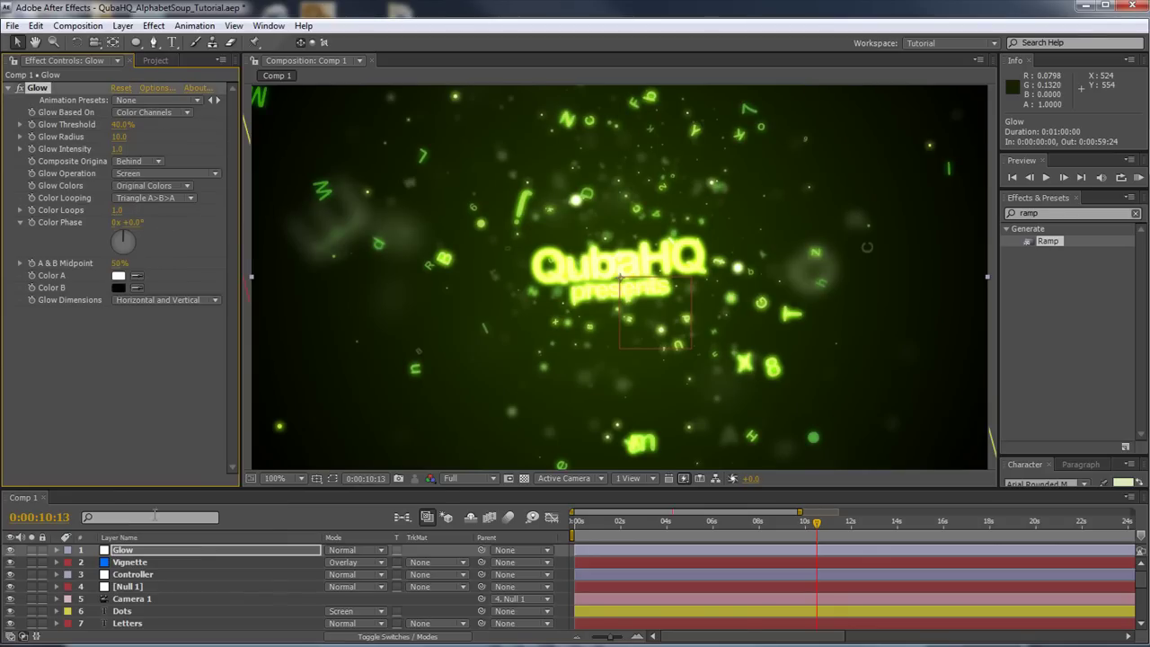
pyautogui.press('t')
pyautogui.click(336, 562)
pyautogui.write('40')
pyautogui.press('Return')
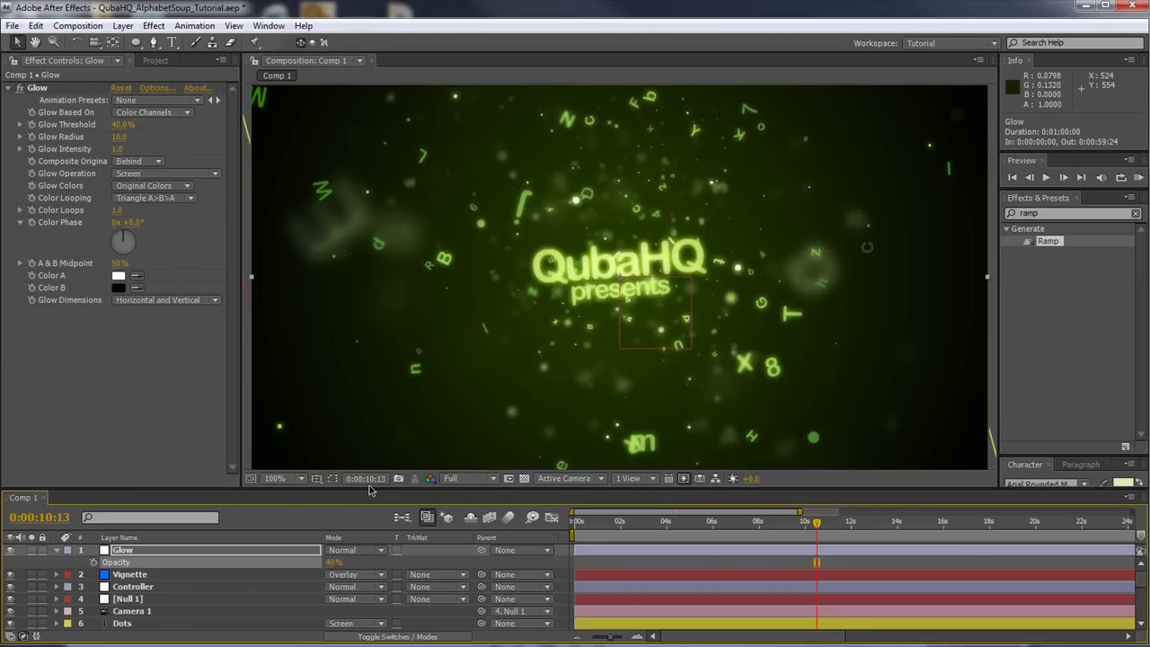
# - Try a Glow Intensity of 1.5, settle on 1.2, and save the project
pyautogui.click(120, 149)
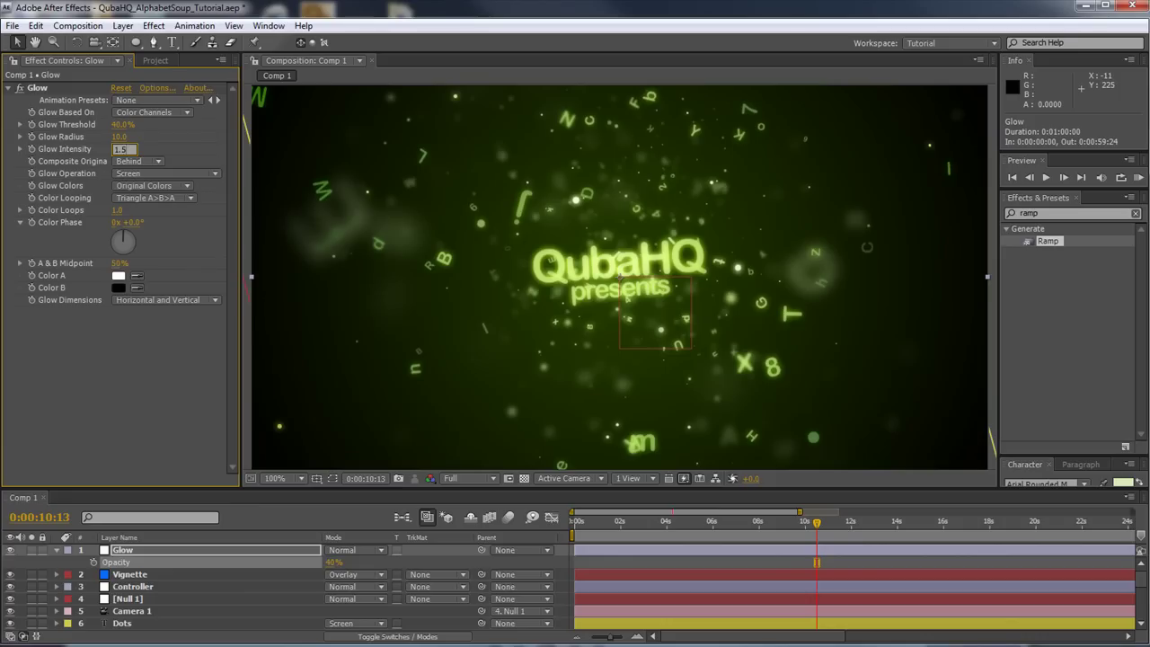
pyautogui.press('Return')
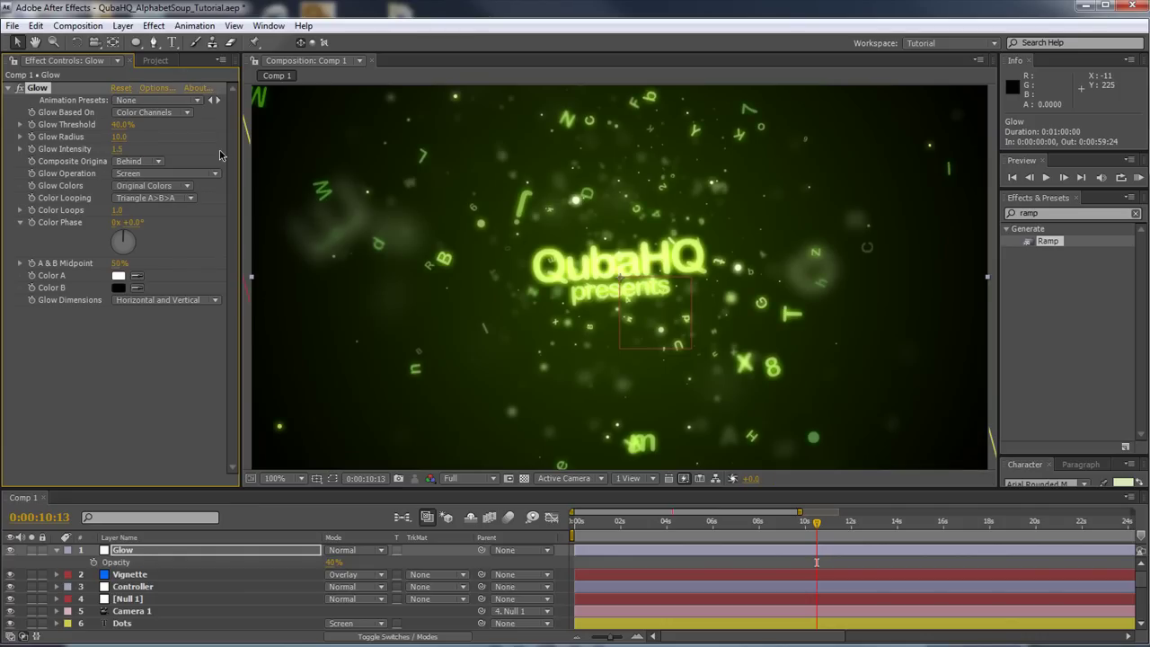
pyautogui.click(119, 149)
pyautogui.write('1.2')
pyautogui.press('Return')
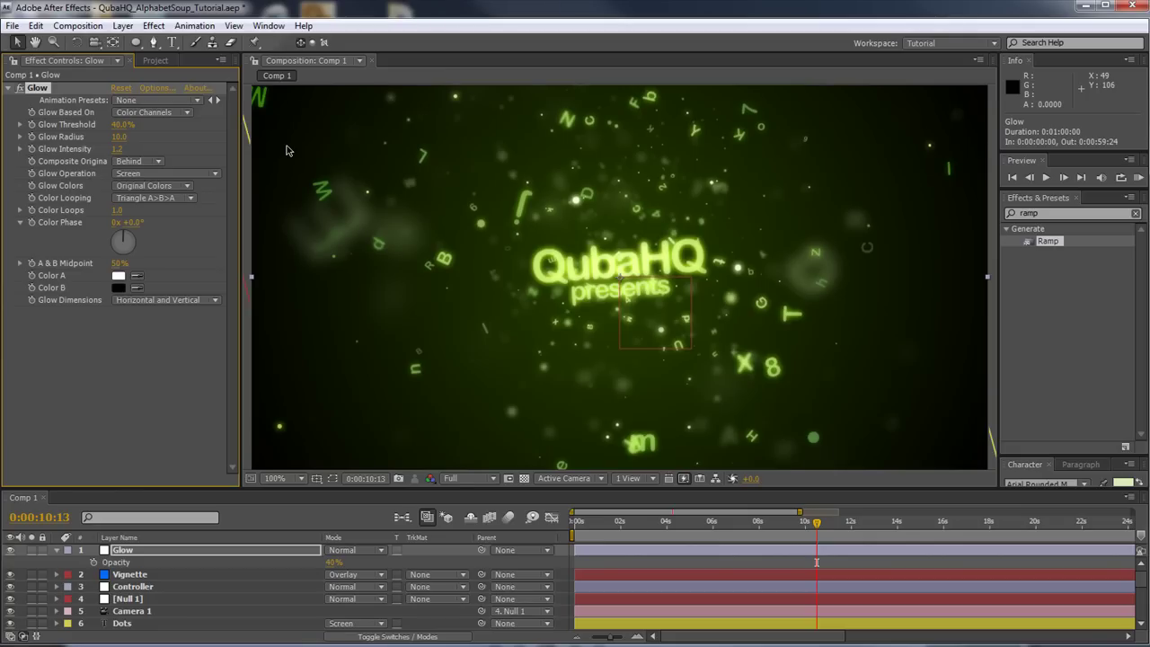
pyautogui.hotkey('ctrl', 's')
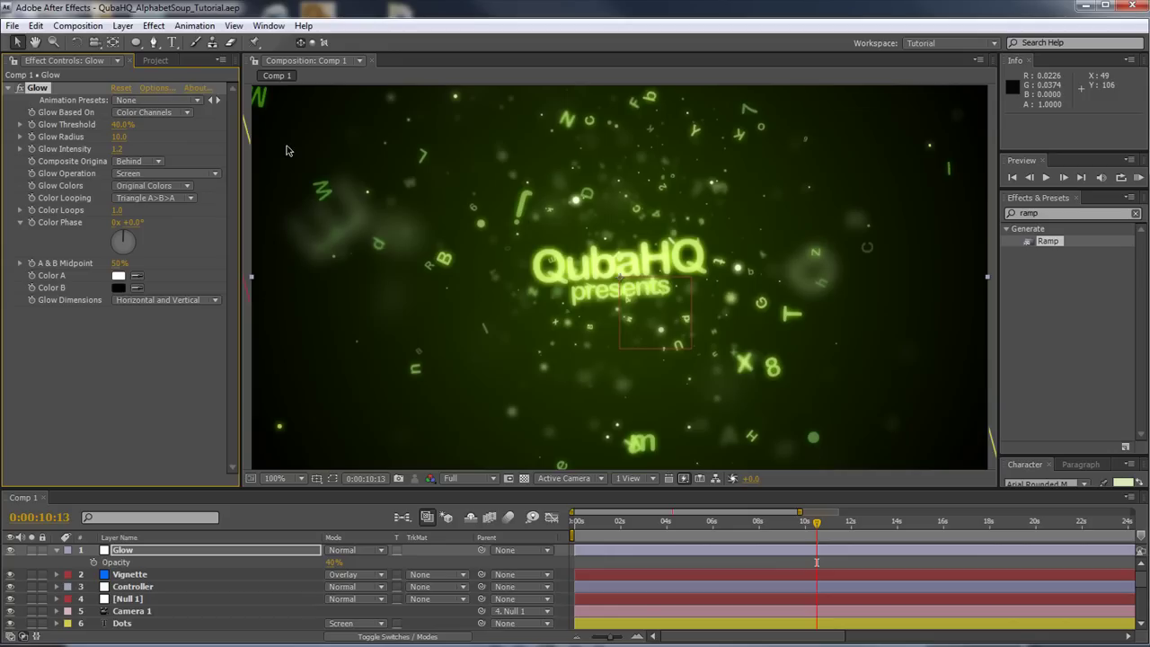
# - Rename Comp 1 as Original Animation and nest it in a new composition with the same settings
pyautogui.click(151, 61)
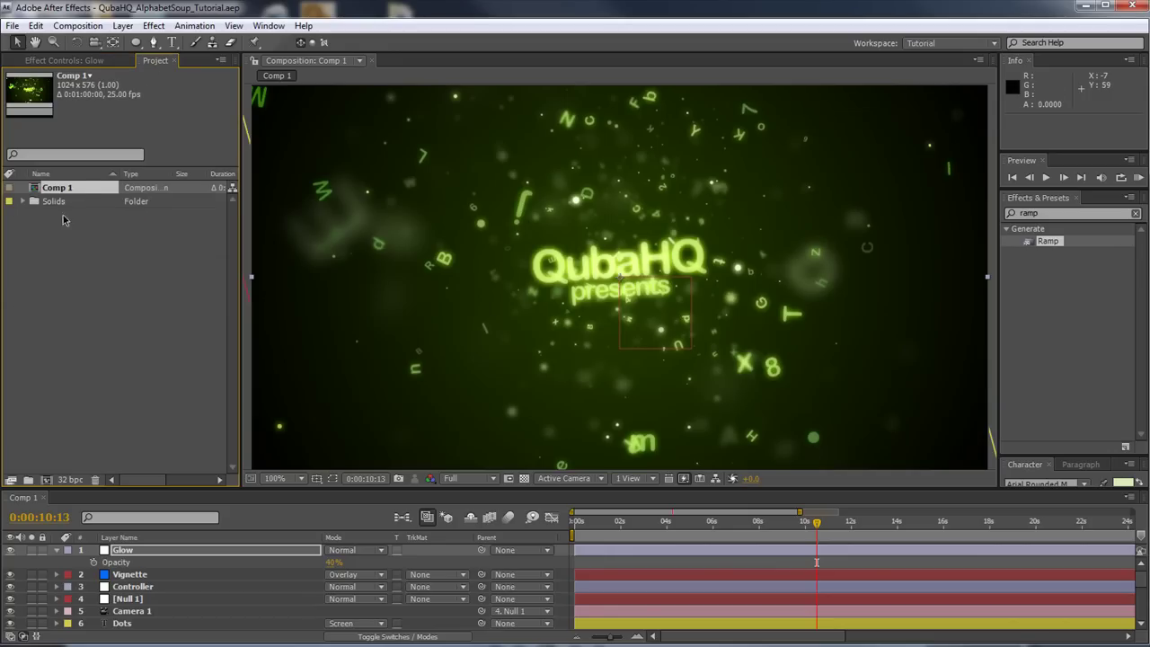
pyautogui.click(76, 229)
pyautogui.click(61, 191)
pyautogui.press('Return')
pyautogui.write('Original Animation')
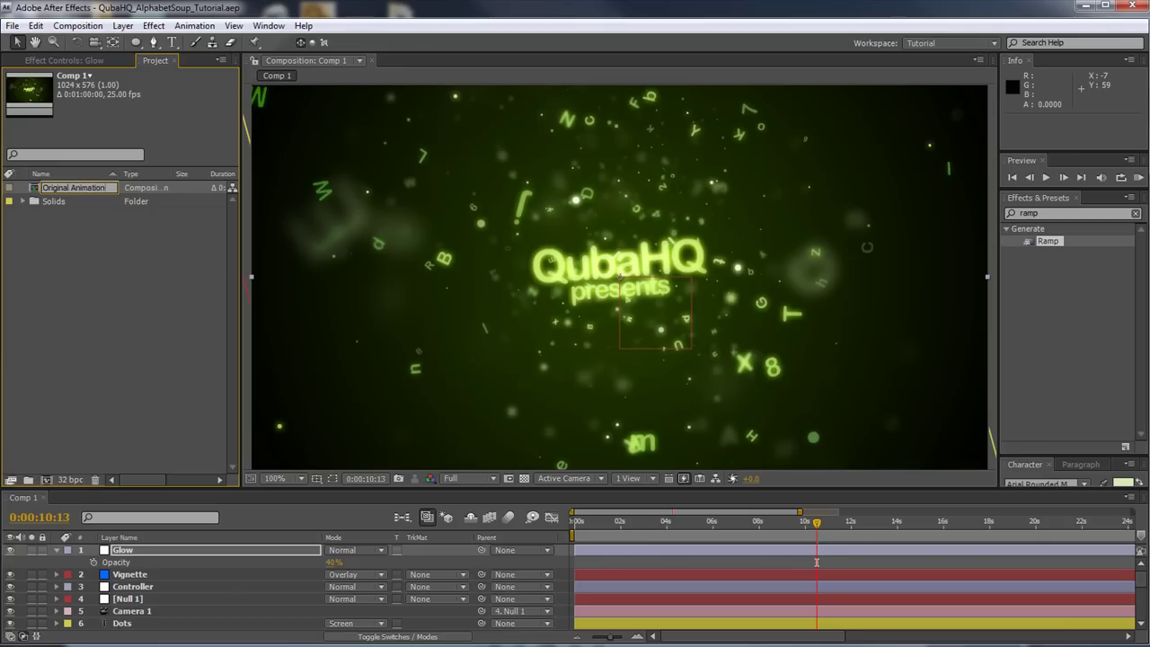
pyautogui.press('Return')
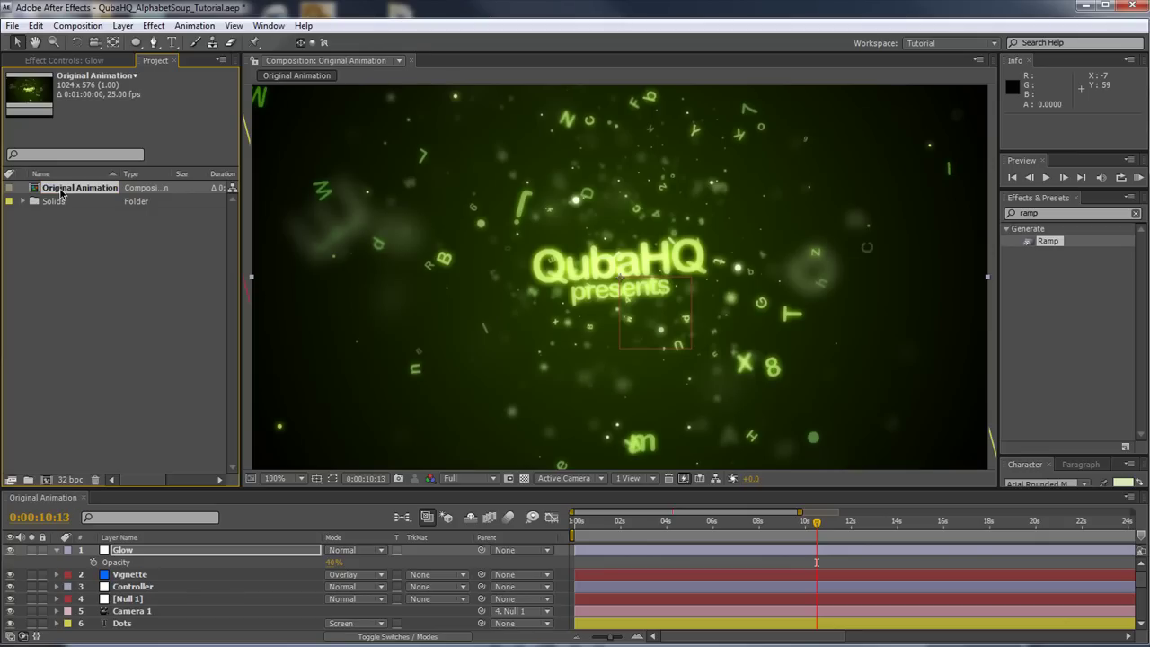
pyautogui.moveTo(66, 192); pyautogui.dragTo(47, 482)
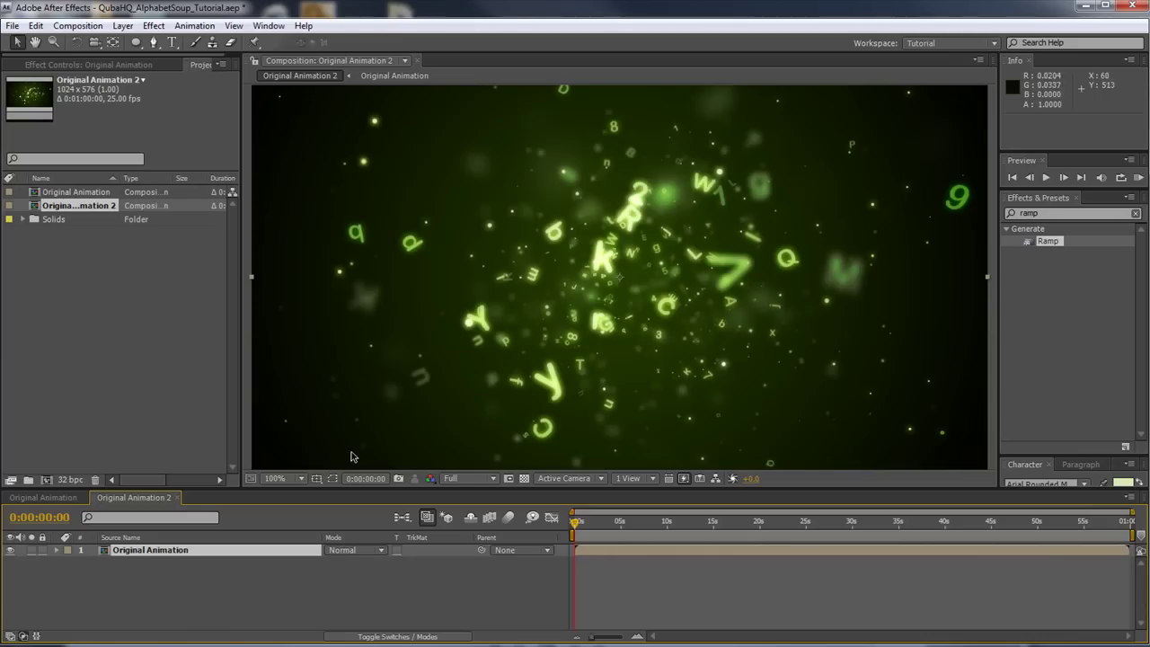
# - Enlarge the preview area, search the effects for "lens" and apply CC Lens to the nested Original Animation layer
pyautogui.moveTo(534, 491); pyautogui.dragTo(534, 530)
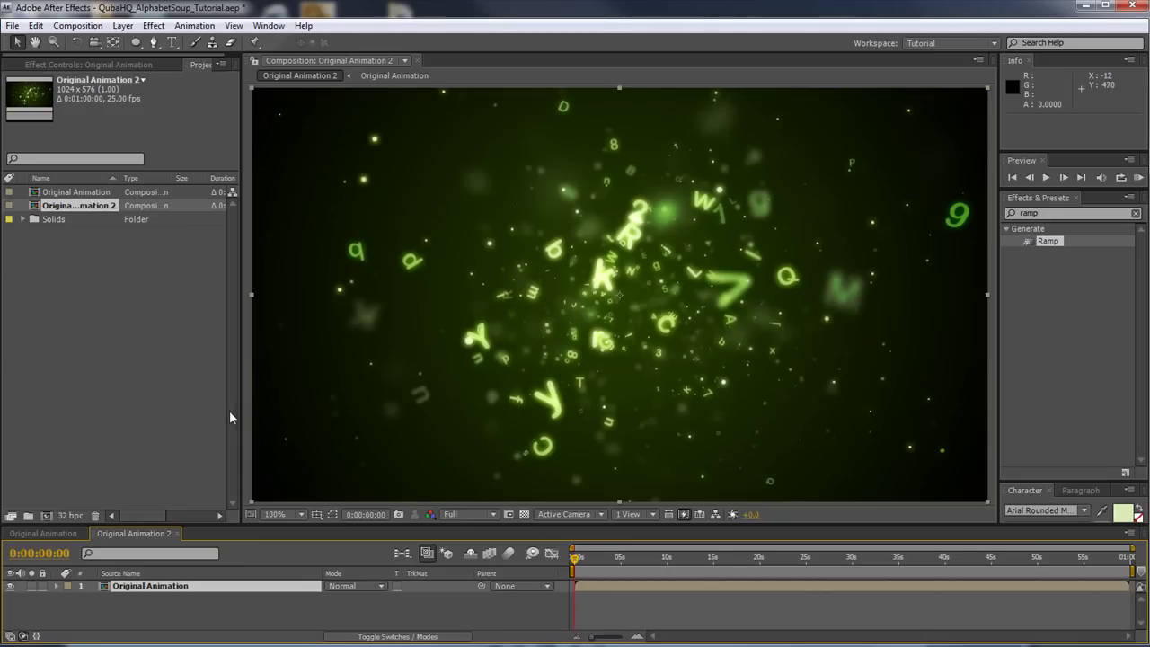
pyautogui.hotkey('ctrl', '5')
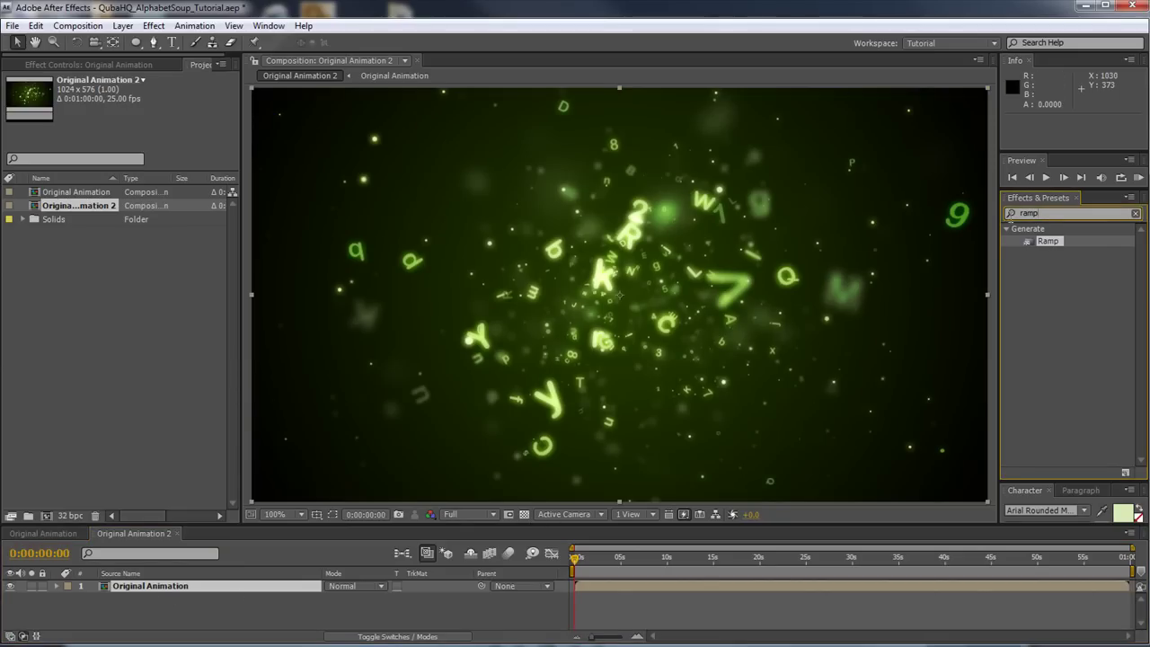
pyautogui.write('lens')
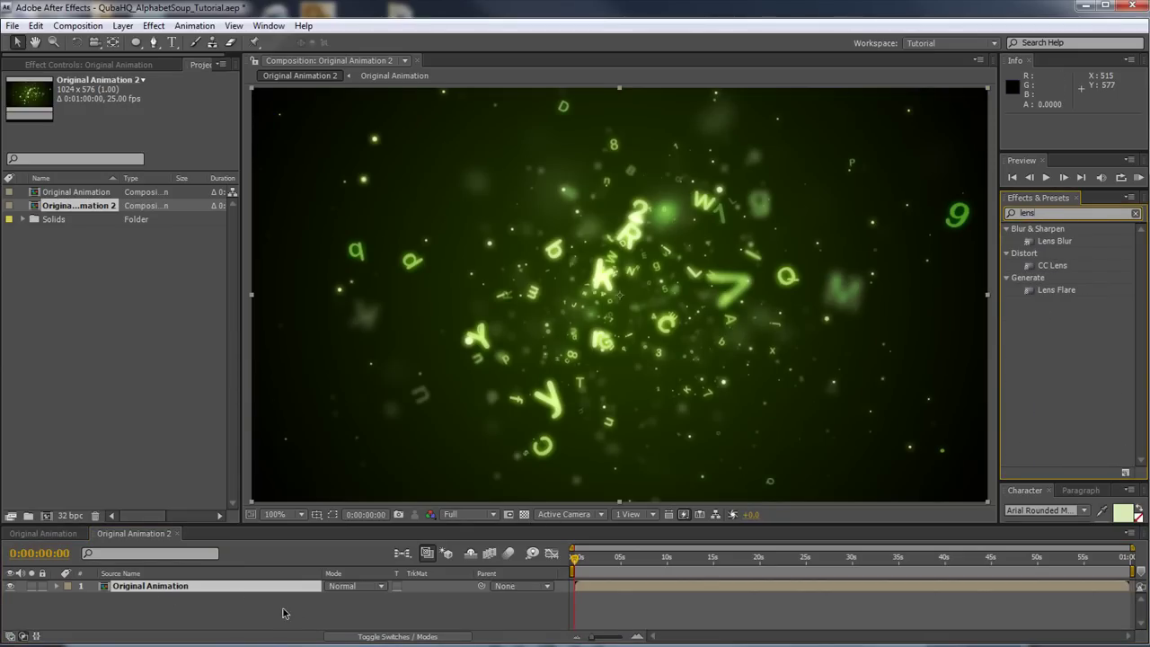
pyautogui.doubleClick(1053, 267)
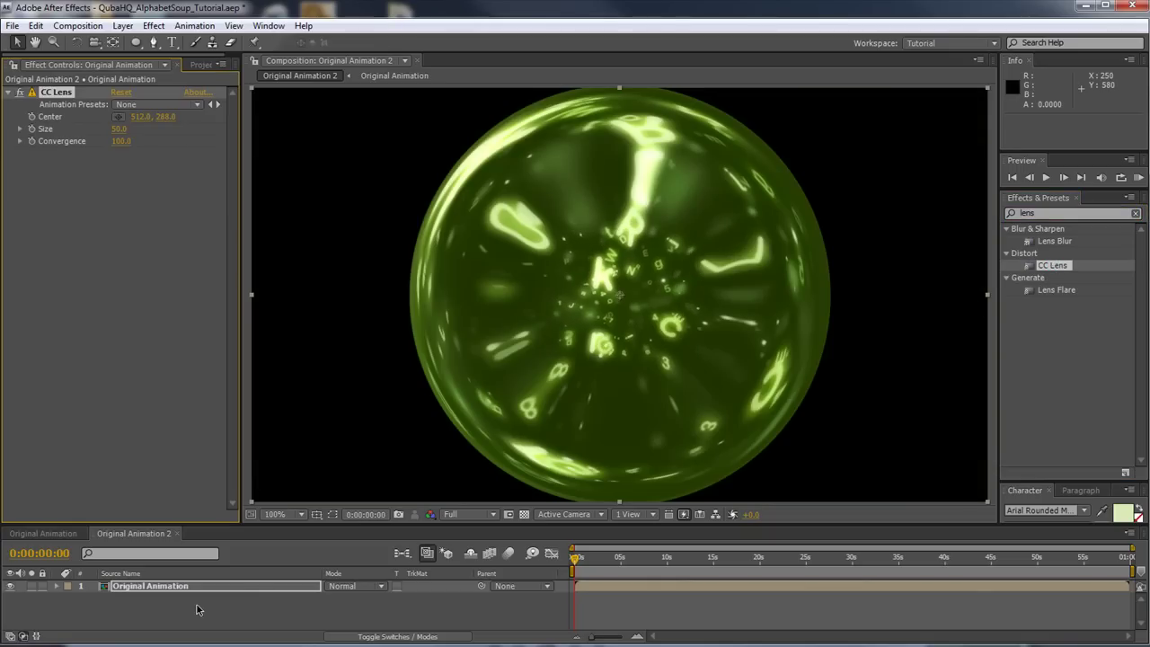
# - Set the CC Lens Size to 100 and its Convergence to 15
pyautogui.moveTo(119, 129); pyautogui.dragTo(153, 129)
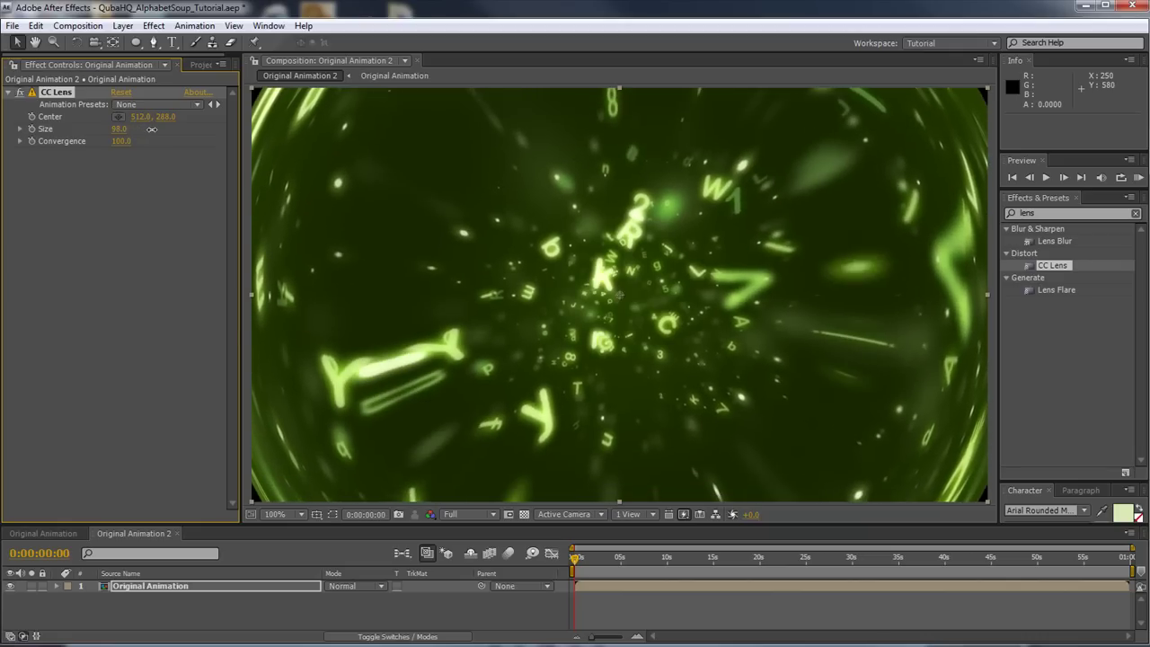
pyautogui.click(120, 130)
pyautogui.write('1')
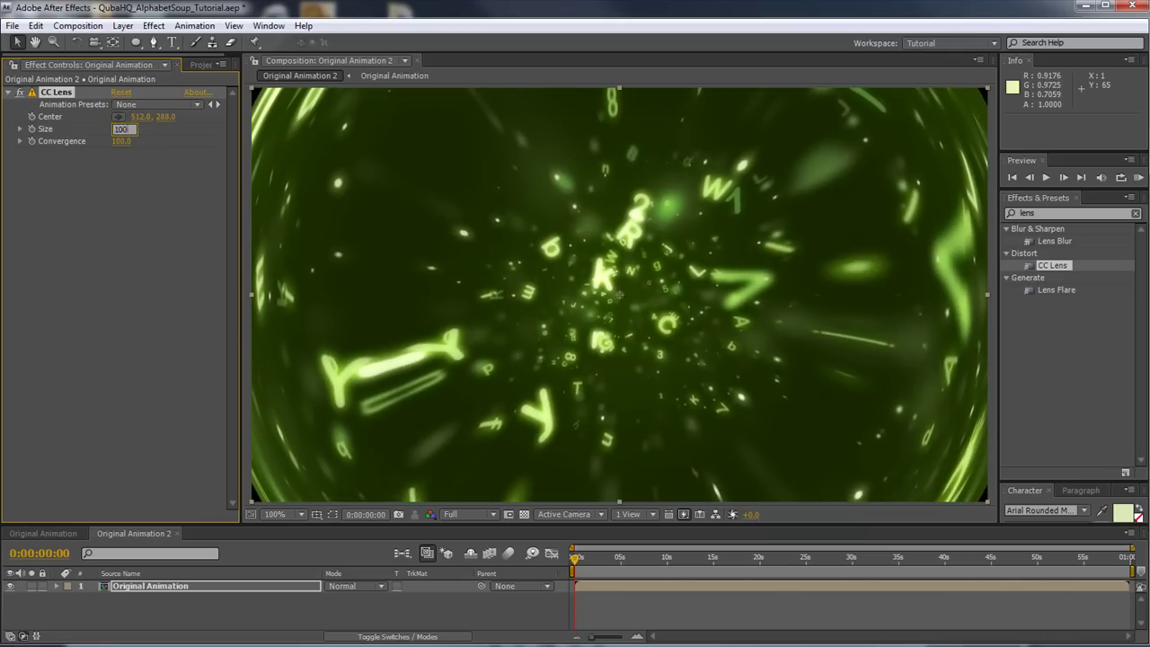
pyautogui.write('00')
pyautogui.press('Return')
pyautogui.moveTo(117, 141); pyautogui.dragTo(54, 132)
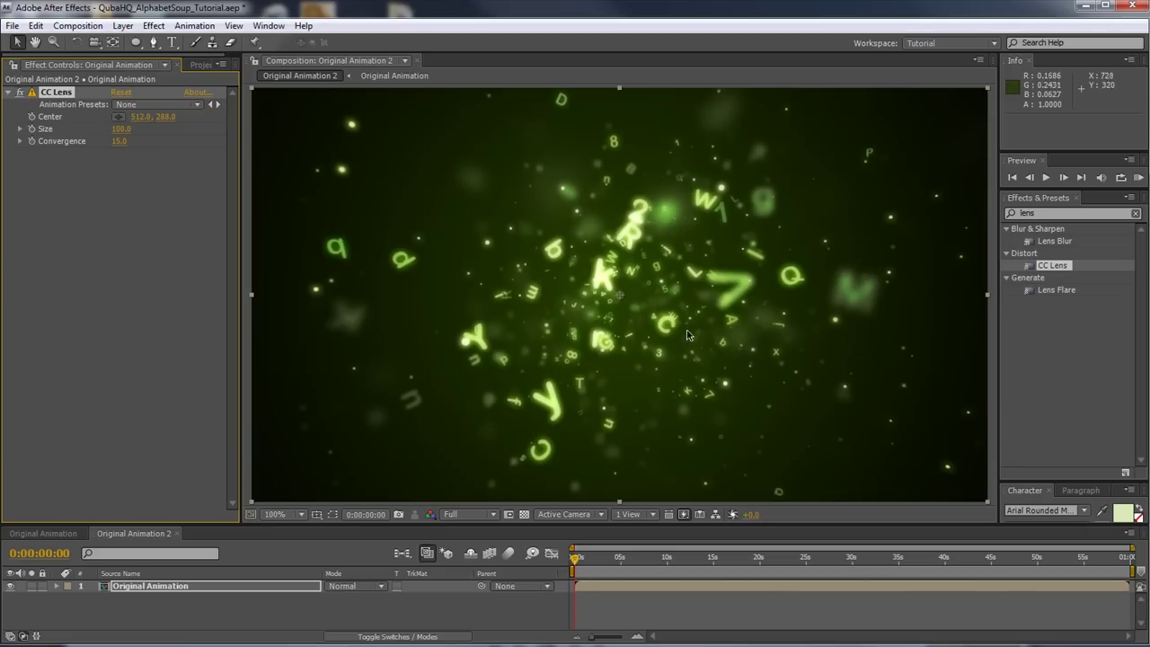
# - Go to 0:00:02:16, apply the Levels color correction effect to the Original Animation layer, and widen the effect settings area
pyautogui.click(589, 558)
pyautogui.moveTo(591, 561); pyautogui.dragTo(600, 559)
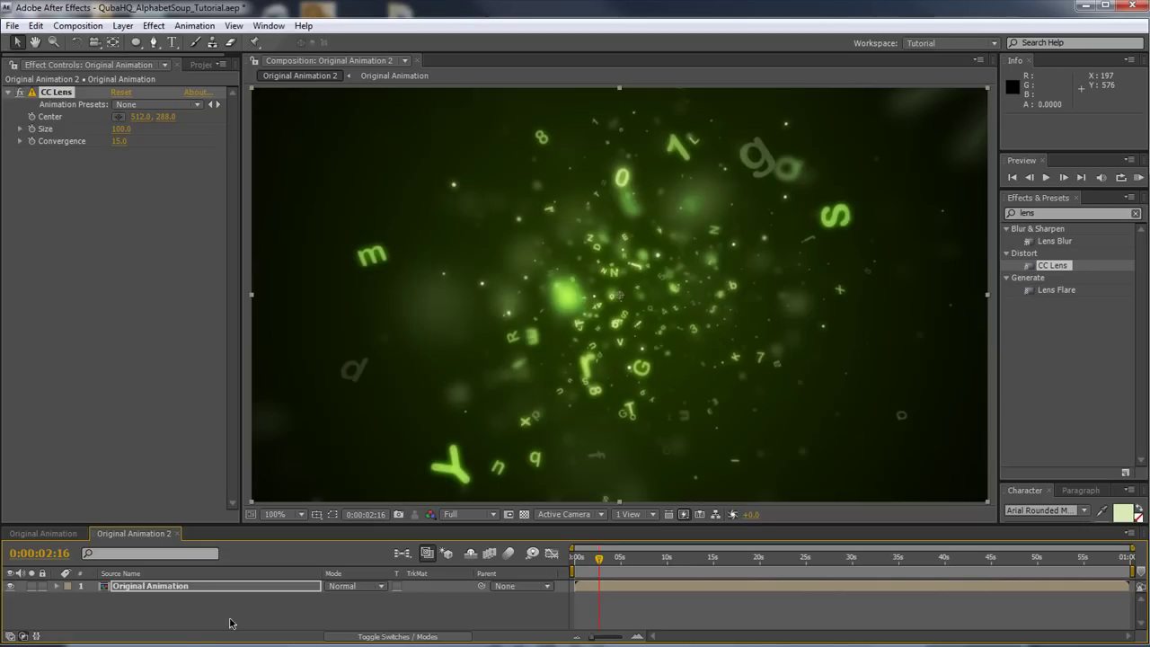
pyautogui.rightClick(161, 590)
pyautogui.moveTo(234, 557)
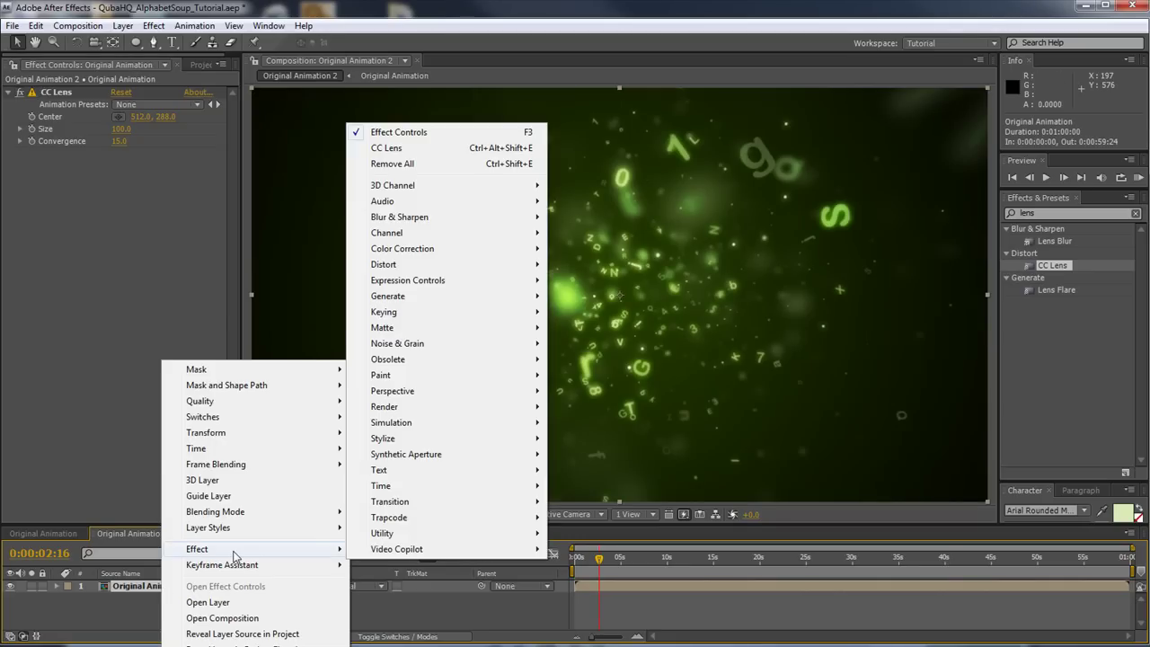
pyautogui.moveTo(427, 217)
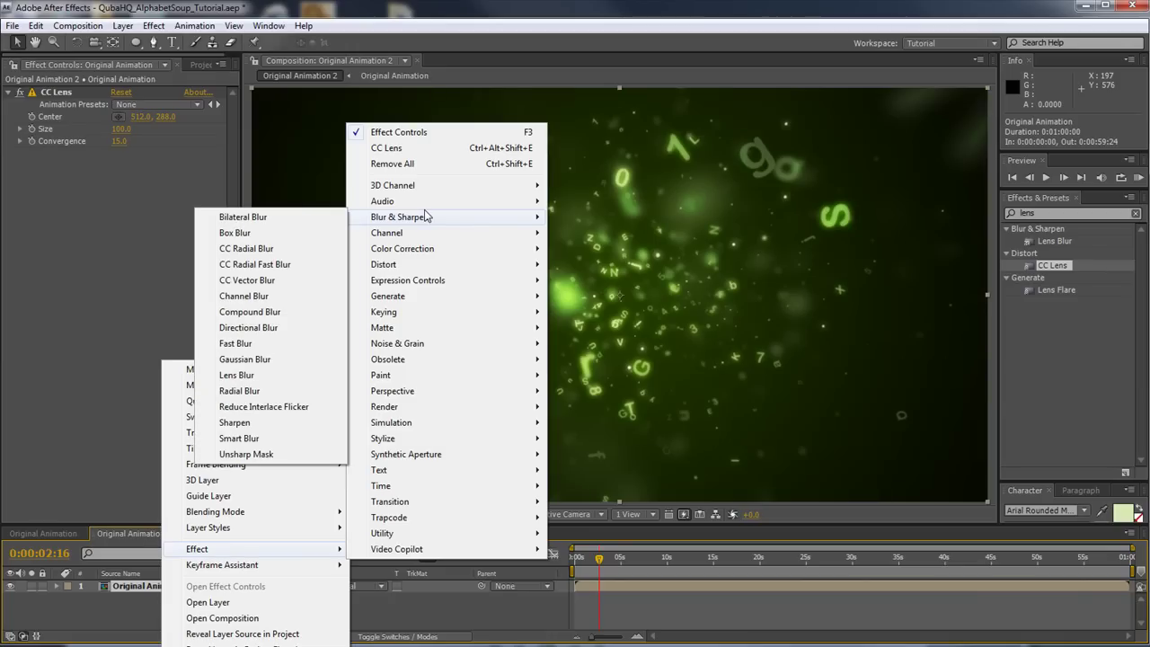
pyautogui.moveTo(423, 249)
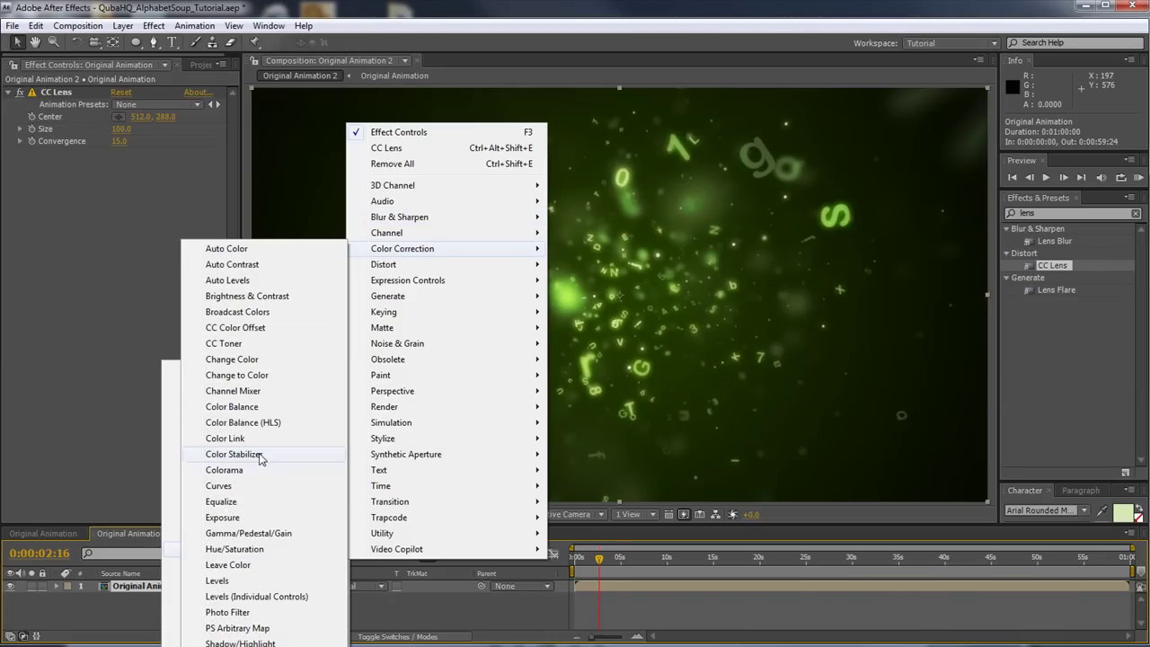
pyautogui.click(243, 580)
pyautogui.moveTo(247, 293); pyautogui.dragTo(295, 293)
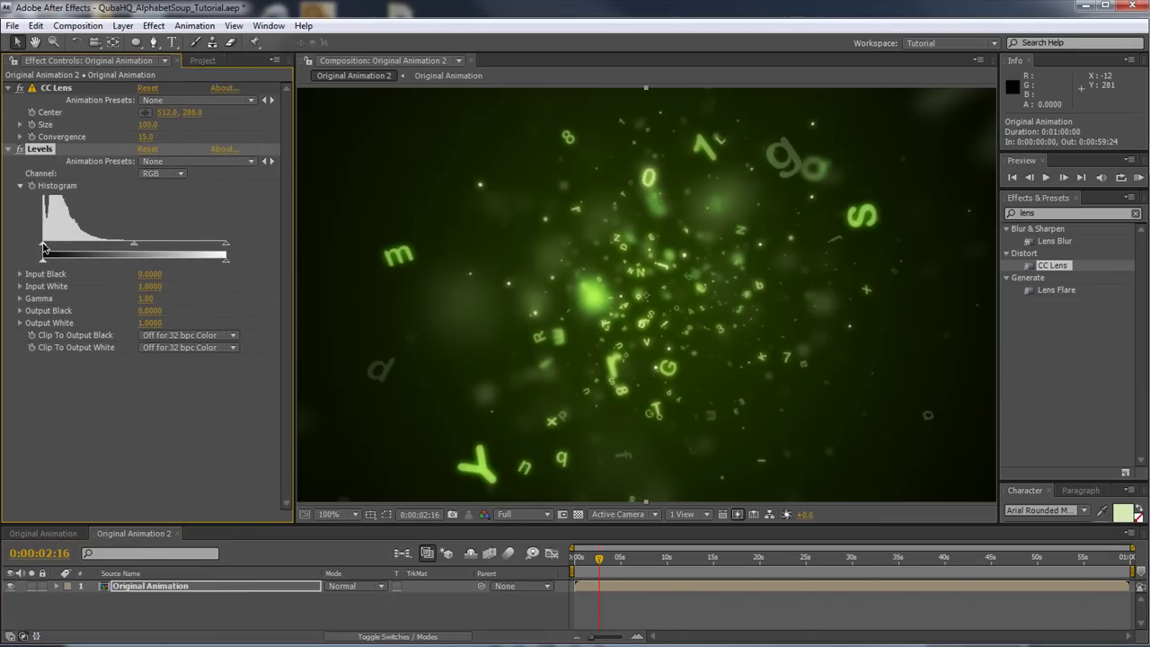
# - Adjust Levels to Input Black 0.0392, Input White 0.9373 and Gamma 0.94, and check frames up to 0:00:25:00
pyautogui.moveTo(48, 247); pyautogui.dragTo(49, 248)
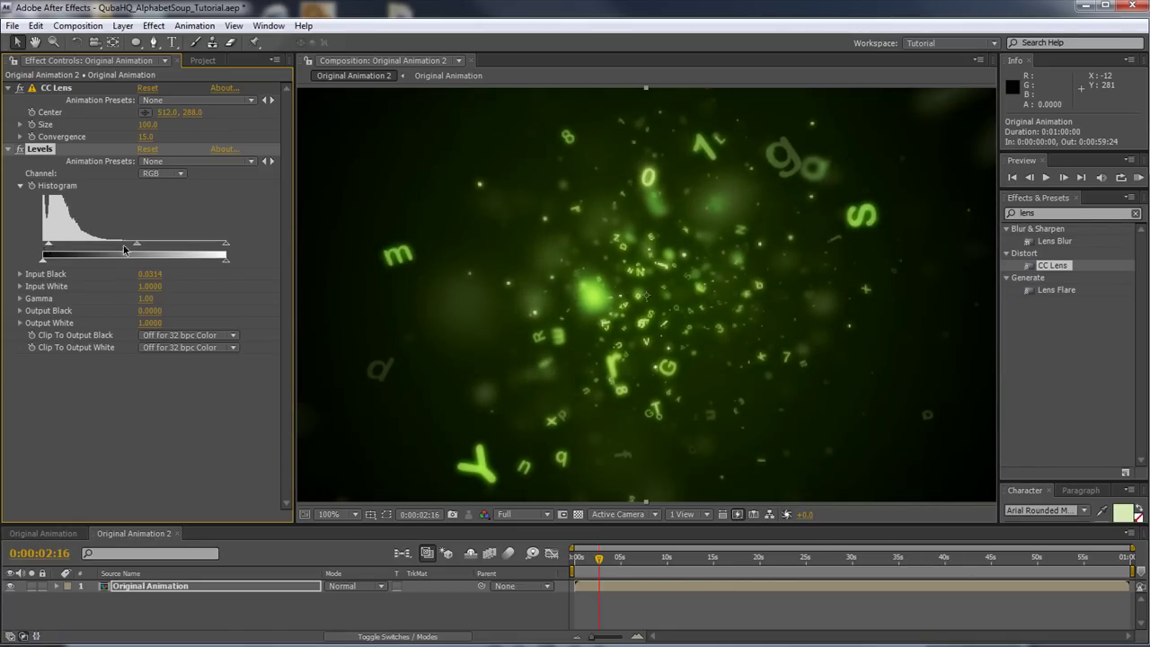
pyautogui.moveTo(217, 250); pyautogui.dragTo(206, 251)
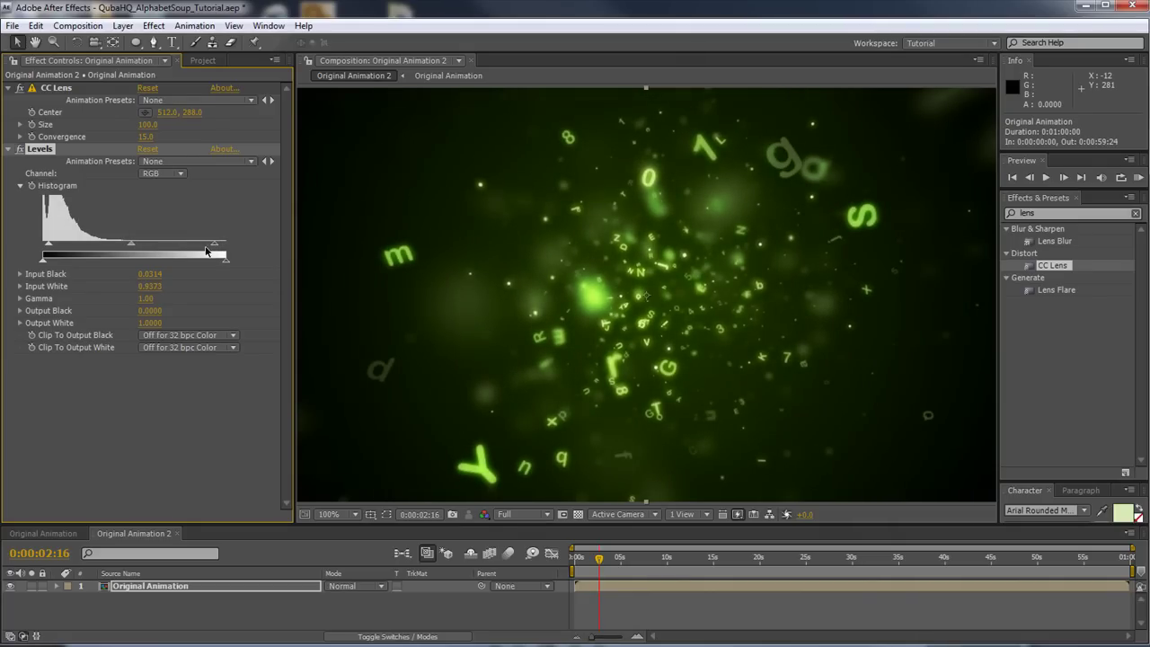
pyautogui.moveTo(132, 247)
pyautogui.mouseDown()
pyautogui.moveTo(118, 247)
pyautogui.moveTo(140, 247)
pyautogui.mouseUp()
pyautogui.moveTo(49, 248); pyautogui.dragTo(50, 248)
pyautogui.click(759, 558)
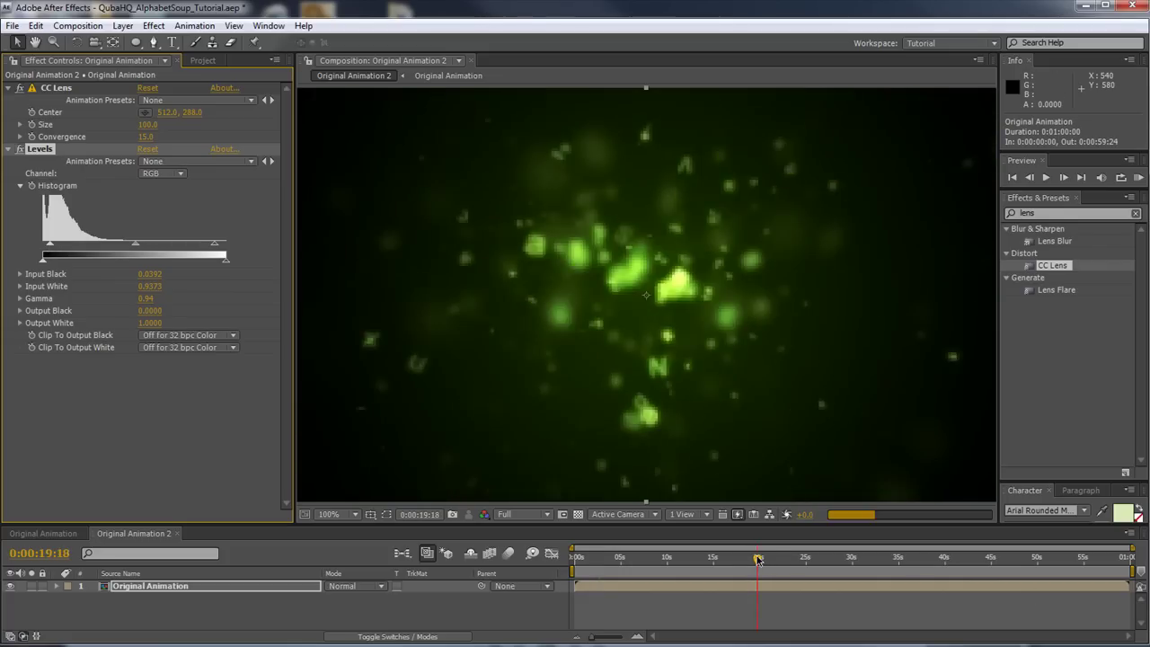
pyautogui.moveTo(759, 559); pyautogui.dragTo(799, 565)
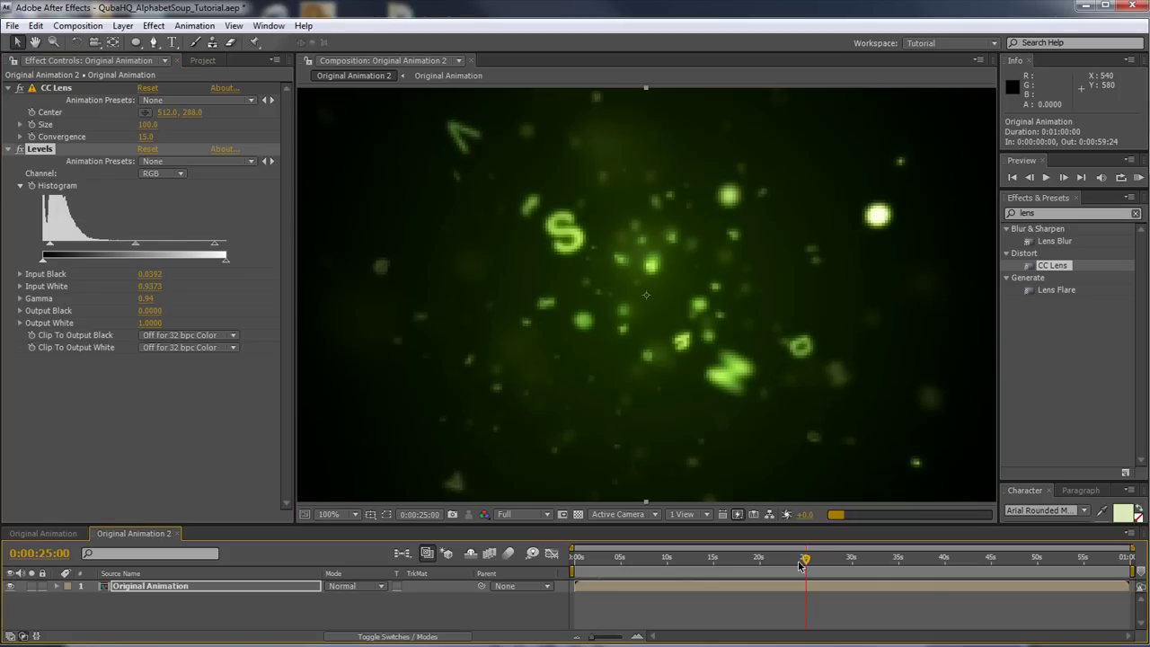
# - Keyframe the Levels Histogram from 0:00:25:00, then darken it at 0:00:29:00 with Input Black 0.4275 and Gamma 0.26
pyautogui.click(32, 187)
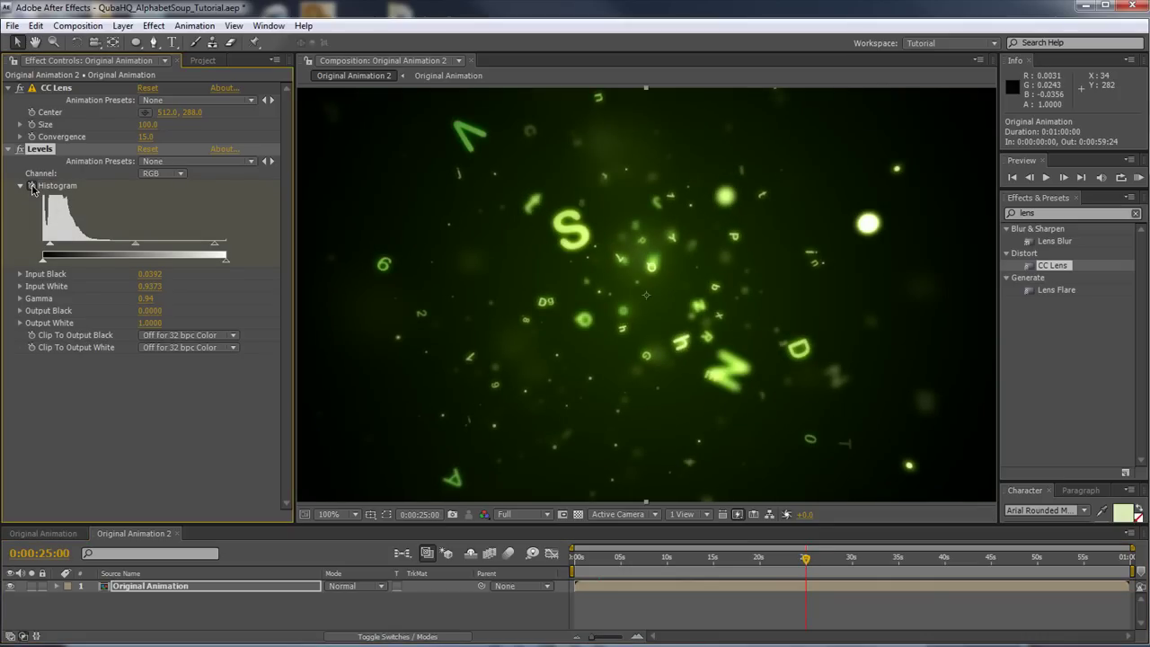
pyautogui.press('space')
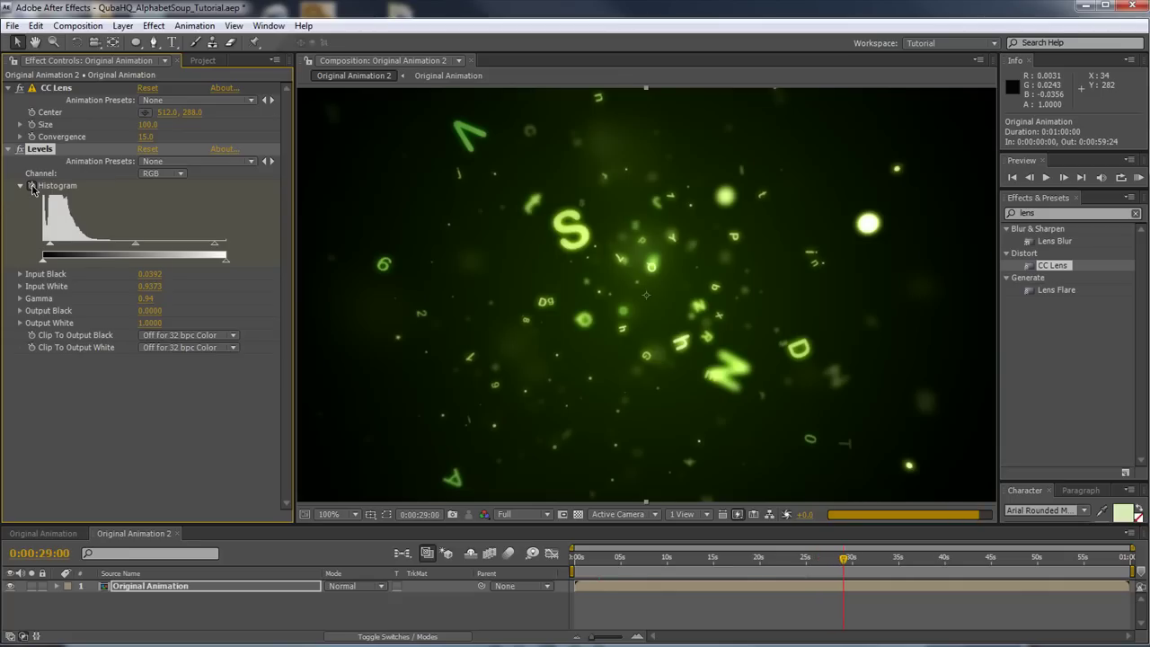
pyautogui.moveTo(54, 247); pyautogui.dragTo(199, 248)
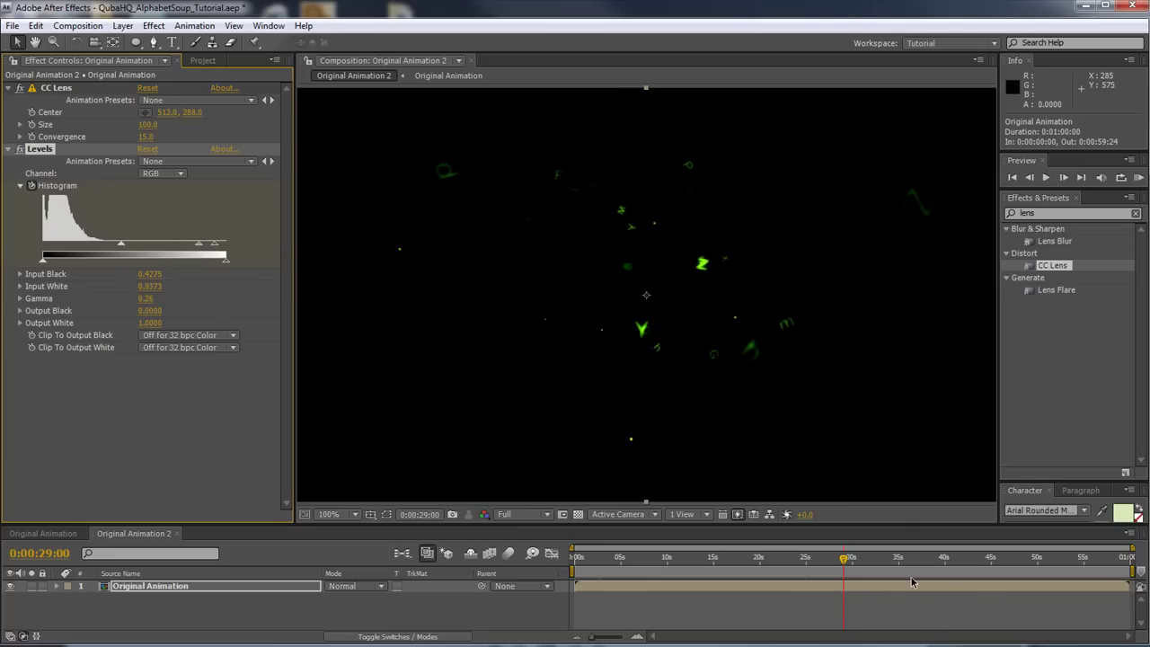
pyautogui.click(826, 596)
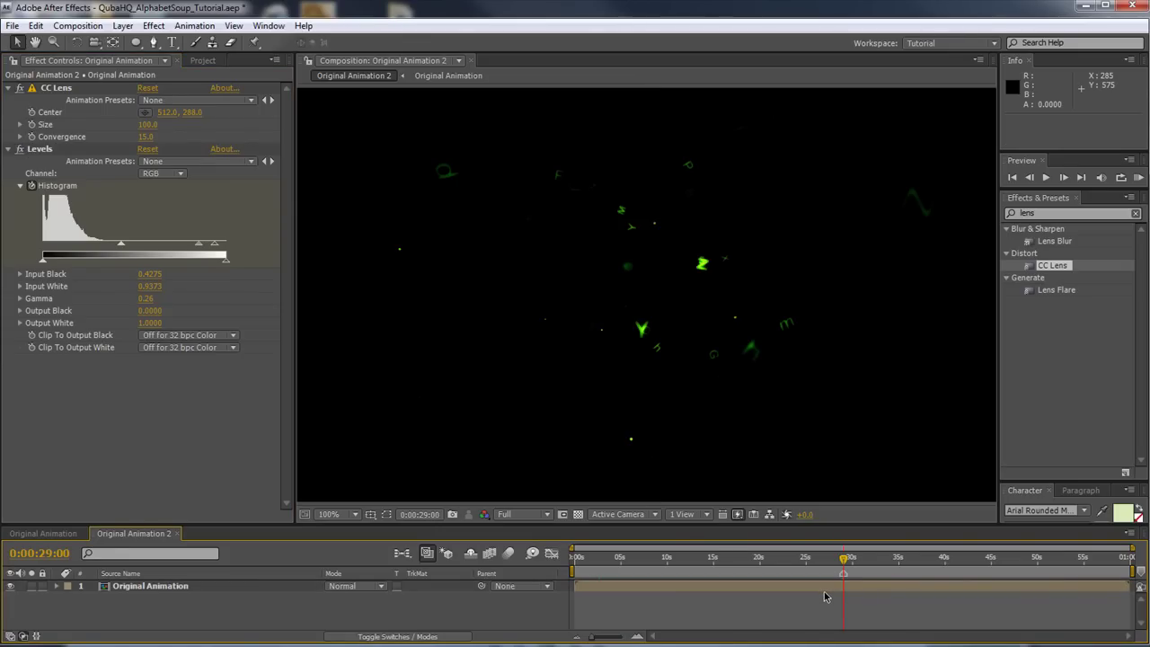
# - End the work area at 0:00:29:24 and trim the composition to it
pyautogui.press('pageup')
pyautogui.hotkey('shift', 'pageup')
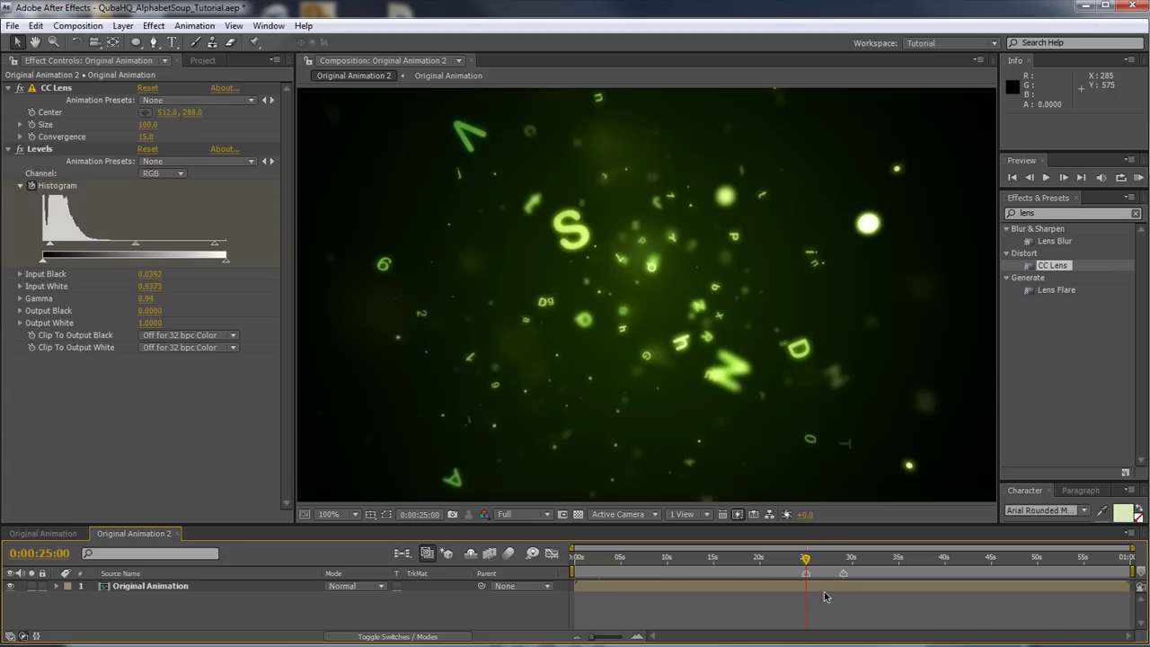
pyautogui.press('k')
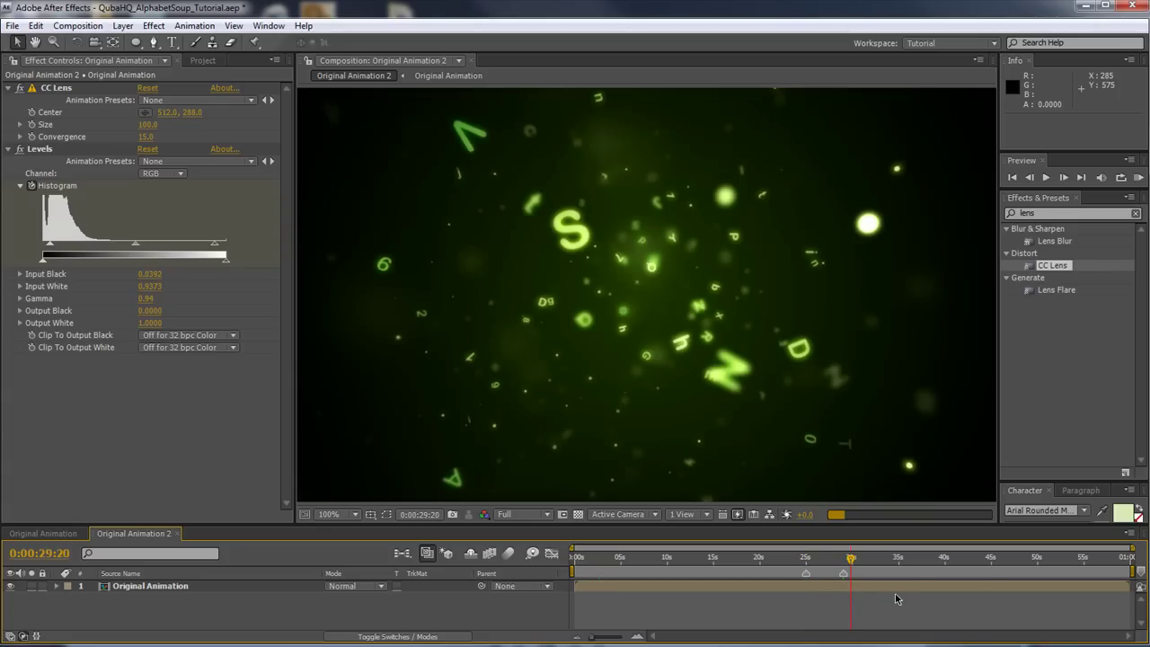
pyautogui.press('pagedown')
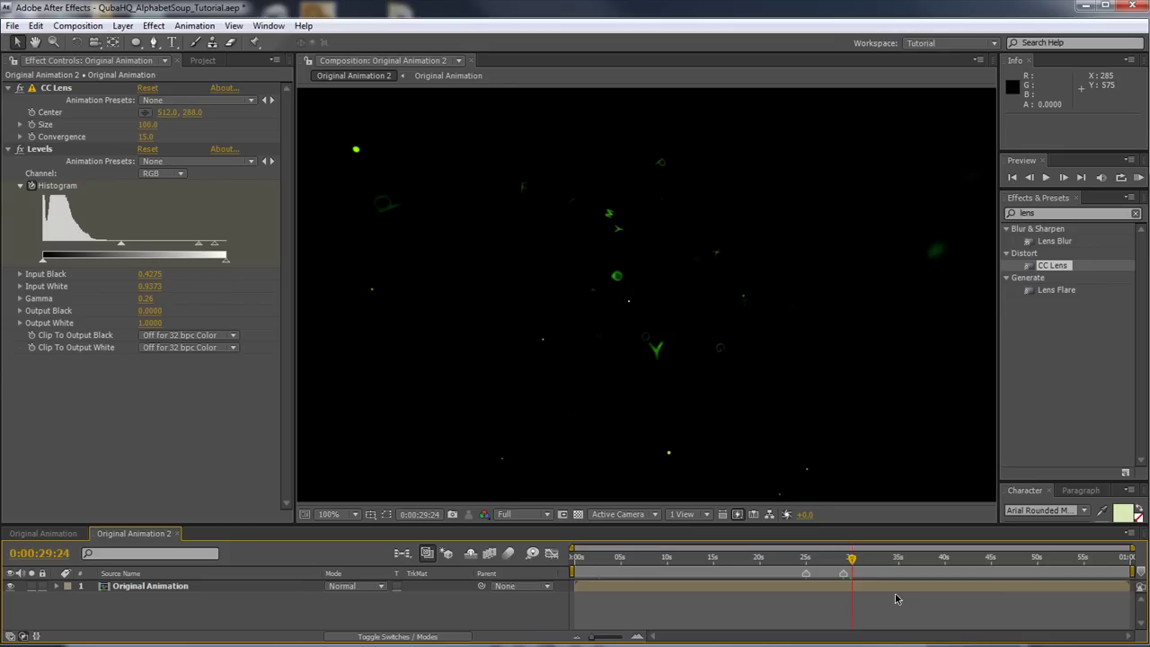
pyautogui.press('n')
pyautogui.rightClick(764, 574)
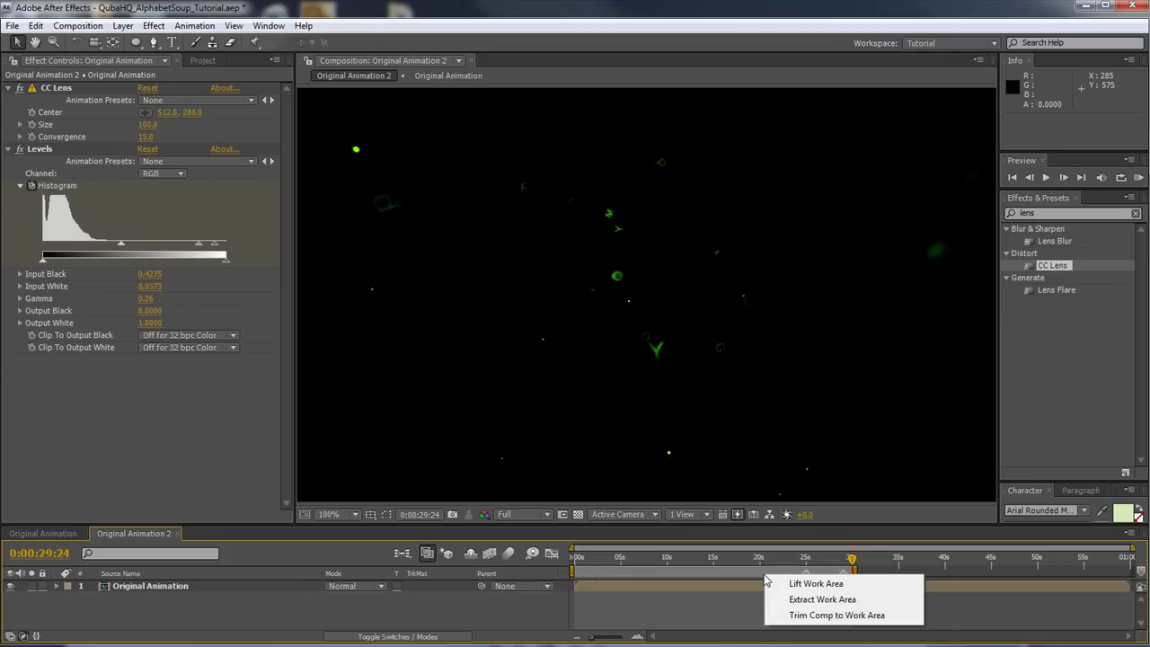
pyautogui.click(841, 619)
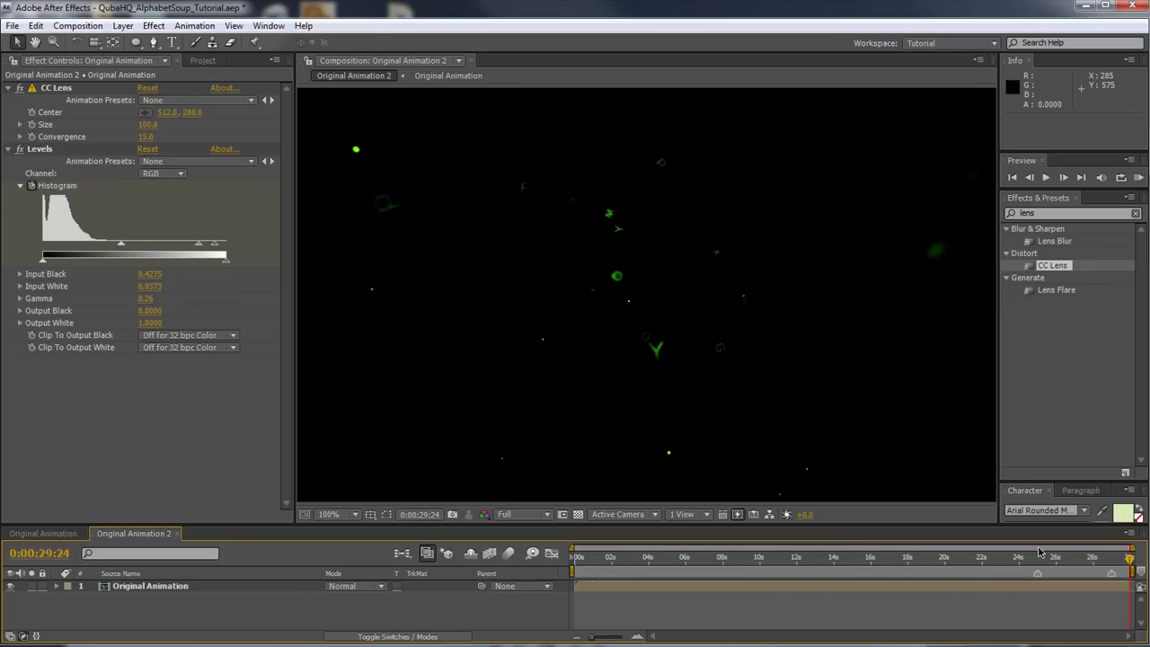
# - Create a black 1024 x 576 px solid above the Original Animation layer
pyautogui.moveTo(1043, 559); pyautogui.dragTo(1052, 560)
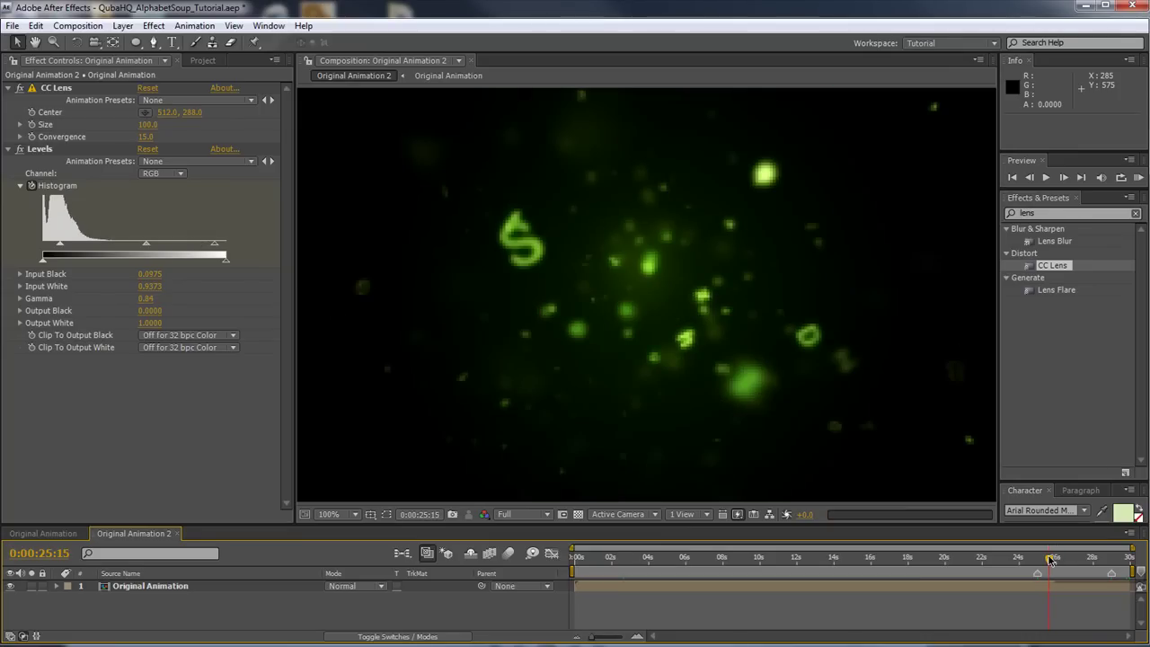
pyautogui.hotkey('ctrl', 'y')
pyautogui.click(566, 512)
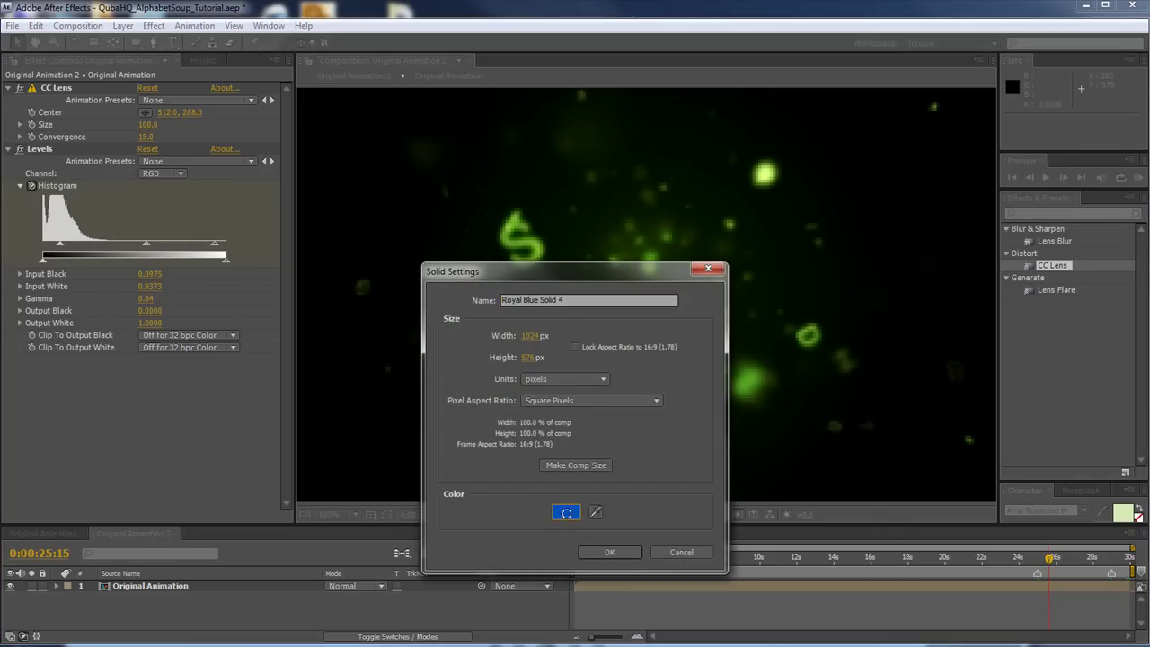
pyautogui.moveTo(603, 516); pyautogui.dragTo(770, 617)
pyautogui.click(848, 406)
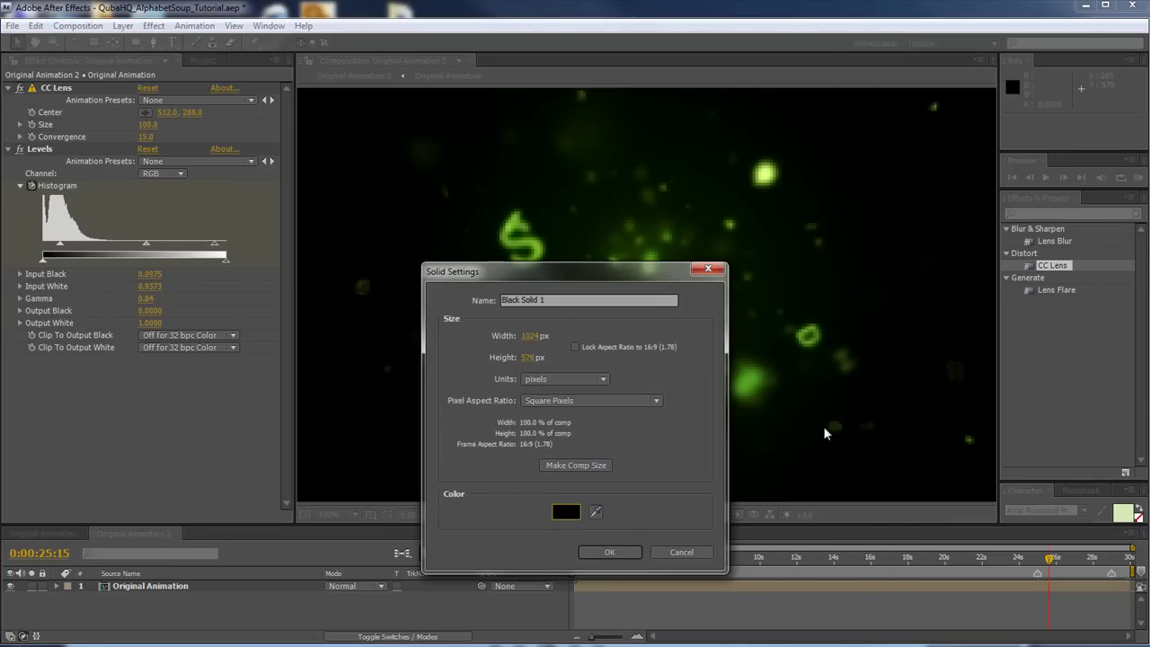
pyautogui.click(627, 557)
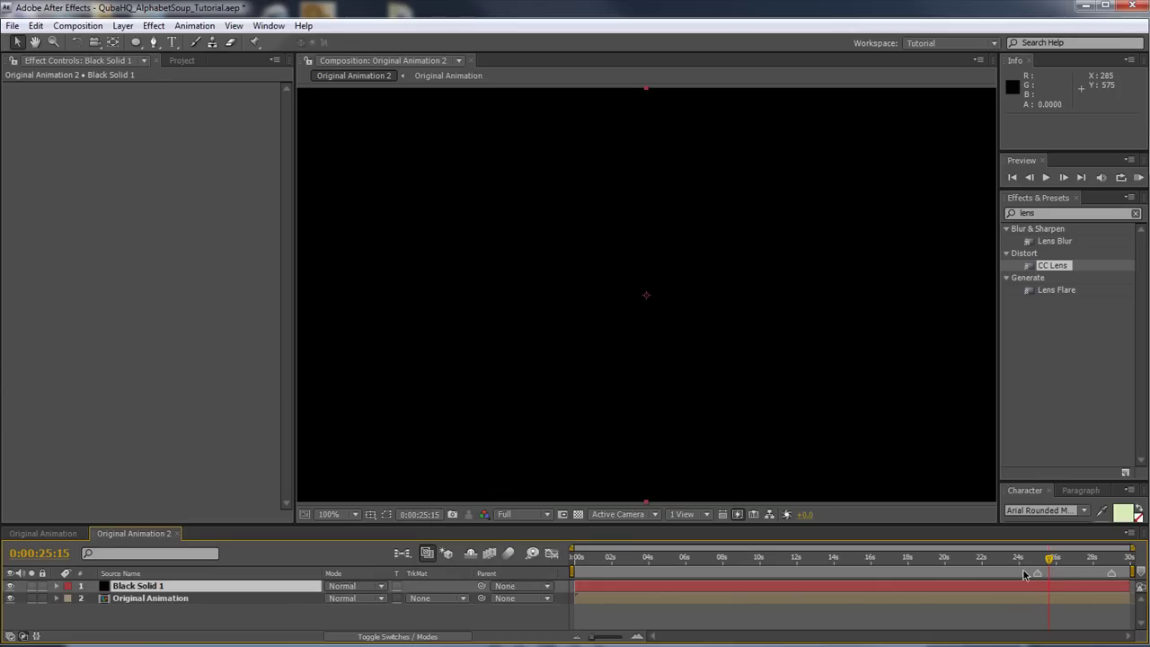
# - Trim the start of the black solid to 0:00:27:00
pyautogui.click(1056, 558)
pyautogui.press('pageup')
pyautogui.hotkey('alt', '[')
# - Keyframe the black solid's Opacity from 0% at 0:00:27:00 to 100% at 0:00:29:24
pyautogui.press('t')
pyautogui.moveTo(336, 601)
pyautogui.moveTo(336, 600); pyautogui.dragTo(74, 602)
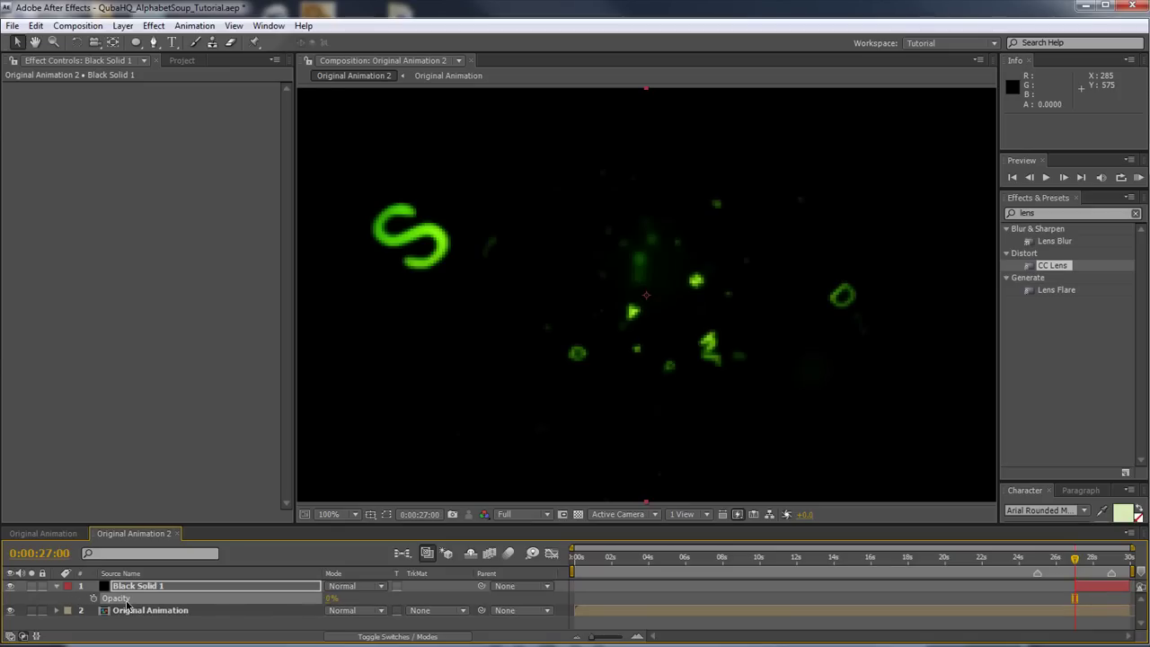
pyautogui.moveTo(1095, 562); pyautogui.dragTo(1130, 561)
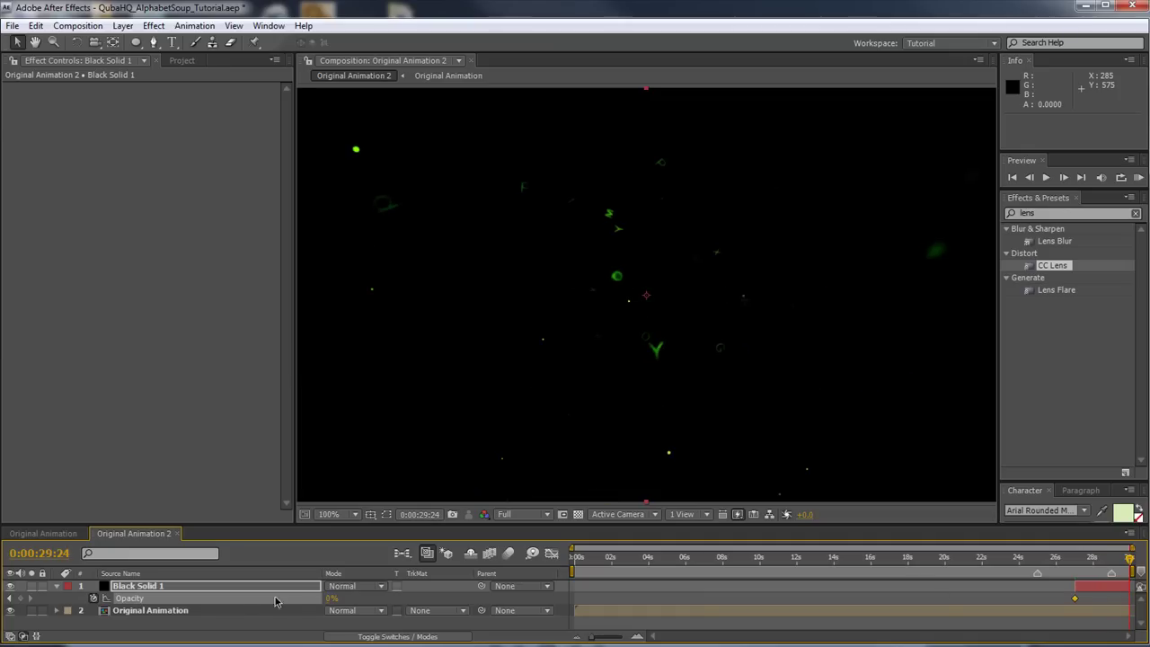
pyautogui.moveTo(332, 599); pyautogui.dragTo(519, 595)
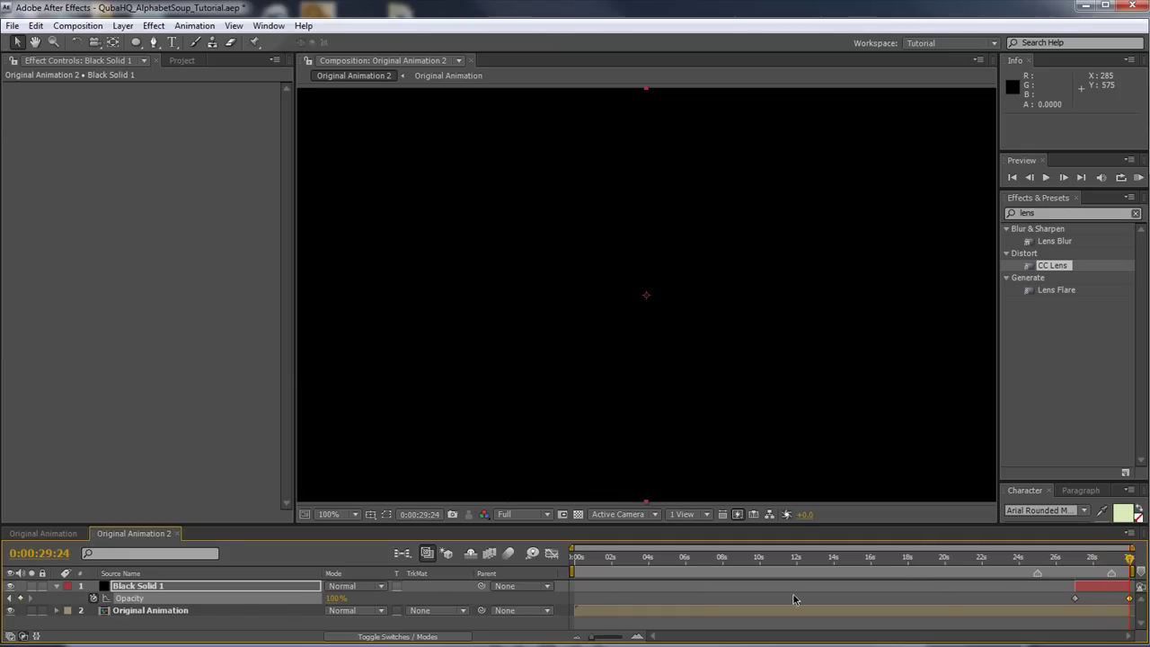
# - Shift the black solid earlier to start at 0:00:26:01 and extend its out point to 0:00:32:05
pyautogui.moveTo(1112, 589); pyautogui.dragTo(1102, 586)
pyautogui.click(1113, 558)
pyautogui.click(1111, 558)
pyautogui.moveTo(1112, 586); pyautogui.dragTo(1141, 586)
# - Enlarge the preview area and check the animation at 0:00:02:04, 0:00:04:05 and 0:00:06:15
pyautogui.click(1072, 559)
pyautogui.moveTo(1046, 558); pyautogui.dragTo(615, 563)
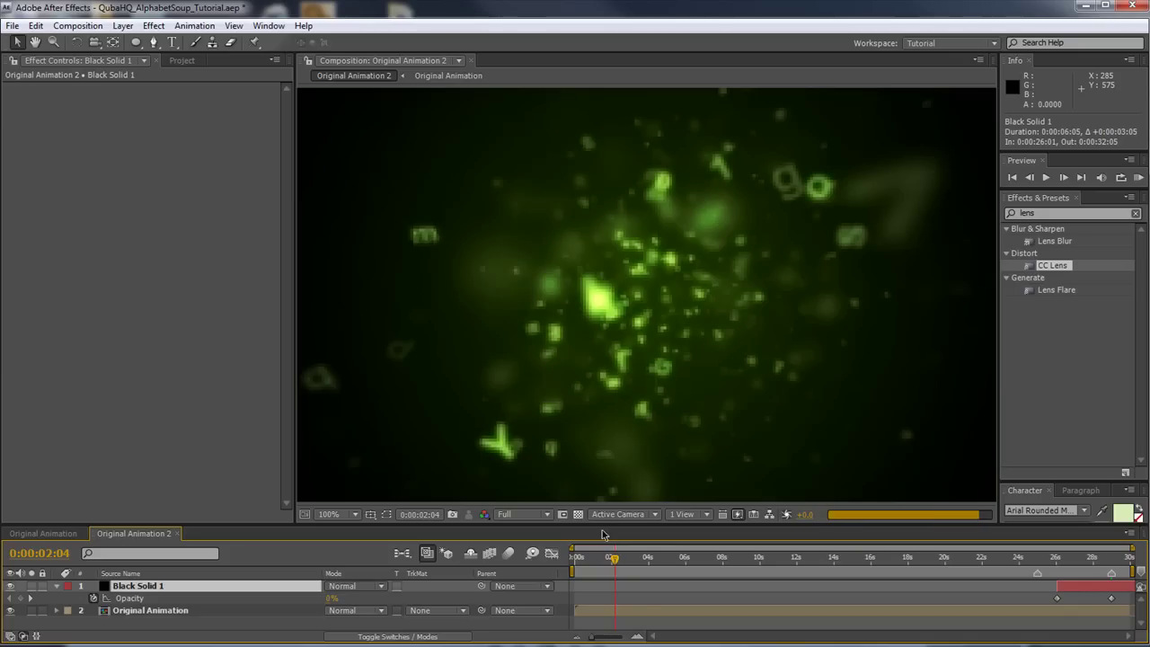
pyautogui.moveTo(297, 313); pyautogui.dragTo(209, 312)
pyautogui.moveTo(352, 525); pyautogui.dragTo(351, 565)
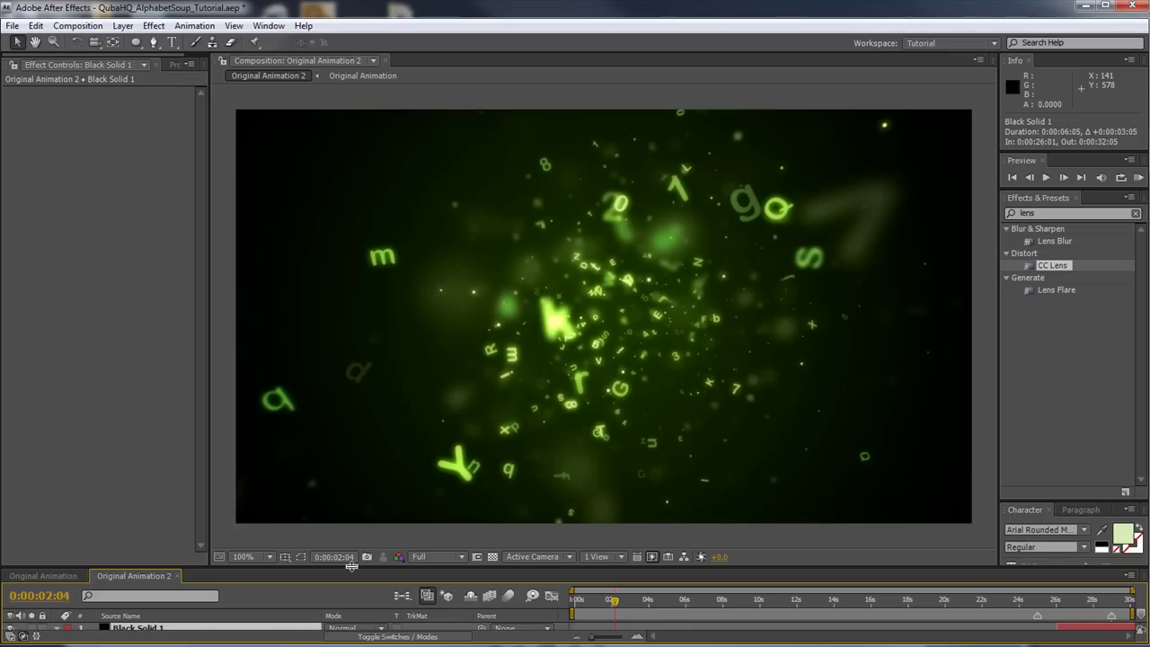
pyautogui.click(650, 601)
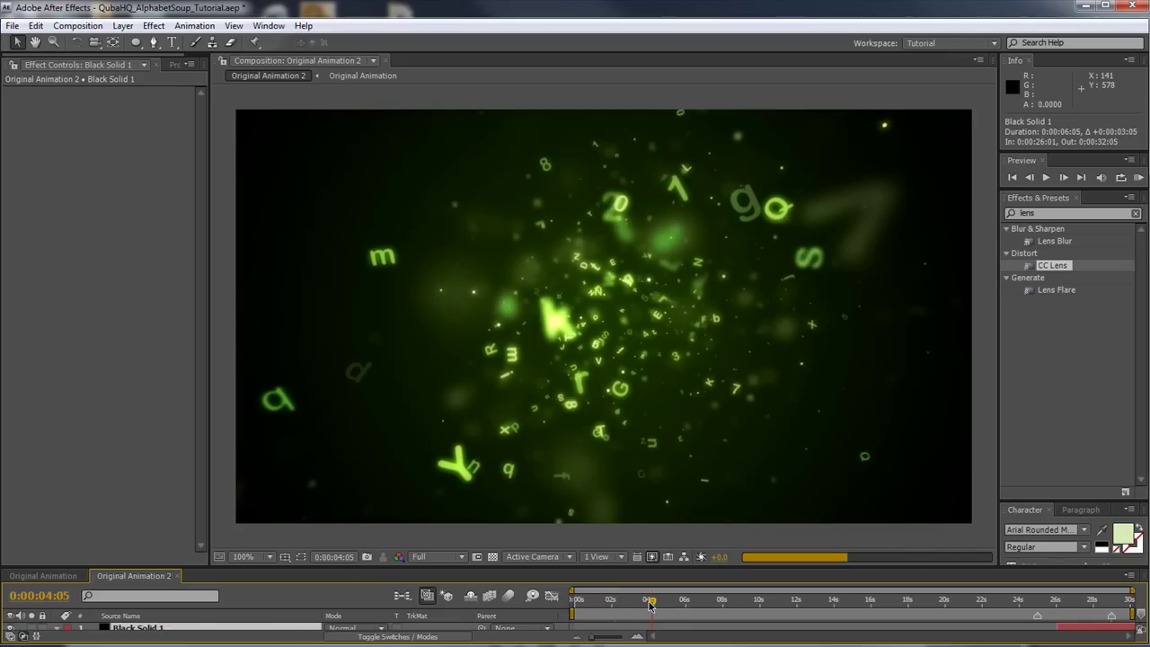
pyautogui.click(697, 602)
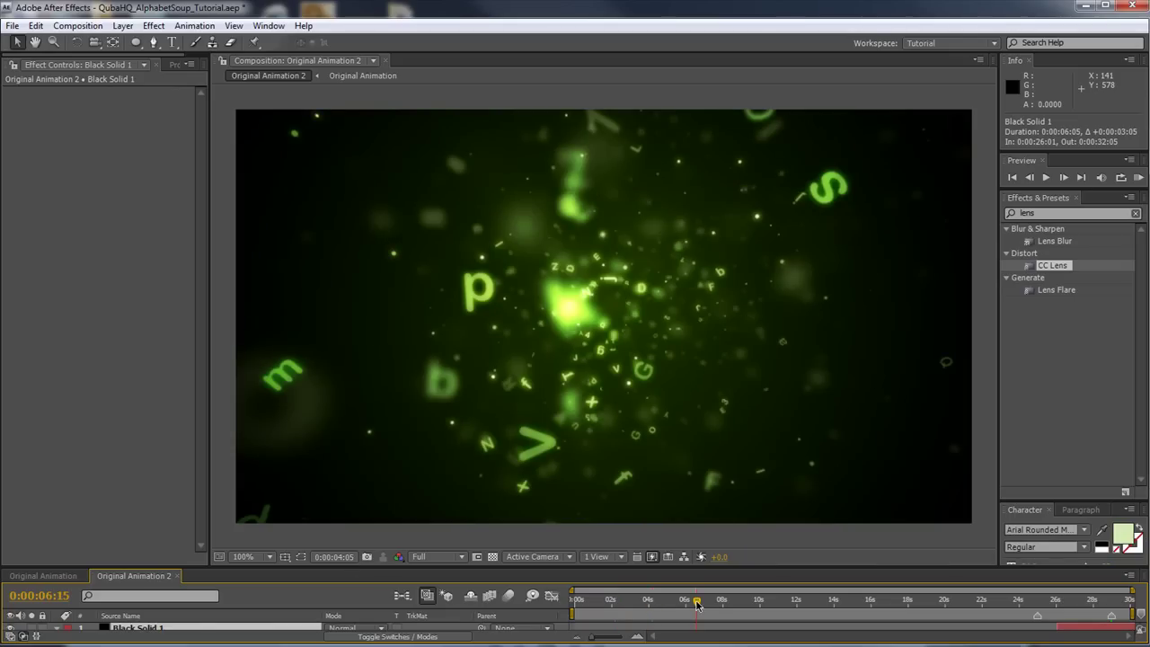